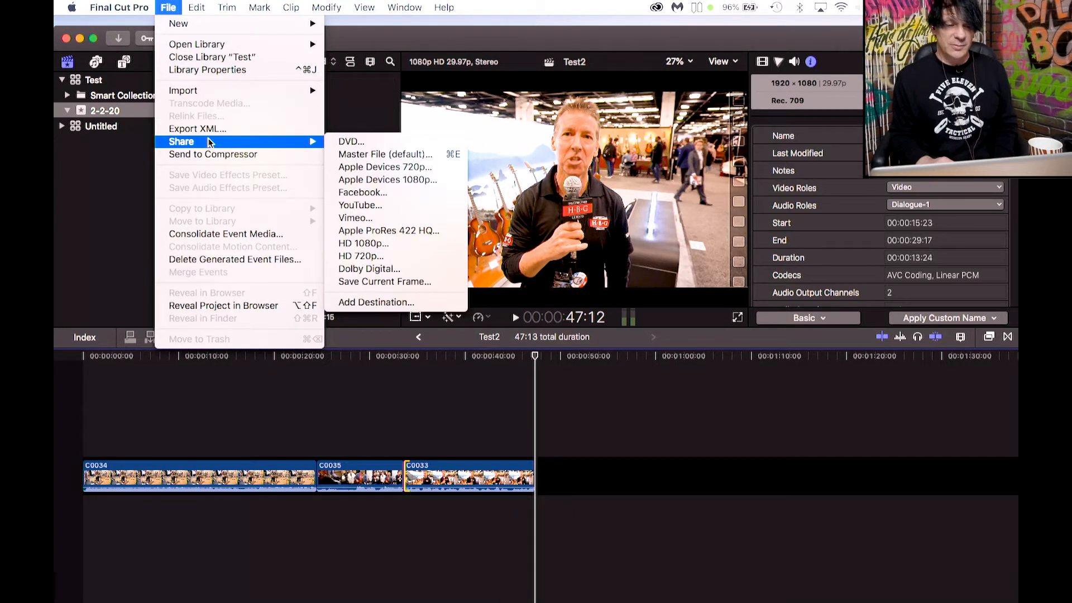
# Share the Test2 project as a Master File, reviewing its title and keeping the H.264 video codec.
pyautogui.click(356, 154)
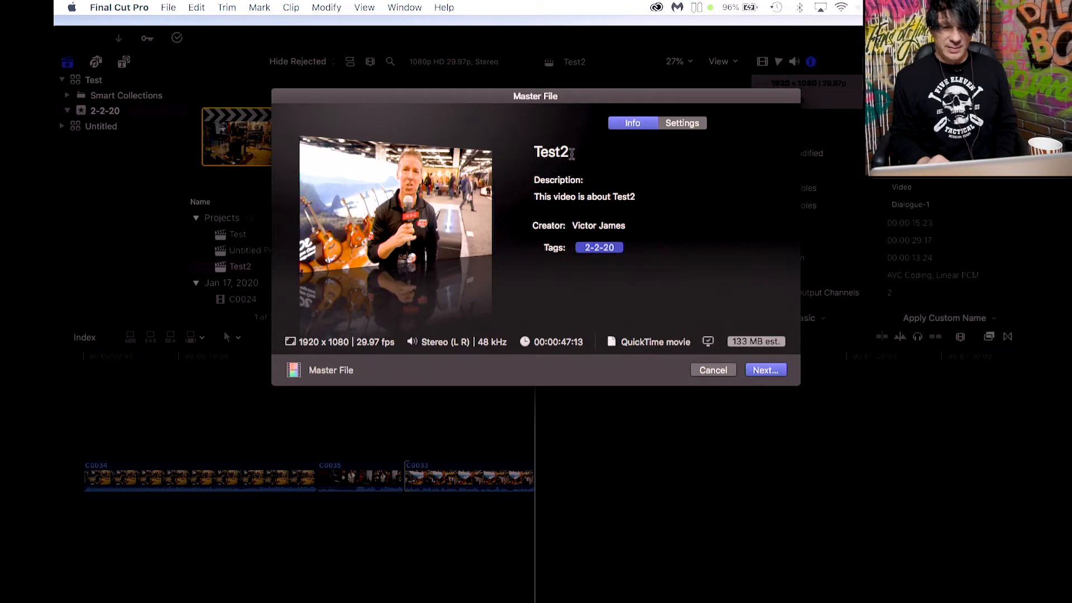
pyautogui.click(572, 153)
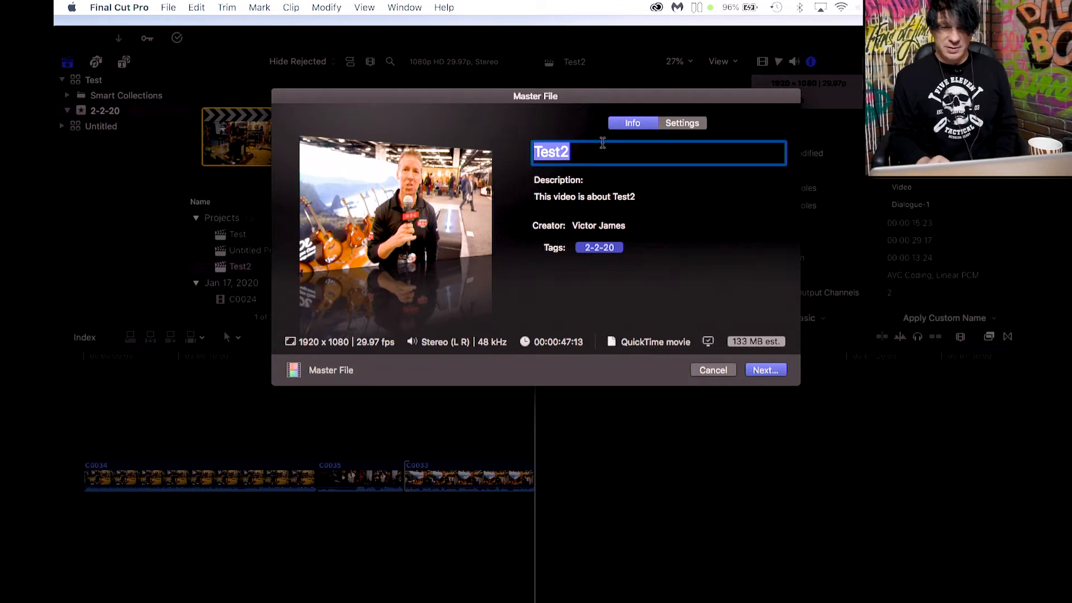
pyautogui.click(580, 133)
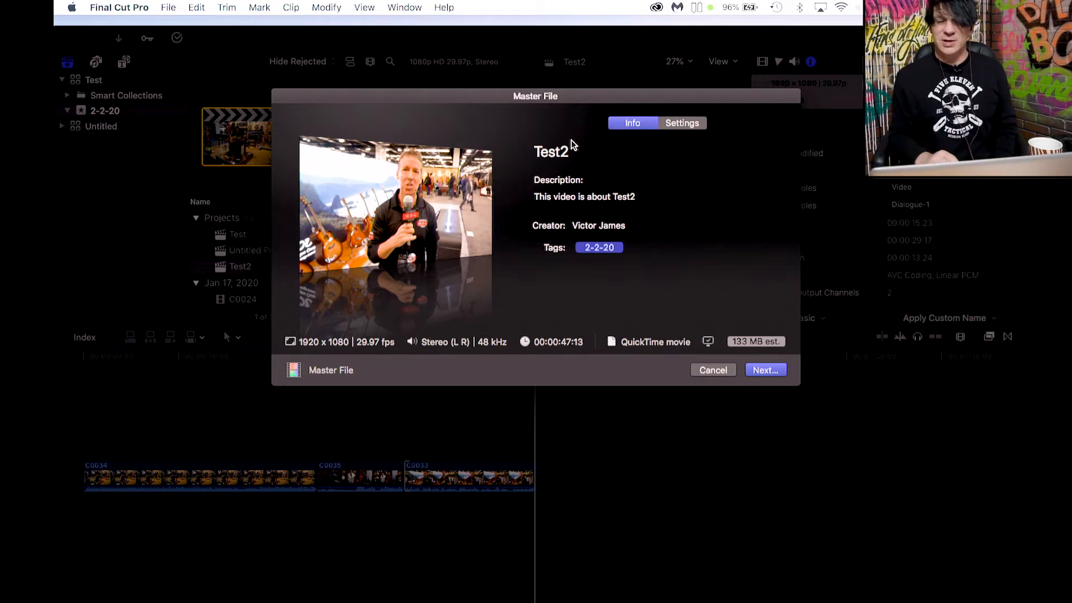
pyautogui.click(688, 124)
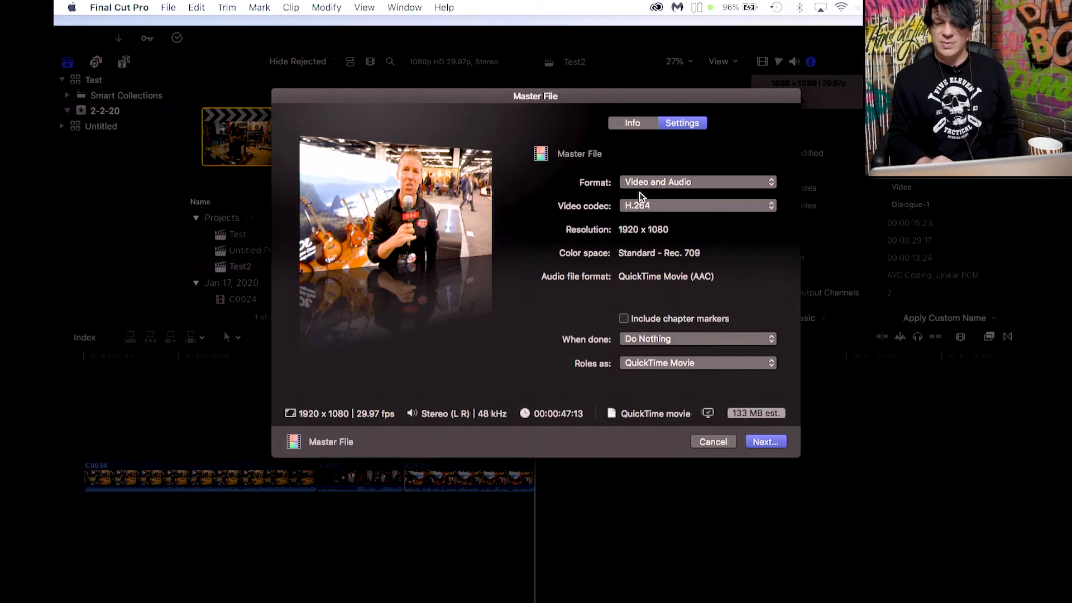
pyautogui.click(628, 210)
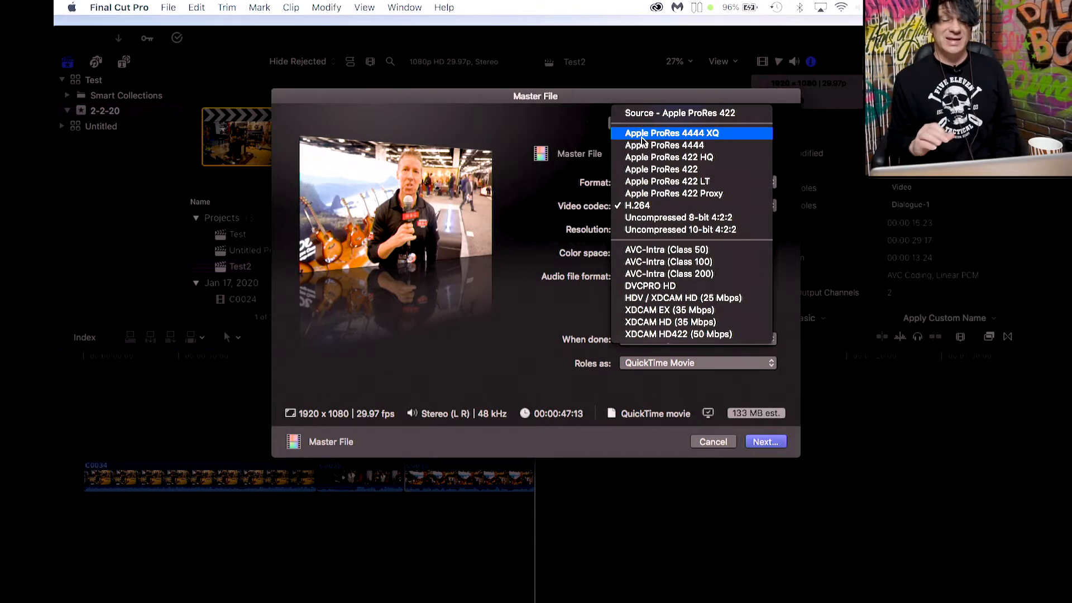
pyautogui.click(627, 211)
# Continue the export and save it as Test2 in the NAMM 2020 folder.
pyautogui.click(637, 125)
pyautogui.click(565, 158)
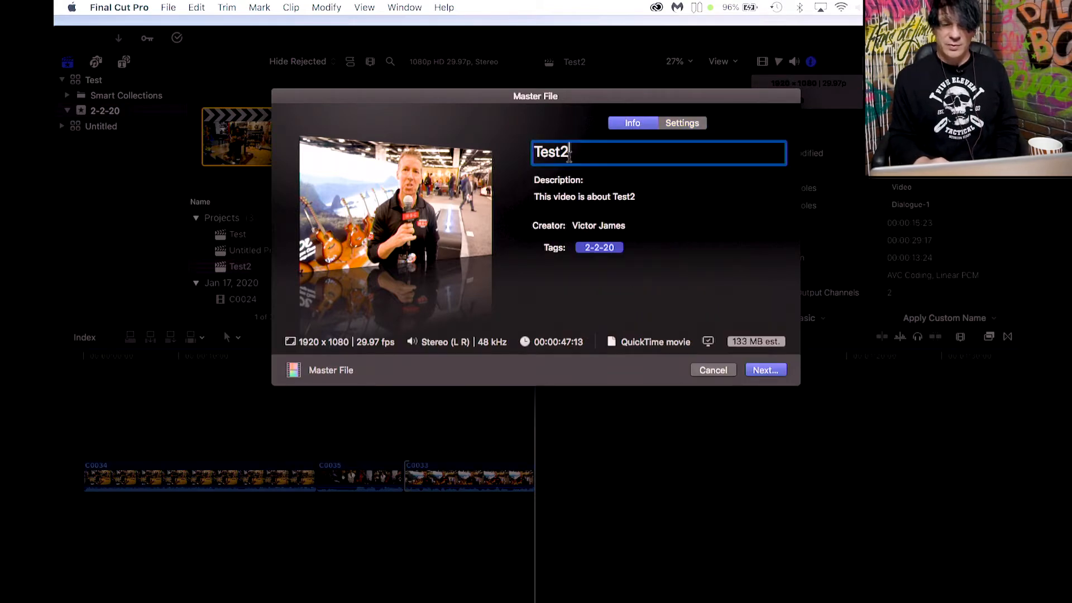
pyautogui.click(765, 370)
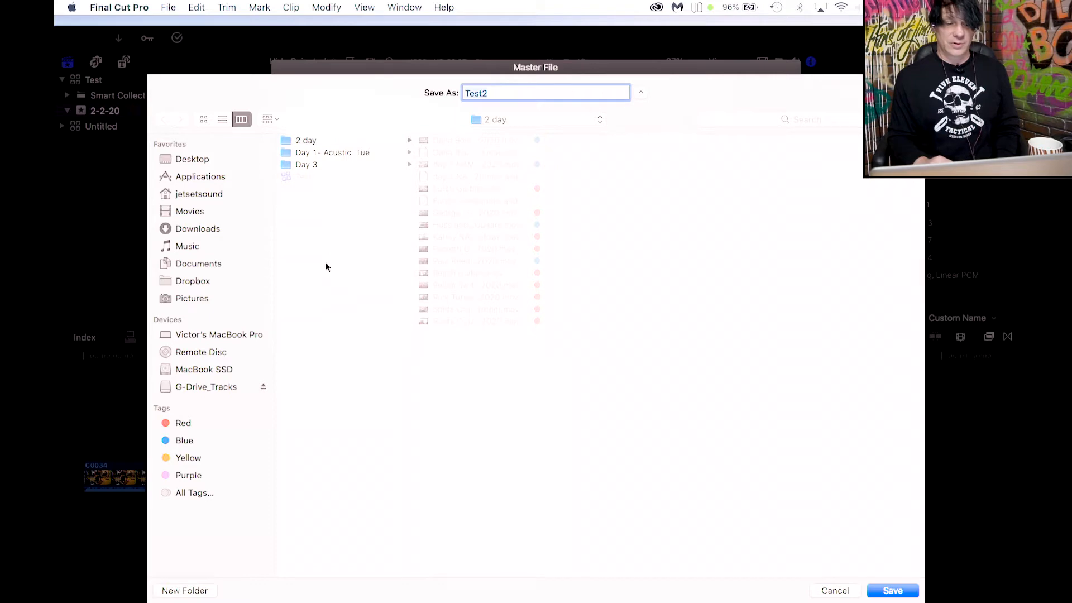
pyautogui.press('super+2')
pyautogui.click(497, 121)
pyautogui.click(500, 134)
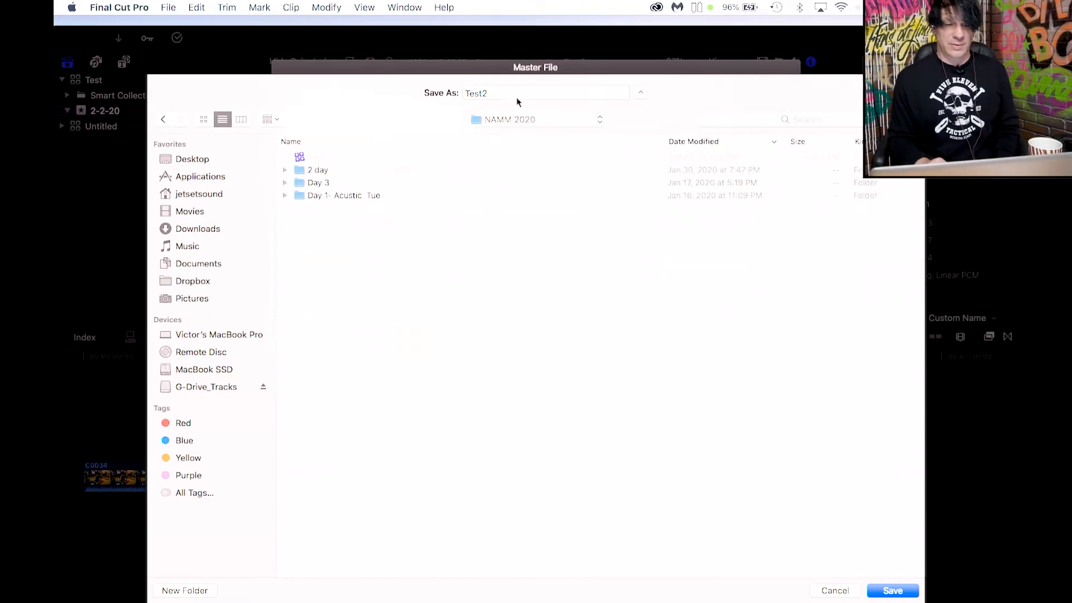
pyautogui.click(892, 591)
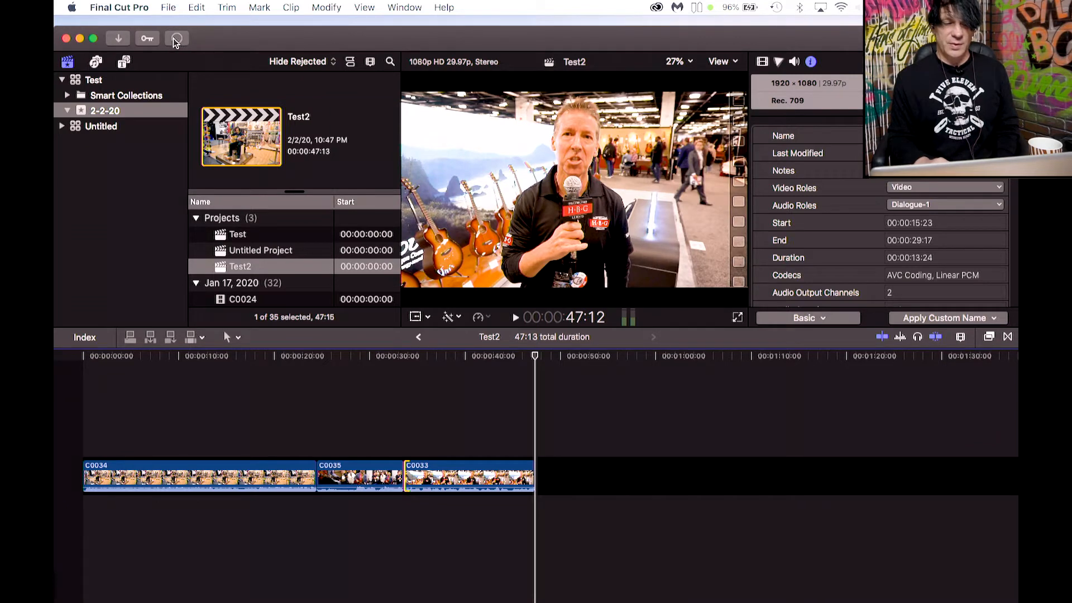
# Open the Background Tasks window to check the sharing progress.
pyautogui.click(176, 40)
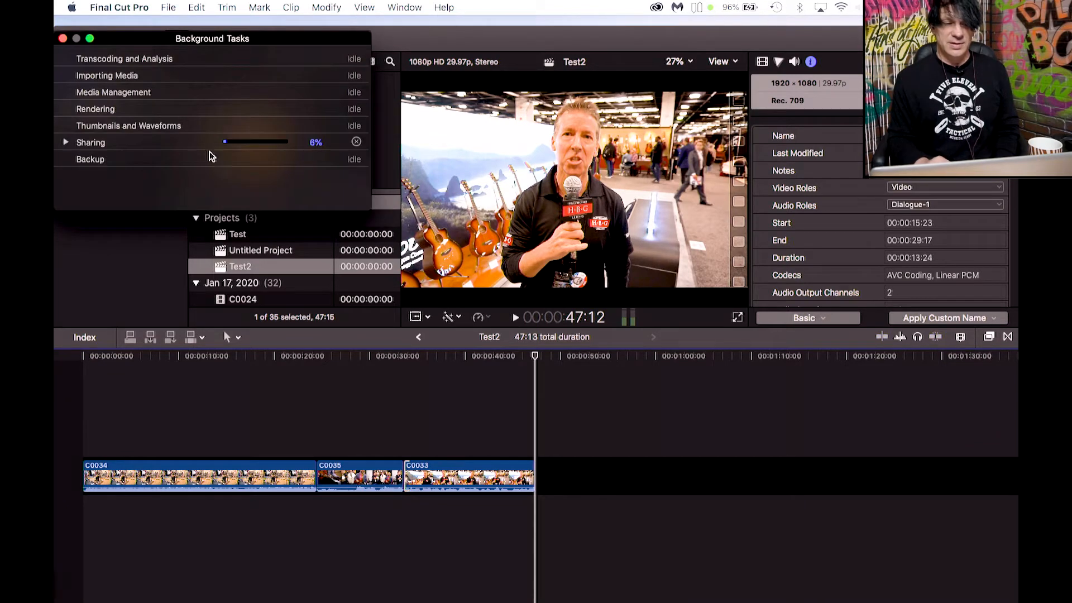
pyautogui.click(64, 39)
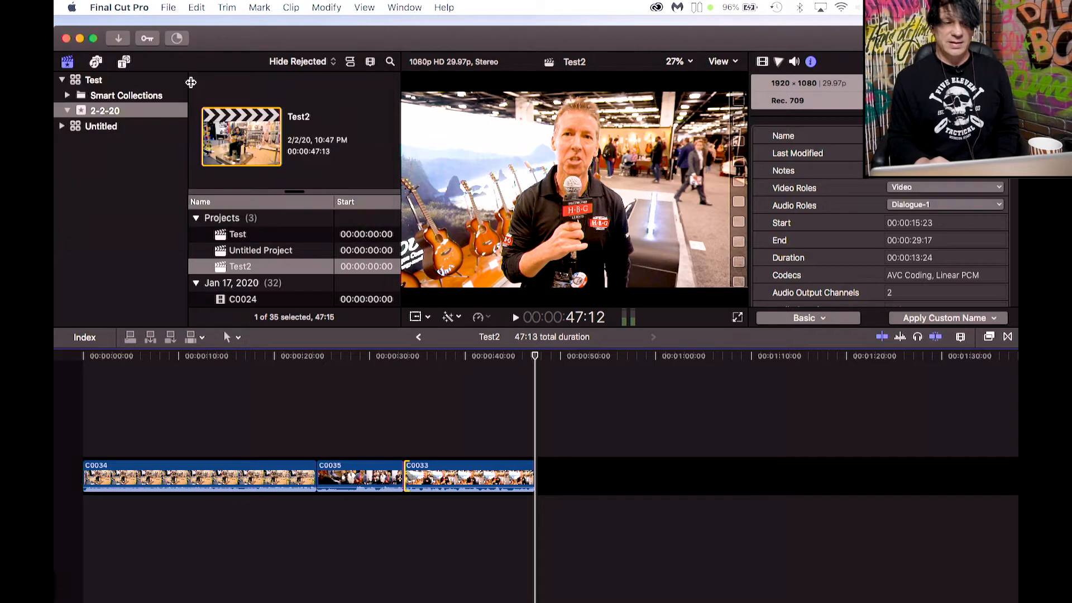
pyautogui.click(176, 38)
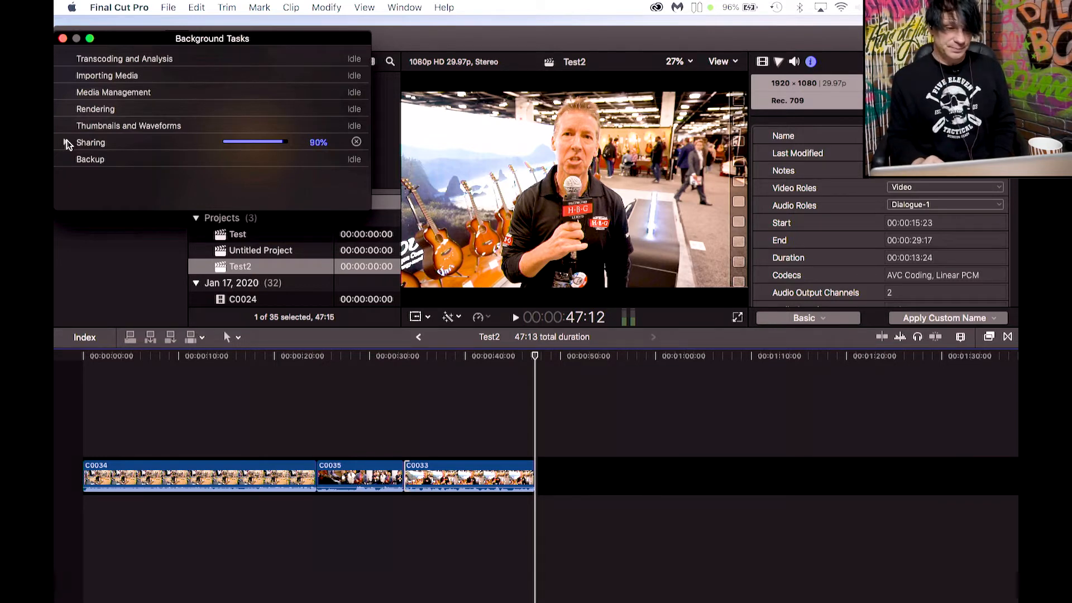
# Switch to Finder and open the exported Test2.mov from the NAMM 2020 folder.
pyautogui.moveTo(269, 596)
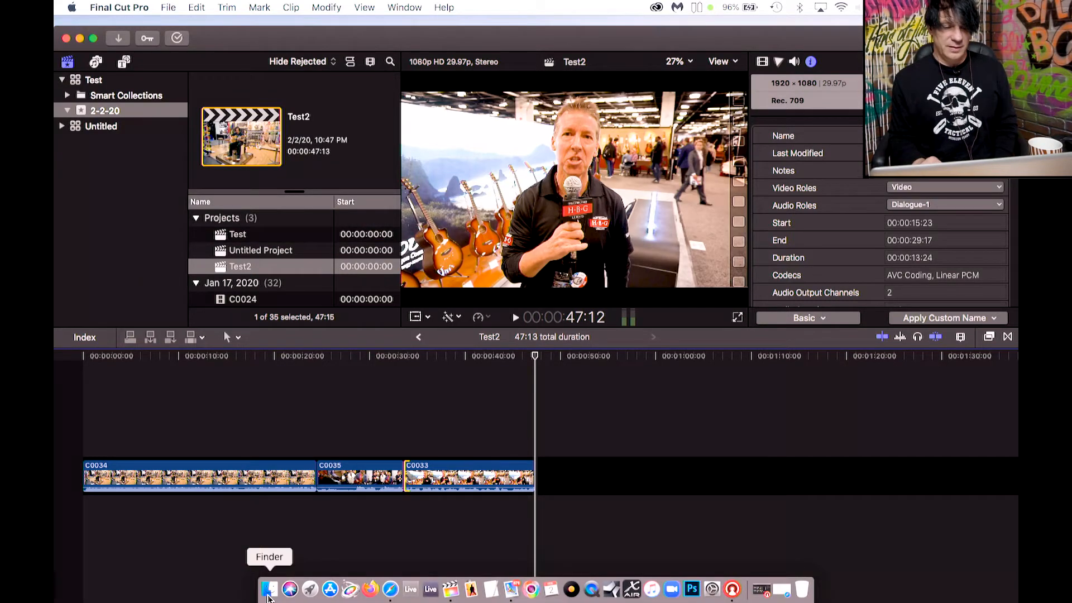
pyautogui.click(269, 591)
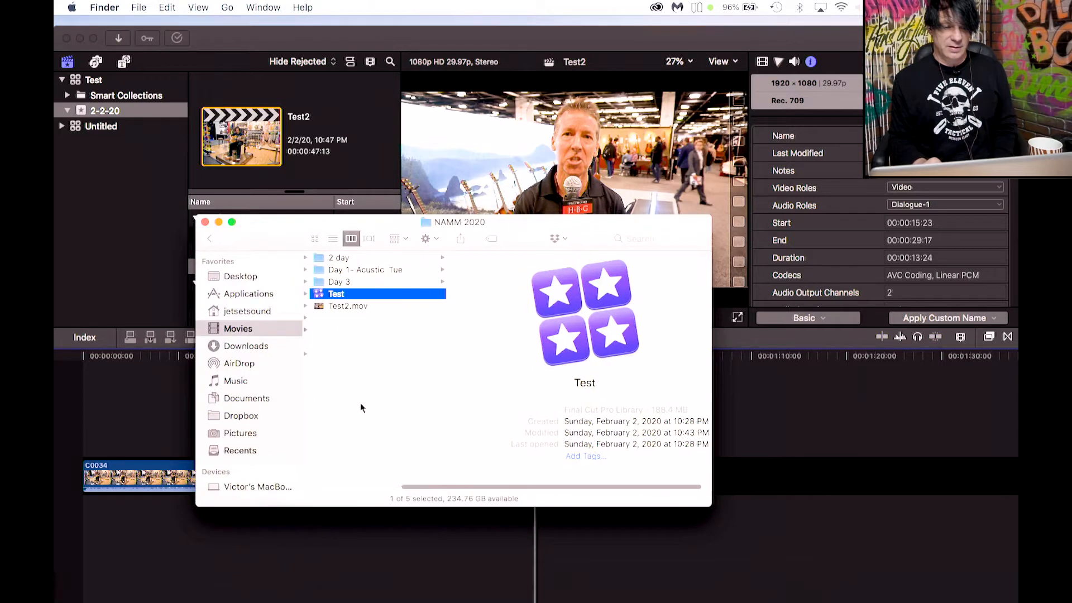
pyautogui.click(364, 305)
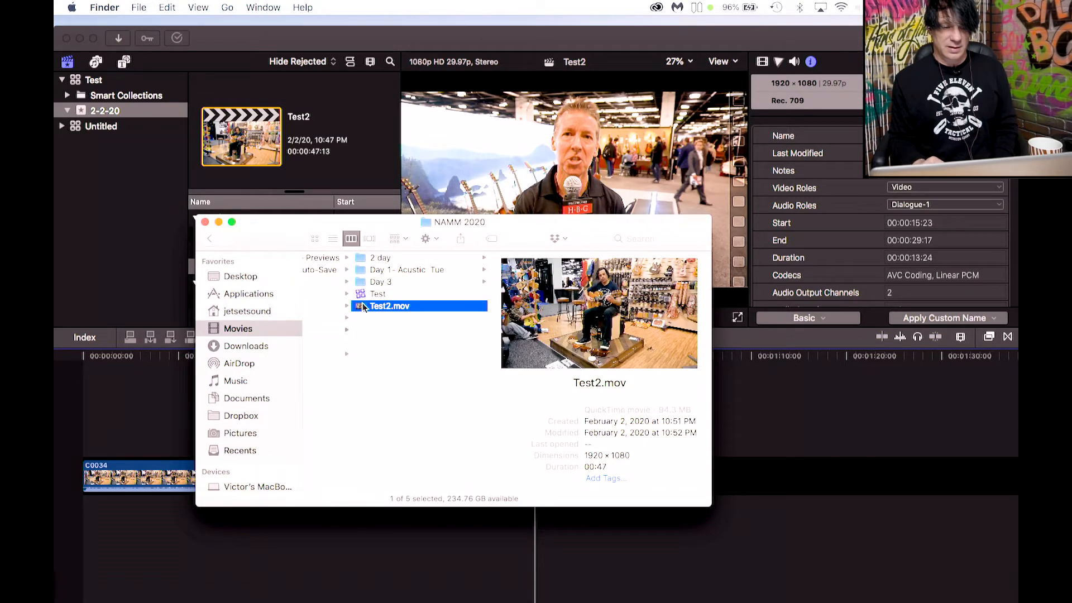
pyautogui.doubleClick(358, 305)
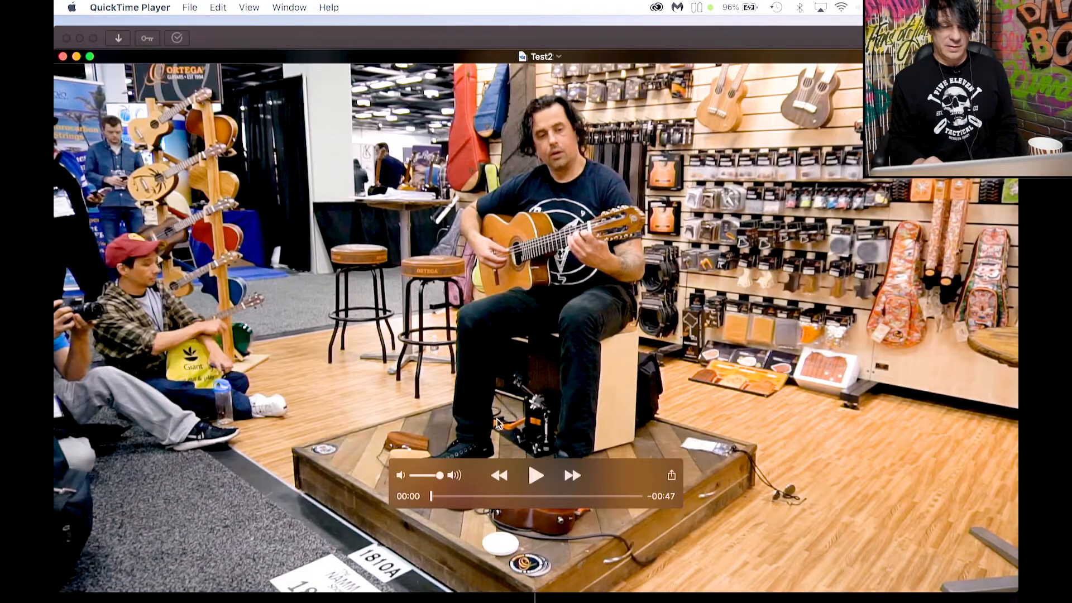
# Play and scrub the exported video in QuickTime Player, then close it.
pyautogui.click(534, 475)
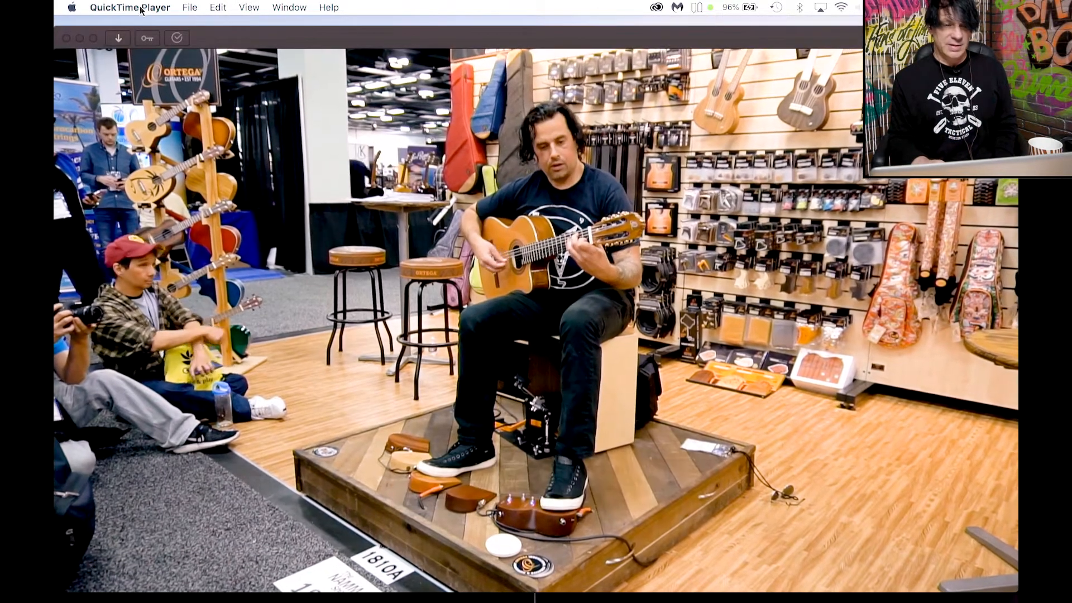
pyautogui.press('space')
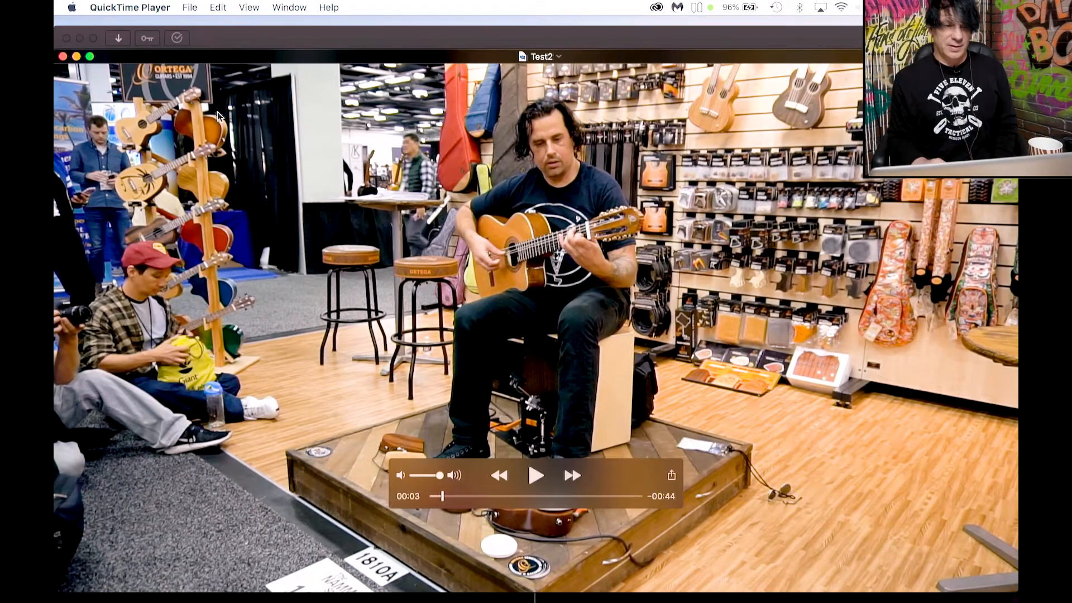
pyautogui.moveTo(443, 497)
pyautogui.mouseDown()
pyautogui.moveTo(514, 497)
pyautogui.moveTo(441, 497)
pyautogui.mouseUp()
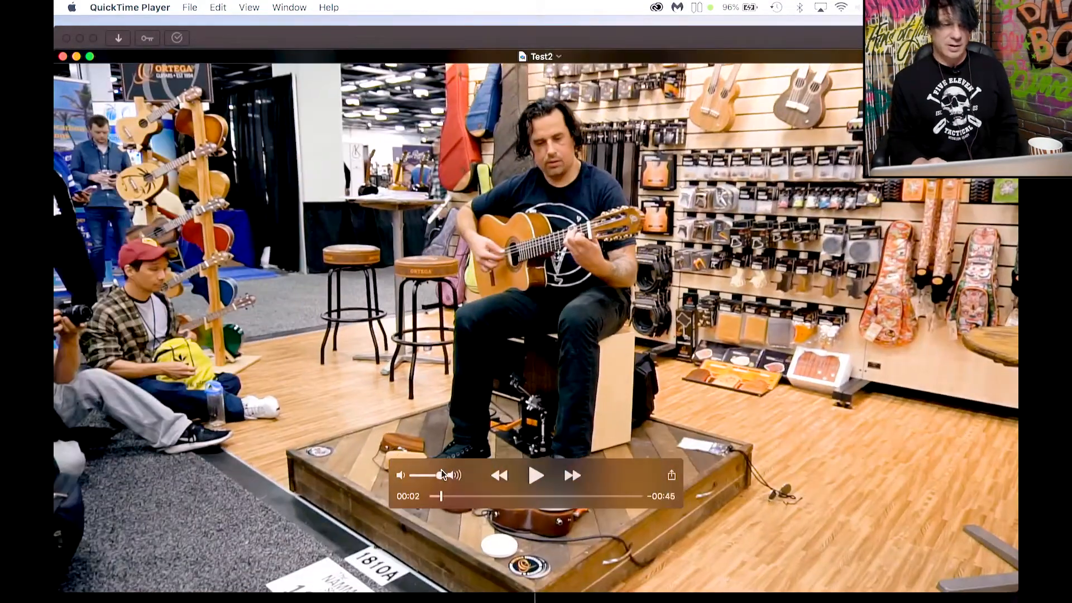
pyautogui.click(63, 57)
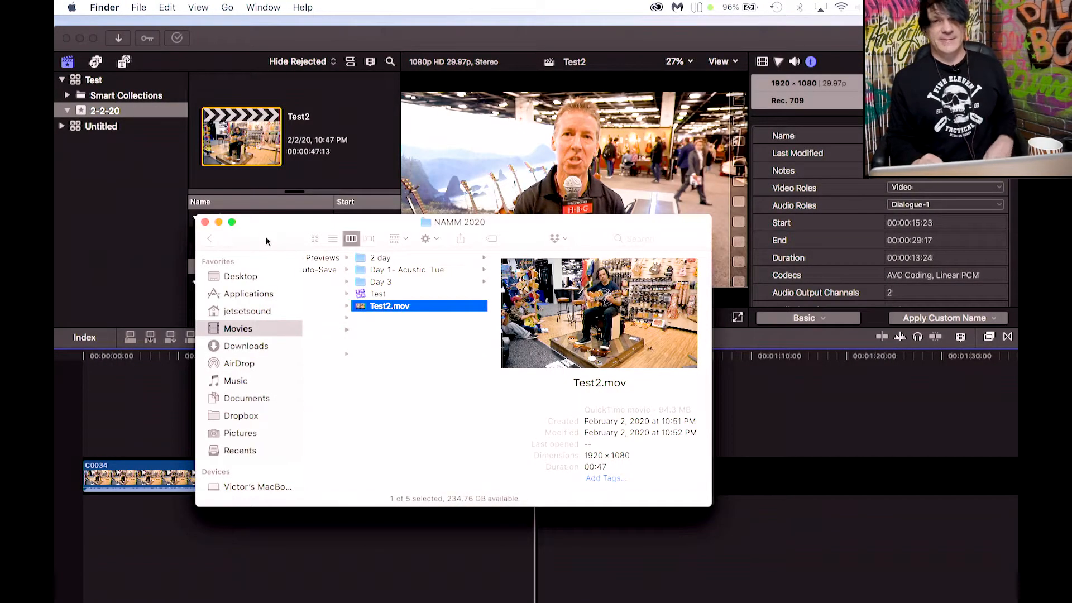
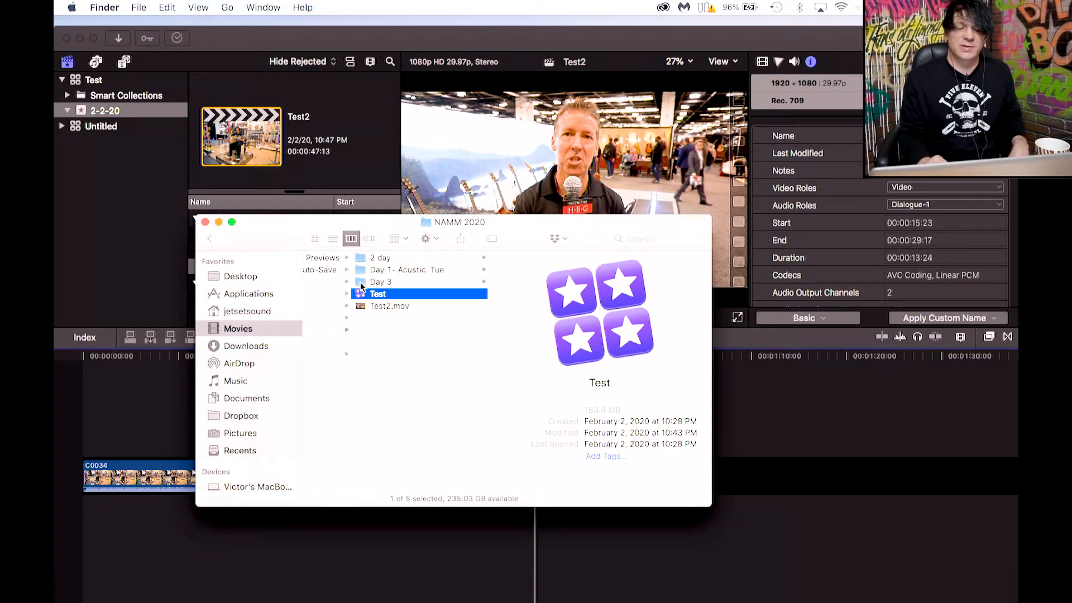
# Check the Day 3 folder's size with Get Info, then browse the NAMM 2020 folder's library and folders.
pyautogui.click(368, 282)
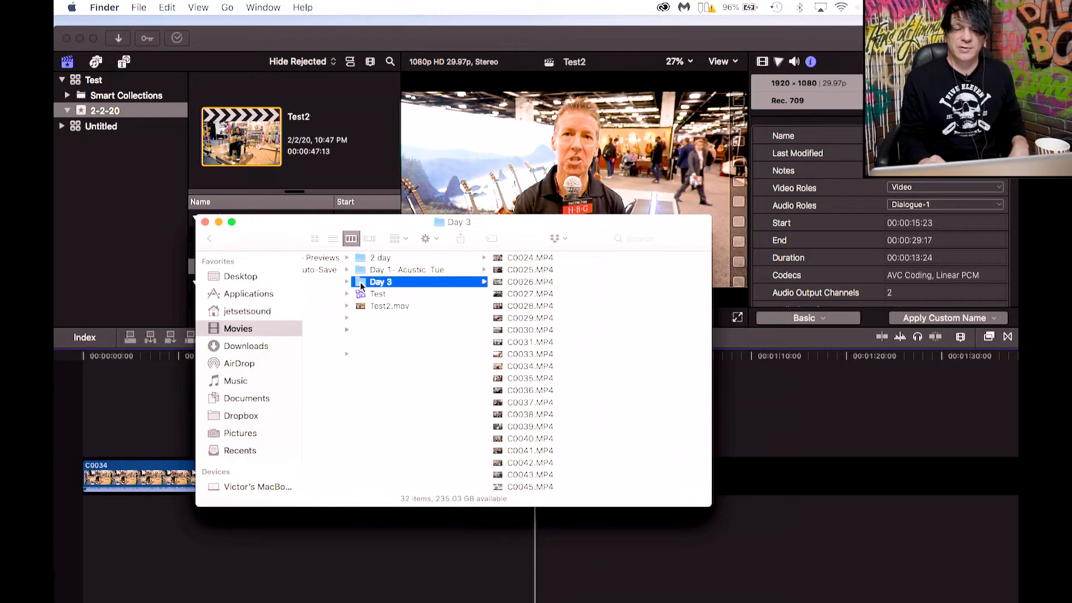
pyautogui.rightClick(361, 288)
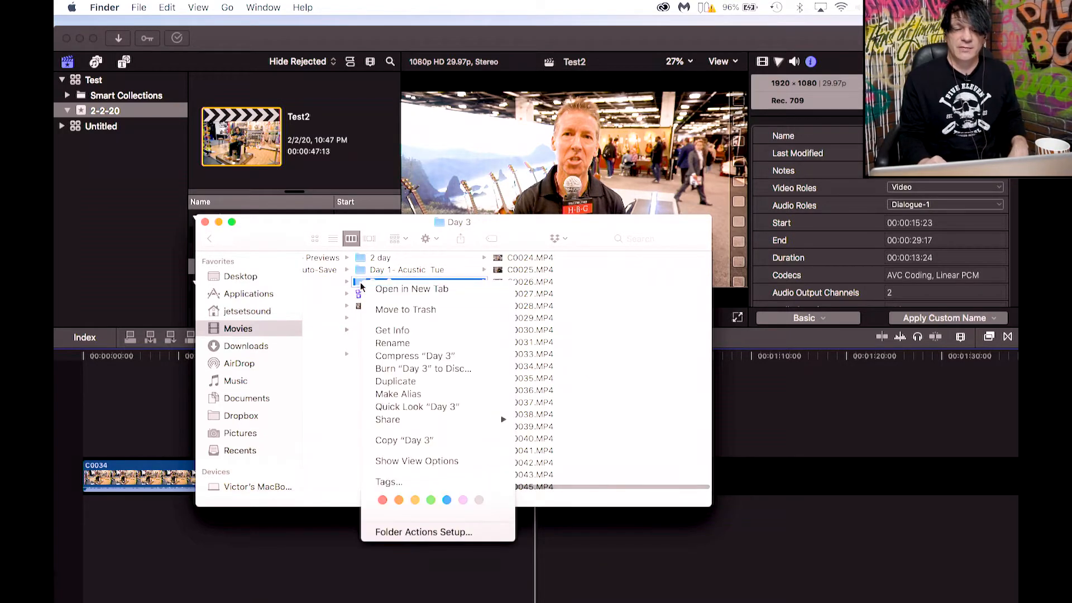
pyautogui.click(380, 331)
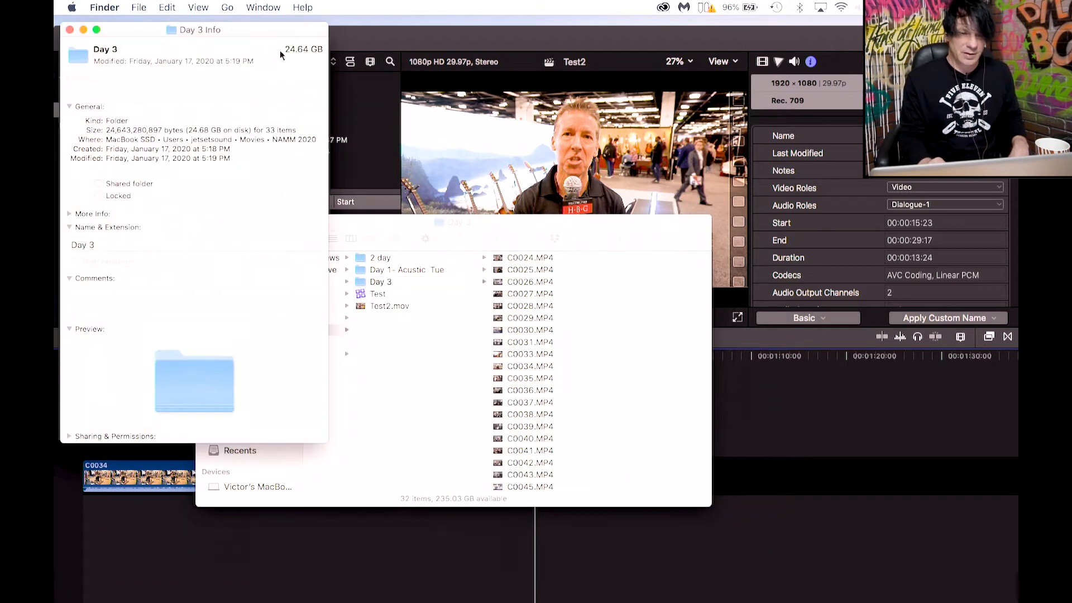
pyautogui.moveTo(286, 52); pyautogui.dragTo(322, 50)
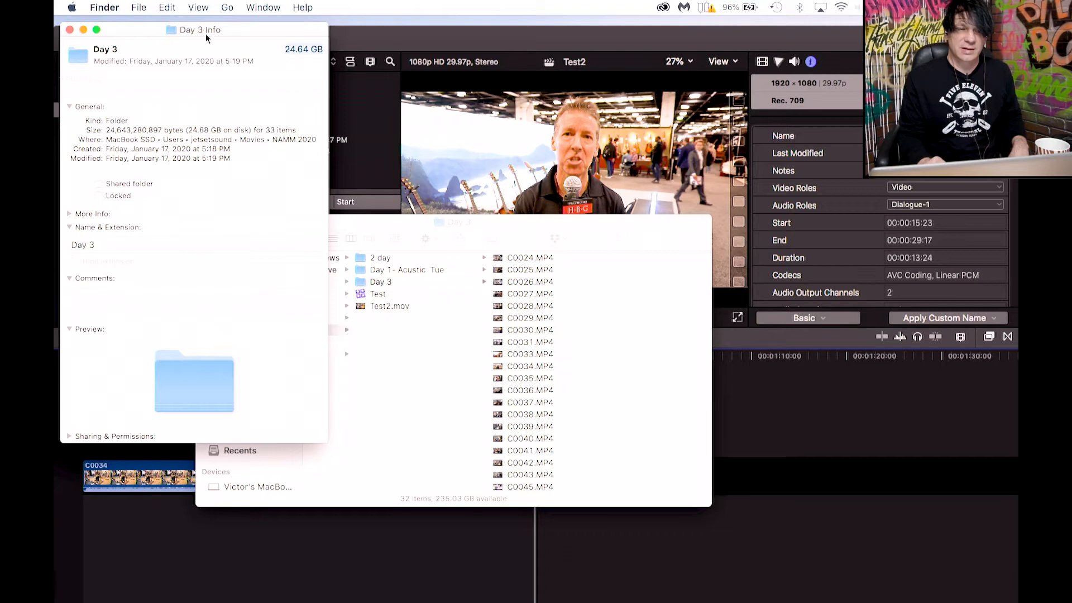
pyautogui.click(69, 30)
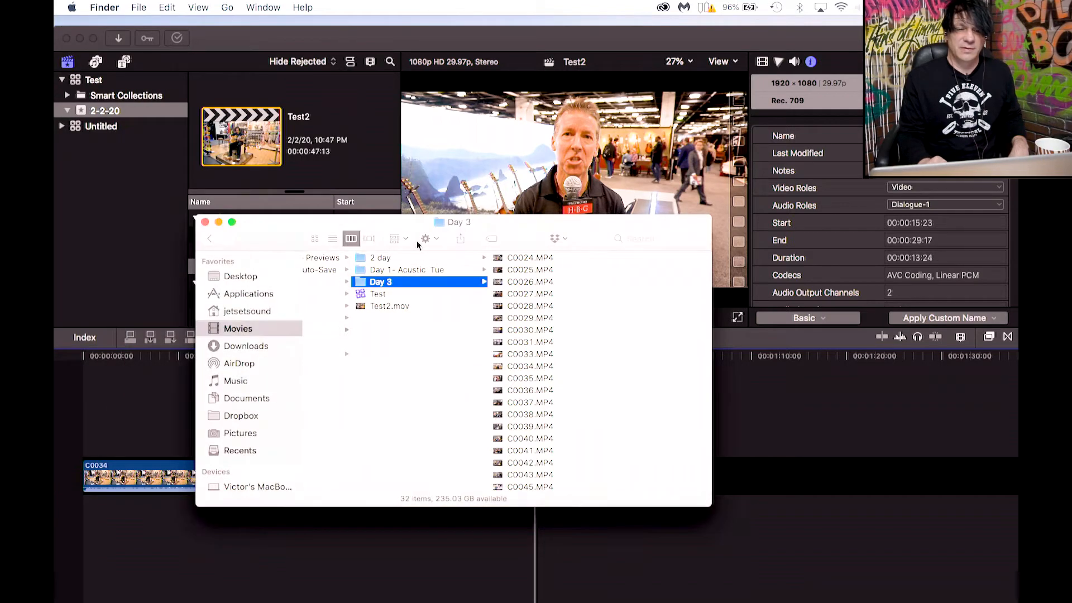
pyautogui.click(360, 295)
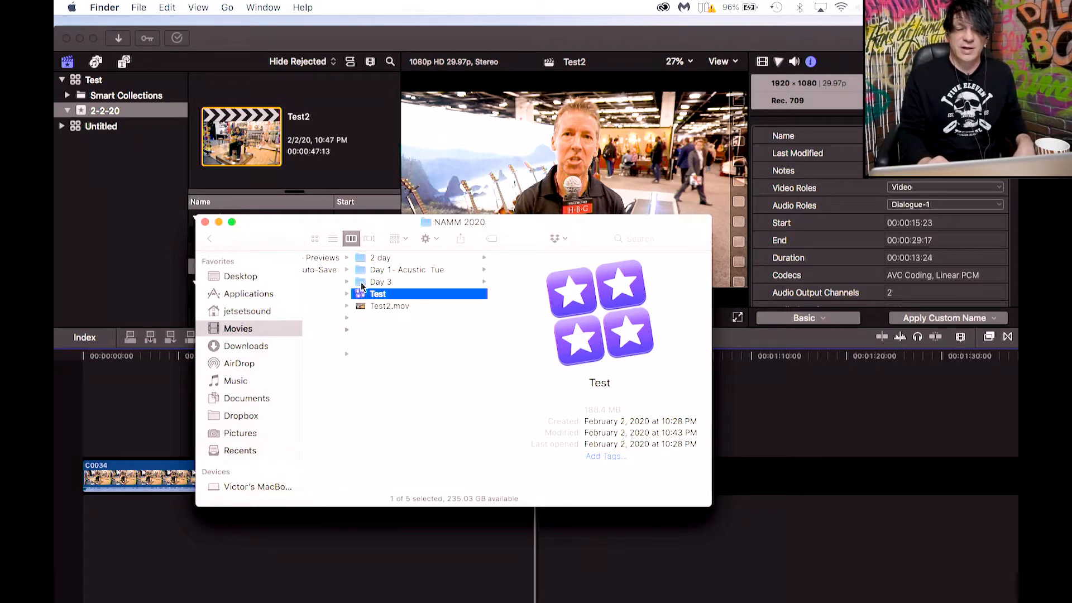
pyautogui.click(361, 283)
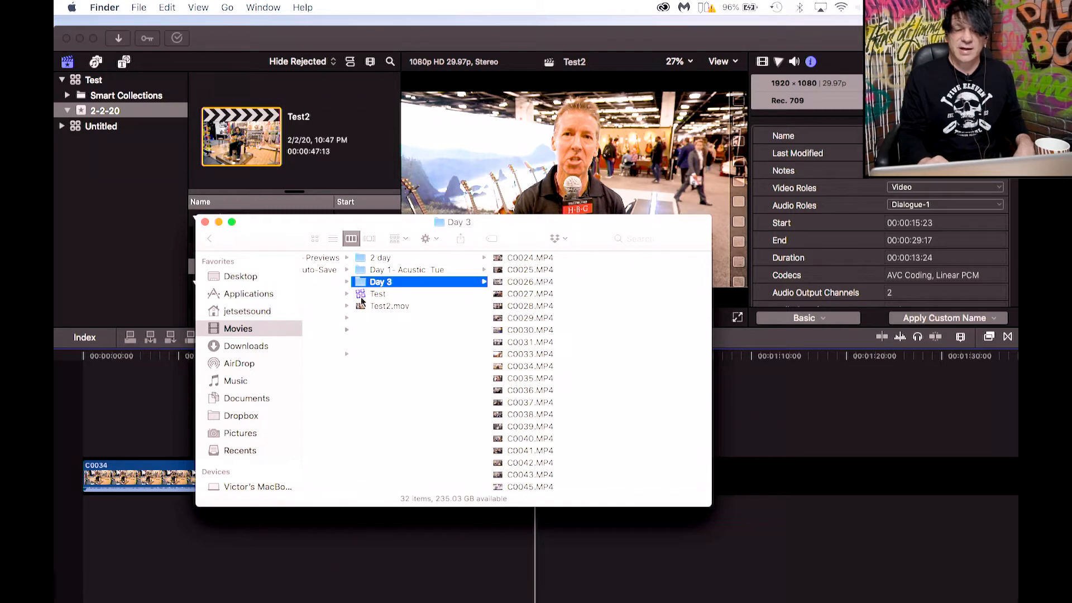
pyautogui.click(362, 296)
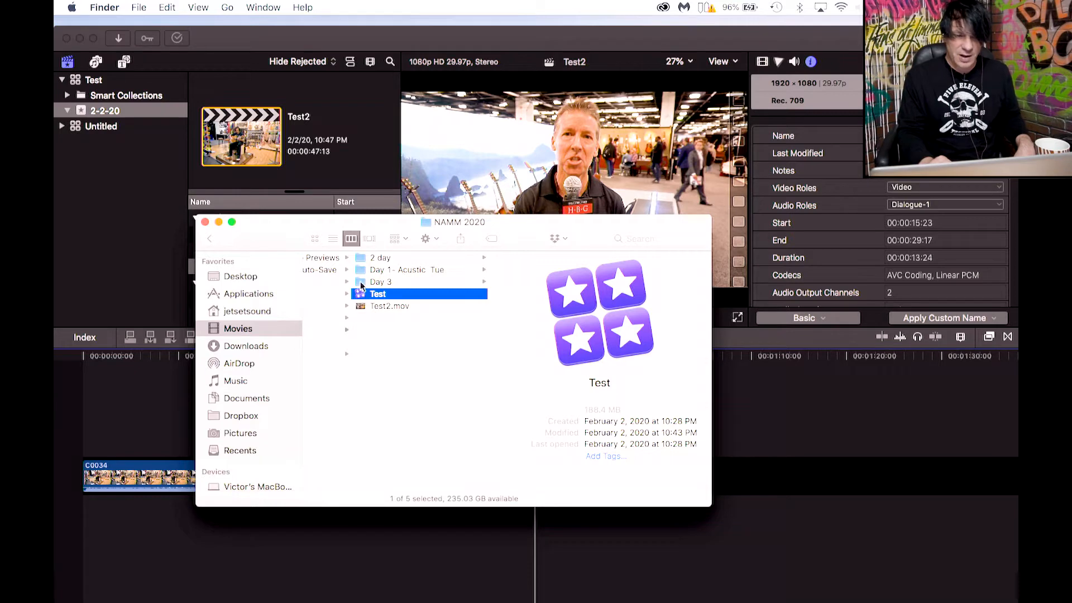
# Open Final Cut Pro's Import preferences and choose Copy to library storage location for files.
pyautogui.click(358, 127)
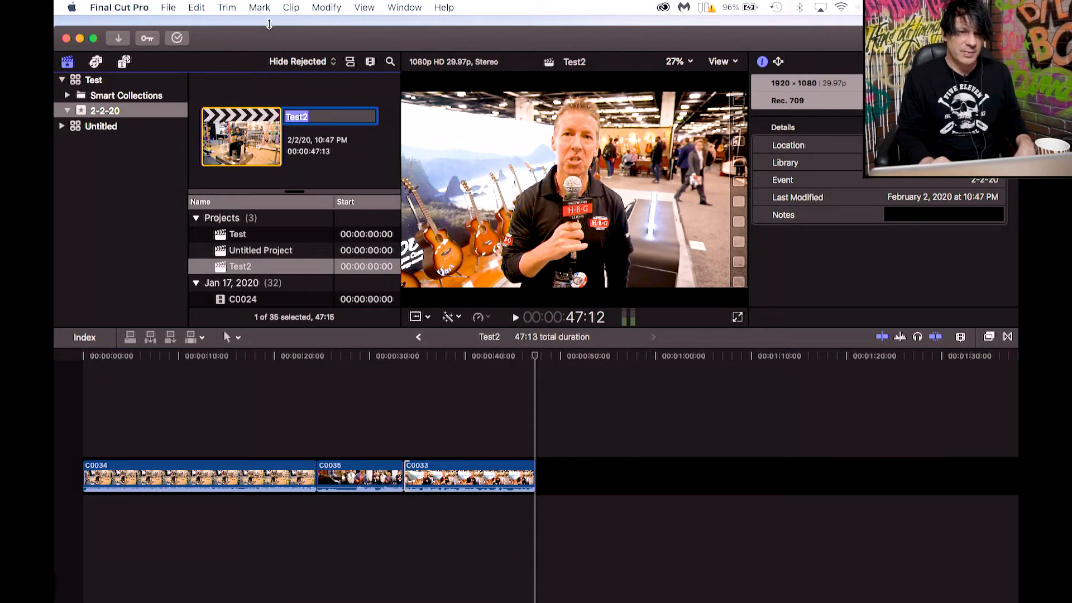
pyautogui.click(126, 11)
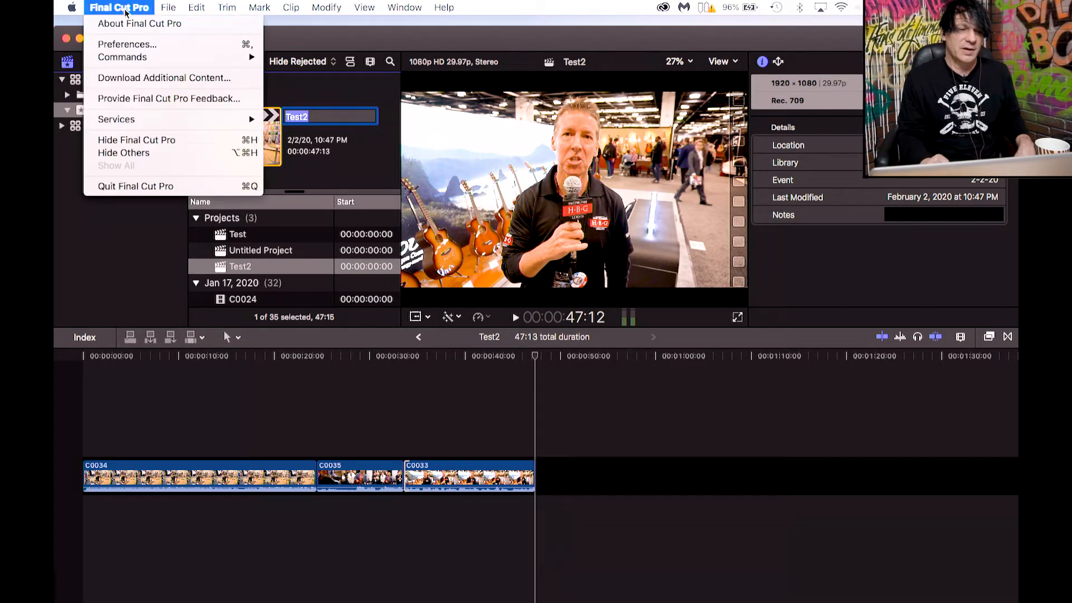
pyautogui.click(124, 45)
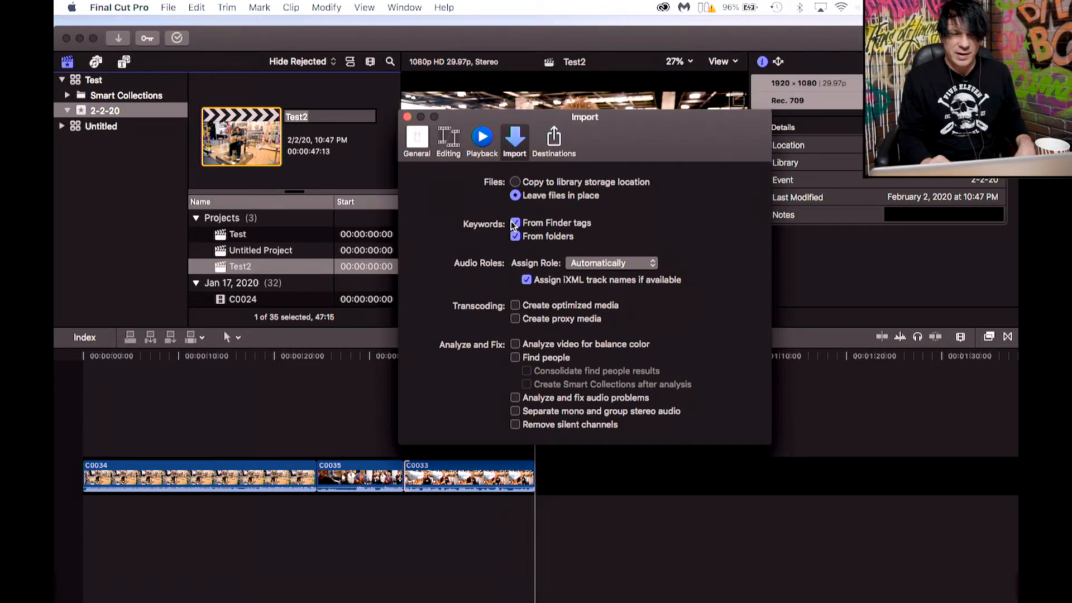
pyautogui.click(426, 141)
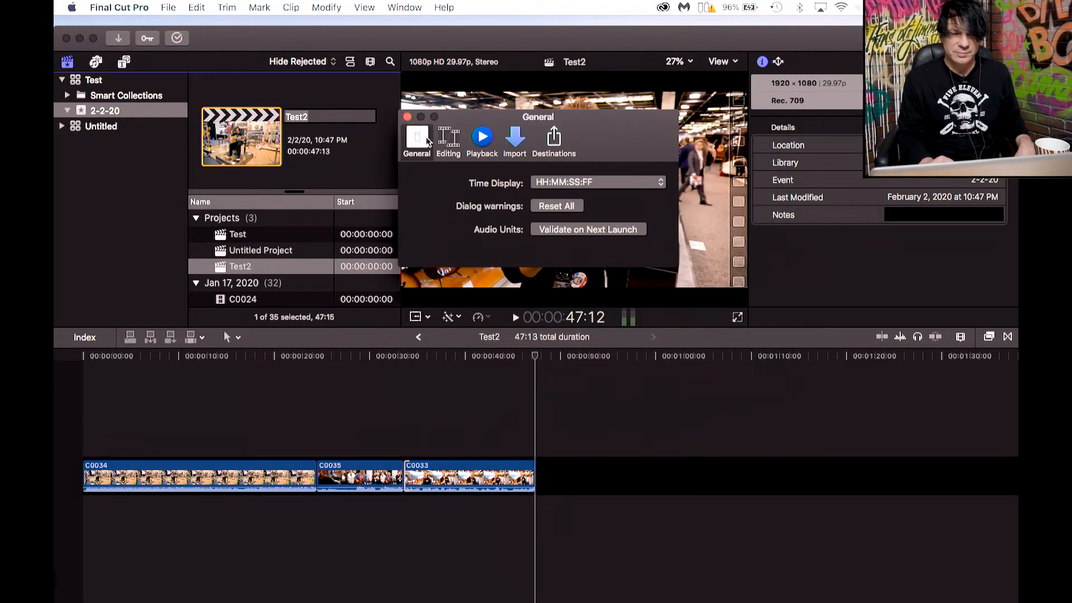
pyautogui.click(514, 138)
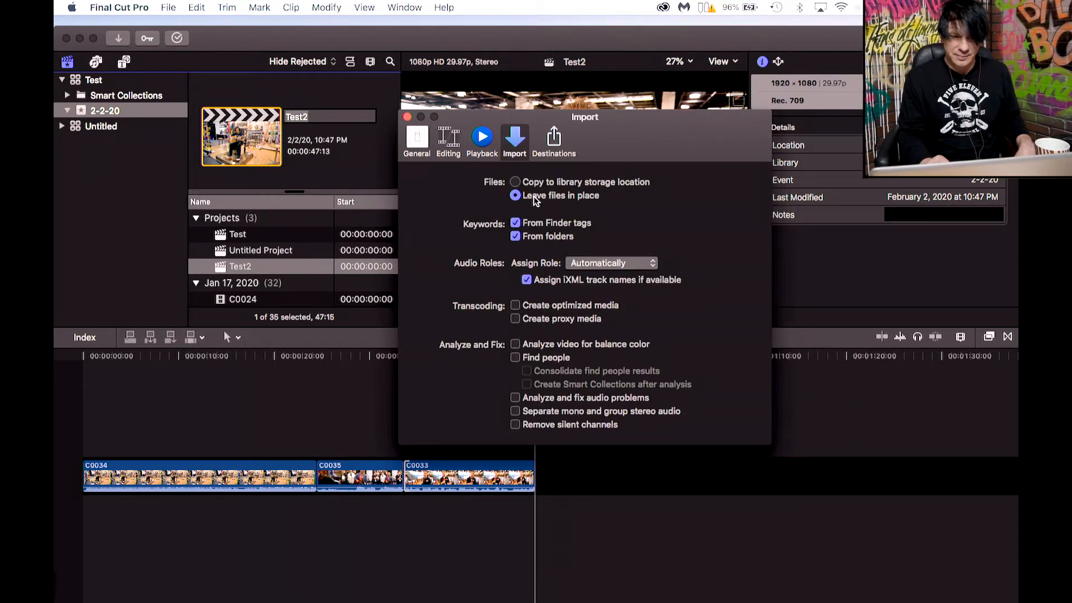
pyautogui.click(515, 183)
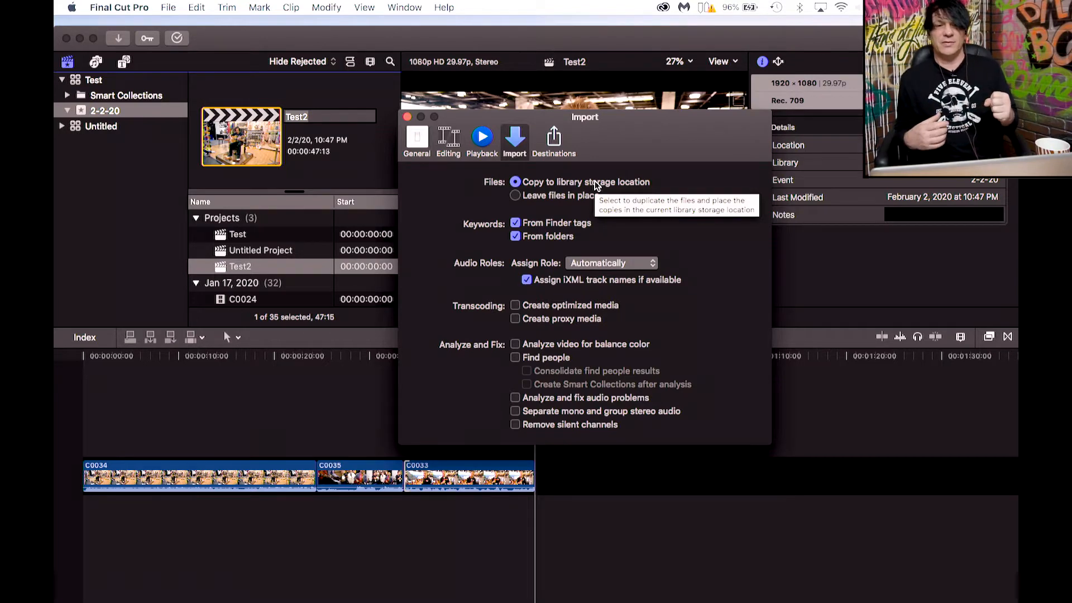
# Switch between Finder and the Import preferences to compare the library and media folders, then close preferences.
pyautogui.click(383, 539)
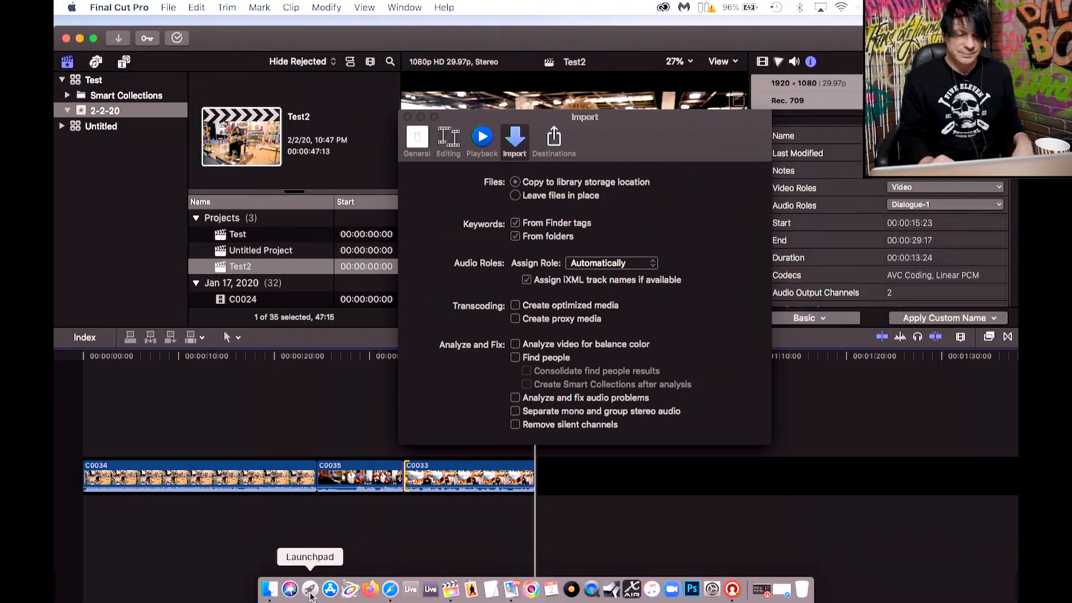
pyautogui.click(269, 589)
pyautogui.click(360, 282)
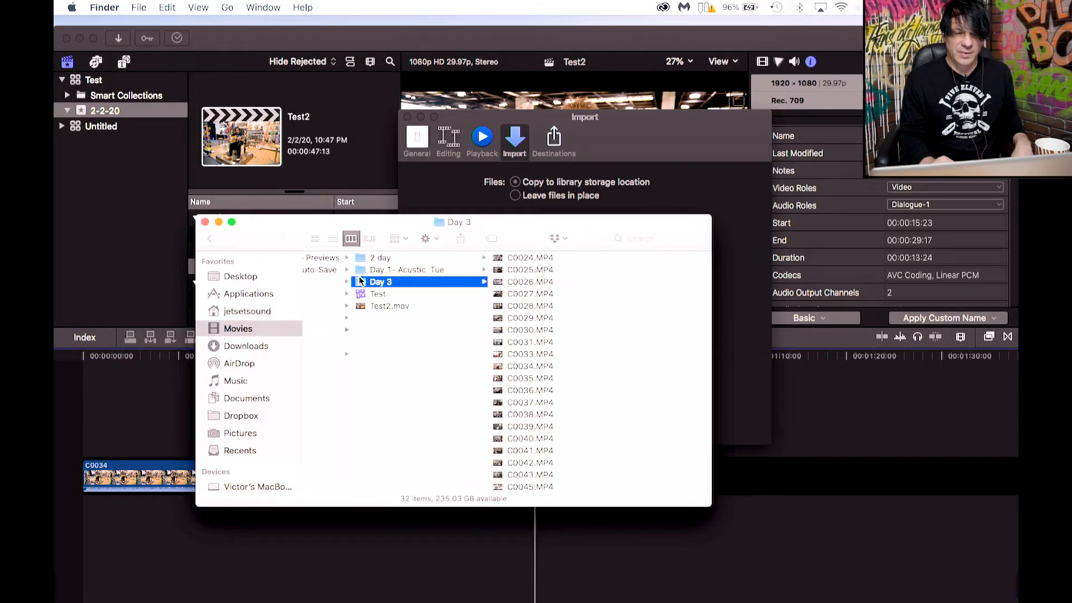
pyautogui.click(612, 129)
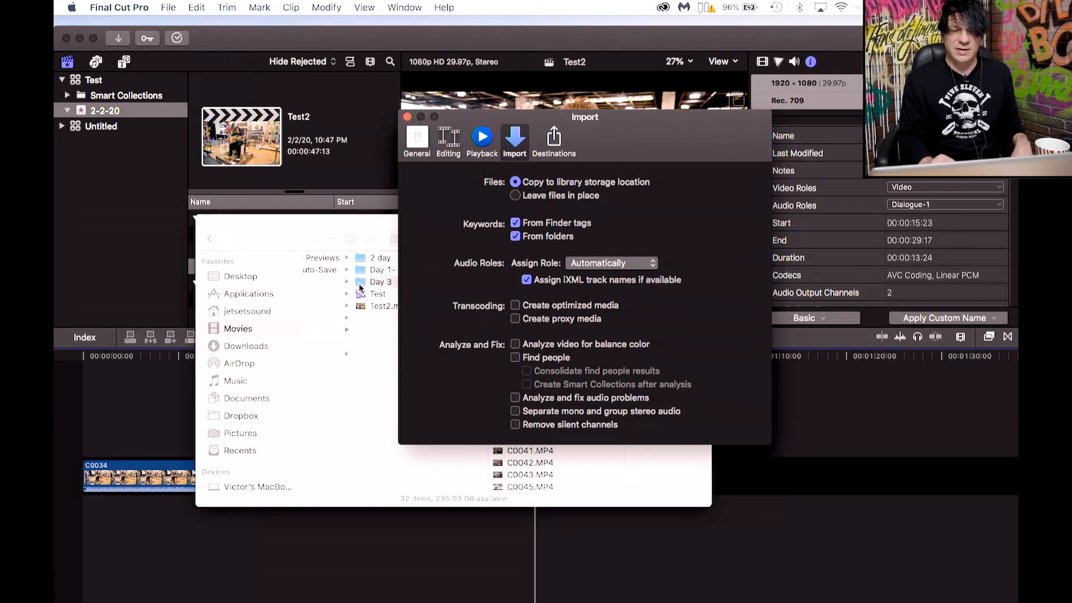
pyautogui.click(284, 221)
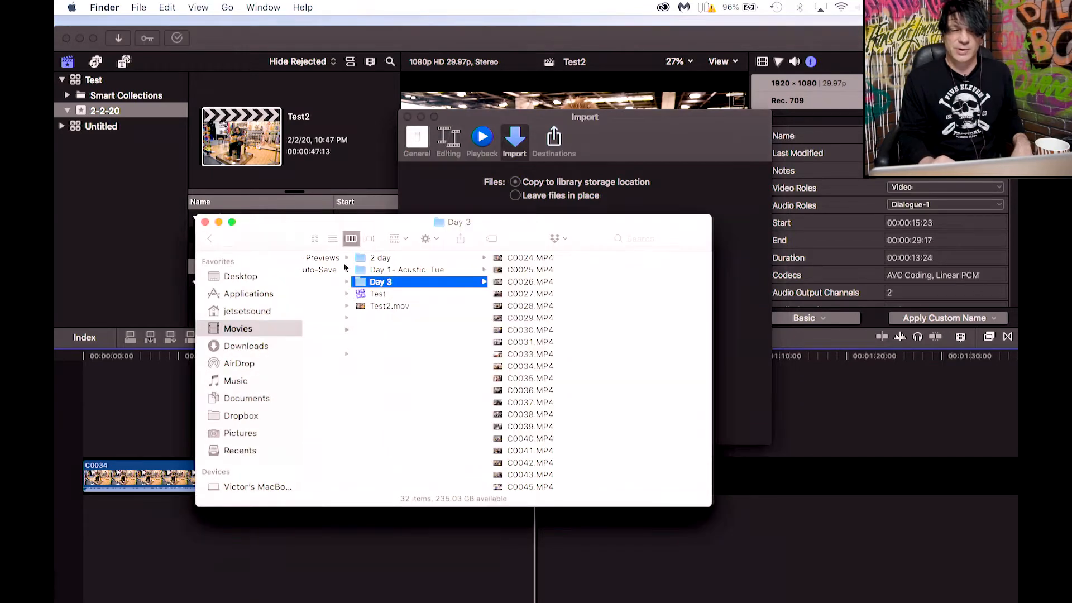
pyautogui.click(358, 293)
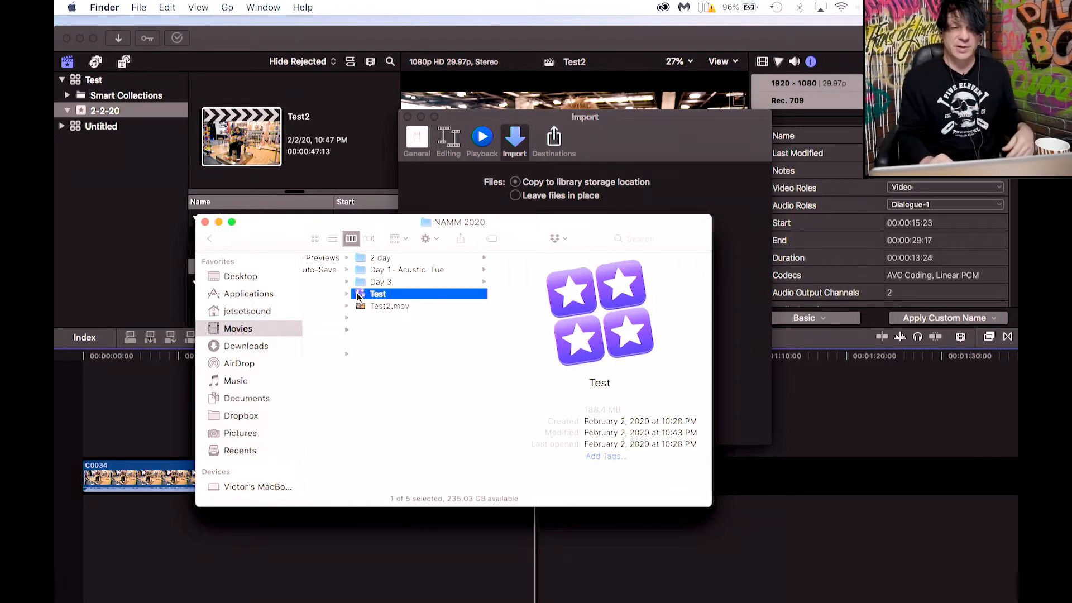
pyautogui.click(636, 132)
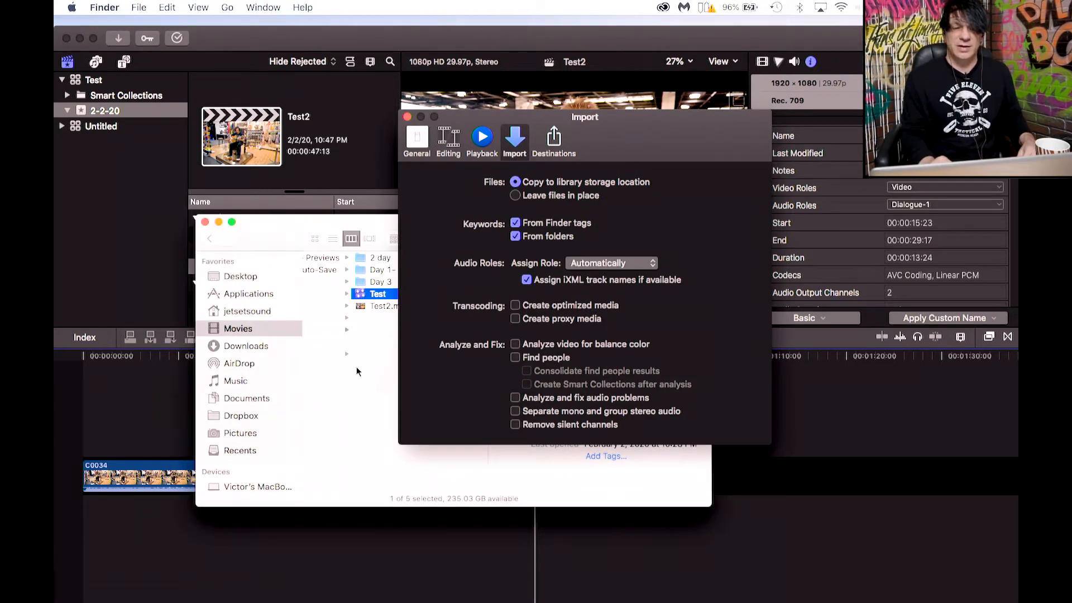
pyautogui.click(361, 300)
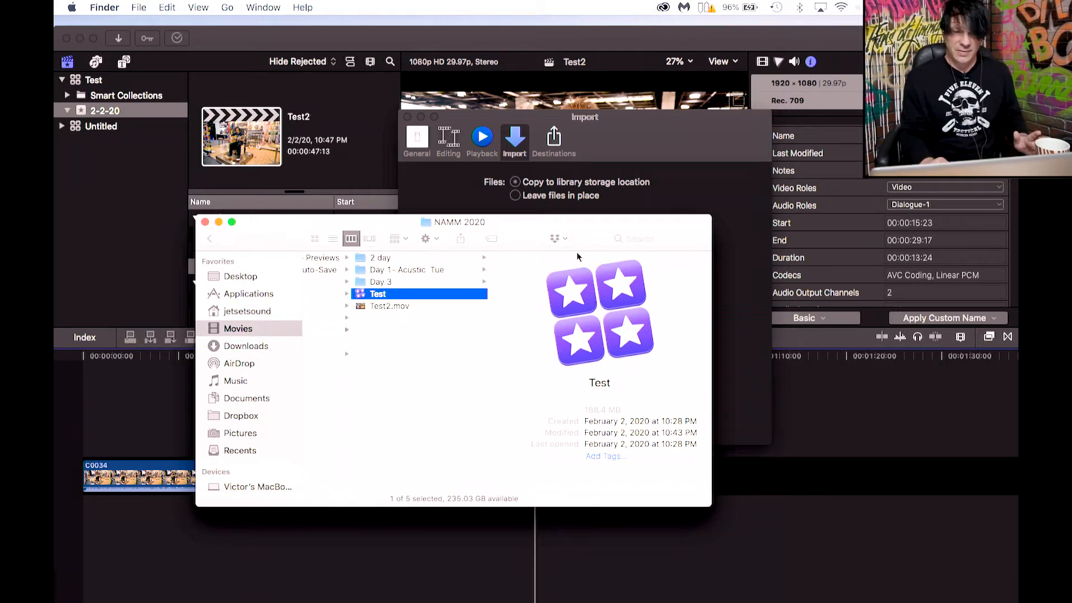
pyautogui.click(628, 128)
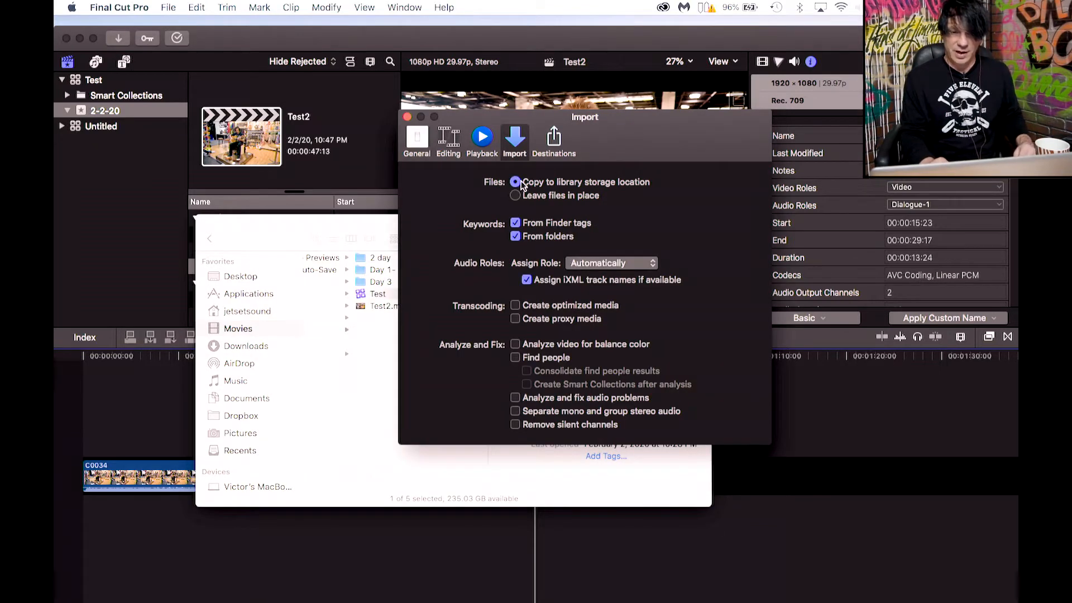
pyautogui.click(407, 117)
# Reopen the Import preferences and set files to Leave files in place.
pyautogui.click(124, 7)
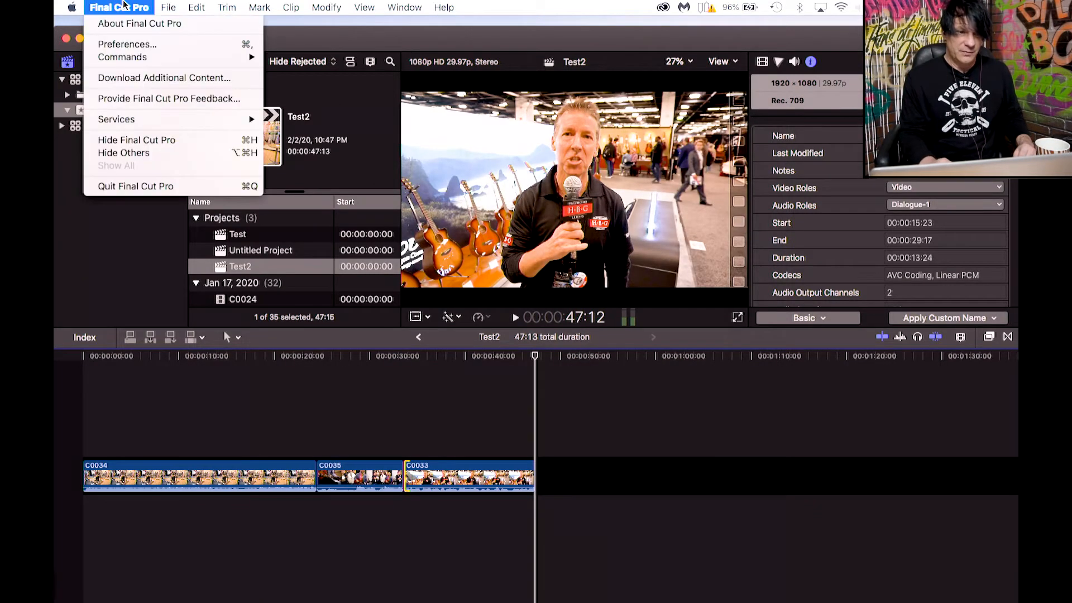
pyautogui.click(125, 49)
pyautogui.click(423, 142)
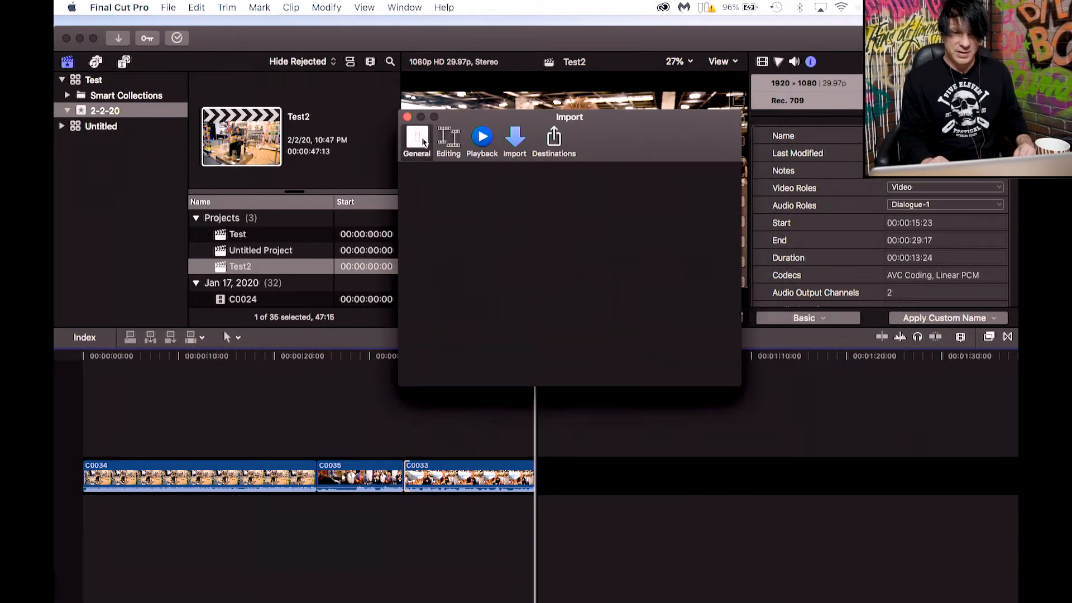
pyautogui.click(516, 143)
pyautogui.click(515, 197)
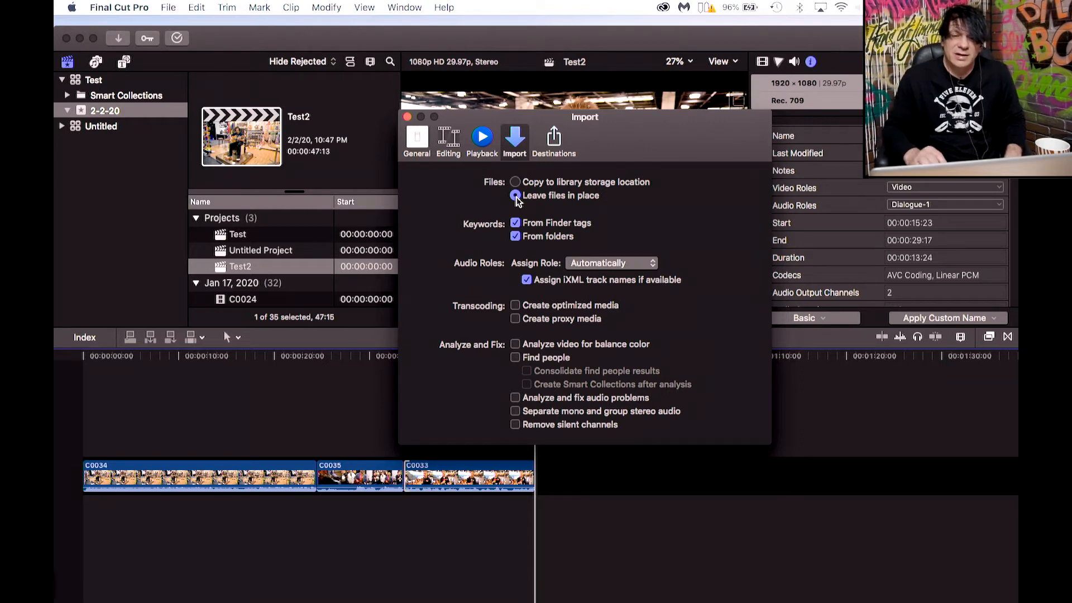
# Turn on Create optimized media with Create proxy media off in the Import preferences, then close them.
pyautogui.click(565, 309)
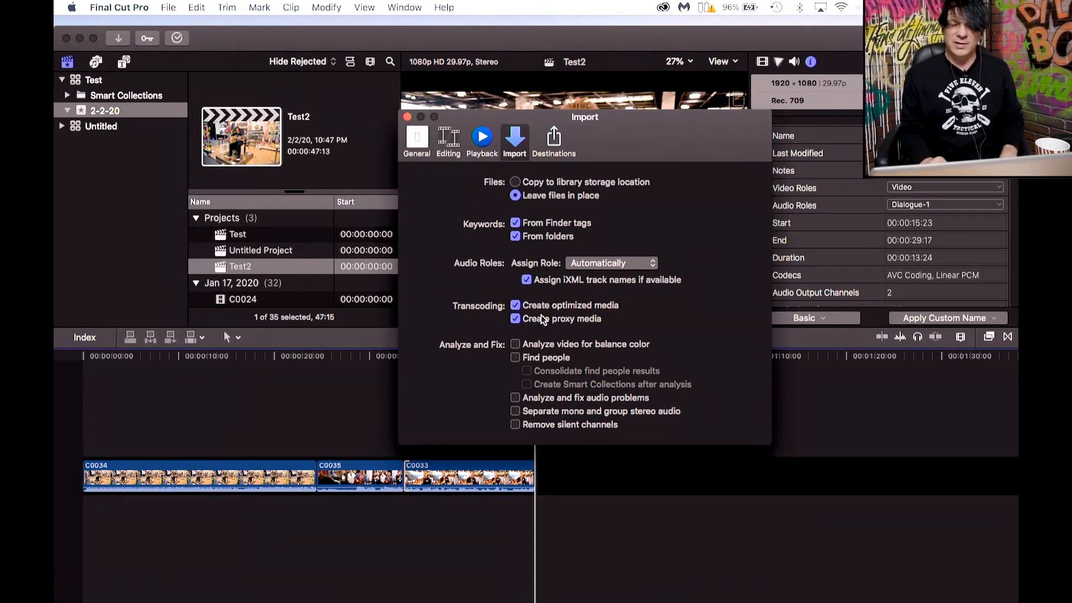
pyautogui.click(517, 306)
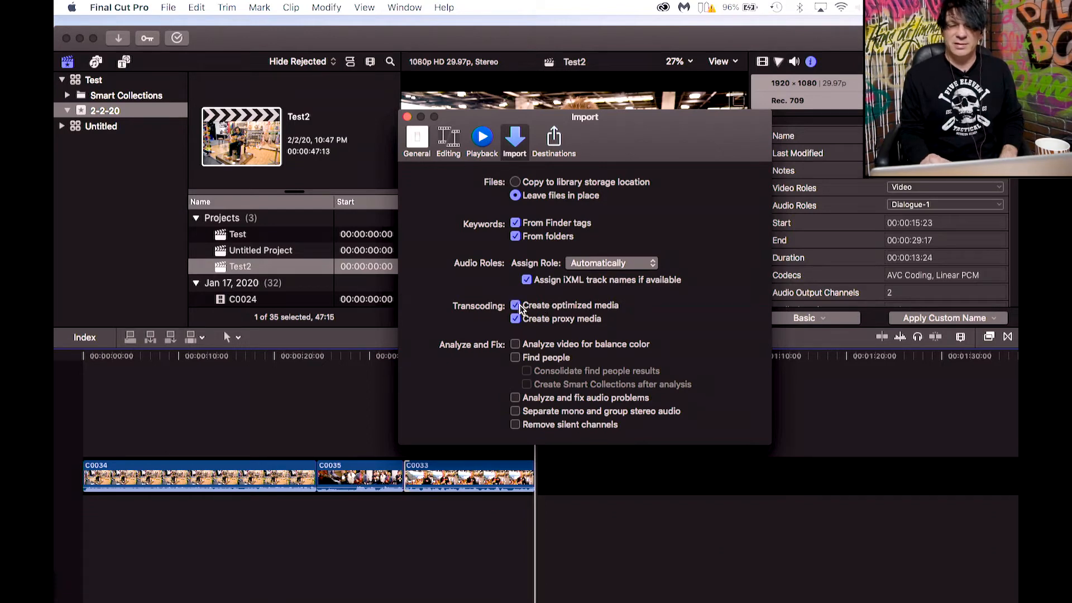
pyautogui.click(536, 322)
pyautogui.click(536, 322)
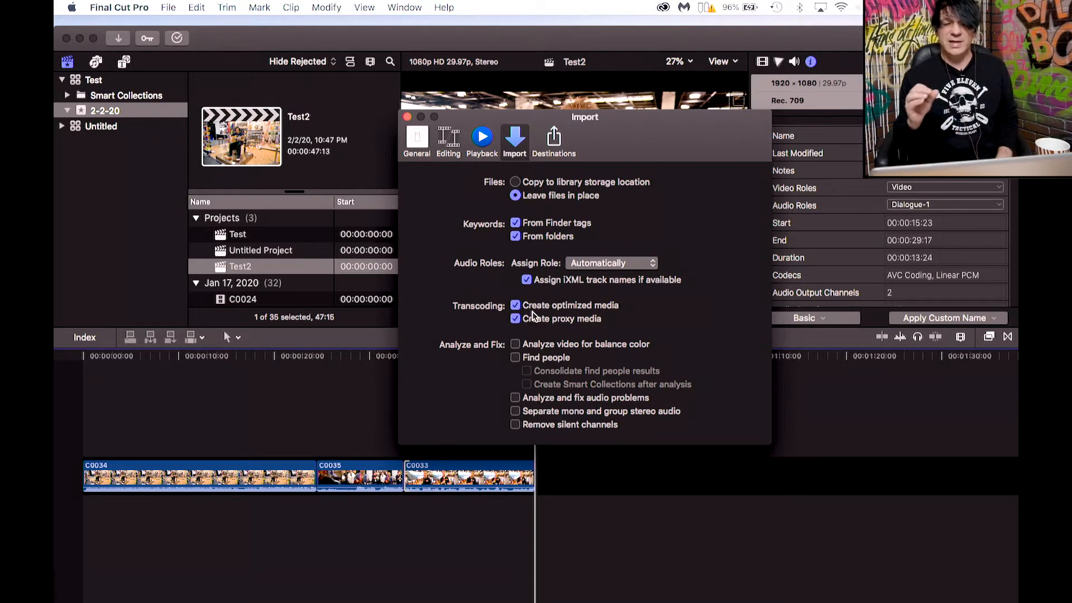
pyautogui.click(515, 305)
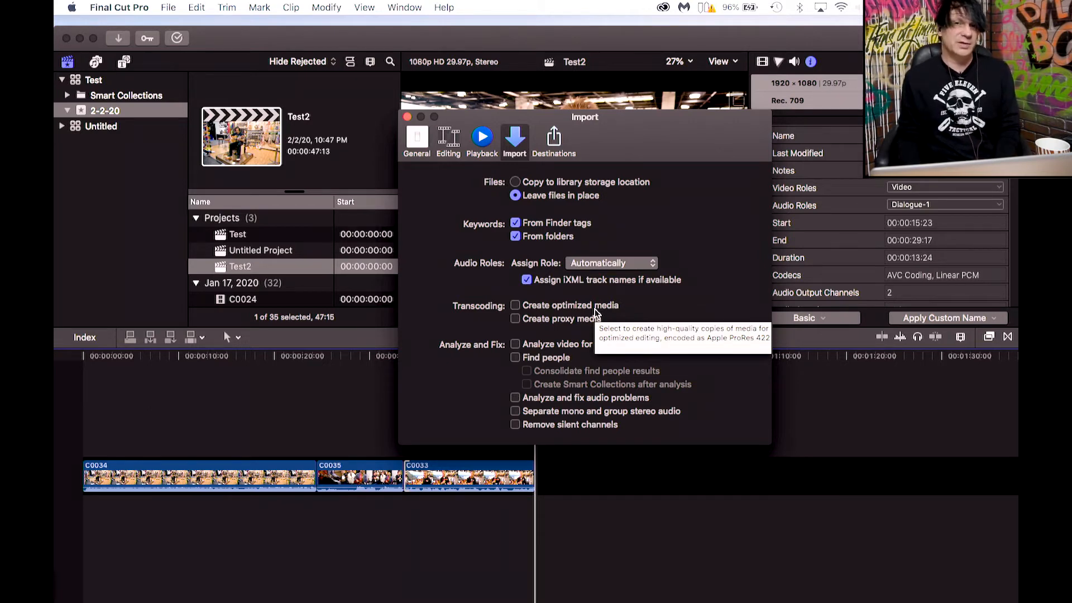
pyautogui.click(515, 305)
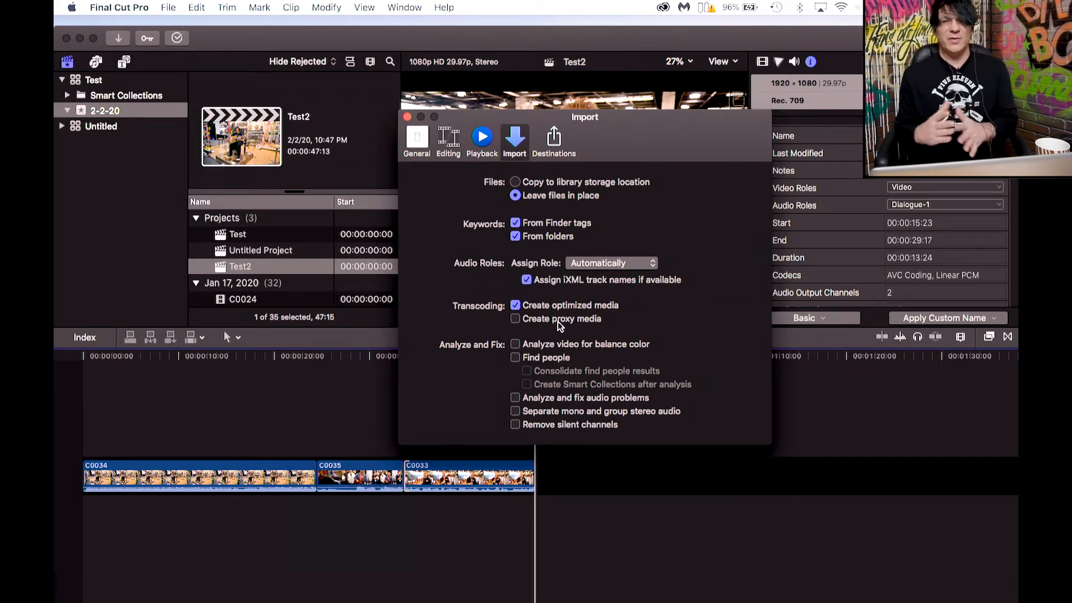
pyautogui.click(408, 117)
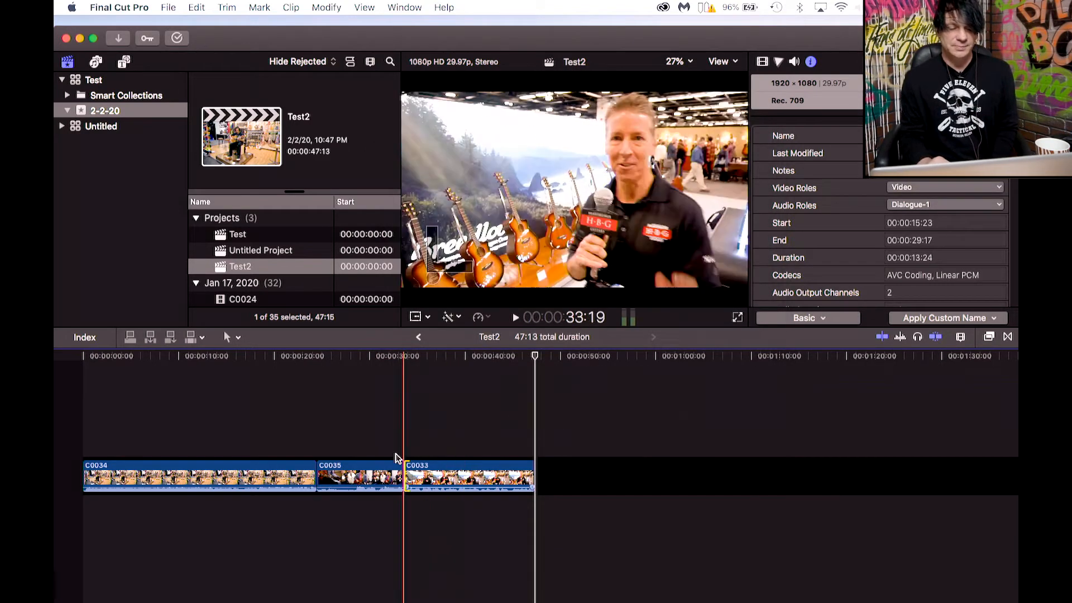
# Scrub the Test2 timeline near its start and select the first clip C0034.
pyautogui.click(157, 357)
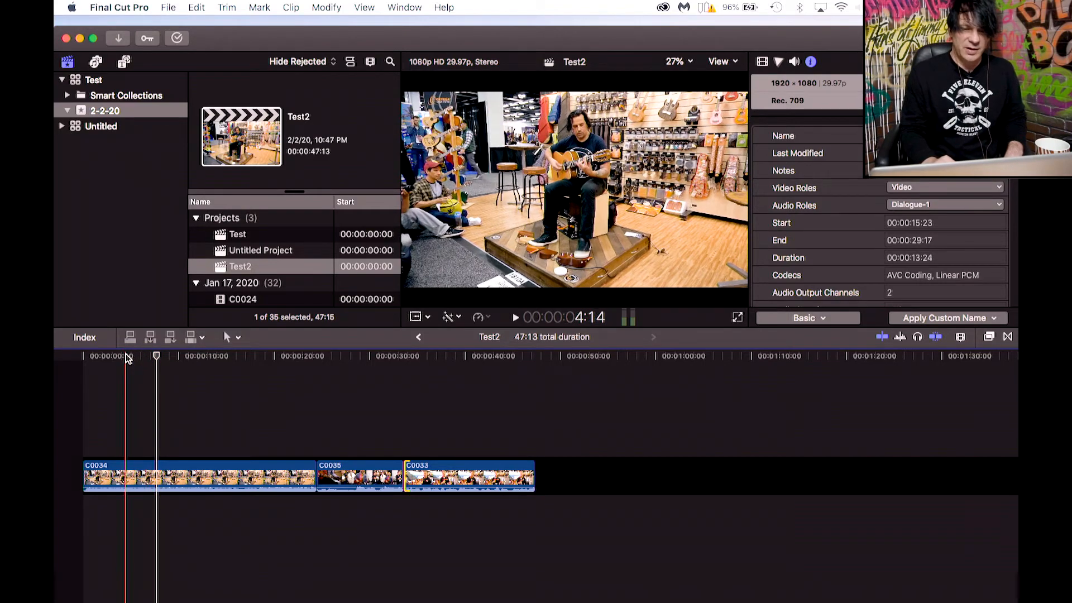
pyautogui.click(150, 358)
pyautogui.moveTo(150, 357); pyautogui.dragTo(181, 376)
pyautogui.click(168, 459)
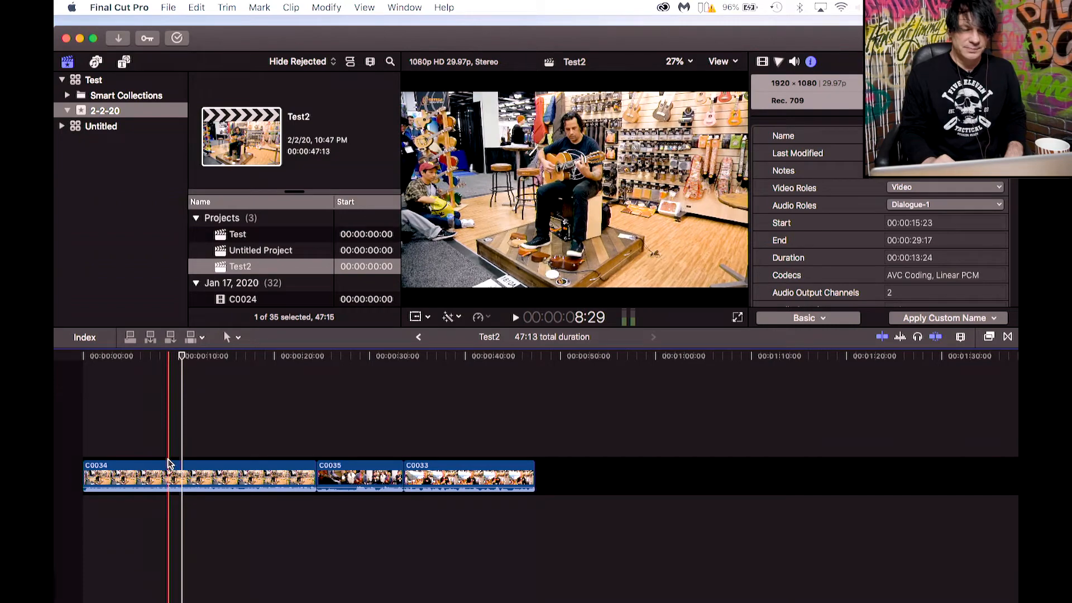
pyautogui.click(155, 359)
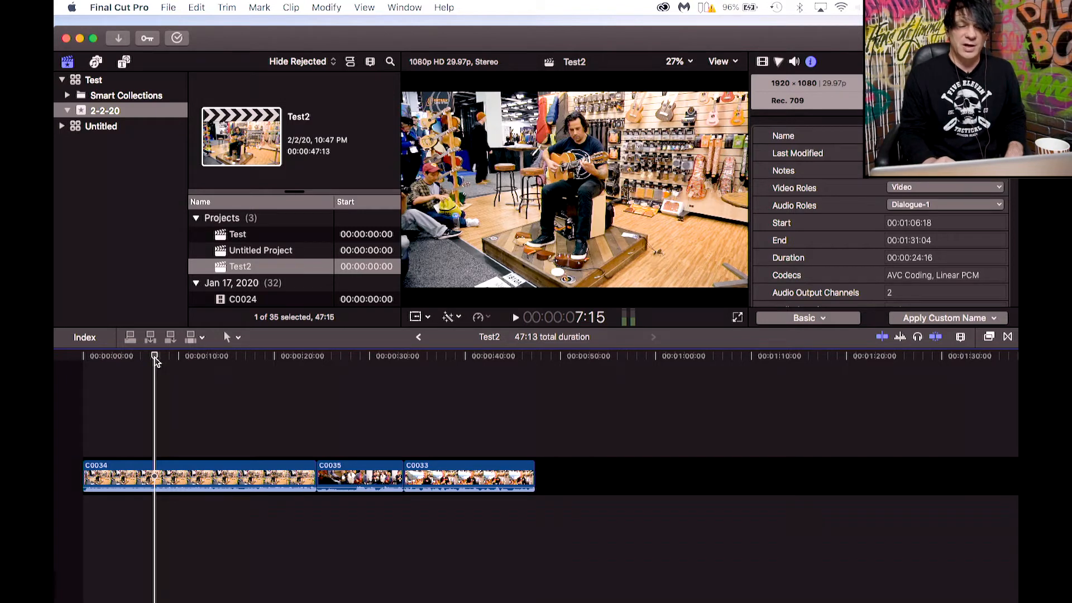
pyautogui.click(172, 469)
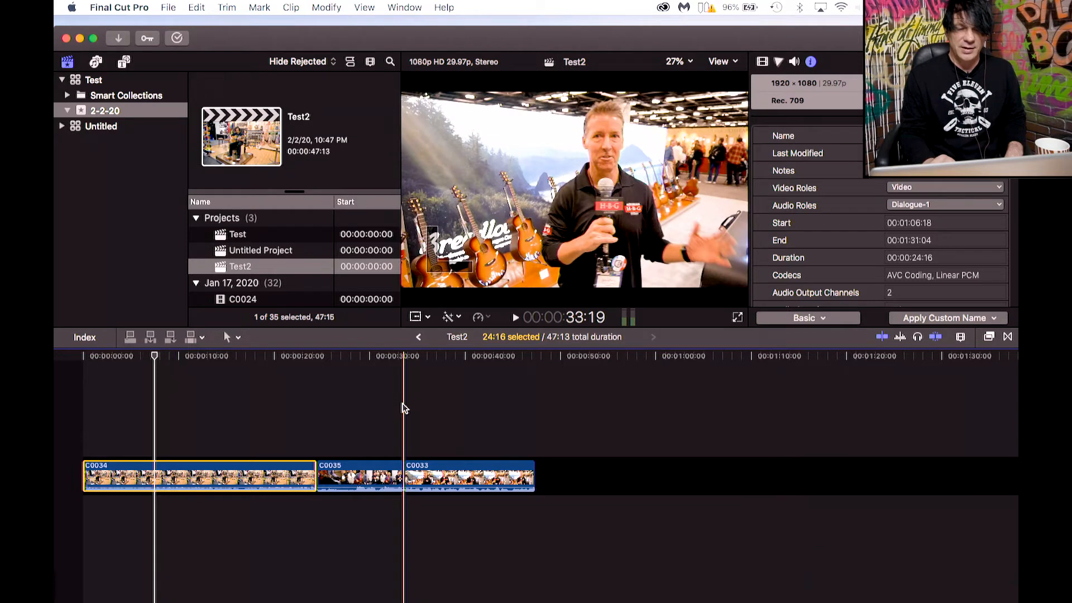
# Apply Balance Color to clip C0034, then park the playhead about 10 seconds in and reselect the clip.
pyautogui.click(460, 318)
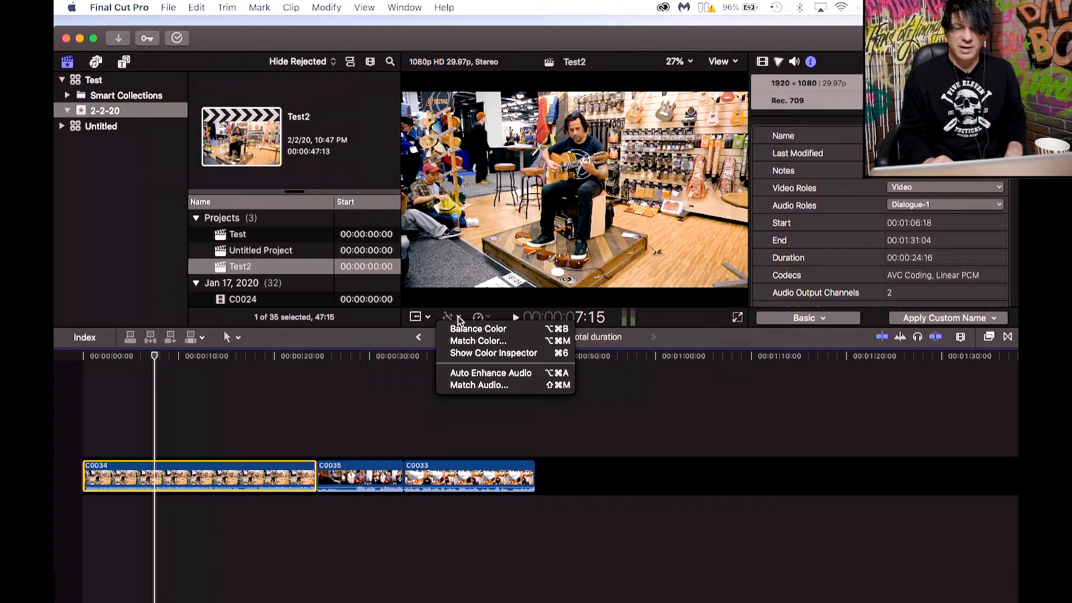
pyautogui.click(458, 329)
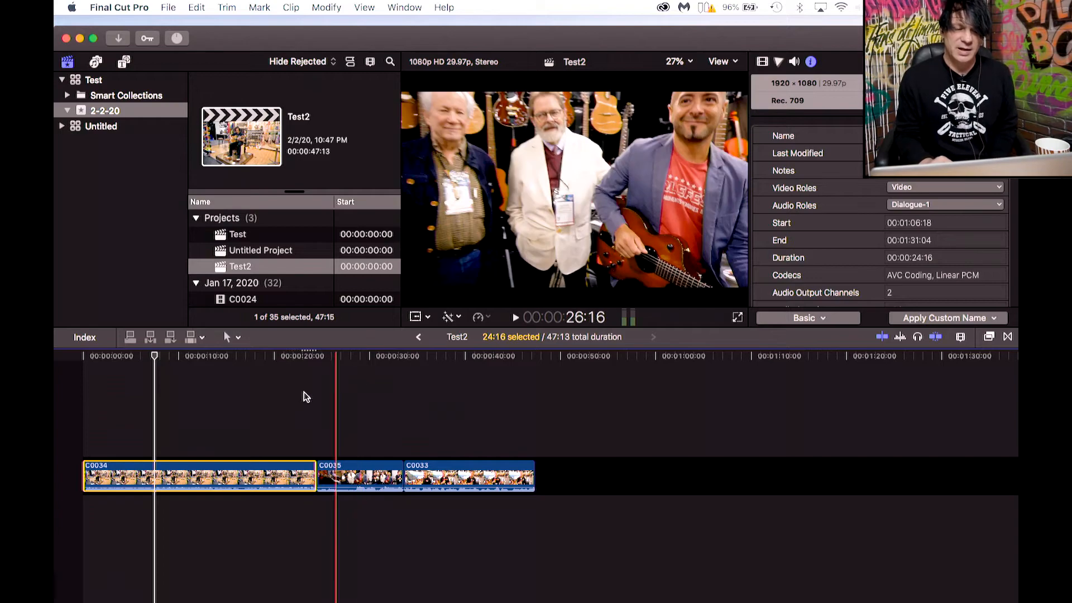
pyautogui.moveTo(155, 356); pyautogui.dragTo(188, 359)
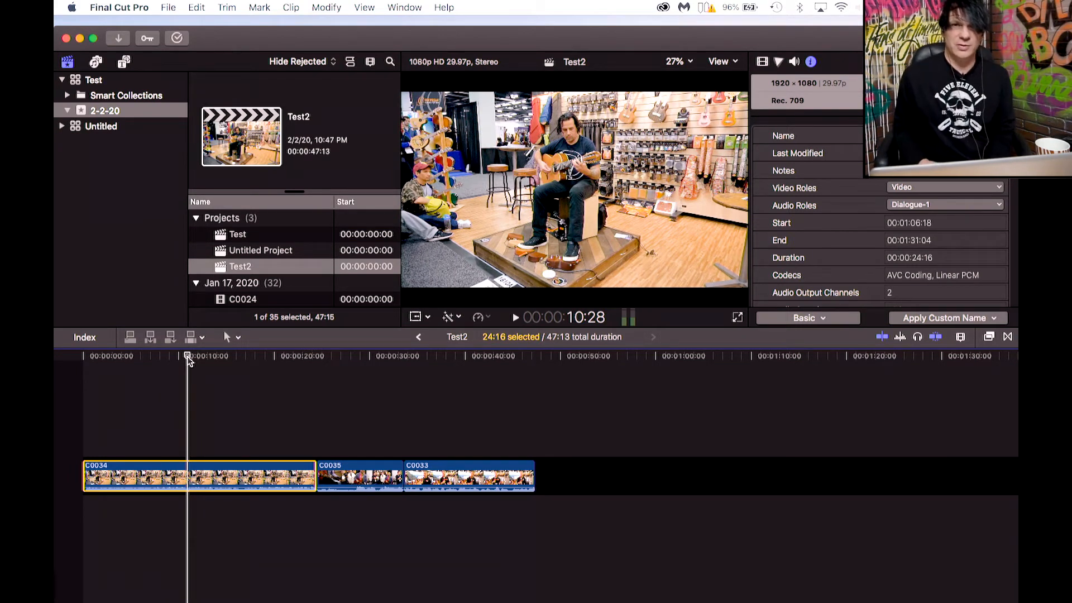
pyautogui.click(189, 454)
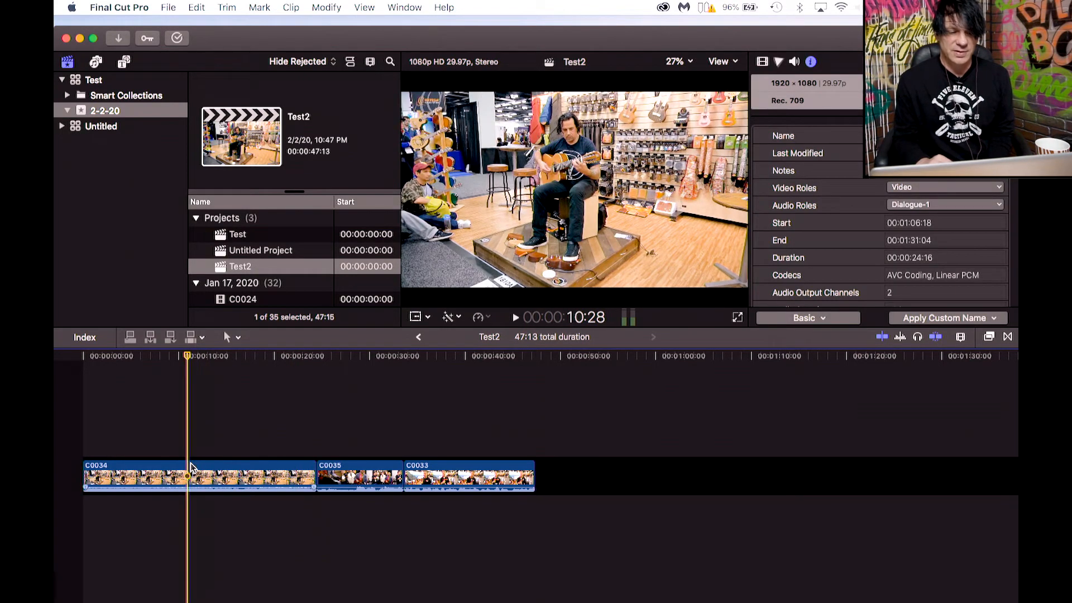
pyautogui.click(192, 468)
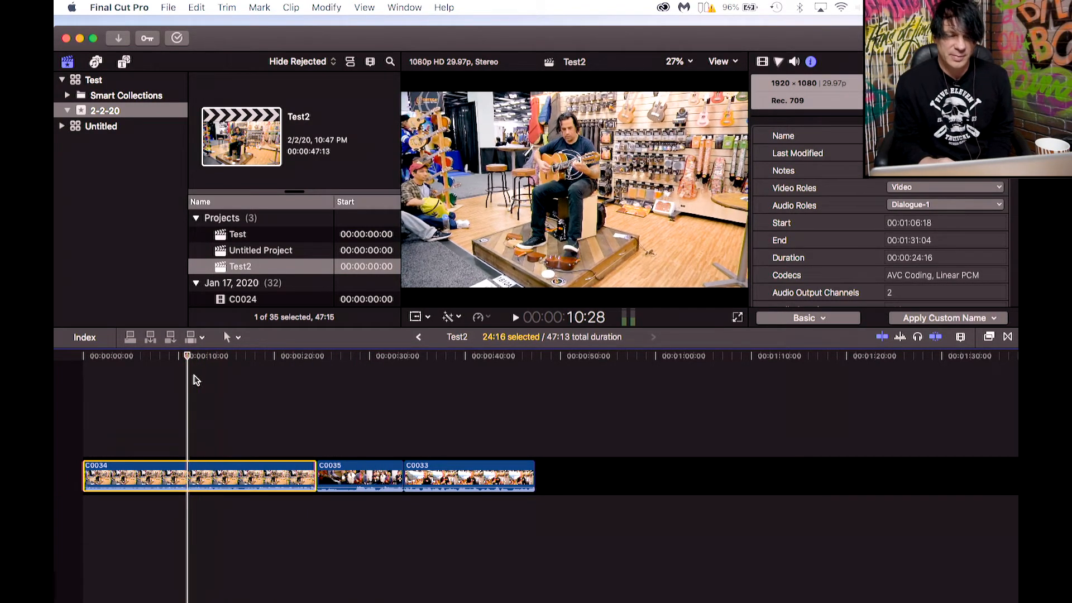
# Resize the browser and timeline panes so the viewer becomes larger.
pyautogui.click(400, 61)
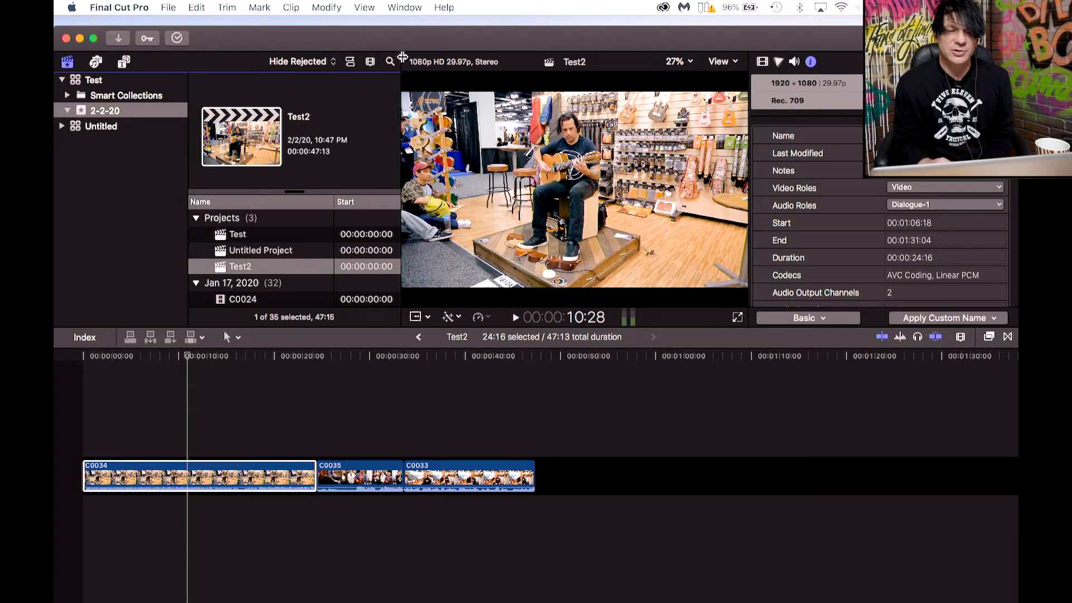
pyautogui.moveTo(401, 58); pyautogui.dragTo(344, 74)
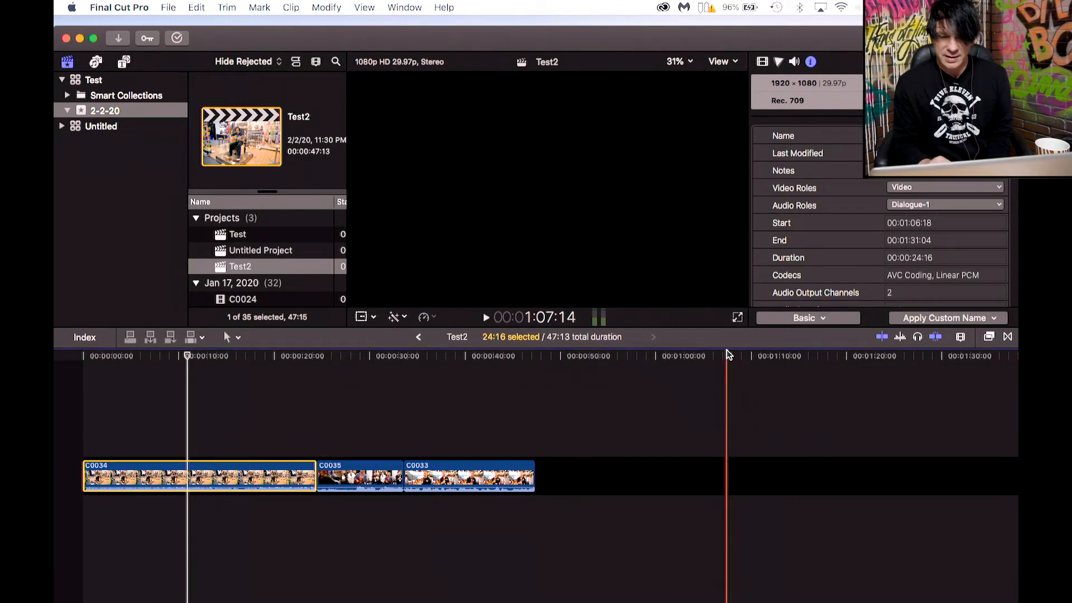
pyautogui.moveTo(749, 327); pyautogui.dragTo(766, 356)
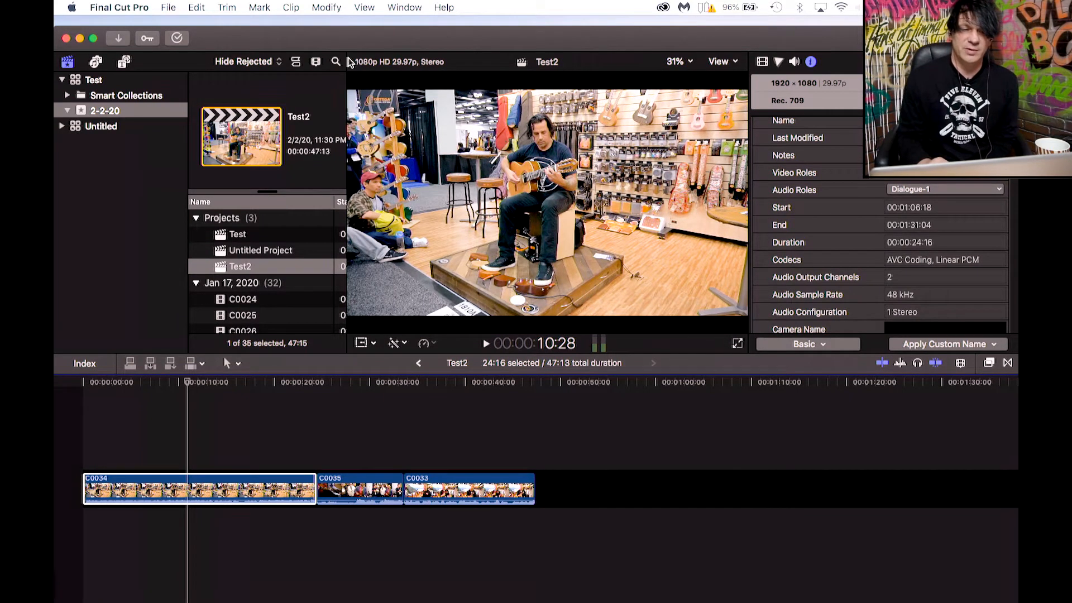
pyautogui.moveTo(346, 61); pyautogui.dragTo(330, 61)
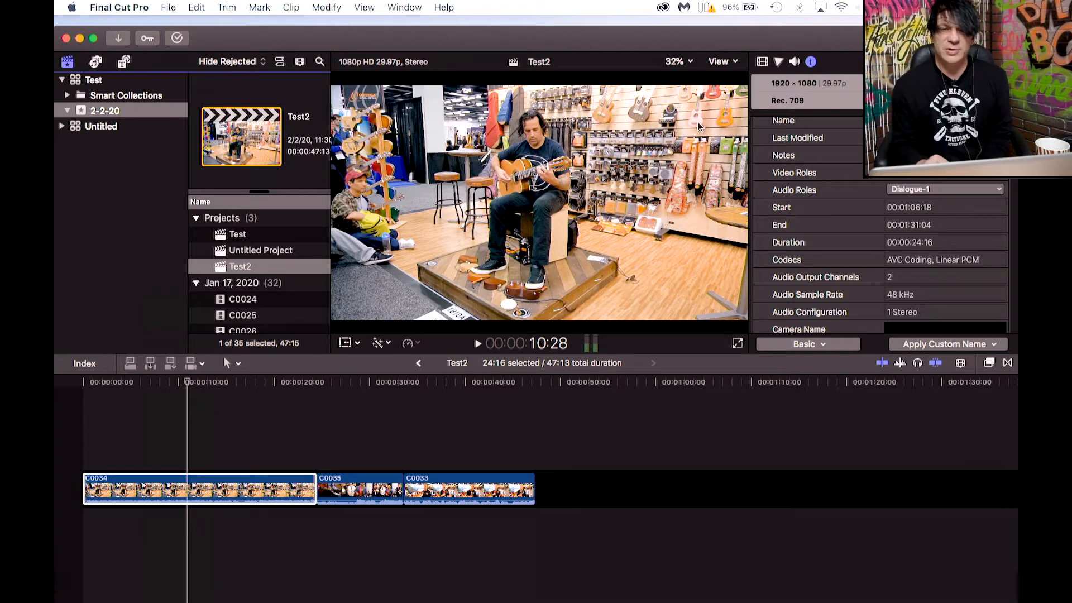
# Show the video scopes beside the viewer and switch the scope display to RGB Parade.
pyautogui.click(720, 61)
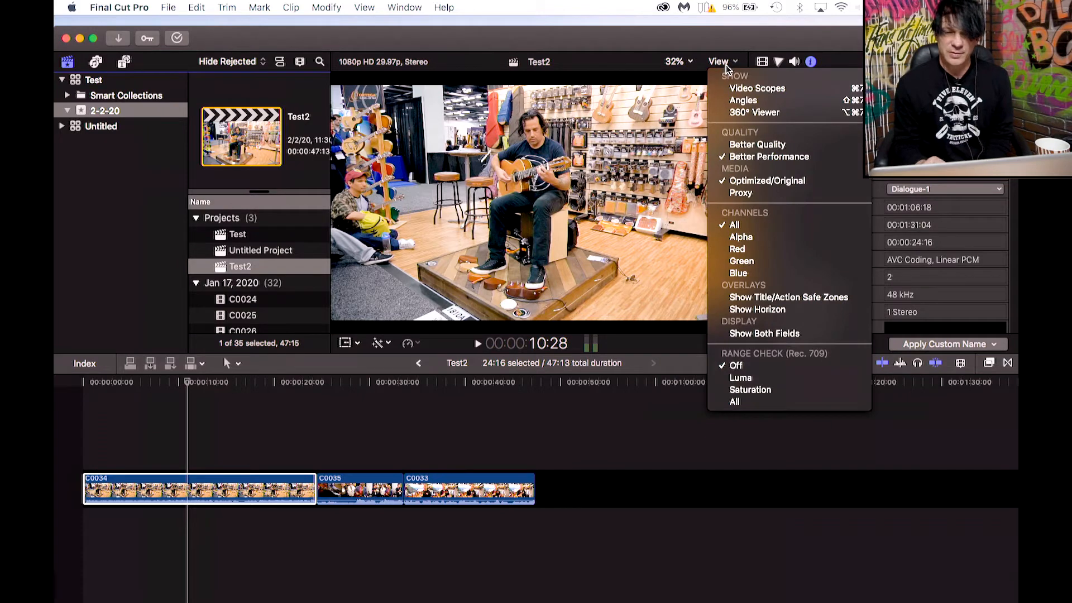
pyautogui.click(745, 92)
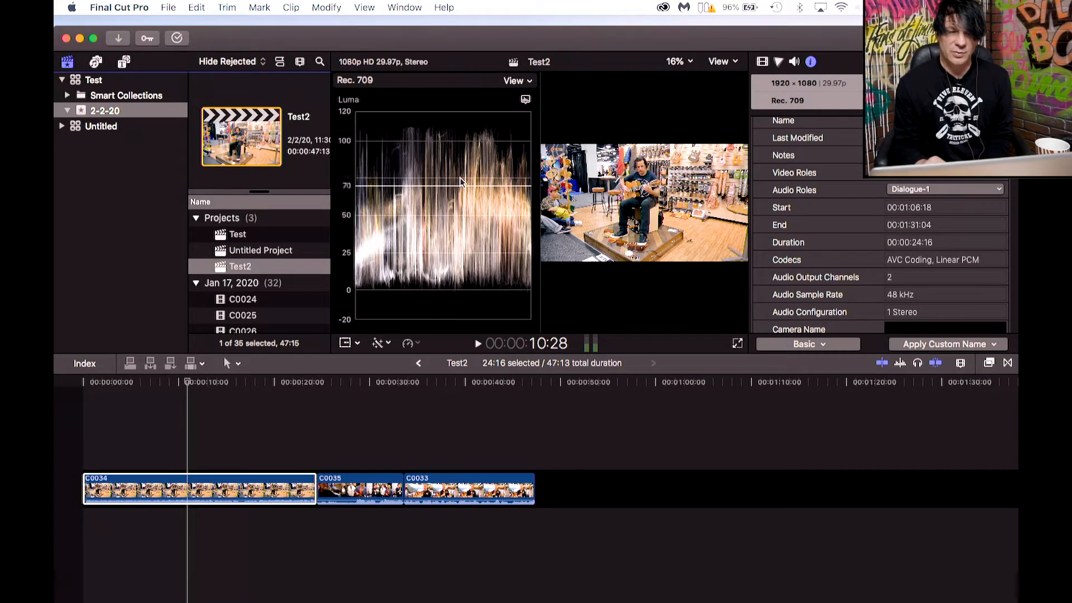
pyautogui.click(525, 99)
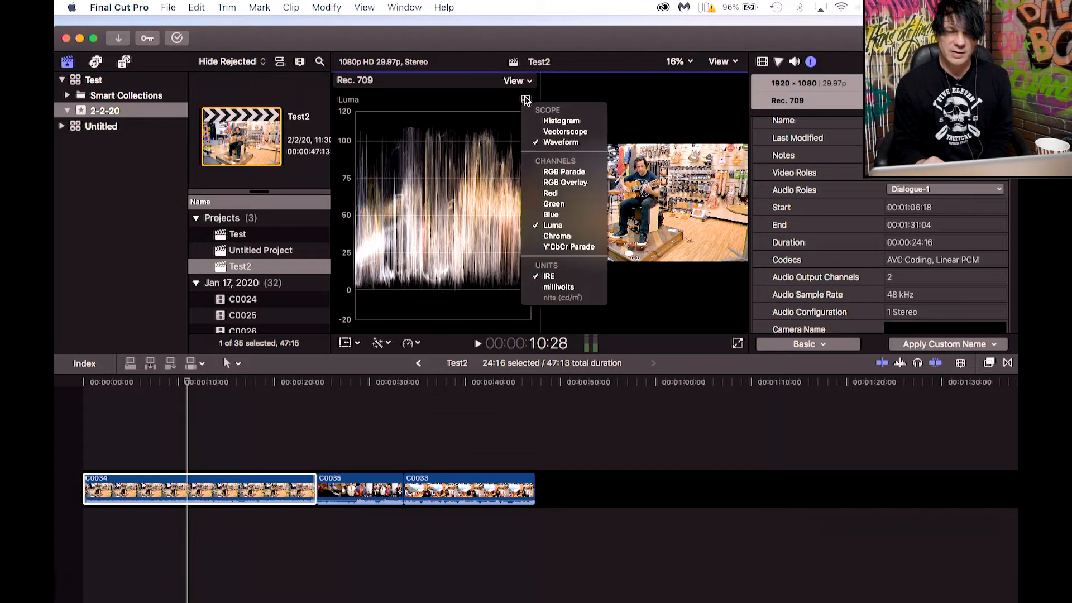
pyautogui.click(550, 172)
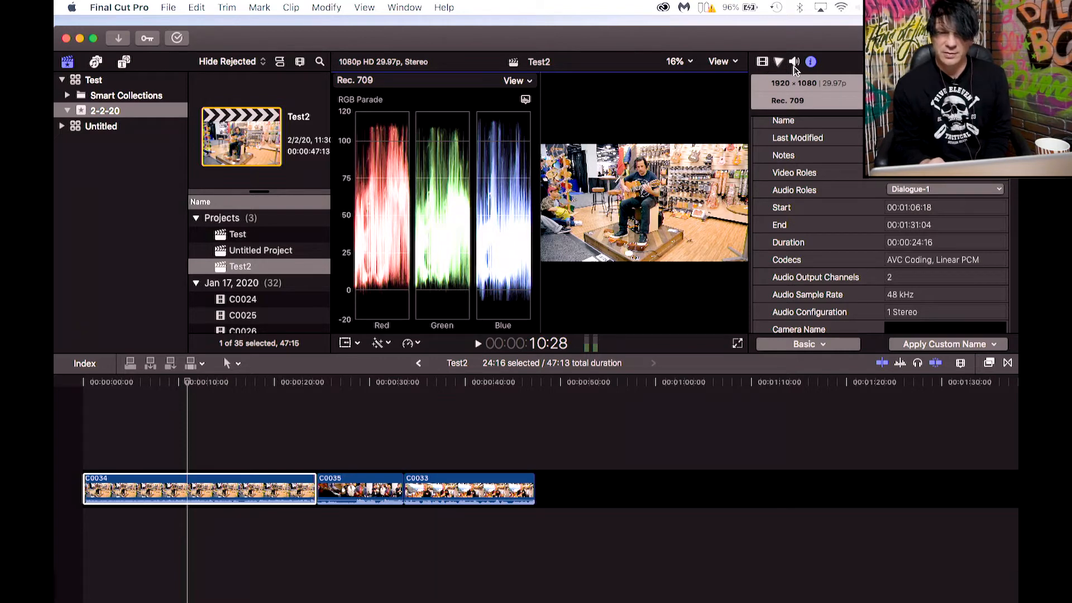
# Open the Color inspector, browse the Color, Saturation and Exposure tabs, and add a Color Curves correction.
pyautogui.click(763, 62)
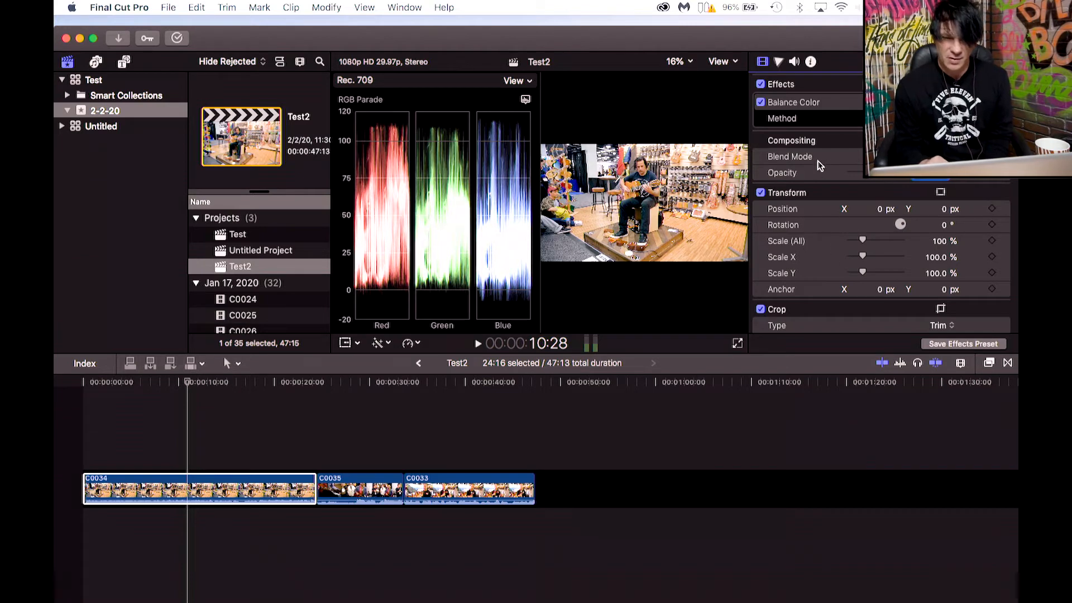
pyautogui.click(779, 62)
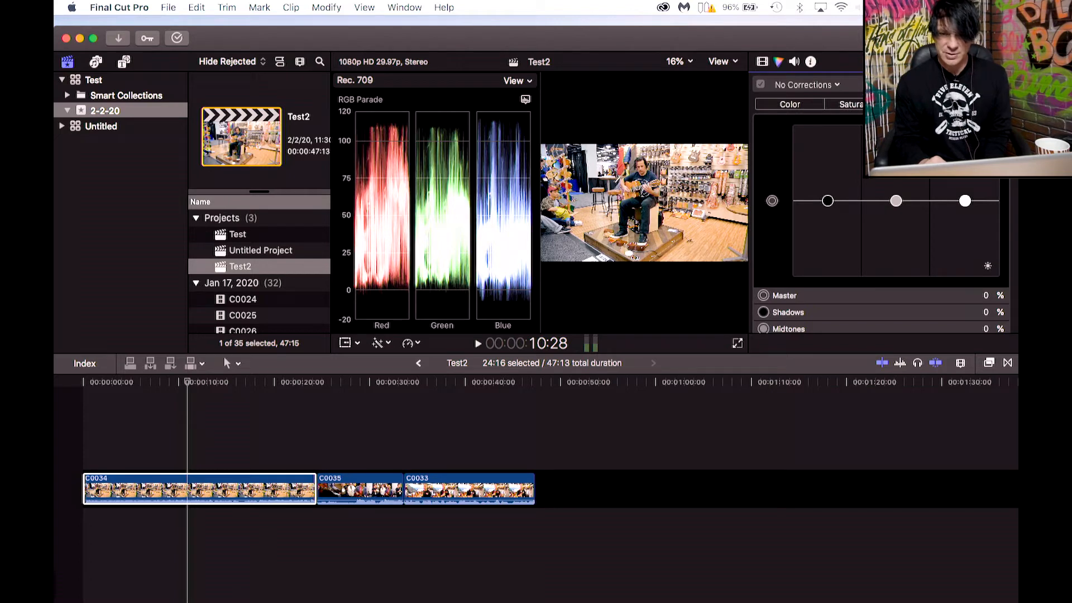
pyautogui.click(859, 107)
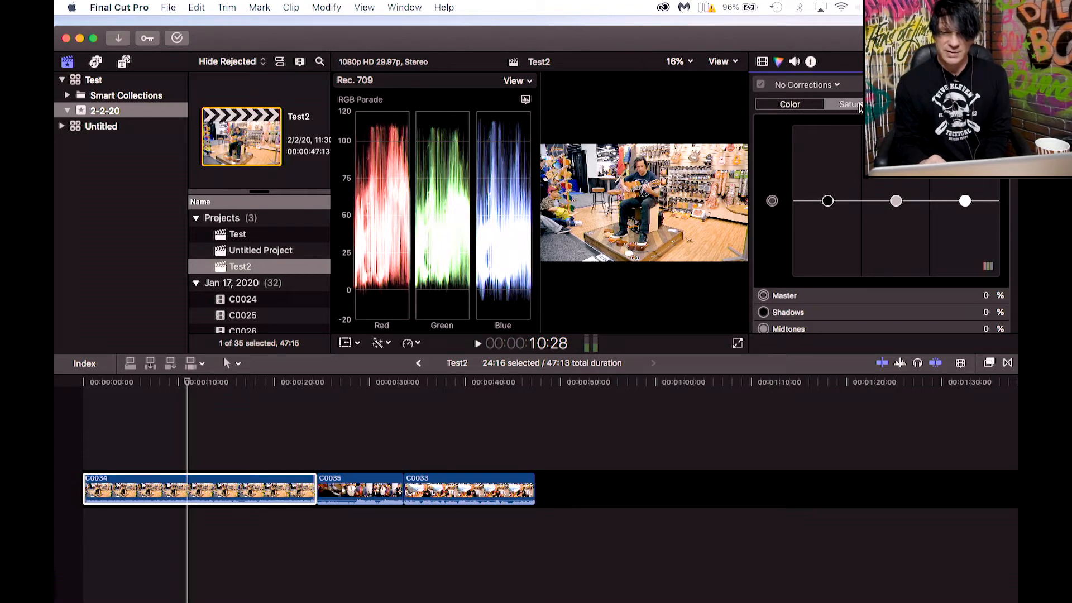
pyautogui.click(802, 107)
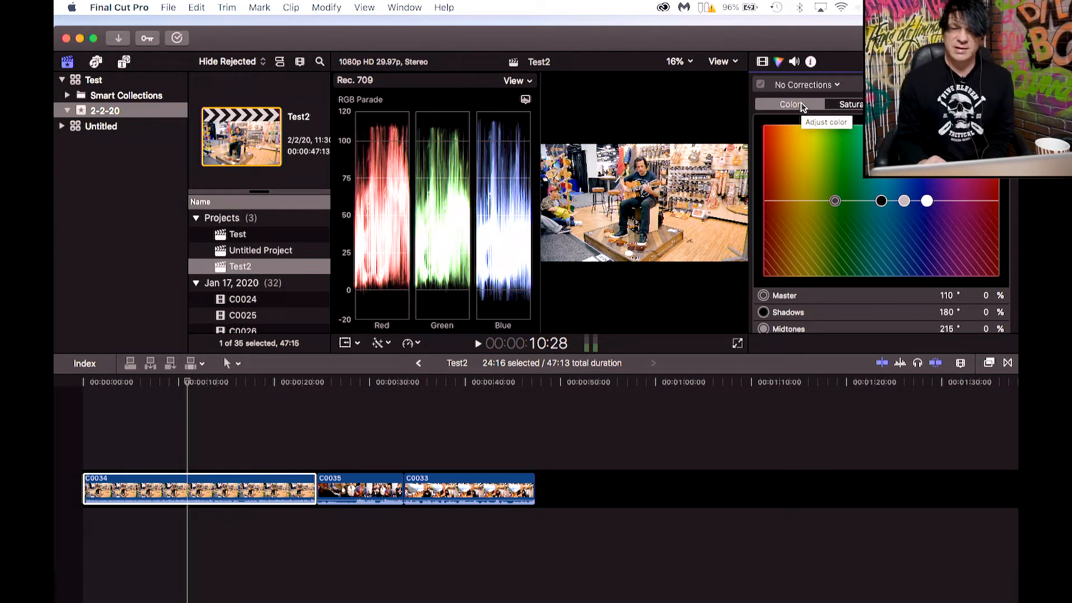
pyautogui.click(848, 106)
pyautogui.click(926, 106)
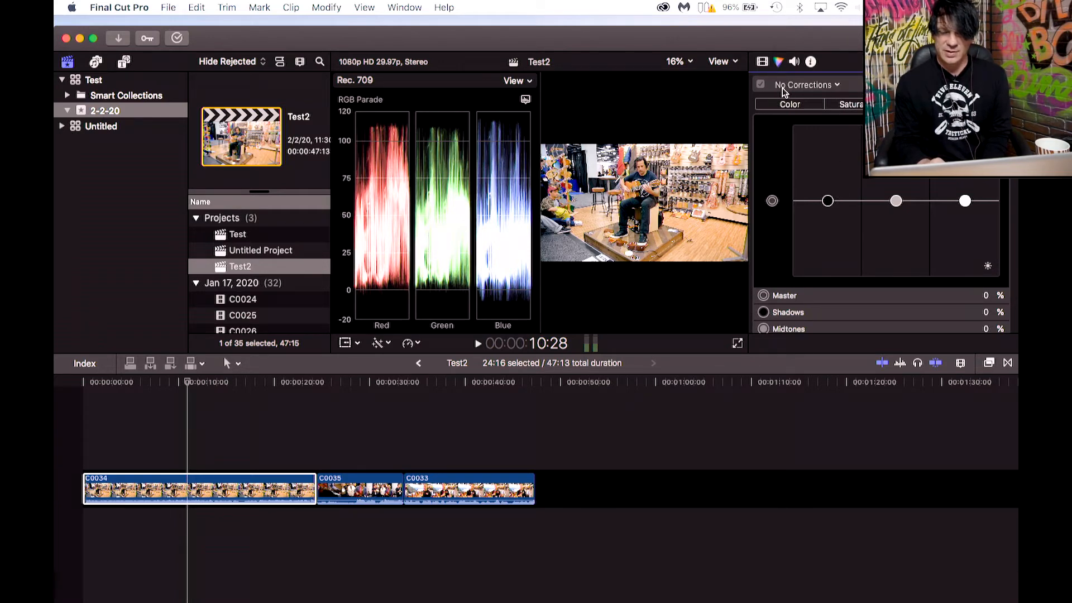
pyautogui.click(840, 88)
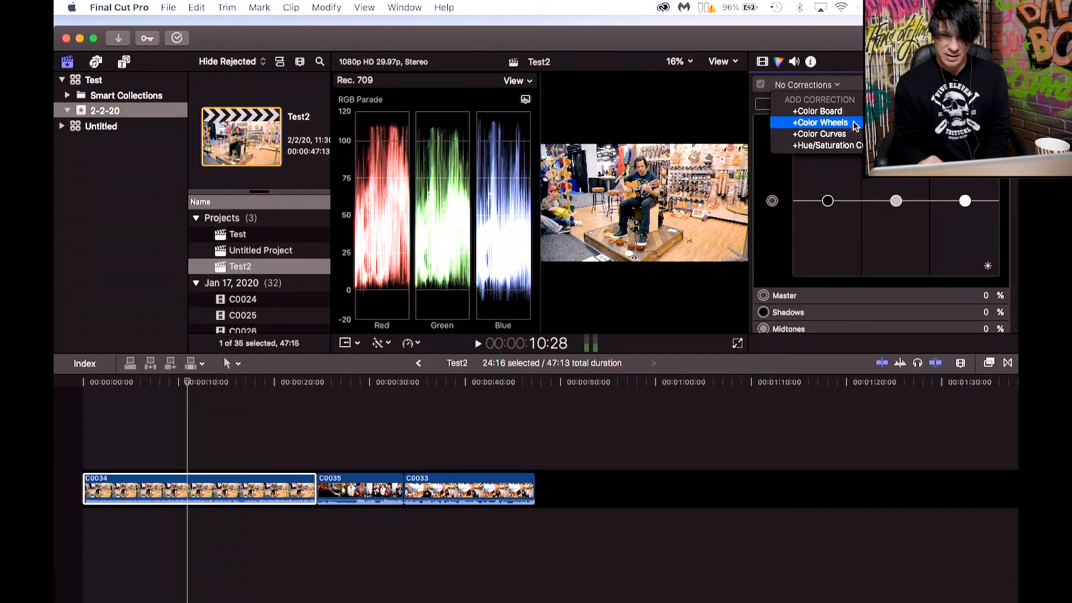
pyautogui.click(843, 135)
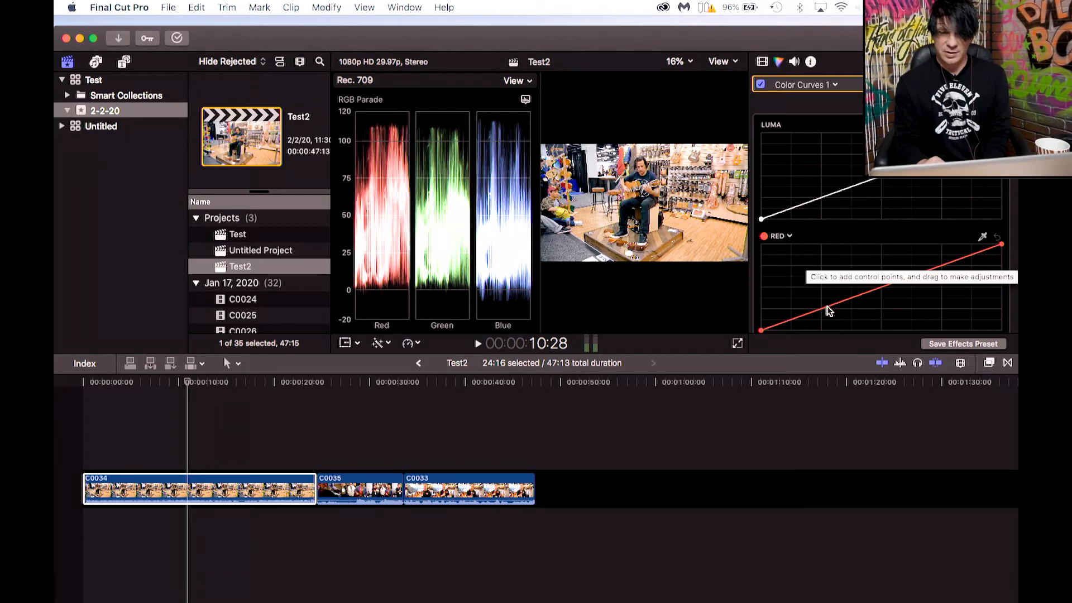
# Scroll through the Luma, Red, Green and Blue curves of the Color Curves correction.
pyautogui.scroll(-1, 825, 273)
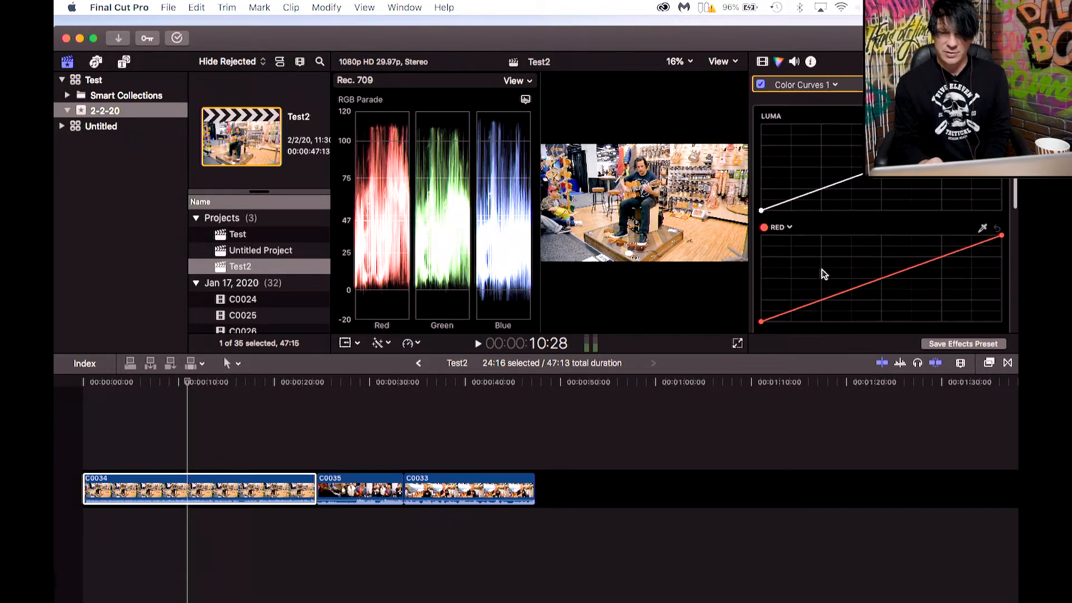
pyautogui.scroll(-5, 824, 274)
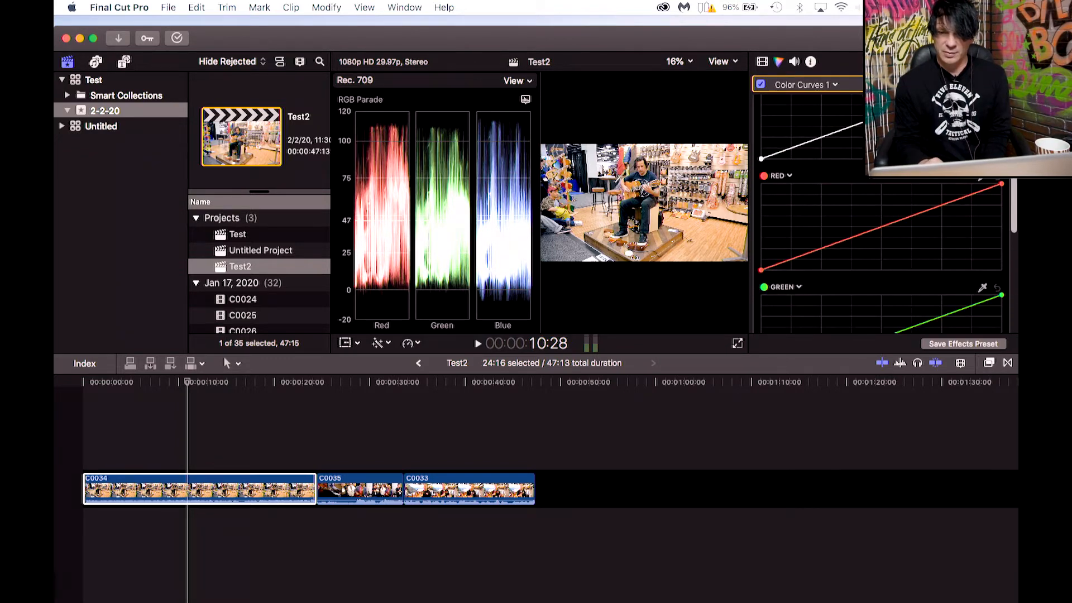
pyautogui.scroll(5, 882, 252)
pyautogui.scroll(-10, 894, 267)
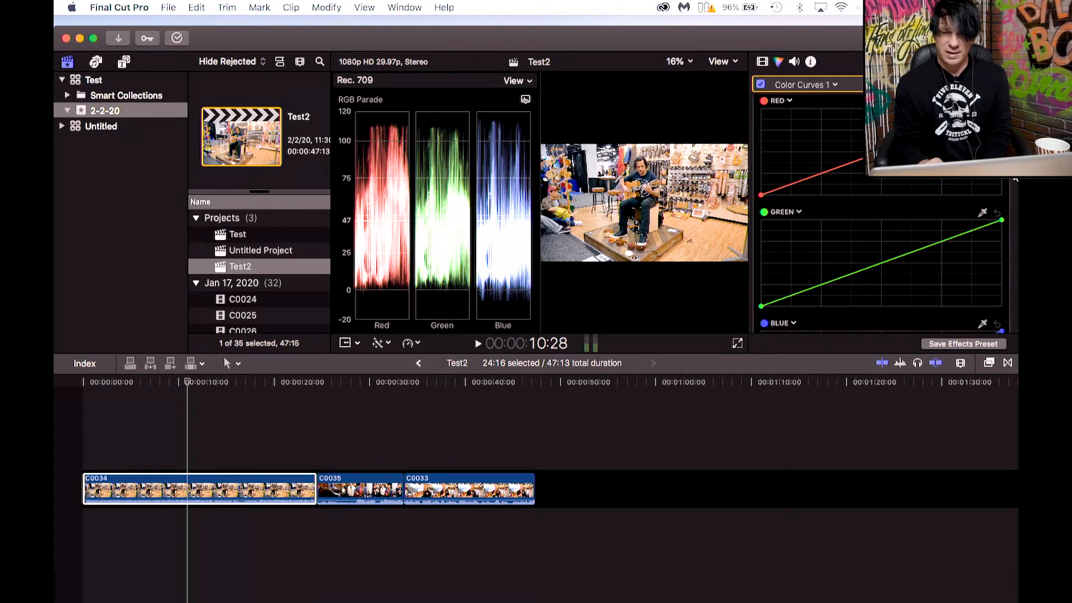
pyautogui.scroll(-7, 895, 271)
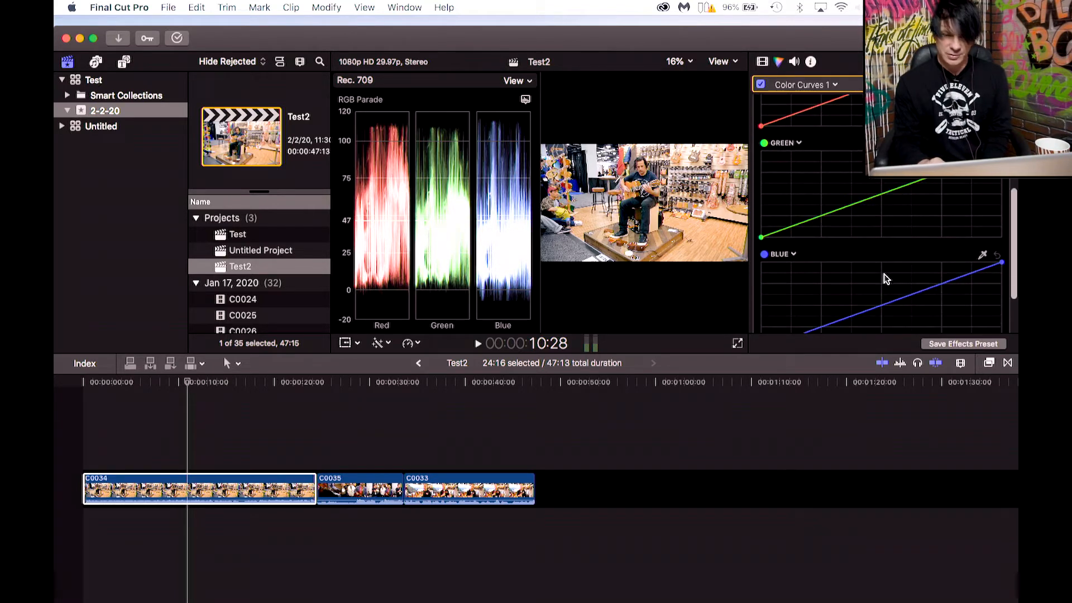
pyautogui.scroll(15, 850, 273)
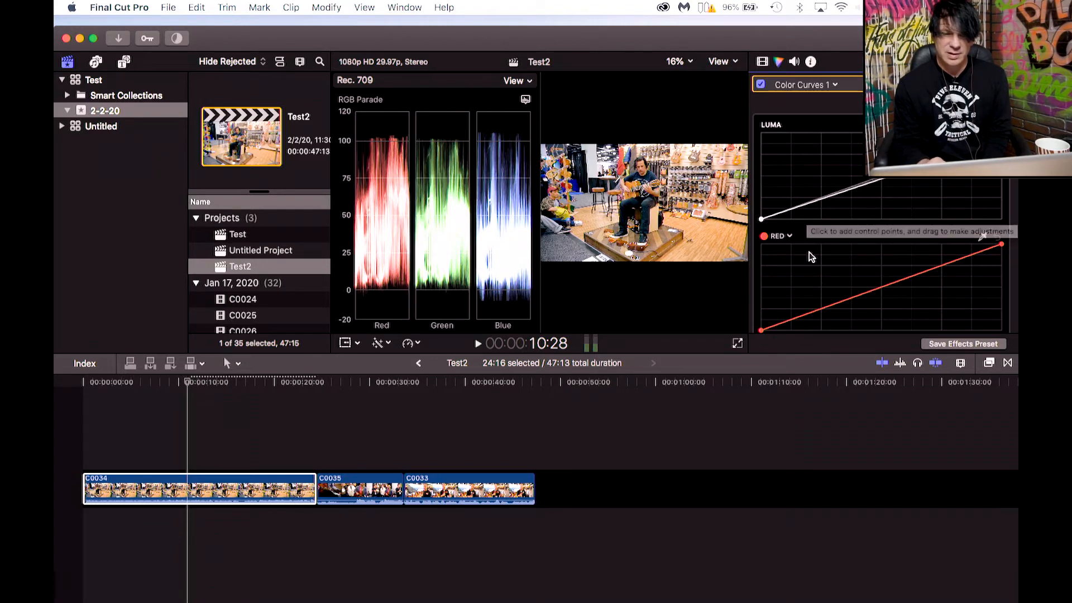
pyautogui.scroll(-2, 878, 264)
pyautogui.scroll(-5, 878, 266)
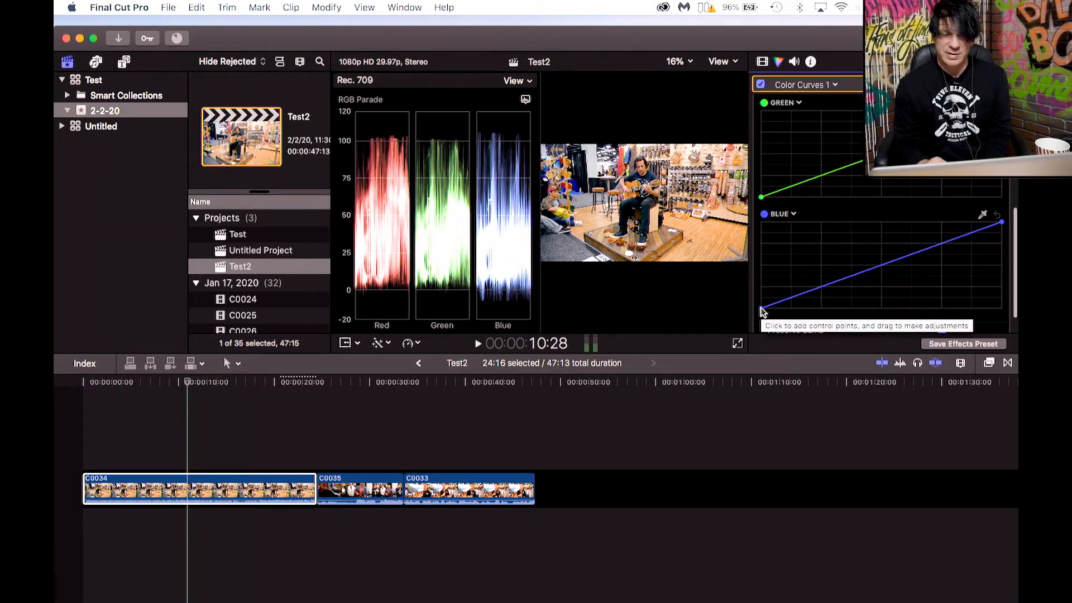
pyautogui.moveTo(761, 308); pyautogui.dragTo(761, 306)
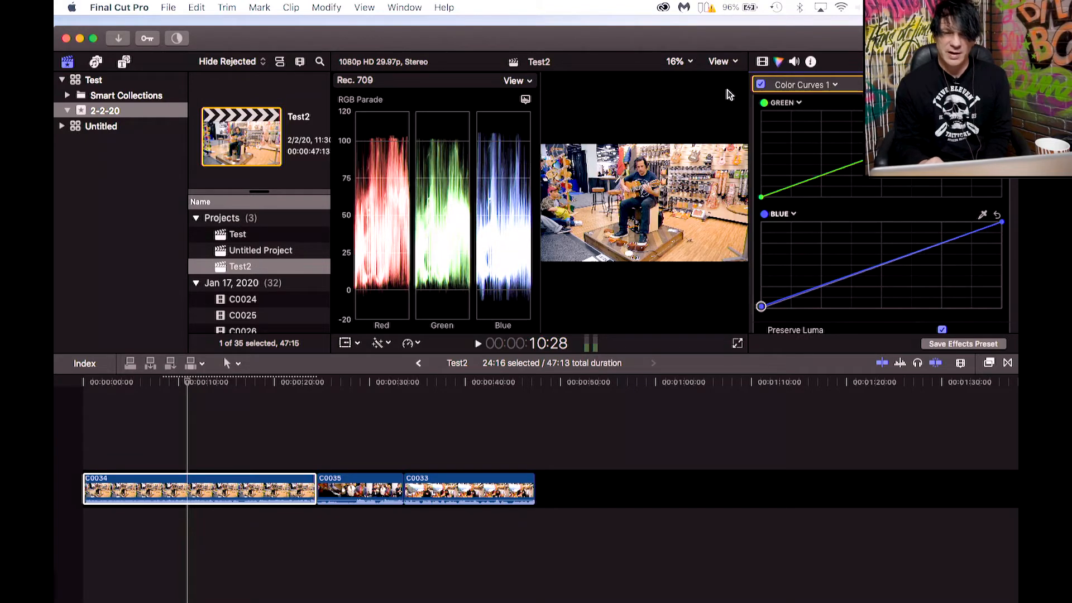
# Hide the video scopes.
pyautogui.click(734, 62)
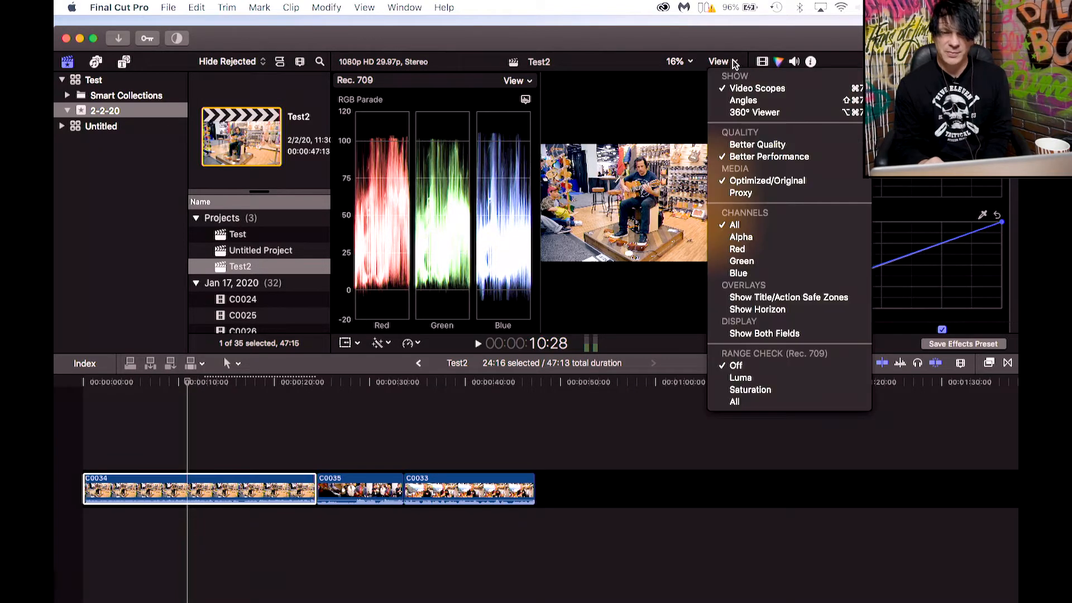
pyautogui.click(746, 88)
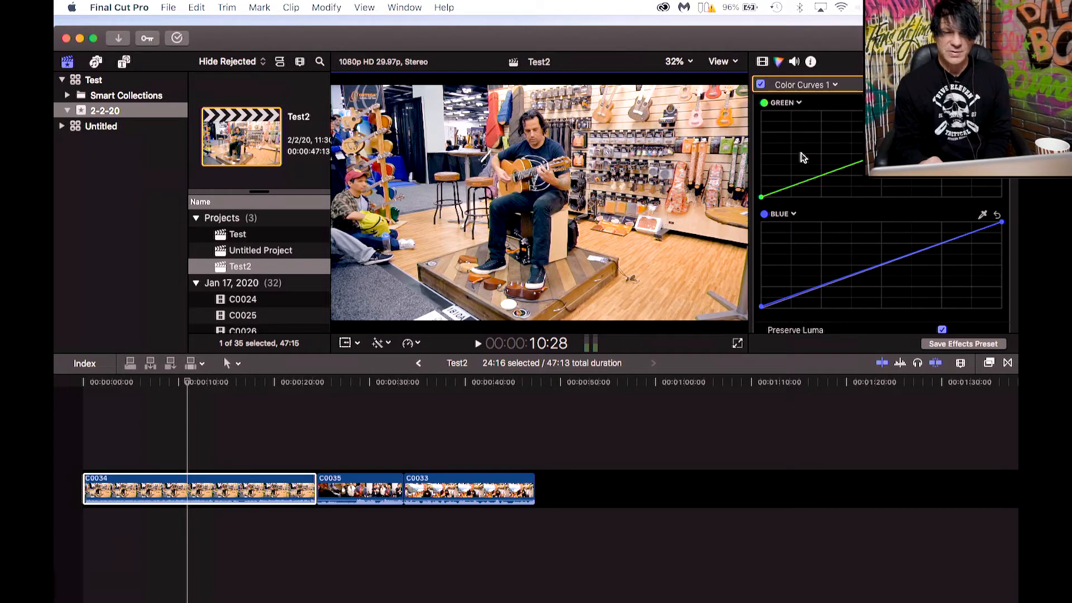
# Add a Color Wheels correction to clip C0034 and show the video scopes again.
pyautogui.click(836, 86)
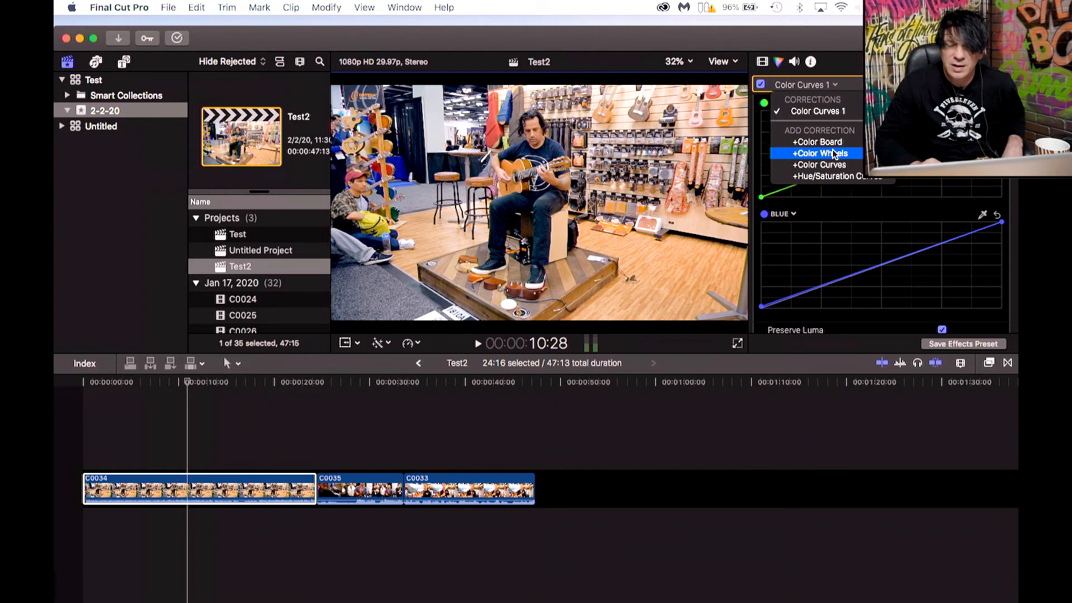
pyautogui.click(816, 88)
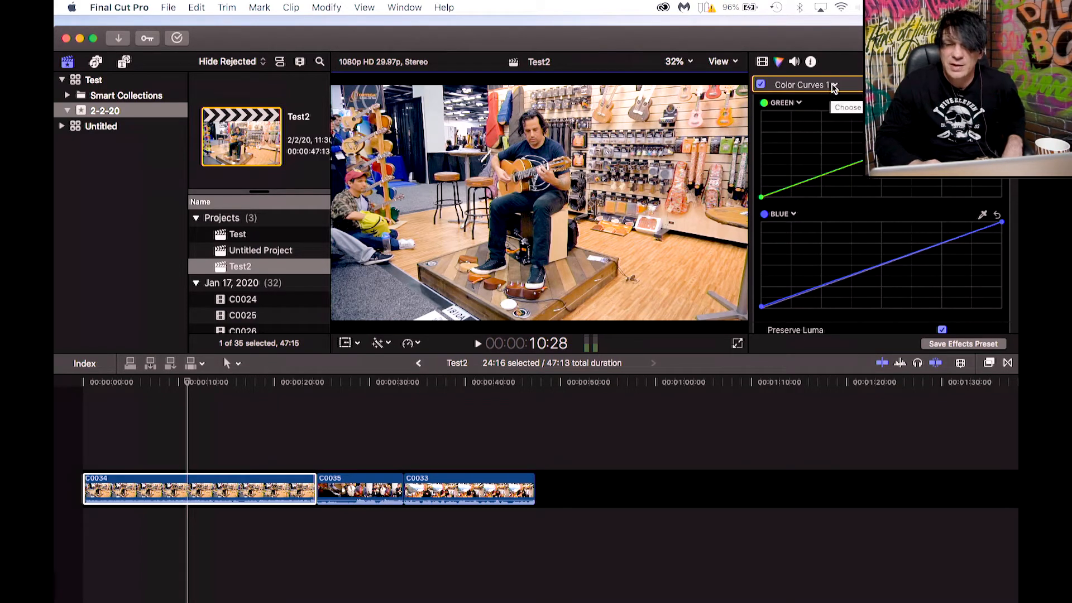
pyautogui.click(836, 86)
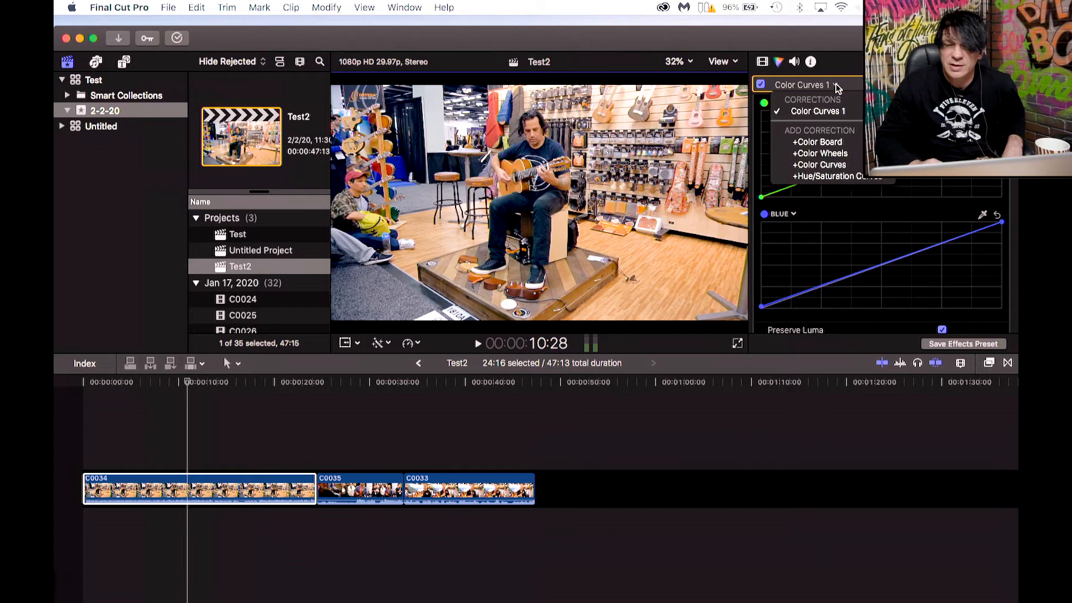
pyautogui.click(832, 154)
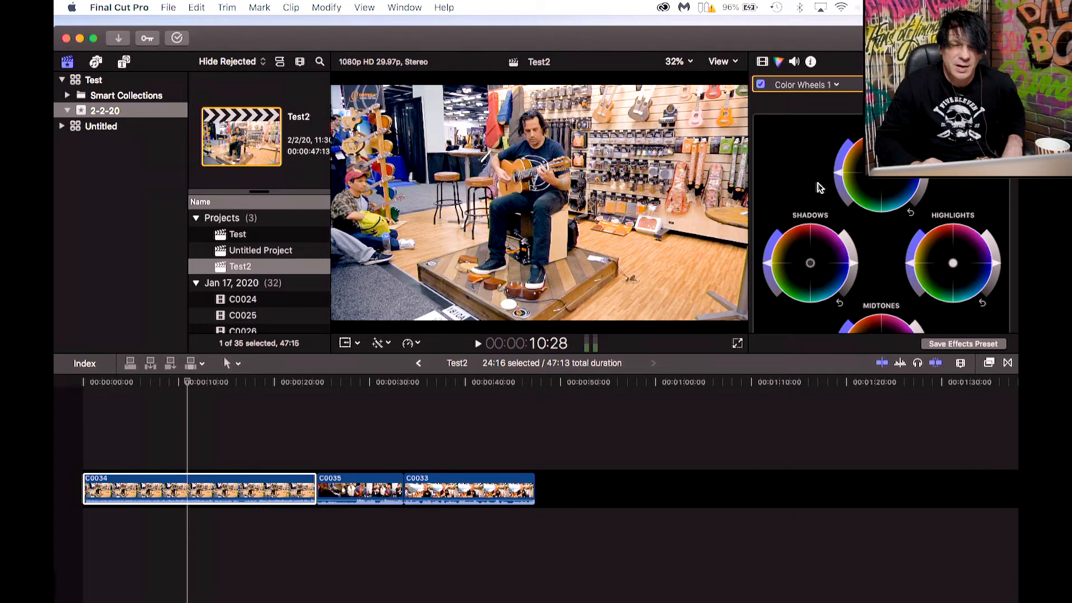
pyautogui.click(739, 63)
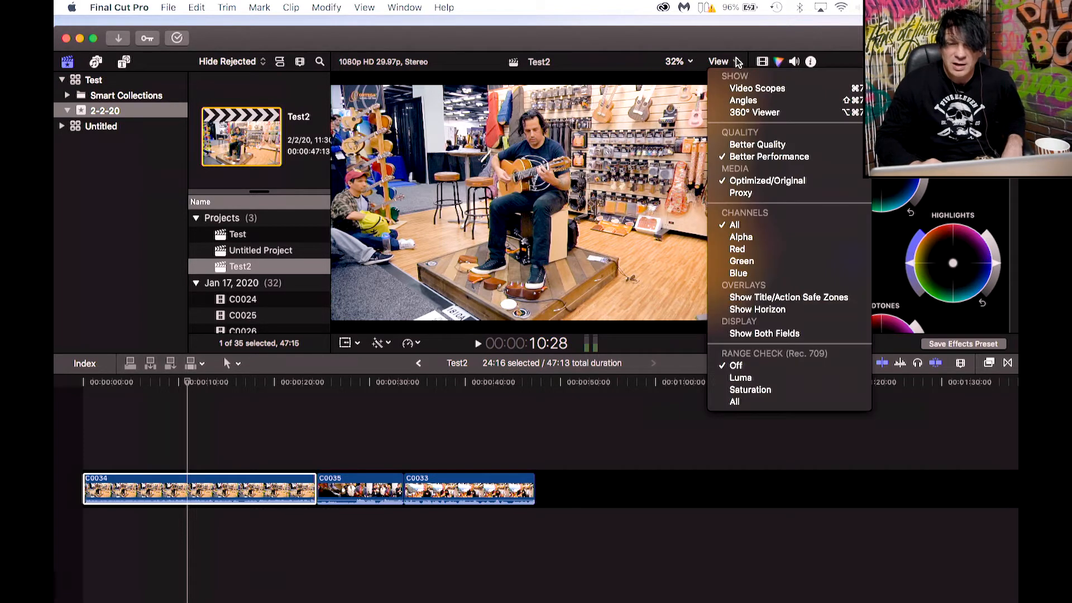
pyautogui.click(743, 88)
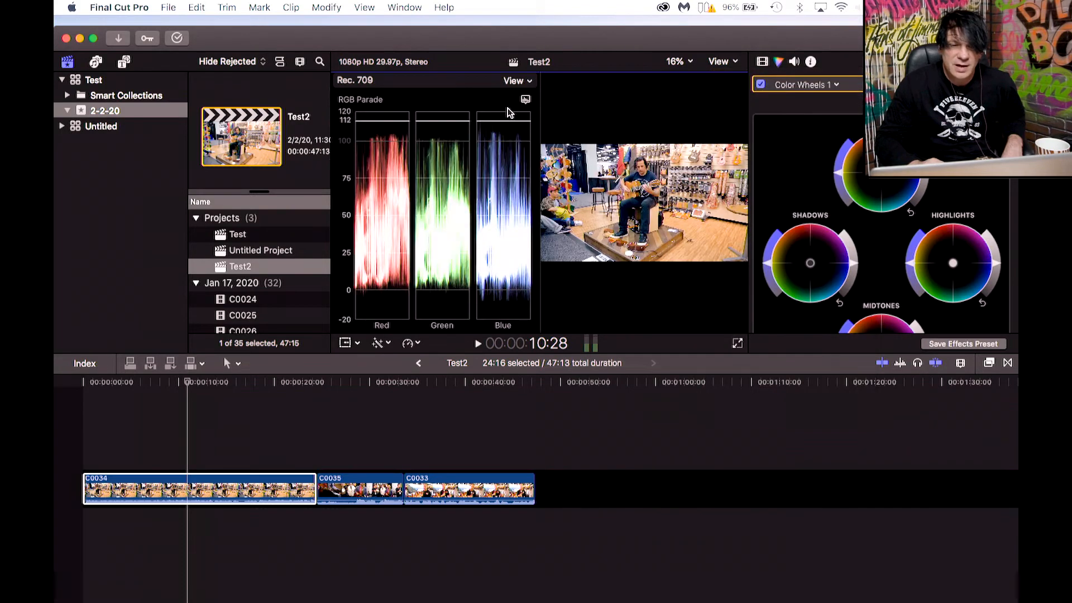
# Switch the video scope between Vectorscope, Histogram and Waveform views, returning to the RGB Parade waveform.
pyautogui.click(526, 99)
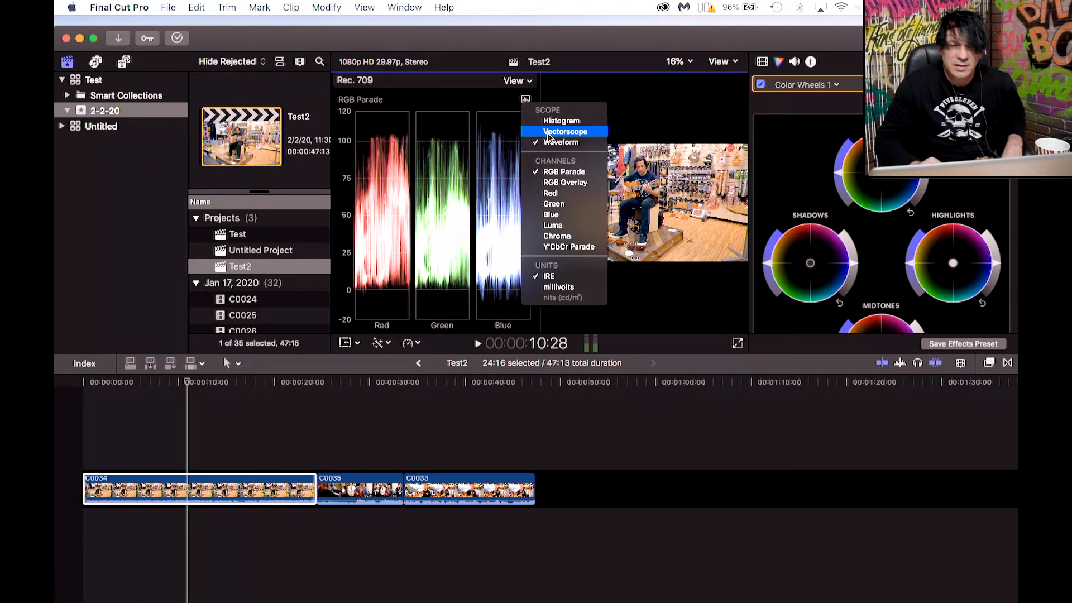
pyautogui.click(549, 133)
pyautogui.click(526, 100)
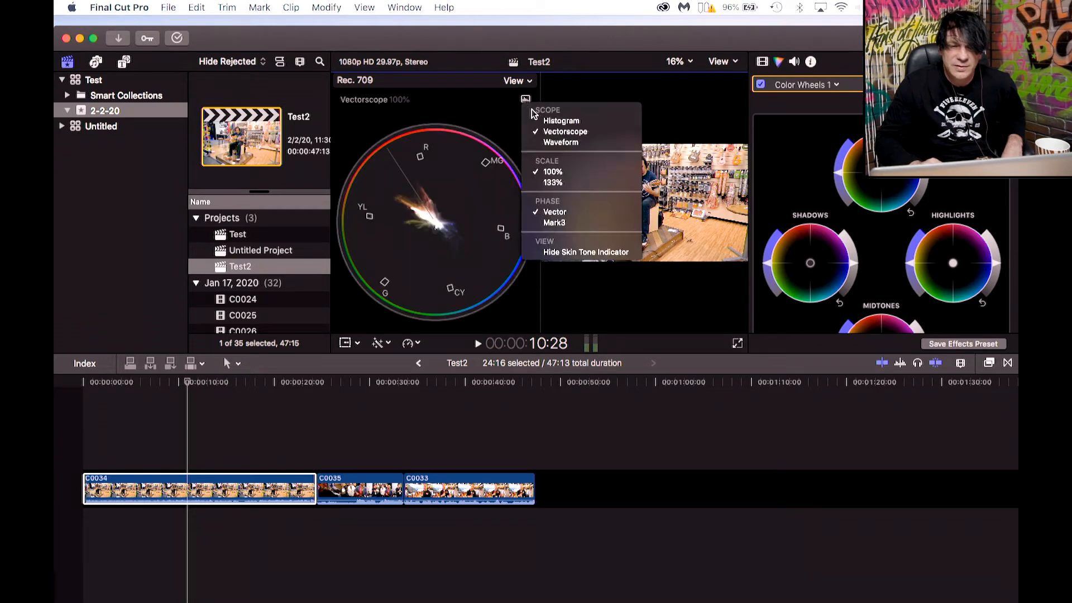
pyautogui.click(546, 121)
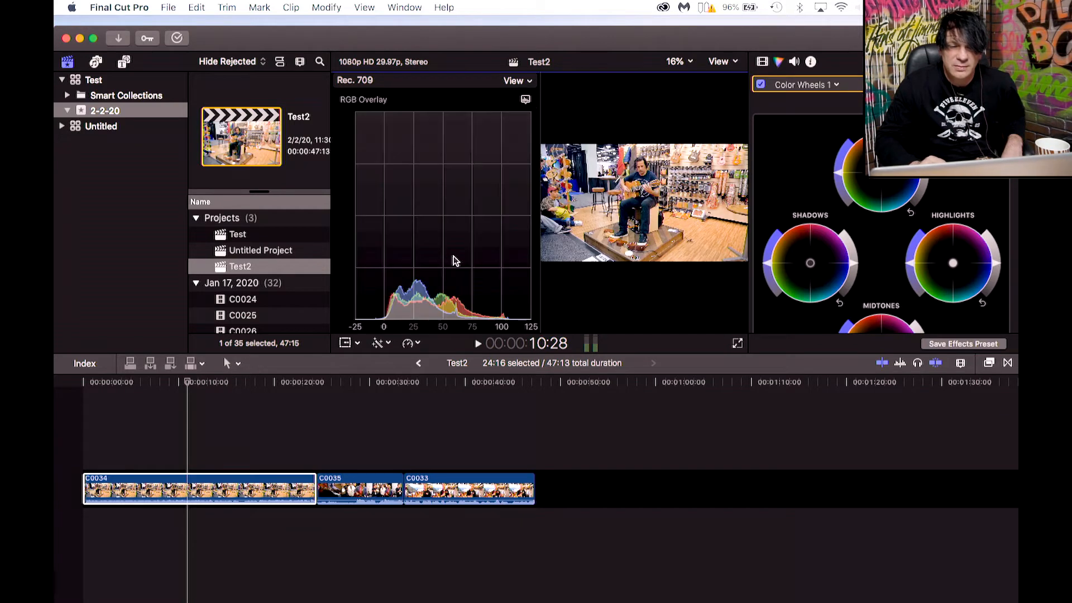
pyautogui.click(525, 100)
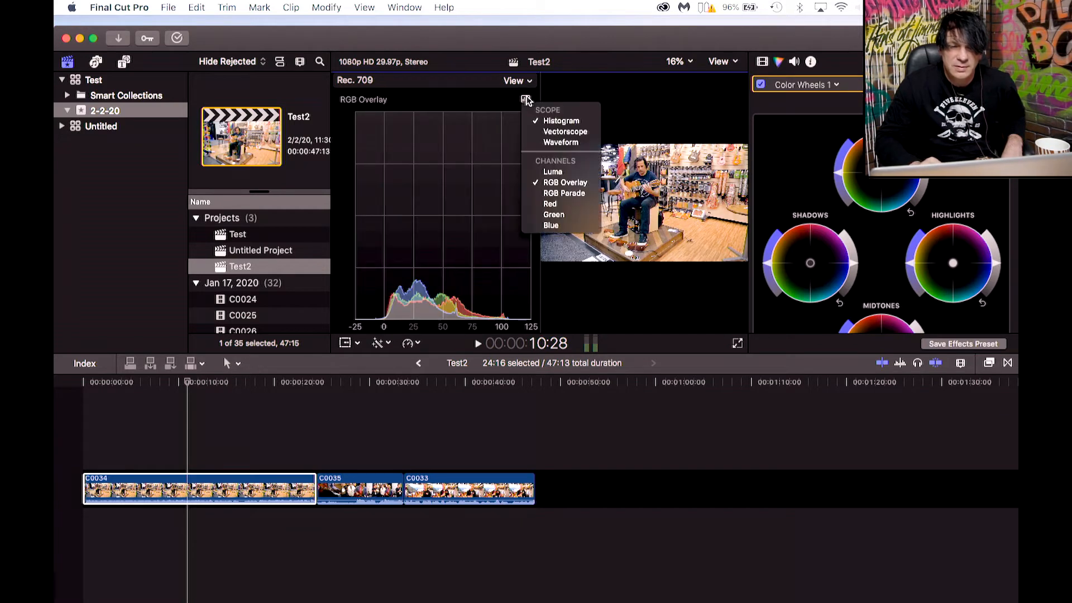
pyautogui.click(552, 143)
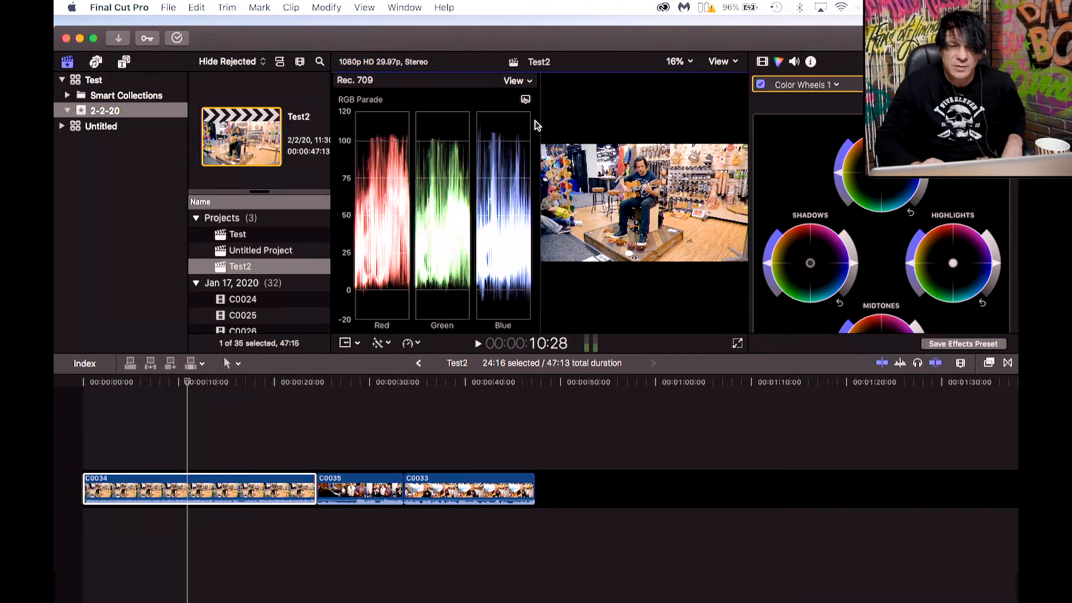
pyautogui.click(526, 100)
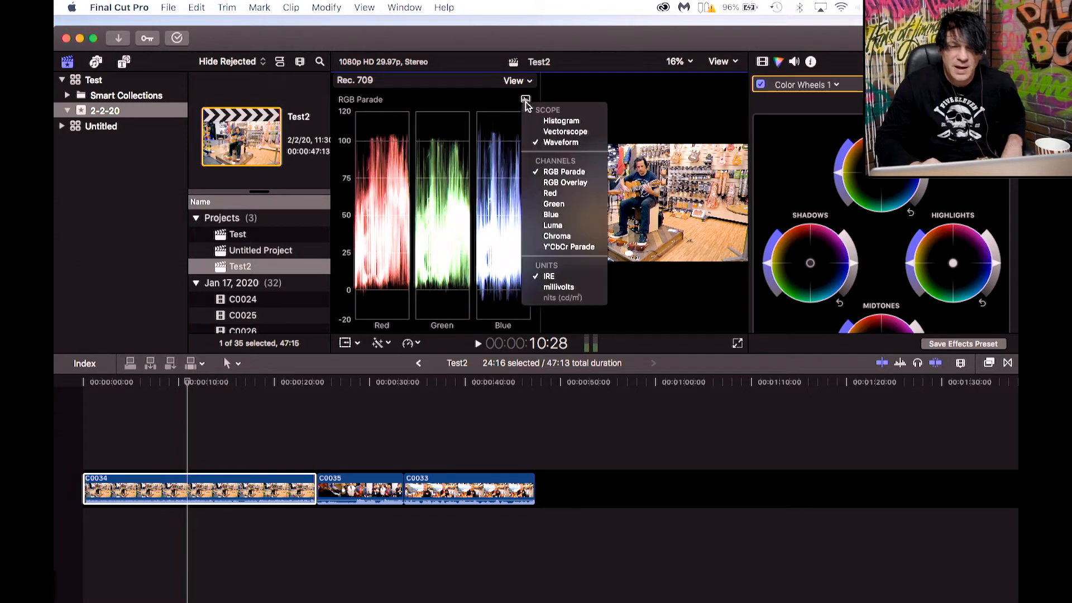
pyautogui.click(555, 173)
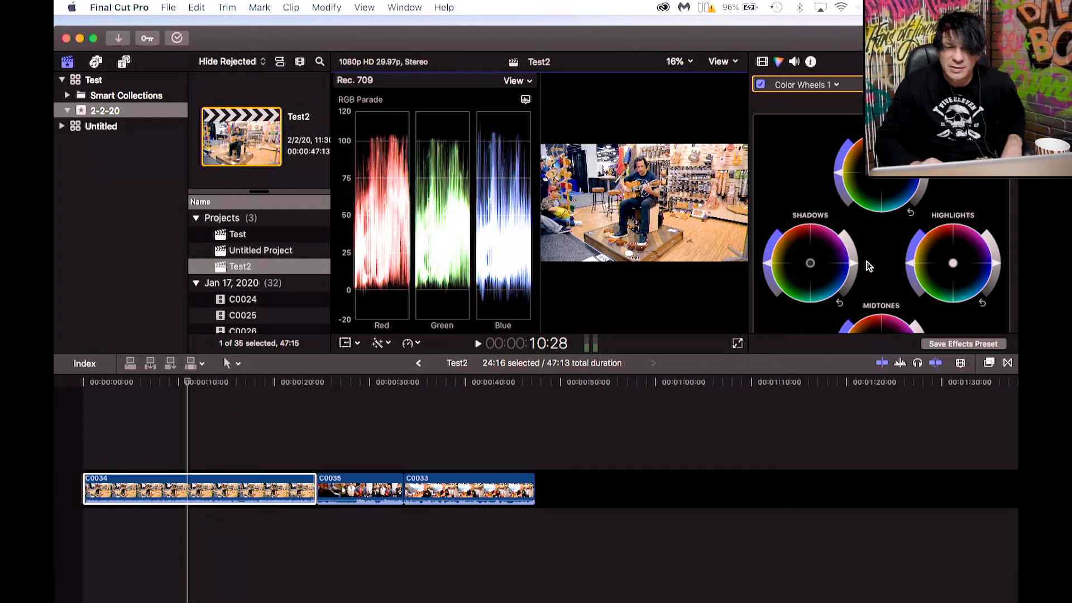
# Nudge the Midtones and Highlights brightness sliders of the Color Wheels correction on clip C0034.
pyautogui.scroll(-5, 890, 264)
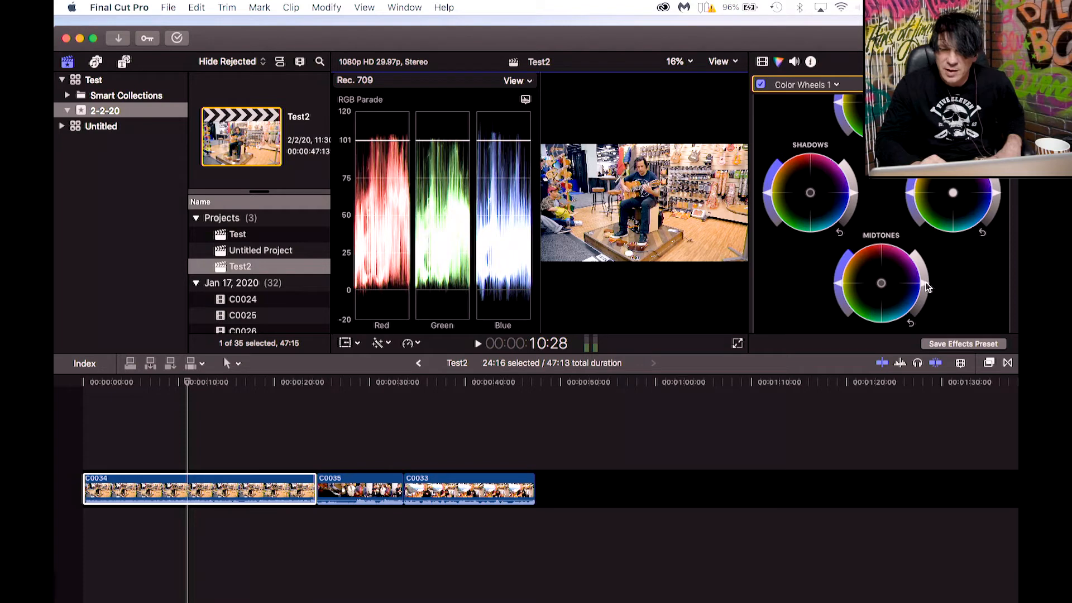
pyautogui.moveTo(926, 288); pyautogui.dragTo(927, 282)
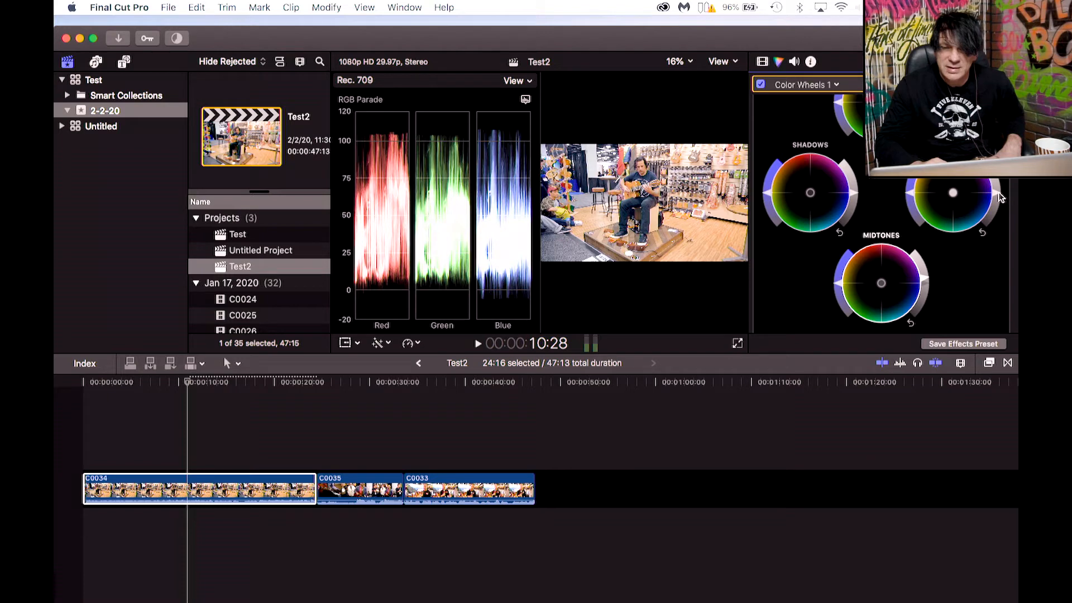
pyautogui.moveTo(1000, 198); pyautogui.dragTo(1001, 201)
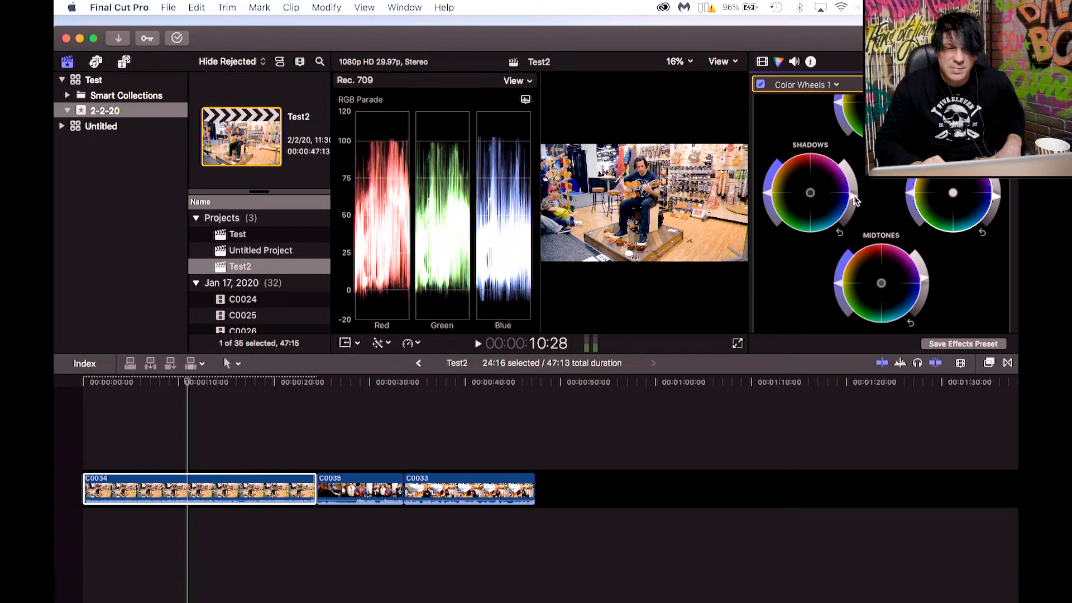
# Hide the video scopes and open the Video inspector for clip C0034.
pyautogui.click(735, 62)
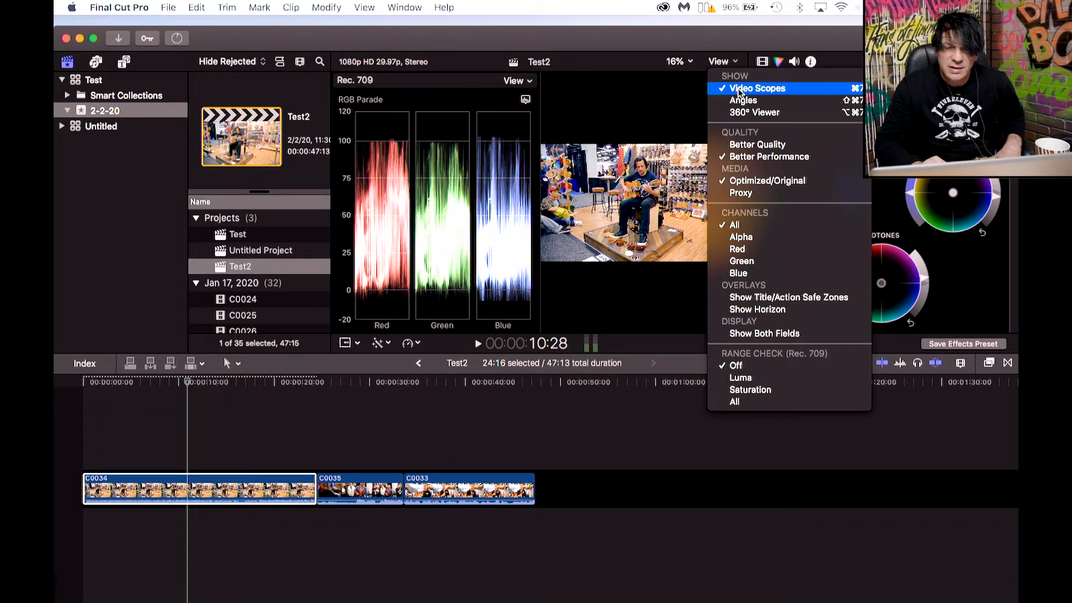
pyautogui.click(741, 89)
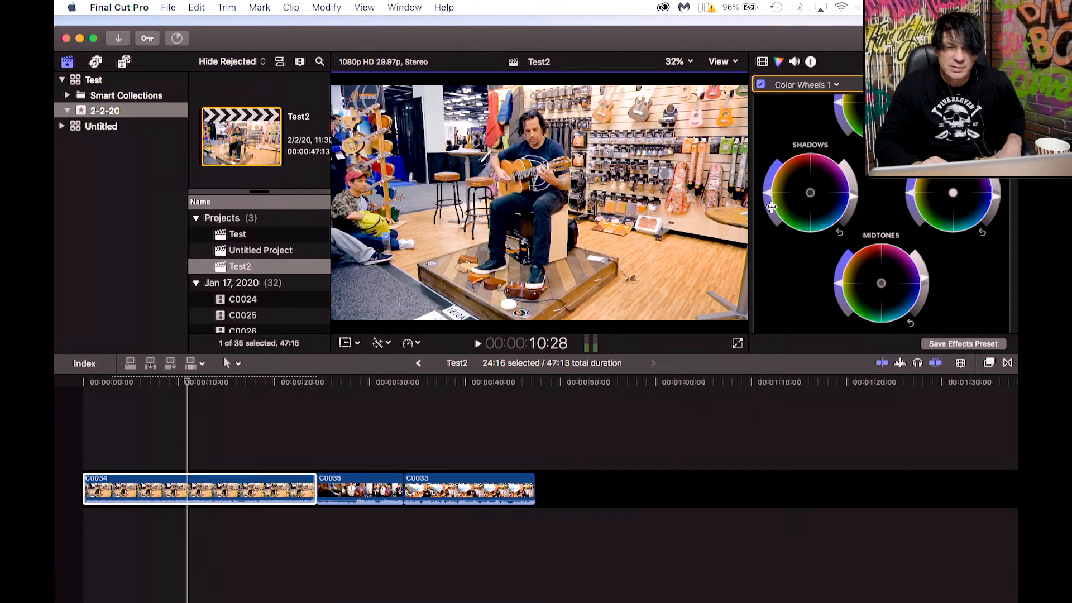
pyautogui.click(763, 63)
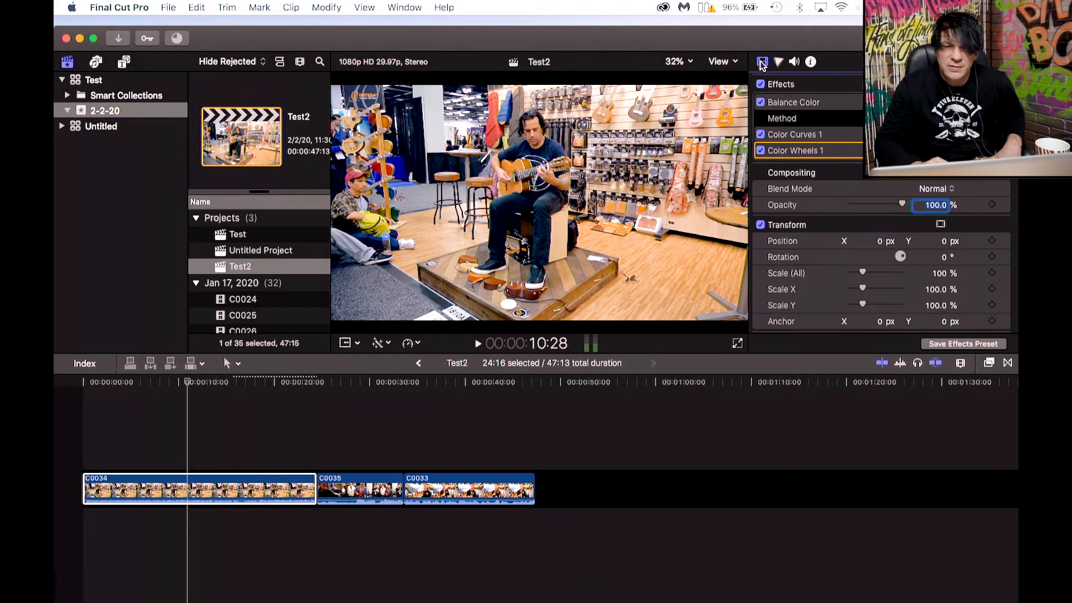
# Toggle the Balance Color, Color Curves and Color Wheels effects off and back on to compare the correction.
pyautogui.click(789, 108)
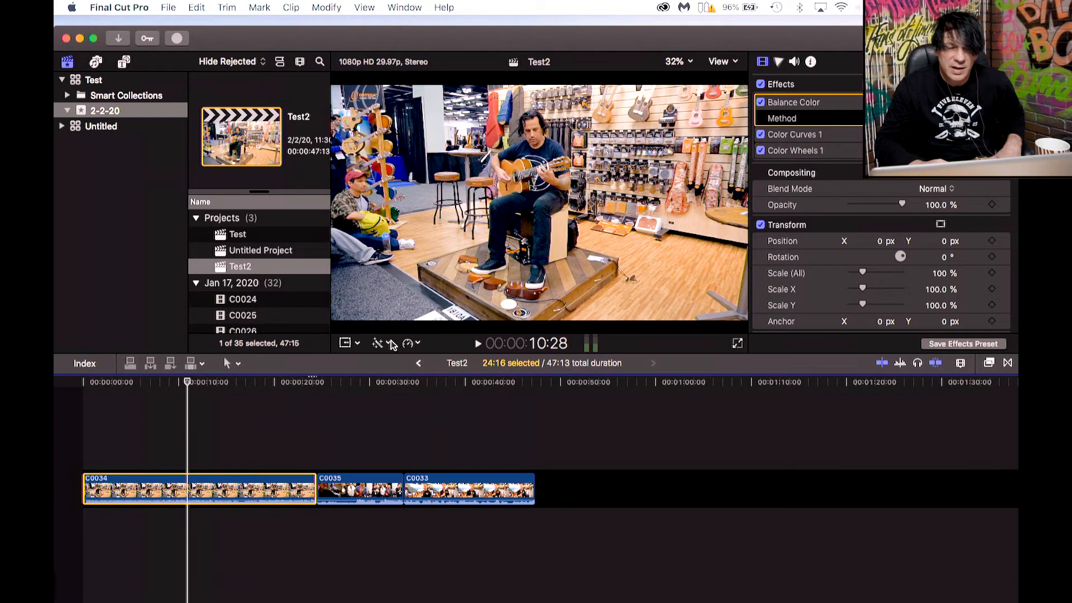
pyautogui.click(799, 141)
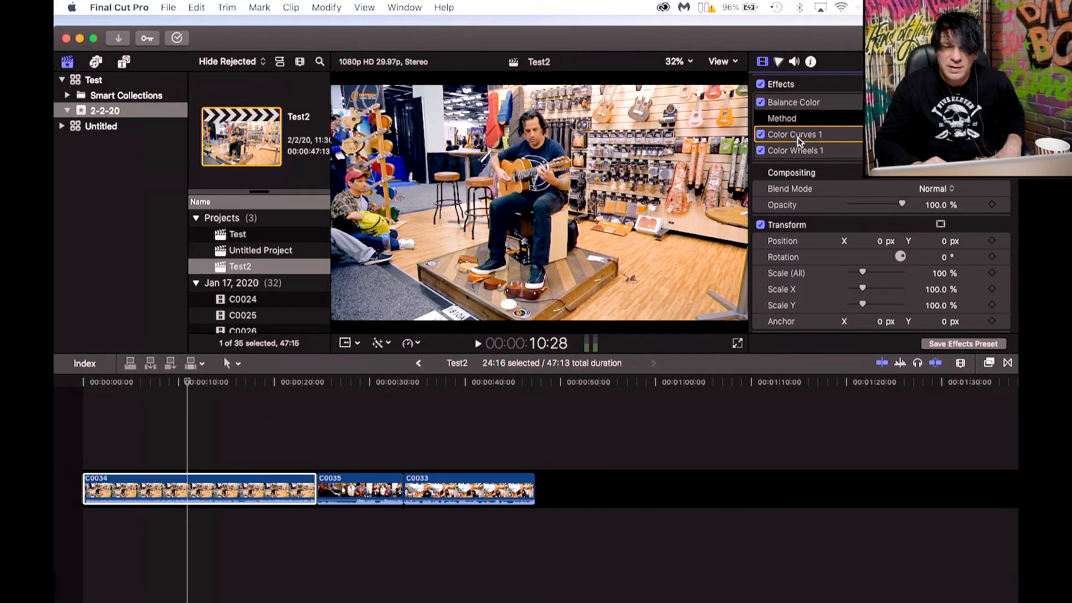
pyautogui.click(795, 152)
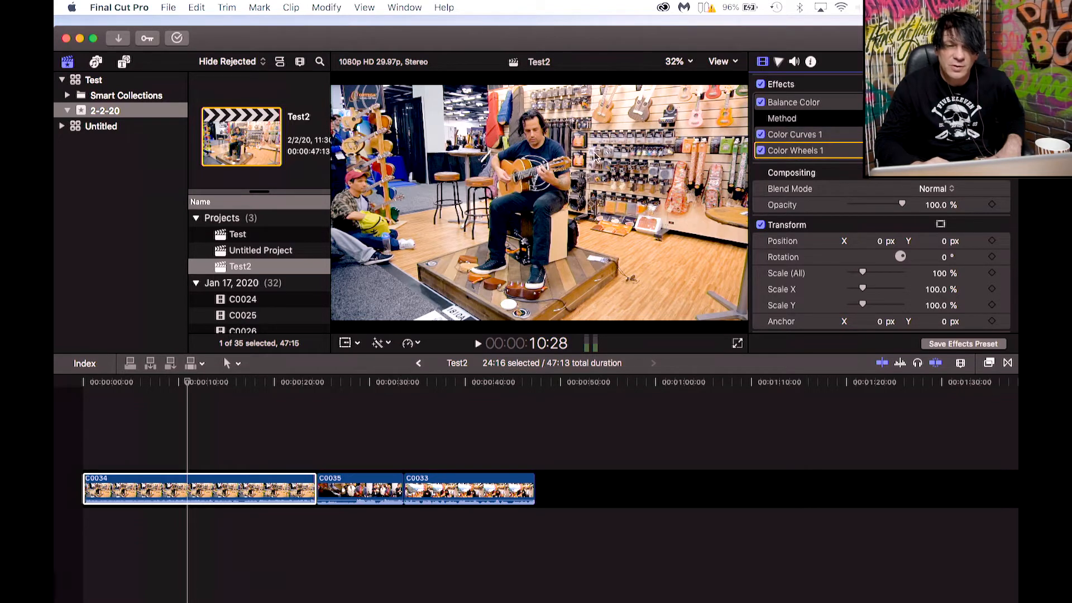
pyautogui.click(761, 151)
pyautogui.click(761, 134)
pyautogui.click(761, 104)
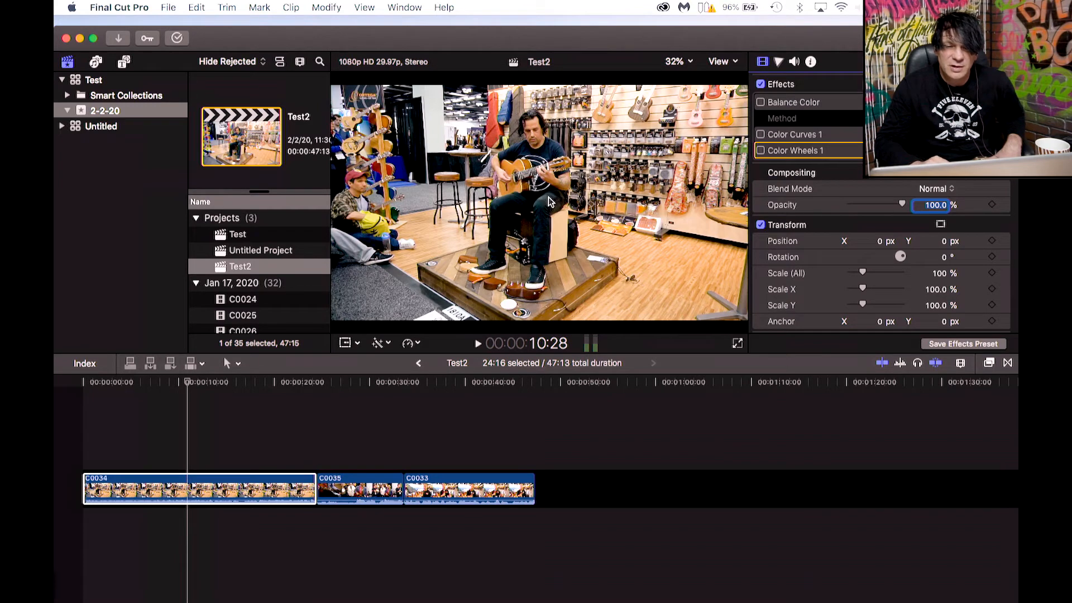
pyautogui.click(761, 104)
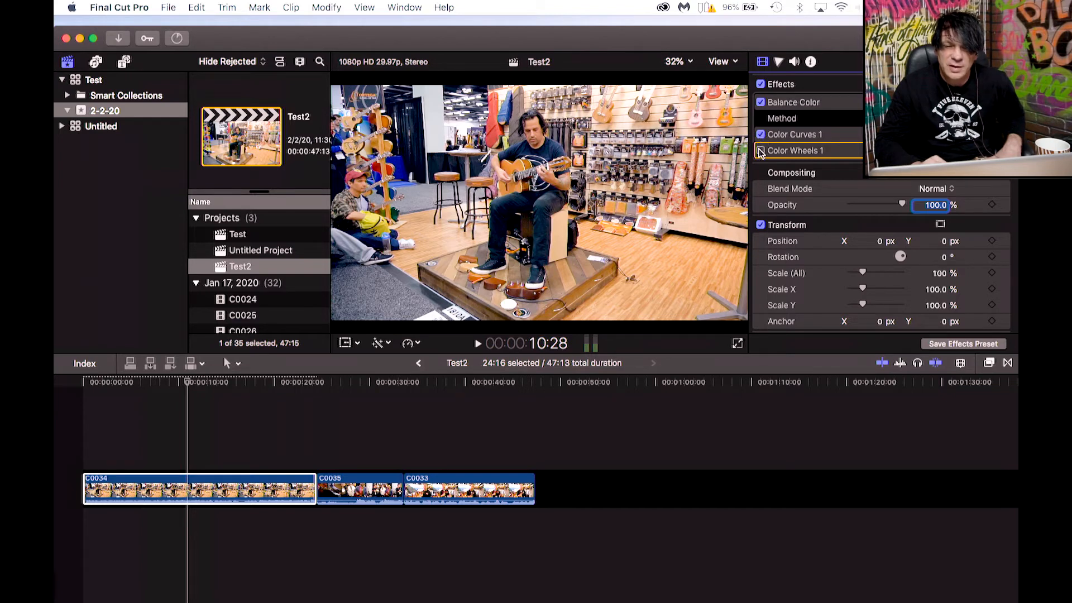
pyautogui.click(761, 151)
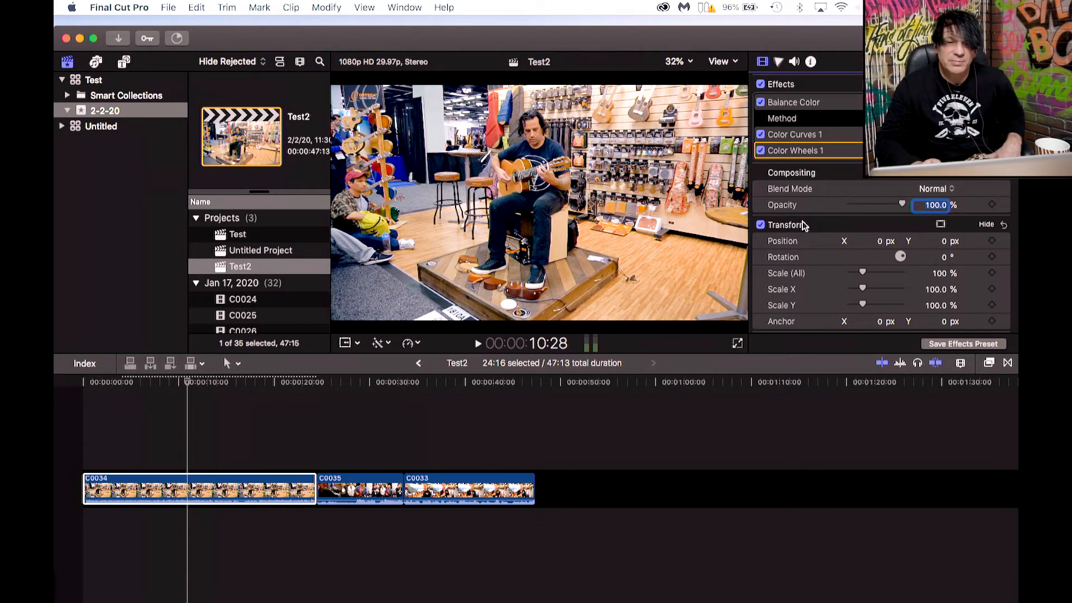
# Skim and play clip C0034 in the timeline to review the color correction.
pyautogui.click(193, 404)
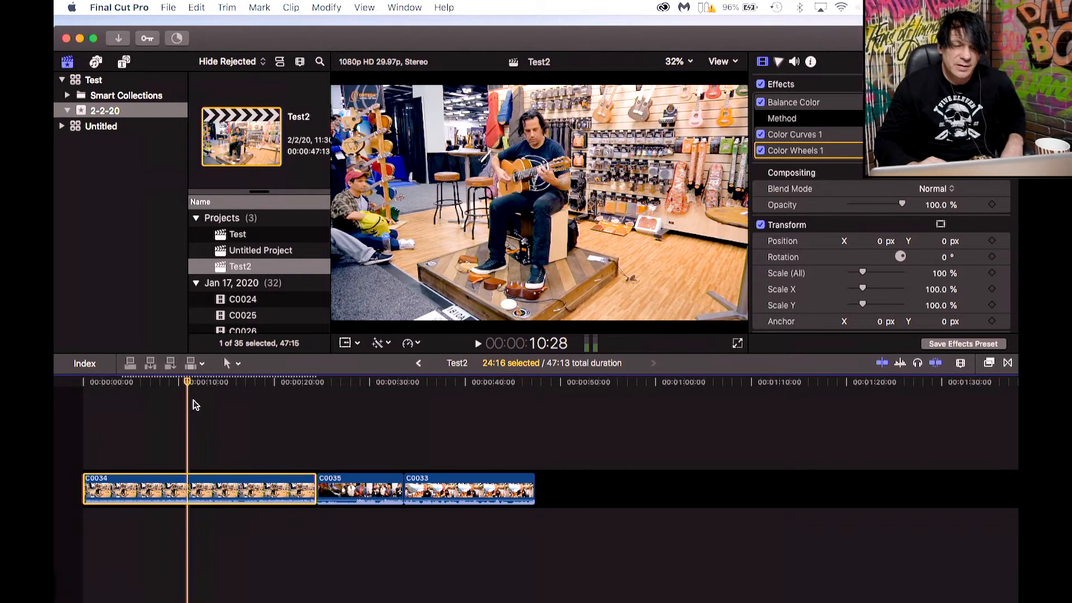
pyautogui.moveTo(198, 383)
pyautogui.mouseDown()
pyautogui.moveTo(216, 385)
pyautogui.moveTo(183, 385)
pyautogui.mouseUp()
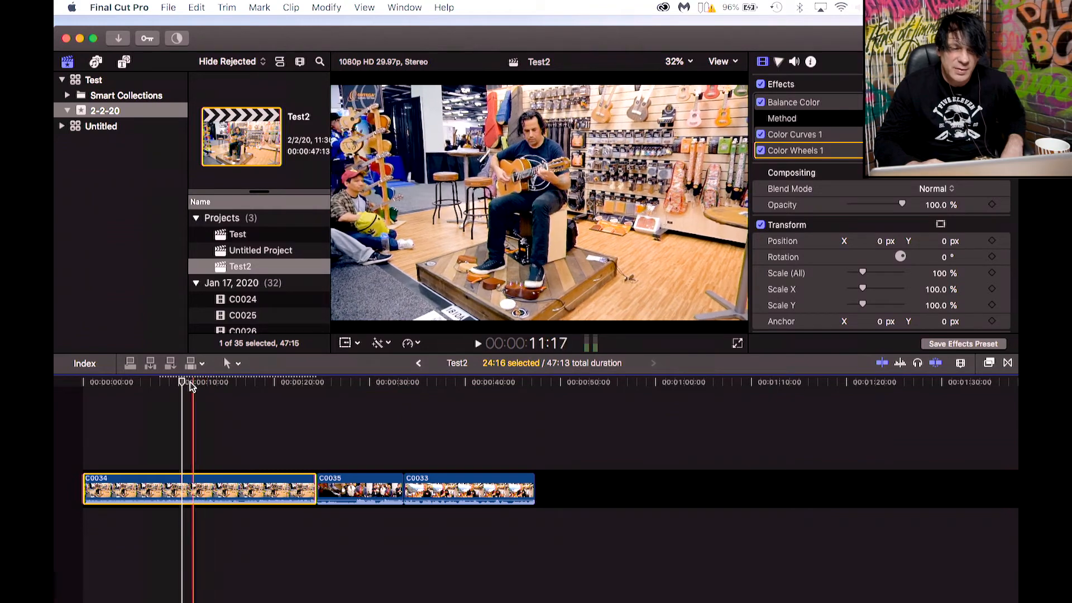
pyautogui.moveTo(185, 386)
pyautogui.mouseDown()
pyautogui.moveTo(221, 385)
pyautogui.moveTo(188, 386)
pyautogui.moveTo(202, 385)
pyautogui.mouseUp()
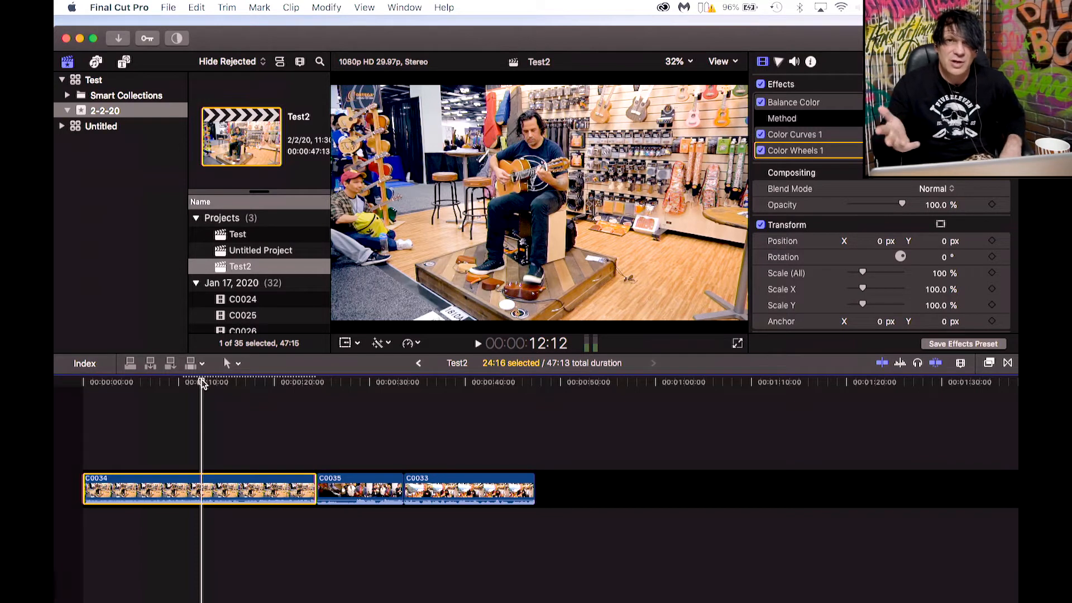
pyautogui.moveTo(202, 384); pyautogui.dragTo(196, 384)
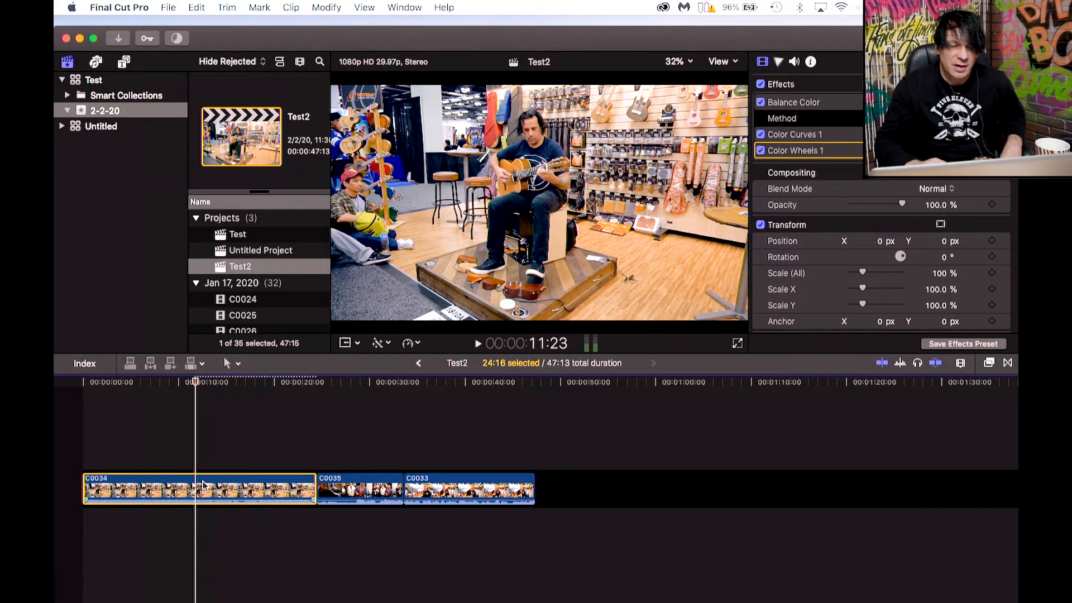
pyautogui.press('space')
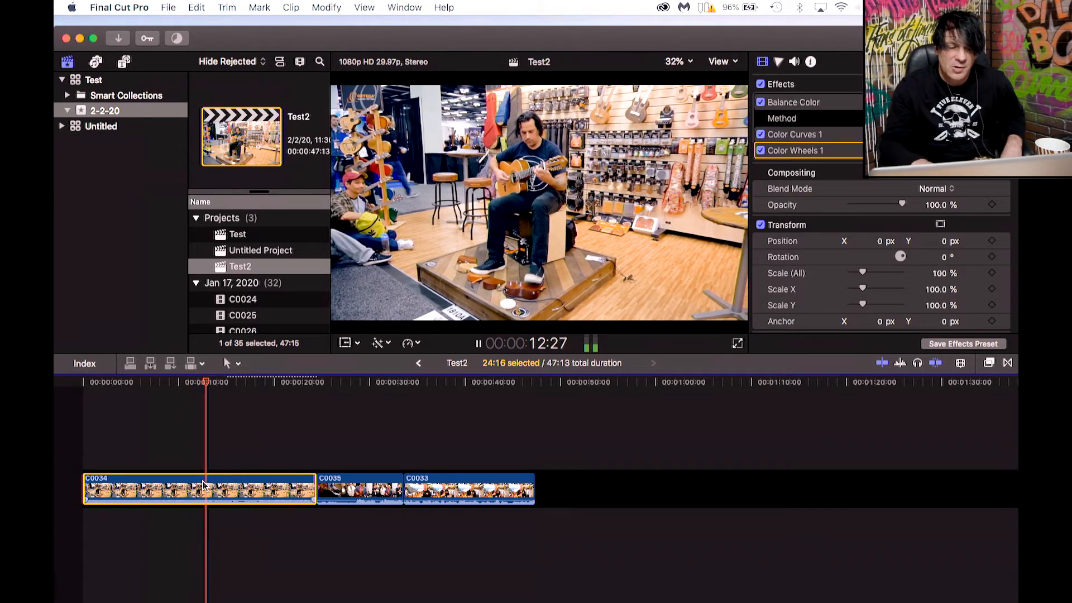
pyautogui.press('space')
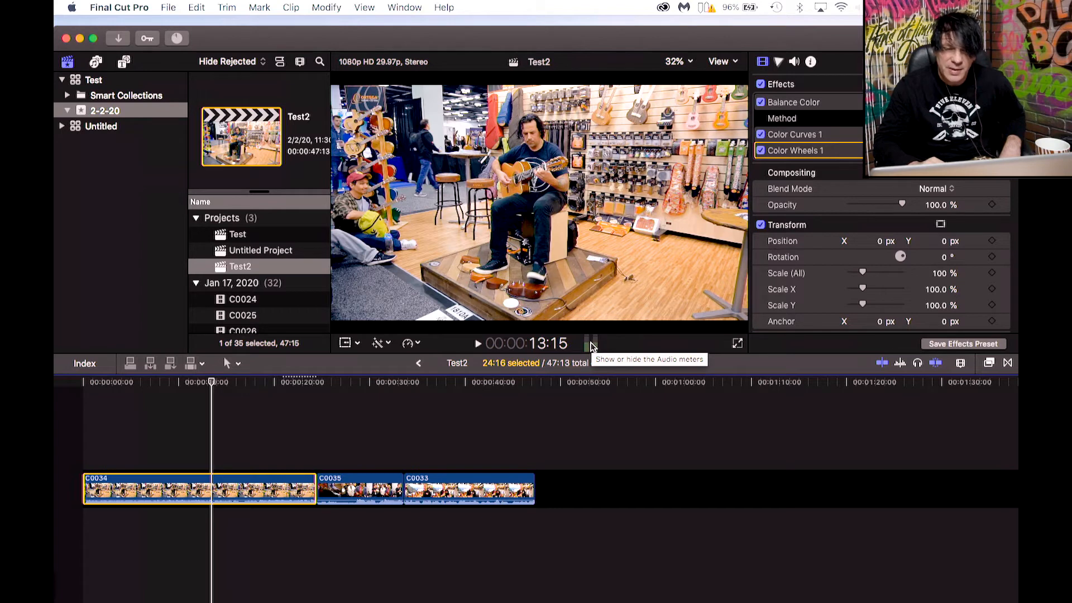
# Show the audio meters and play the timeline from clip C0034 through C0033.
pyautogui.click(592, 345)
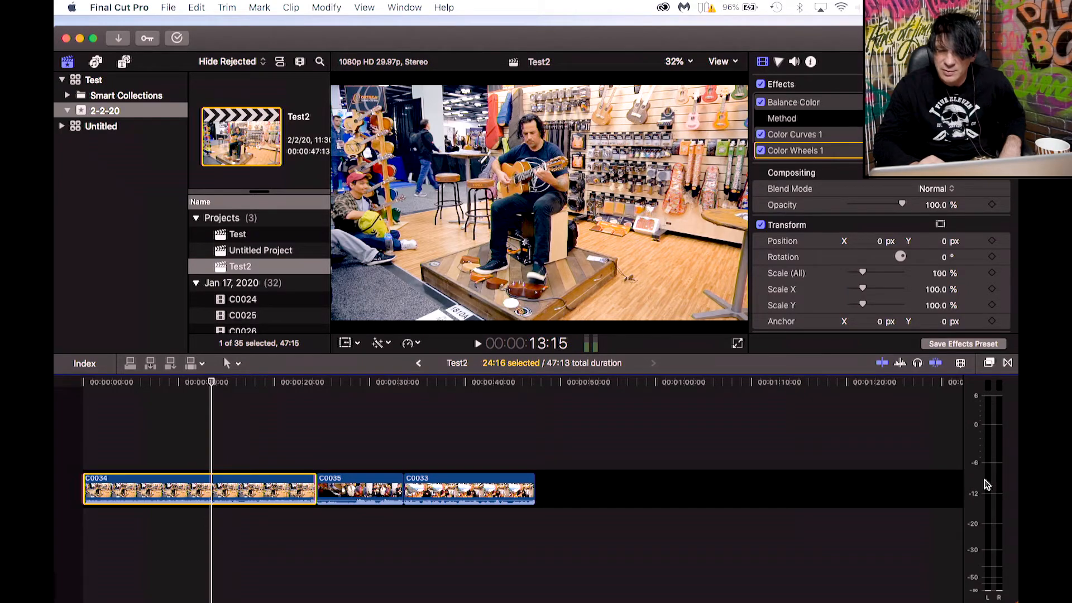
pyautogui.click(181, 387)
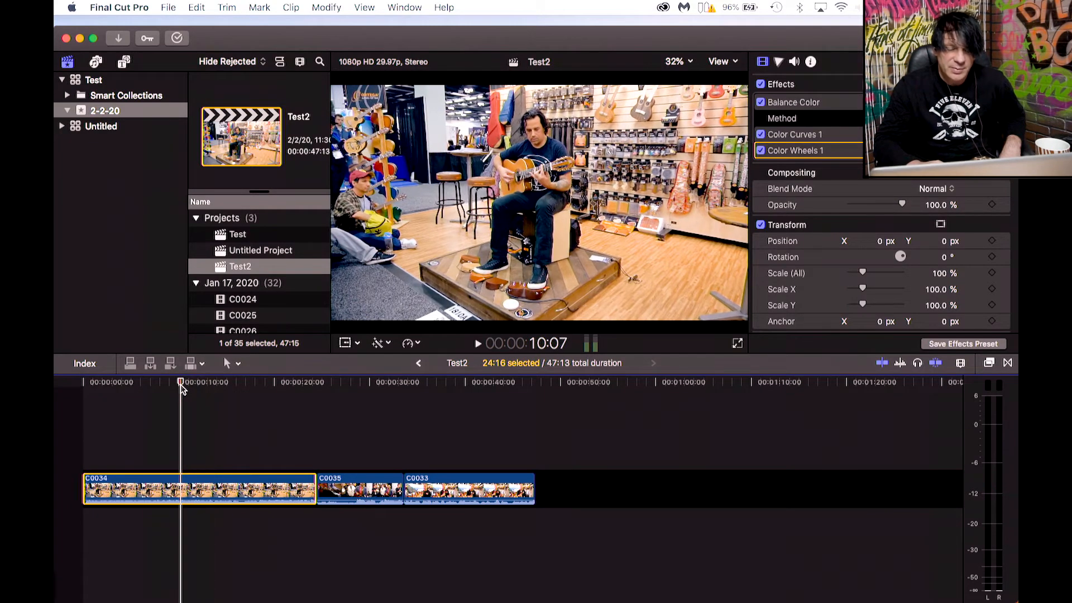
pyautogui.press('space')
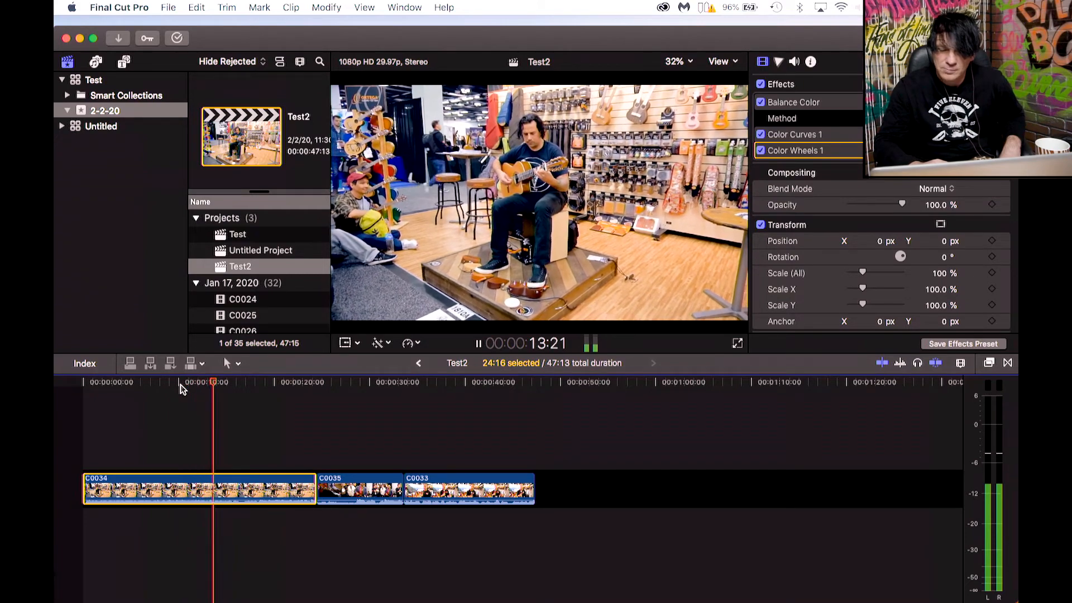
pyautogui.press('space')
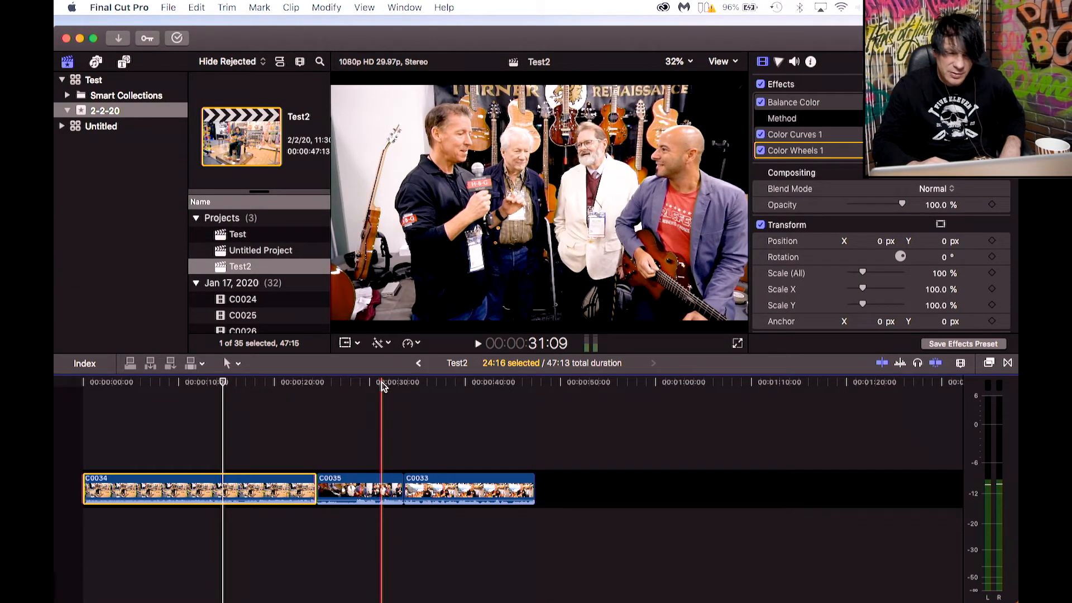
pyautogui.click(383, 385)
pyautogui.press('space')
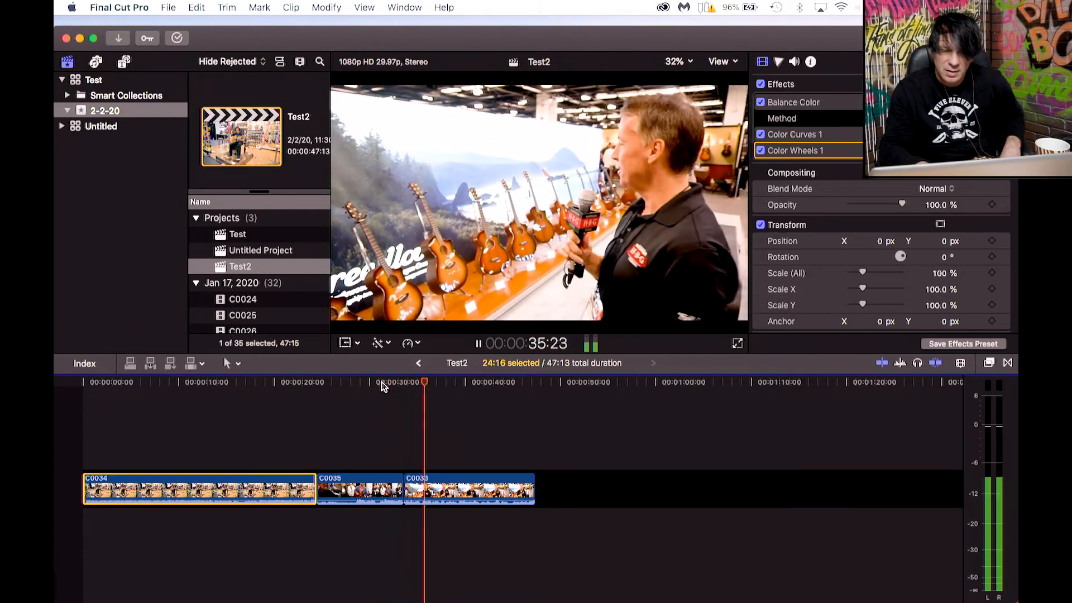
pyautogui.press('space')
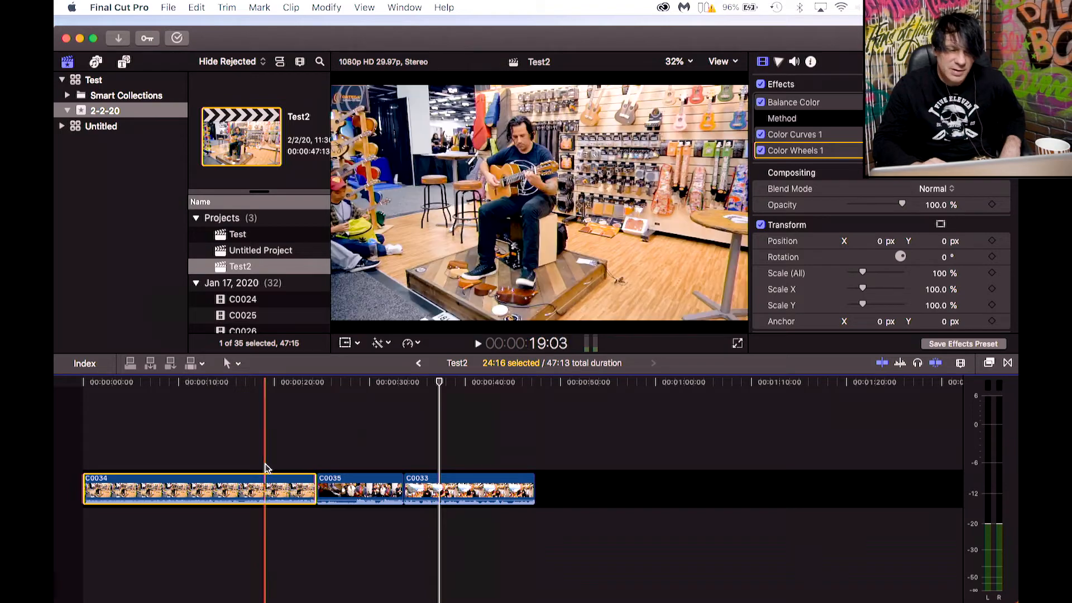
# Apply Auto Enhance Audio to clip C0033 and open its Audio inspector.
pyautogui.click(421, 479)
pyautogui.click(427, 386)
pyautogui.press('space')
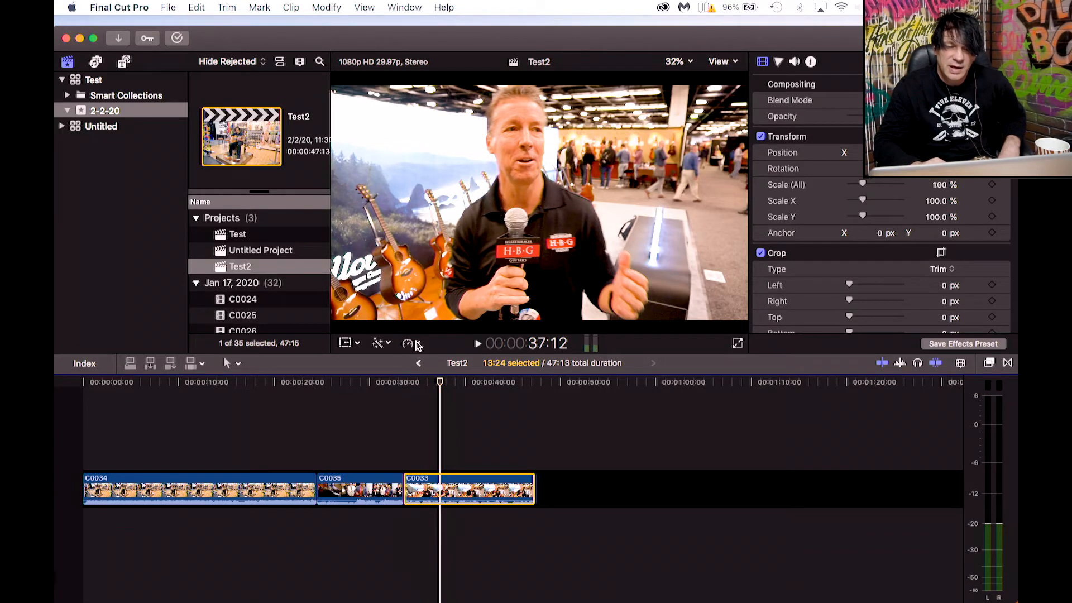
pyautogui.click(386, 344)
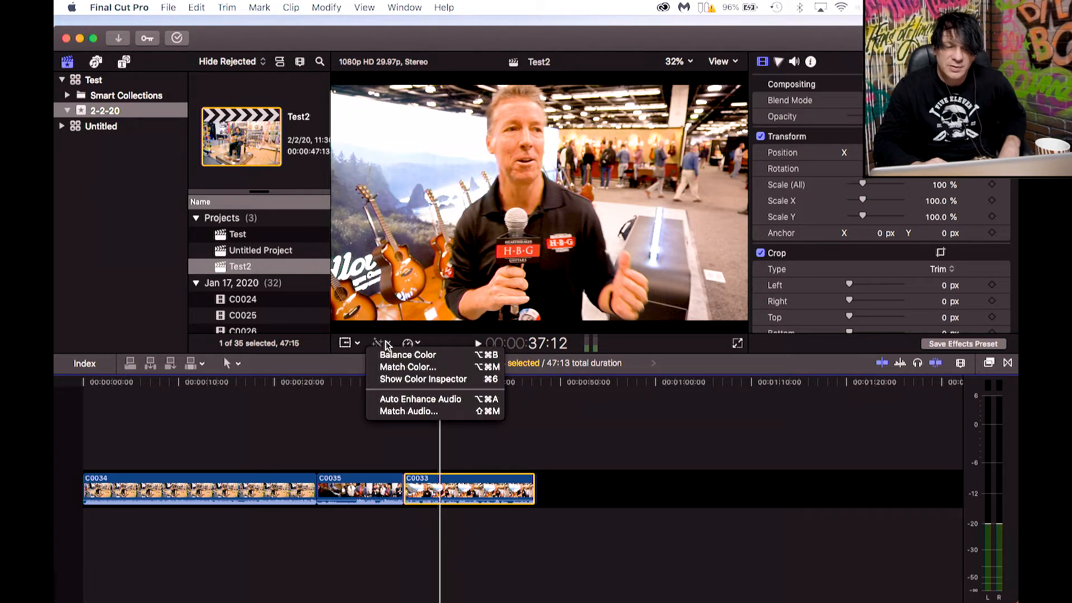
pyautogui.click(393, 399)
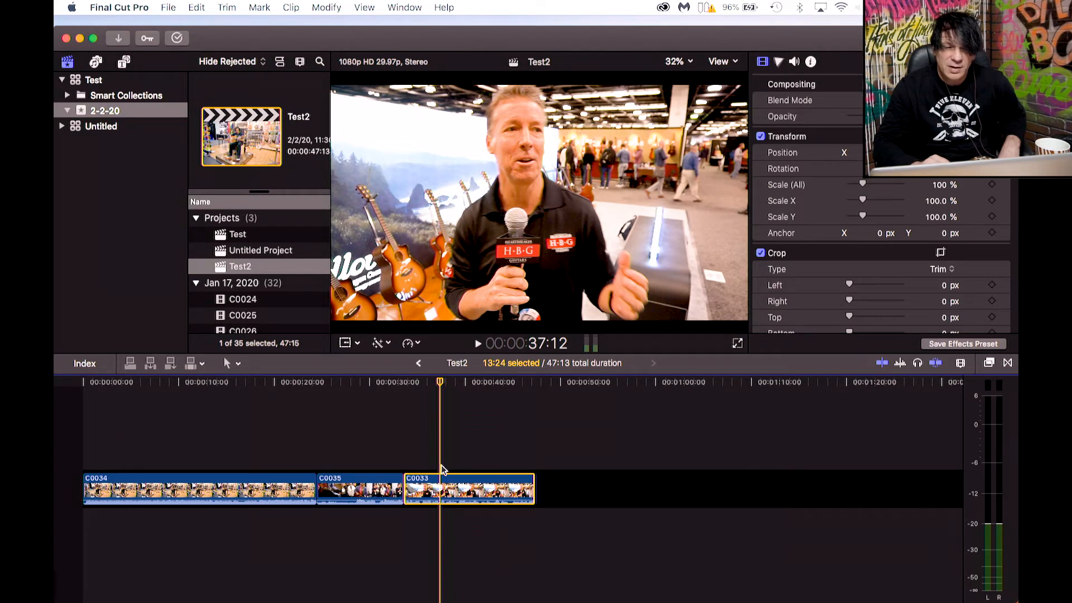
pyautogui.click(795, 62)
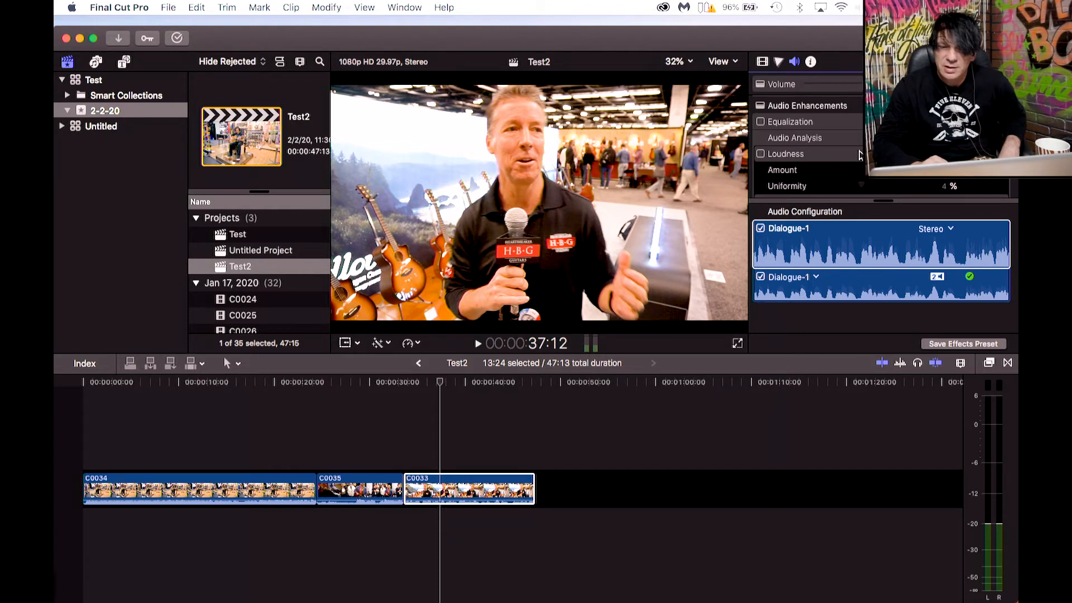
# Set the Noise Removal amount for clip C0033 to 17% and play the clip to listen.
pyautogui.scroll(-3, 870, 179)
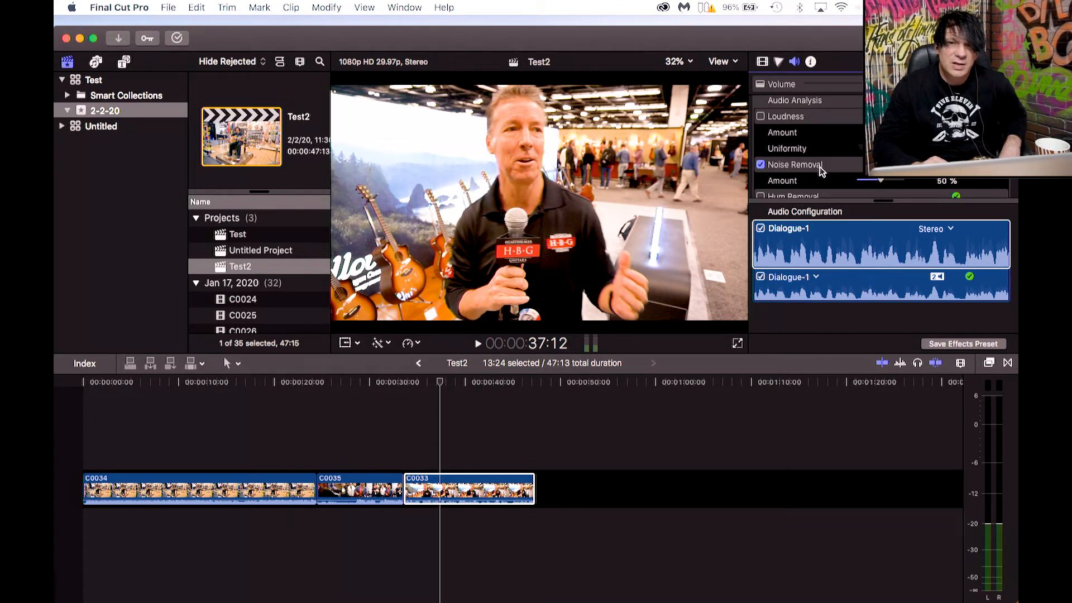
pyautogui.click(866, 180)
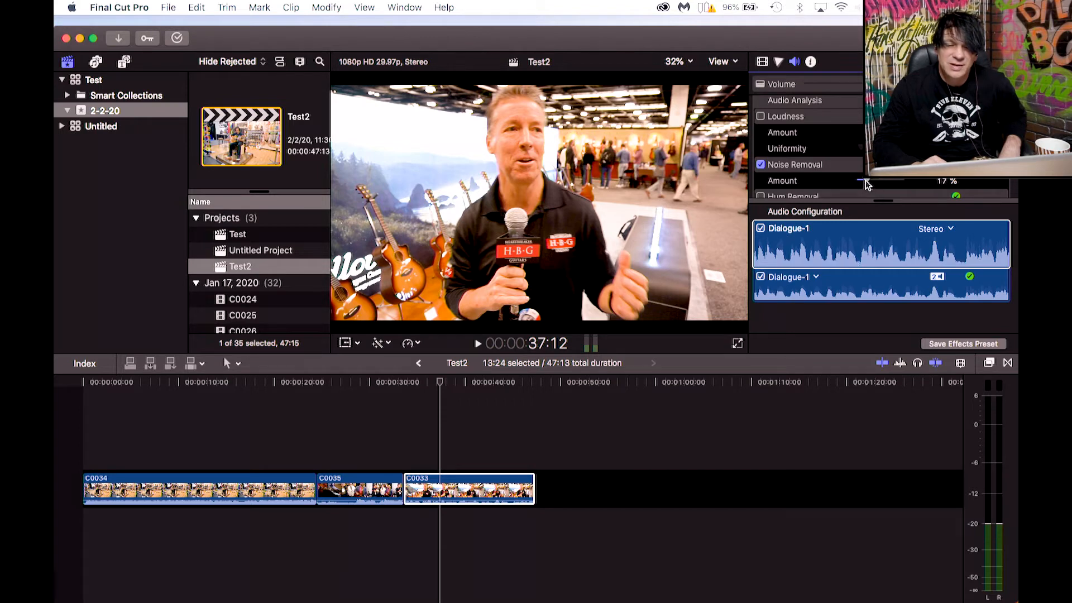
pyautogui.moveTo(425, 385); pyautogui.dragTo(428, 386)
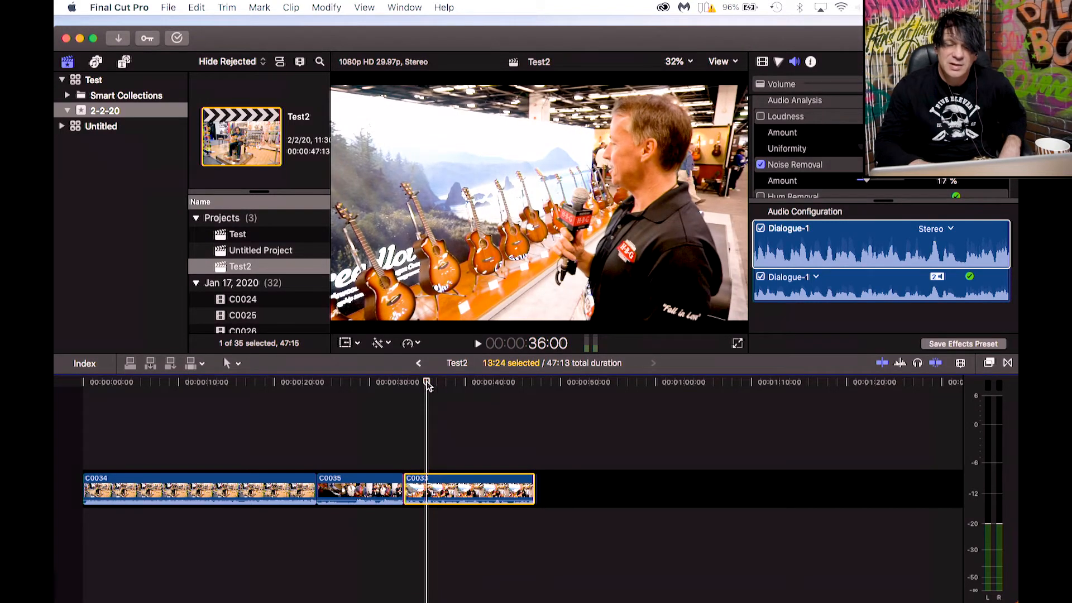
pyautogui.press('space')
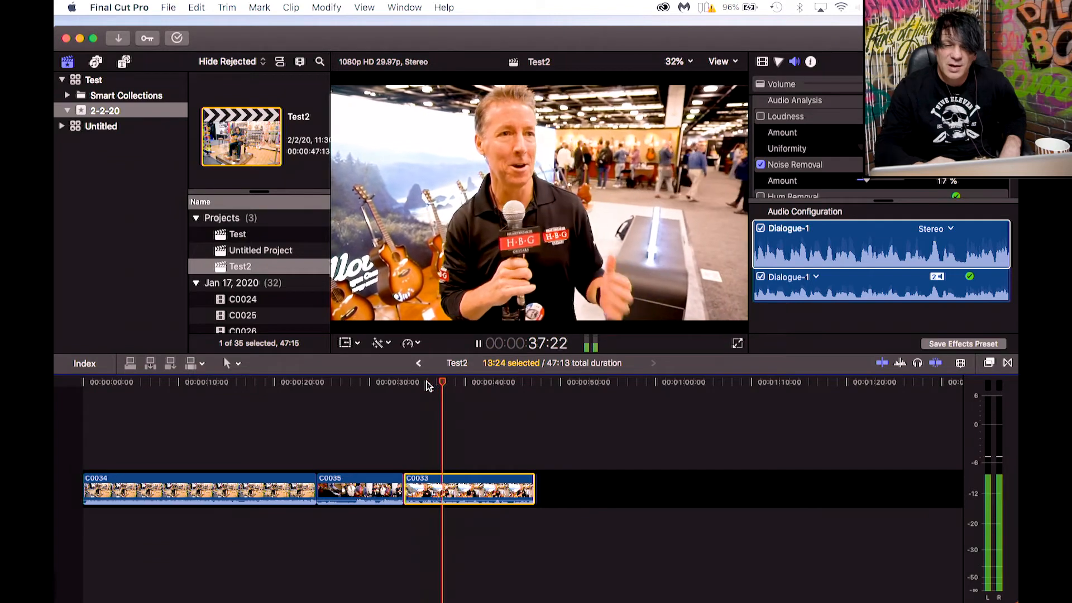
pyautogui.press('space')
pyautogui.click(849, 214)
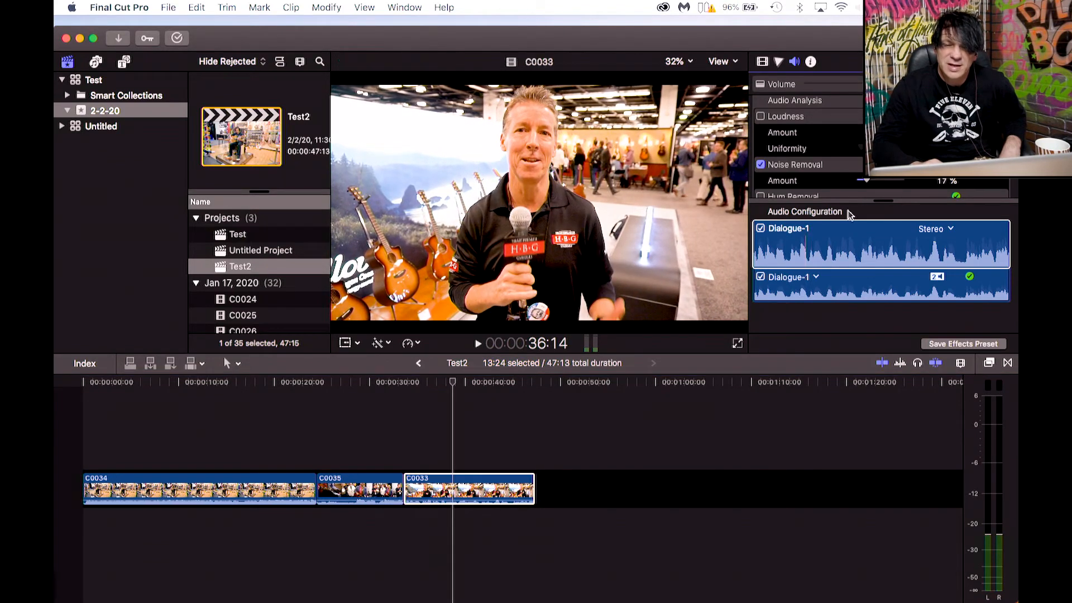
# Raise the Noise Removal amount to 25% and play clip C0033 from its start.
pyautogui.moveTo(866, 181); pyautogui.dragTo(875, 180)
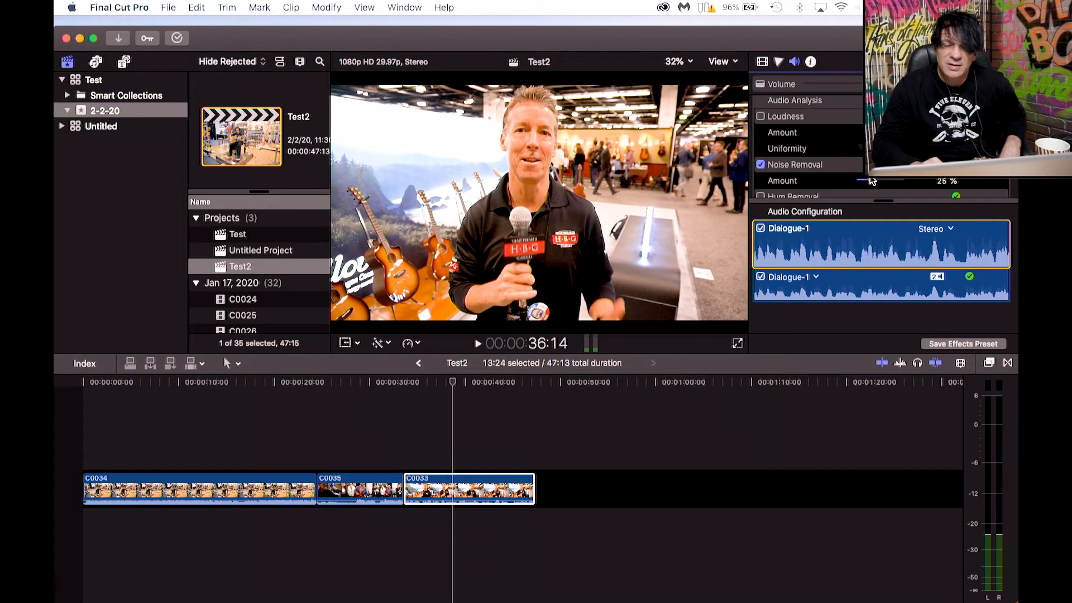
pyautogui.click(430, 383)
pyautogui.press('space')
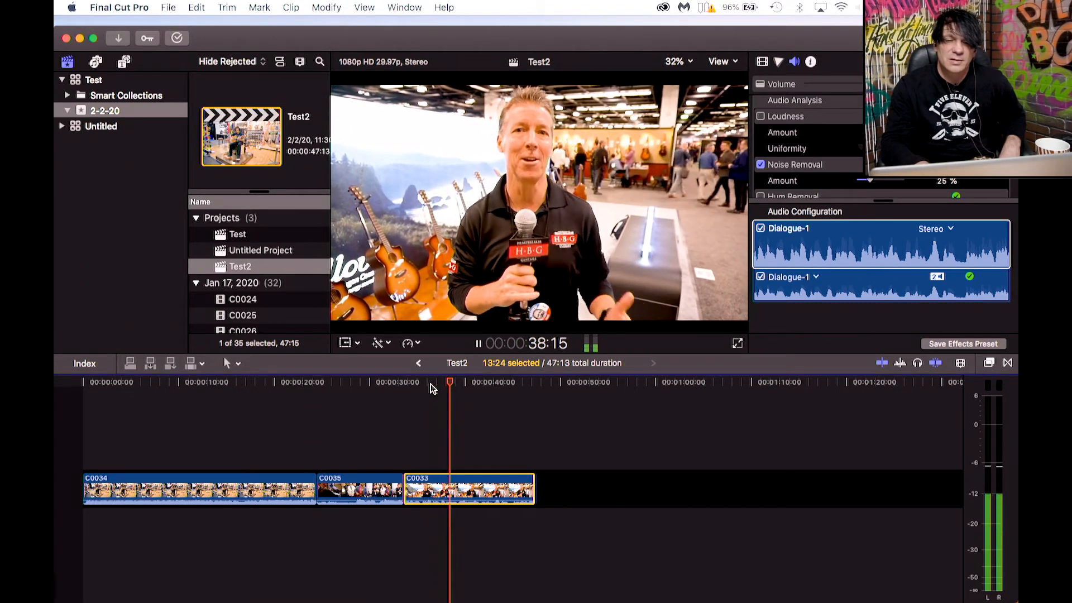
# Push the Noise Removal amount to 100% while replaying clip C0033.
pyautogui.moveTo(870, 180); pyautogui.dragTo(905, 182)
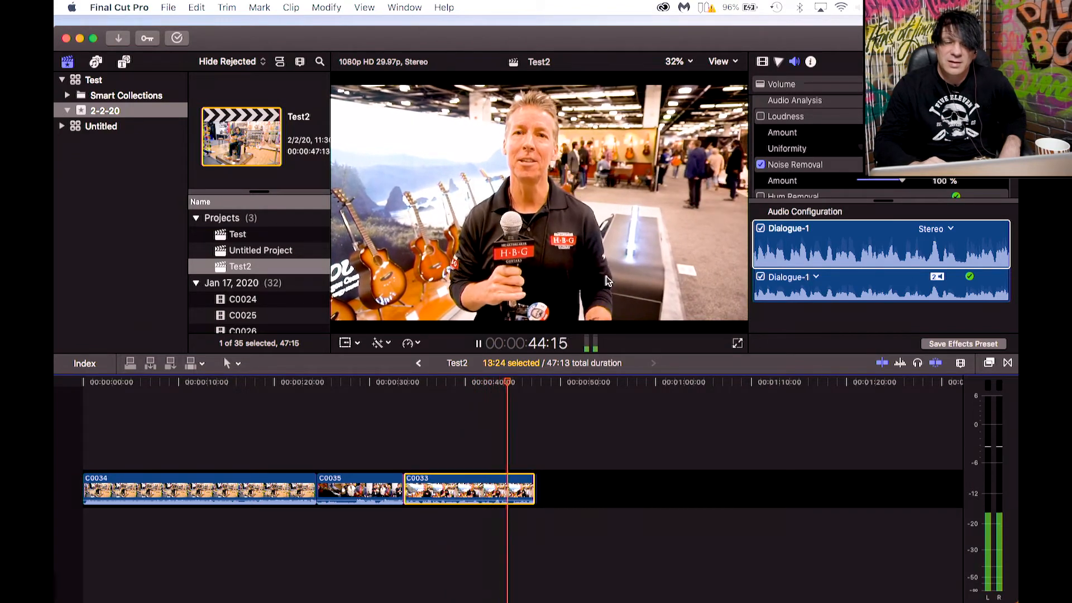
pyautogui.click(427, 383)
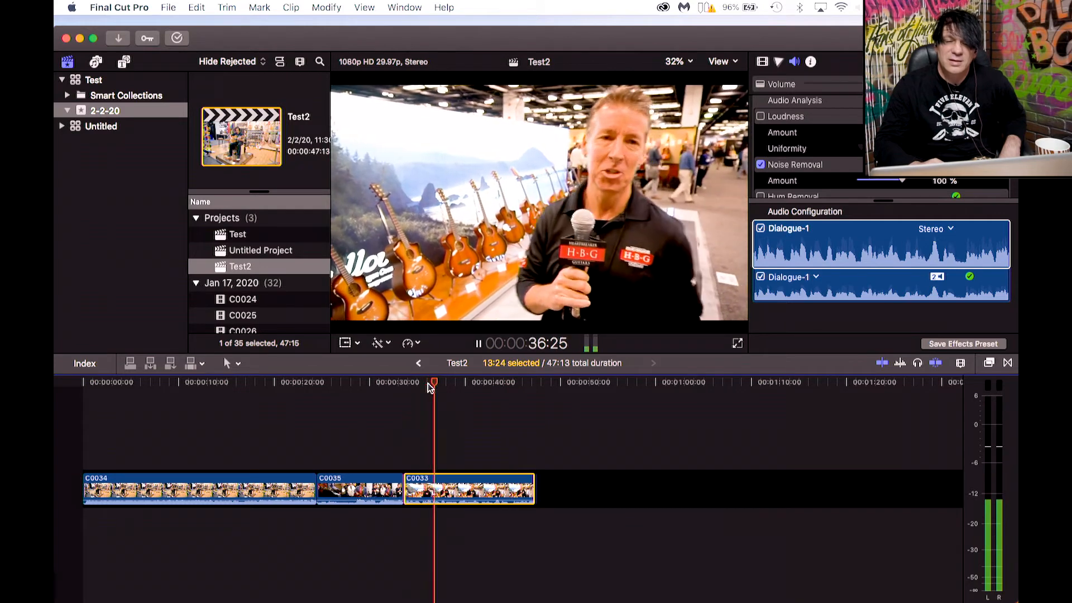
pyautogui.press('space')
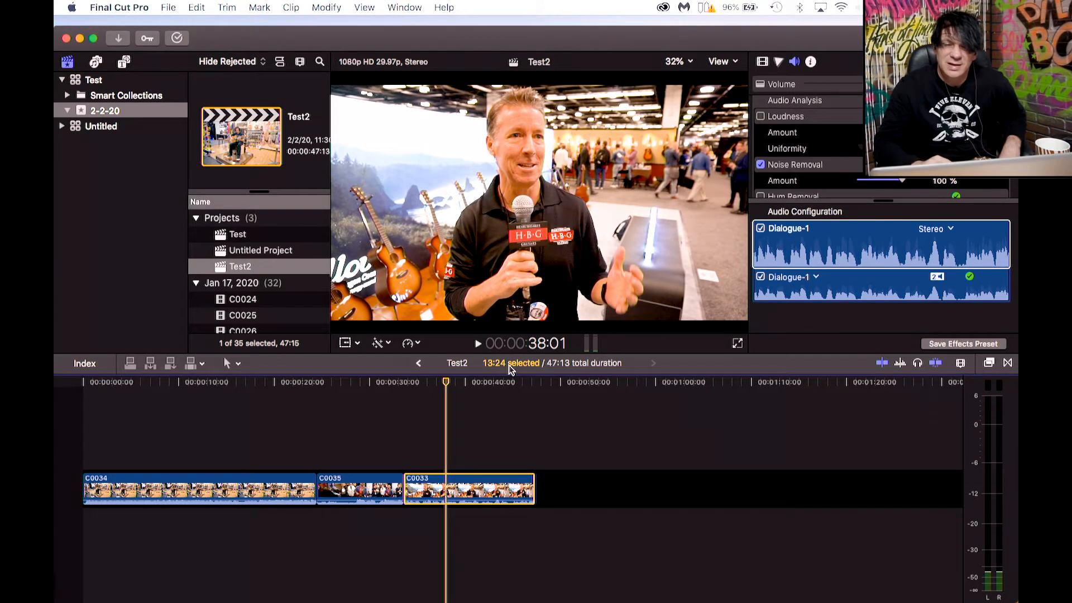
# Lower the Noise Removal amount to 14%.
pyautogui.click(863, 181)
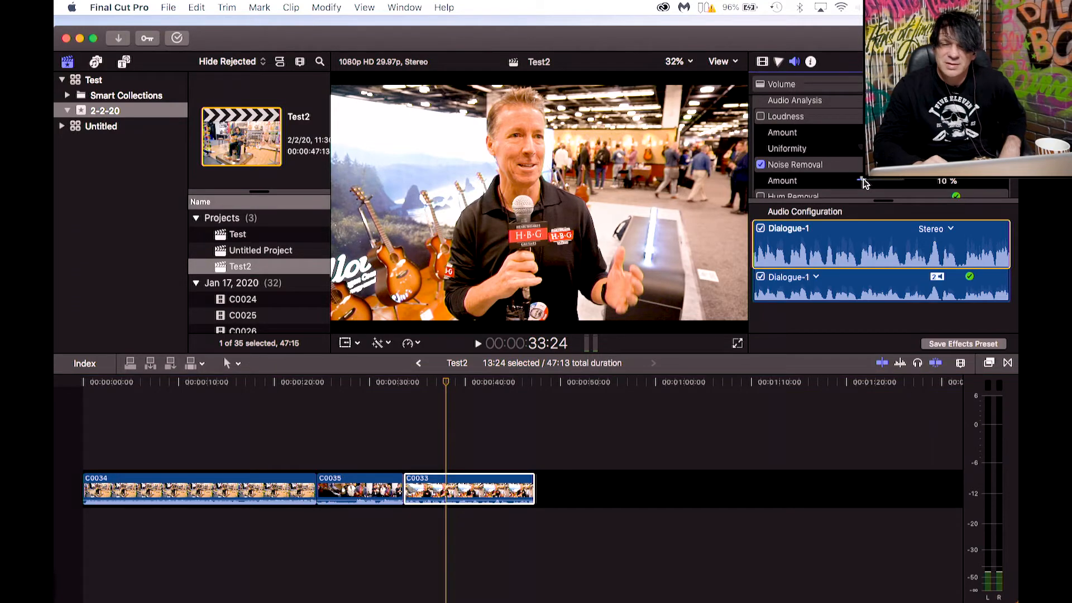
pyautogui.moveTo(863, 181); pyautogui.dragTo(864, 183)
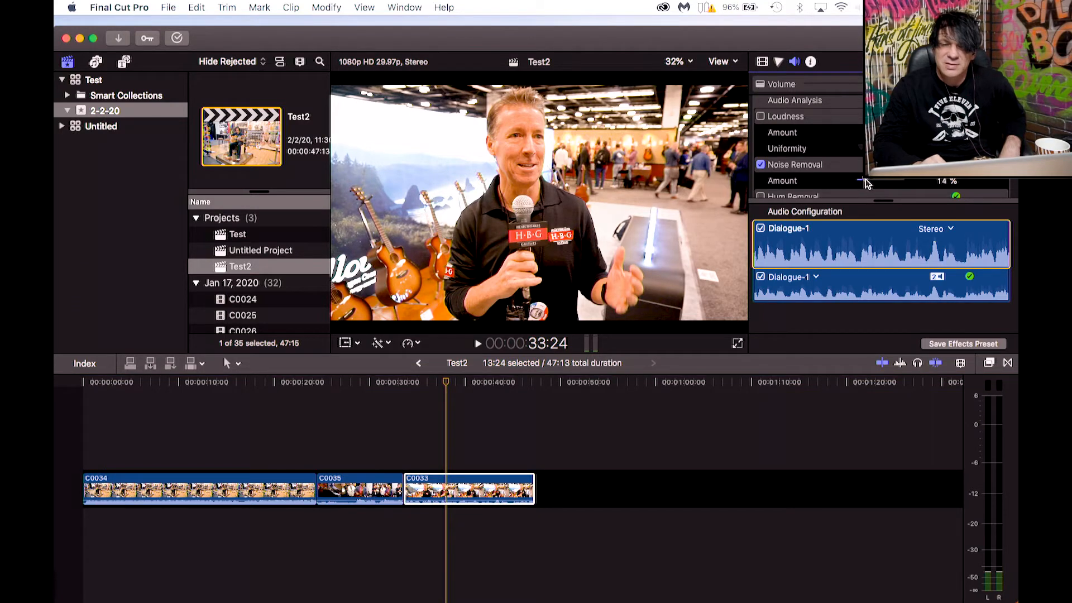
pyautogui.click(433, 386)
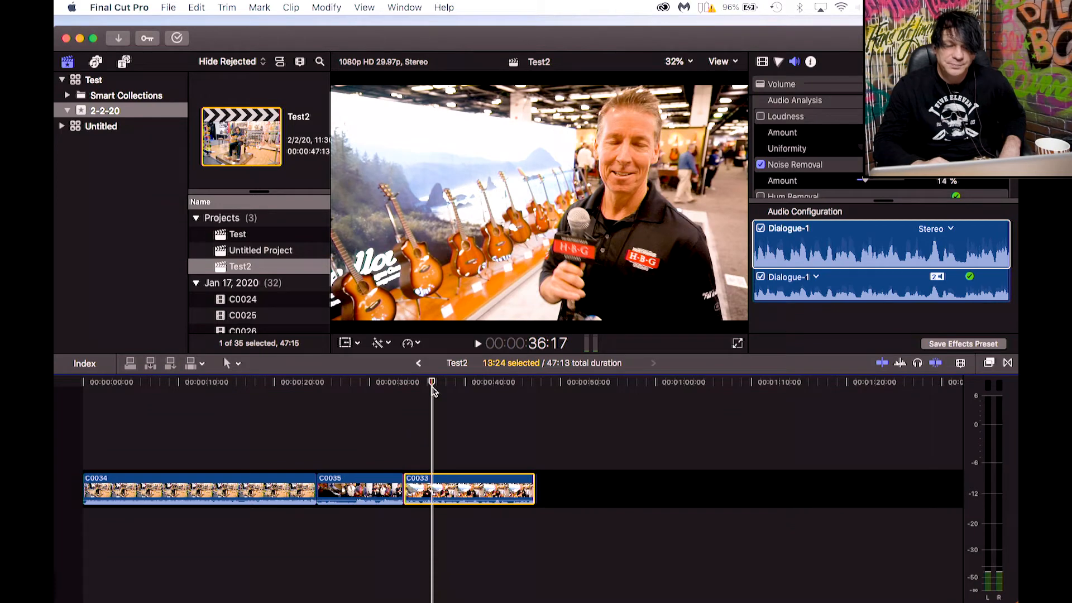
# Turn off Noise Removal and replay clip C0033 to compare the sound.
pyautogui.scroll(-2, 784, 162)
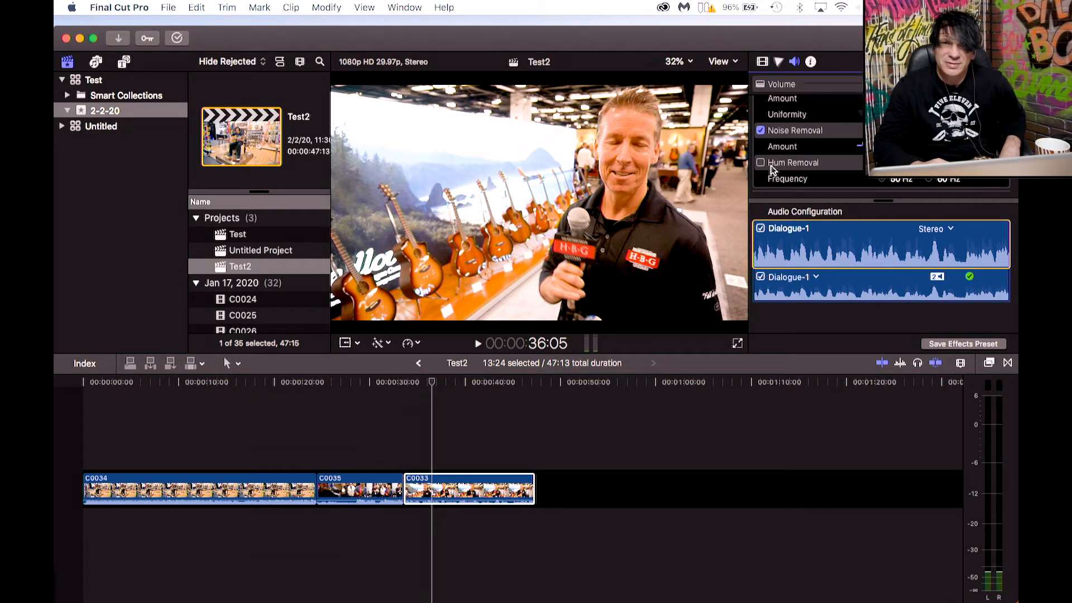
pyautogui.scroll(3, 774, 168)
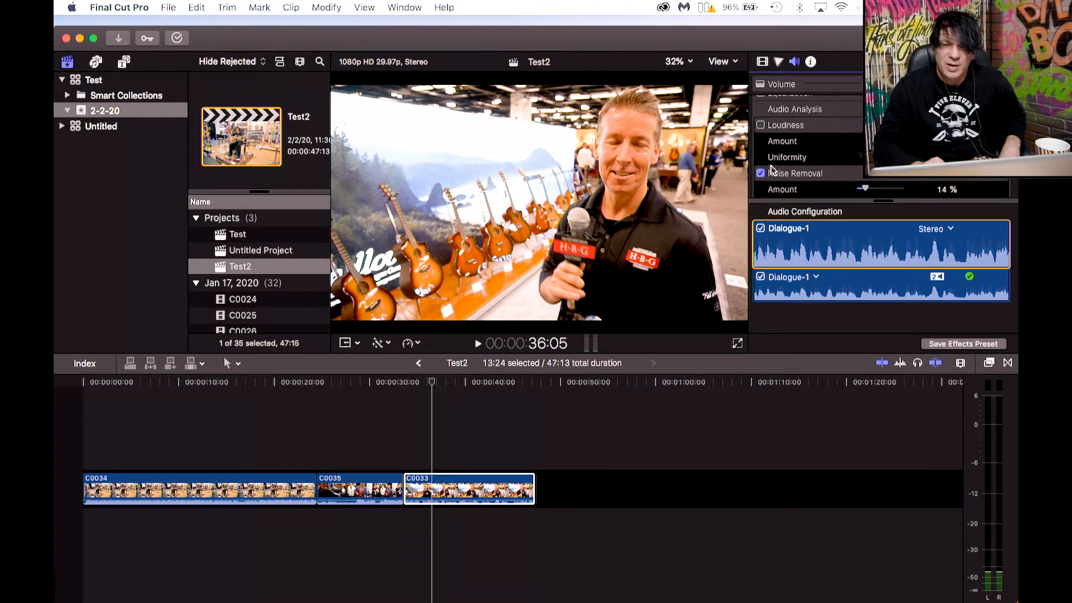
pyautogui.click(431, 383)
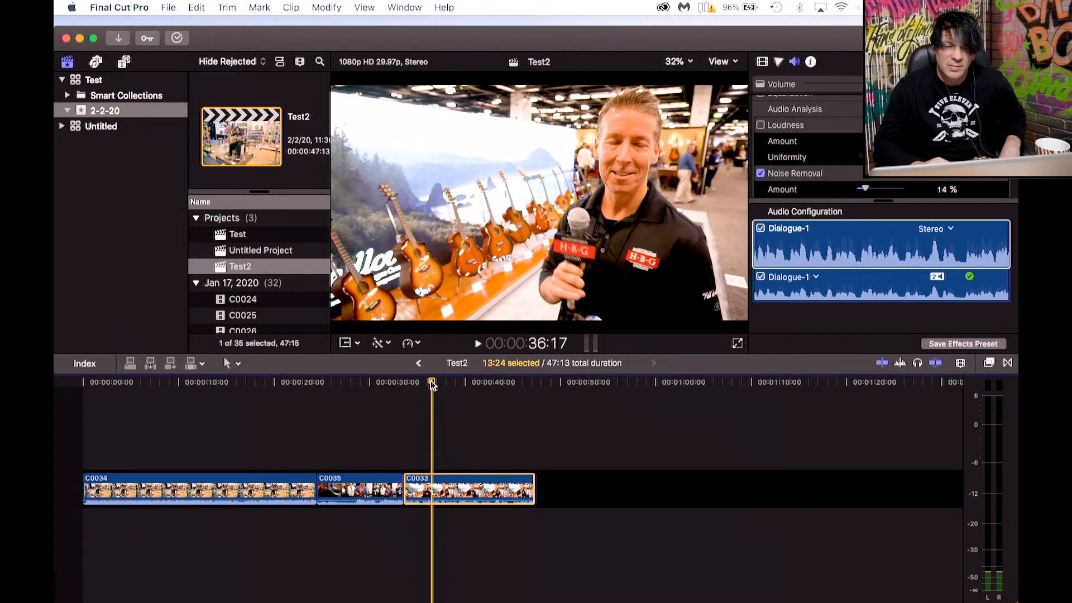
pyautogui.press('space')
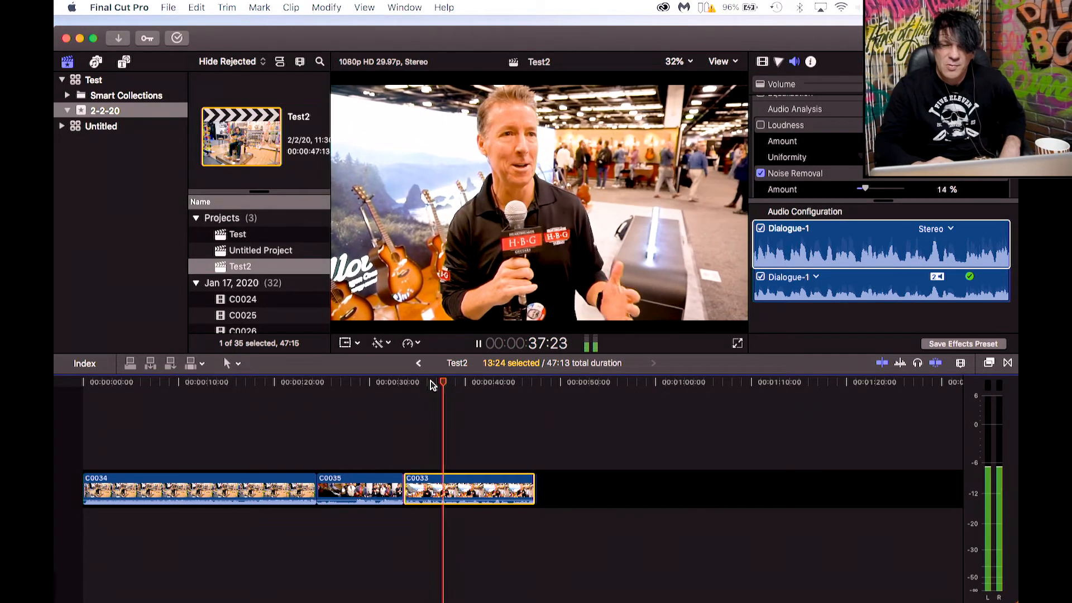
pyautogui.press('space')
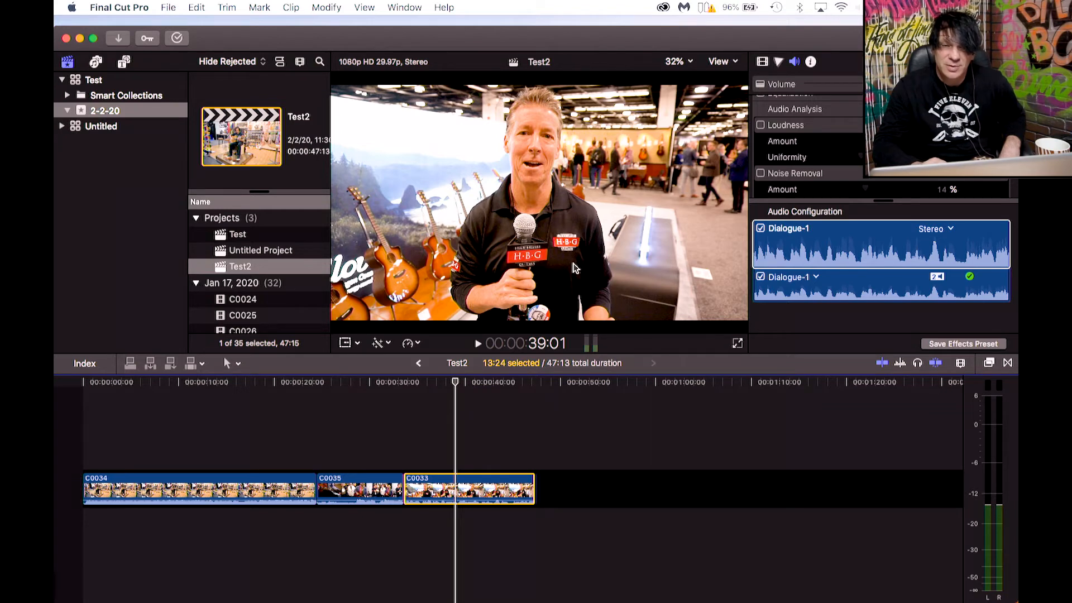
pyautogui.click(435, 384)
pyautogui.press('space')
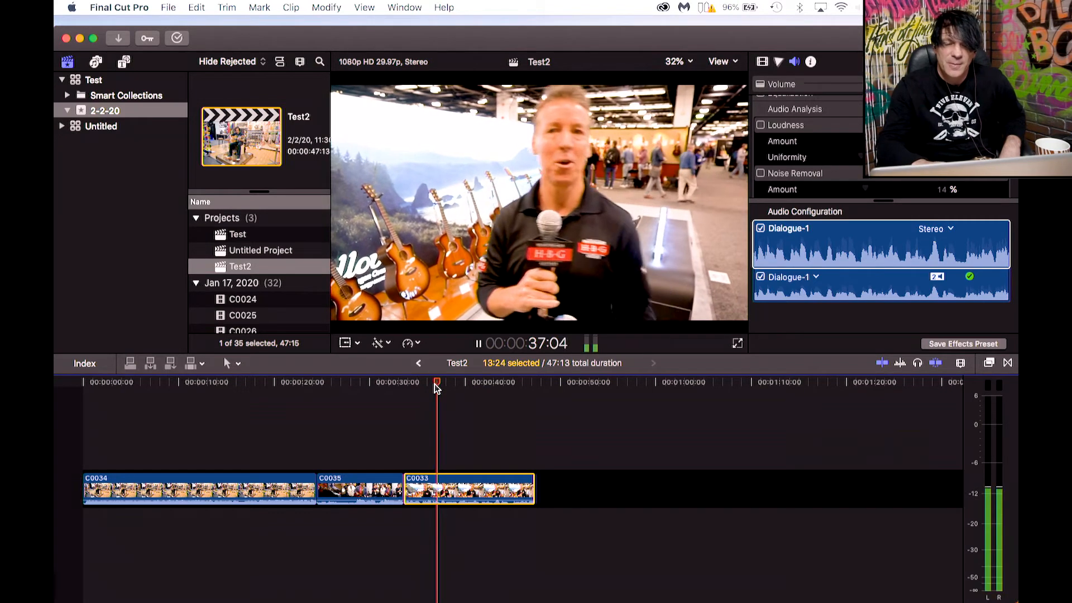
pyautogui.press('space')
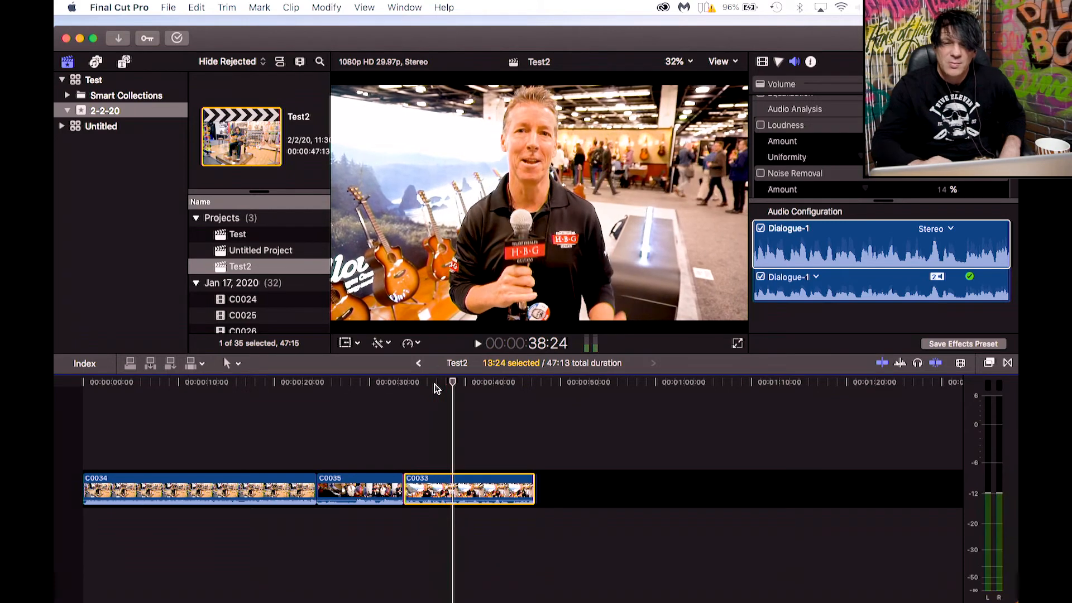
# Enable the Loudness enhancement and play clip C0033 to hear the result.
pyautogui.click(761, 126)
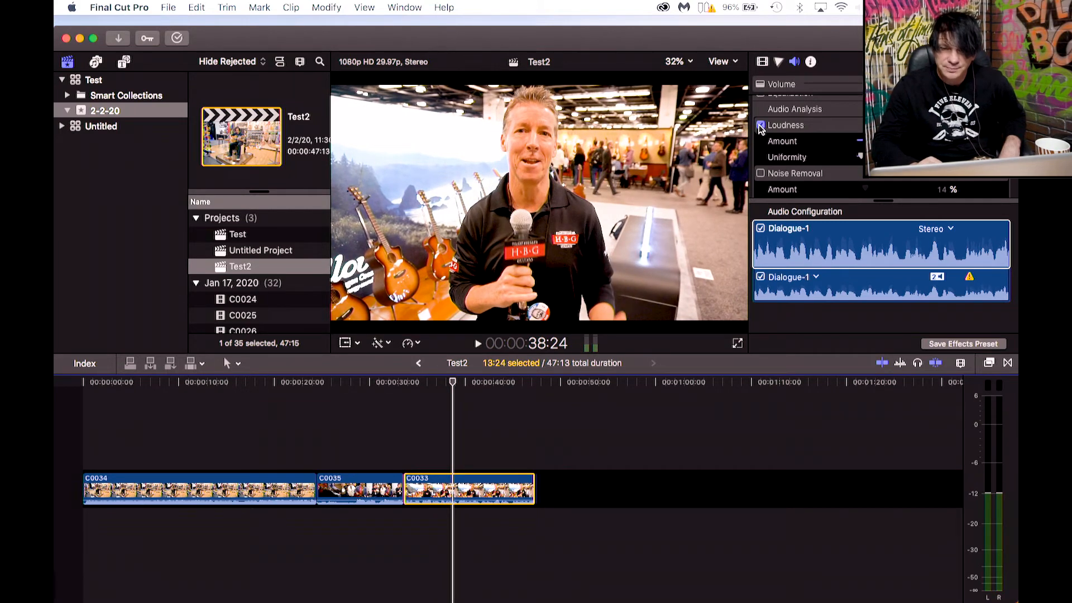
pyautogui.click(435, 384)
pyautogui.press('space')
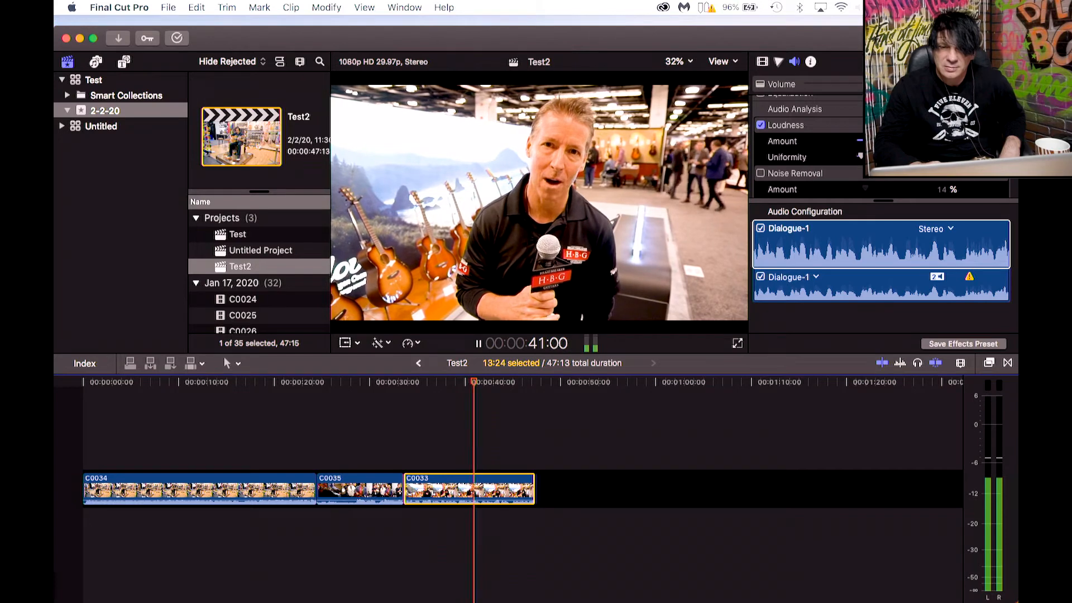
pyautogui.press('space')
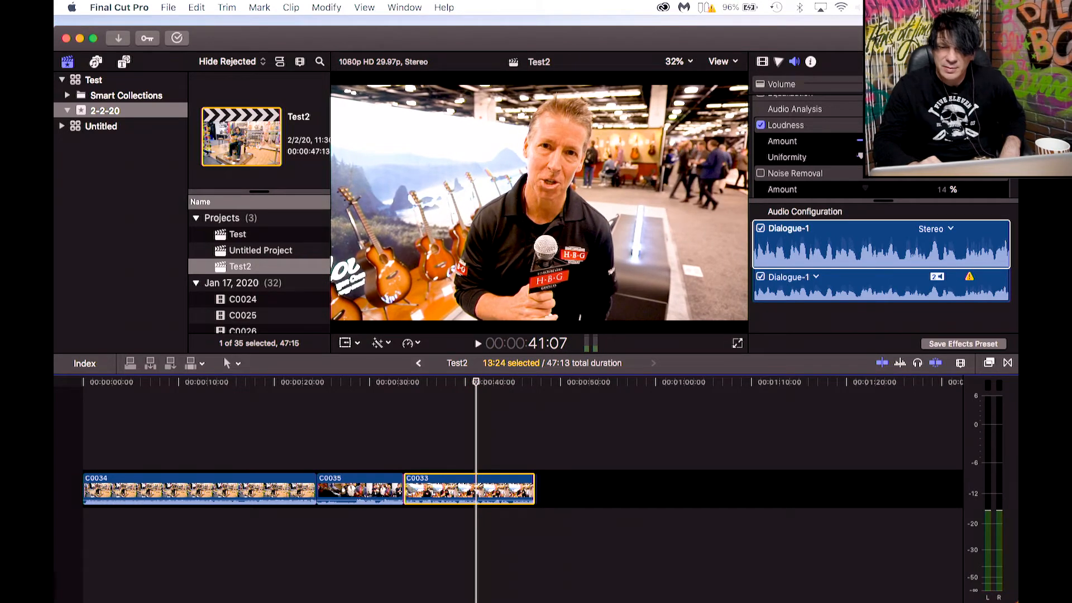
# Replay clip C0033 several times to judge the Loudness enhancement.
pyautogui.click(946, 251)
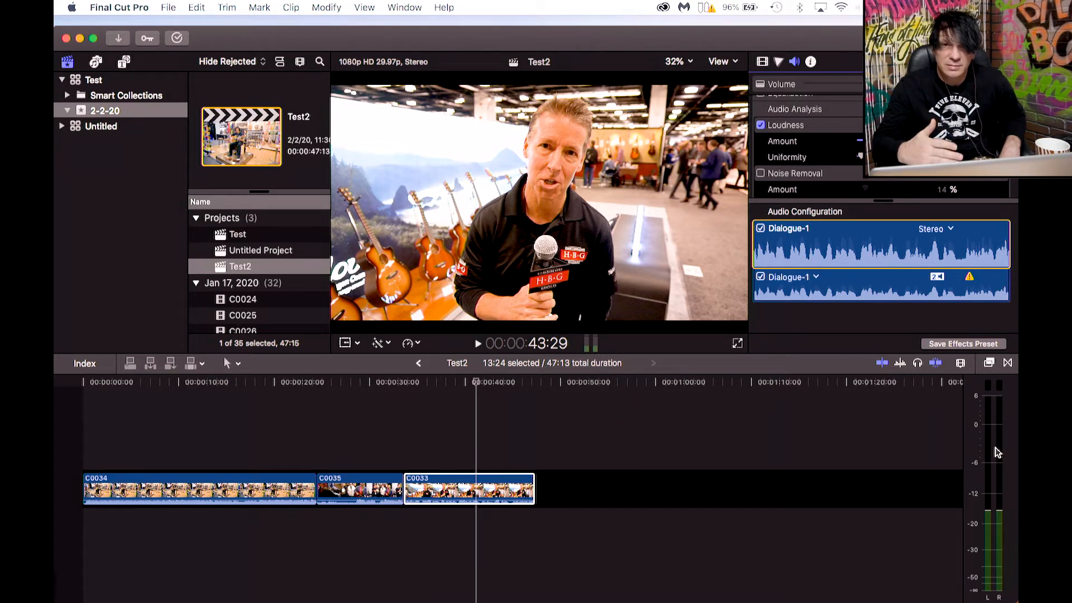
pyautogui.click(431, 382)
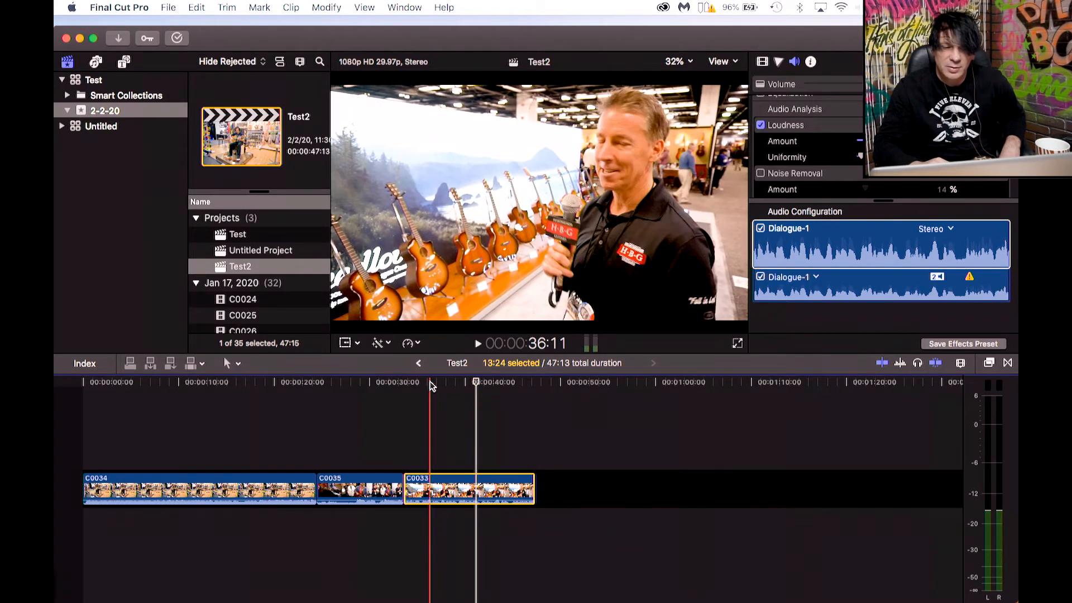
pyautogui.press('space')
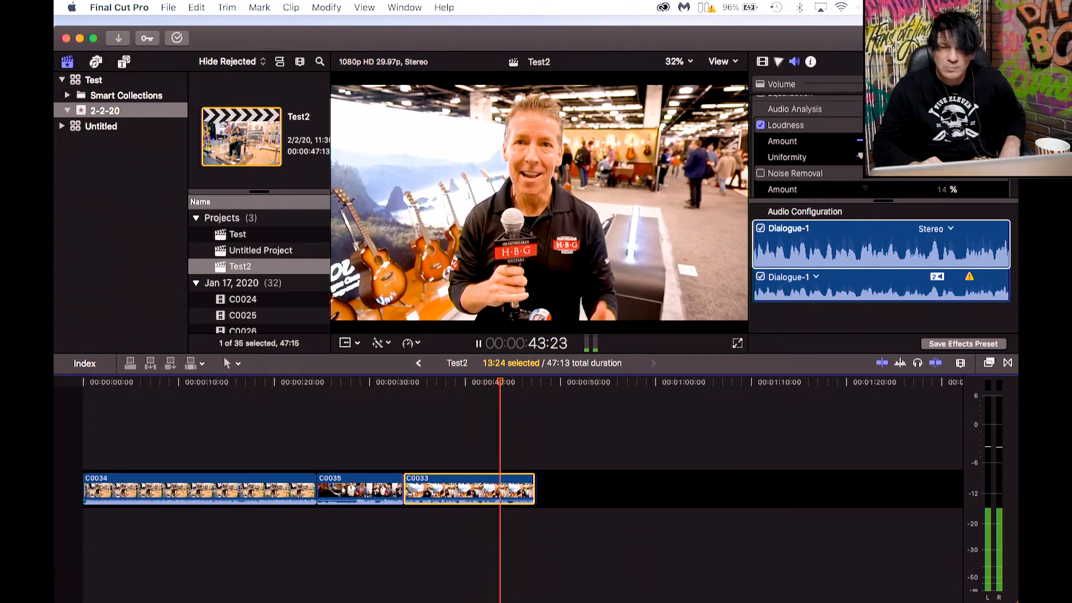
pyautogui.click(448, 383)
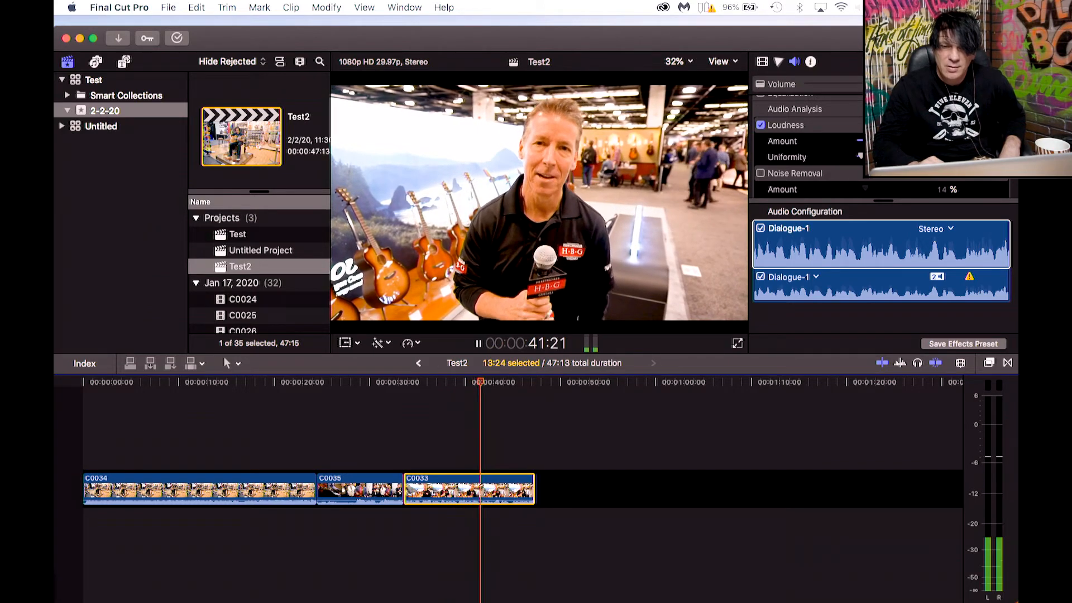
pyautogui.press('space')
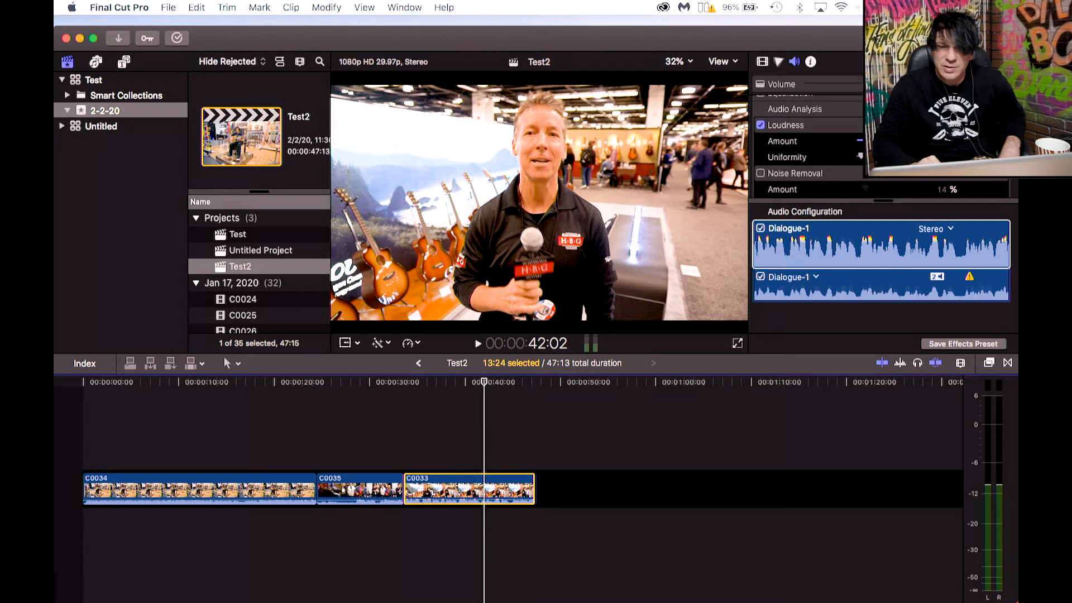
pyautogui.click(916, 141)
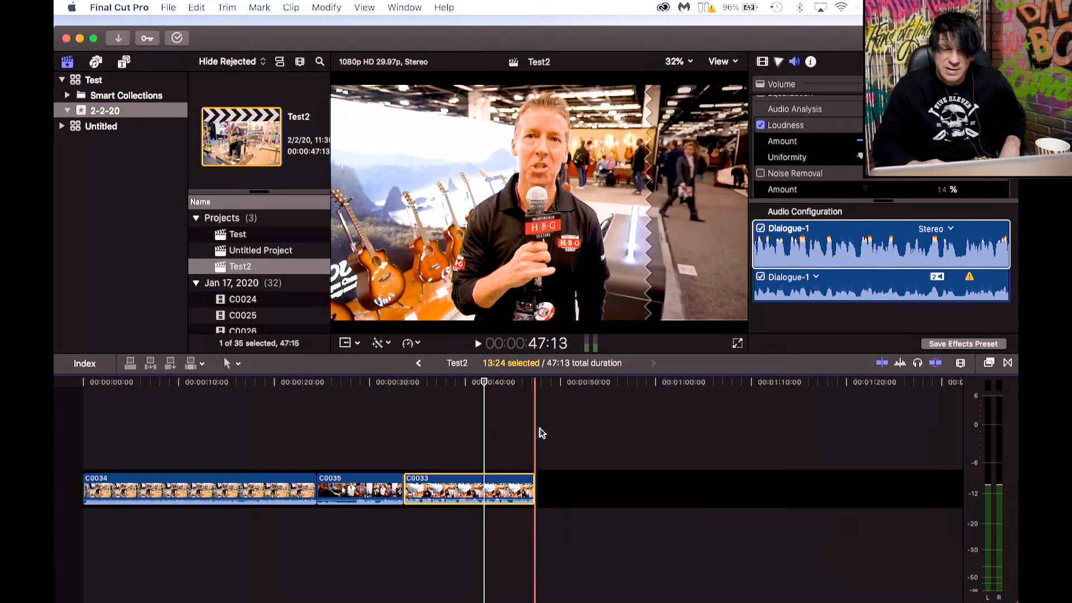
pyautogui.click(450, 385)
pyautogui.press('space')
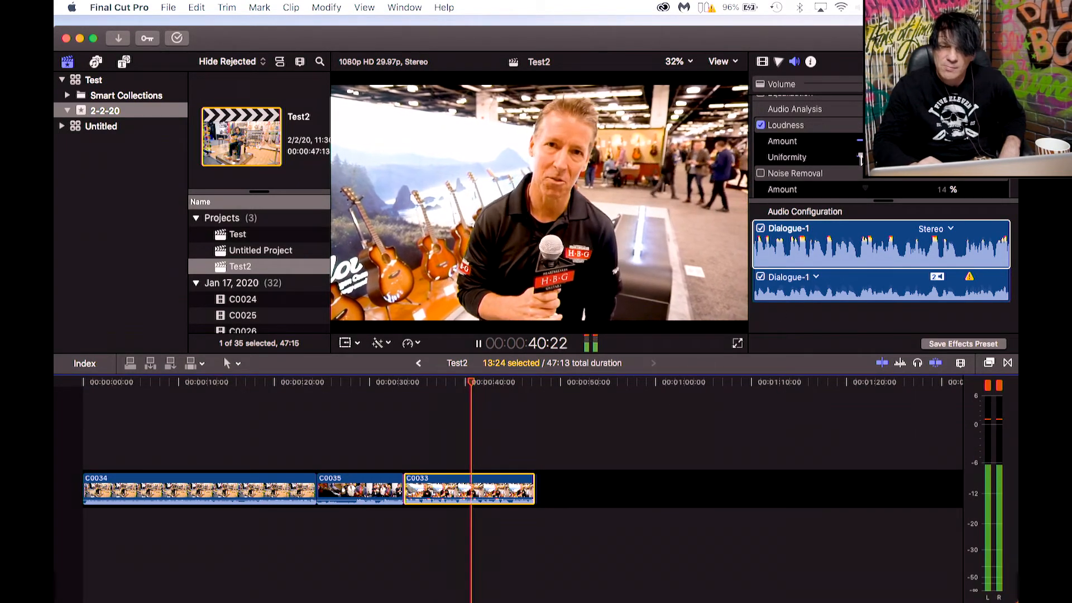
pyautogui.press('space')
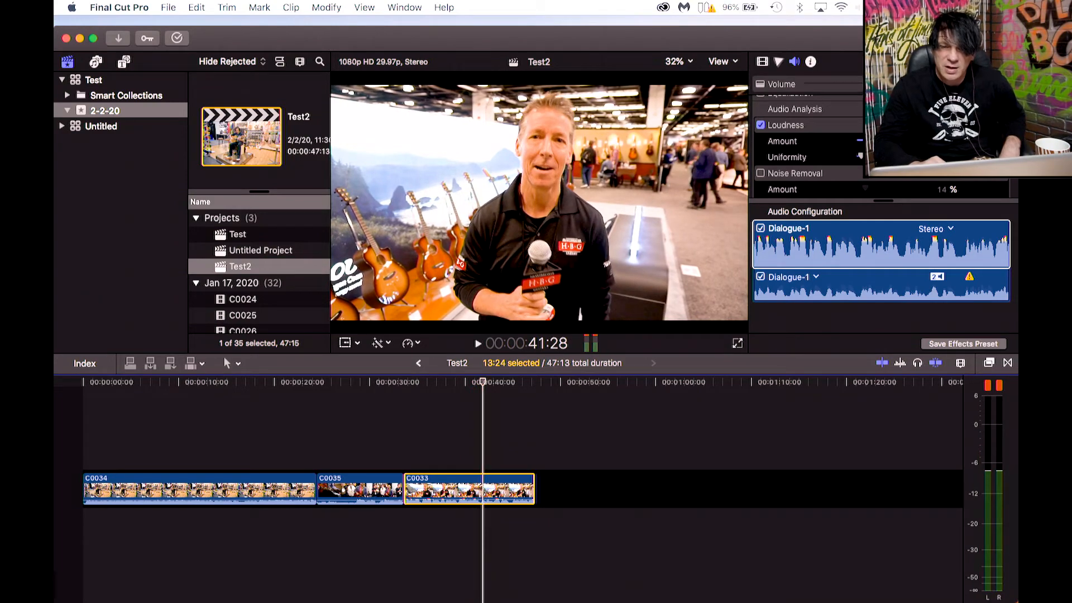
# Enable the Equalization enhancement for clip C0033 and play it back.
pyautogui.click(808, 248)
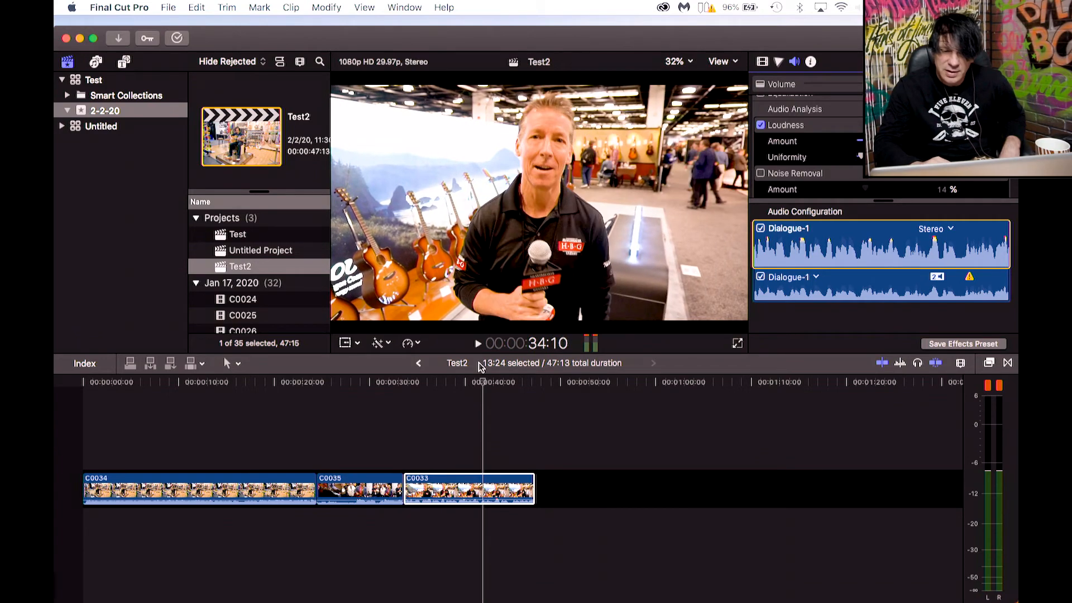
pyautogui.click(433, 391)
pyautogui.press('space')
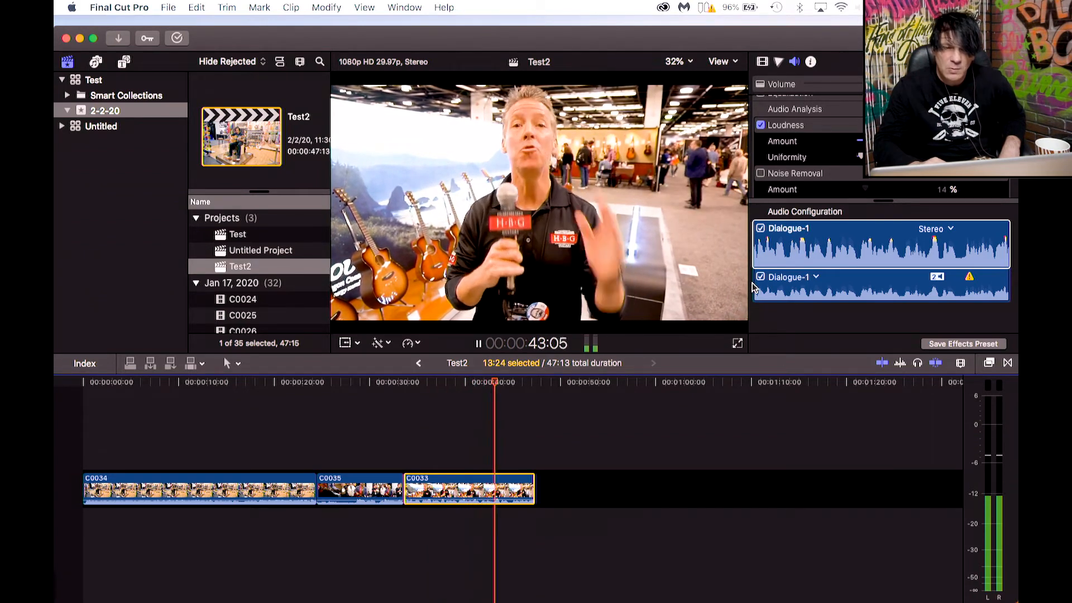
pyautogui.click(836, 258)
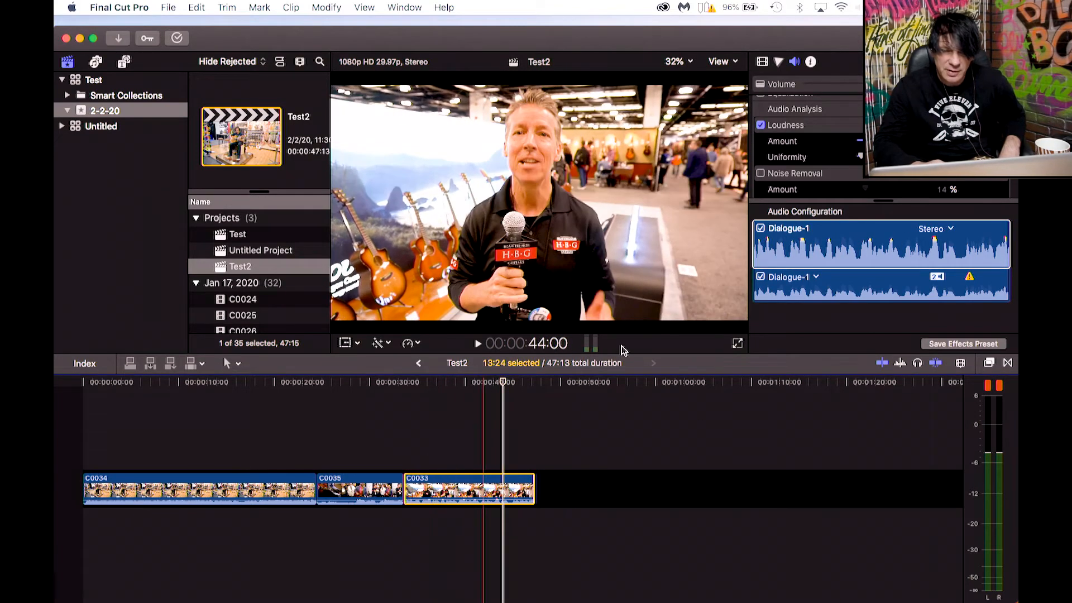
pyautogui.scroll(3, 843, 195)
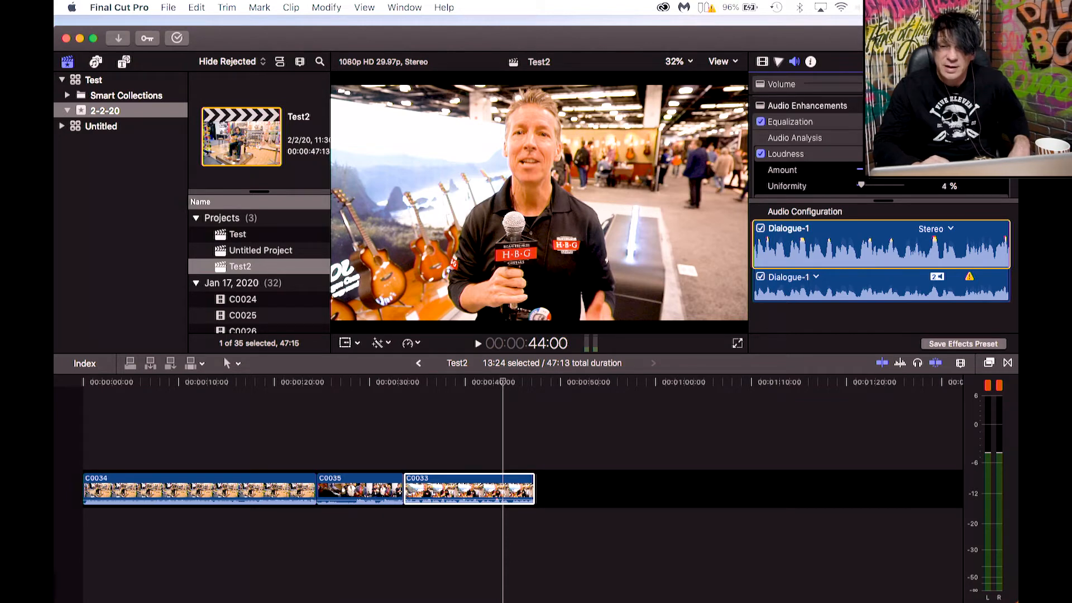
# Open the clip's graphic equalizer and set the 2 kHz band to about -0.5 dB and the 4 kHz band to about -1 dB.
pyautogui.click(954, 122)
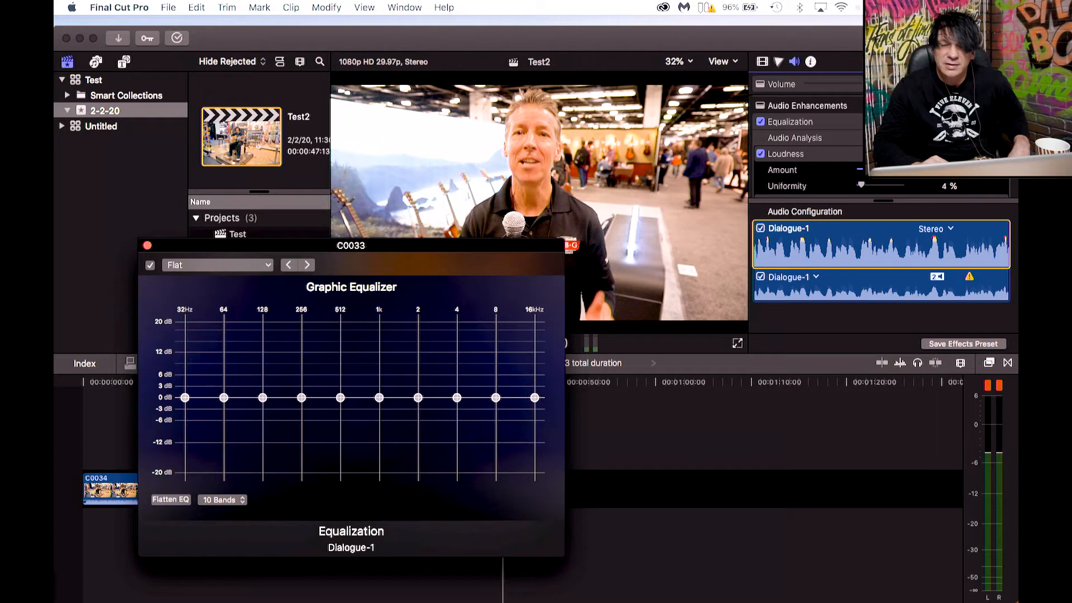
pyautogui.moveTo(419, 397)
pyautogui.mouseDown()
pyautogui.moveTo(419, 371)
pyautogui.moveTo(418, 386)
pyautogui.mouseUp()
pyautogui.moveTo(415, 257); pyautogui.dragTo(645, 113)
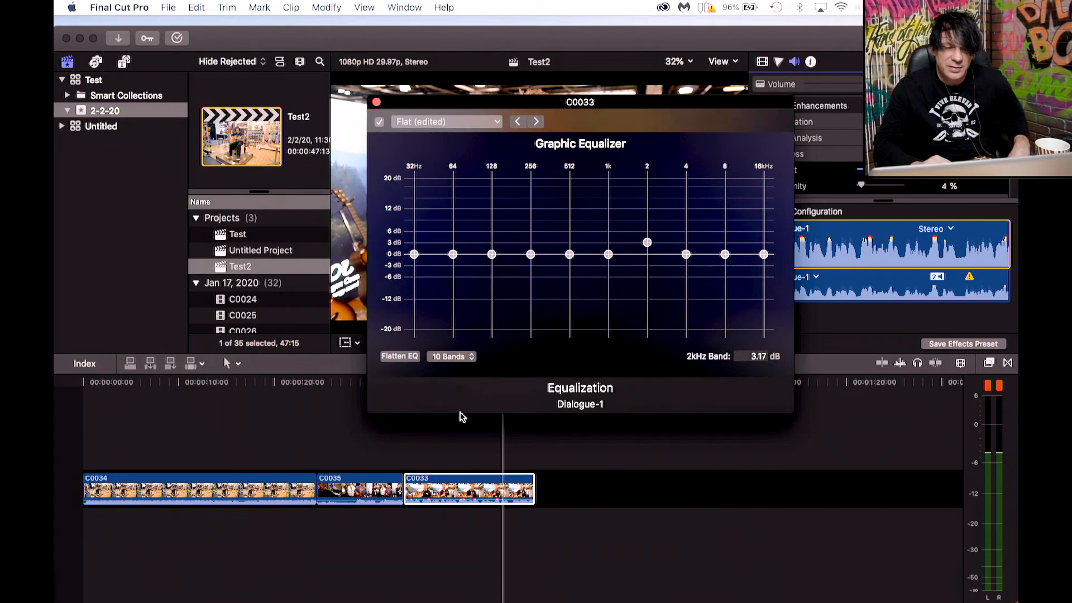
pyautogui.click(450, 430)
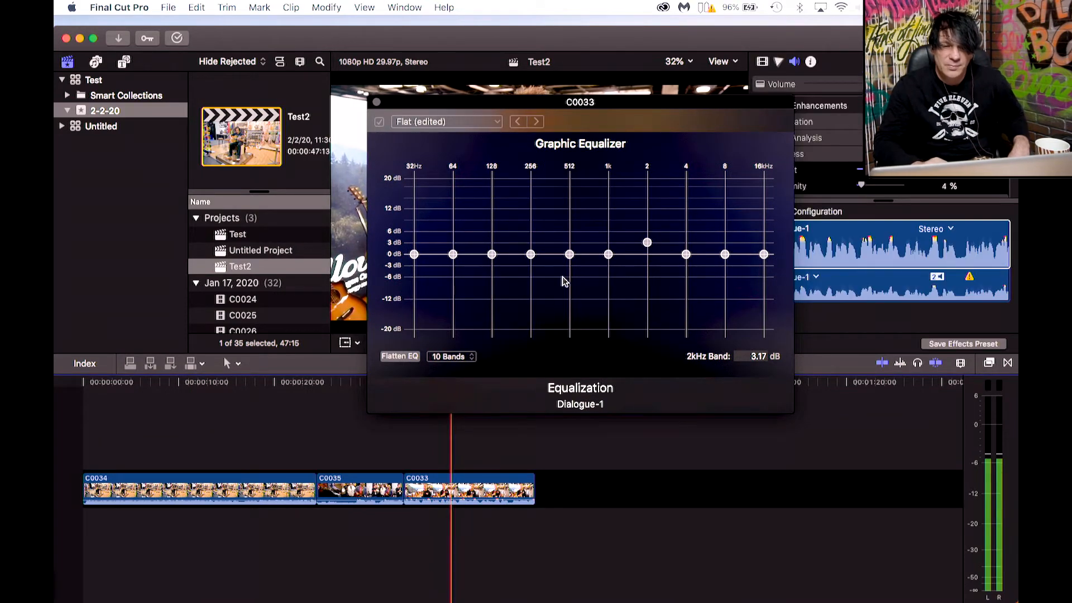
pyautogui.moveTo(647, 242); pyautogui.dragTo(682, 260)
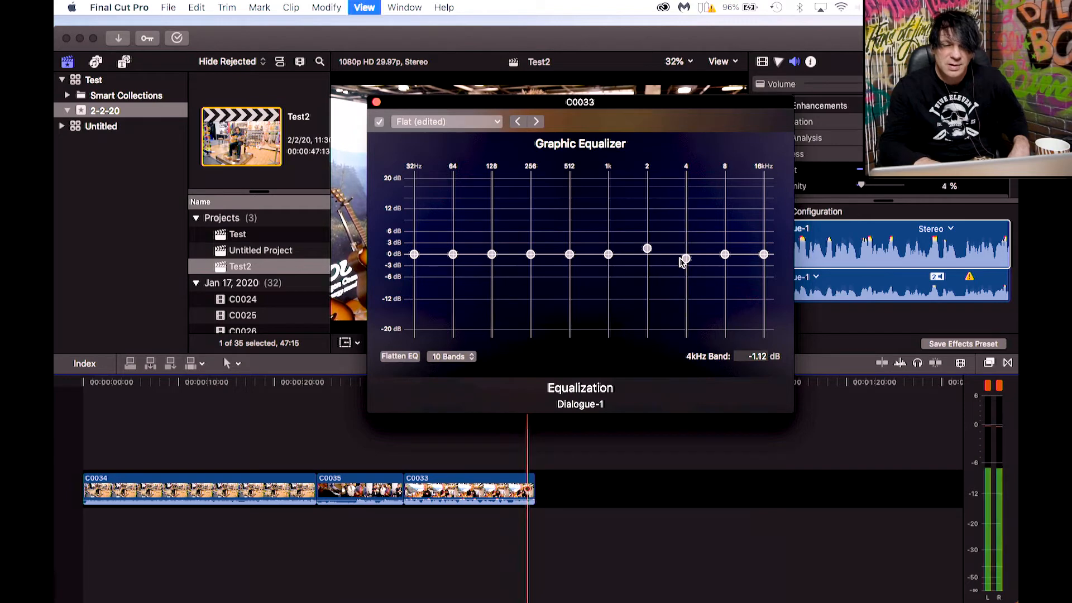
pyautogui.moveTo(648, 250); pyautogui.dragTo(647, 256)
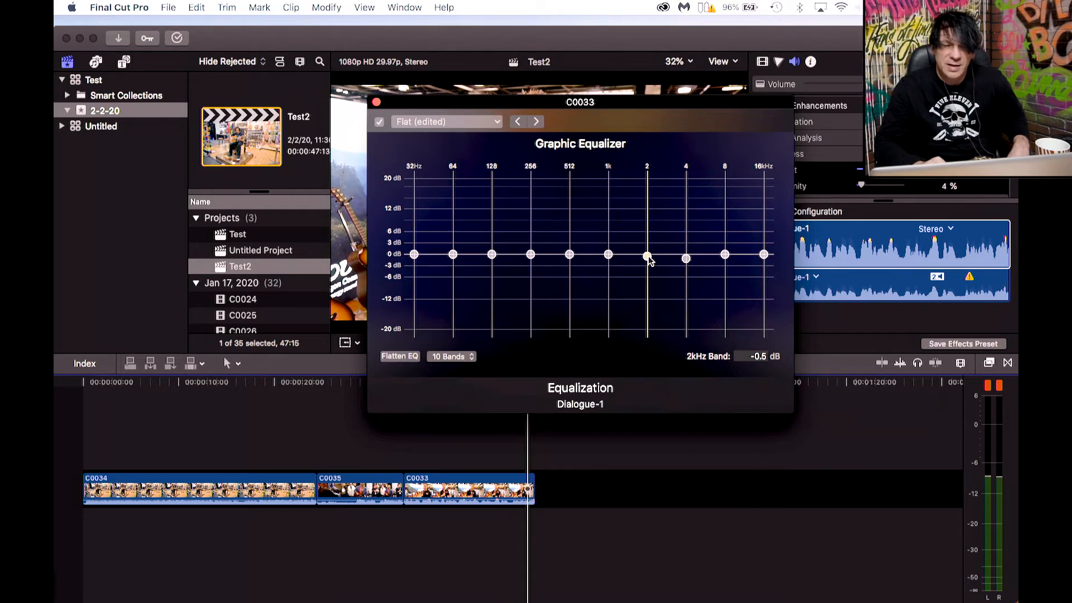
# Apply the Voice Enhance equalizer preset and play clip C0033 to hear it.
pyautogui.click(497, 123)
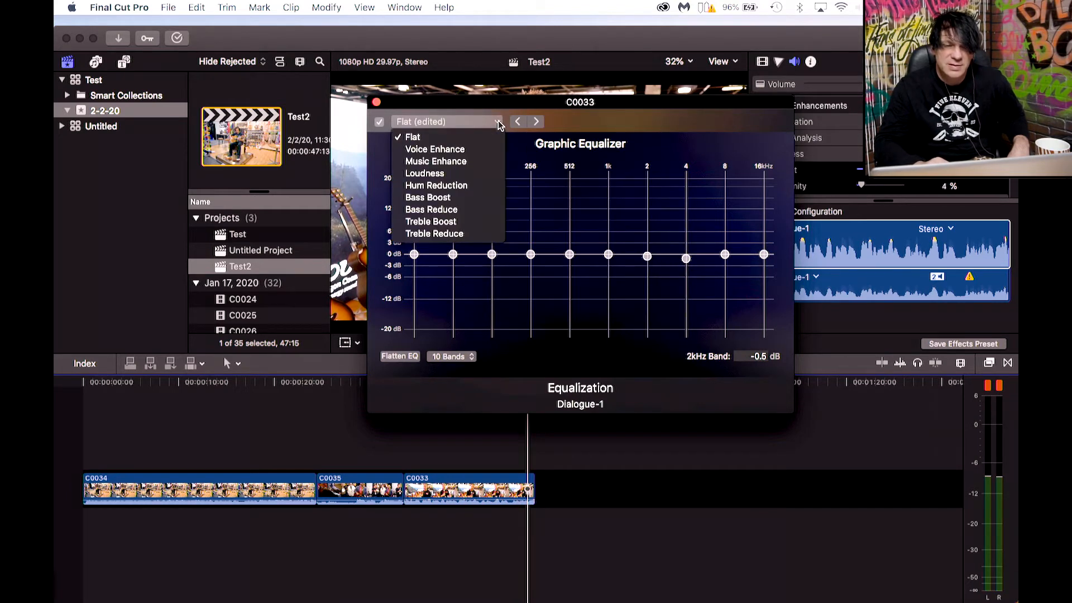
pyautogui.click(451, 150)
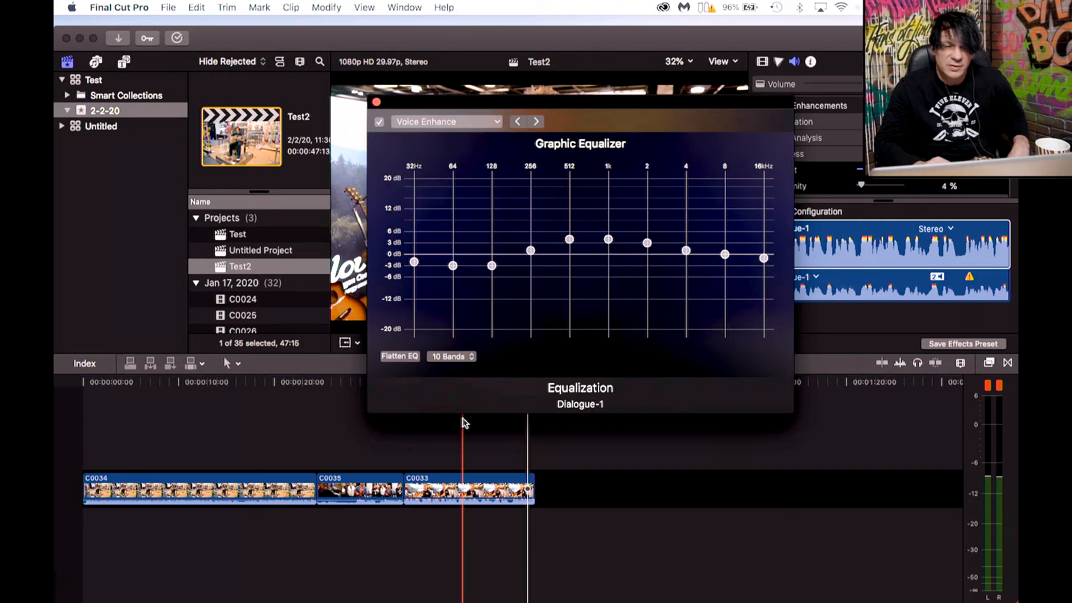
pyautogui.click(454, 423)
pyautogui.press('space')
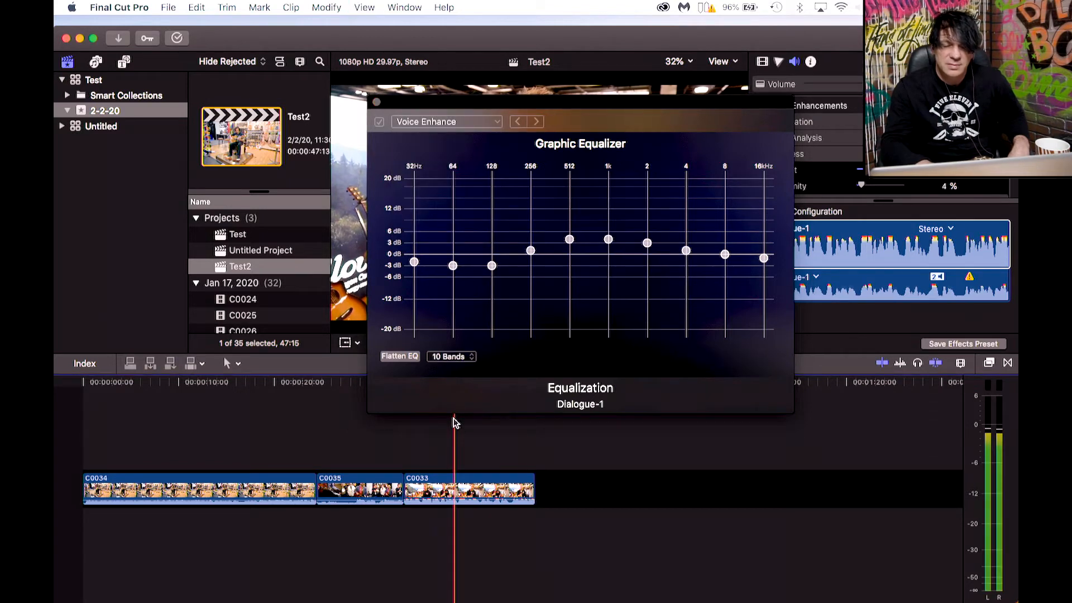
# Apply the Bass Boost equalizer preset and close the equalizer window.
pyautogui.click(498, 128)
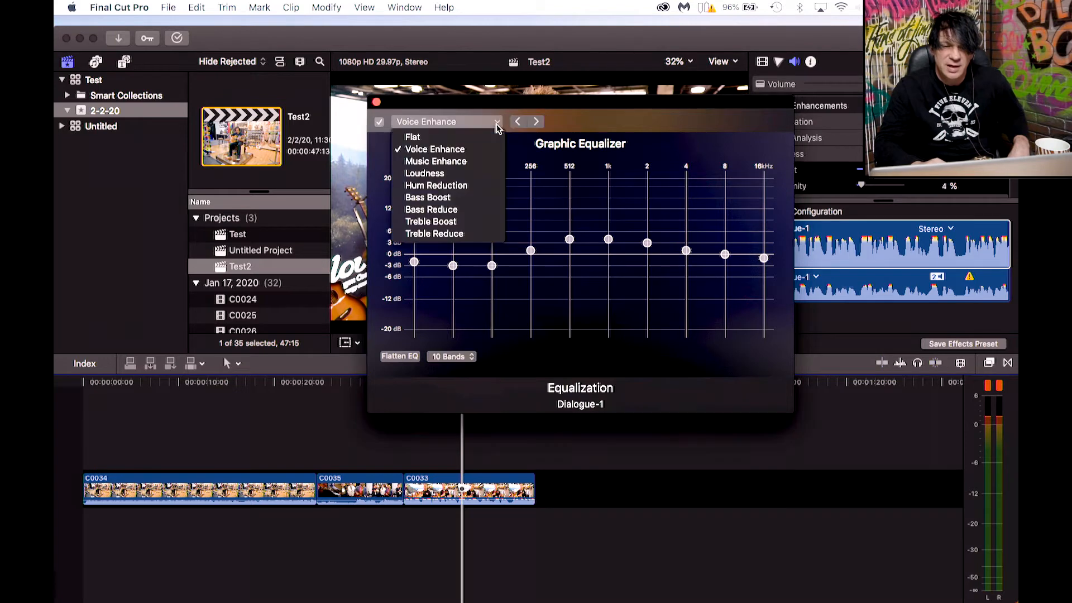
pyautogui.click(441, 199)
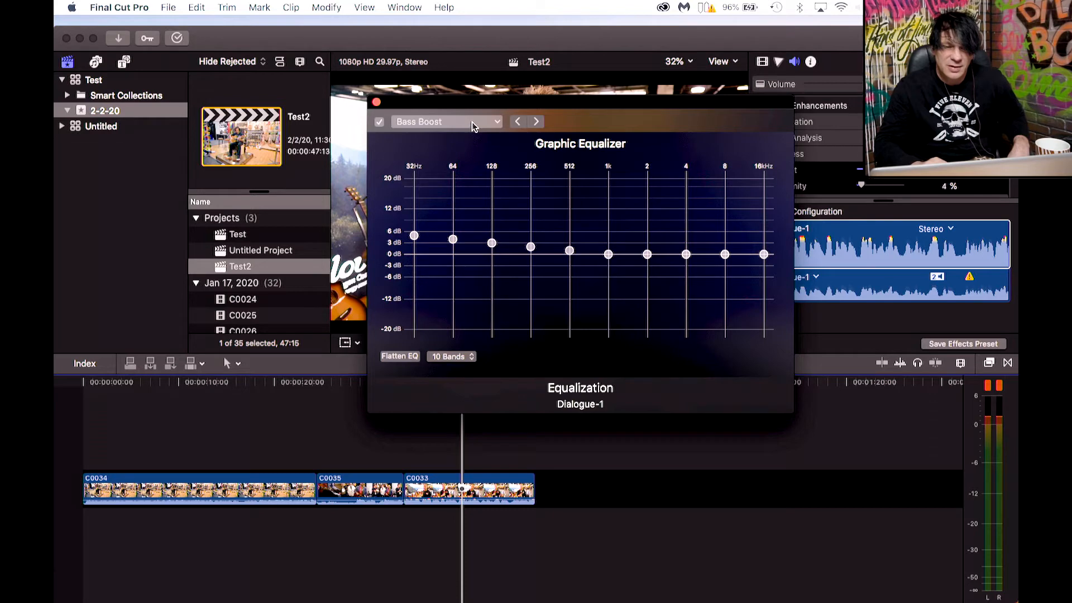
pyautogui.click(377, 103)
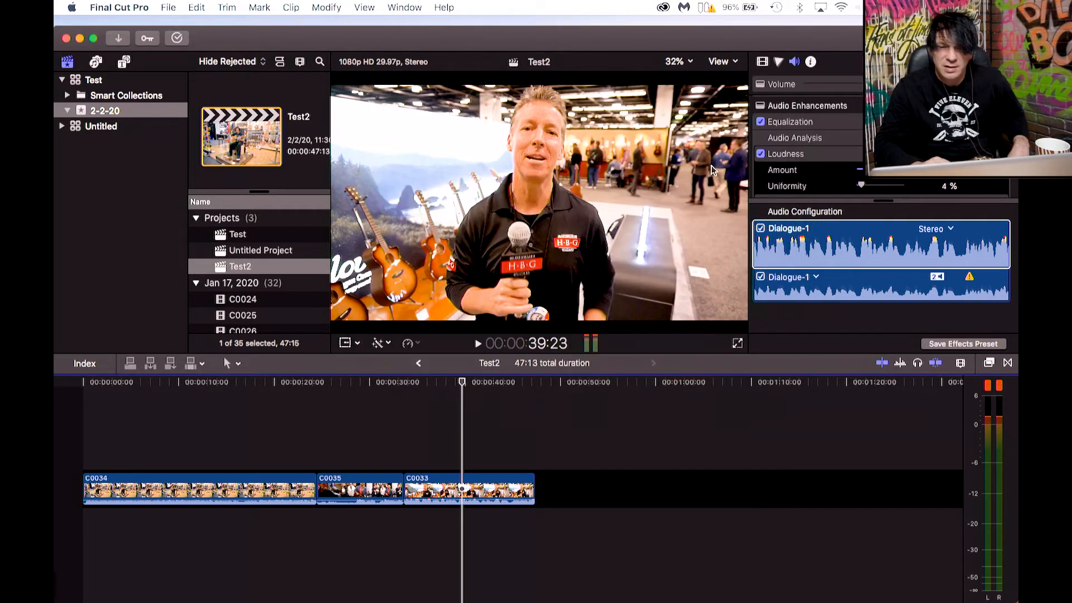
# Turn off the Equalization enhancement and play clip C0033 to compare the sound.
pyautogui.click(761, 124)
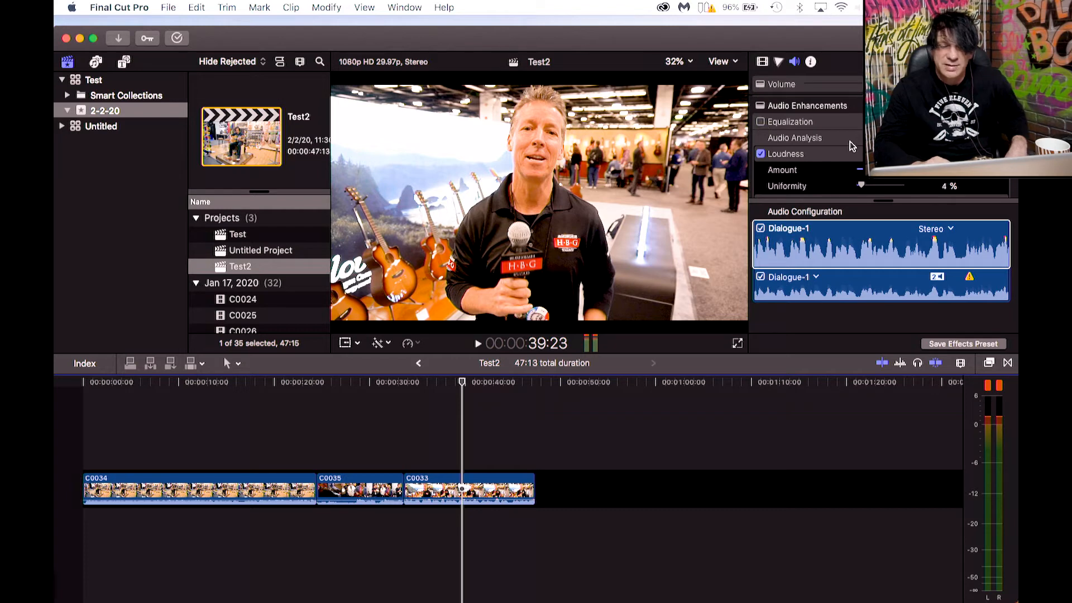
pyautogui.scroll(-1, 854, 156)
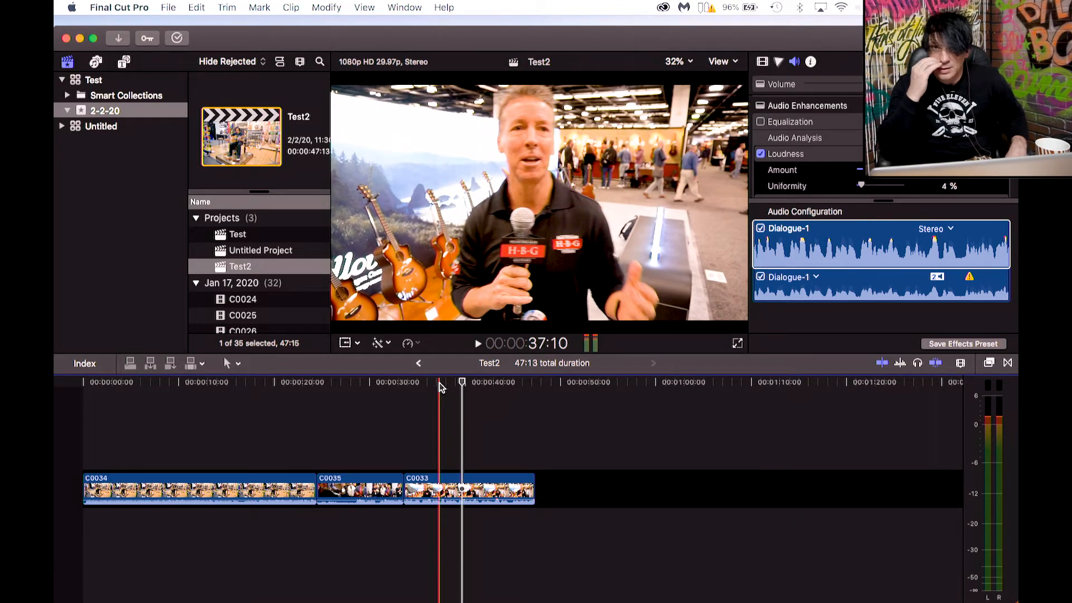
pyautogui.press('space')
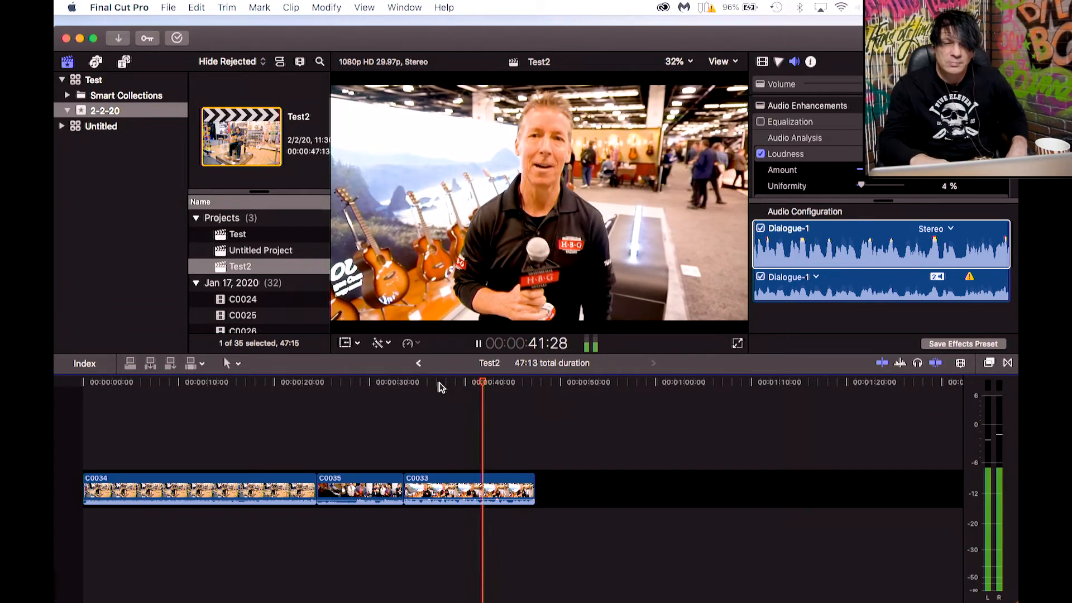
pyautogui.press('space')
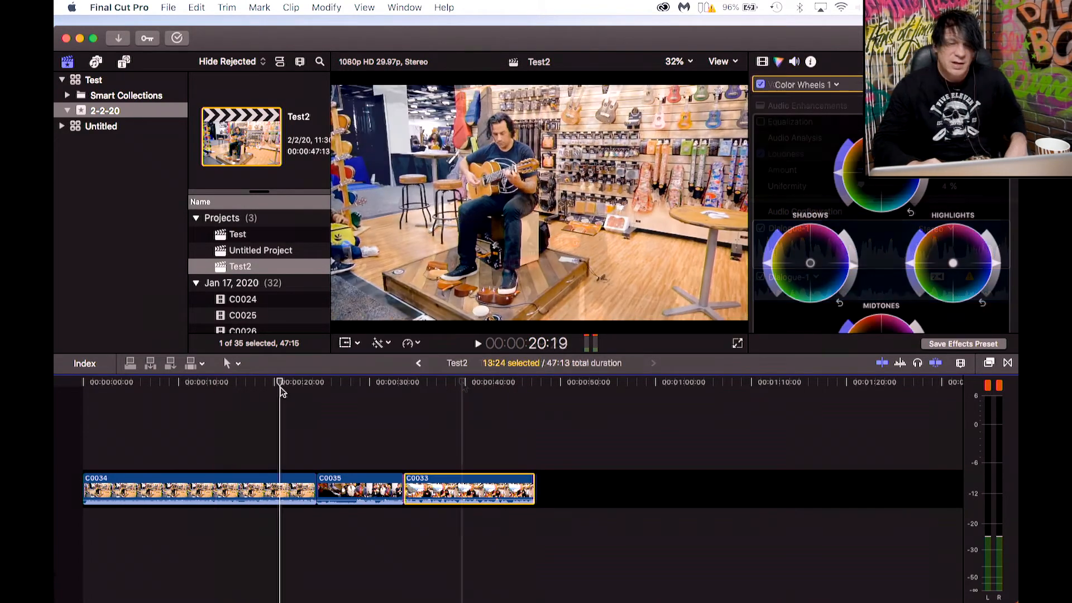
# Scrub and play back through clips C0034 and C0035 in the timeline.
pyautogui.moveTo(280, 386); pyautogui.dragTo(285, 396)
pyautogui.press('space')
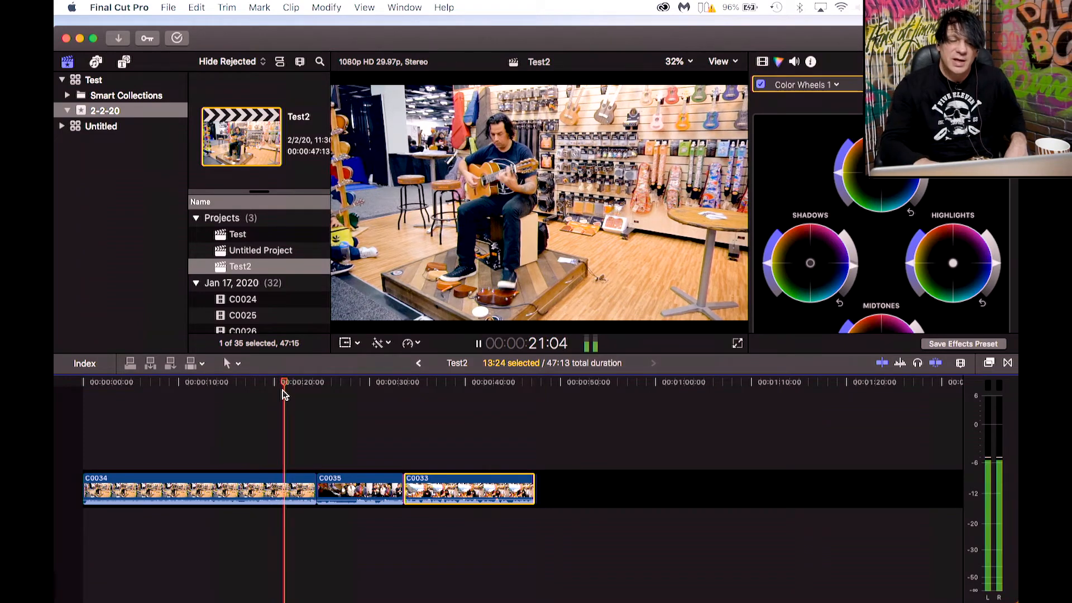
pyautogui.press('space')
pyautogui.moveTo(285, 394); pyautogui.dragTo(306, 386)
pyautogui.press('space')
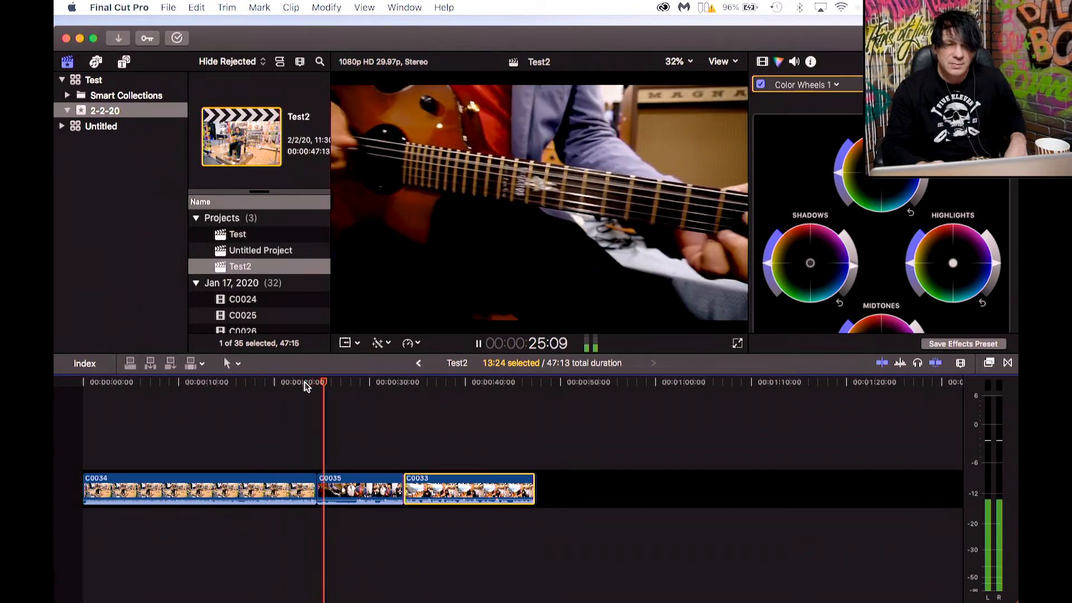
pyautogui.press('space')
pyautogui.click(306, 387)
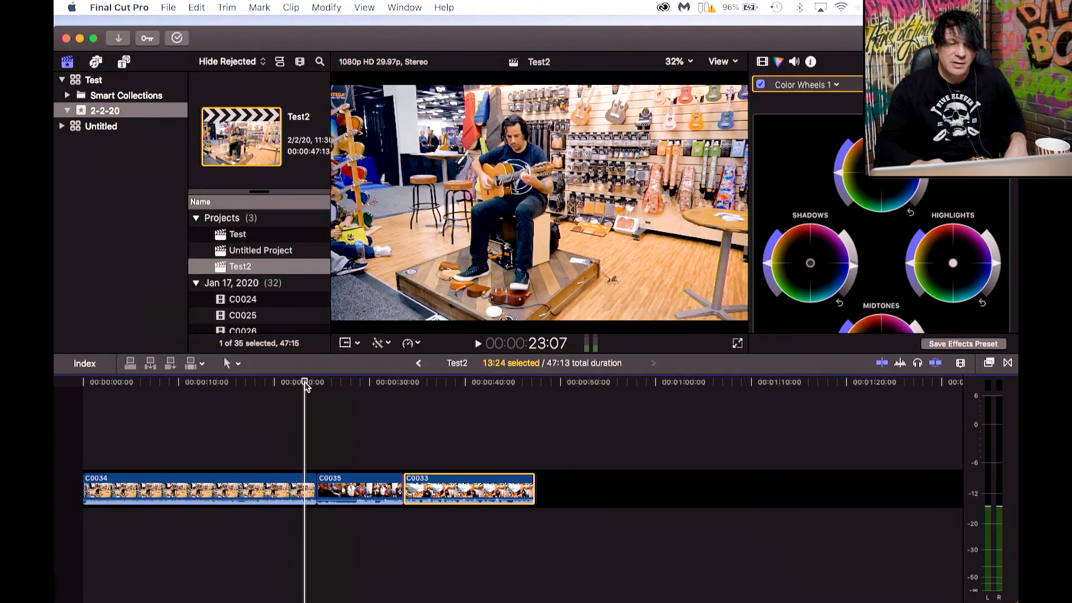
pyautogui.press('space')
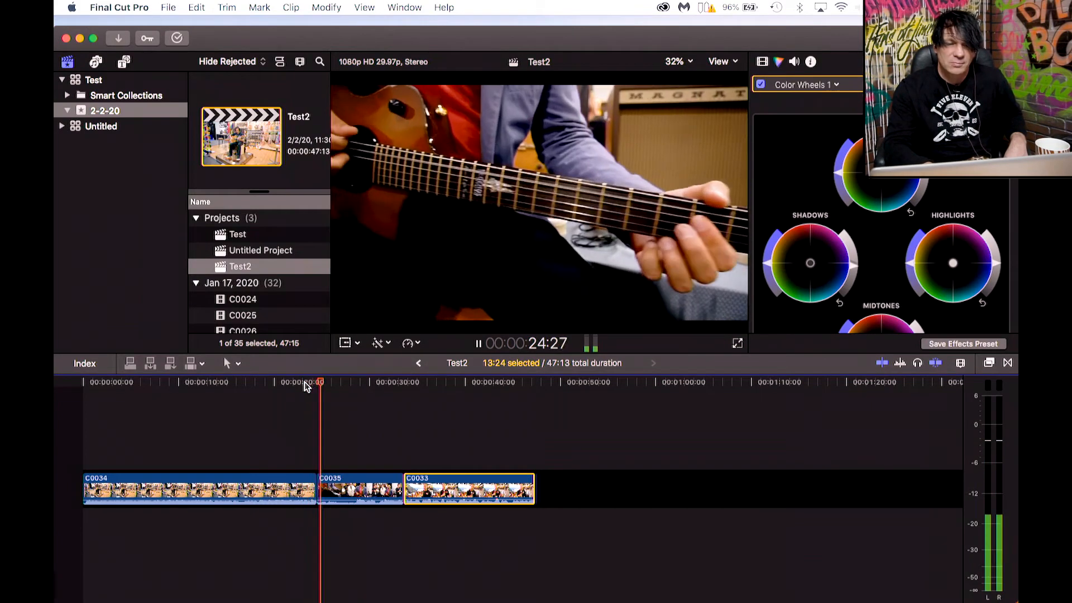
pyautogui.press('space')
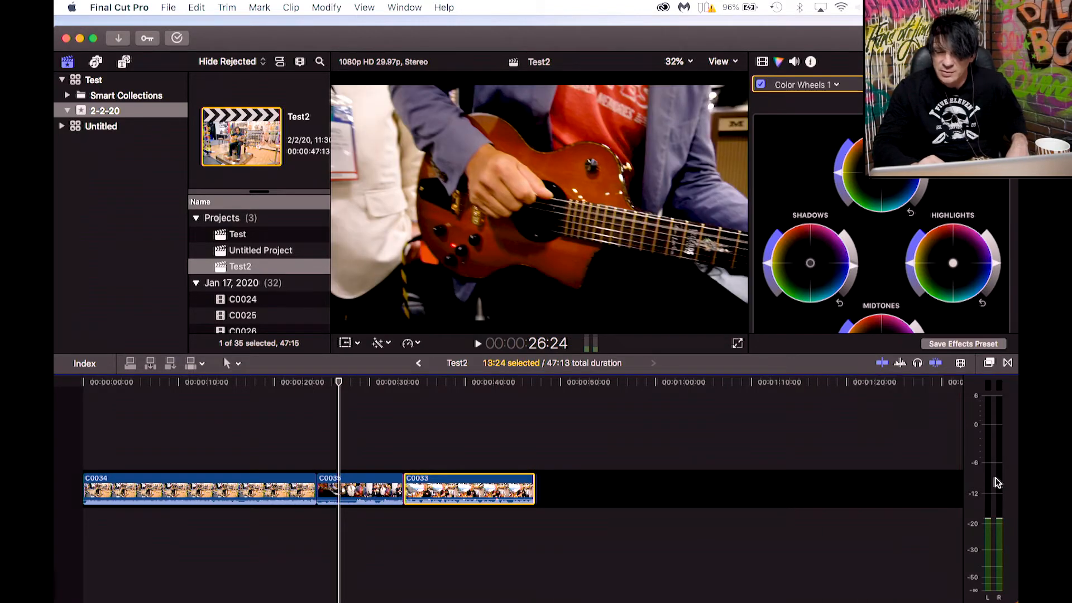
# Open the Transitions browser and look through its Lights category.
pyautogui.click(586, 345)
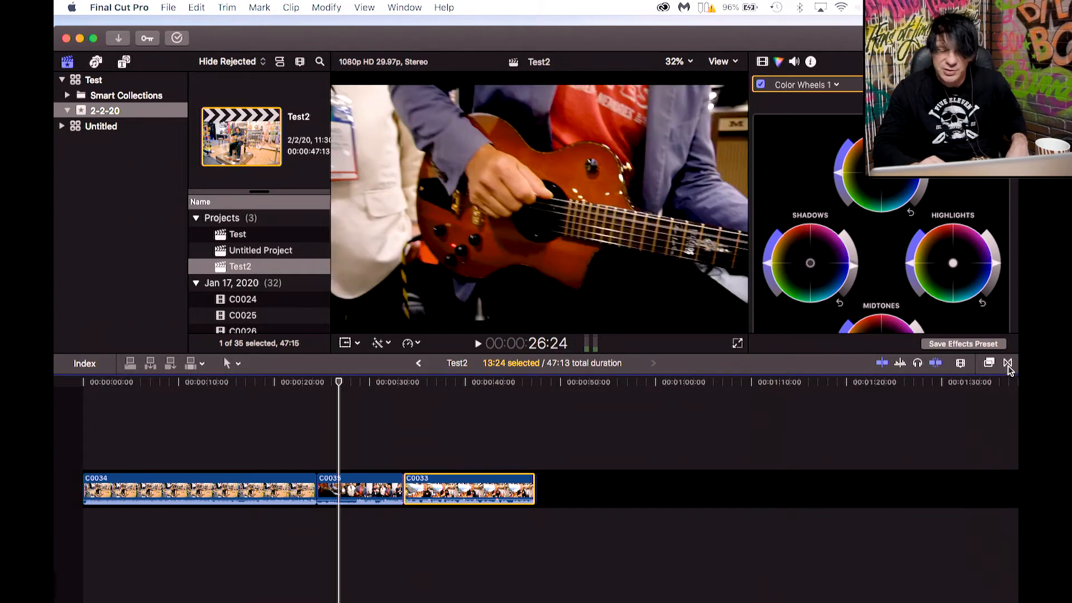
pyautogui.click(1008, 364)
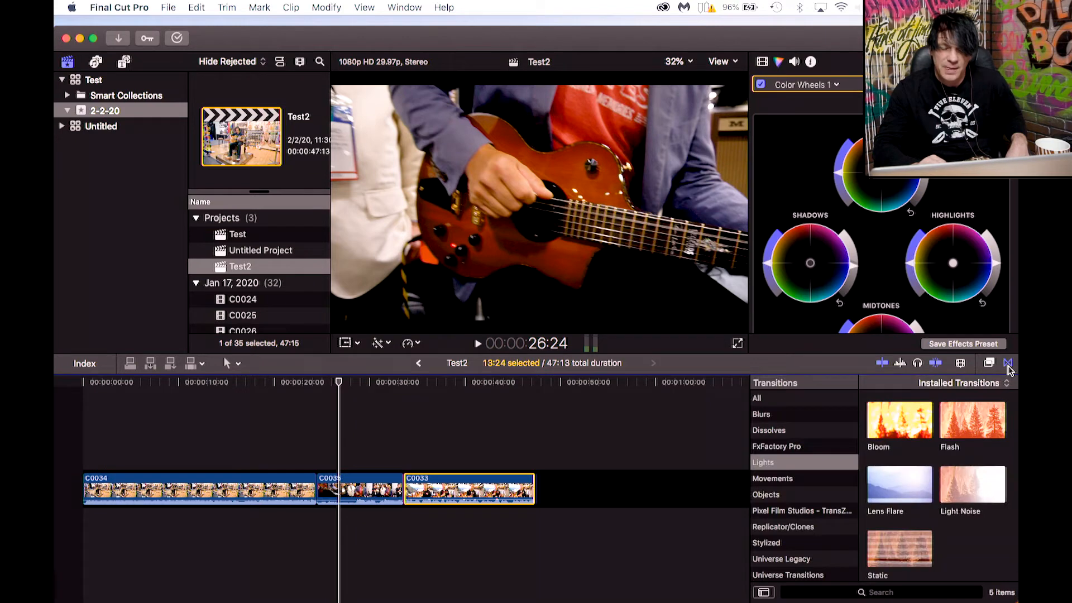
pyautogui.scroll(3, 830, 485)
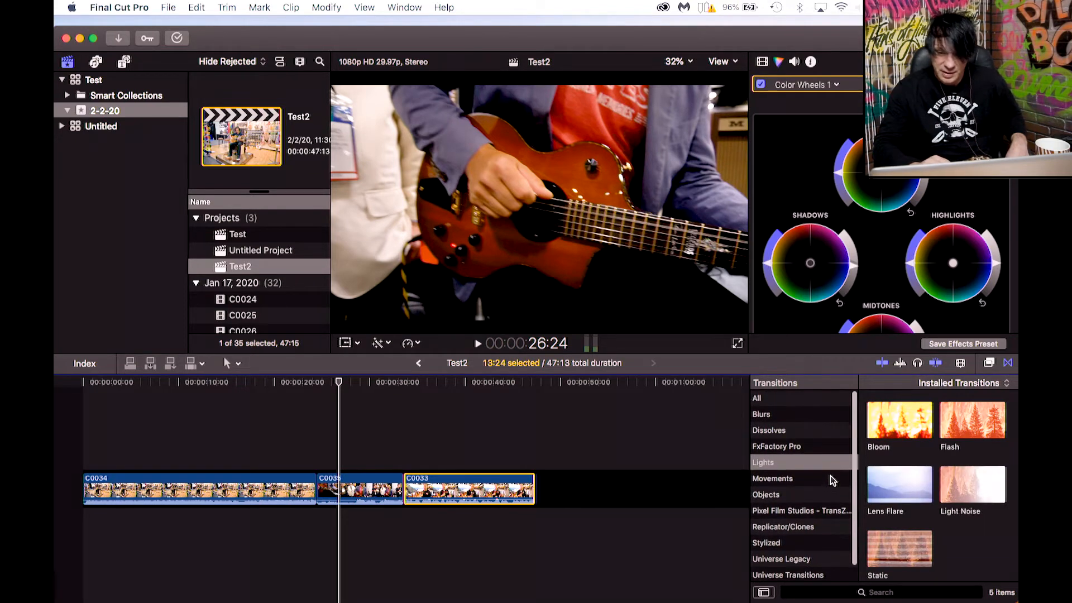
# Open the Effects browser, look through the Light category, and close the browser.
pyautogui.click(989, 364)
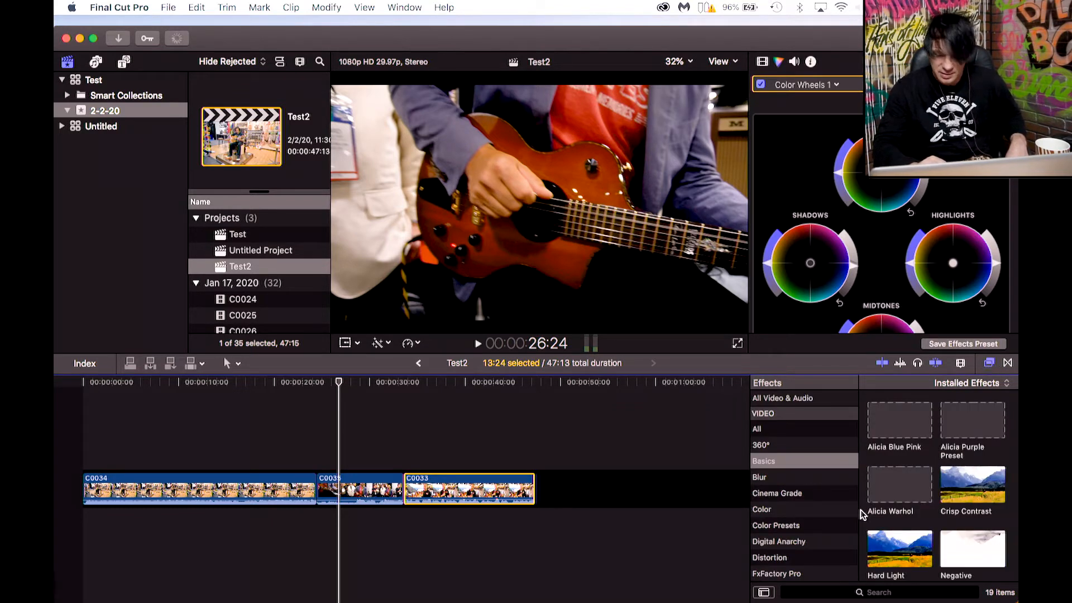
pyautogui.scroll(-5, 838, 534)
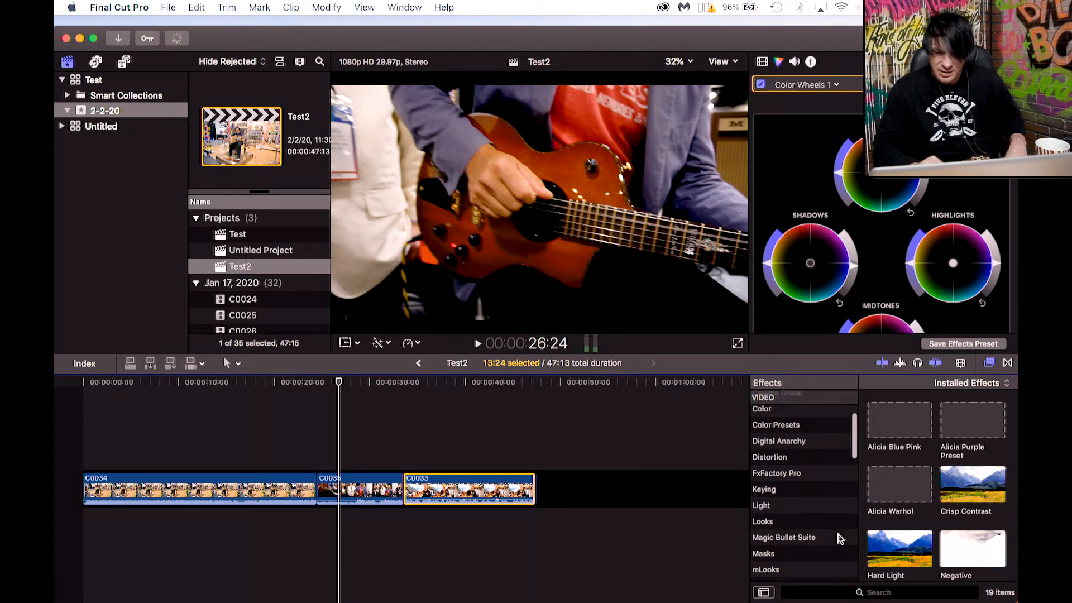
pyautogui.click(768, 485)
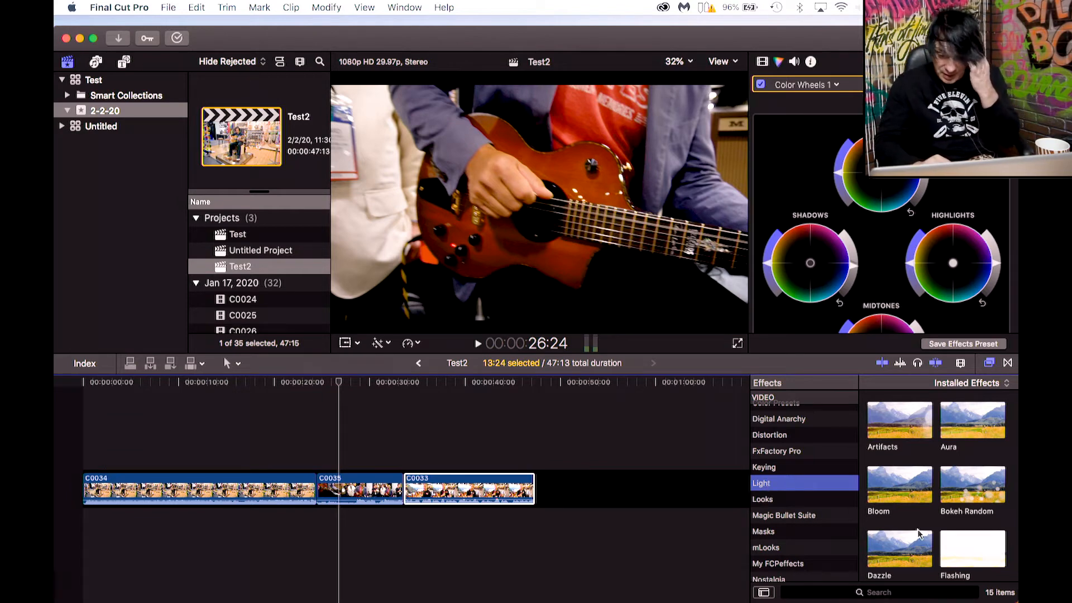
pyautogui.scroll(-5, 807, 514)
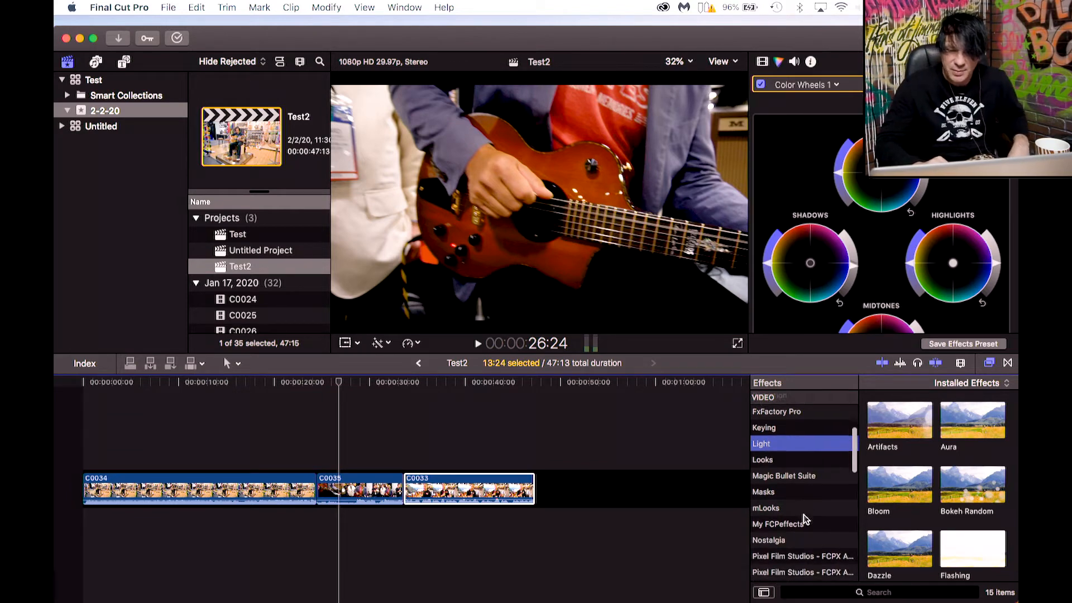
pyautogui.scroll(8, 806, 519)
pyautogui.scroll(3, 816, 441)
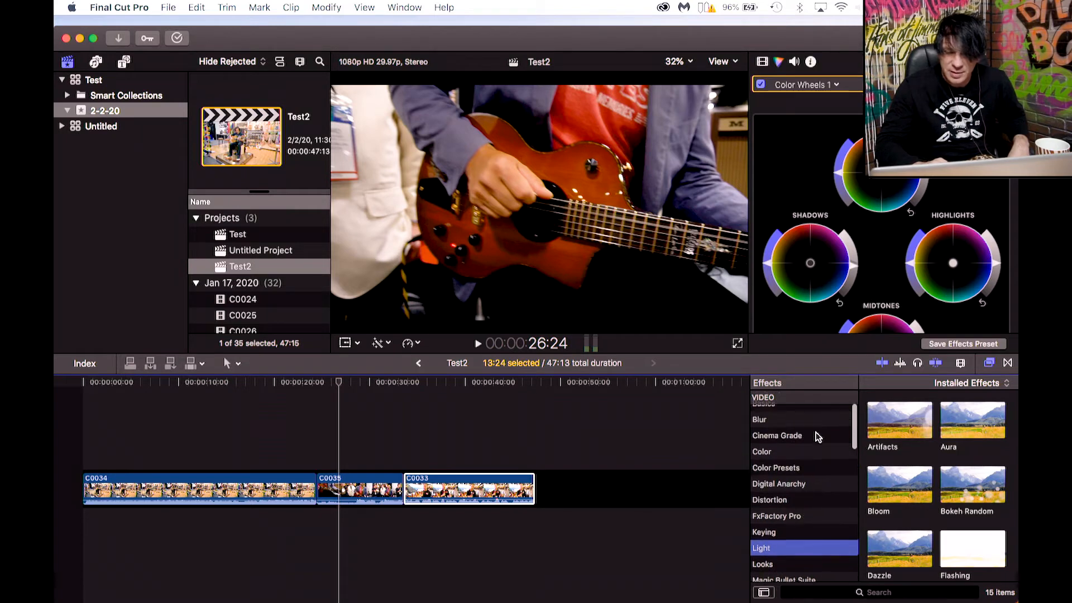
pyautogui.click(989, 364)
pyautogui.click(989, 364)
pyautogui.click(989, 364)
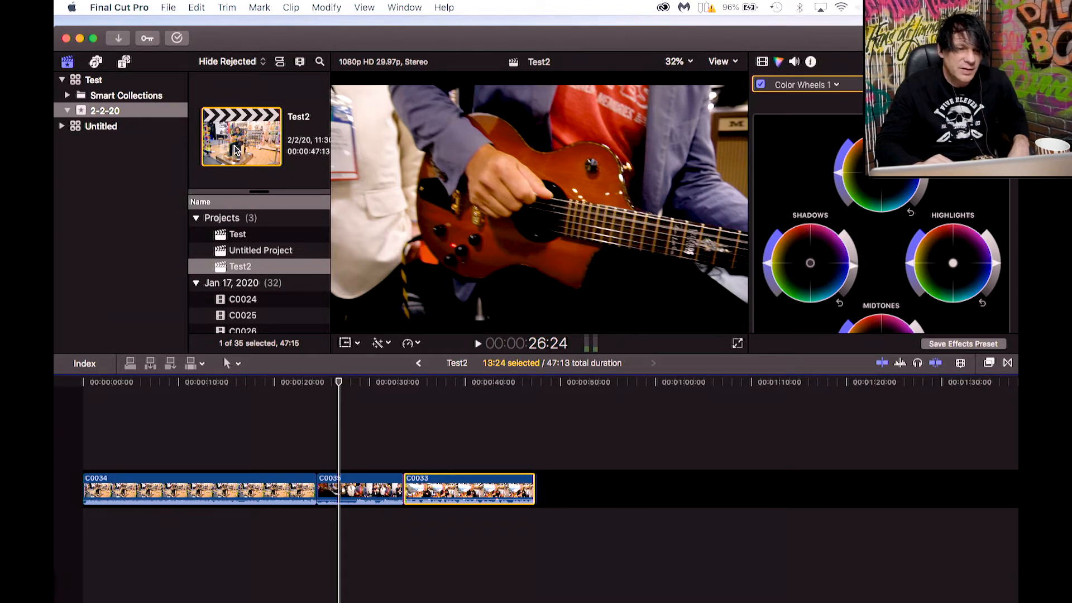
# Open the Sound Effects library and preview the Balloon Release Air sound.
pyautogui.click(69, 62)
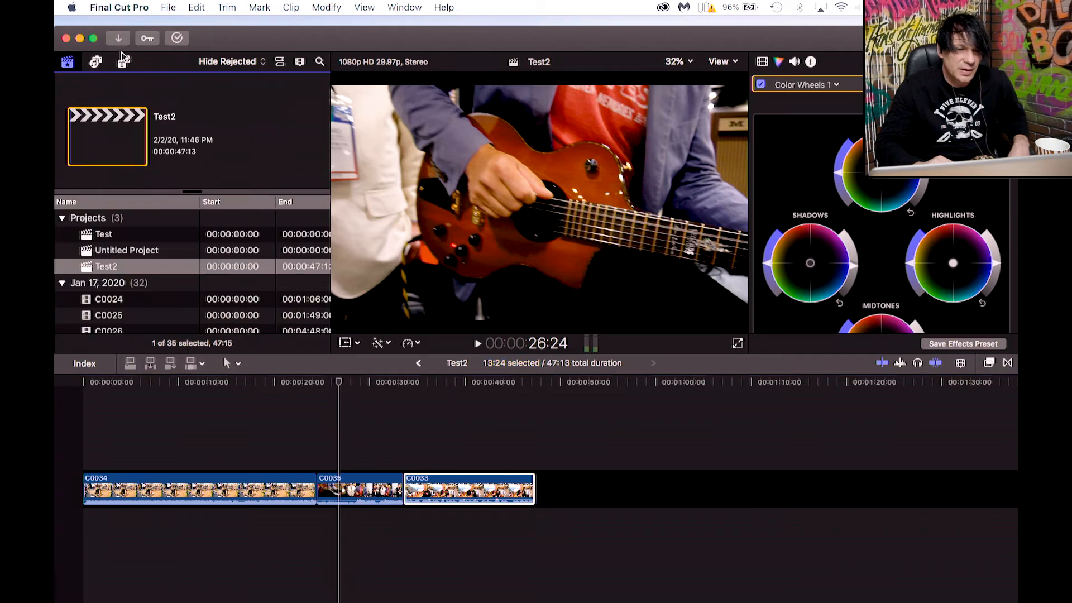
pyautogui.click(69, 63)
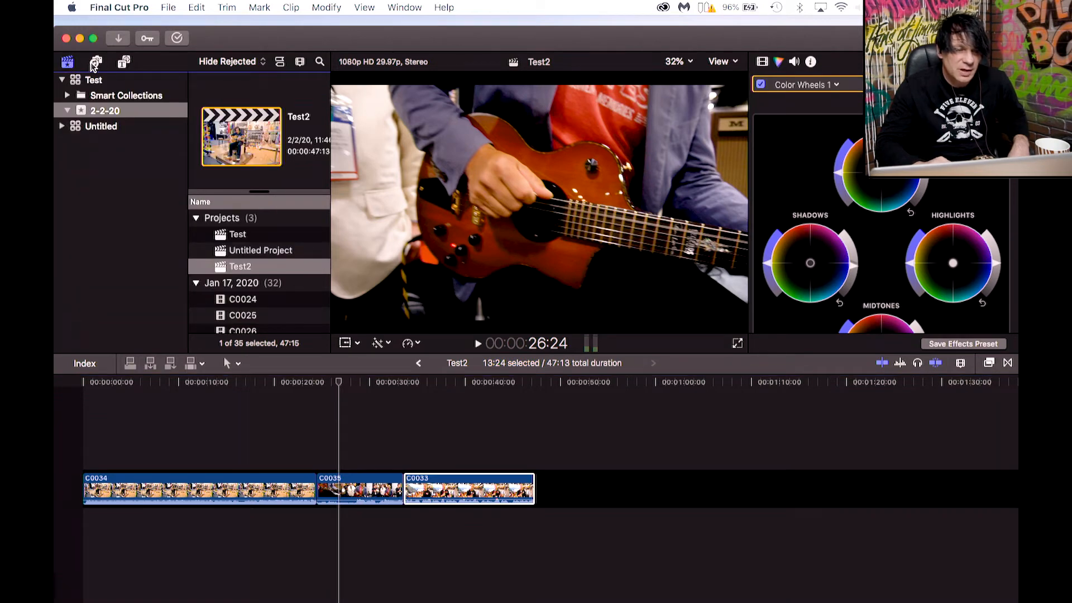
pyautogui.click(95, 62)
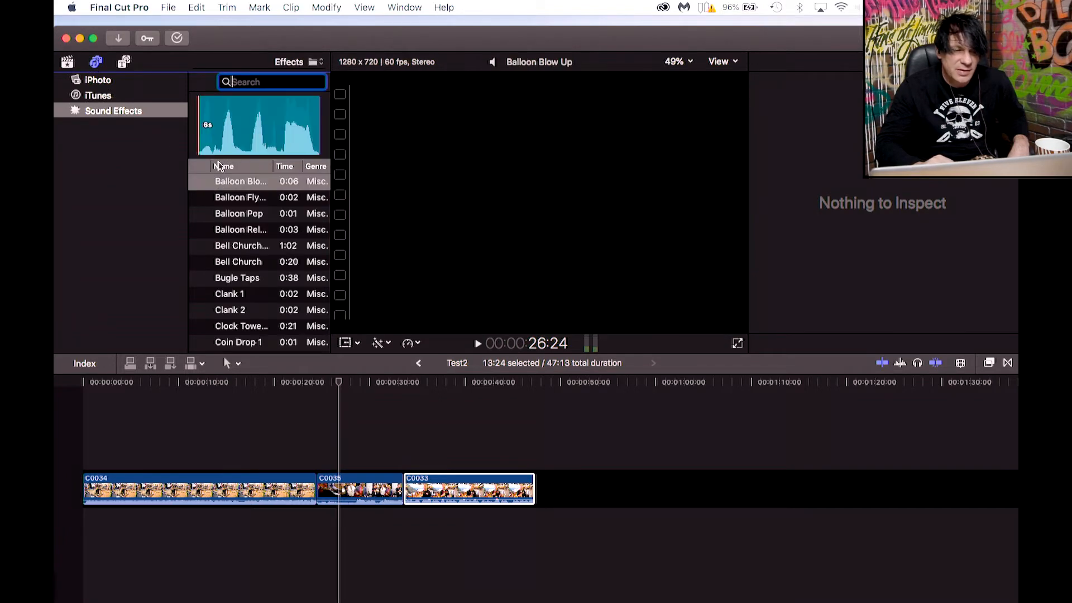
pyautogui.click(93, 113)
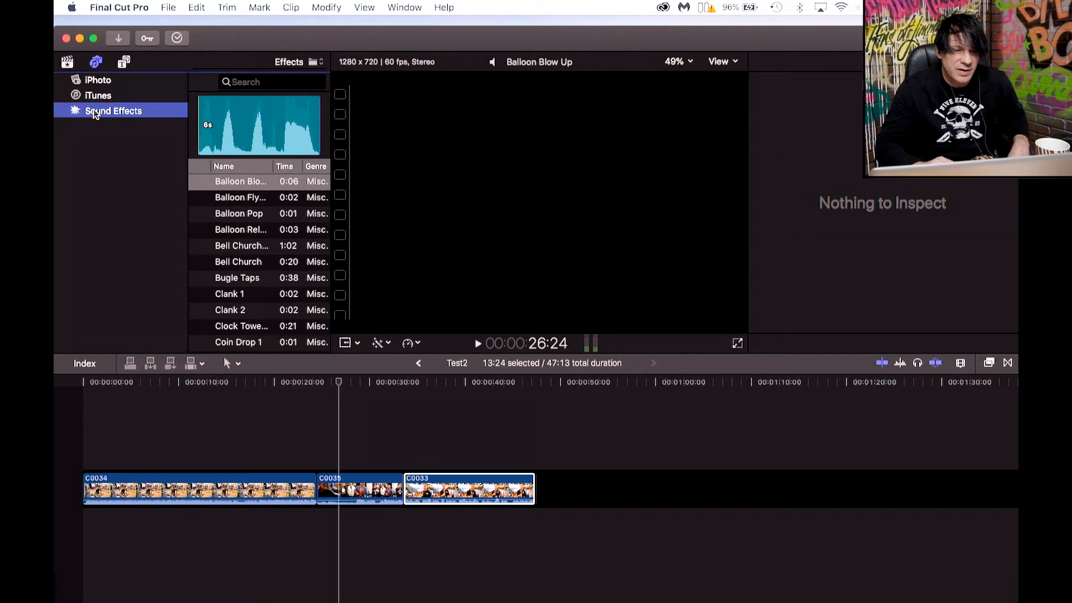
pyautogui.click(201, 231)
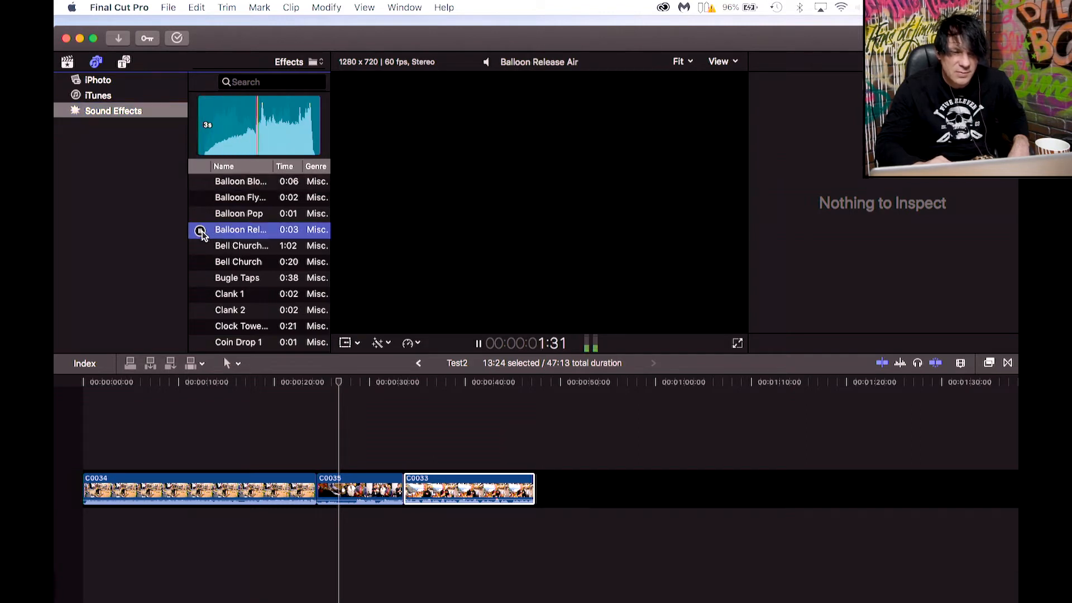
pyautogui.click(201, 231)
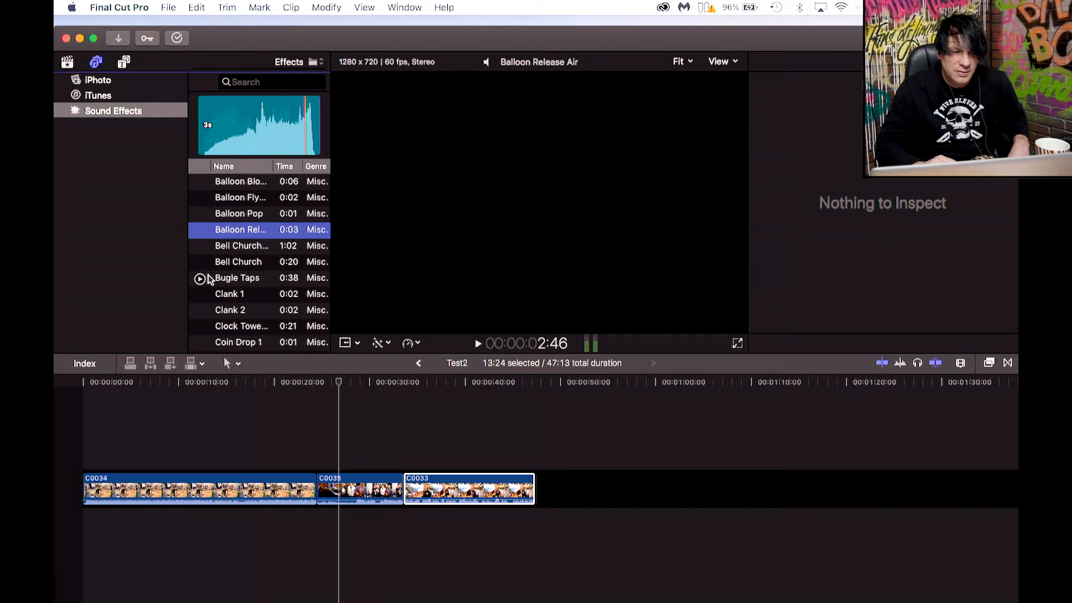
# Preview the Bugle Taps sound and browse the iTunes and iPhoto libraries before returning to Sound Effects.
pyautogui.click(201, 280)
pyautogui.click(201, 279)
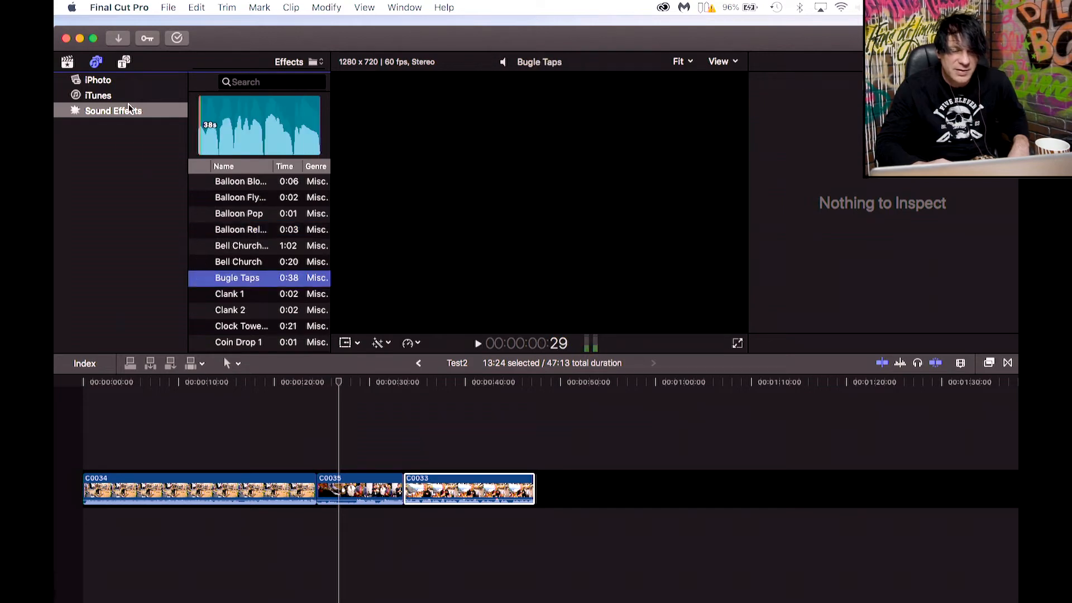
pyautogui.click(100, 97)
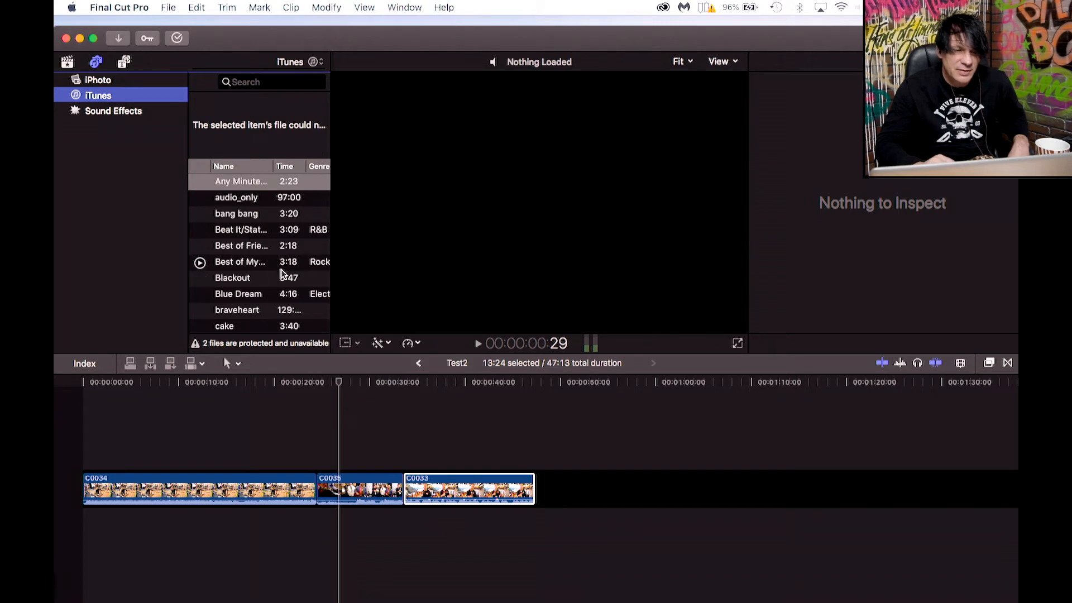
pyautogui.click(100, 82)
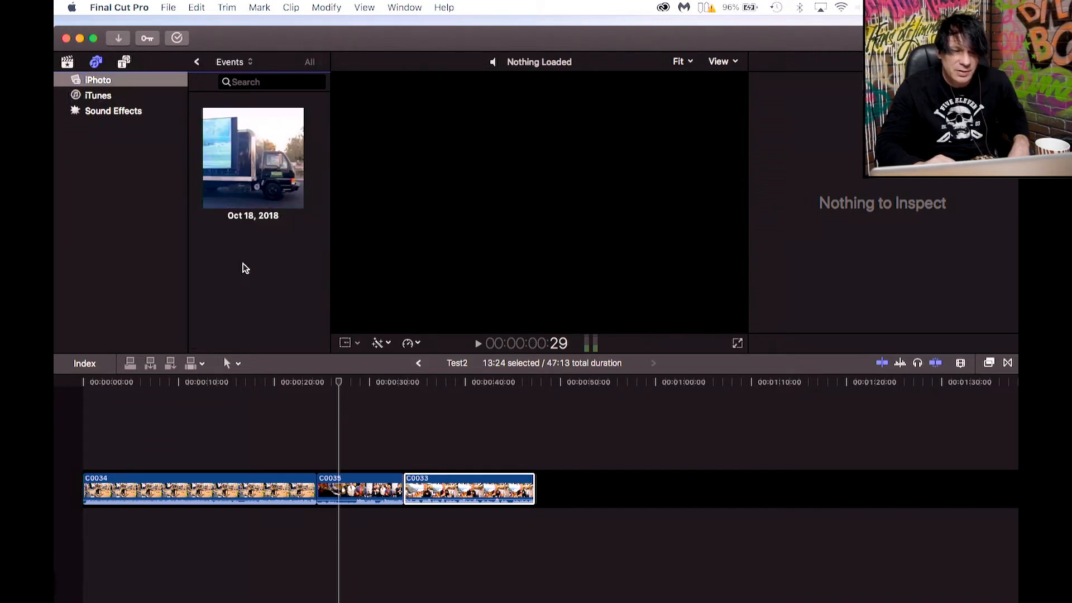
pyautogui.click(98, 115)
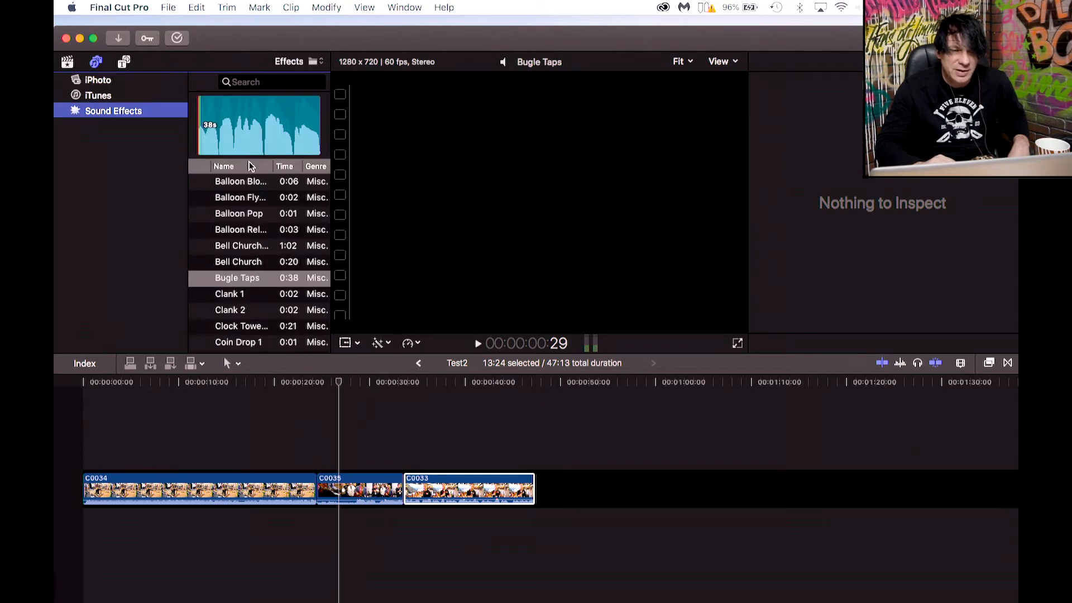
# Search the sound effects for whoos and preview Whoosh 01 through Whoosh 04.
pyautogui.click(249, 81)
pyautogui.write('whoos')
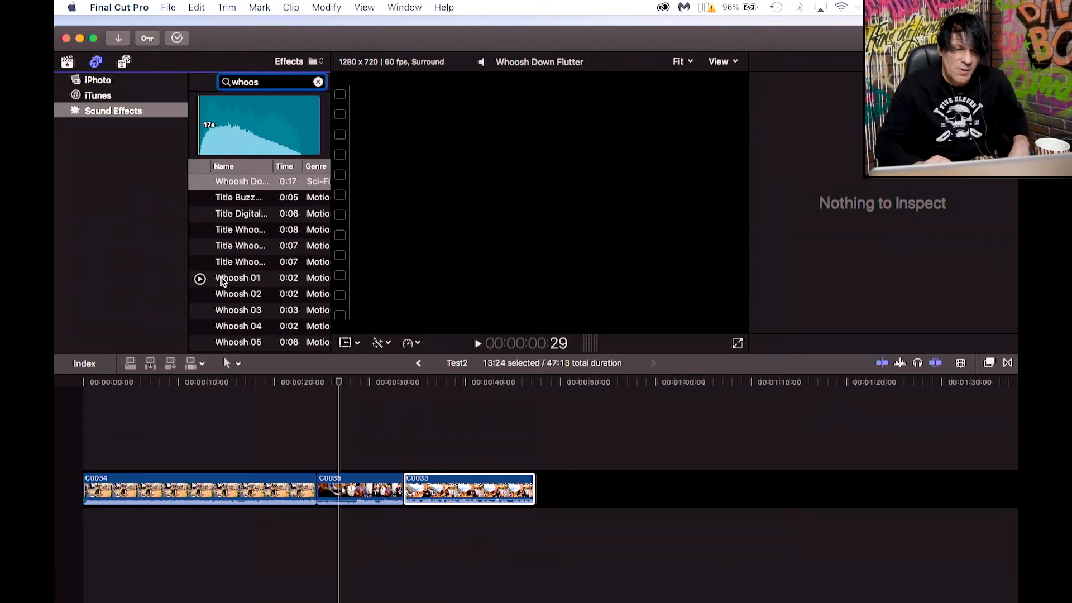
pyautogui.click(201, 280)
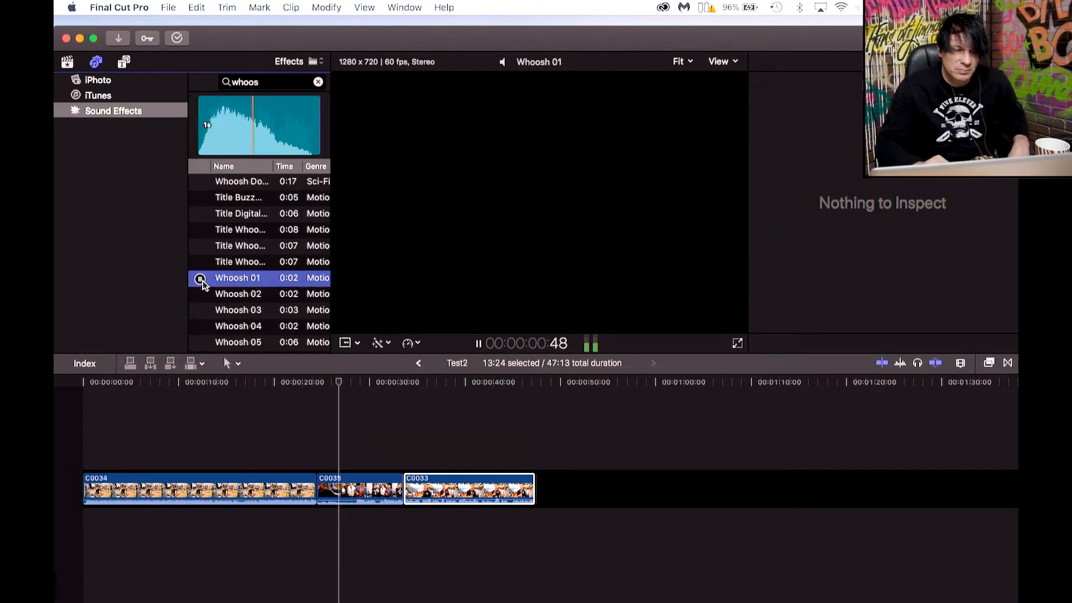
pyautogui.click(200, 296)
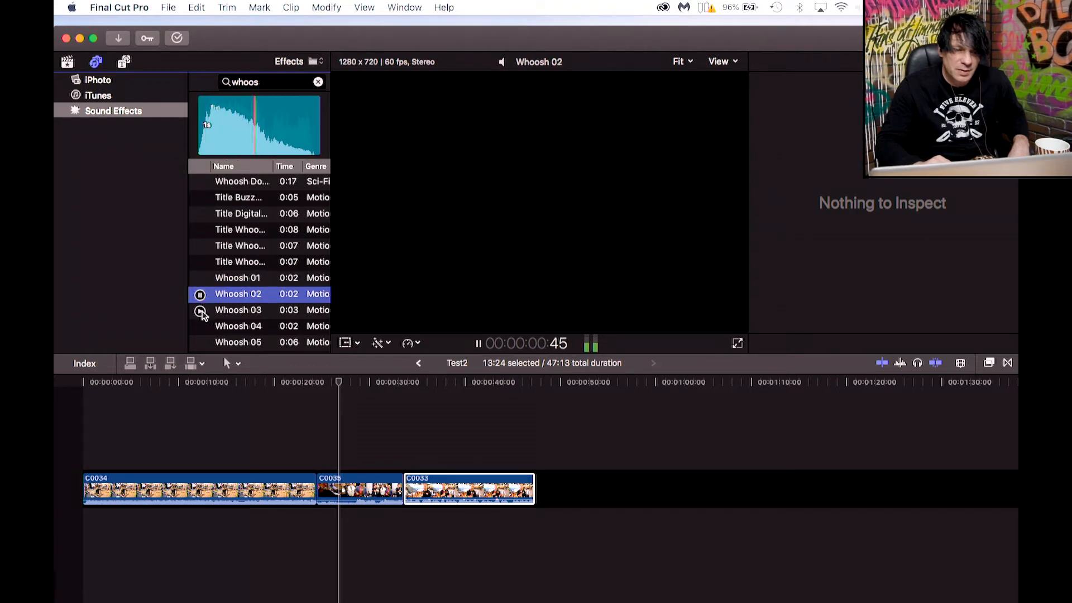
pyautogui.click(199, 312)
pyautogui.click(200, 327)
pyautogui.scroll(-2, 201, 329)
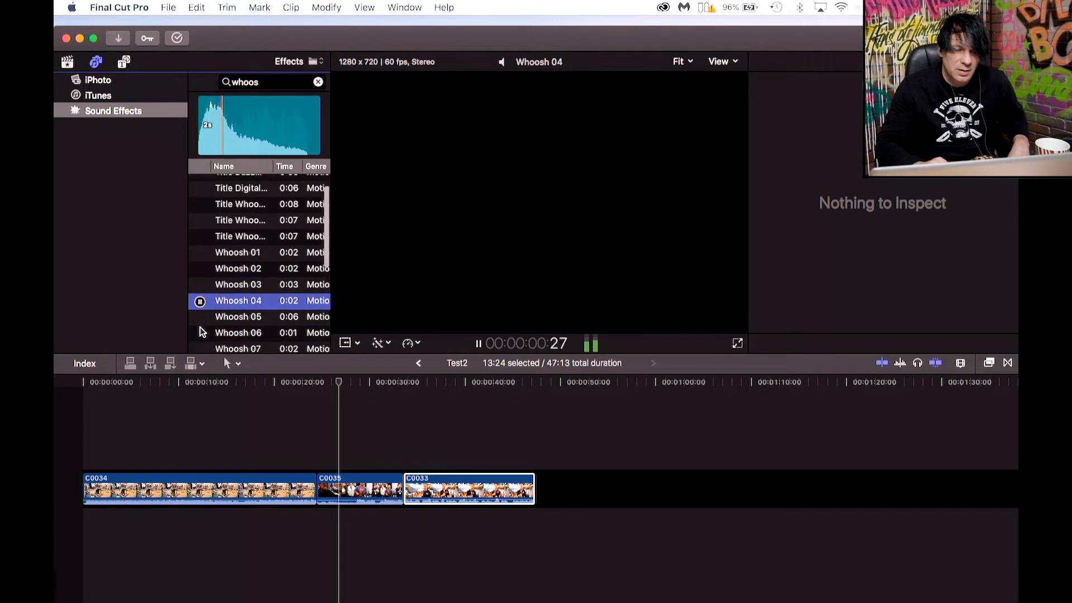
# Open the Titles browser and append the Trailer credits title after clip C0033.
pyautogui.click(124, 62)
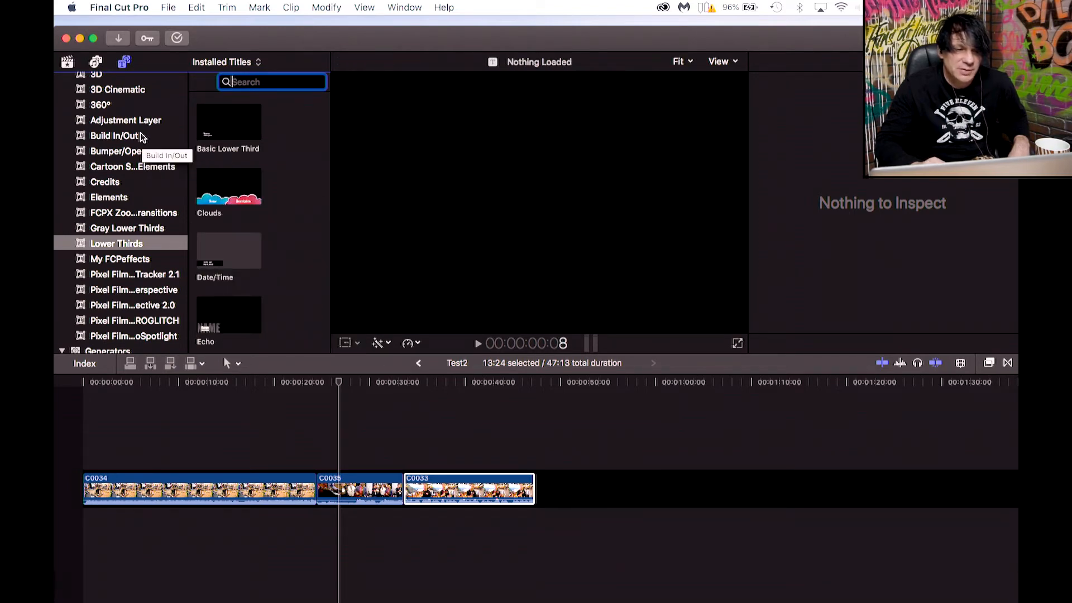
pyautogui.scroll(2, 113, 132)
pyautogui.click(111, 144)
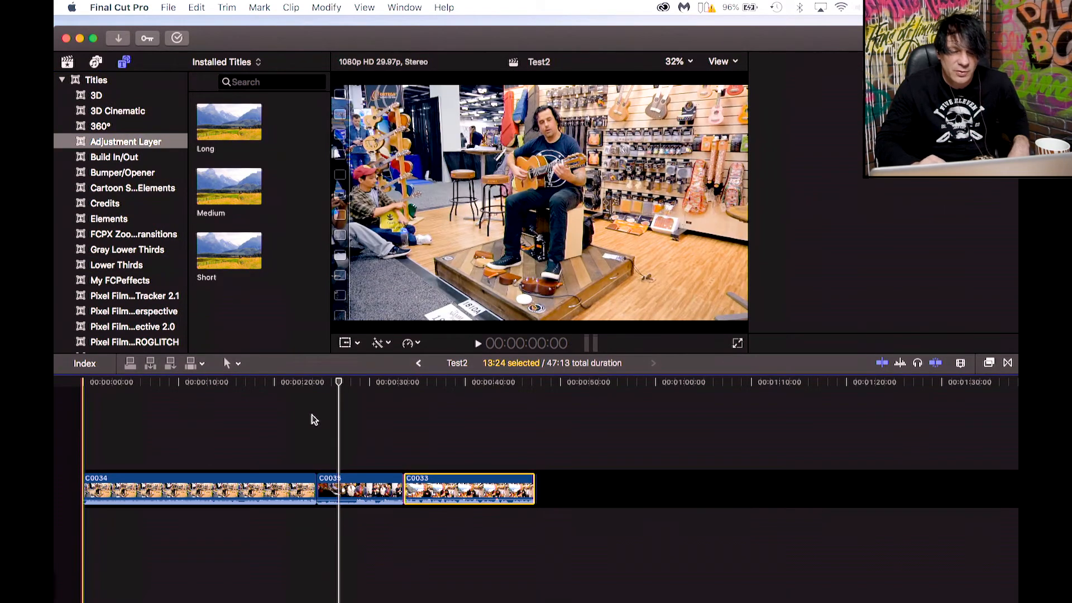
pyautogui.click(101, 206)
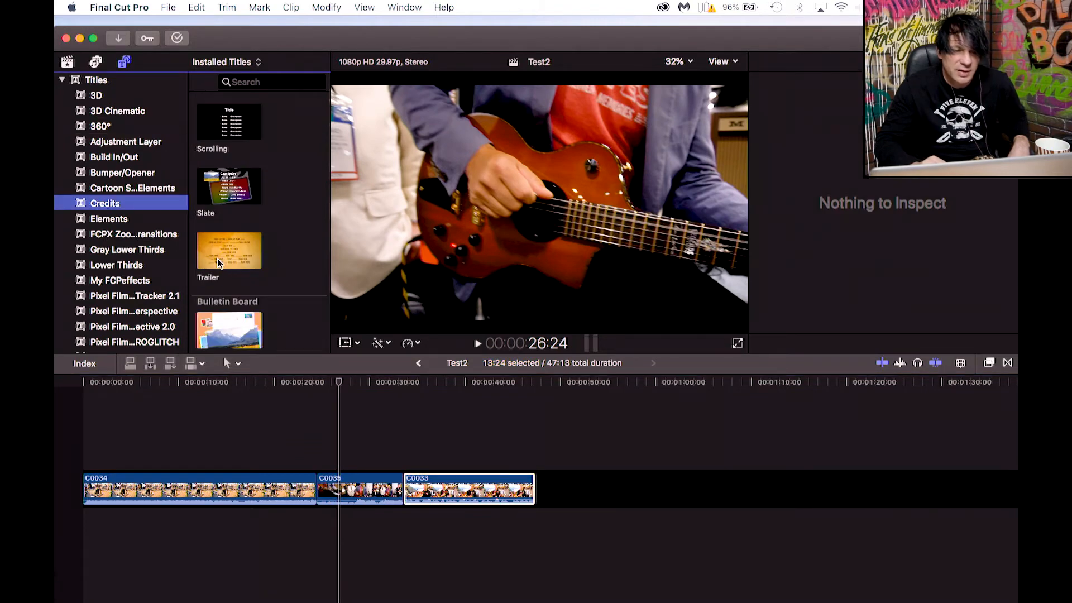
pyautogui.moveTo(223, 252); pyautogui.dragTo(561, 494)
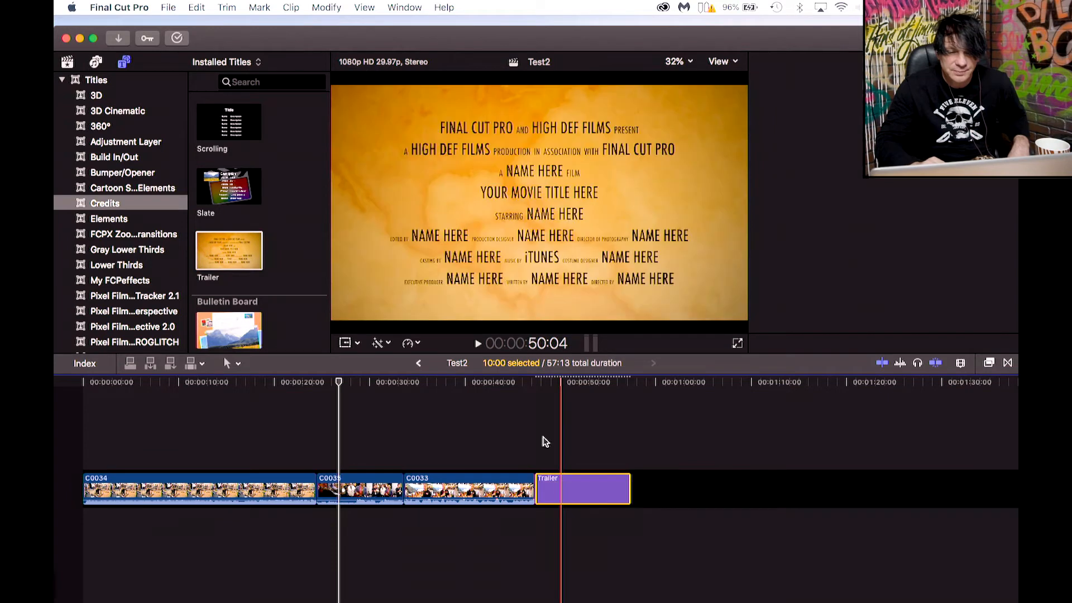
# Play back the Trailer title from its start.
pyautogui.click(540, 383)
pyautogui.press('space')
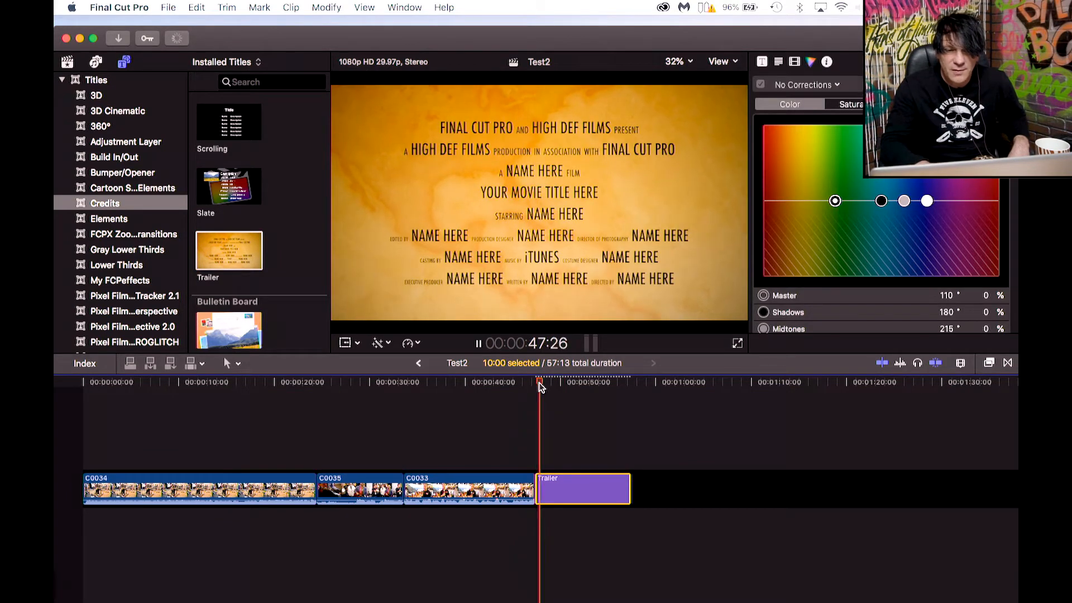
pyautogui.press('space')
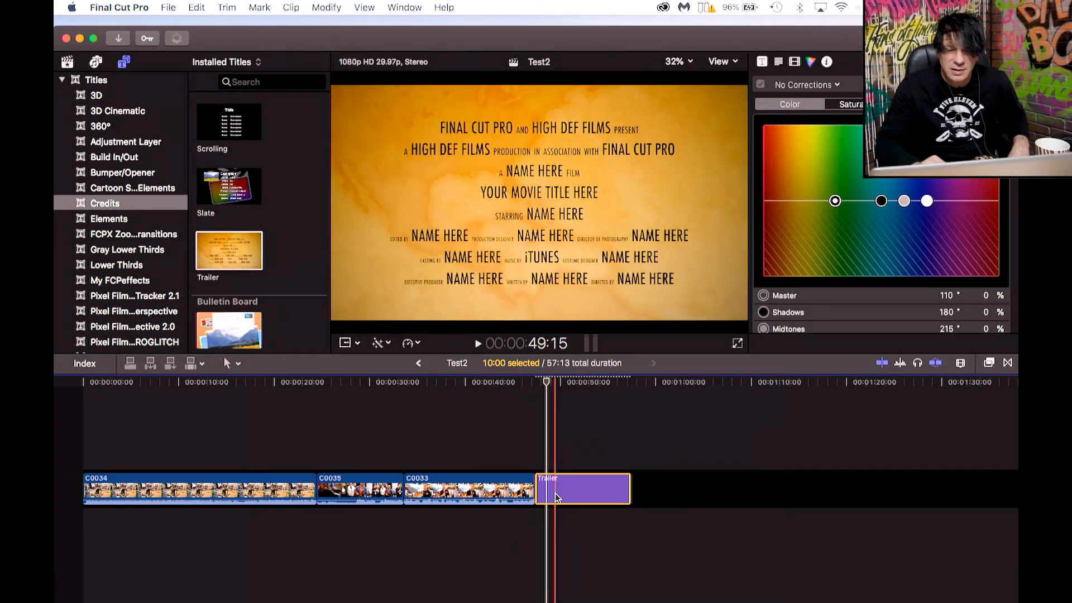
# Replace the Trailer title's top line with the text jfjnjdfvjnjfvjnjfv.
pyautogui.click(511, 128)
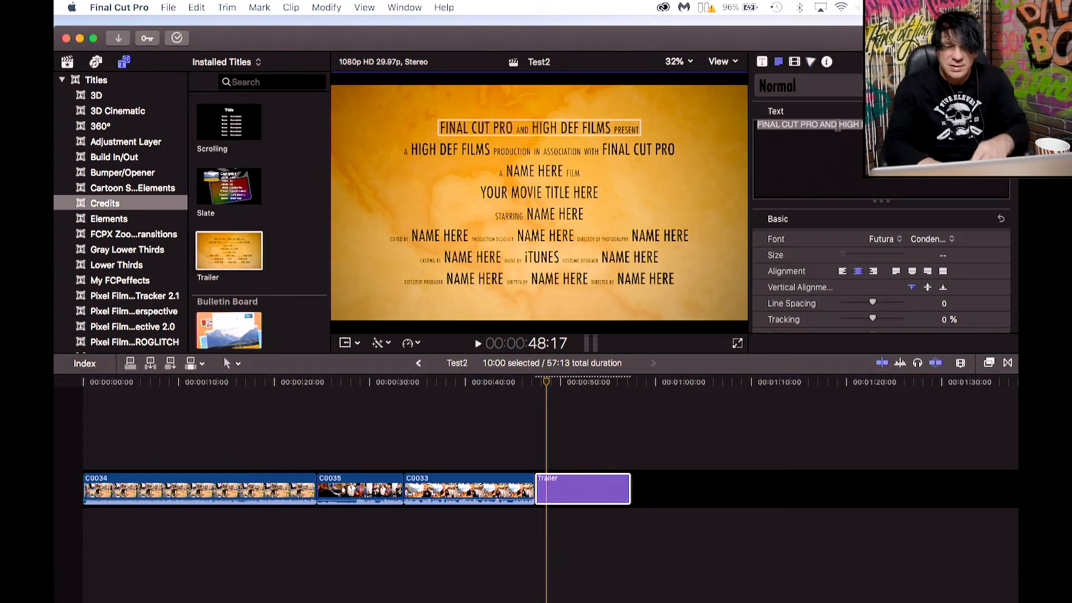
pyautogui.click(832, 147)
pyautogui.press('super+a')
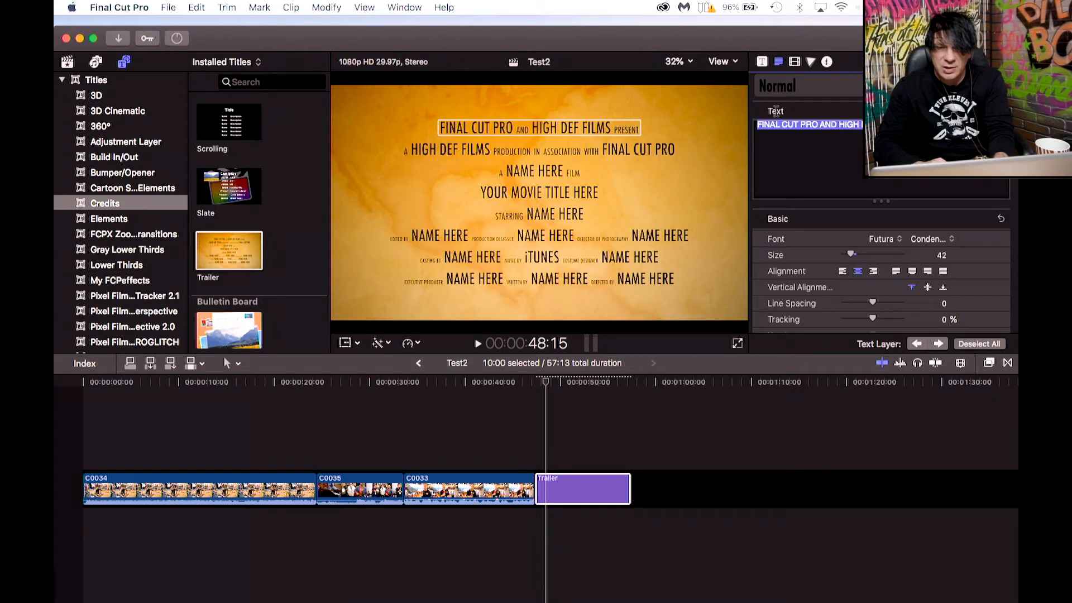
pyautogui.write('jfjnjdfvjnjfvjnjfv')
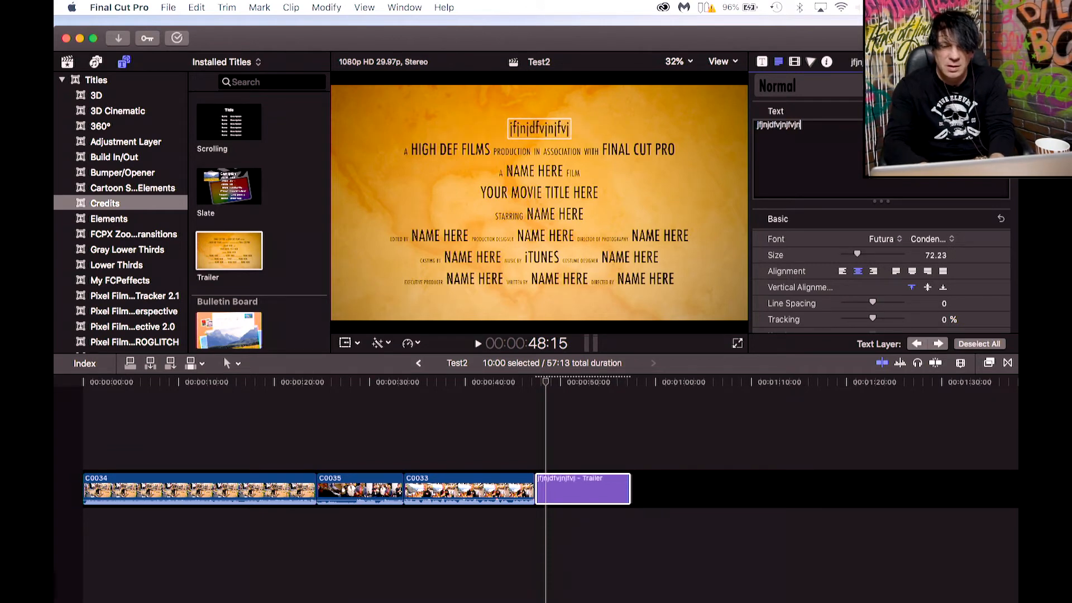
# Replace the title's second line with bdvhbjhbdvjbksdkjbkdvjbksd and set its size to 48.
pyautogui.click(469, 148)
pyautogui.click(797, 136)
pyautogui.press('super+a')
pyautogui.write('bdvhbjhbdvjbksdkjbkdvjbksd')
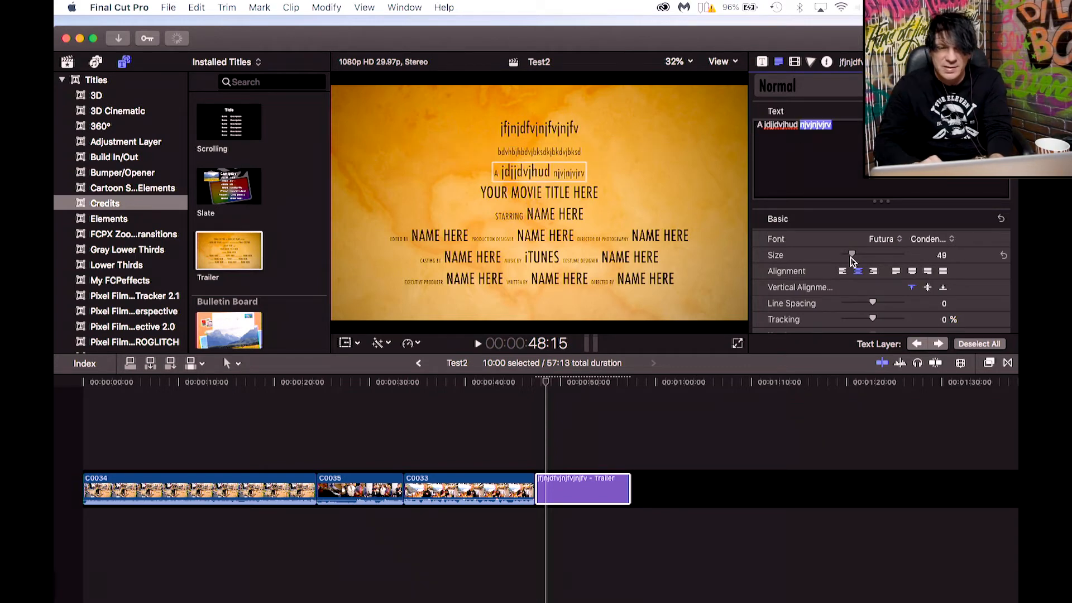
pyautogui.moveTo(850, 256); pyautogui.dragTo(848, 256)
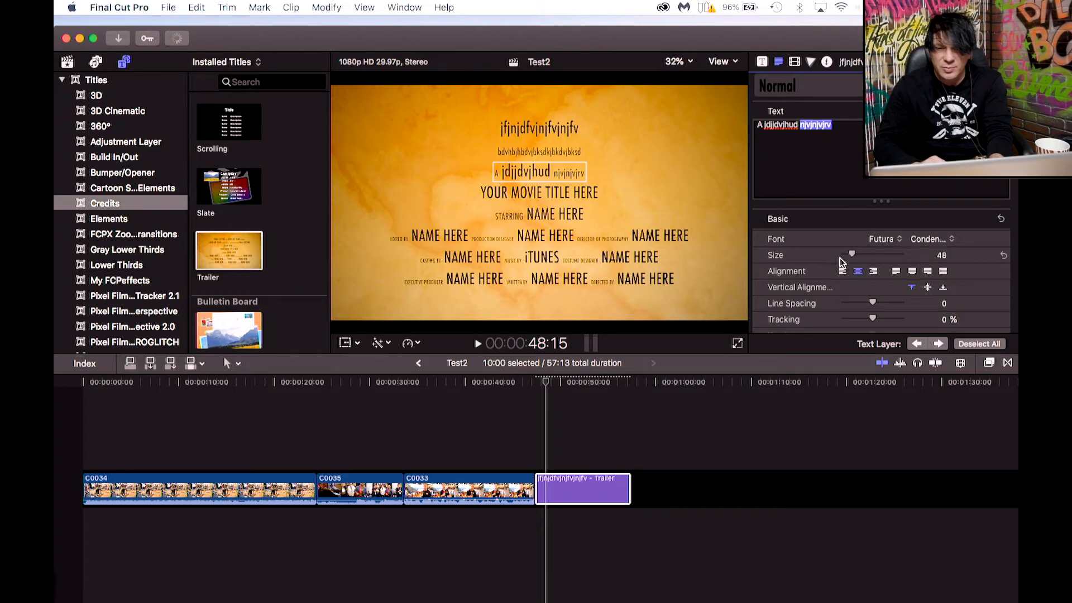
# Set the edited text line's font to Gujarati MT with the Bold style.
pyautogui.click(886, 243)
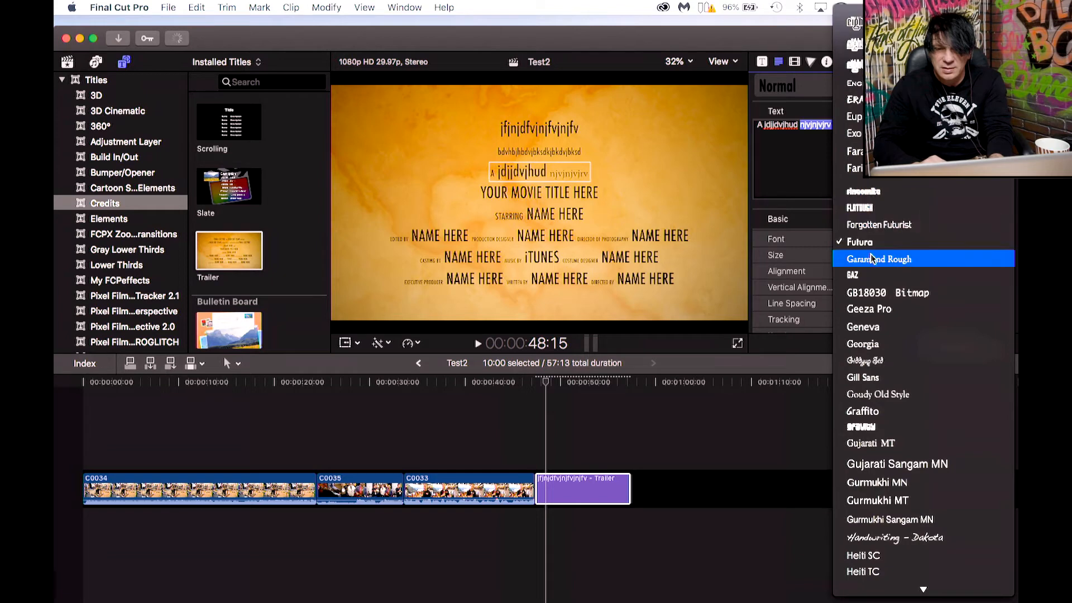
pyautogui.click(871, 427)
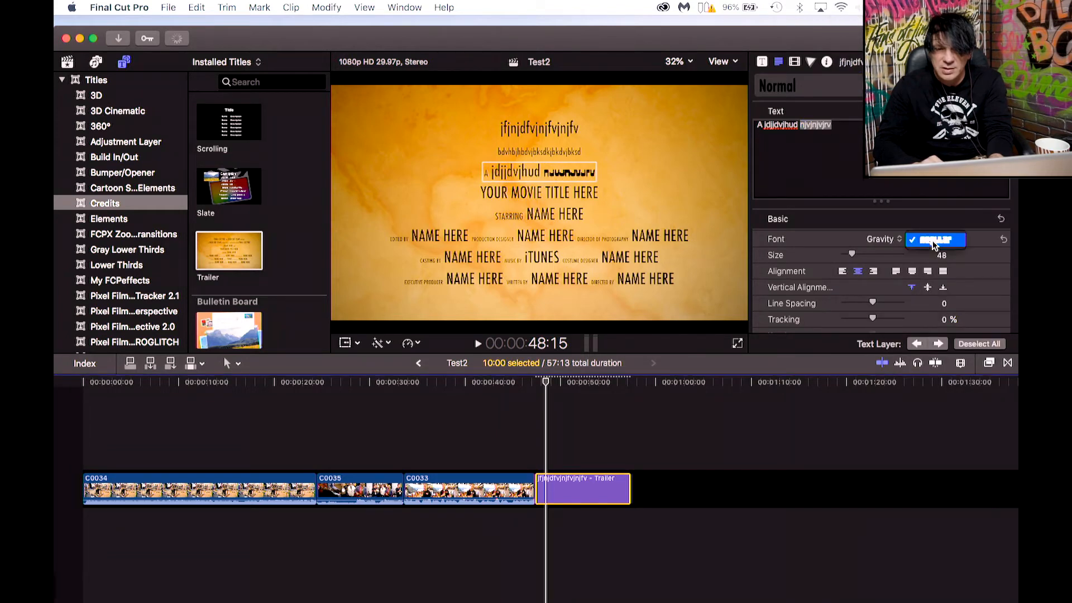
pyautogui.click(913, 241)
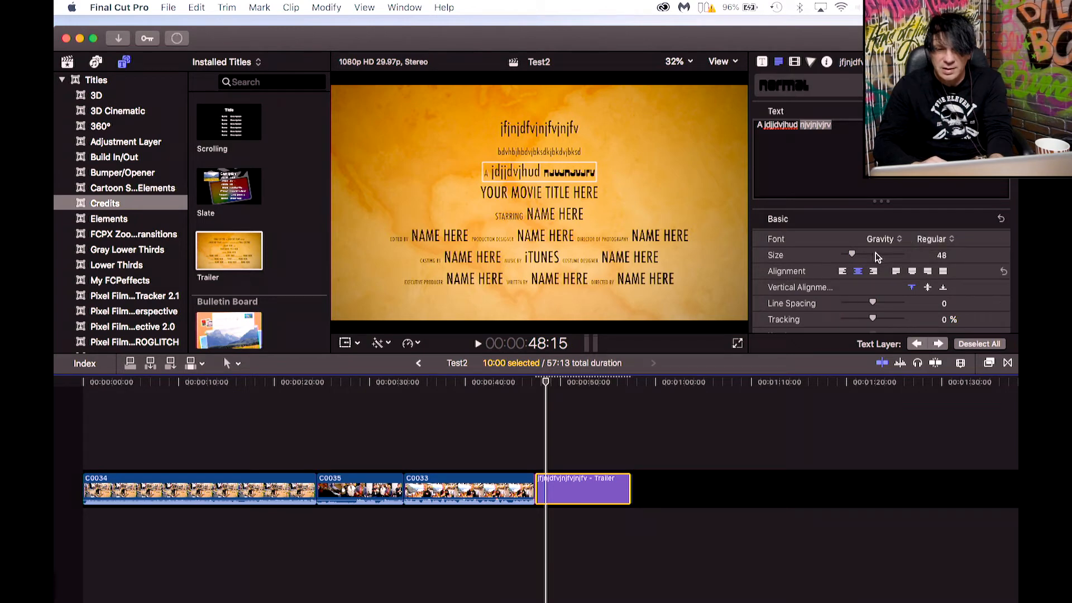
pyautogui.click(887, 240)
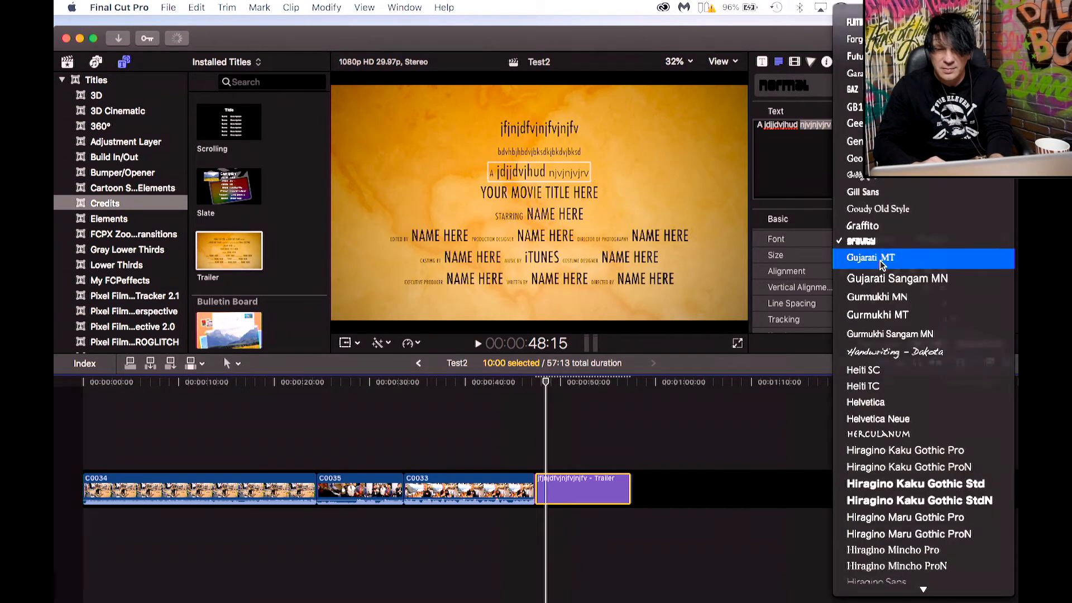
pyautogui.click(881, 260)
pyautogui.click(933, 239)
pyautogui.click(937, 262)
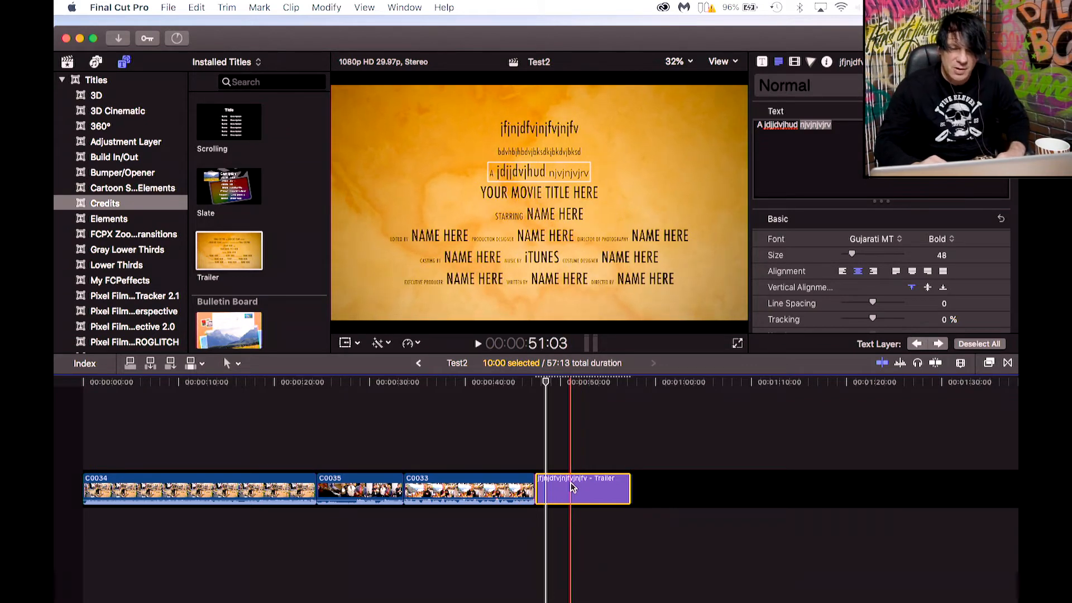
# Delete the Trailer title and append the Bulletin Board credits title after clip C0033.
pyautogui.press('Delete')
pyautogui.click(237, 334)
pyautogui.moveTo(237, 334); pyautogui.dragTo(547, 492)
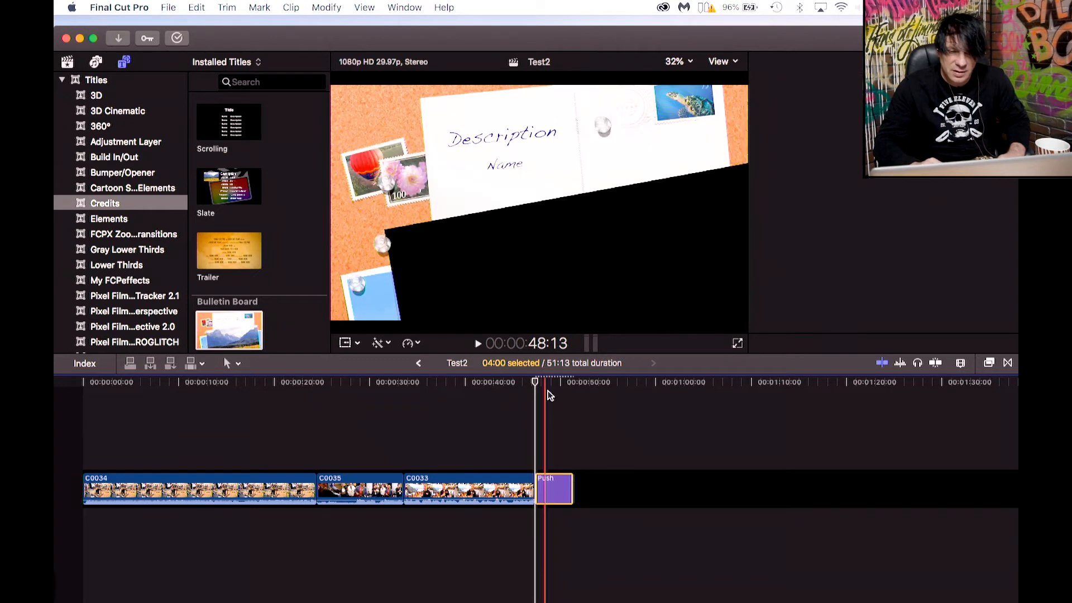
pyautogui.moveTo(538, 389); pyautogui.dragTo(556, 386)
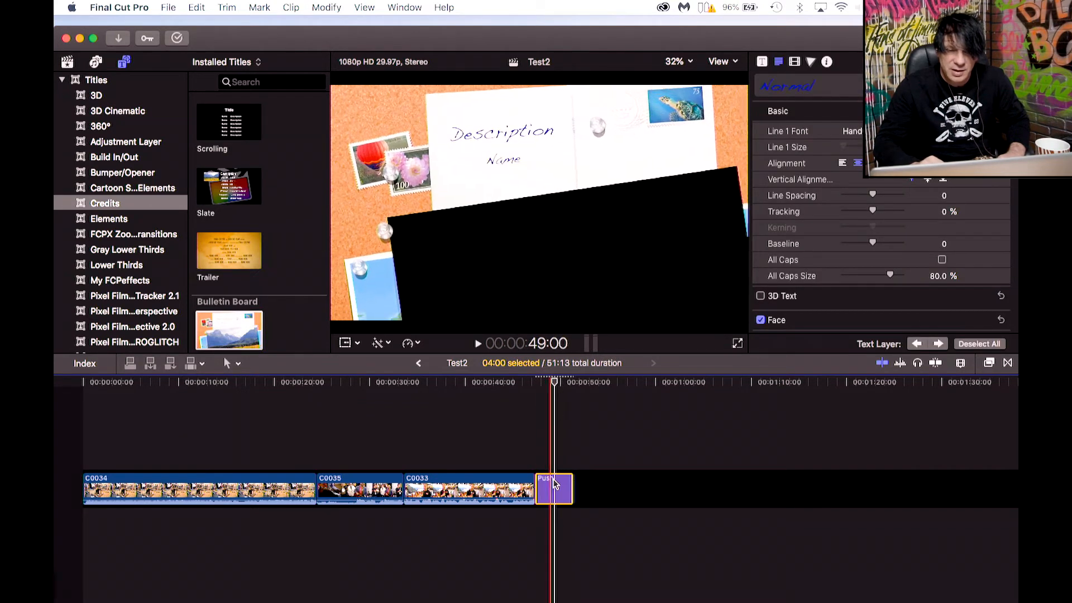
# Connect the Bulletin Board title above the end of clip C0033 and edit its text.
pyautogui.moveTo(544, 487); pyautogui.dragTo(514, 453)
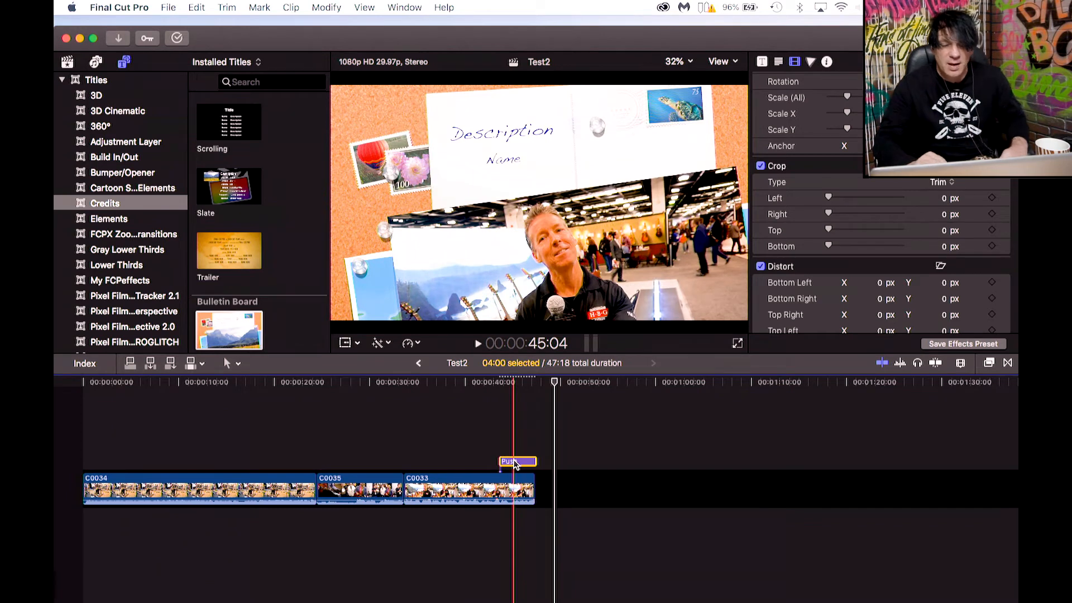
pyautogui.moveTo(516, 464); pyautogui.dragTo(548, 482)
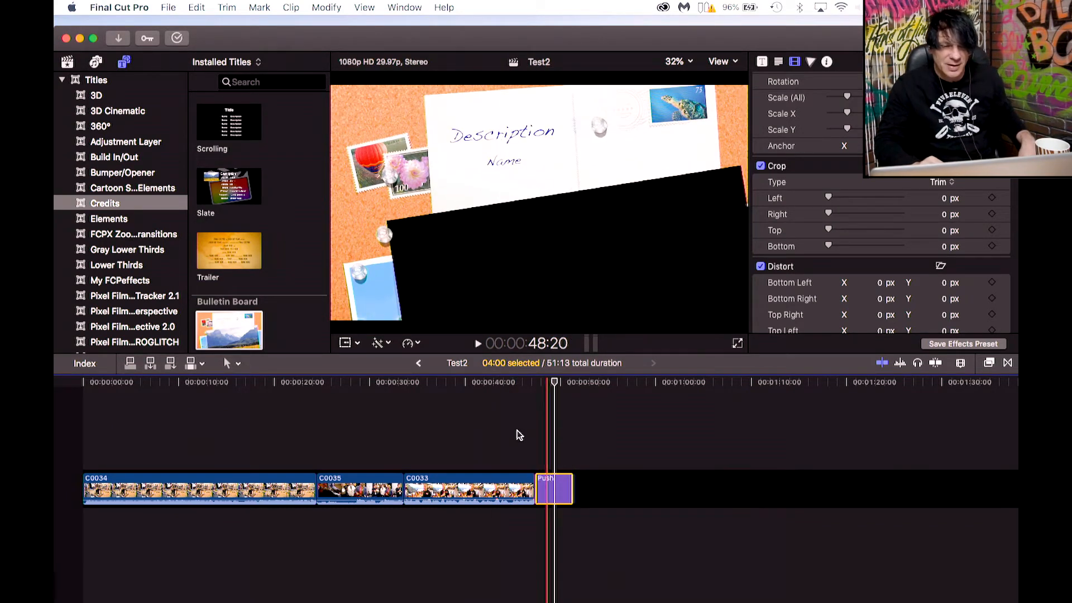
pyautogui.moveTo(556, 485); pyautogui.dragTo(521, 461)
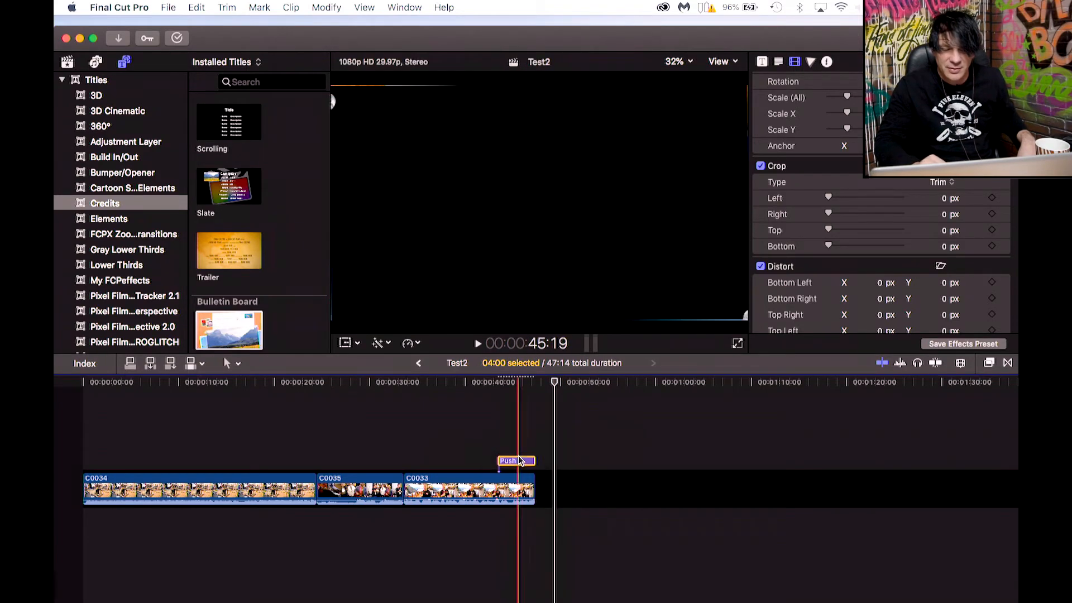
pyautogui.click(492, 384)
pyautogui.moveTo(493, 387); pyautogui.dragTo(521, 387)
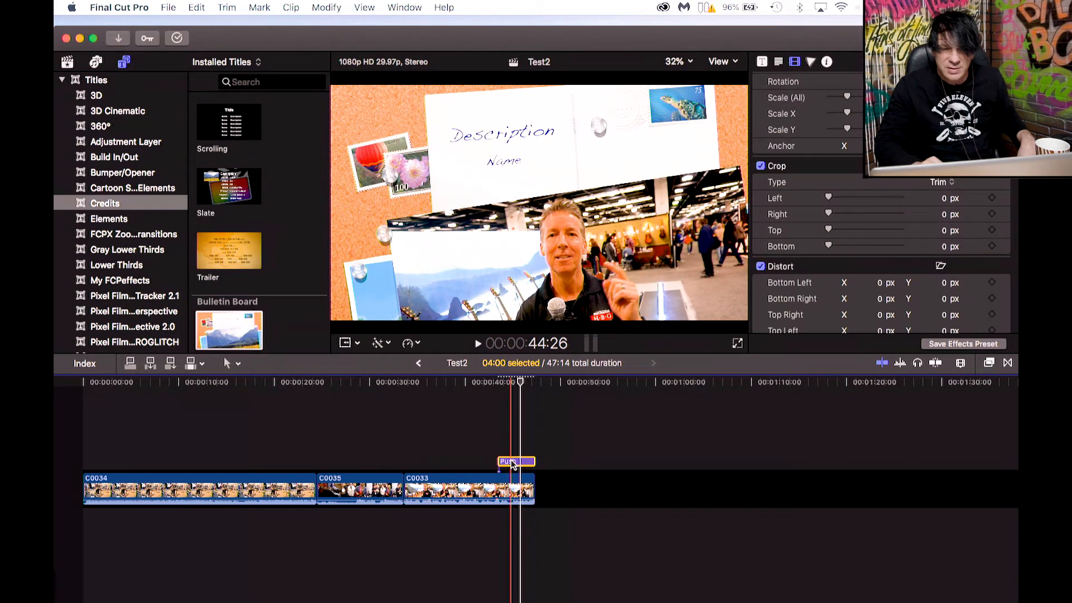
pyautogui.doubleClick(505, 127)
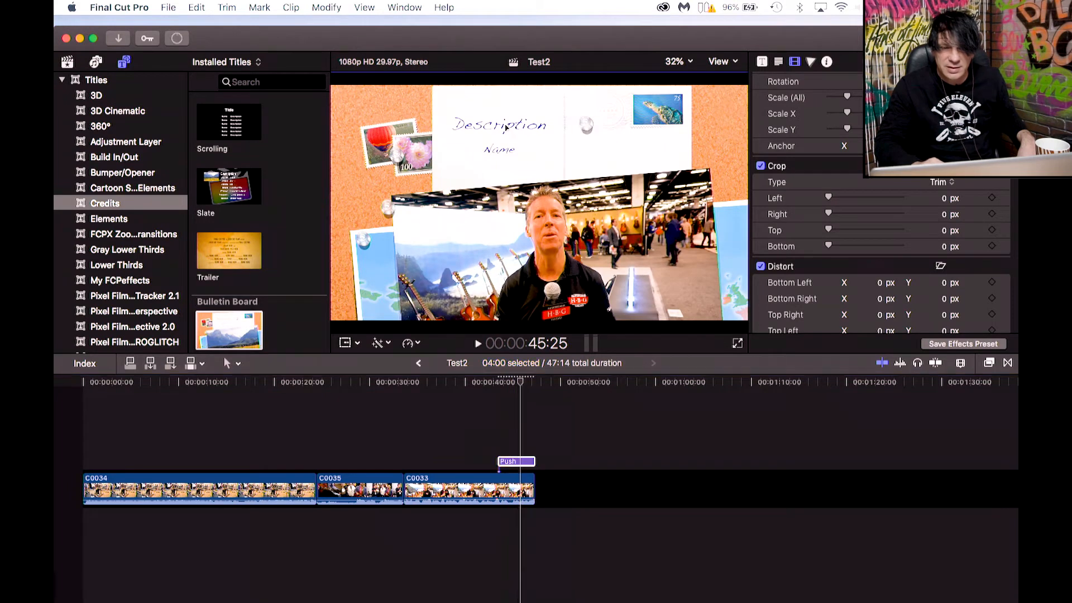
pyautogui.press('c')
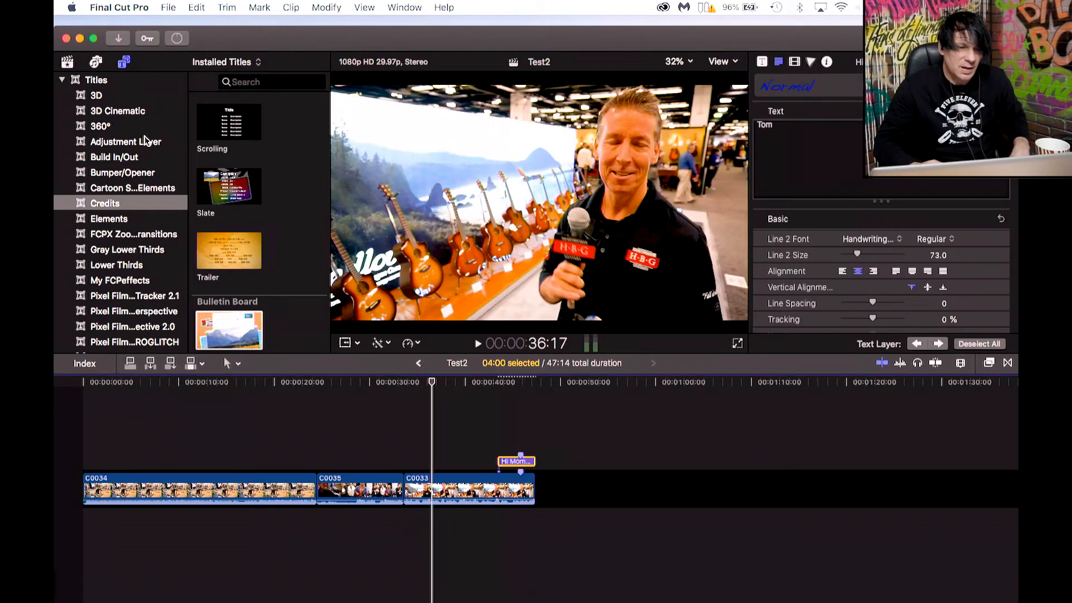
# Connect the Echo lower third above the start of clip C0033 and play it back.
pyautogui.click(121, 270)
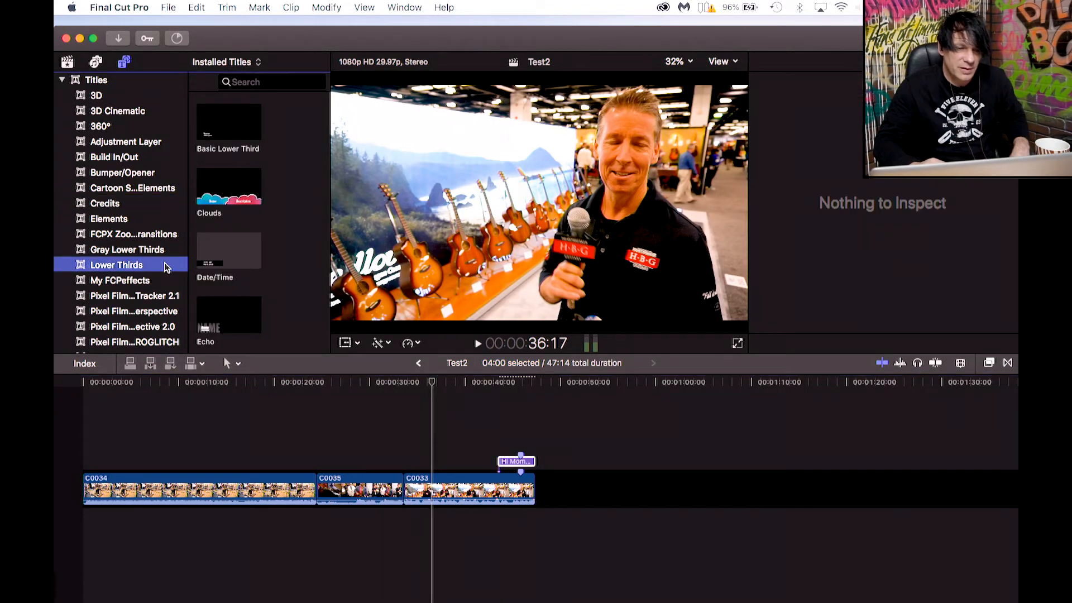
pyautogui.moveTo(224, 305); pyautogui.dragTo(416, 437)
pyautogui.moveTo(427, 447); pyautogui.dragTo(427, 449)
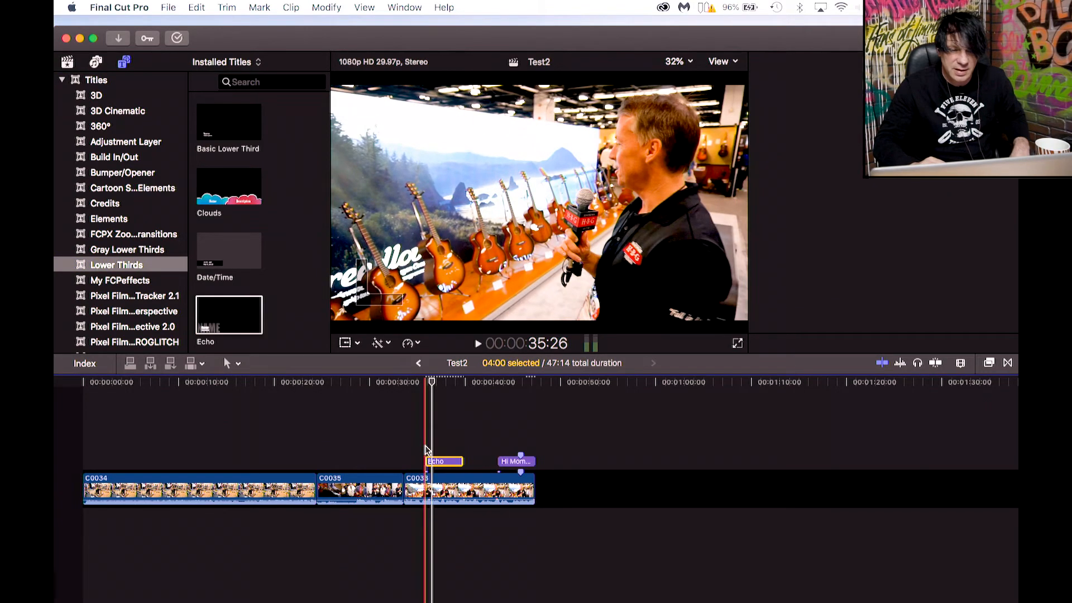
pyautogui.moveTo(432, 384); pyautogui.dragTo(427, 385)
pyautogui.press('space')
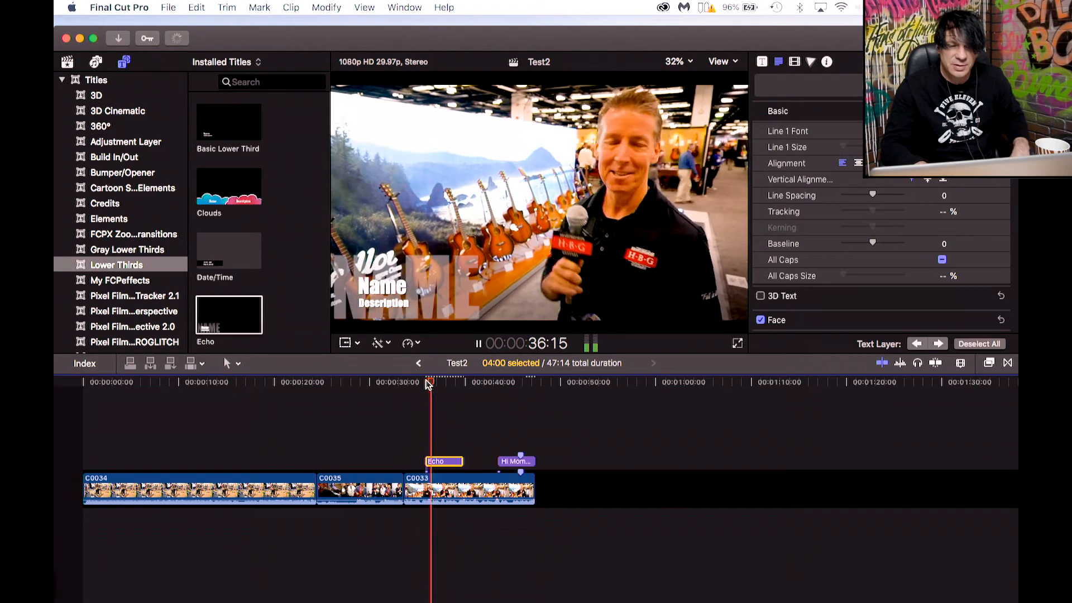
# Change the Echo lower third's name line to NAMM.
pyautogui.press('space')
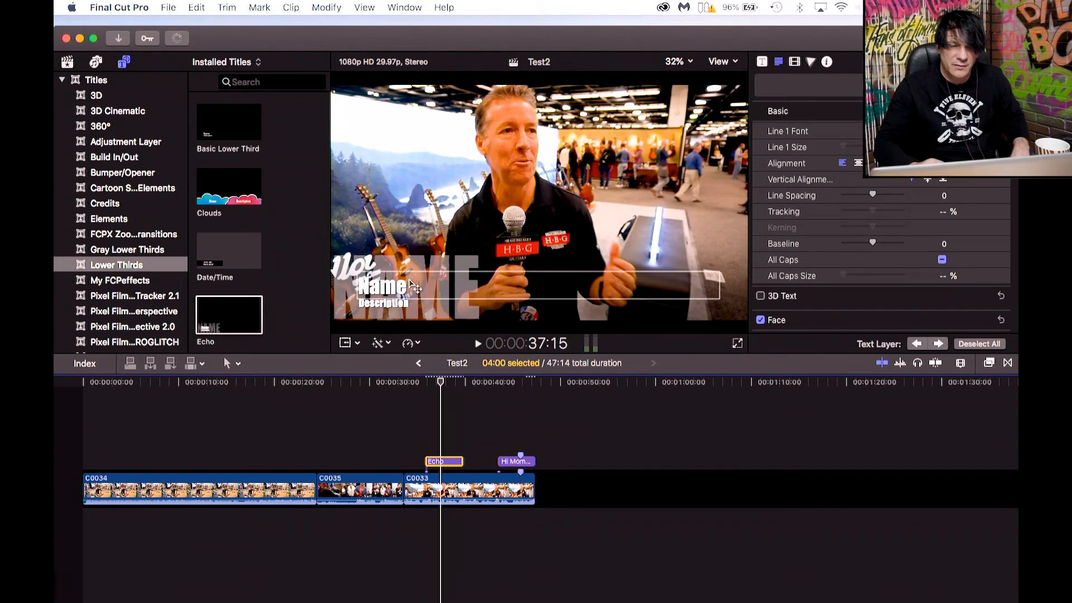
pyautogui.doubleClick(411, 290)
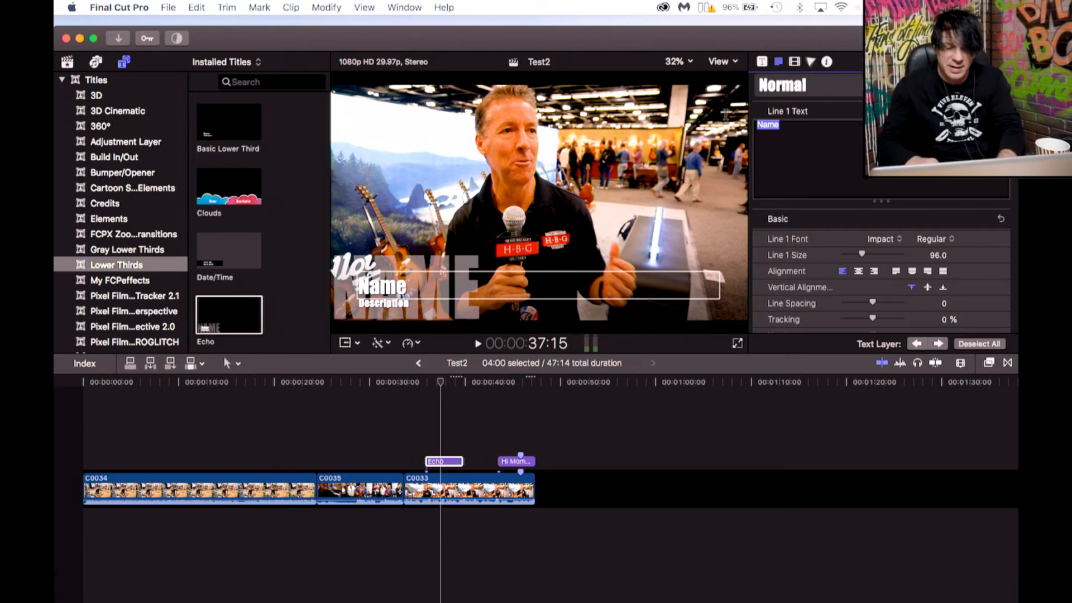
pyautogui.write('NAMM')
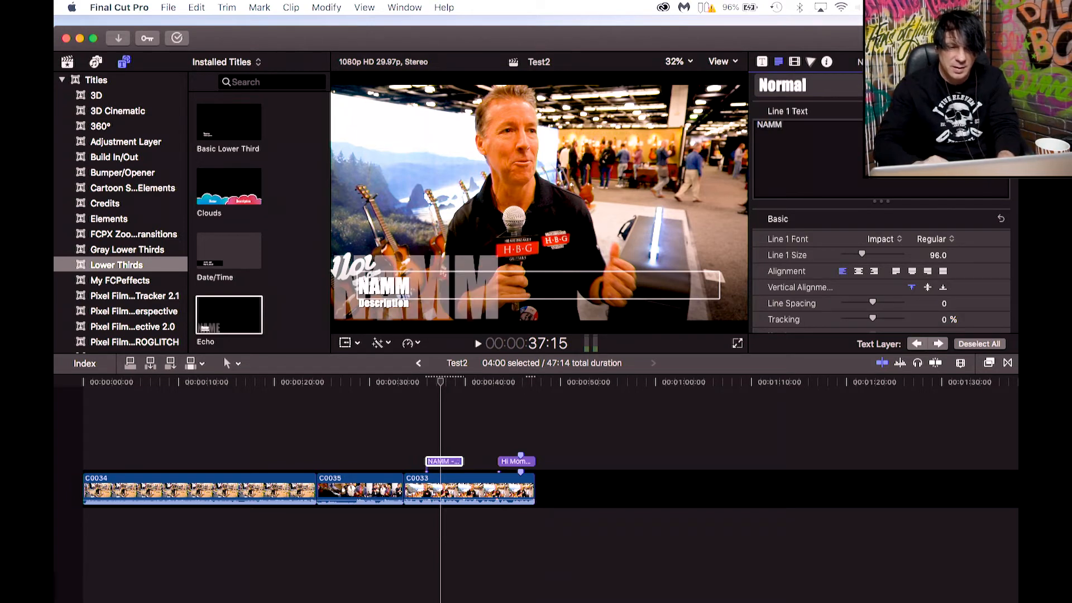
# Replace the lower third's description line with 2020.
pyautogui.click(396, 308)
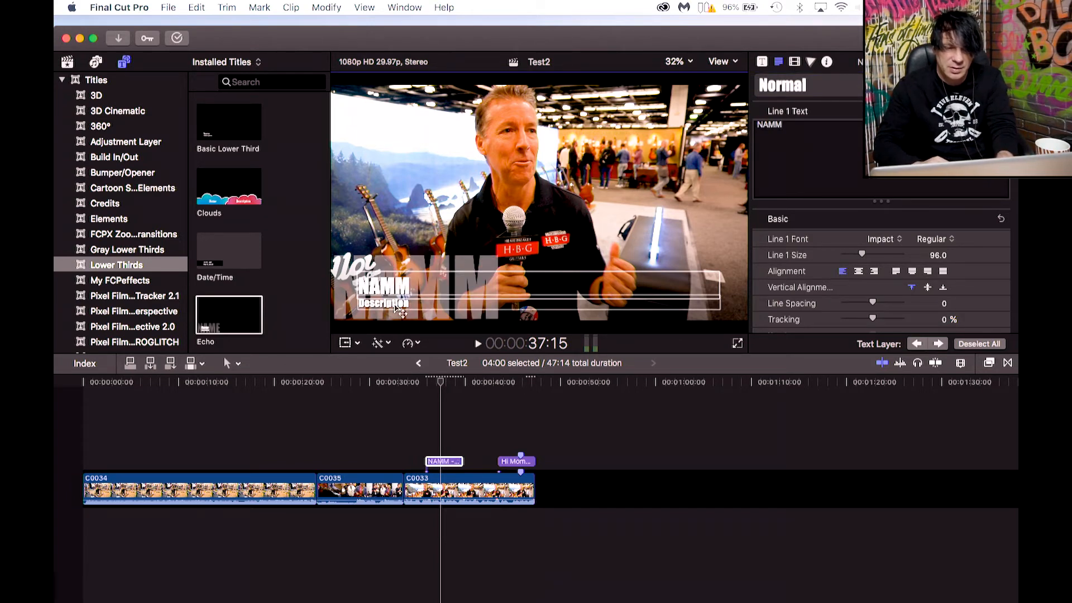
pyautogui.doubleClick(398, 307)
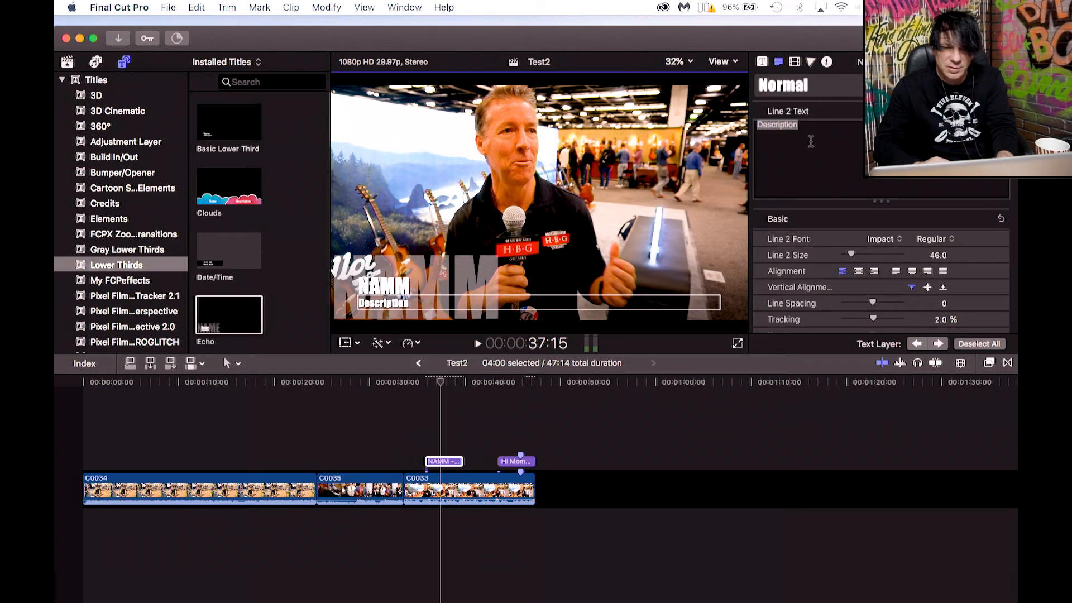
pyautogui.moveTo(805, 126); pyautogui.dragTo(763, 127)
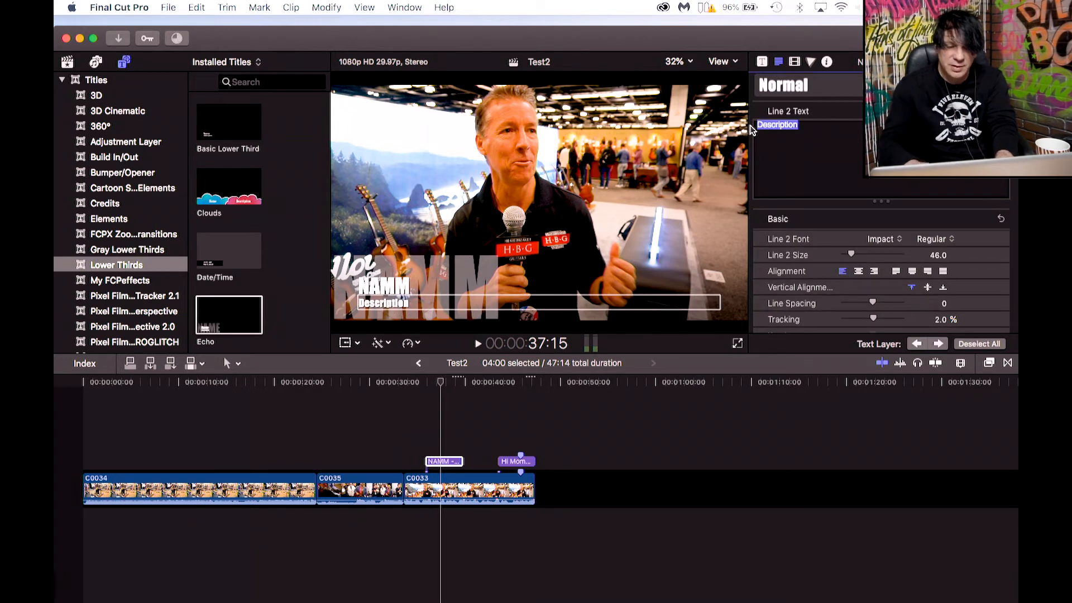
pyautogui.write('20')
# Play back the NAMM lower third over the start of clip C0033.
pyautogui.press('space')
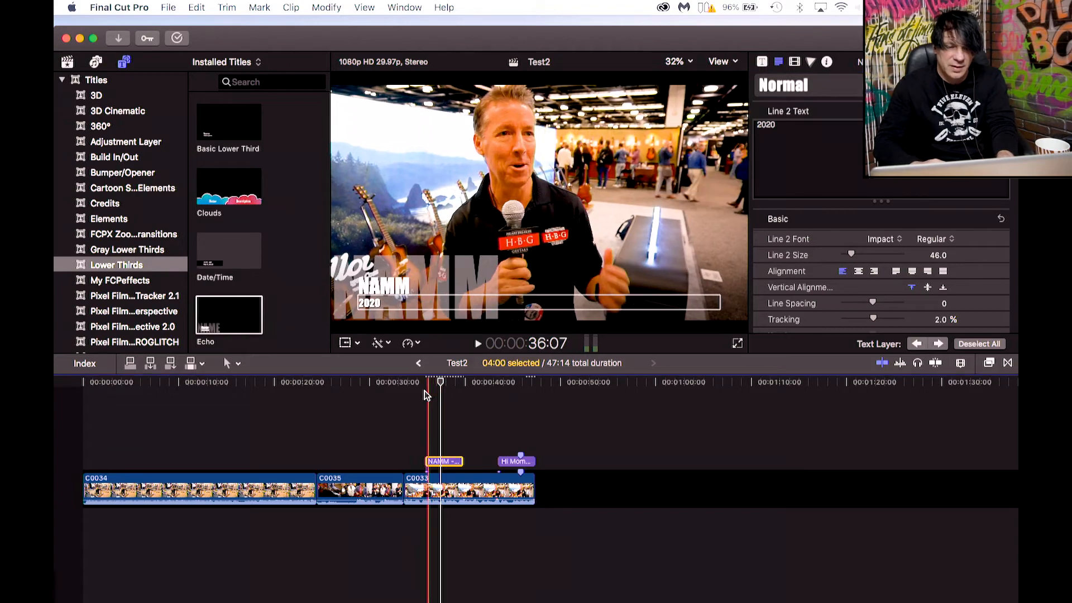
pyautogui.click(416, 383)
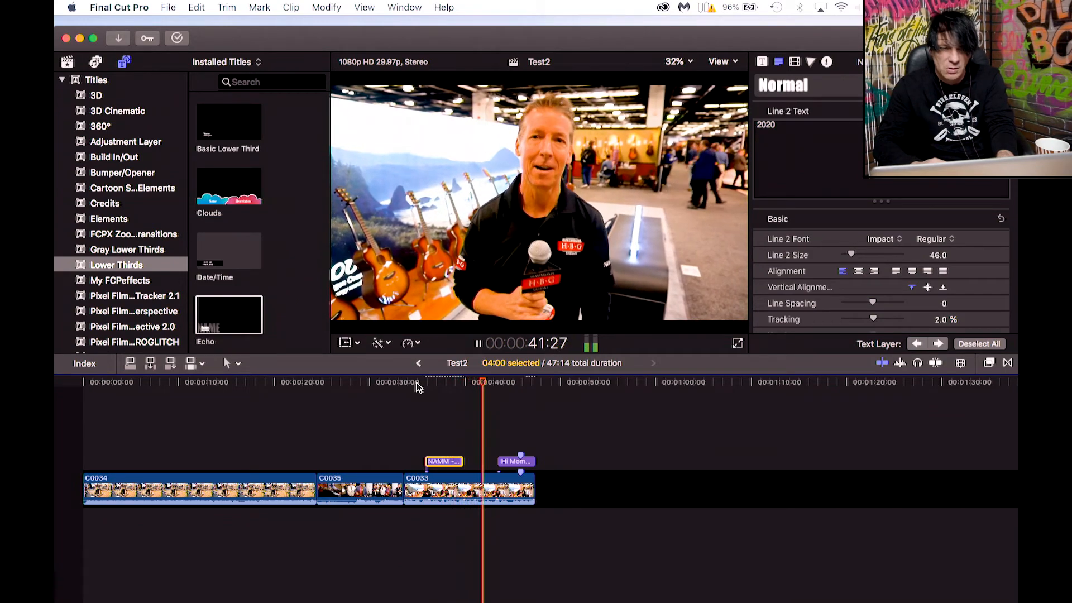
pyautogui.press('space')
pyautogui.moveTo(419, 387); pyautogui.dragTo(398, 380)
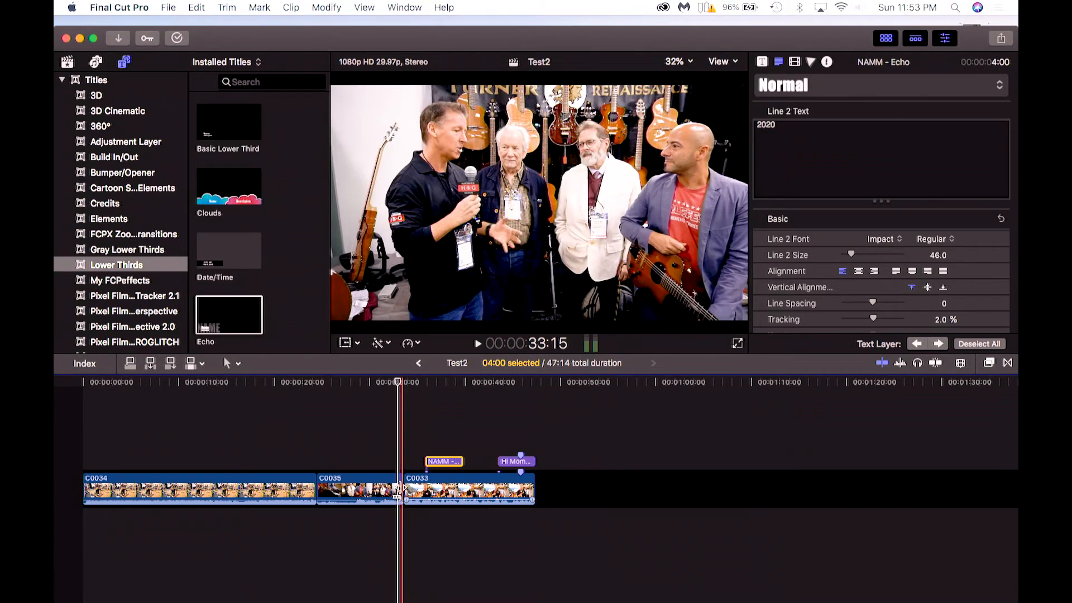
pyautogui.press('space')
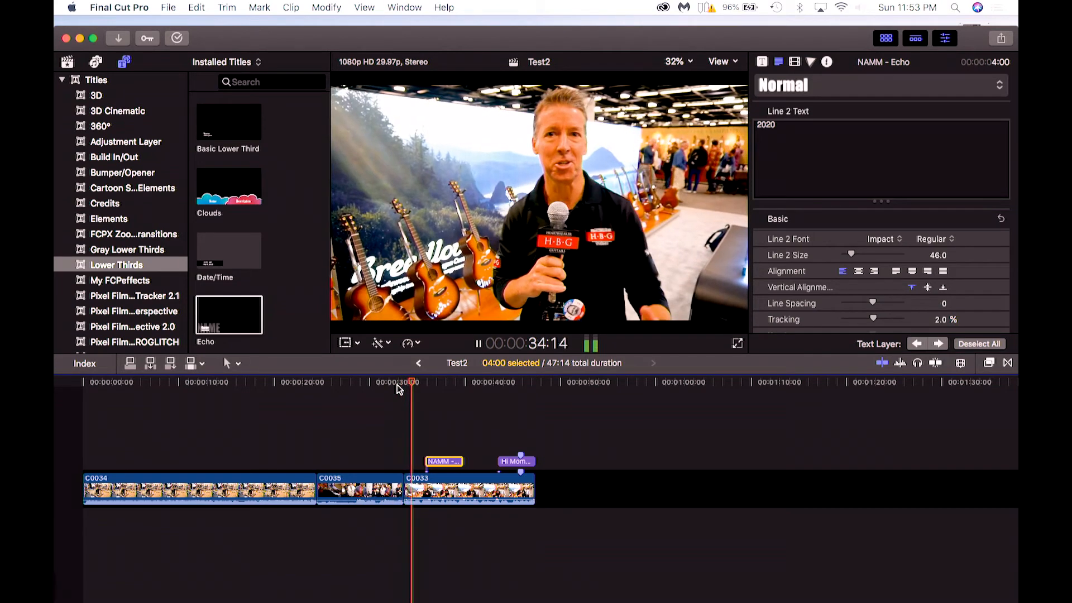
pyautogui.click(397, 385)
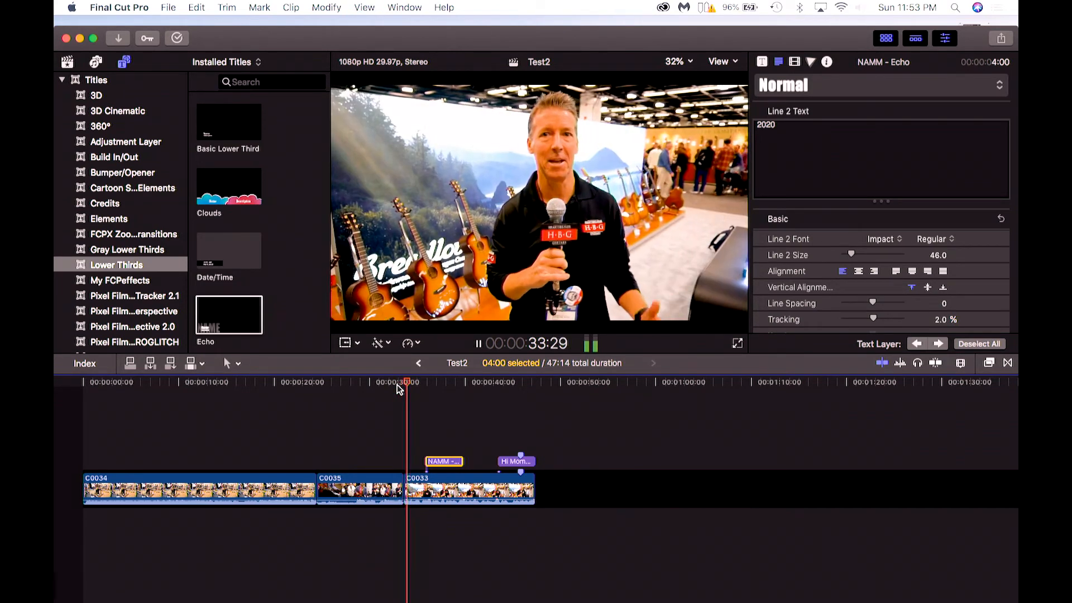
pyautogui.press('space')
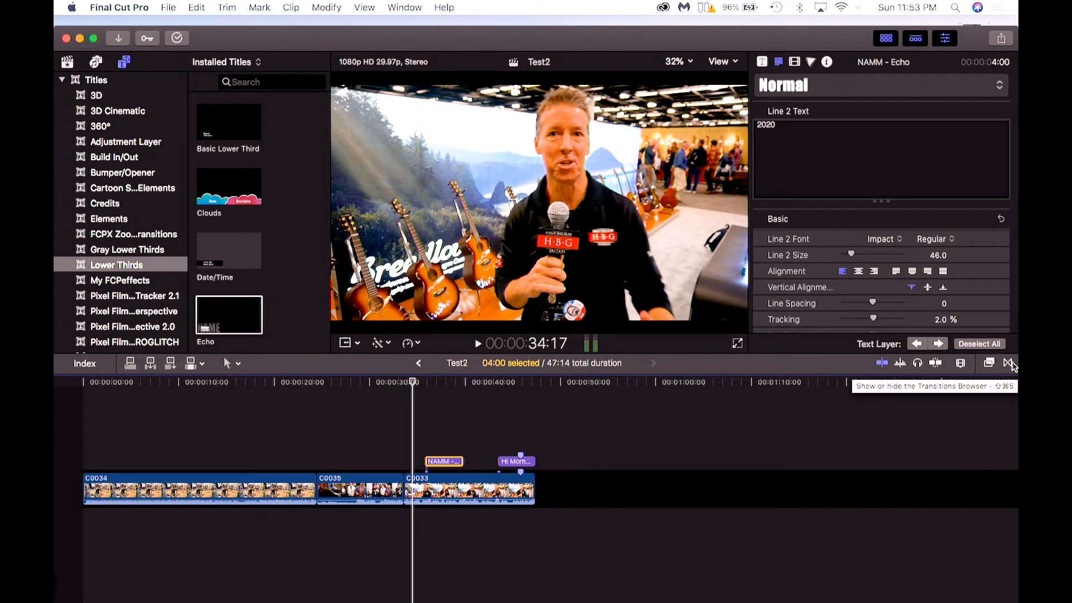
# Try a Cross Dissolve transition between clips C0035 and C0033, previewing it and removing it.
pyautogui.click(1008, 363)
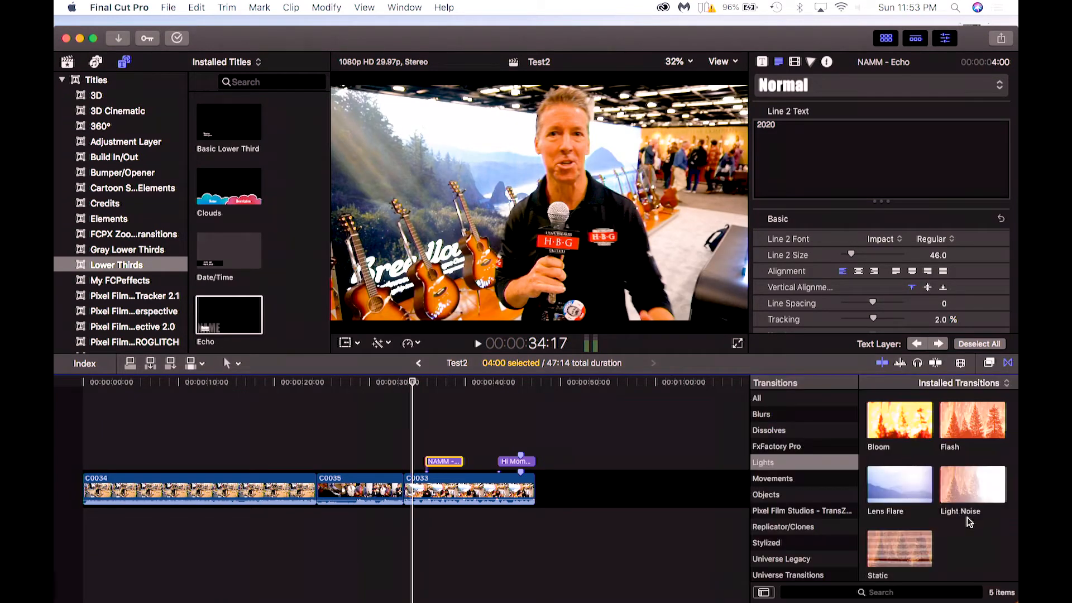
pyautogui.click(759, 399)
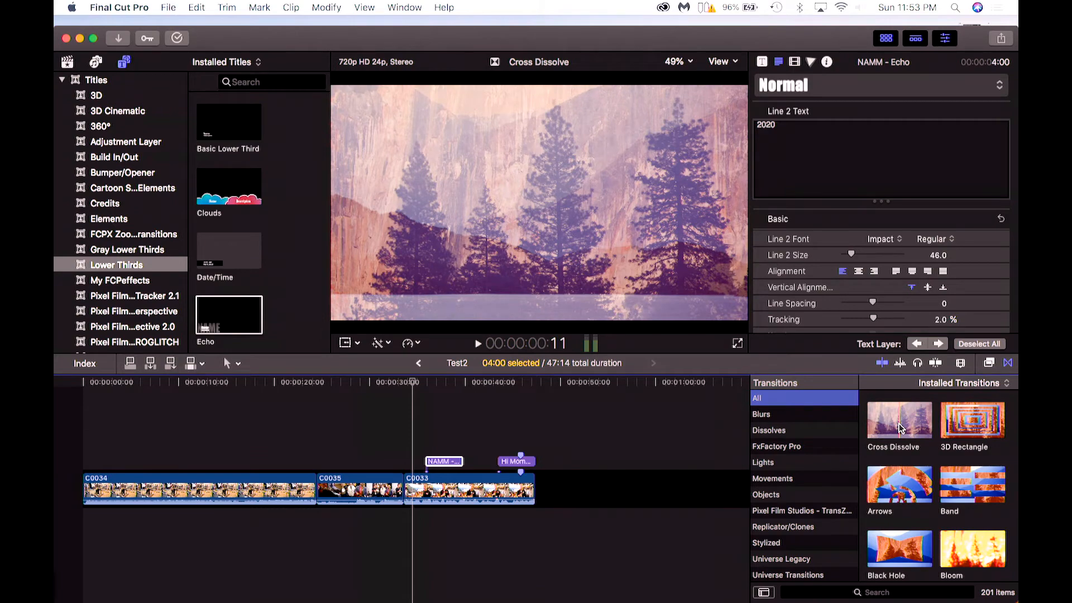
pyautogui.moveTo(900, 429); pyautogui.dragTo(406, 495)
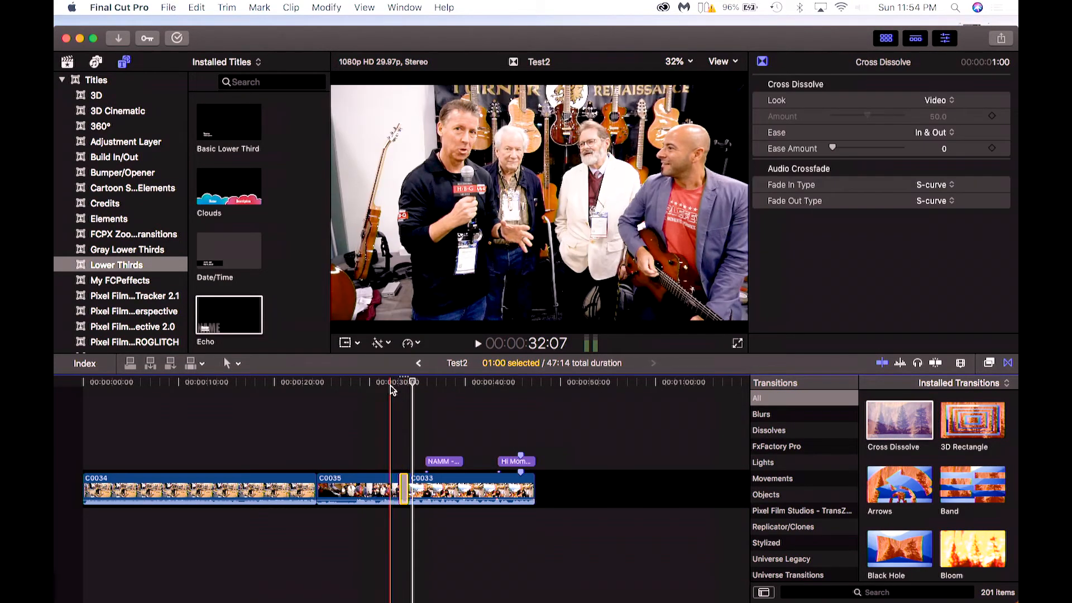
pyautogui.click(397, 382)
pyautogui.press('space')
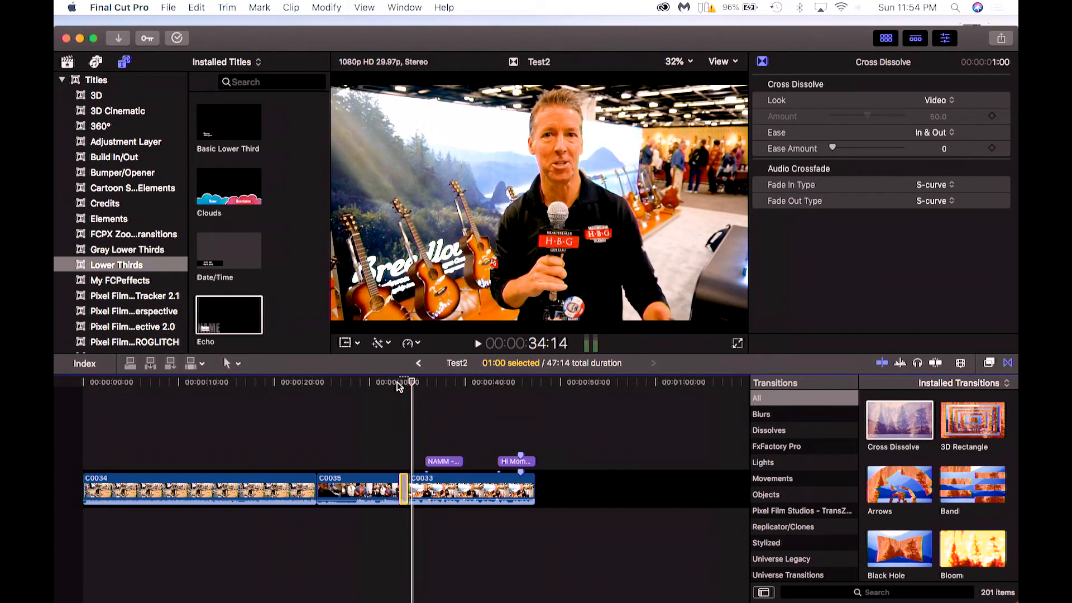
pyautogui.press('/')
pyautogui.press('space')
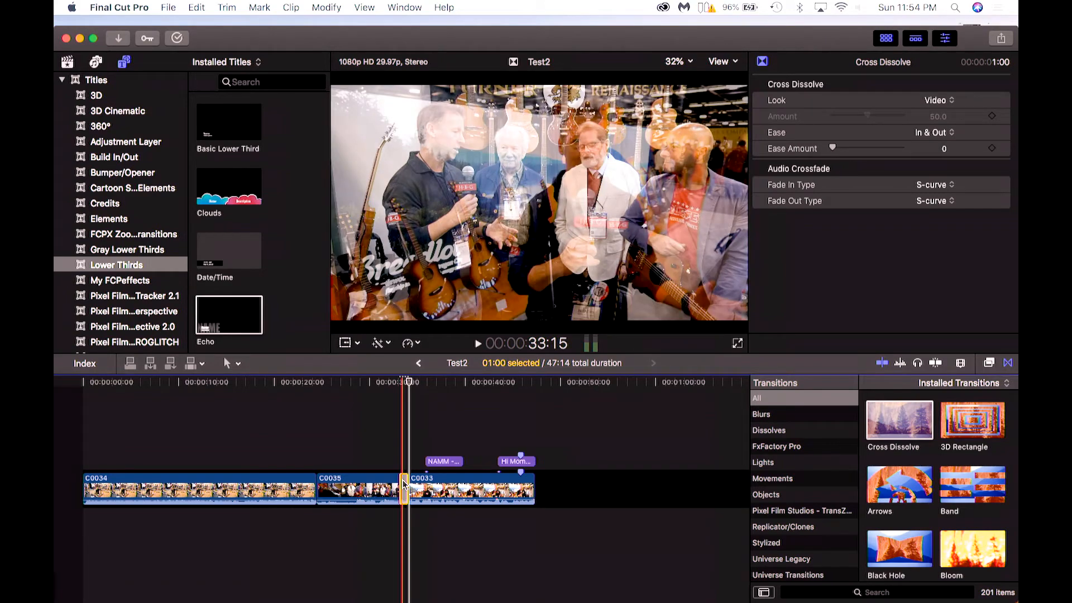
pyautogui.press('Delete')
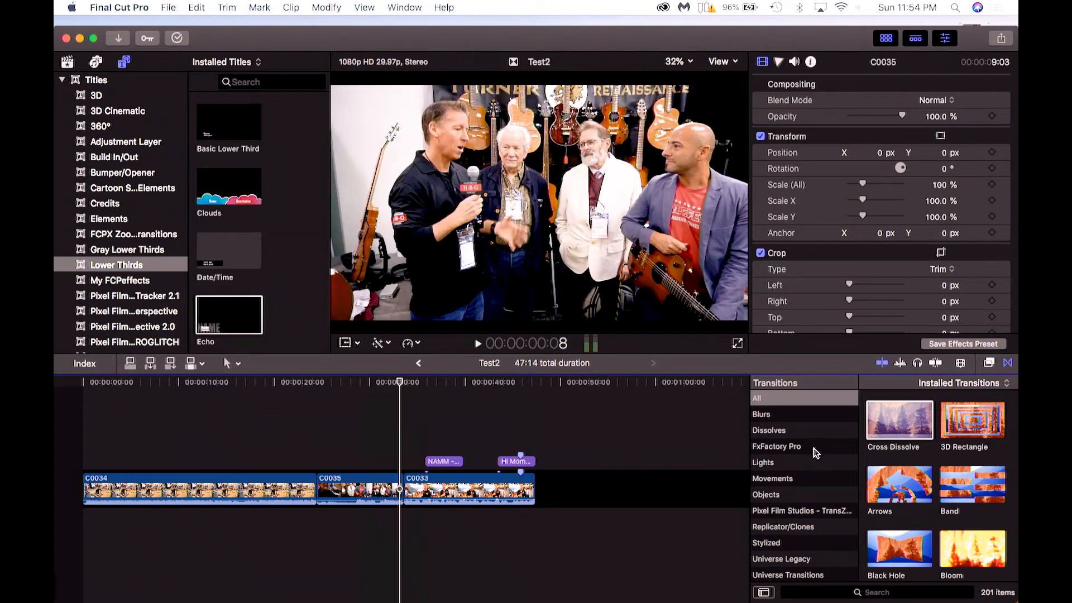
# Try the Light Noise transition between clips C0035 and C0033, previewing it and removing it.
pyautogui.click(770, 462)
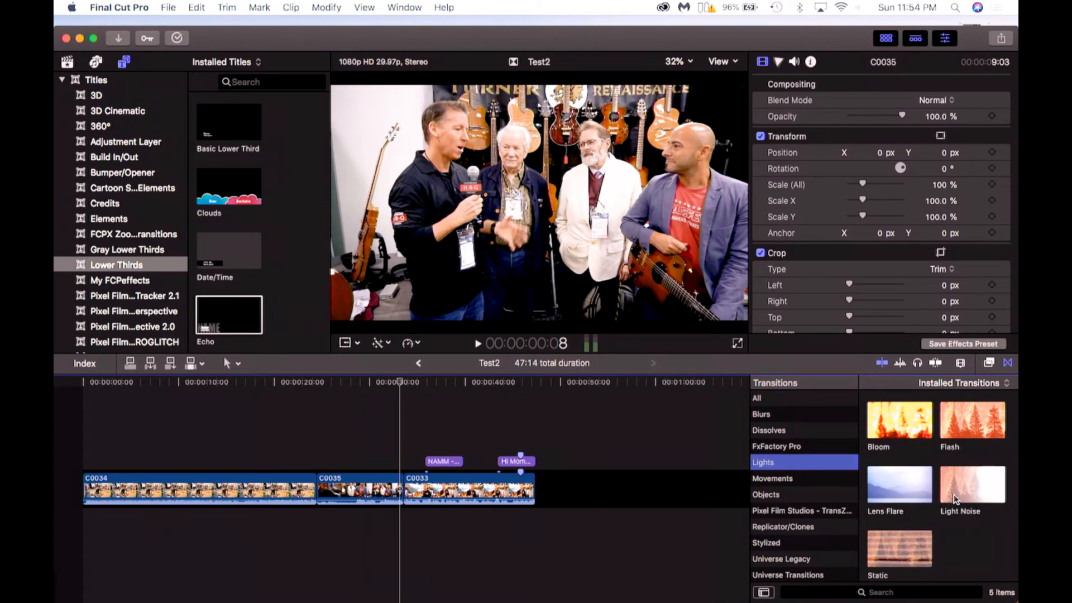
pyautogui.moveTo(975, 491); pyautogui.dragTo(439, 486)
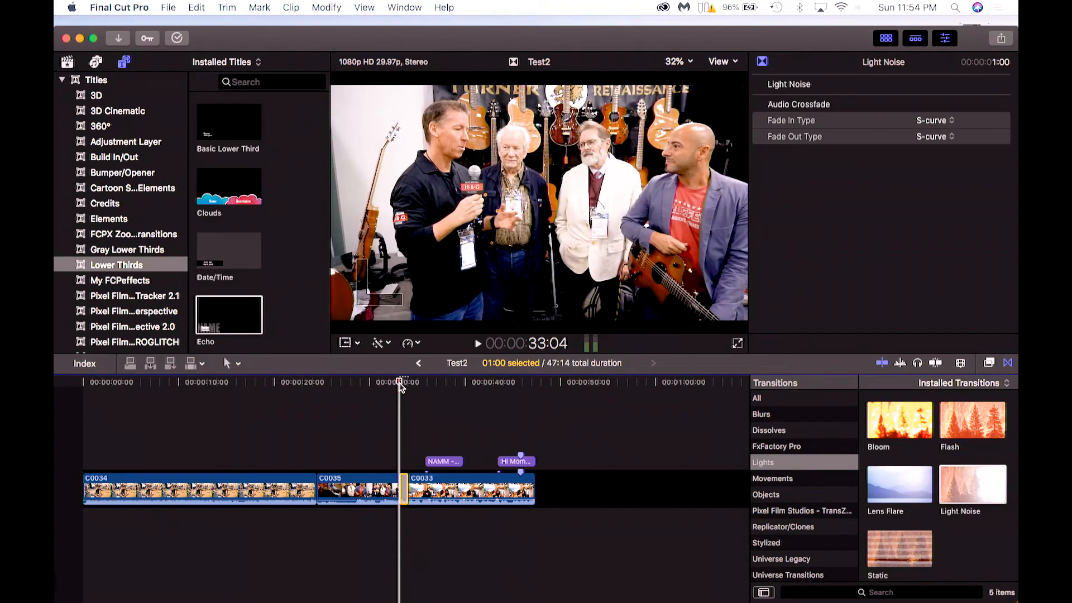
pyautogui.press('space')
pyautogui.press('space')
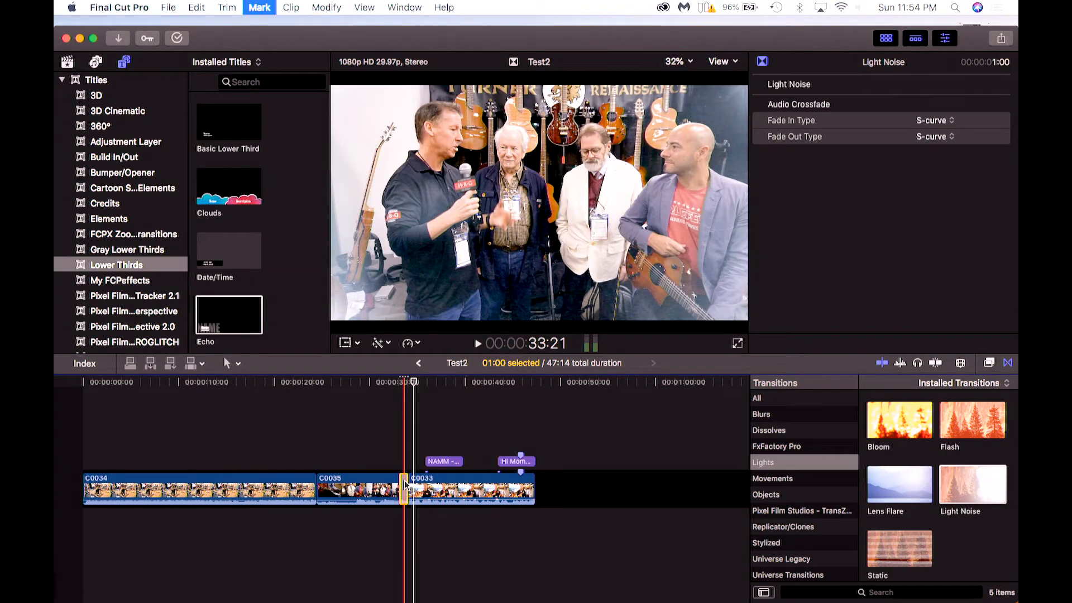
pyautogui.press('Delete')
# Apply the Static transition between clips C0035 and C0033 and play it back.
pyautogui.doubleClick(910, 545)
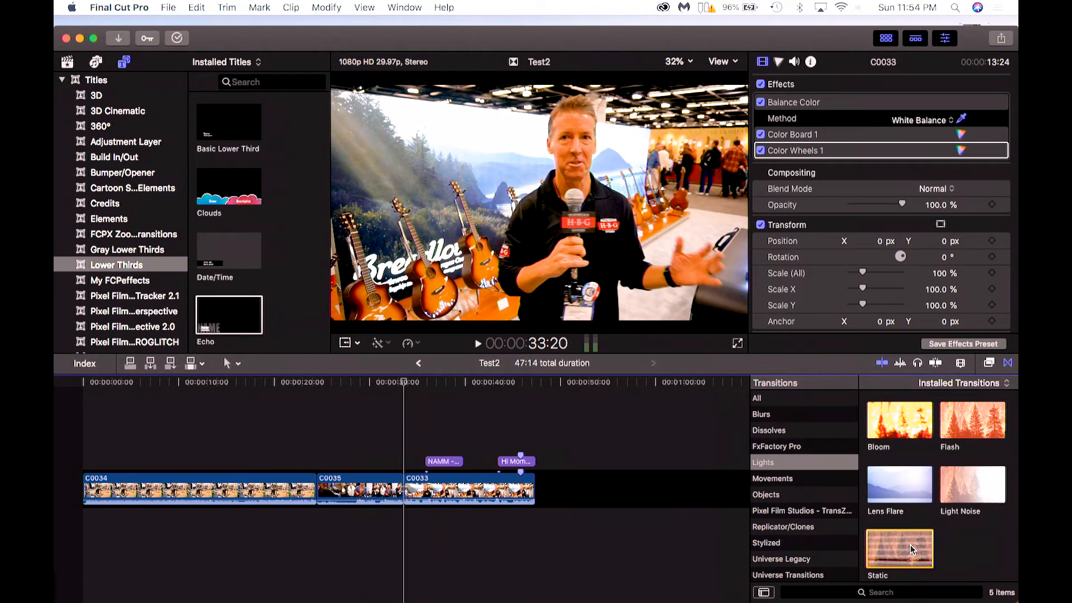
pyautogui.click(398, 383)
pyautogui.press('space')
pyautogui.press('space')
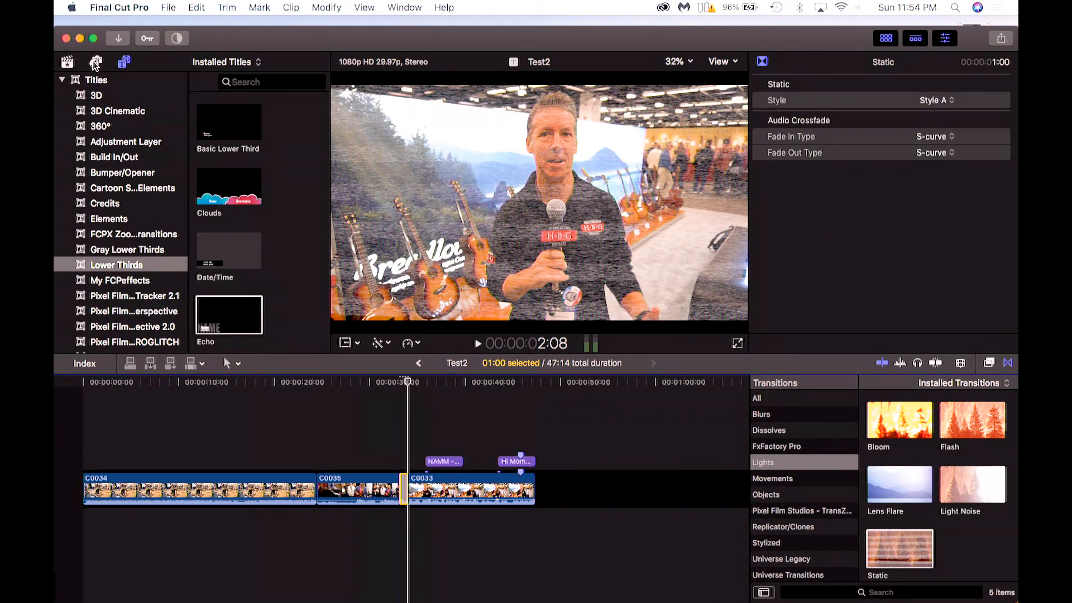
# Add the Whoosh 04 sound effect below the transition between clips C0035 and C0033.
pyautogui.click(95, 63)
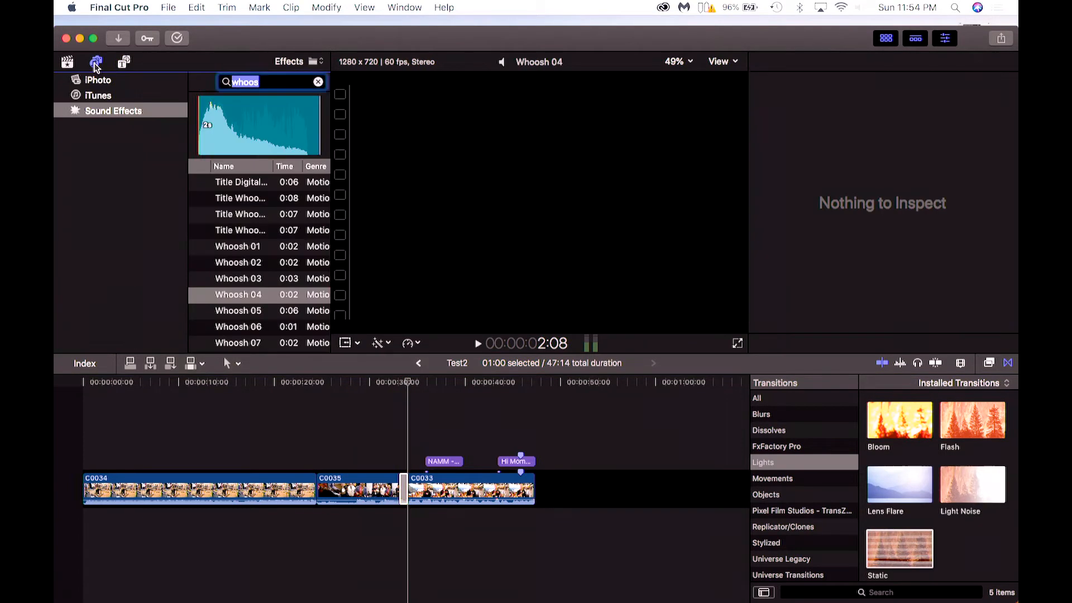
pyautogui.click(89, 115)
pyautogui.moveTo(231, 300); pyautogui.dragTo(399, 522)
# Lower the Whoosh 04 sound effect's volume to -11.3 dB.
pyautogui.press('space')
pyautogui.press('space')
pyautogui.moveTo(406, 516); pyautogui.dragTo(408, 518)
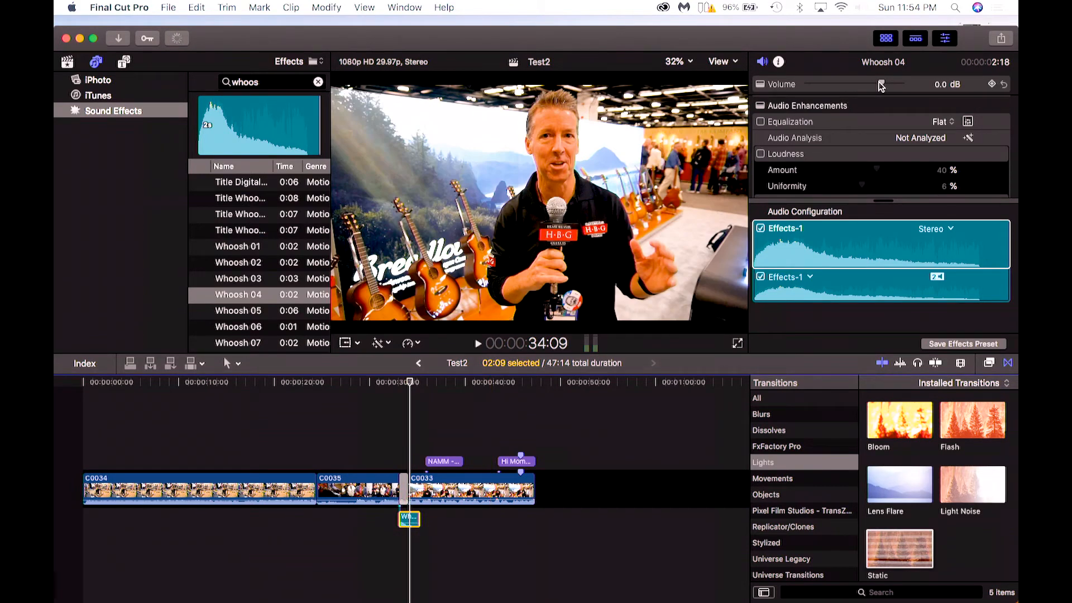
pyautogui.moveTo(881, 84); pyautogui.dragTo(869, 84)
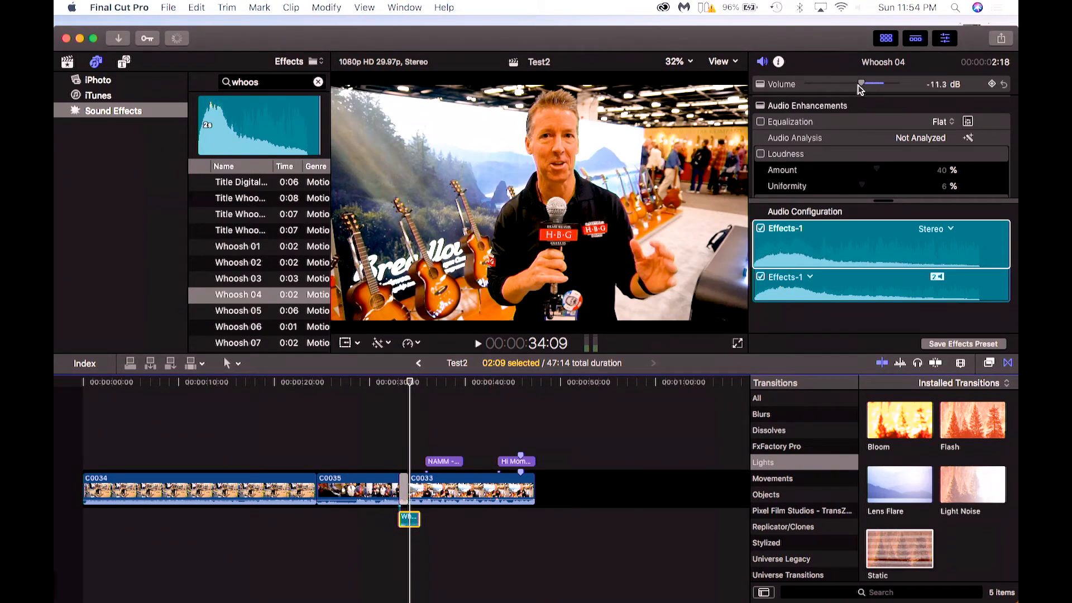
# Play back the transition together with the whoosh sound.
pyautogui.click(399, 384)
pyautogui.press('space')
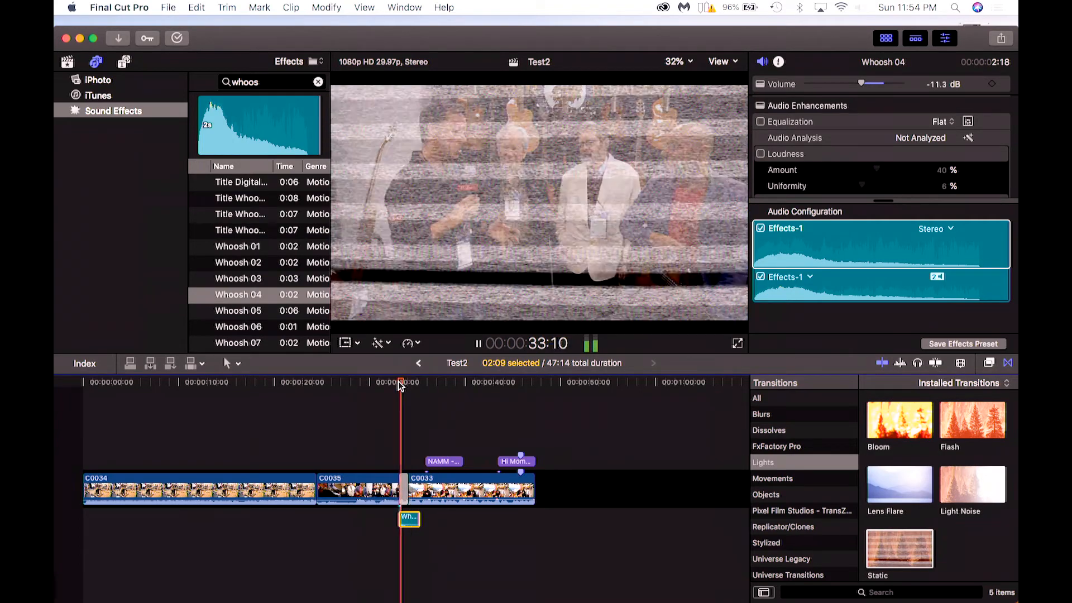
pyautogui.click(400, 383)
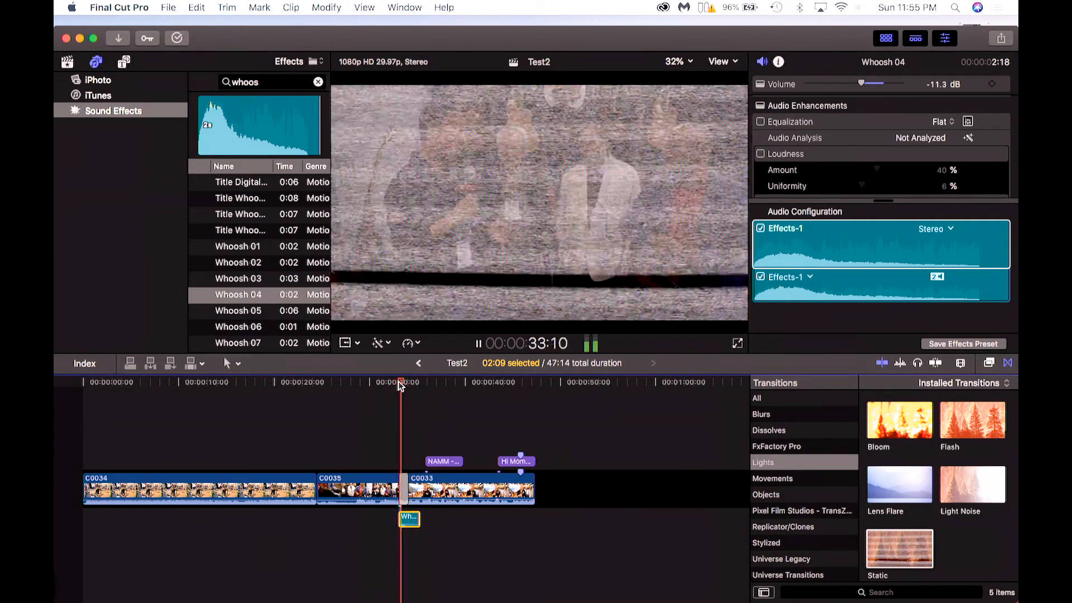
pyautogui.press('space')
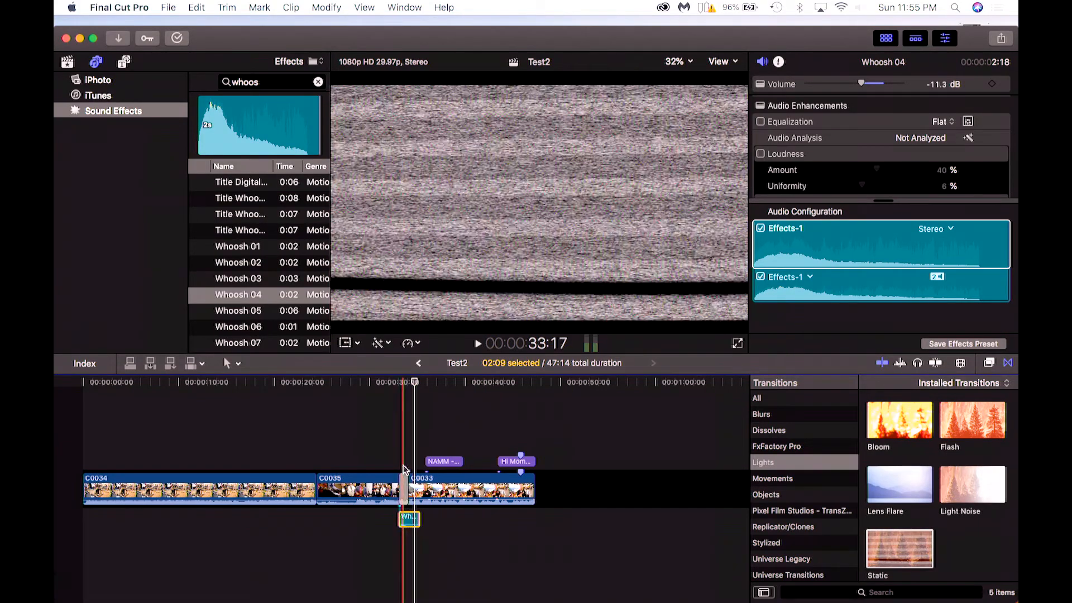
# Enlarge the timeline clips and nudge the Whoosh 04 clip slightly to line up with the transition.
pyautogui.click(403, 489)
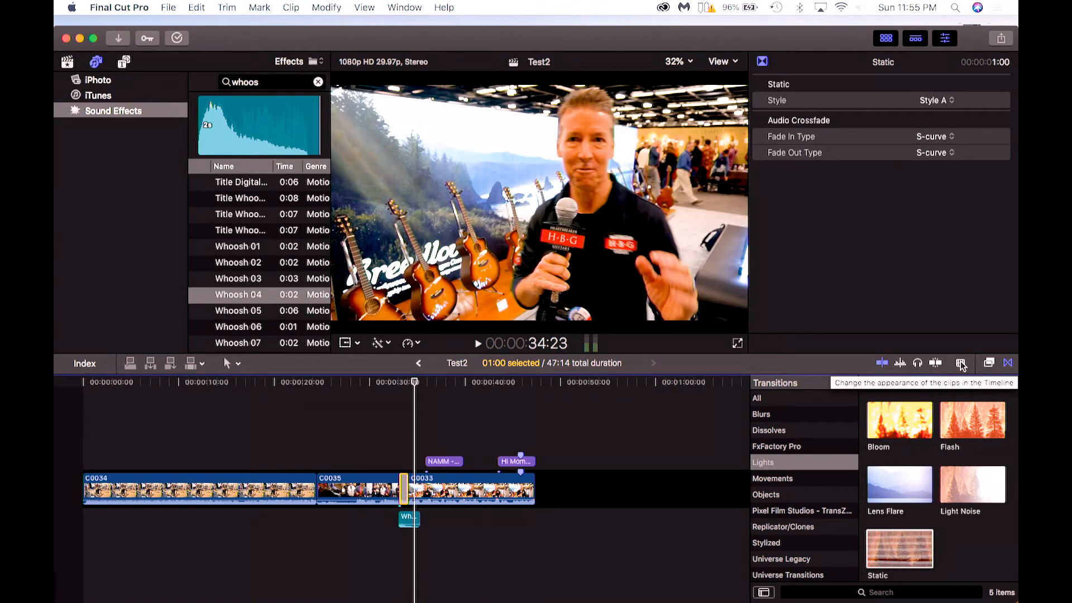
pyautogui.click(961, 363)
pyautogui.moveTo(912, 394); pyautogui.dragTo(956, 398)
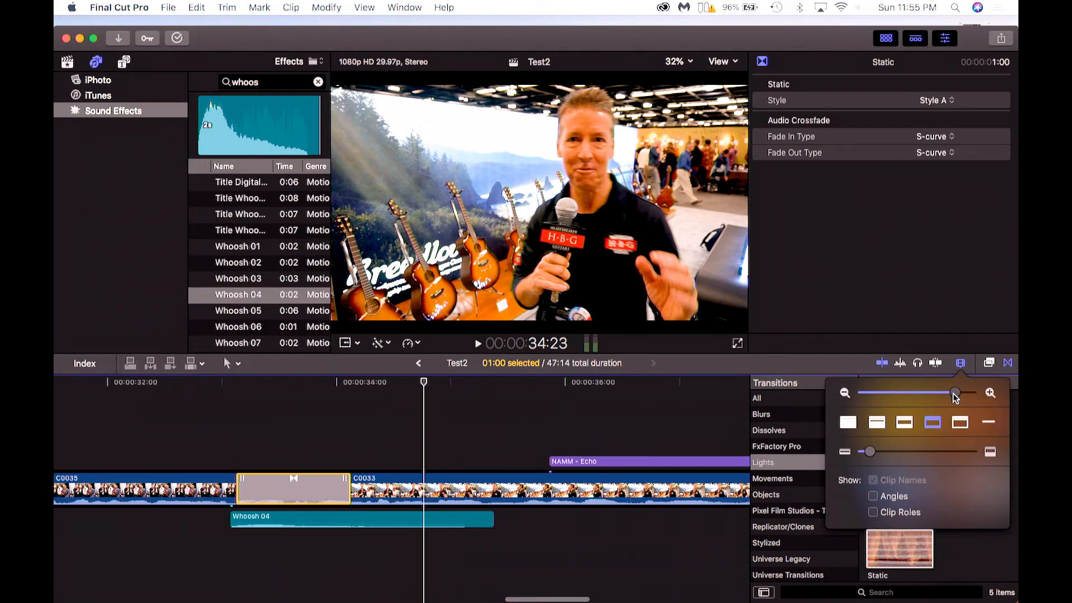
pyautogui.moveTo(250, 520); pyautogui.dragTo(254, 519)
pyautogui.press('space')
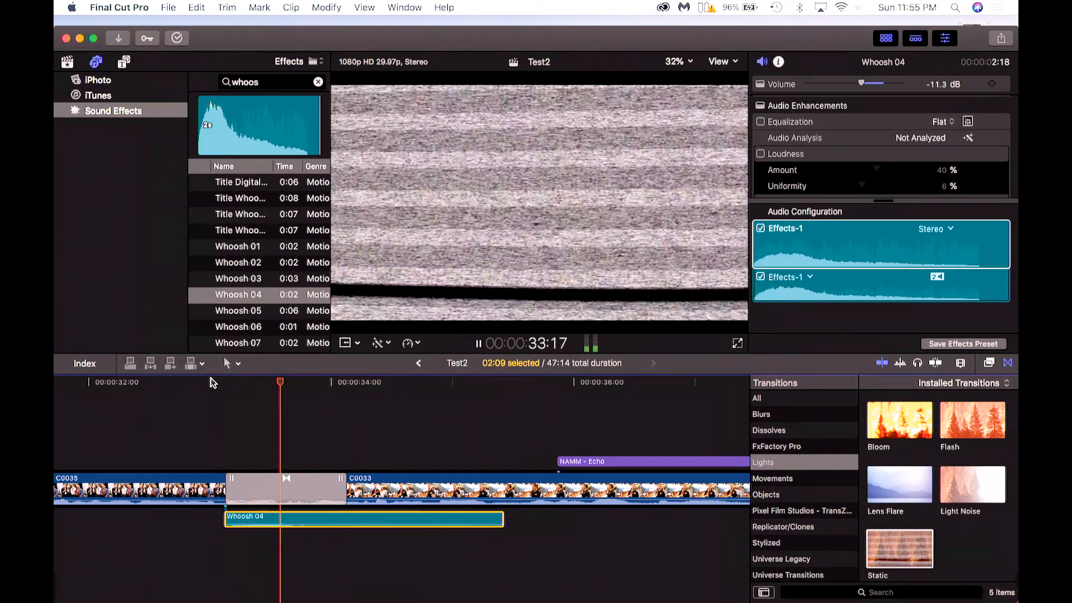
pyautogui.press('space')
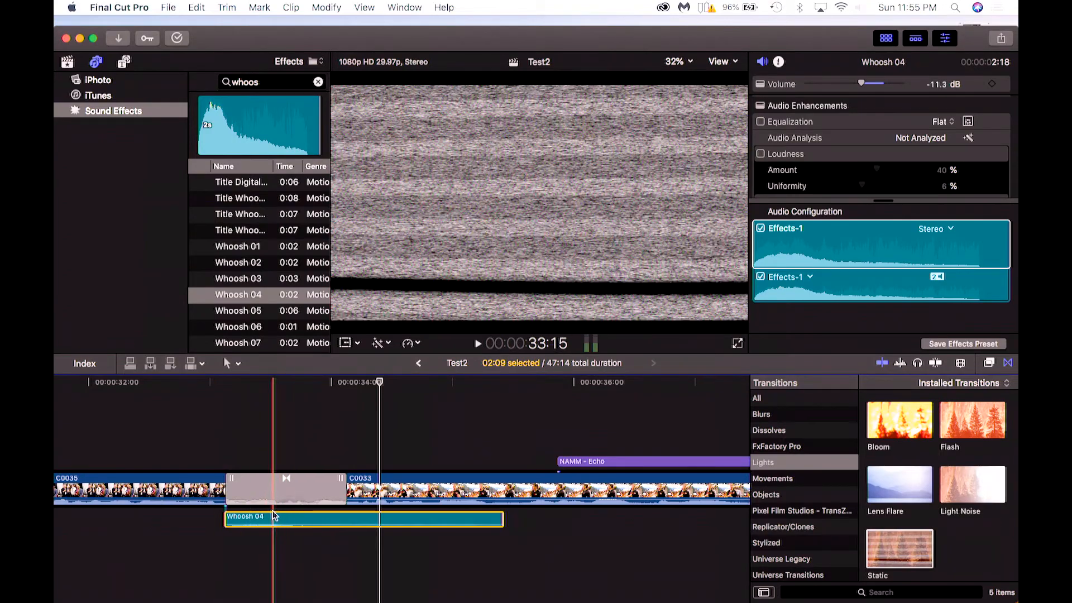
# Delete the Static transition between clips C0035 and C0033 and show all transitions.
pyautogui.click(269, 489)
pyautogui.press('Delete')
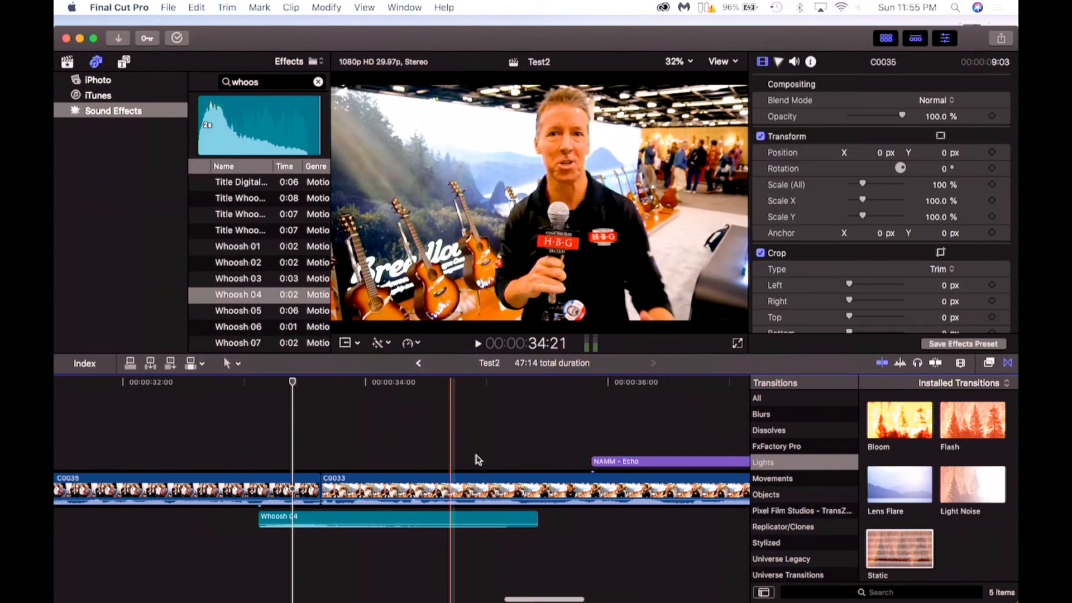
pyautogui.click(756, 400)
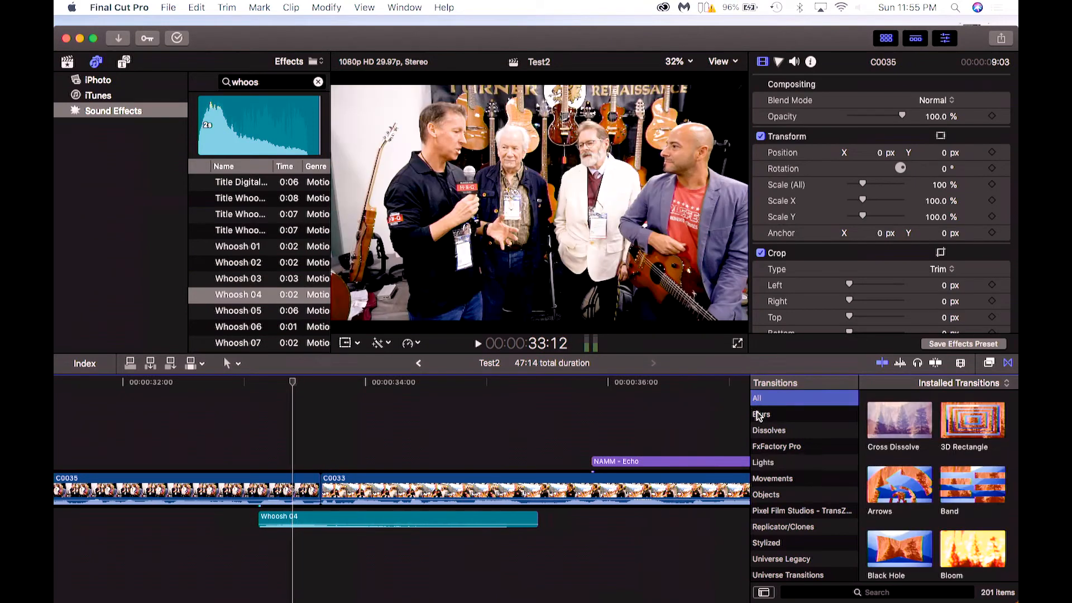
# Search the transitions for zoom and place the Zoom transition on the cut between clips C0035 and C0033.
pyautogui.click(862, 593)
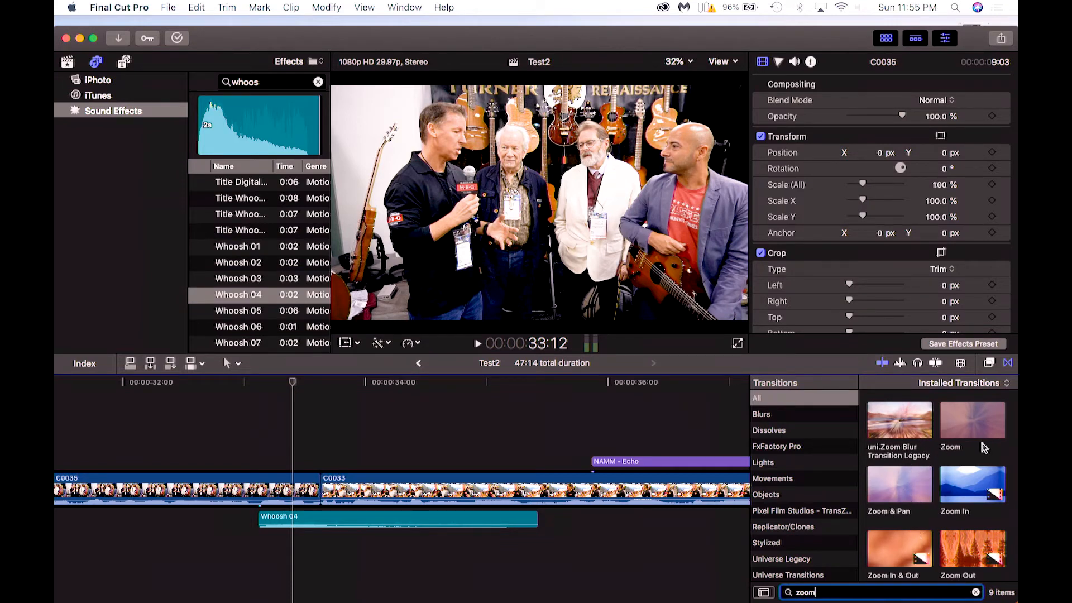
pyautogui.moveTo(978, 425); pyautogui.dragTo(321, 488)
# Play back the new Zoom transition with the whoosh sound from just before the cut.
pyautogui.press('space')
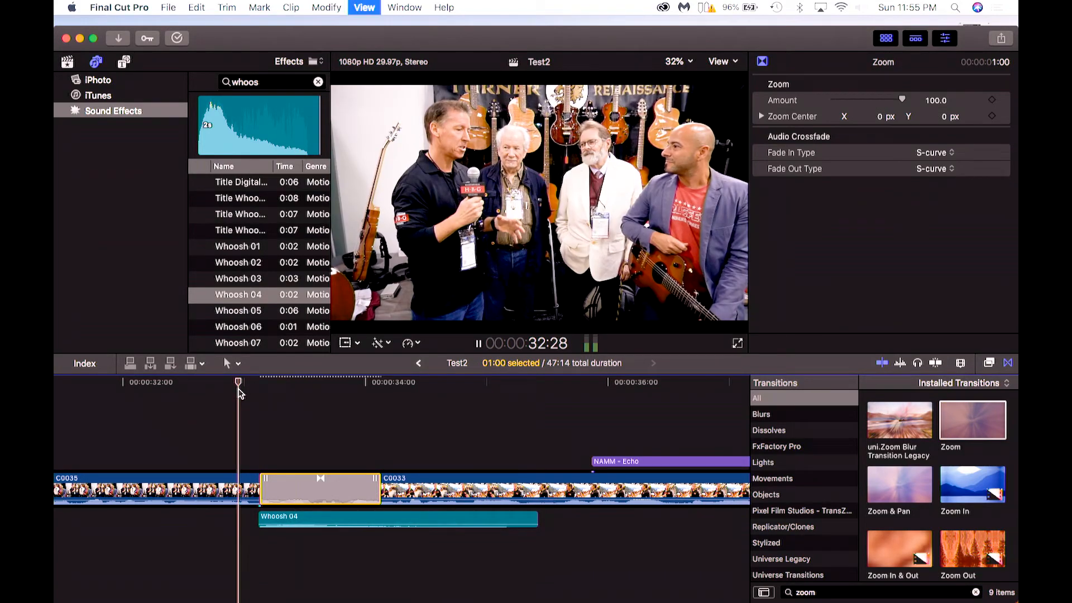
pyautogui.press('space')
pyautogui.click(233, 383)
pyautogui.press('space')
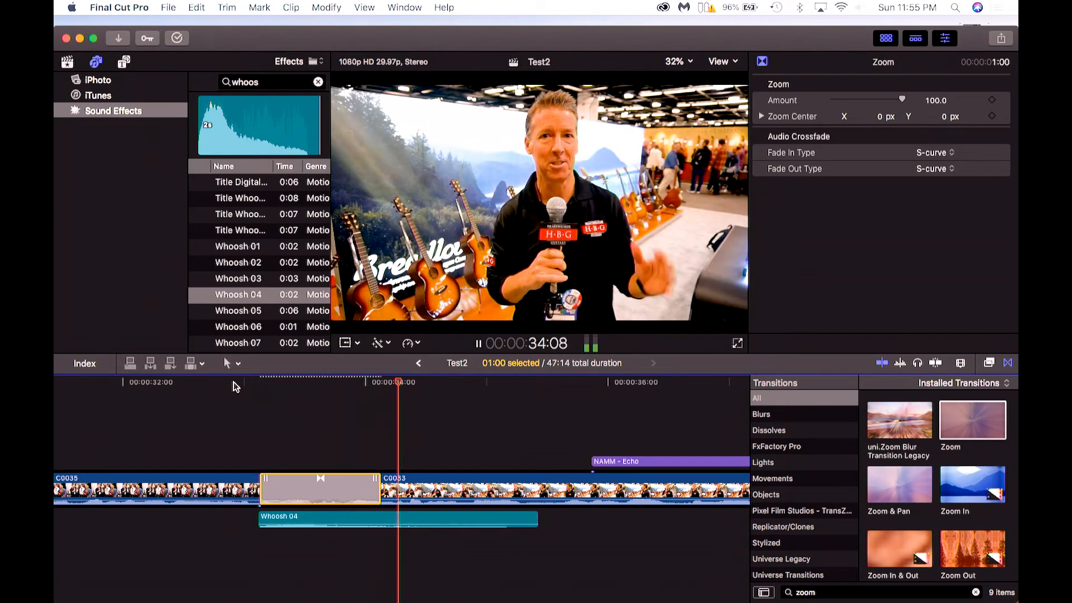
pyautogui.press('space')
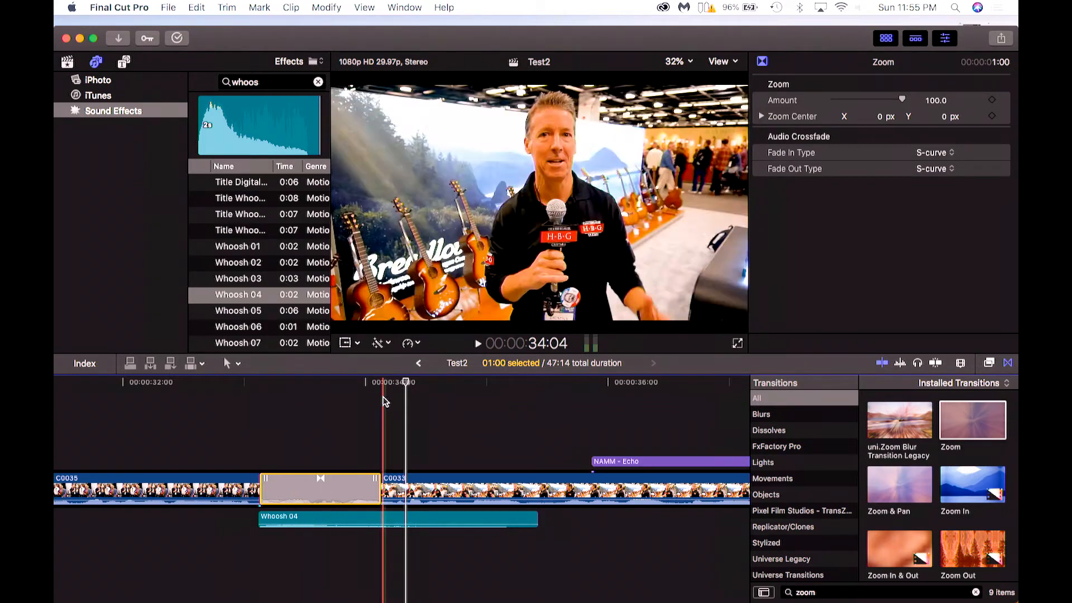
# Zoom the timeline out and enlarge the clip thumbnails using the clip appearance settings.
pyautogui.click(961, 364)
pyautogui.moveTo(958, 395); pyautogui.dragTo(934, 398)
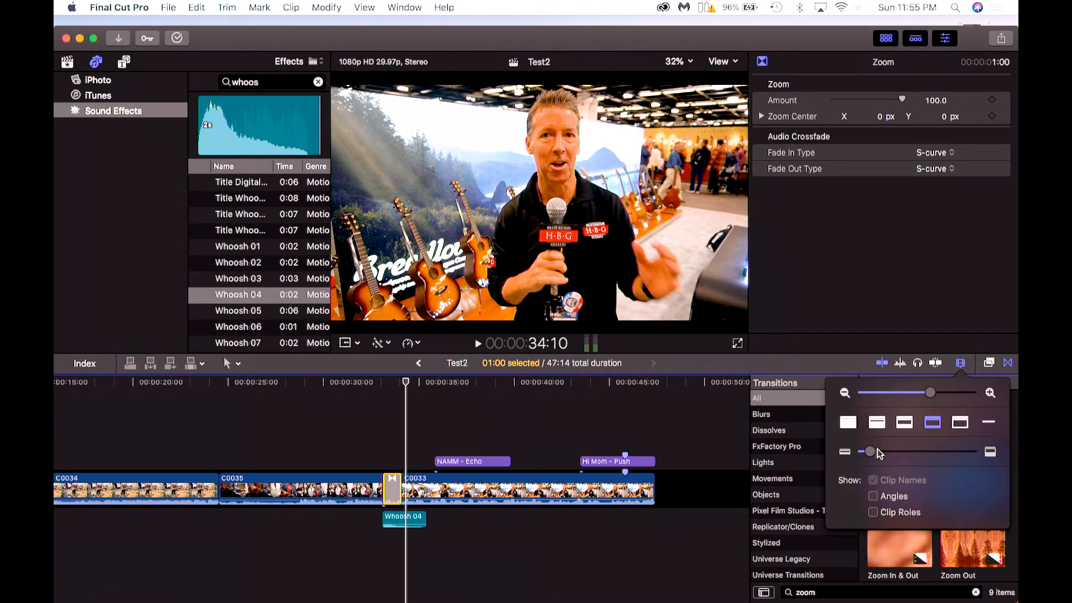
pyautogui.moveTo(868, 454); pyautogui.dragTo(894, 452)
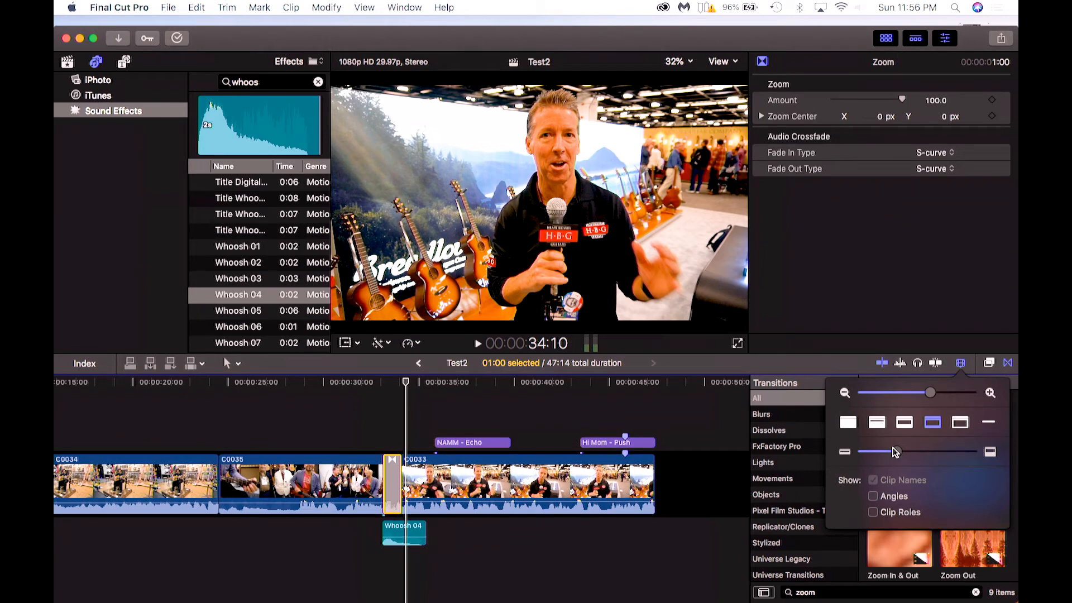
# Select clip C0035 and play it back from around the 27-second mark.
pyautogui.click(373, 387)
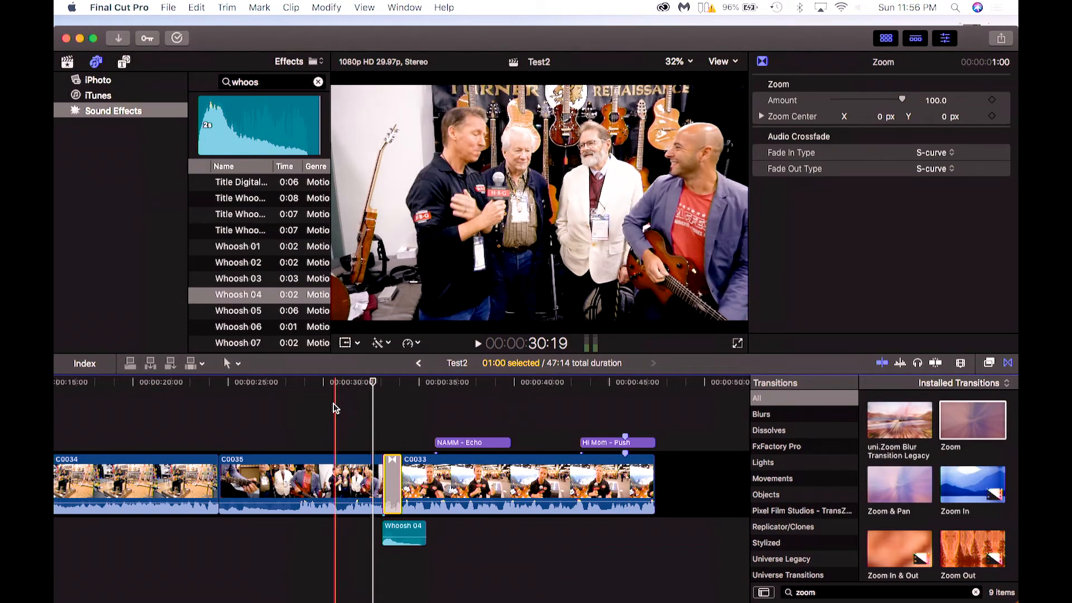
pyautogui.click(330, 475)
pyautogui.click(267, 384)
pyautogui.press('space')
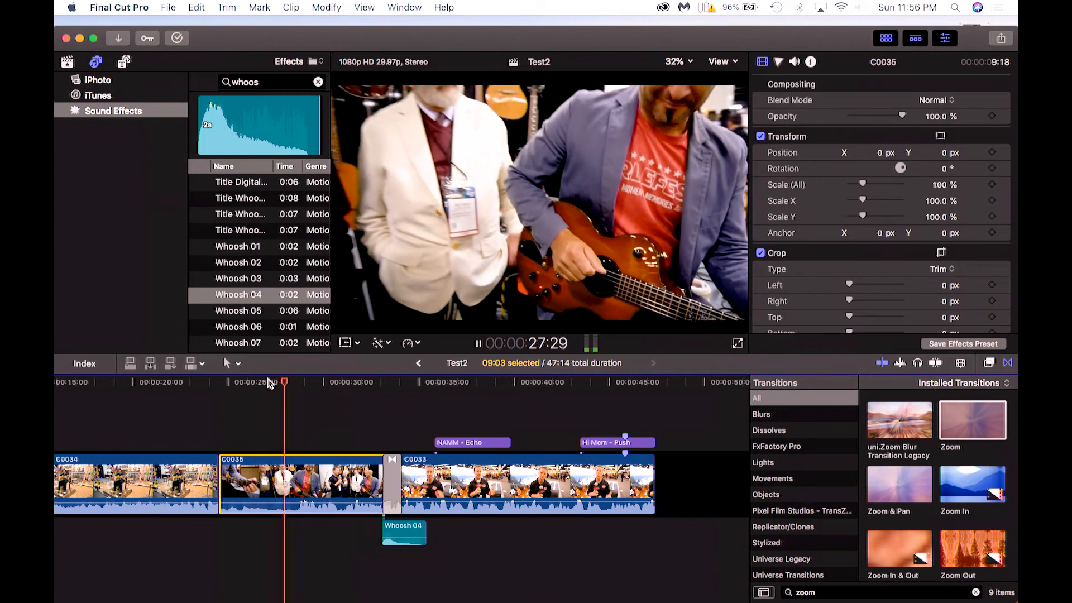
pyautogui.press('space')
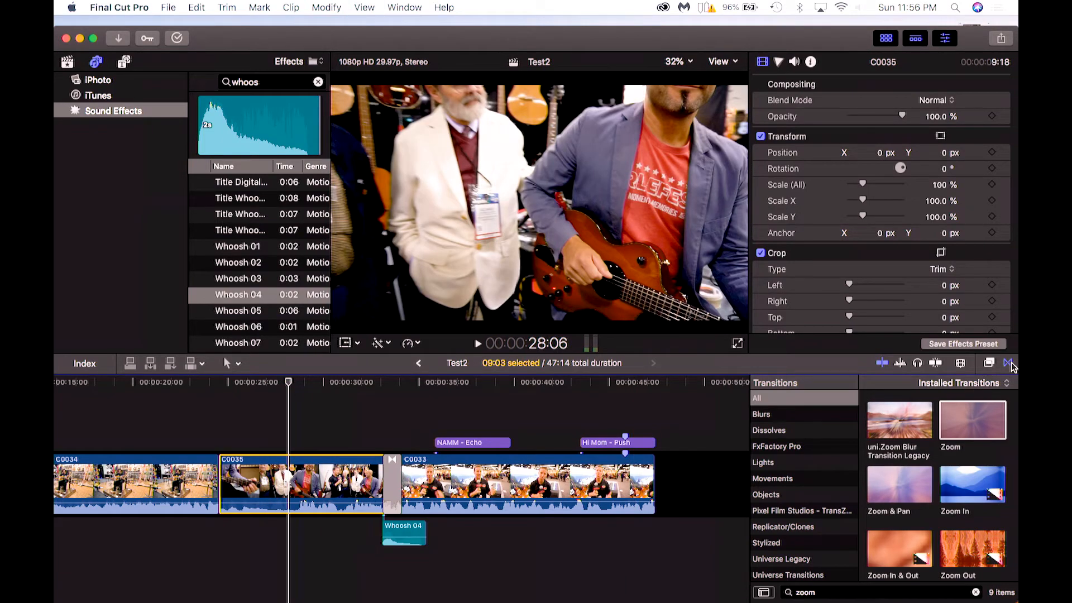
# Switch from transitions to the video effects browser and browse the Basics and Blur categories.
pyautogui.click(1010, 364)
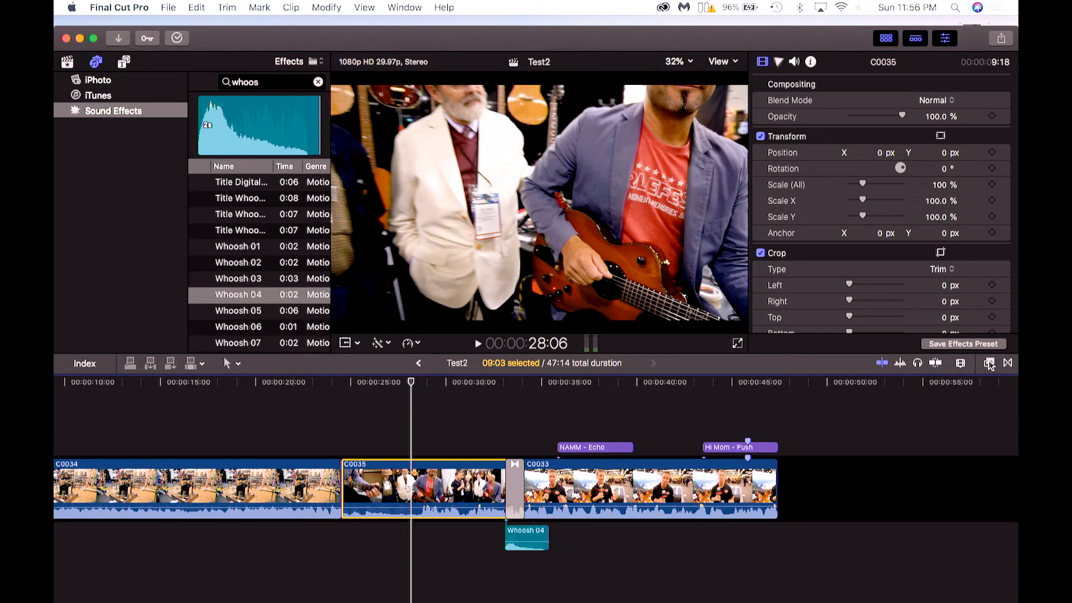
pyautogui.click(989, 365)
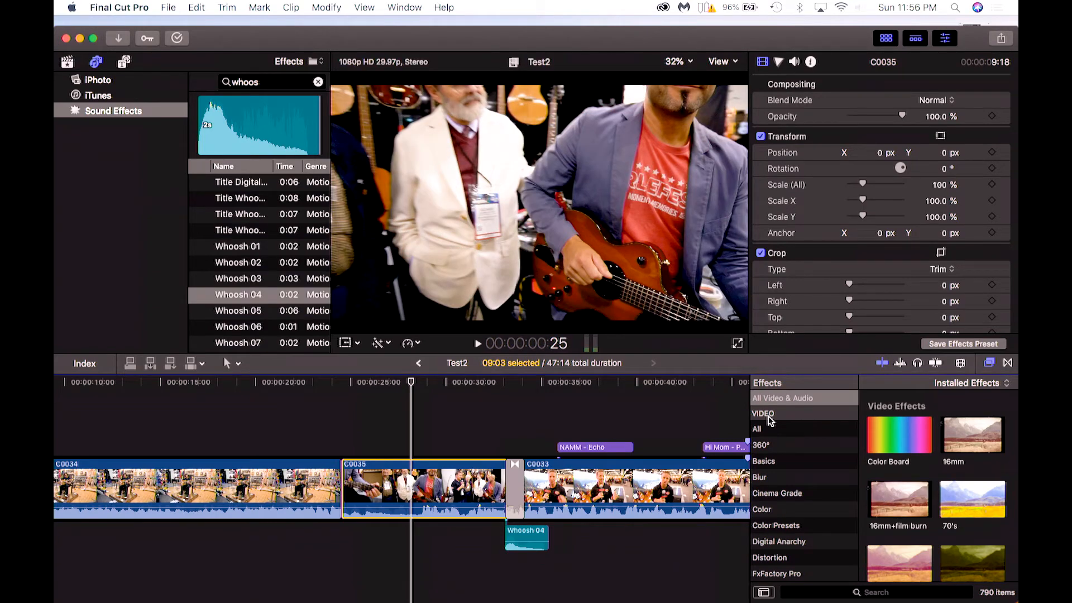
pyautogui.click(763, 432)
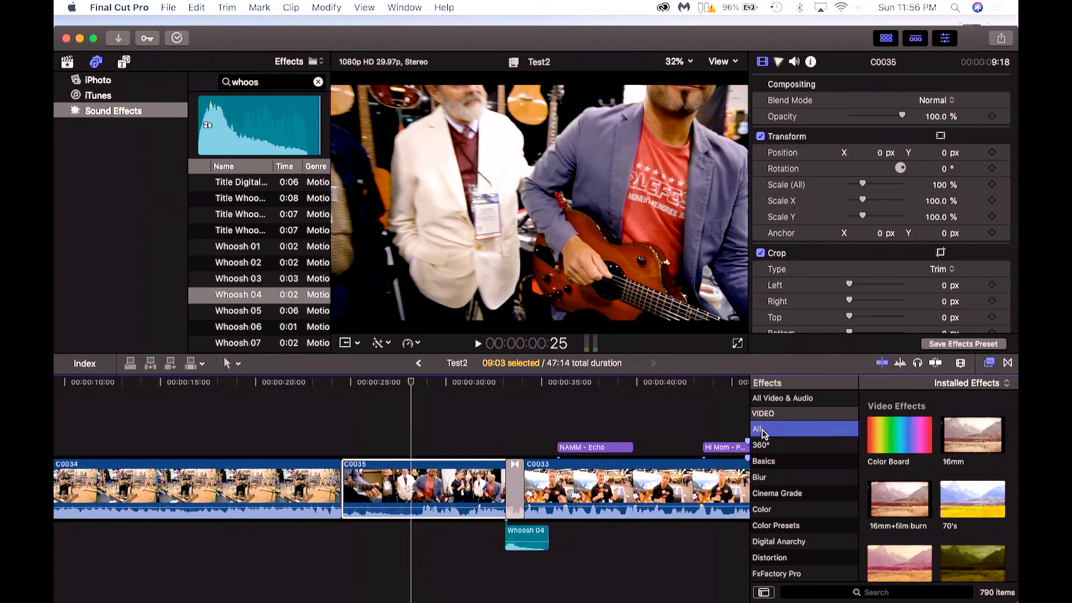
pyautogui.click(765, 462)
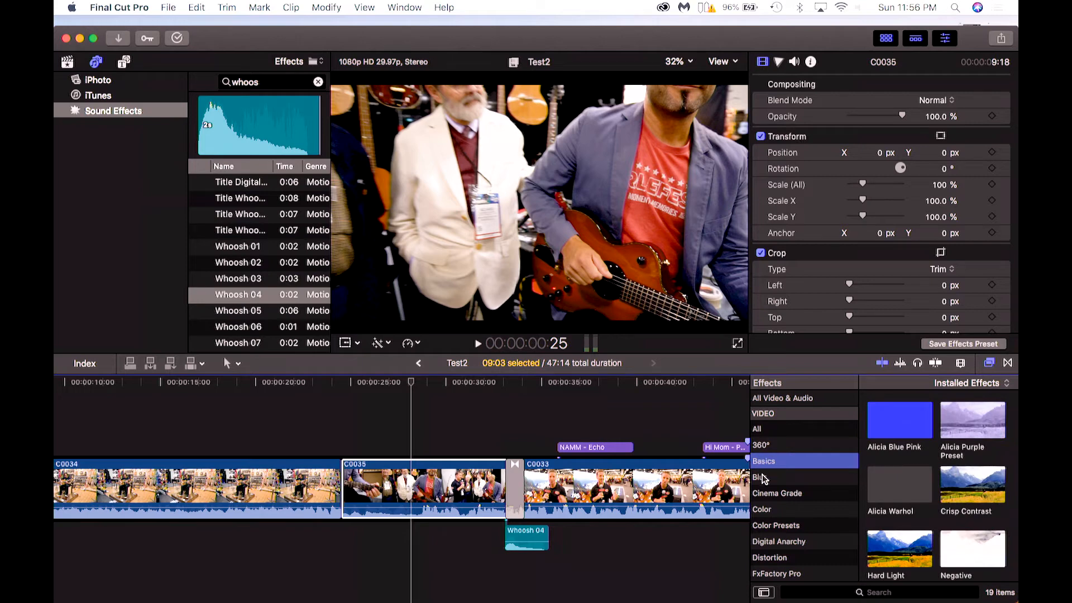
pyautogui.click(763, 478)
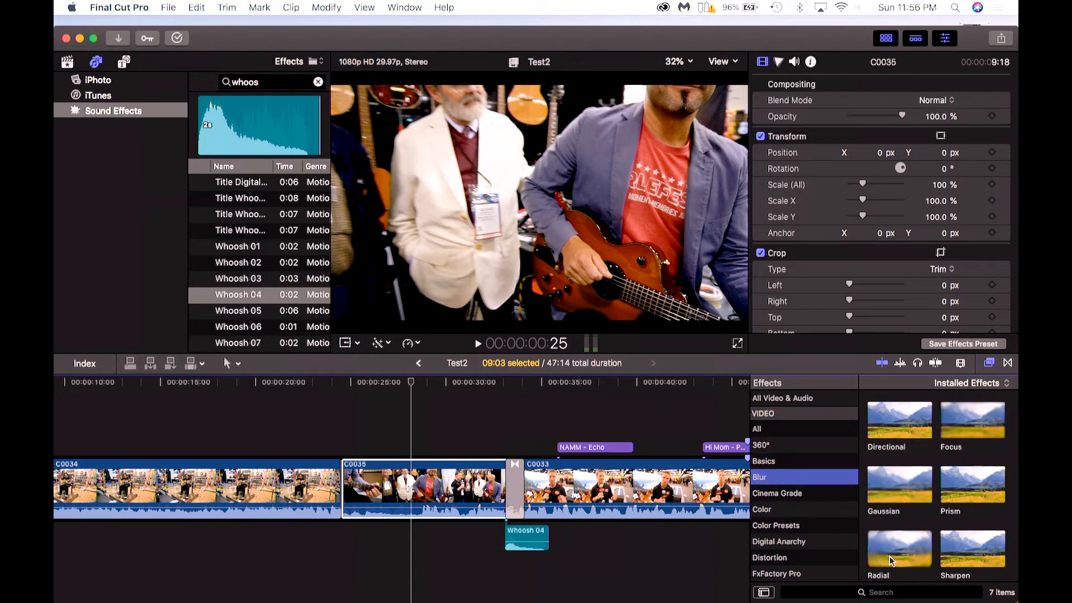
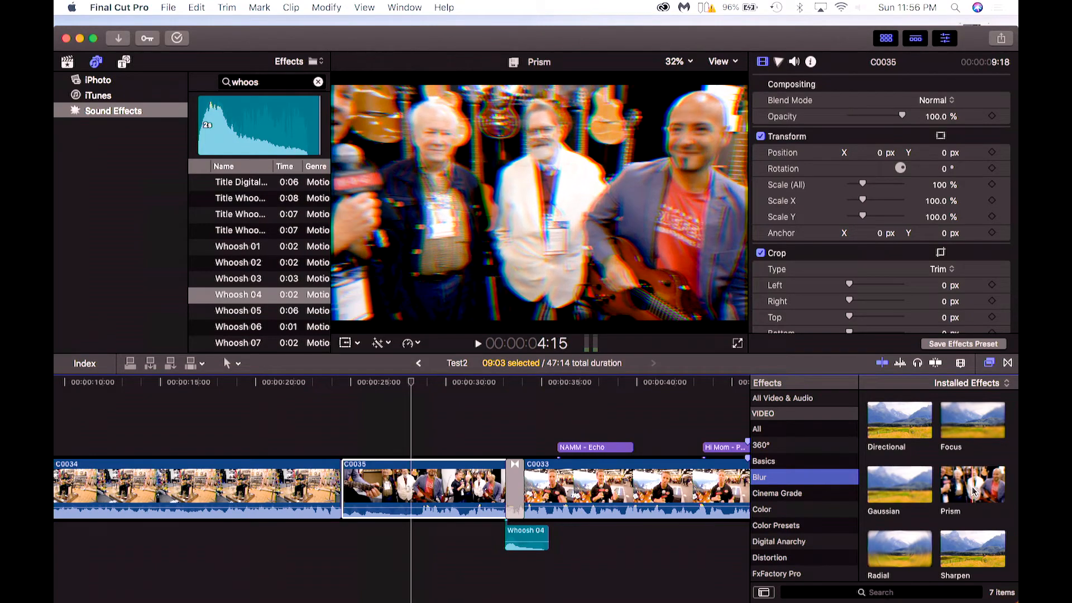
# Browse the video effect categories, ending on the Light category.
pyautogui.click(764, 497)
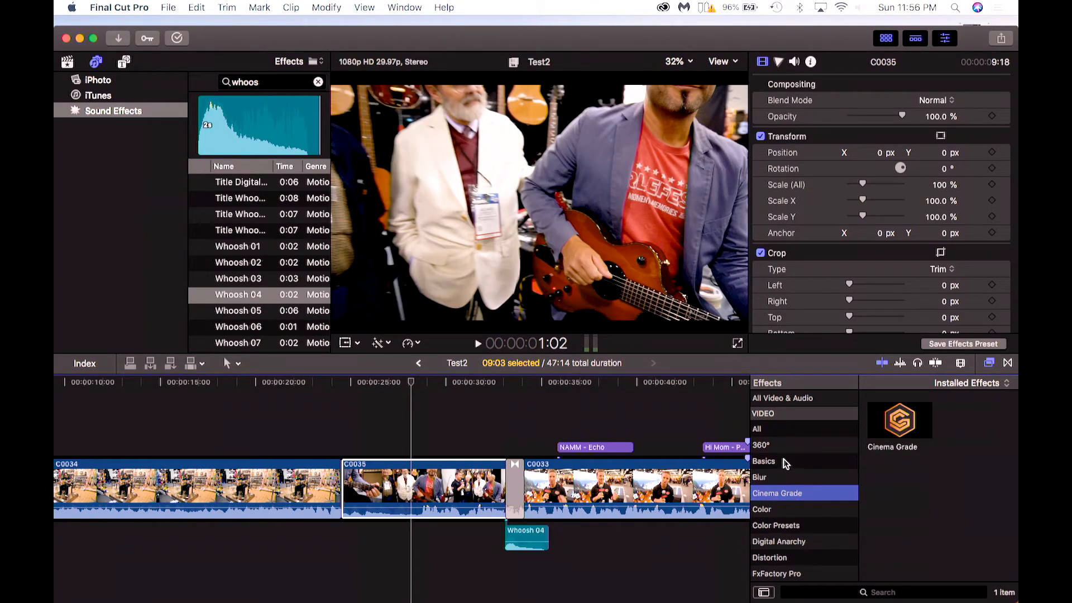
pyautogui.click(769, 431)
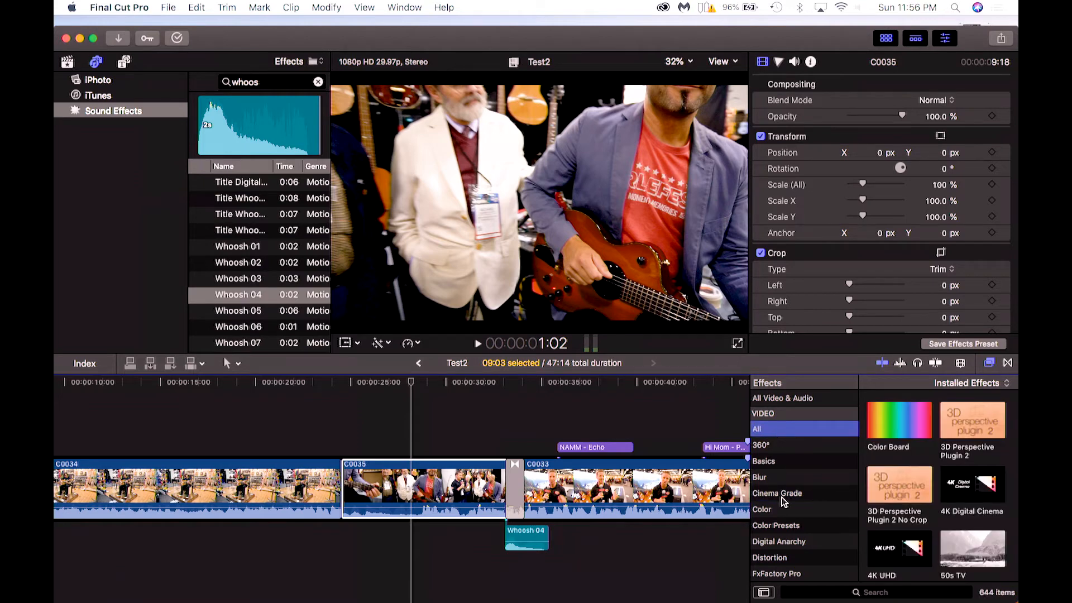
pyautogui.click(773, 403)
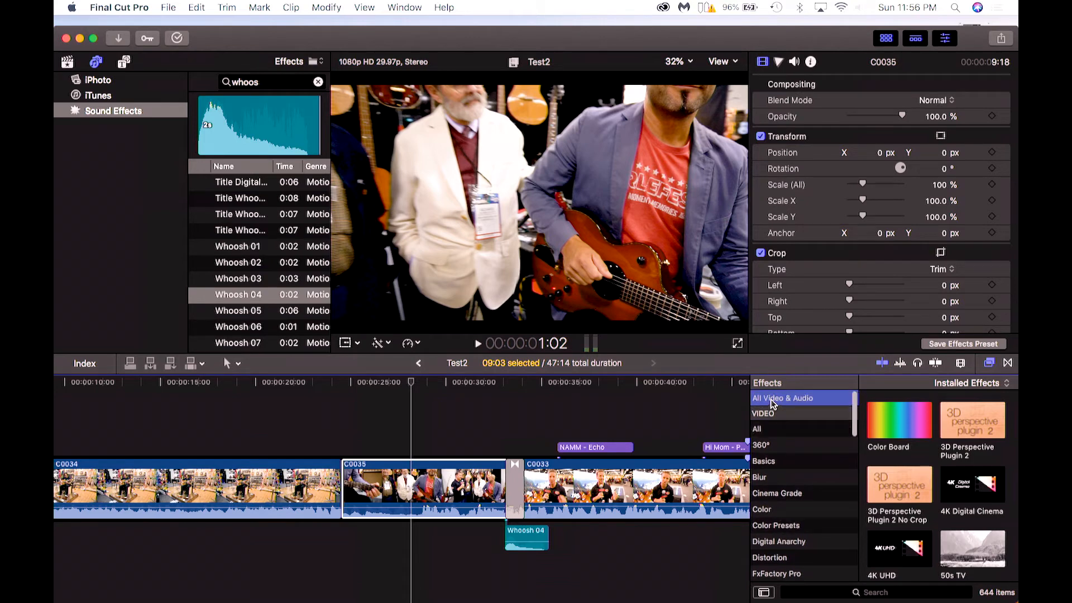
pyautogui.click(774, 418)
pyautogui.scroll(-5, 775, 463)
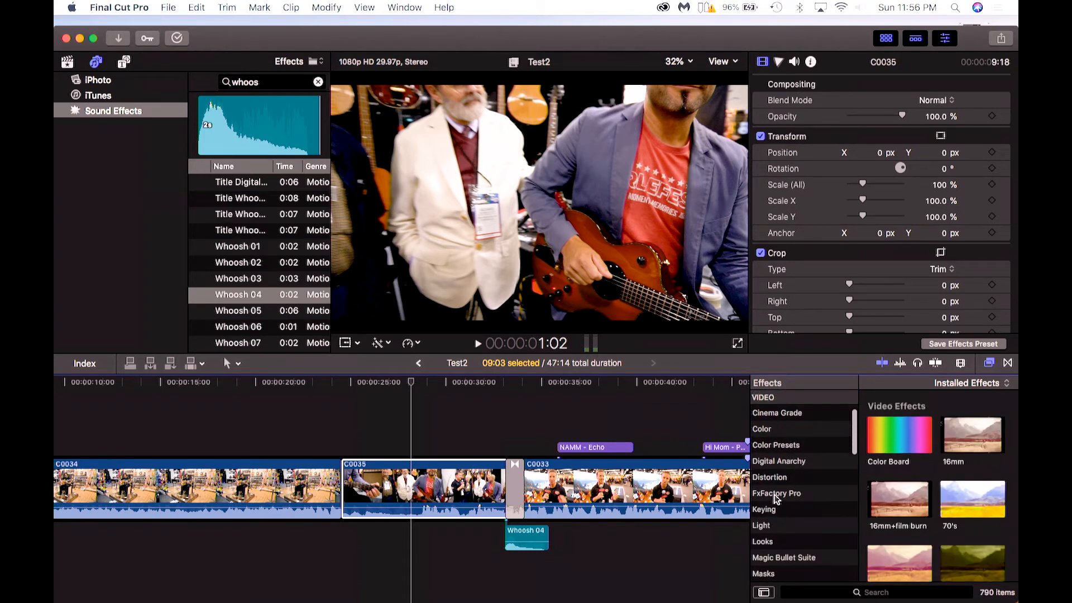
pyautogui.click(768, 528)
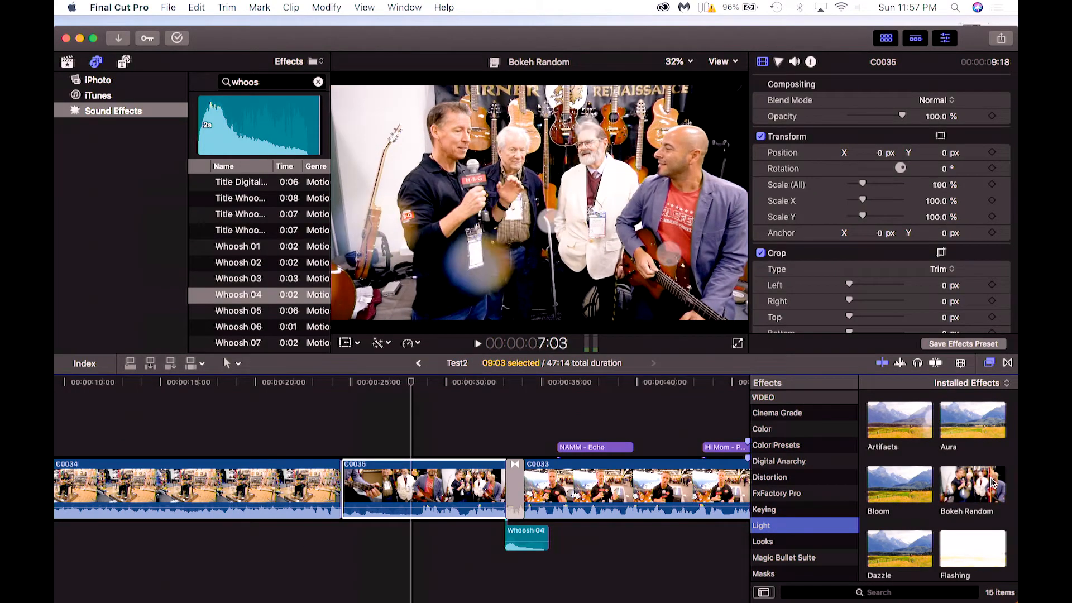
# Apply the Bokeh Random effect to clip C0035 and play it back from the clip's start.
pyautogui.click(986, 481)
pyautogui.moveTo(982, 488); pyautogui.dragTo(440, 492)
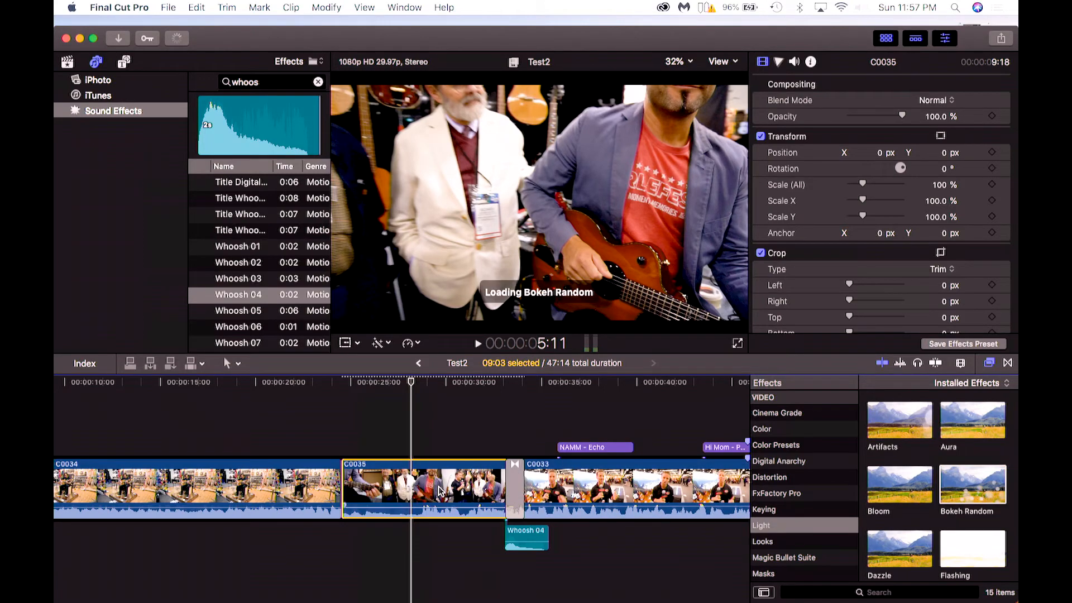
pyautogui.click(346, 385)
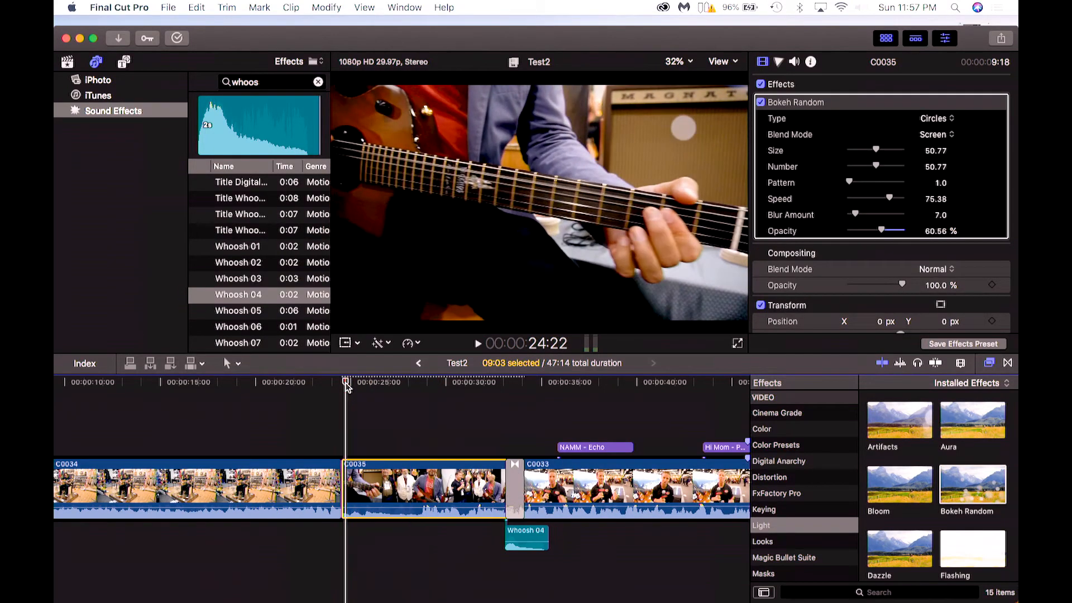
pyautogui.press('space')
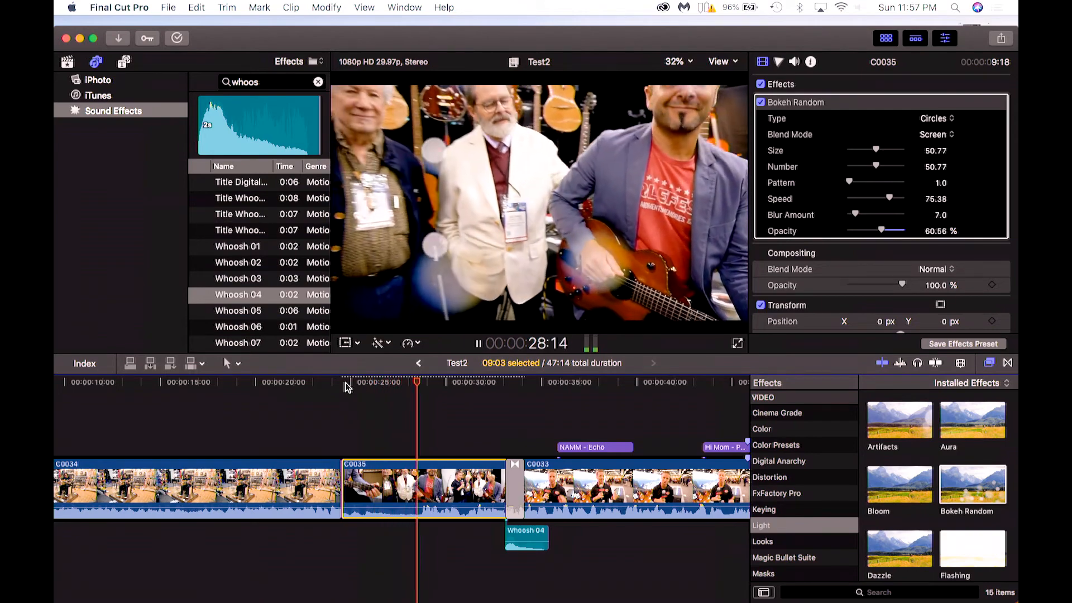
pyautogui.press('space')
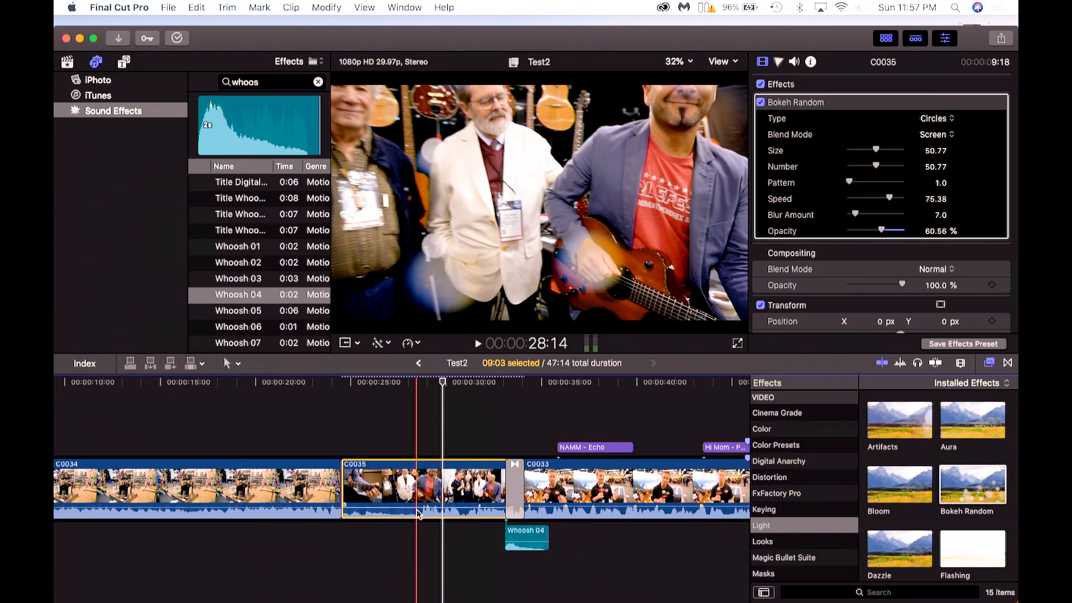
# Set clip C0035's volume to -0.3 dB in the audio inspector.
pyautogui.moveTo(417, 509)
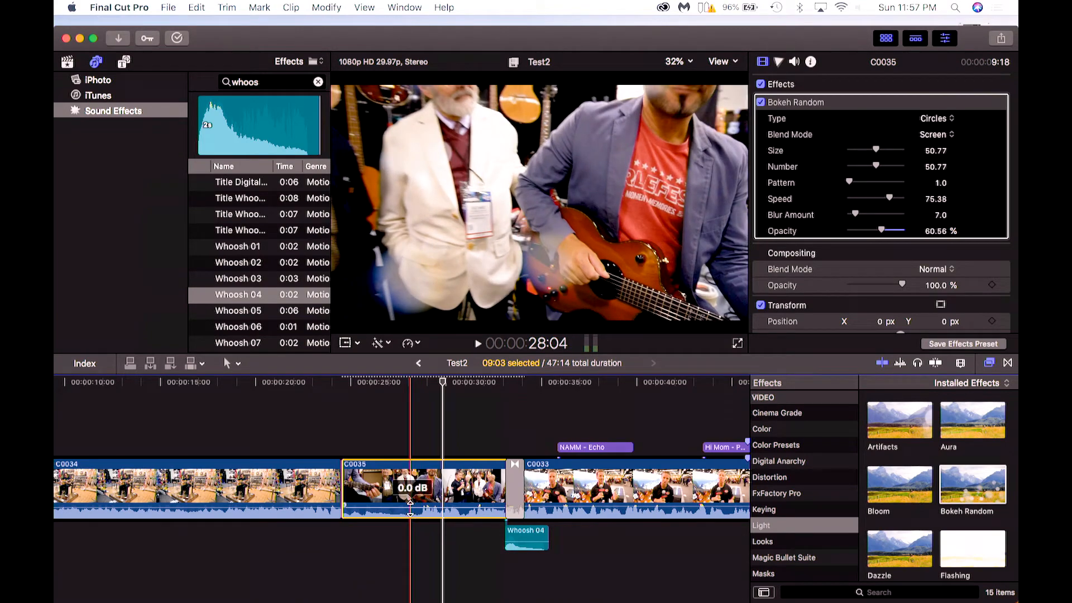
pyautogui.moveTo(411, 509); pyautogui.dragTo(411, 508)
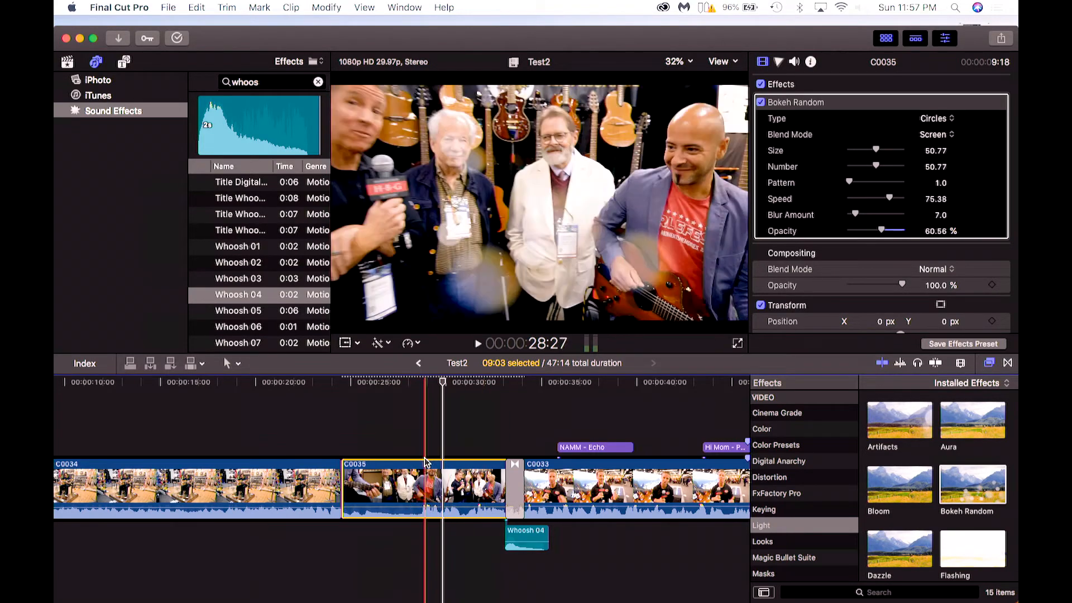
pyautogui.click(794, 62)
pyautogui.moveTo(884, 83); pyautogui.dragTo(885, 85)
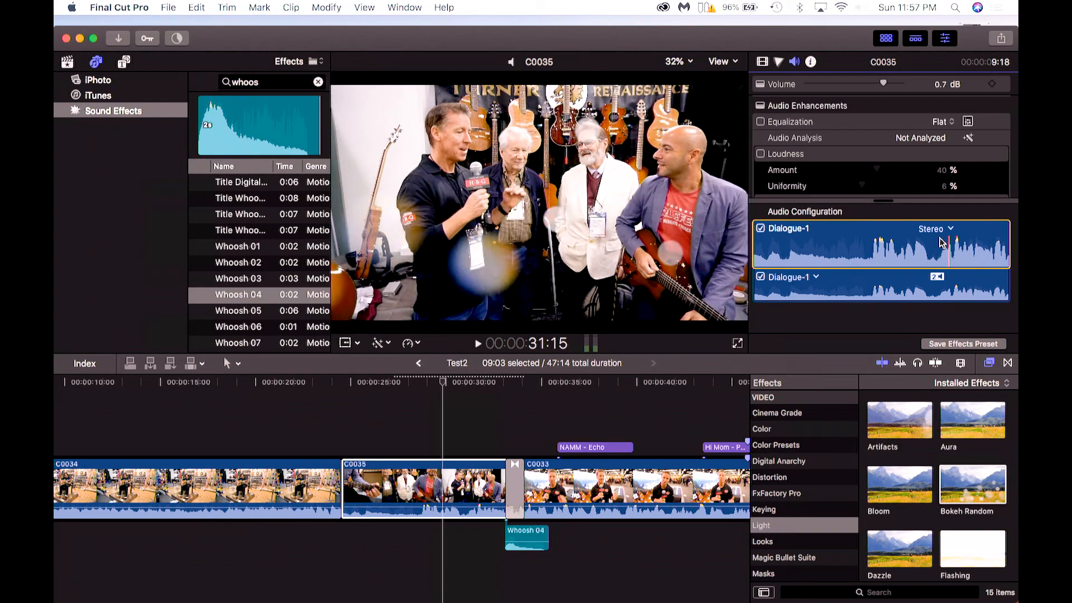
pyautogui.moveTo(885, 84)
pyautogui.mouseDown()
pyautogui.moveTo(895, 85)
pyautogui.moveTo(881, 84)
pyautogui.mouseUp()
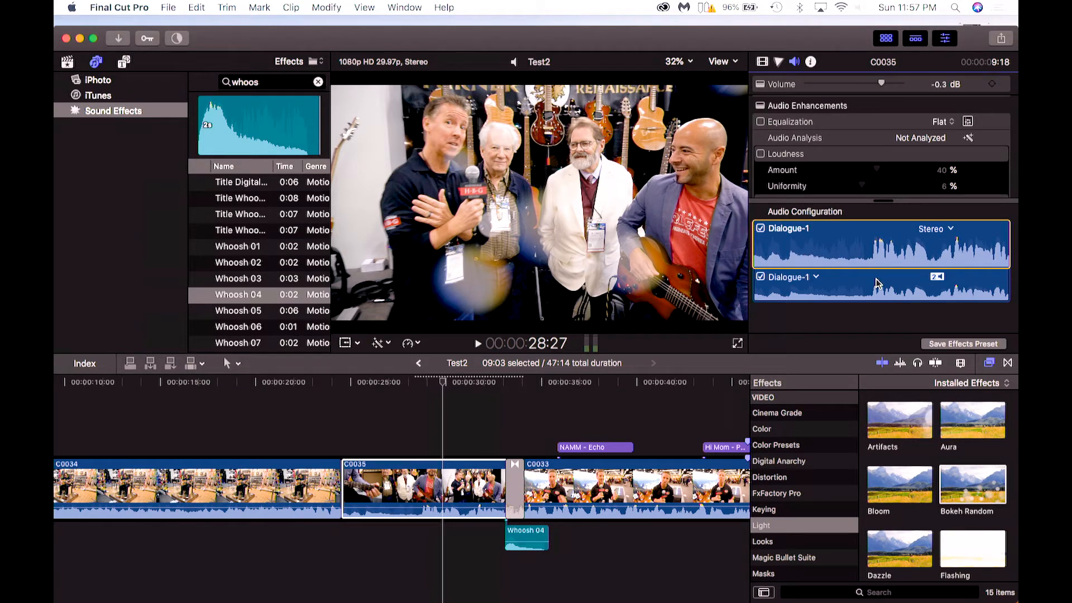
# Play back clip C0035 from around the 29-second mark.
pyautogui.click(432, 384)
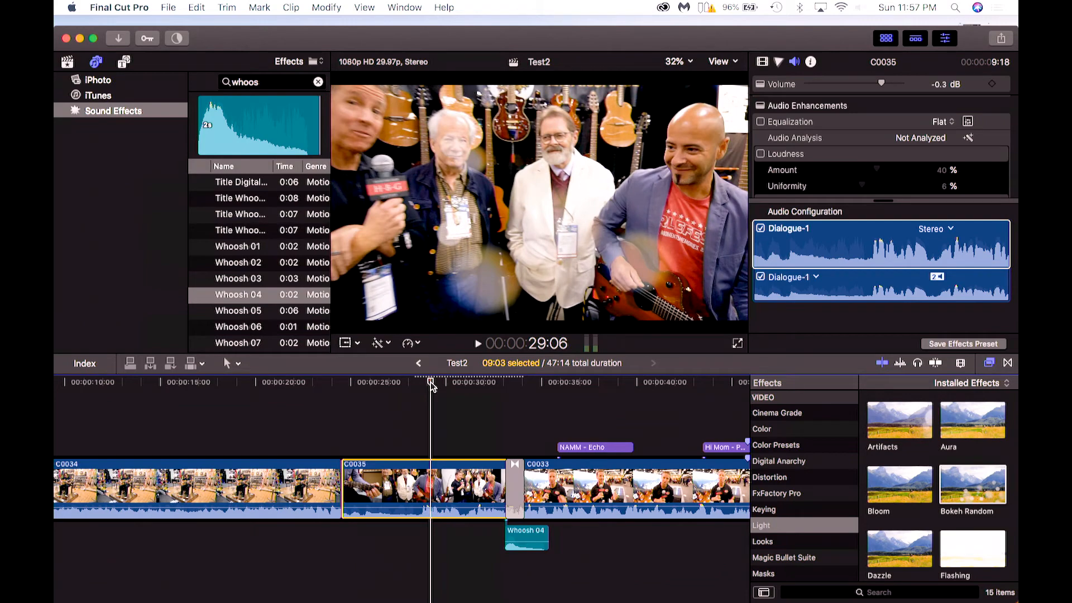
pyautogui.press('space')
pyautogui.press('space')
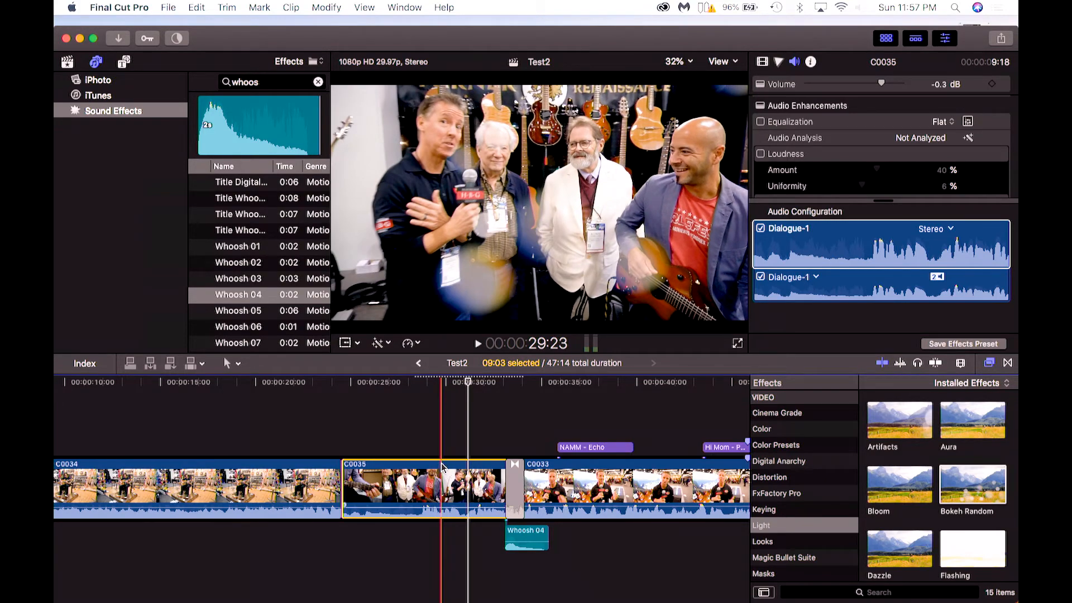
# Adjust Bokeh Random on C0035: Size 100, Number 100, Pattern 4.6, Speed 0, Blur Amount 64.
pyautogui.click(437, 419)
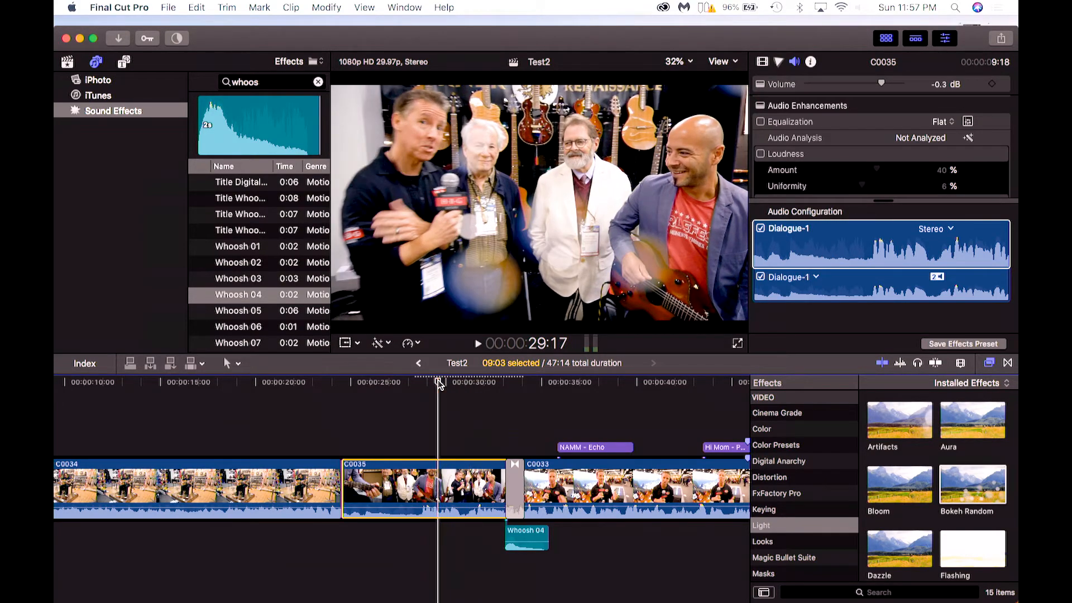
pyautogui.click(763, 62)
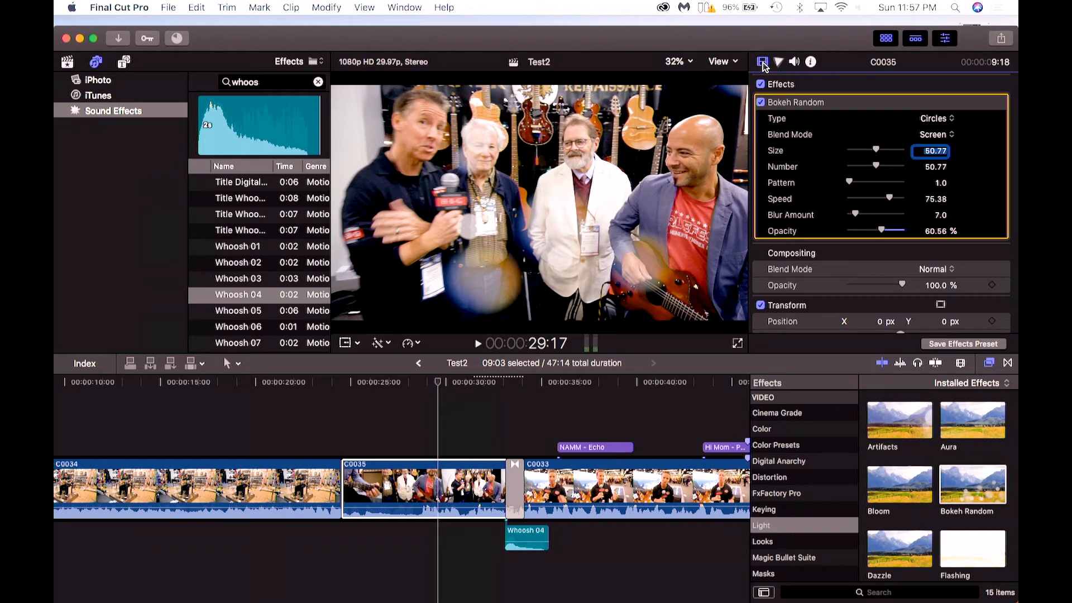
pyautogui.click(782, 88)
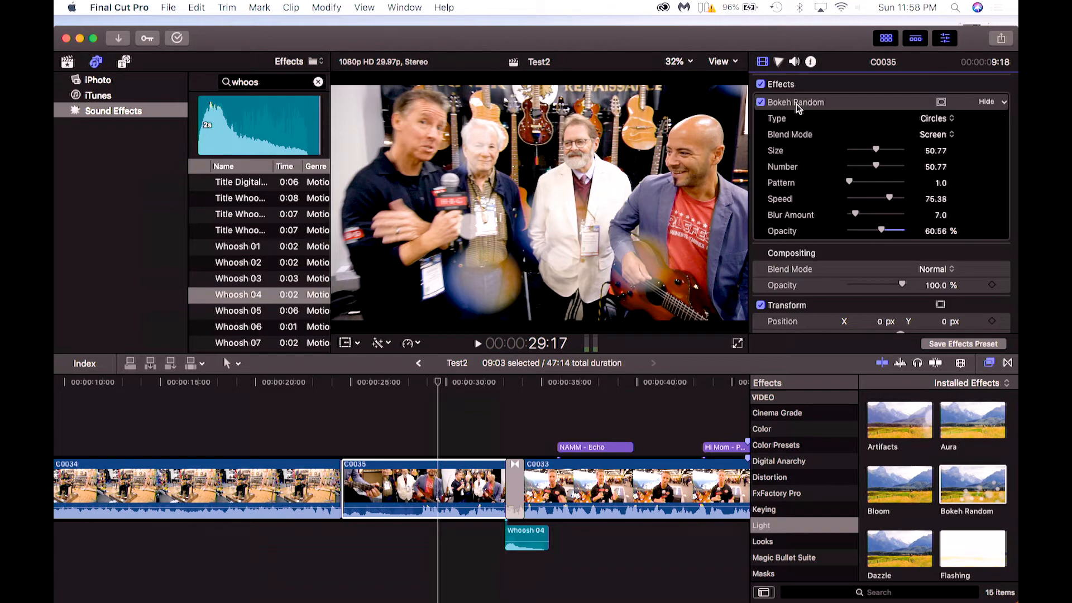
pyautogui.click(796, 104)
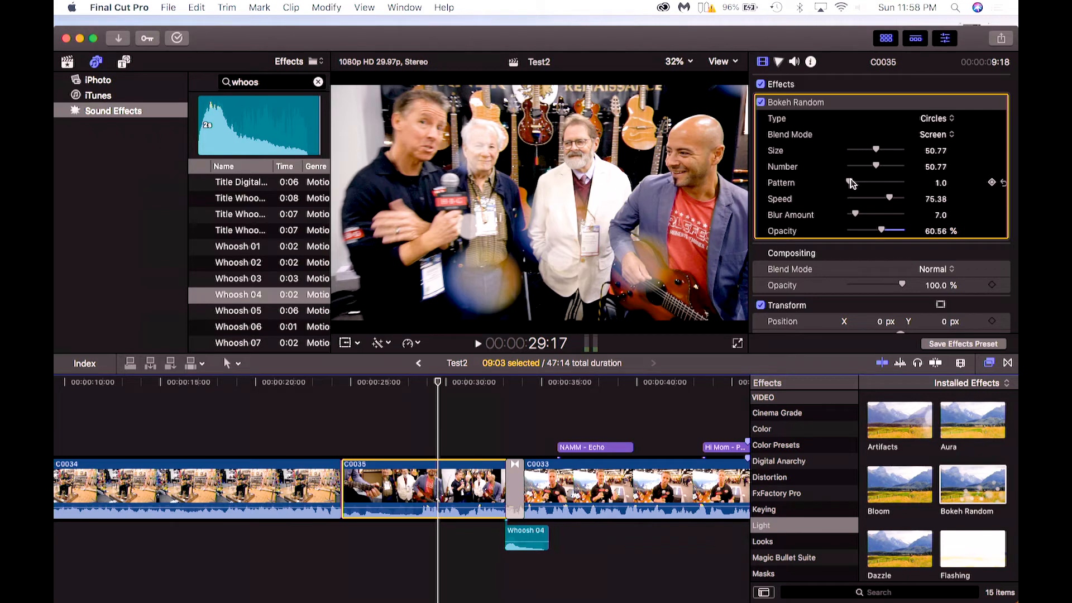
pyautogui.moveTo(876, 164); pyautogui.dragTo(909, 166)
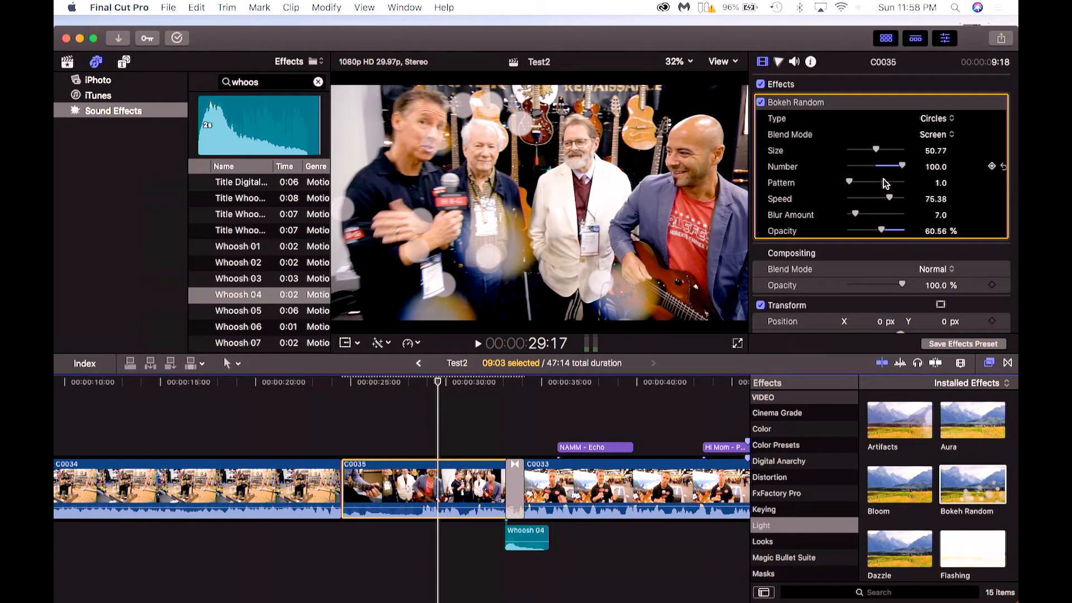
pyautogui.moveTo(850, 182); pyautogui.dragTo(919, 165)
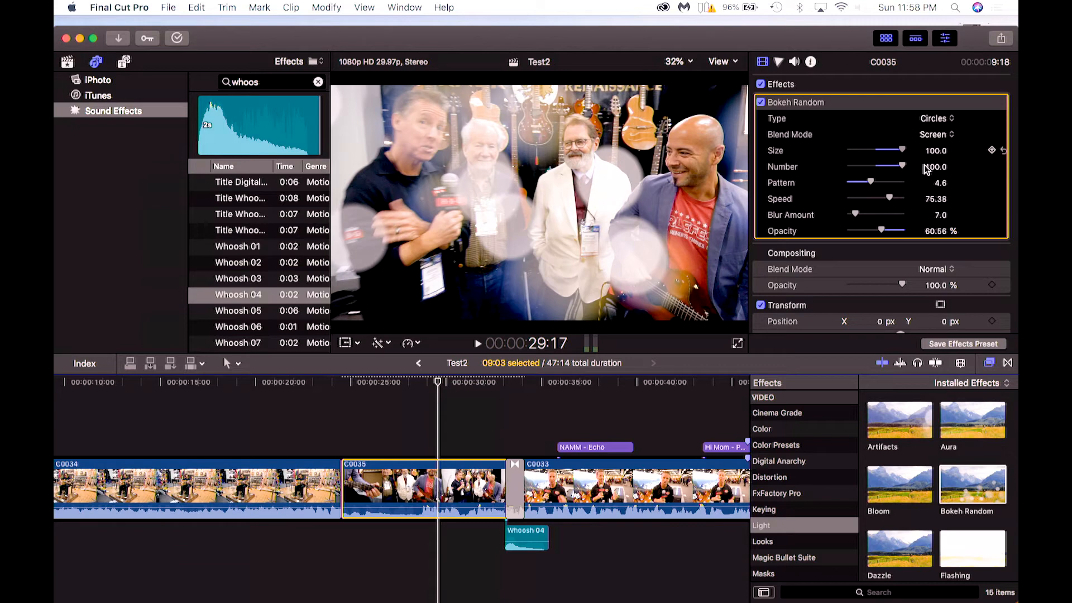
pyautogui.moveTo(875, 215); pyautogui.dragTo(803, 222)
pyautogui.moveTo(849, 214); pyautogui.dragTo(827, 199)
# Play back the adjusted clip from around the 25-second mark.
pyautogui.click(383, 394)
pyautogui.press('space')
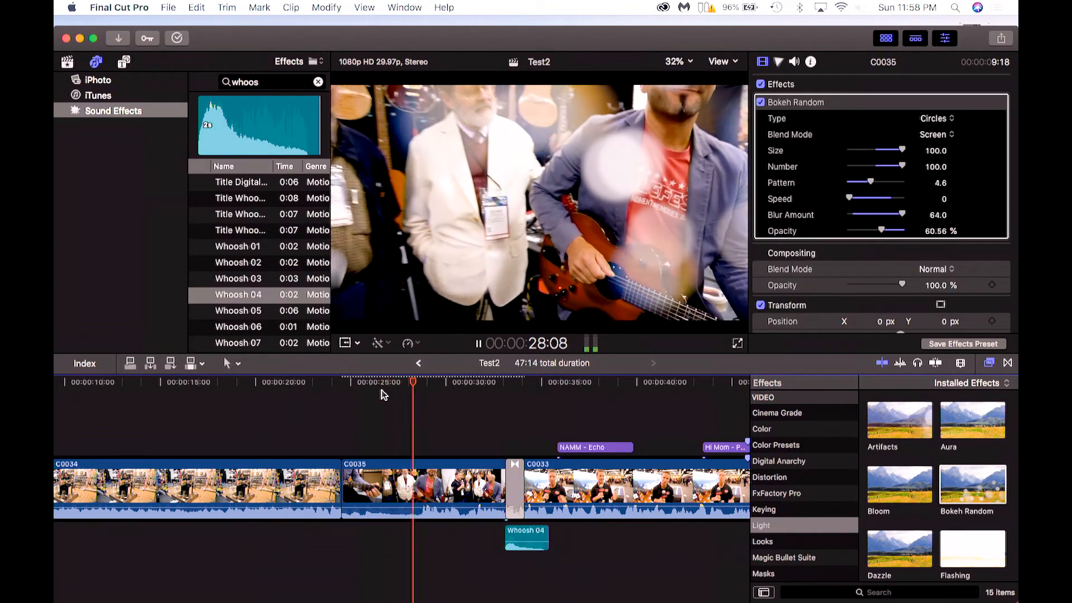
pyautogui.press('space')
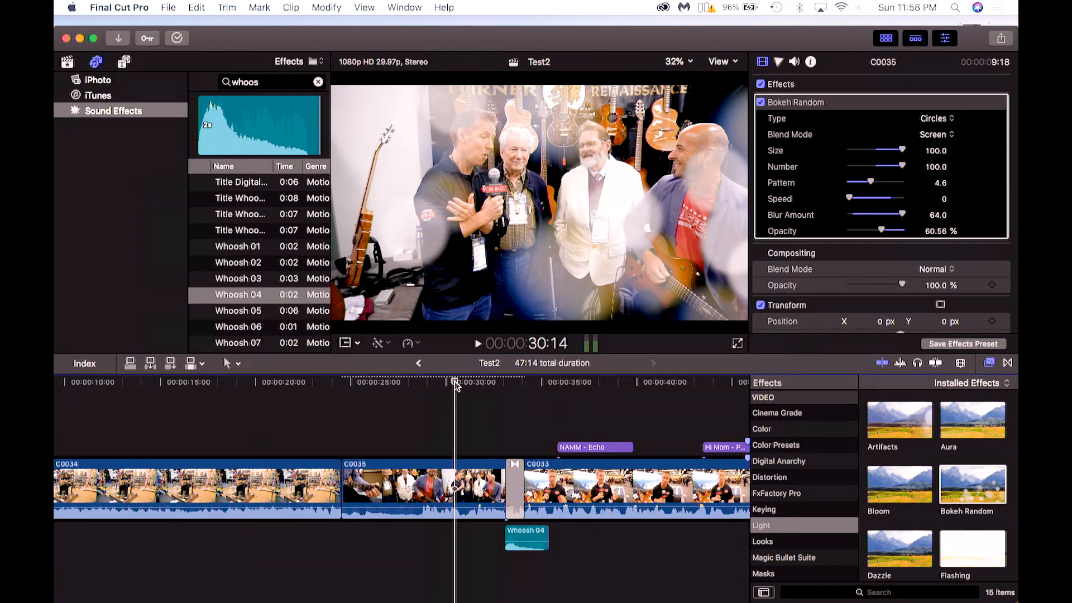
# Delete the Bokeh Random effect from clip C0035.
pyautogui.click(427, 472)
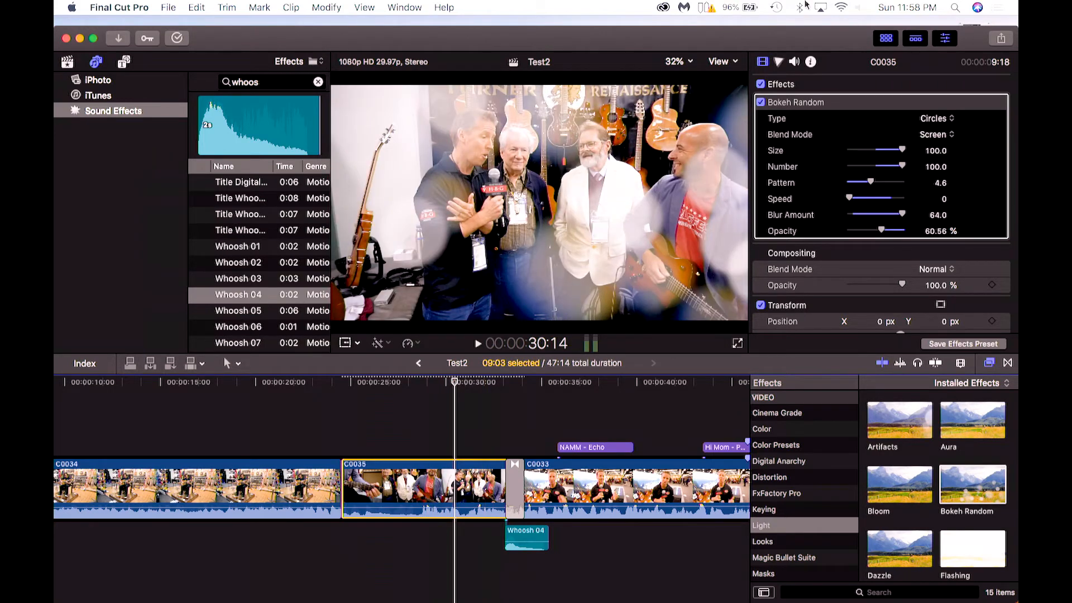
pyautogui.click(763, 63)
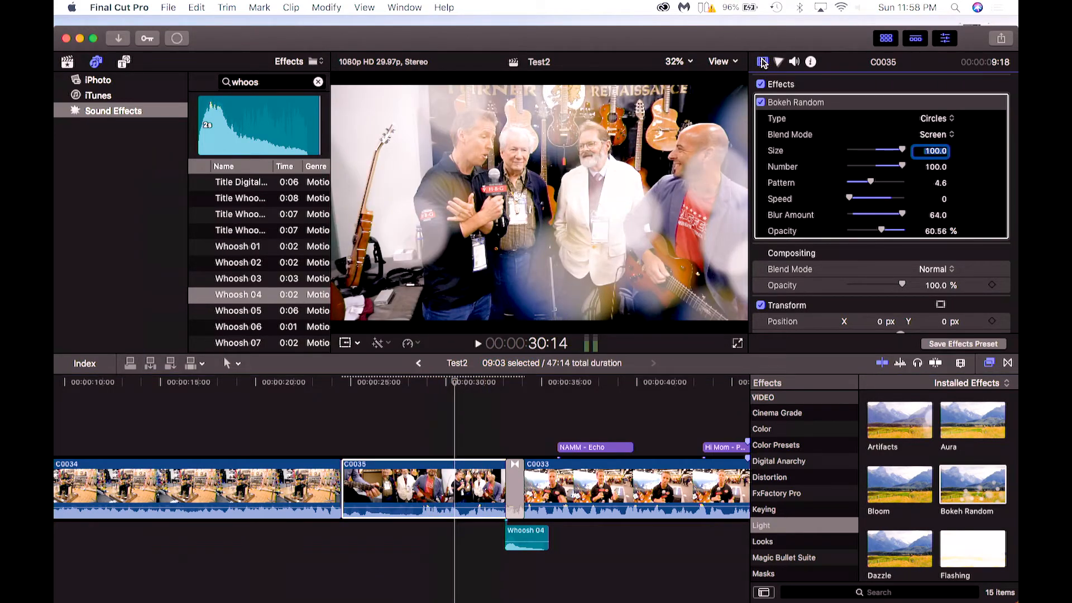
pyautogui.click(787, 102)
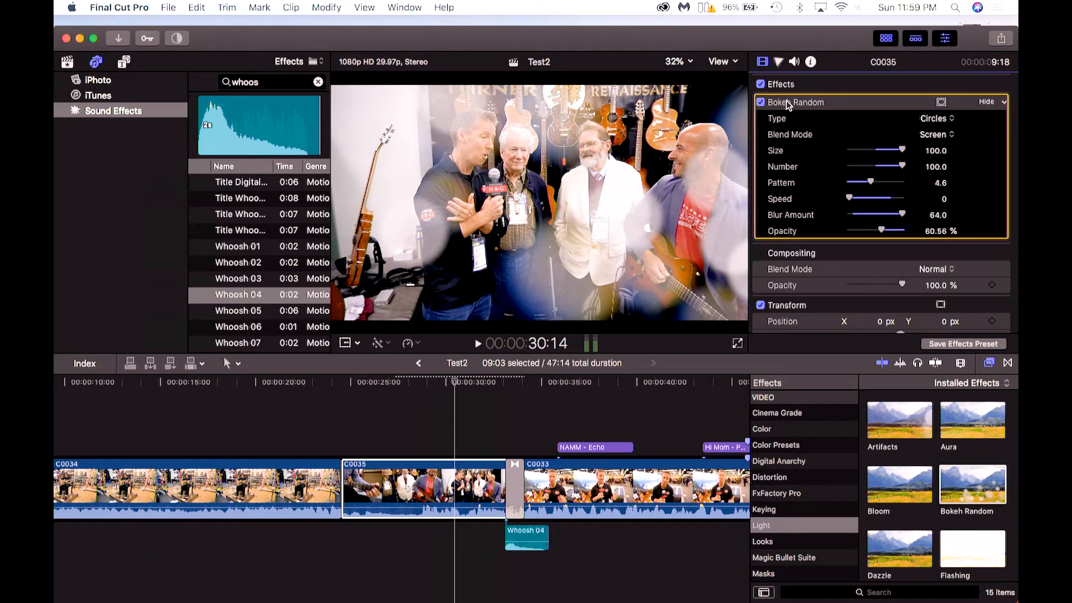
pyautogui.press('Delete')
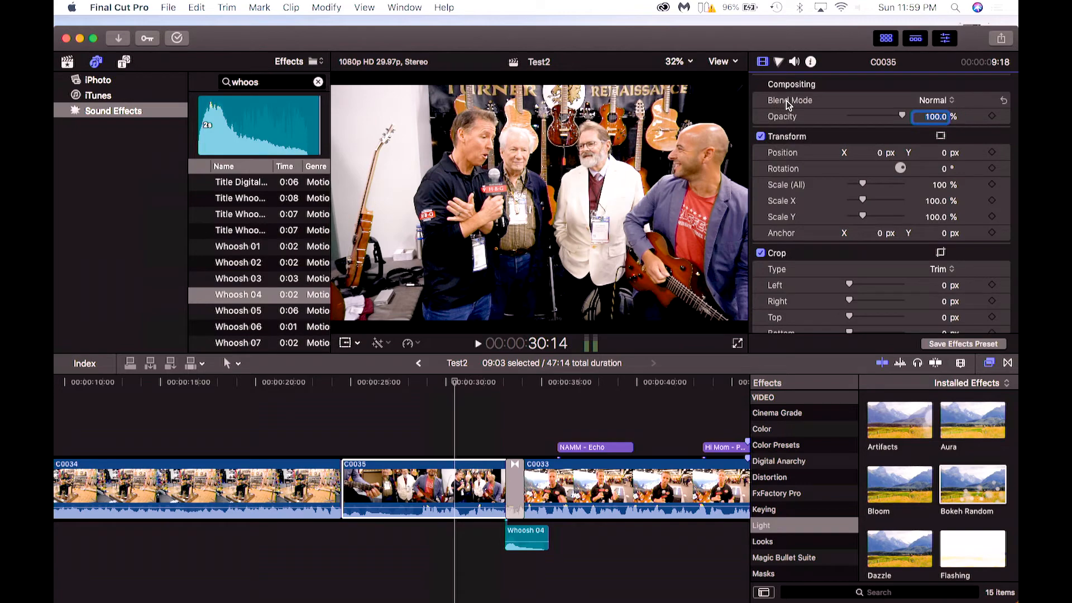
# Play back clip C0035 from around the 29-second mark.
pyautogui.click(423, 385)
pyautogui.press('space')
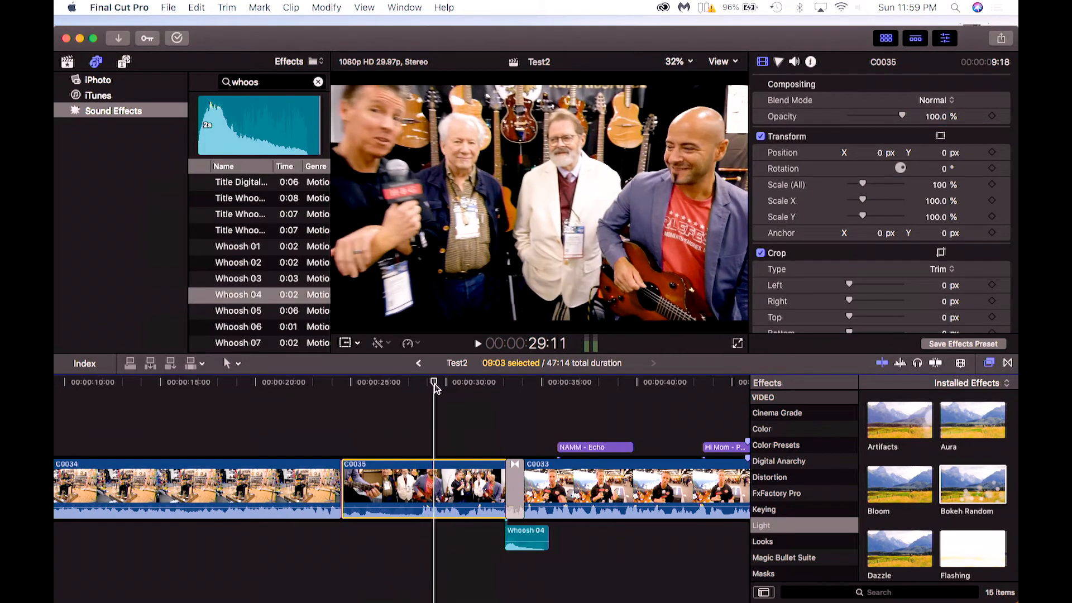
pyautogui.click(423, 386)
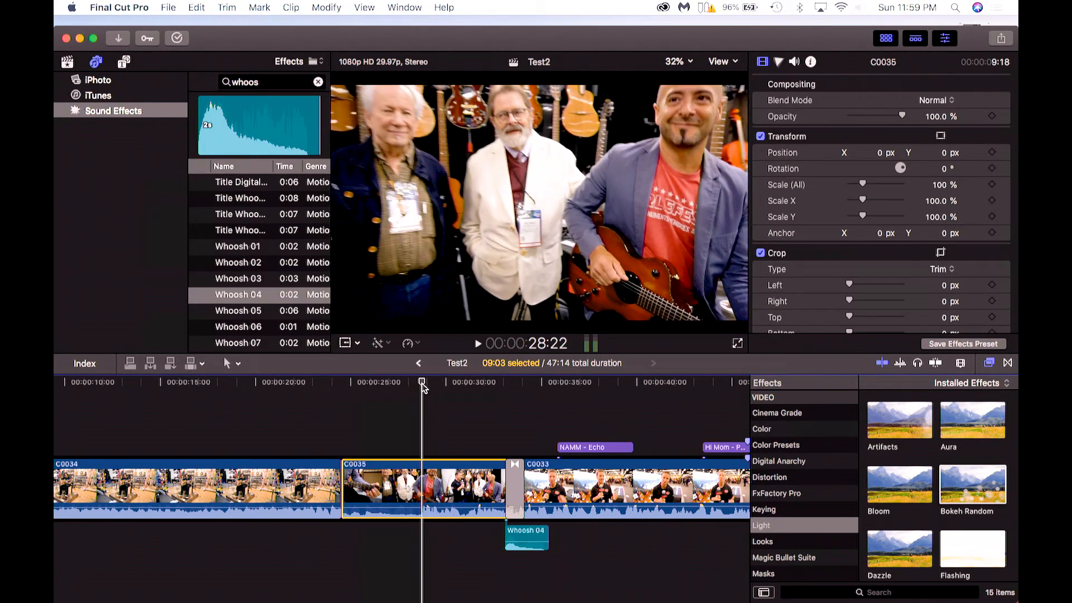
# Use the Blade tool to cut clip C0035 at about 29 and 31 seconds.
pyautogui.click(240, 366)
pyautogui.click(239, 366)
pyautogui.click(239, 365)
pyautogui.click(240, 383)
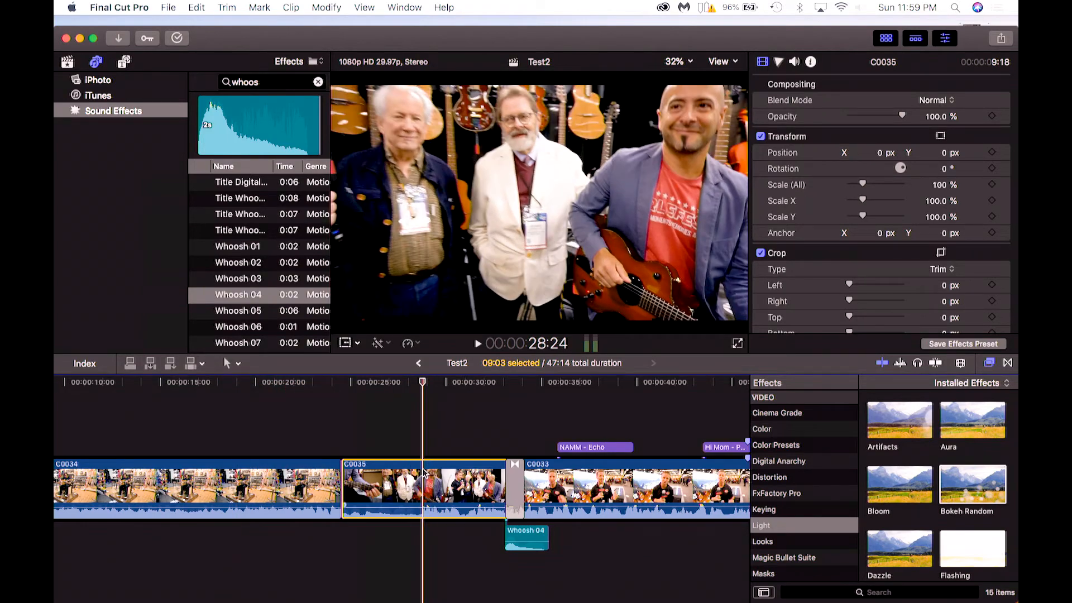
pyautogui.moveTo(418, 457)
pyautogui.mouseDown()
pyautogui.moveTo(310, 422)
pyautogui.moveTo(411, 441)
pyautogui.moveTo(422, 473)
pyautogui.mouseUp()
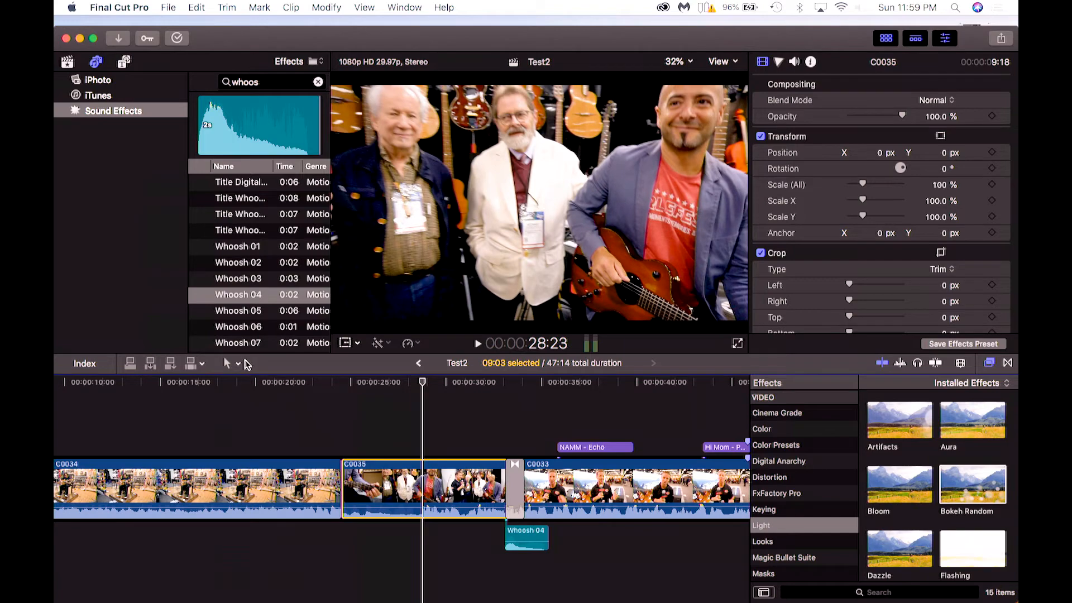
pyautogui.click(238, 366)
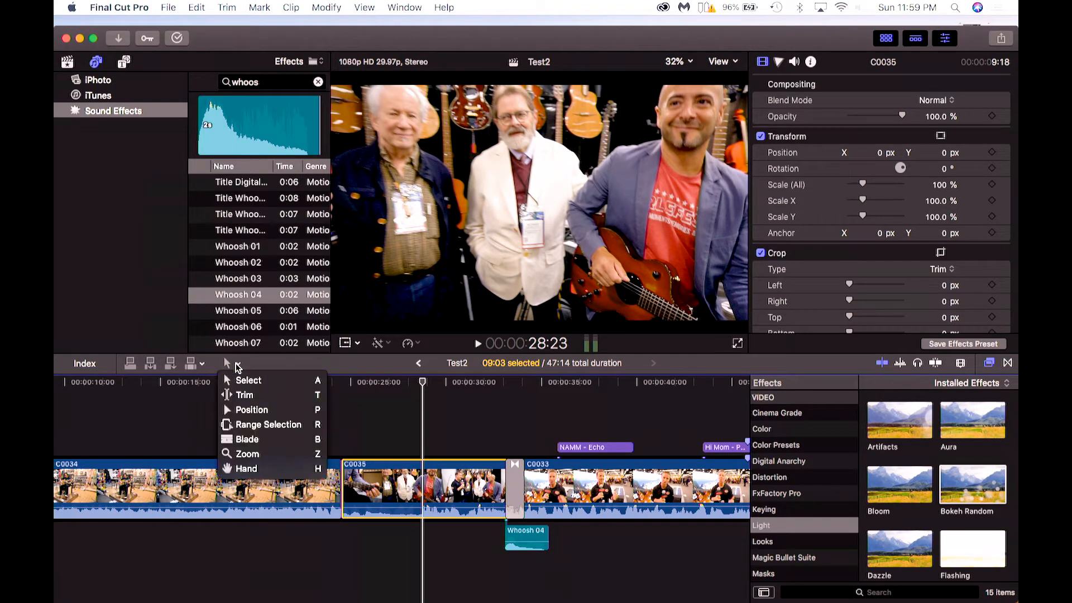
pyautogui.click(247, 439)
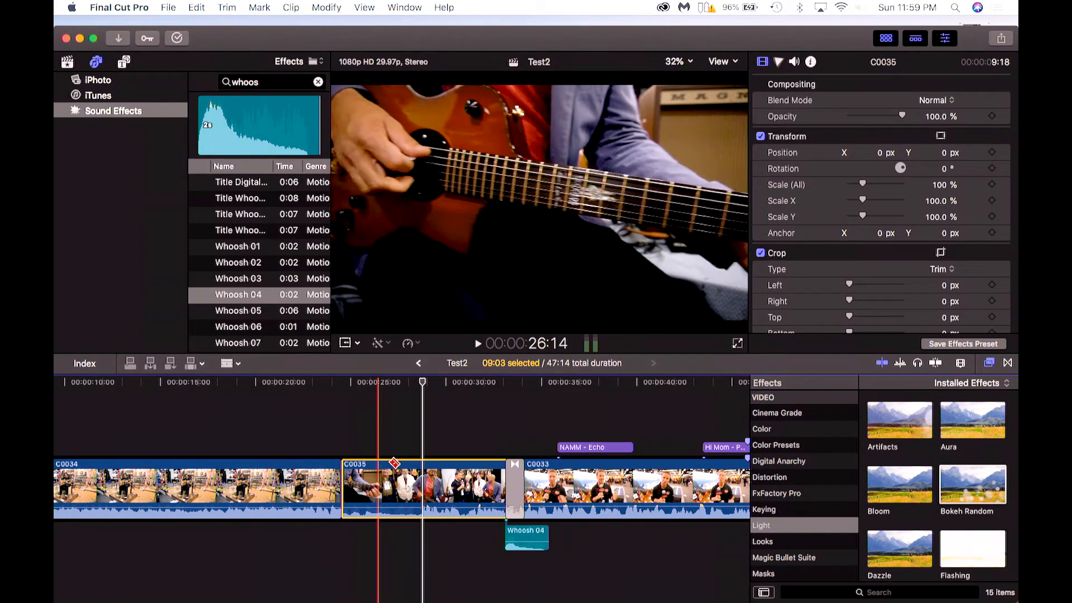
pyautogui.click(423, 474)
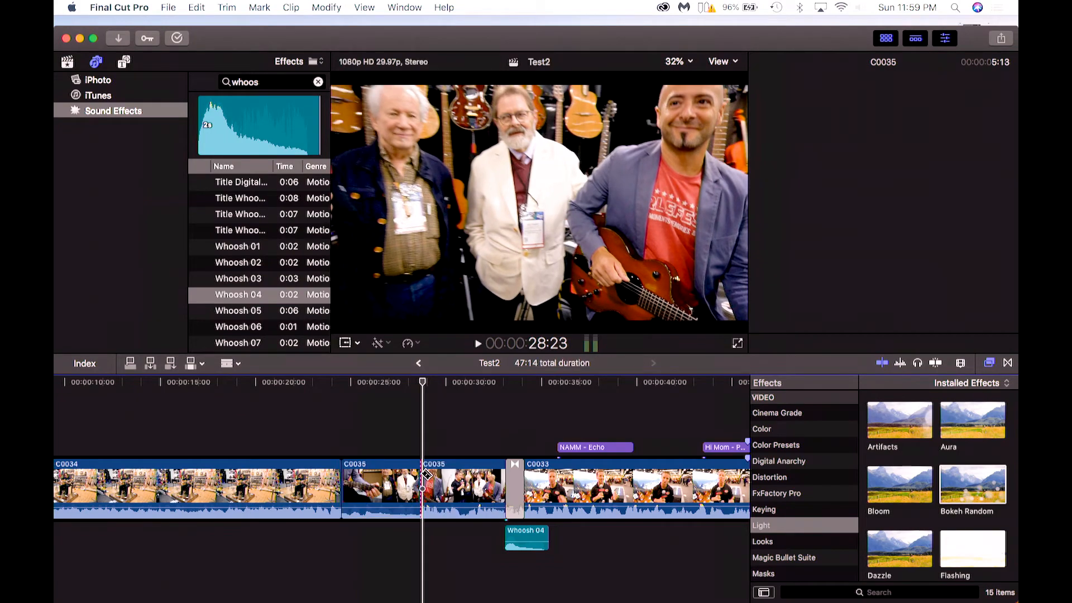
pyautogui.click(463, 480)
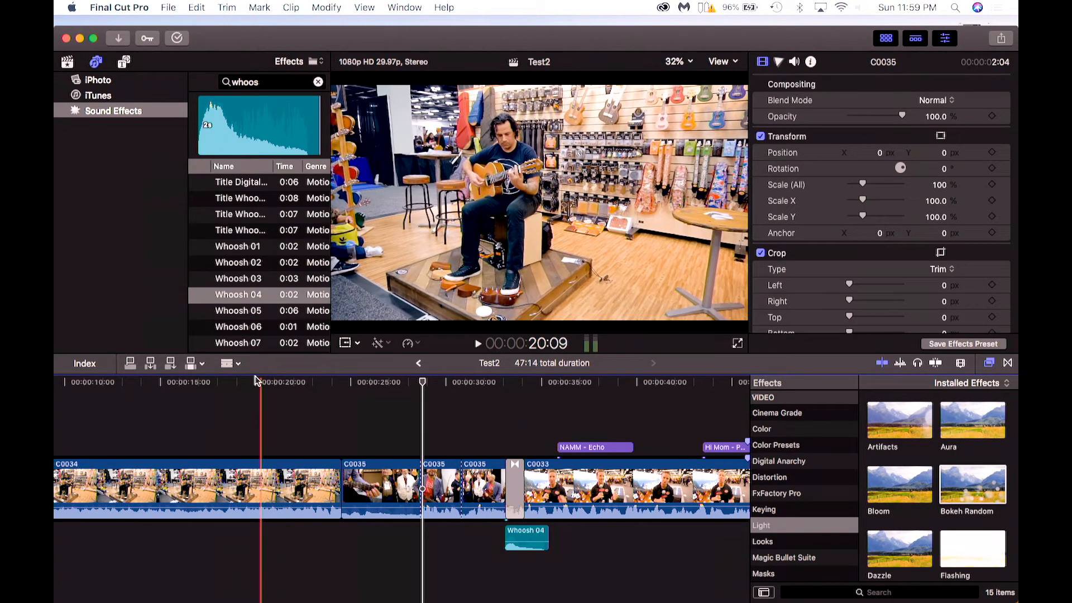
# Switch back to the Select tool and select the middle cut segment of clip C0035.
pyautogui.click(238, 364)
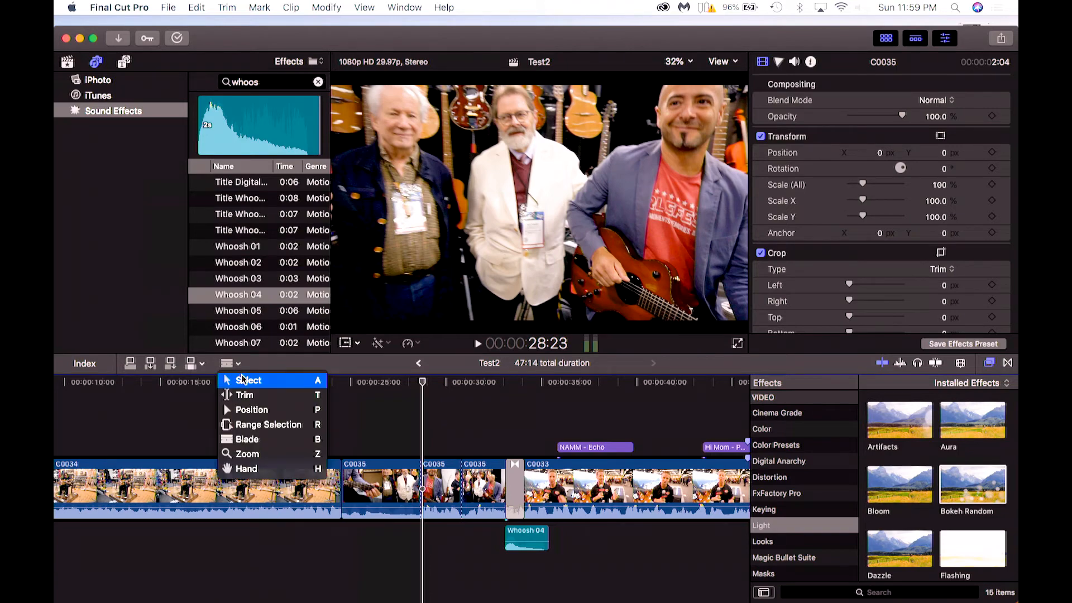
pyautogui.click(242, 379)
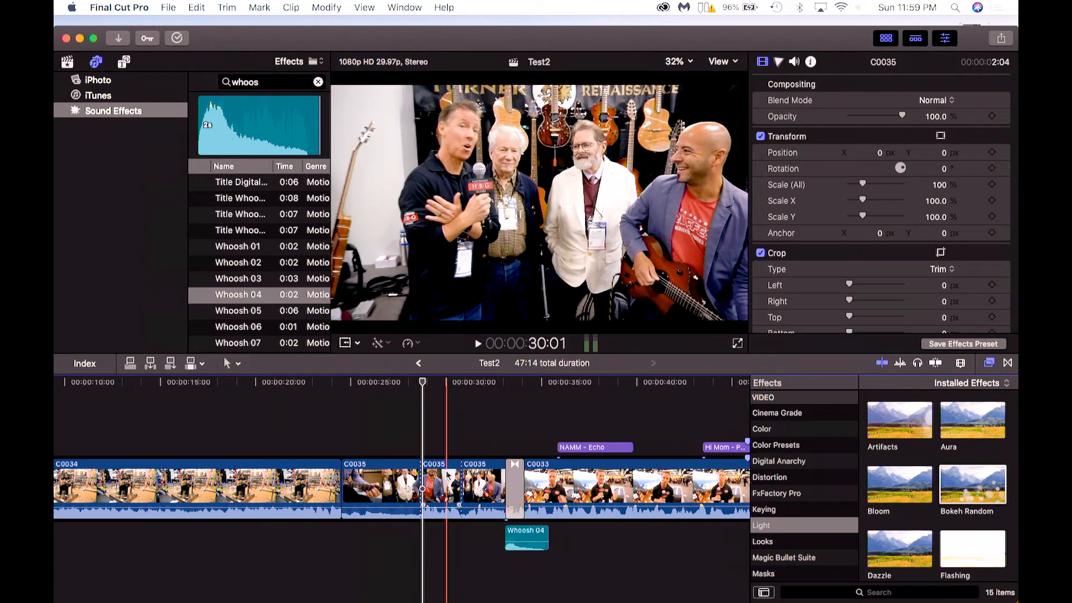
pyautogui.click(448, 476)
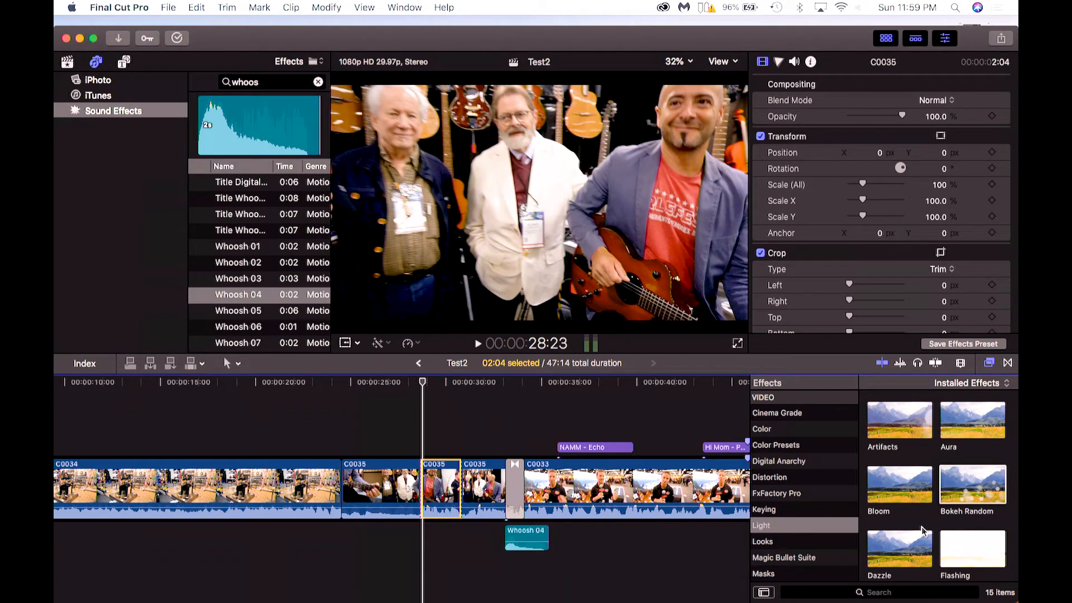
# Apply the Night Vision look to the selected segment and play it back.
pyautogui.scroll(-2, 923, 531)
pyautogui.click(769, 543)
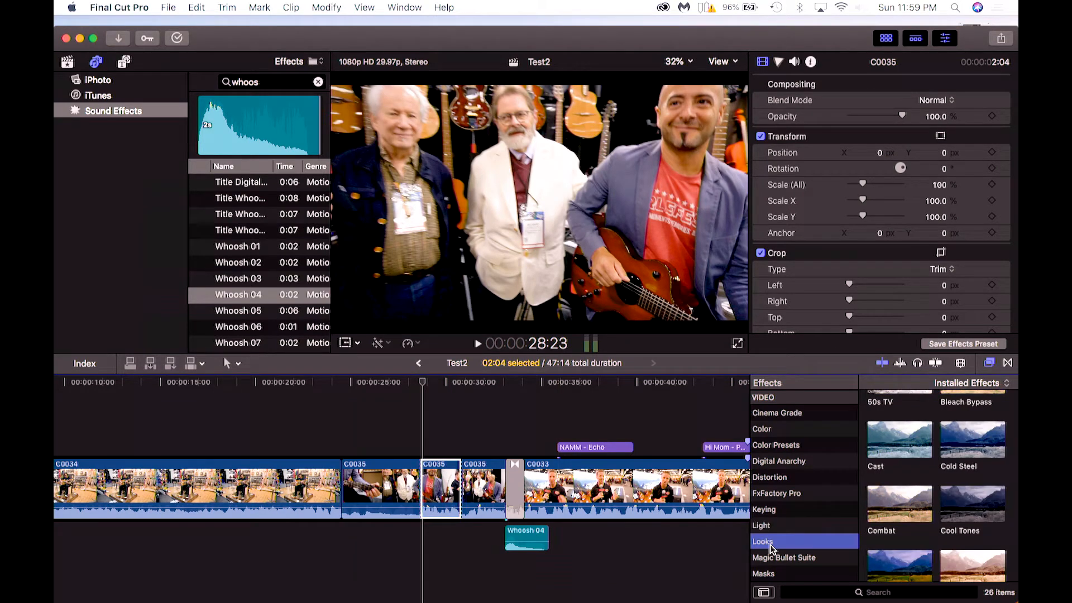
pyautogui.scroll(-5, 919, 541)
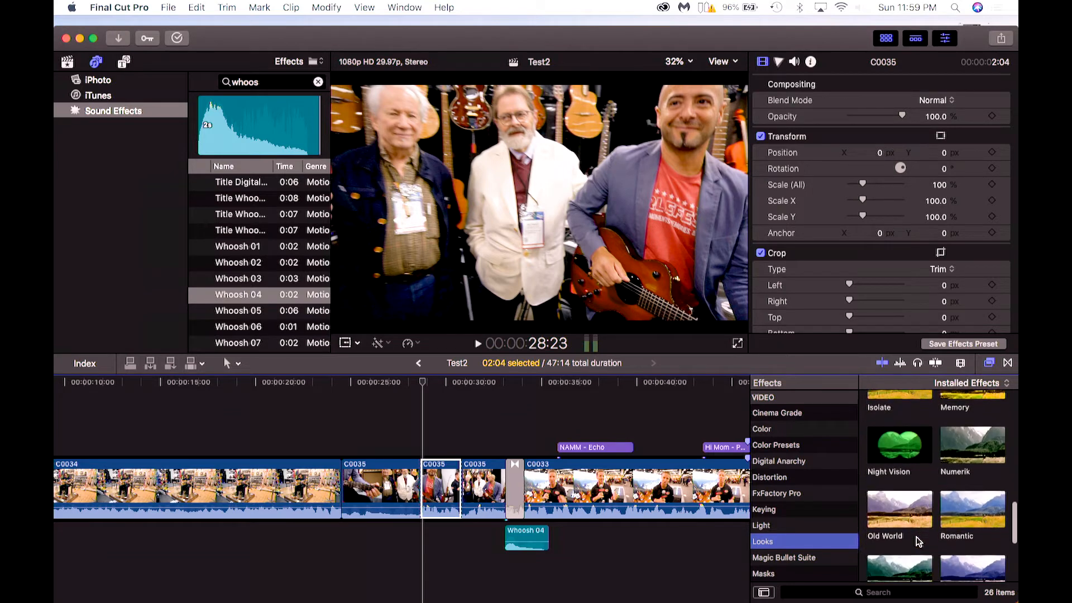
pyautogui.click(900, 442)
pyautogui.moveTo(899, 442); pyautogui.dragTo(444, 490)
pyautogui.press('space')
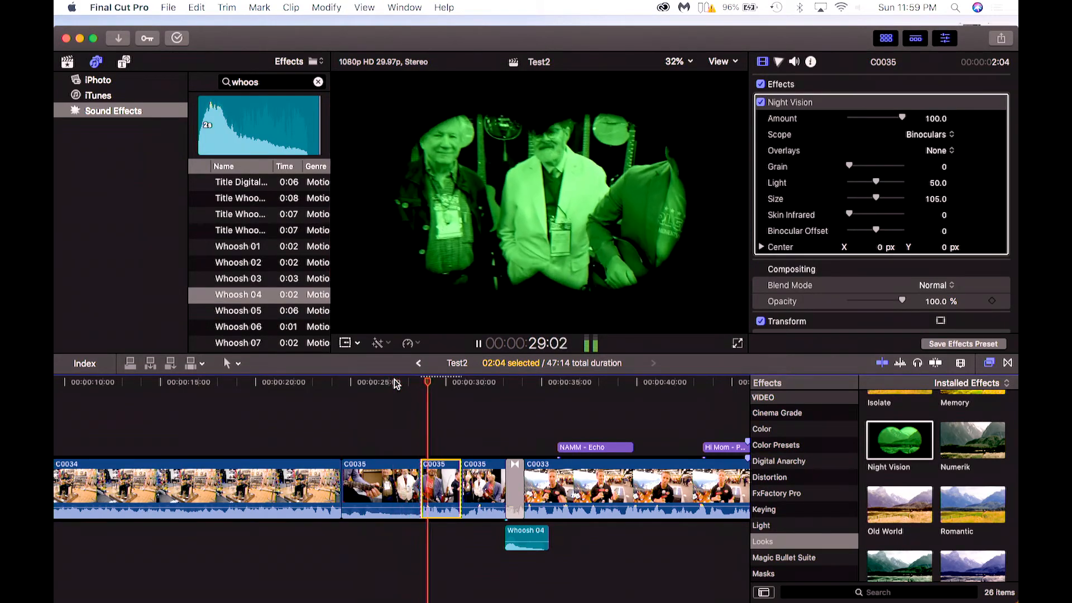
pyautogui.press('space')
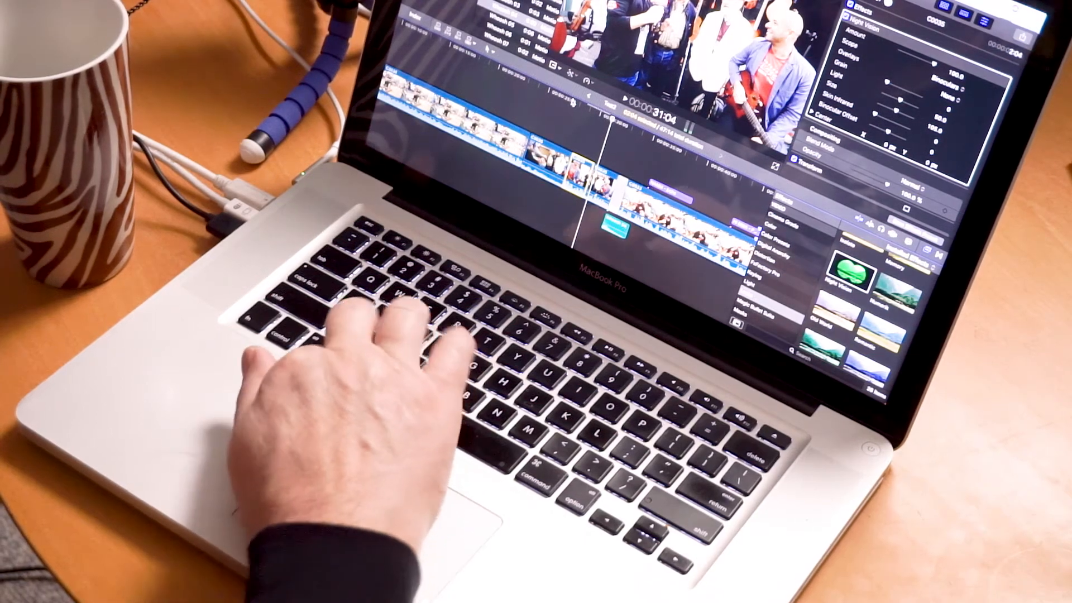
# Try the X-Ray look on the cut segment, play it back, and undo it.
pyautogui.scroll(-5, 916, 100)
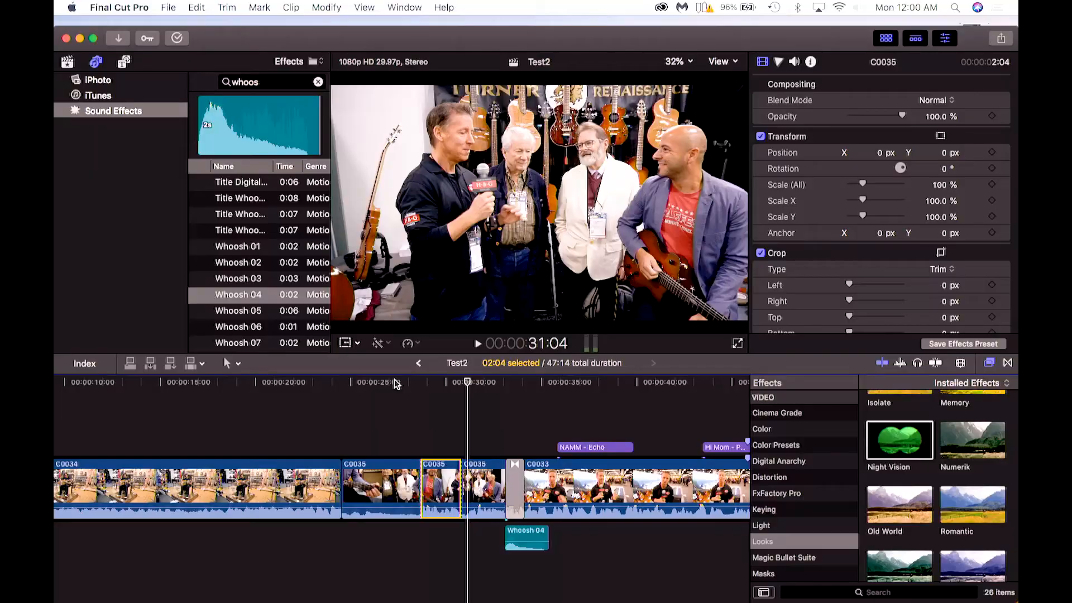
pyautogui.press('space')
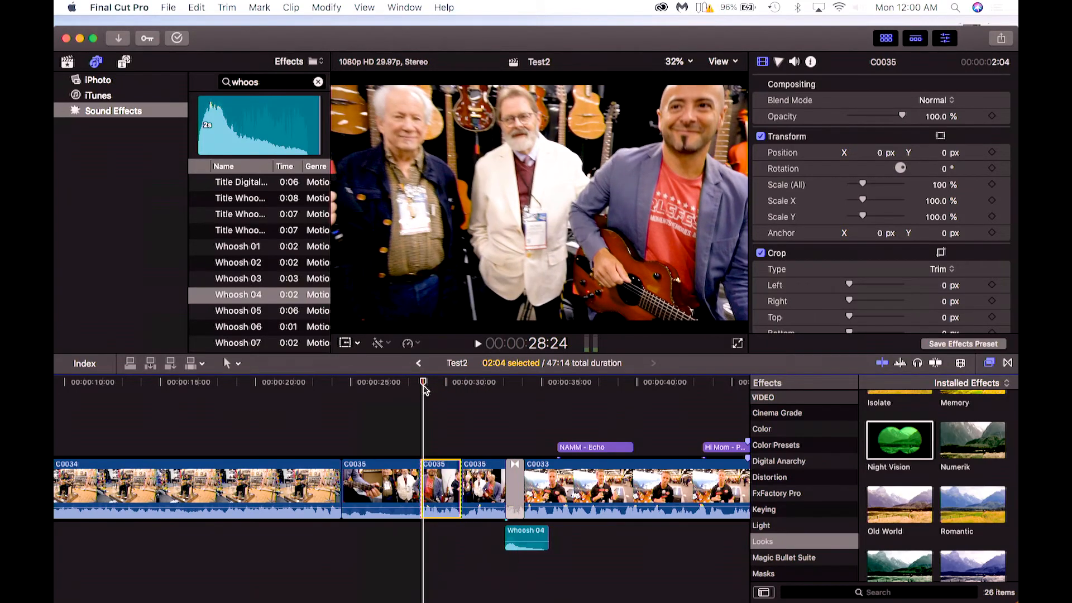
pyautogui.press('space')
pyautogui.scroll(-5, 992, 479)
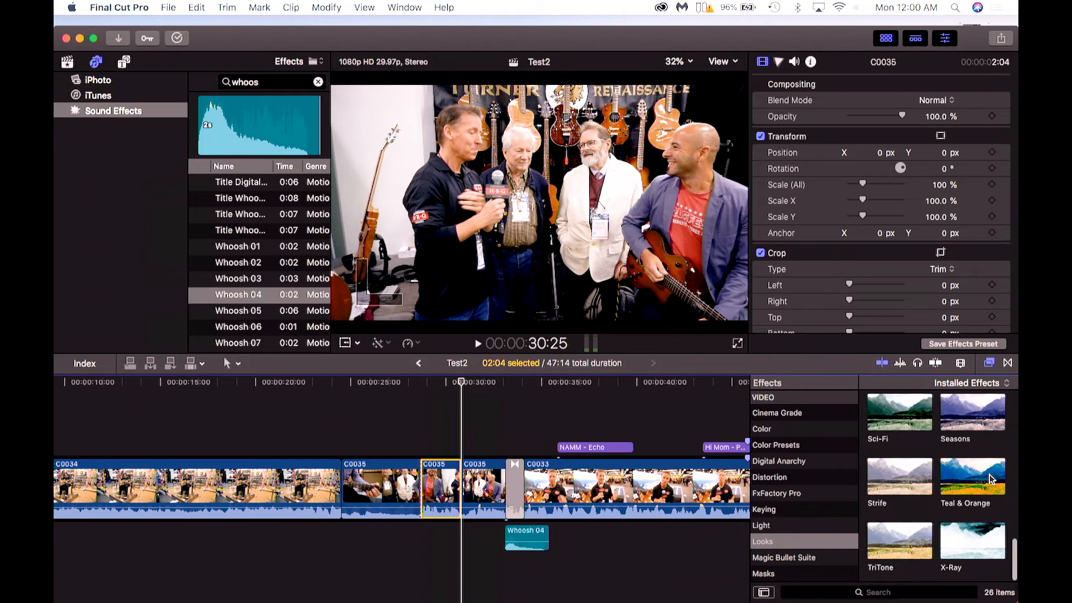
pyautogui.moveTo(968, 532); pyautogui.dragTo(441, 485)
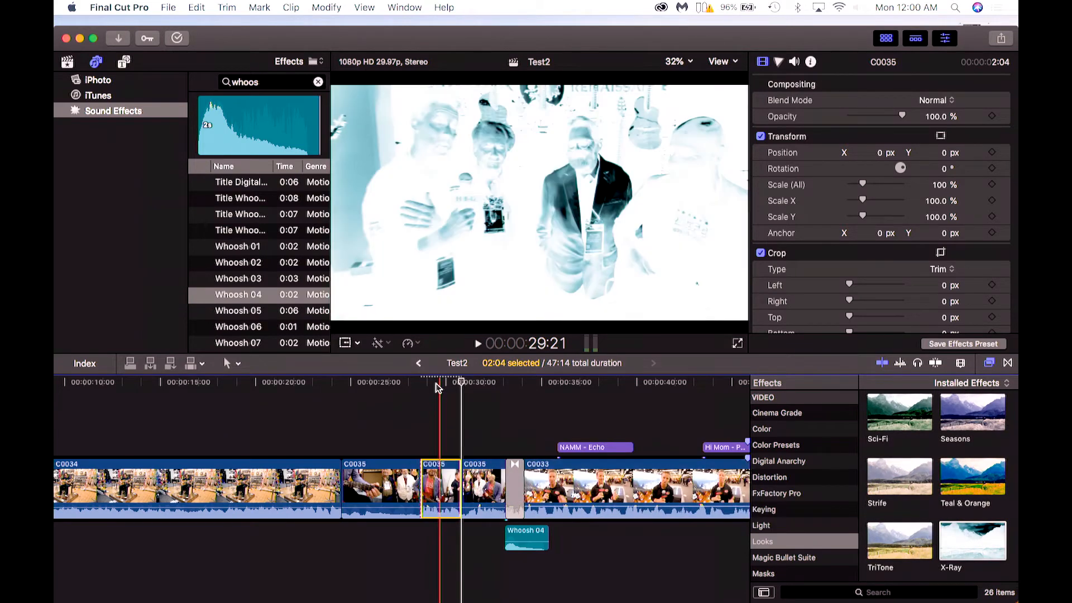
pyautogui.click(436, 383)
pyautogui.press('space')
pyautogui.press('space')
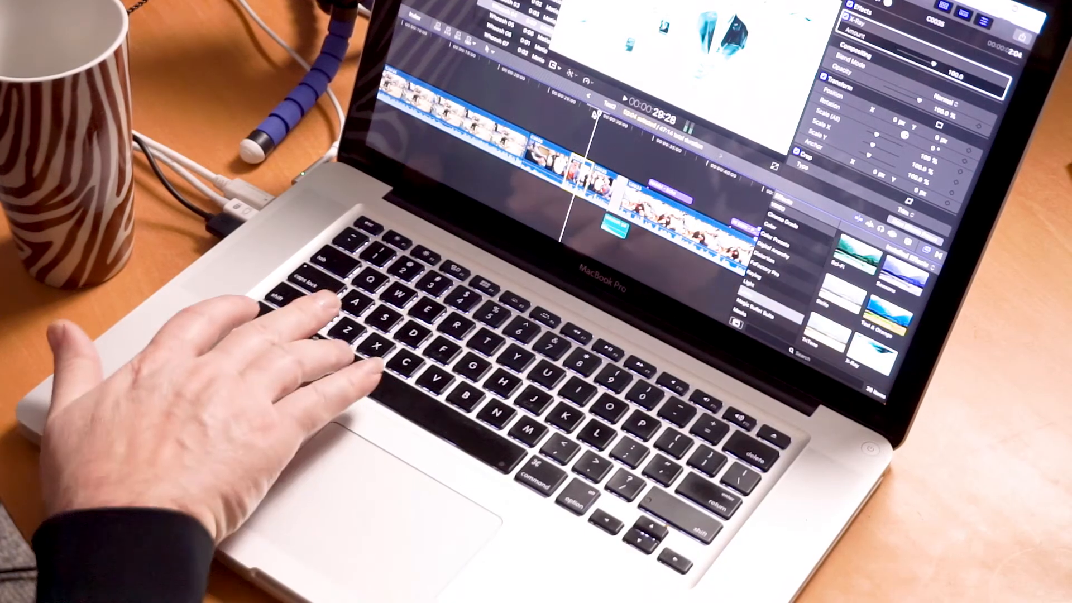
pyautogui.press('super+z')
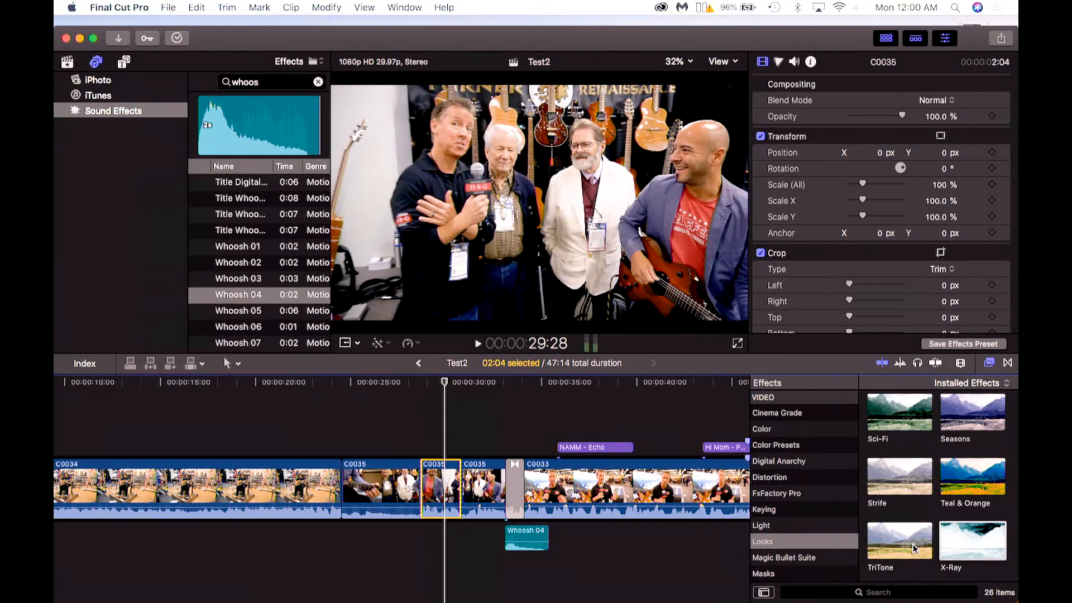
# Apply the Faded Sun look to the cut segment and scrub through it.
pyautogui.scroll(3, 913, 544)
pyautogui.scroll(5, 930, 457)
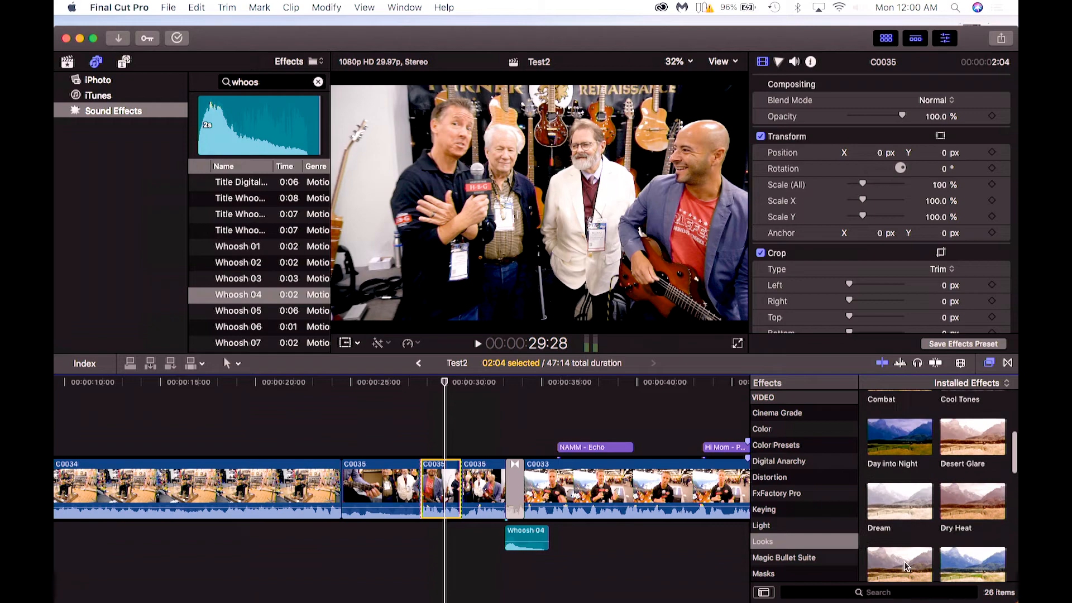
pyautogui.moveTo(904, 562); pyautogui.dragTo(431, 489)
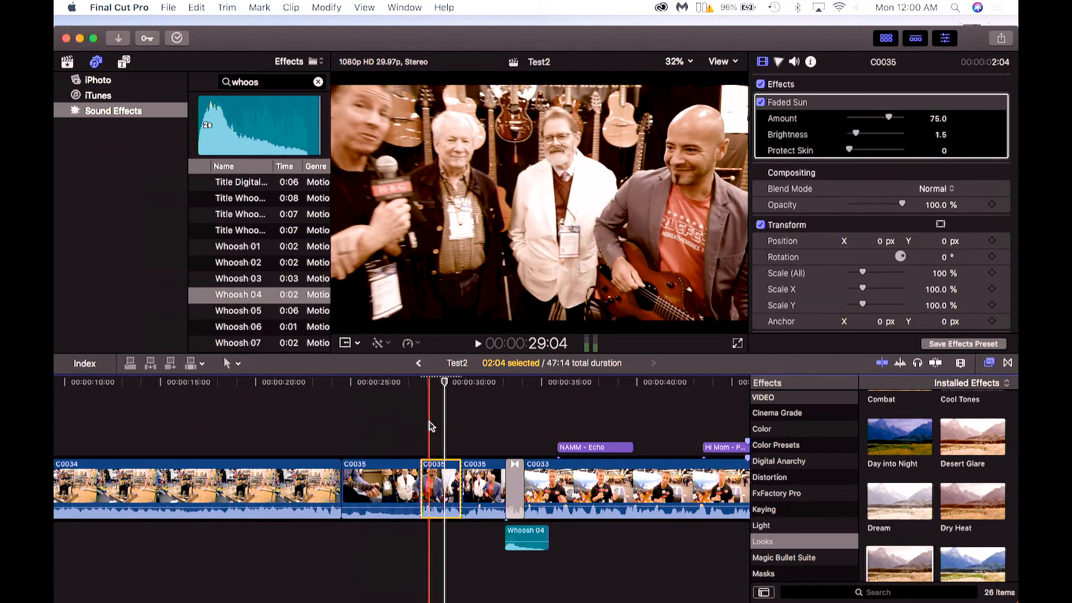
pyautogui.click(432, 382)
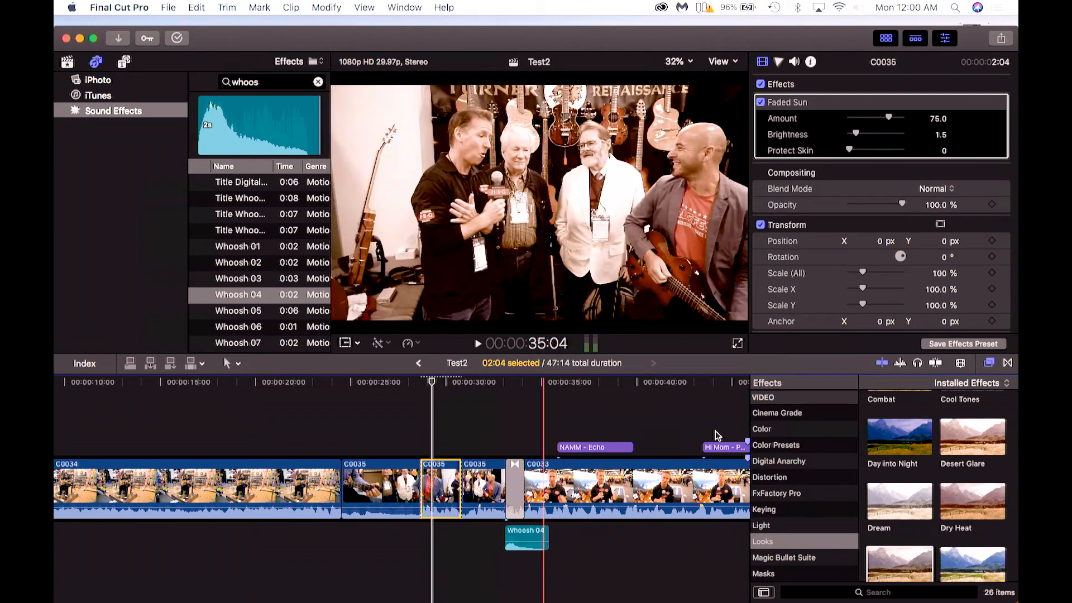
pyautogui.scroll(-3, 877, 508)
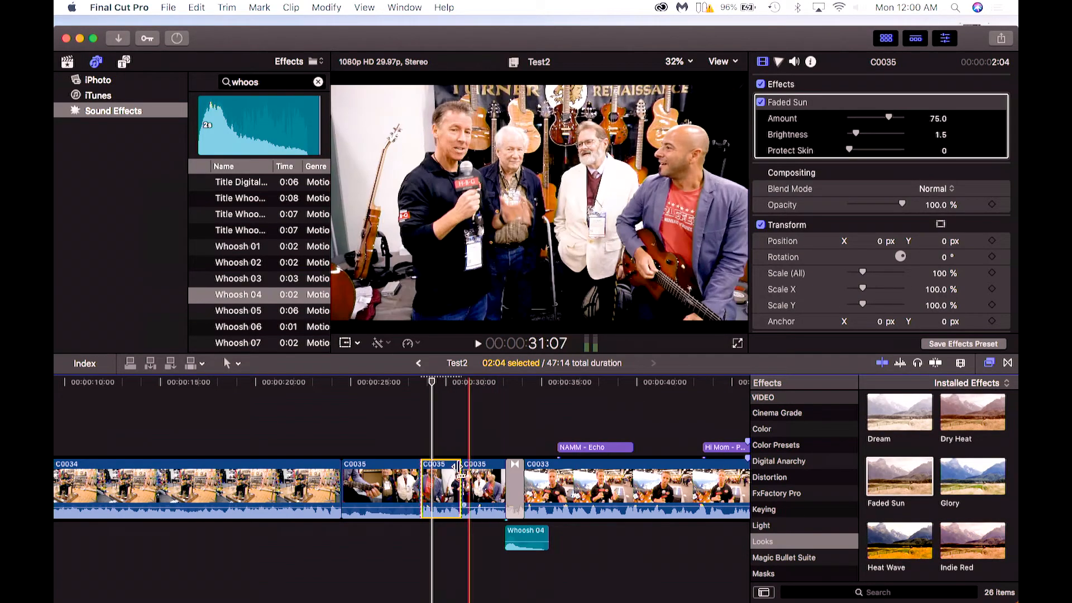
pyautogui.moveTo(434, 385)
pyautogui.mouseDown()
pyautogui.moveTo(404, 386)
pyautogui.moveTo(436, 386)
pyautogui.mouseUp()
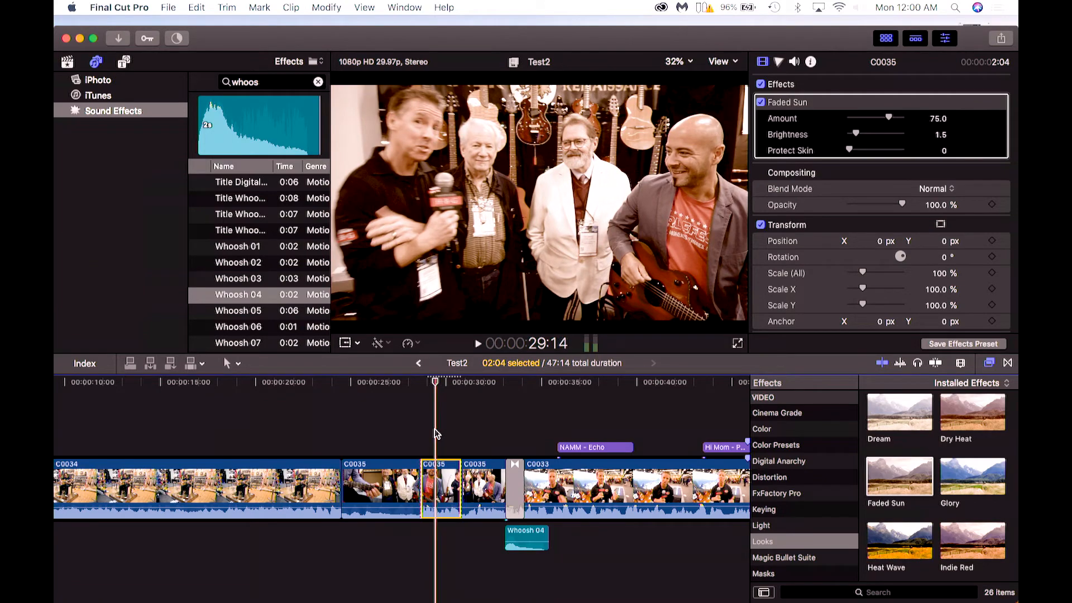
# Raise Faded Sun's Amount to 100, Brightness to 5.0 and Protect Skin to 100, then delete the effect.
pyautogui.click(763, 63)
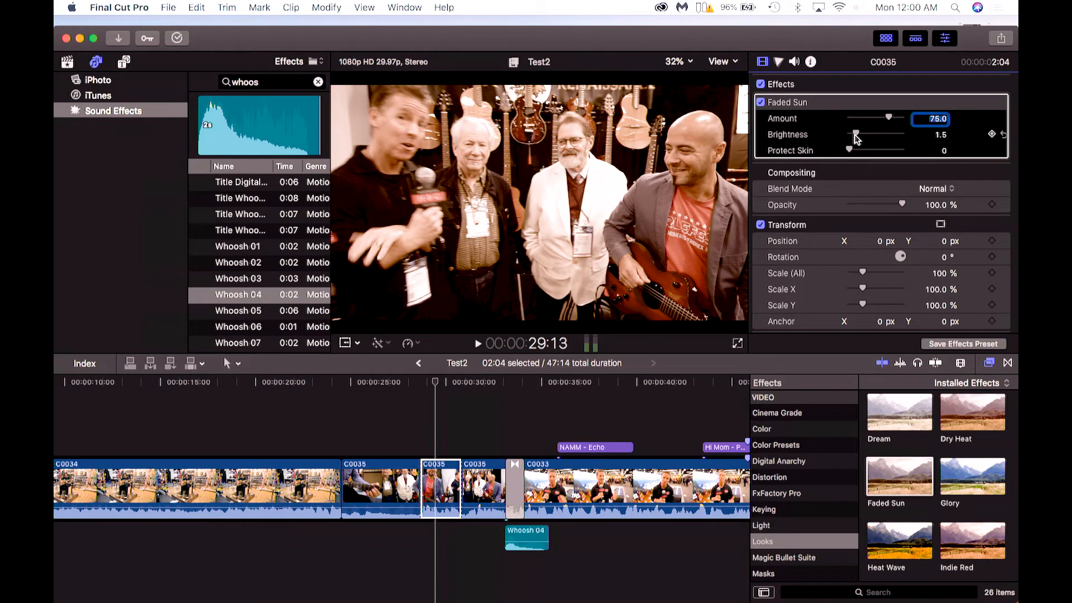
pyautogui.moveTo(869, 134)
pyautogui.mouseDown()
pyautogui.moveTo(894, 134)
pyautogui.moveTo(860, 132)
pyautogui.mouseUp()
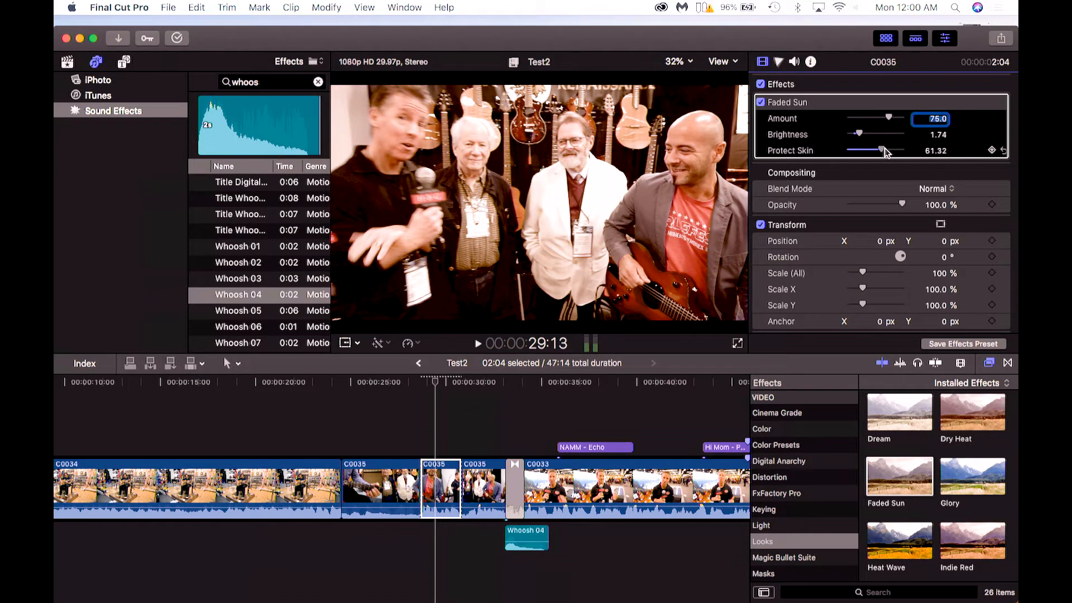
pyautogui.moveTo(905, 149); pyautogui.dragTo(822, 154)
pyautogui.moveTo(890, 117); pyautogui.dragTo(938, 151)
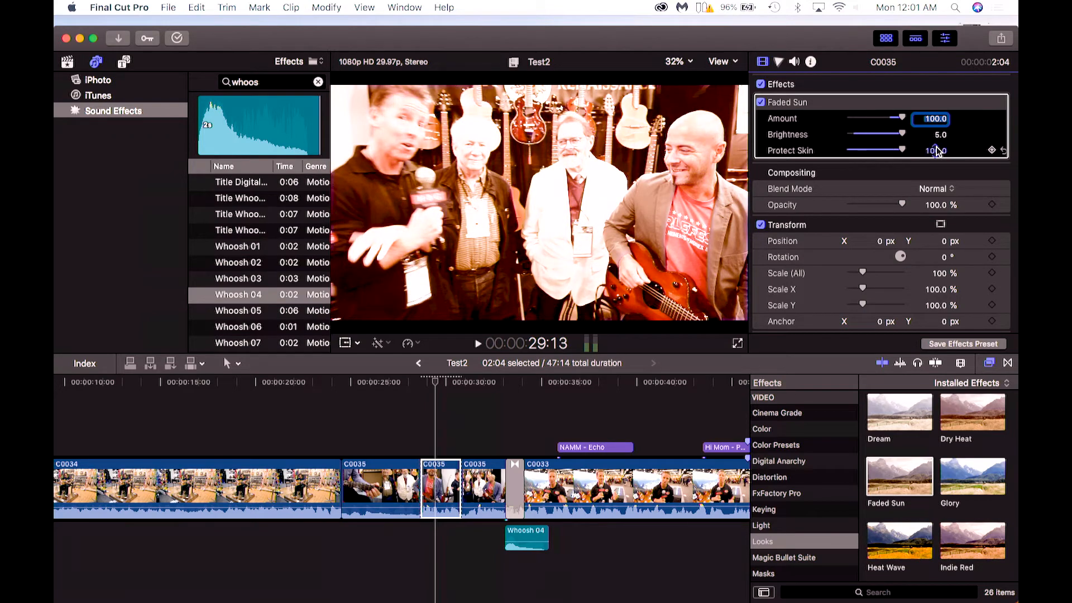
pyautogui.click(800, 107)
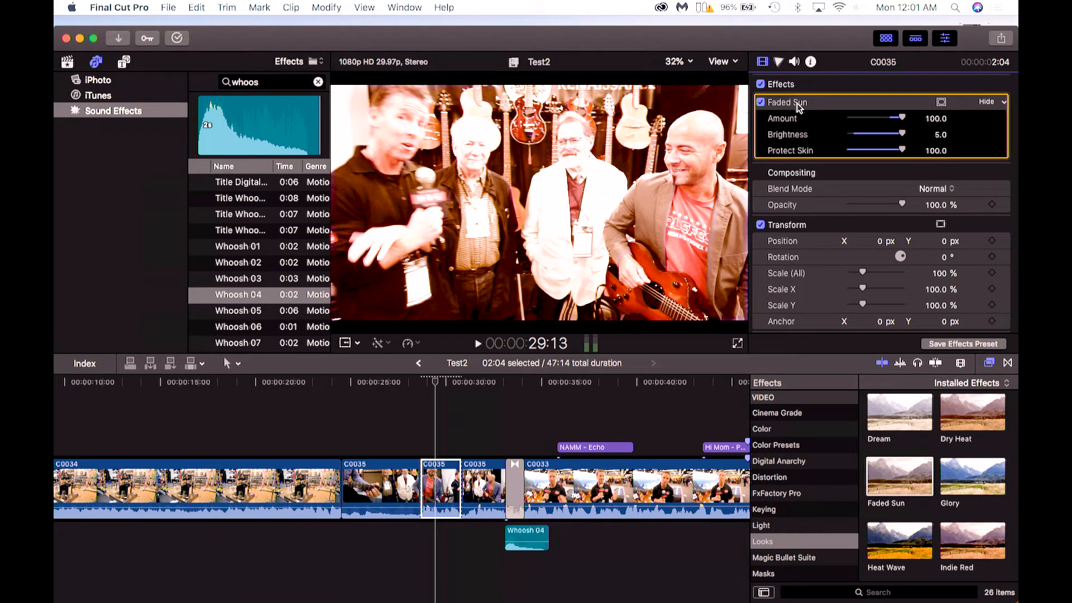
pyautogui.press('Delete')
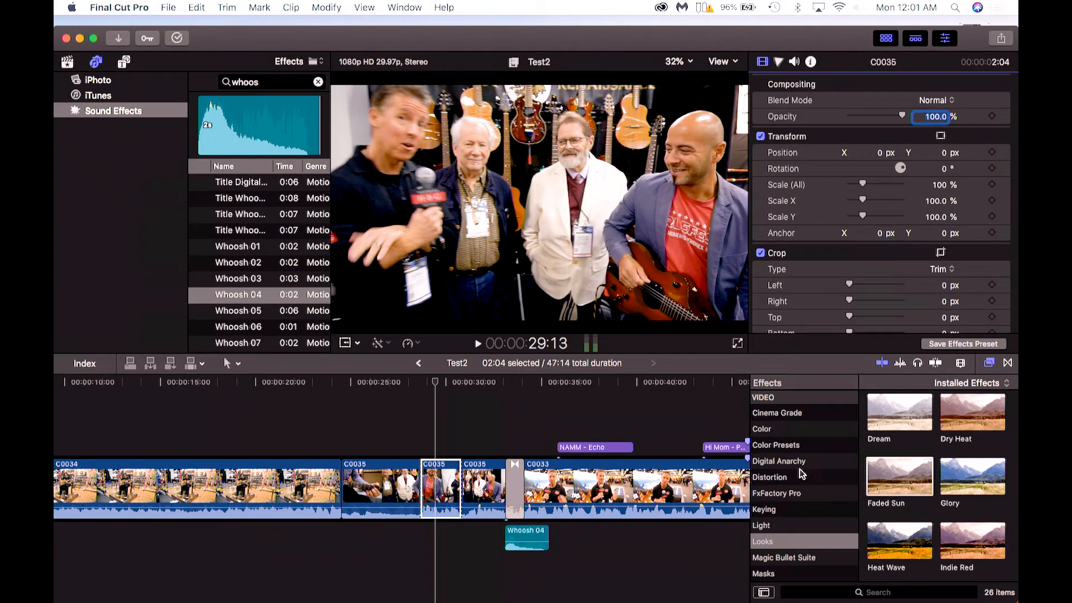
# Browse the Basics, Blur and Color effect categories, skimming their previews on the cut segment.
pyautogui.scroll(3, 823, 471)
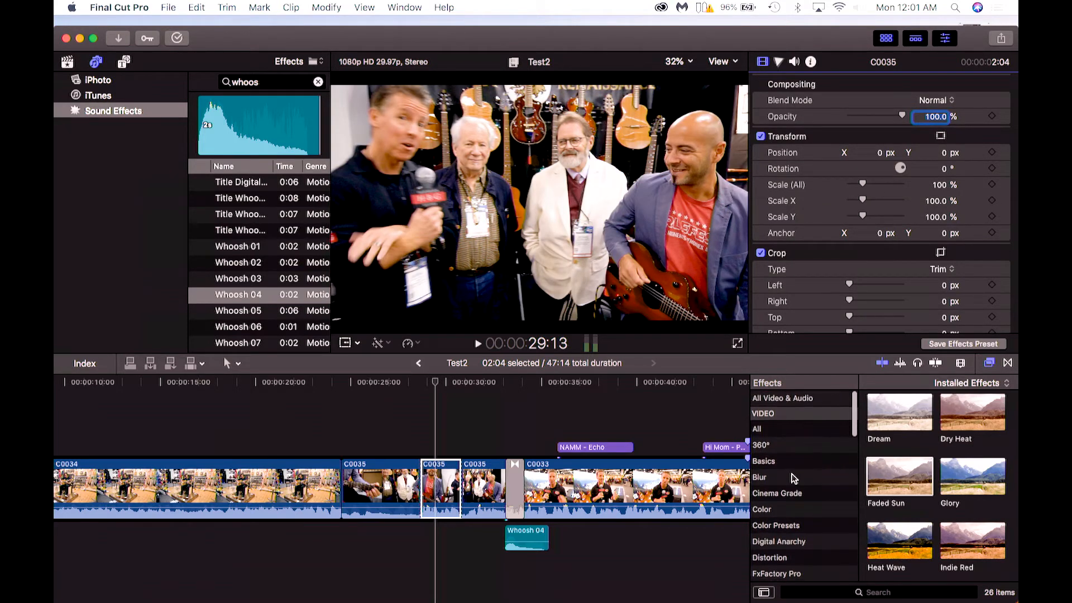
pyautogui.click(776, 465)
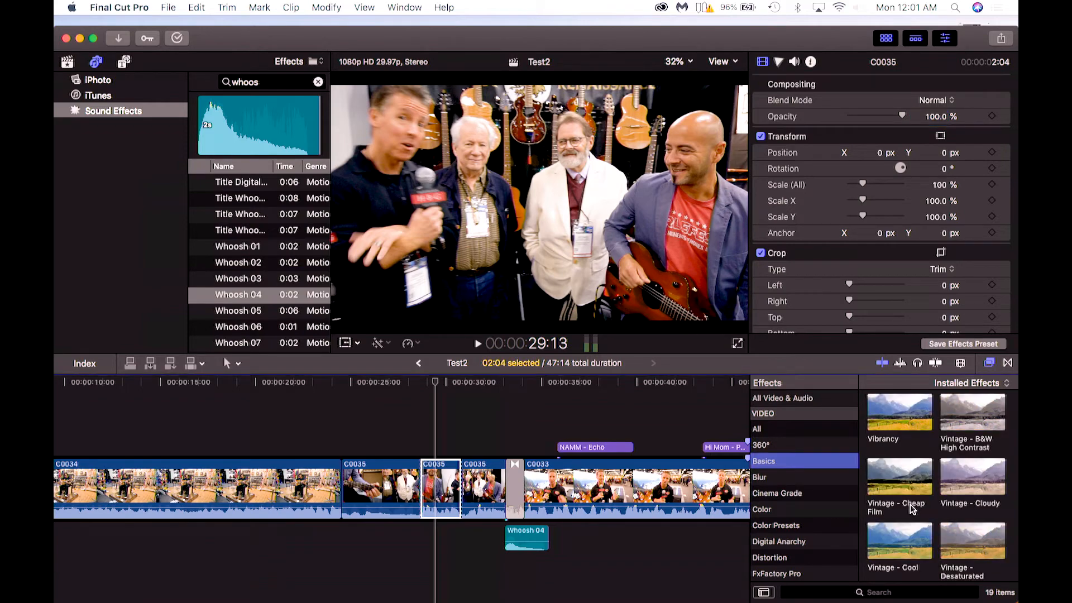
pyautogui.click(967, 484)
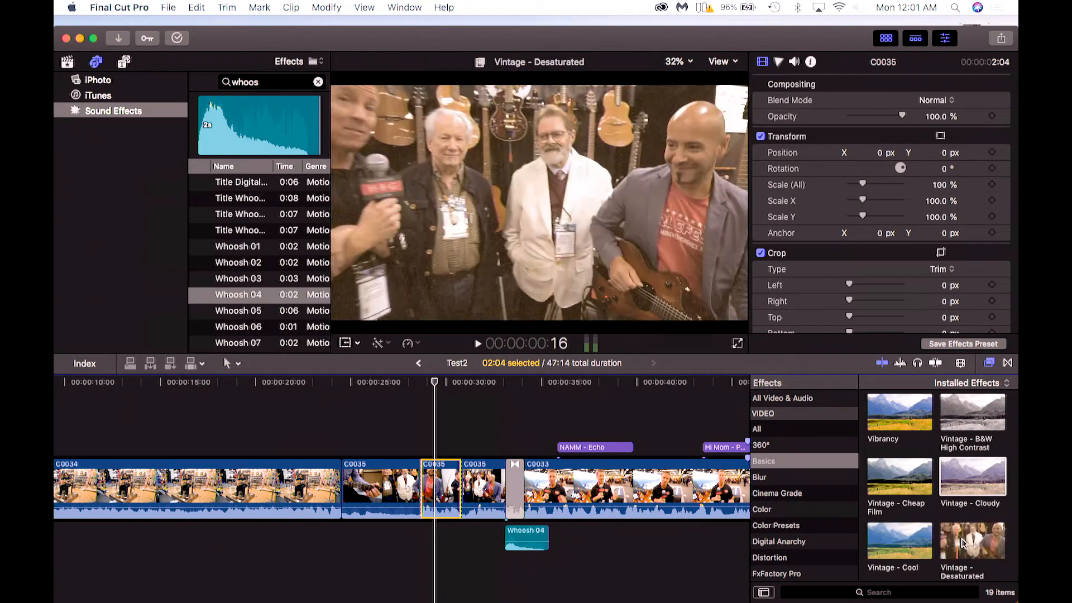
pyautogui.scroll(-2, 972, 545)
pyautogui.scroll(-2, 972, 544)
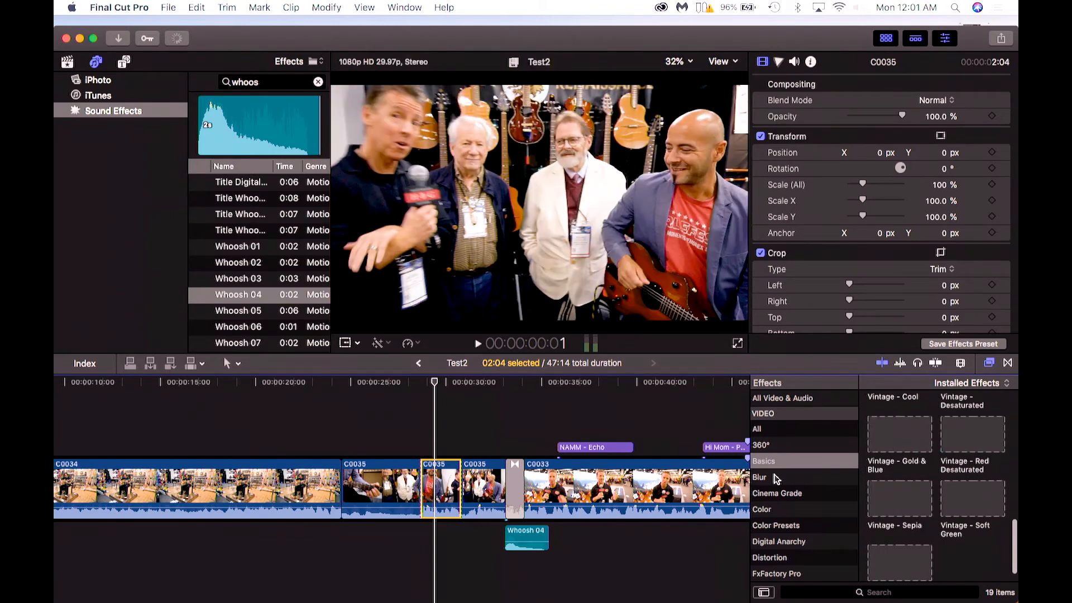
pyautogui.click(776, 478)
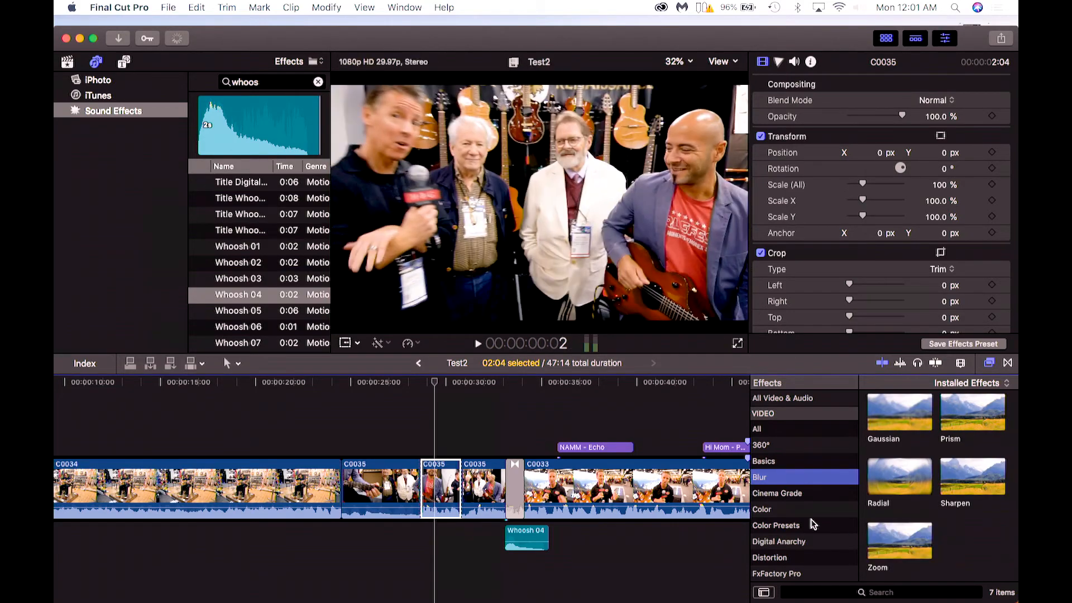
pyautogui.click(774, 510)
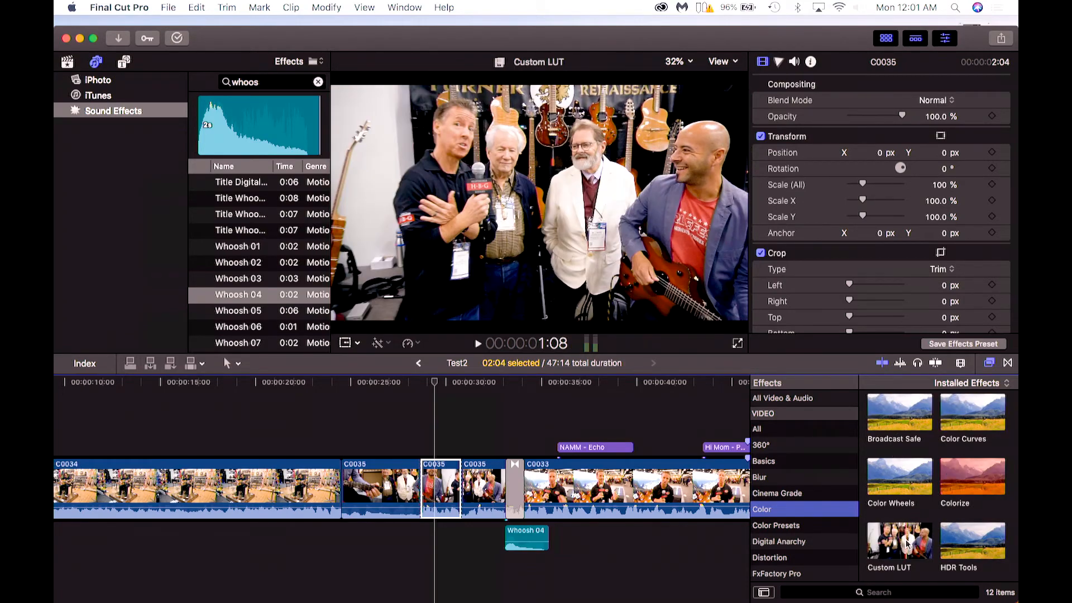
pyautogui.scroll(-3, 907, 544)
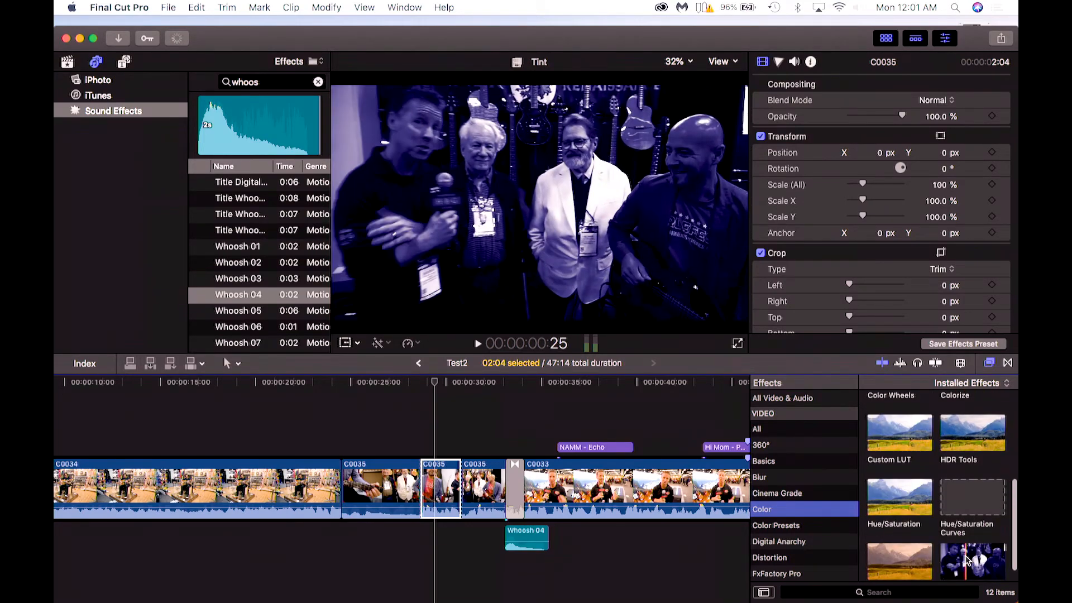
pyautogui.scroll(3, 916, 554)
pyautogui.scroll(2, 916, 554)
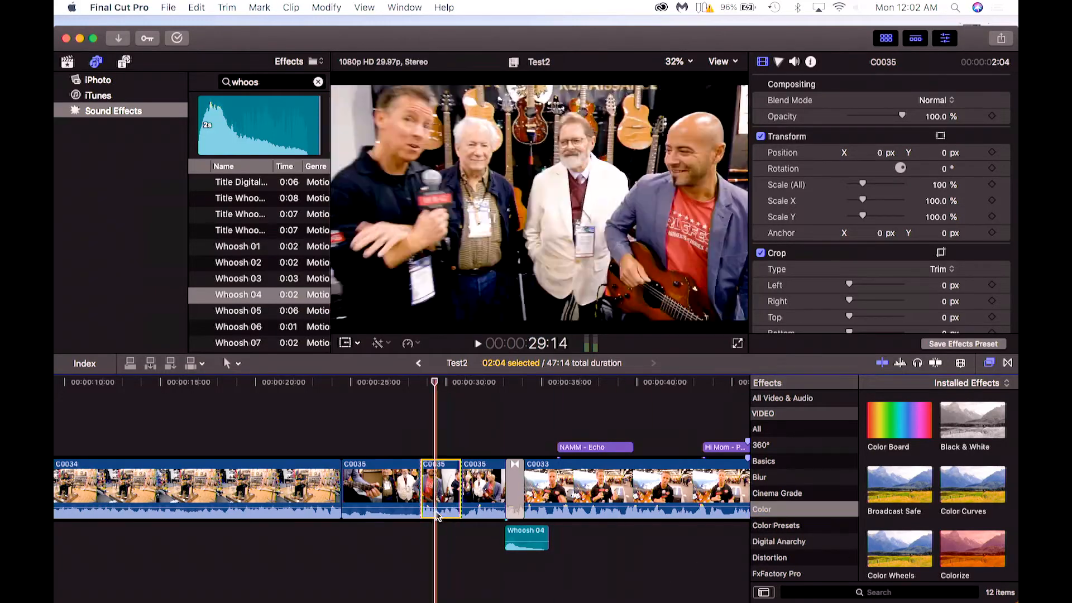
# Select the first C0034 clip, play it back, and cut it with the Blade tool at about 00:00:19:08.
pyautogui.click(238, 365)
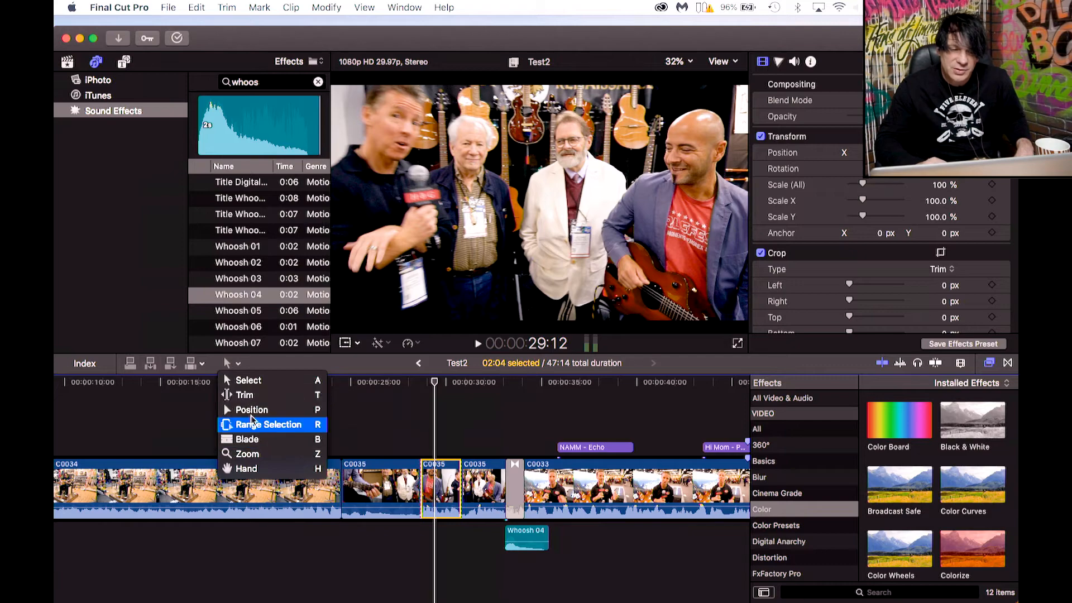
pyautogui.click(196, 419)
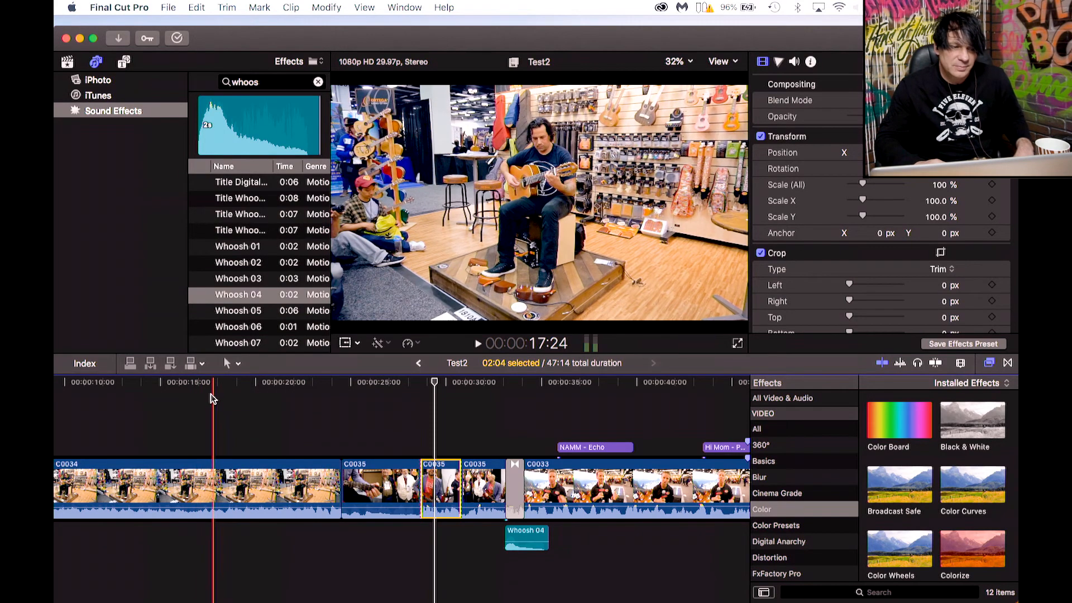
pyautogui.click(219, 473)
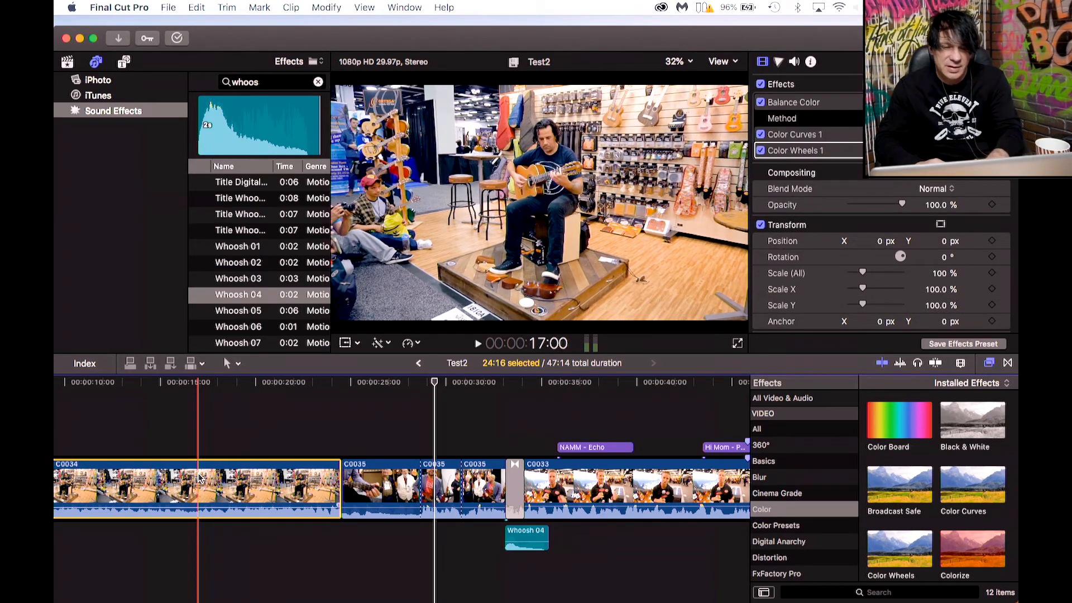
pyautogui.click(223, 486)
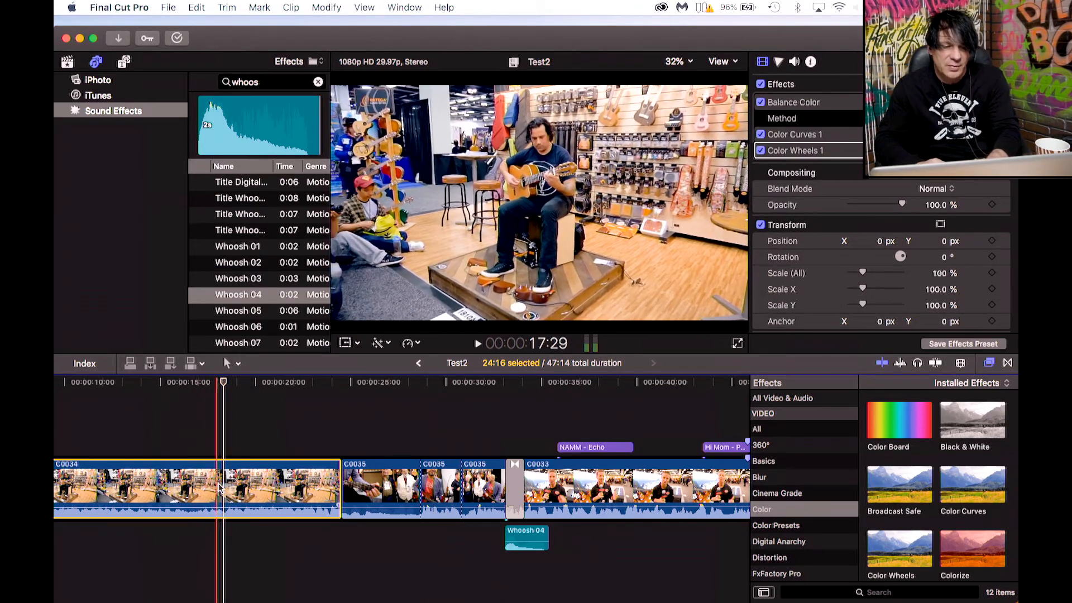
pyautogui.press('space')
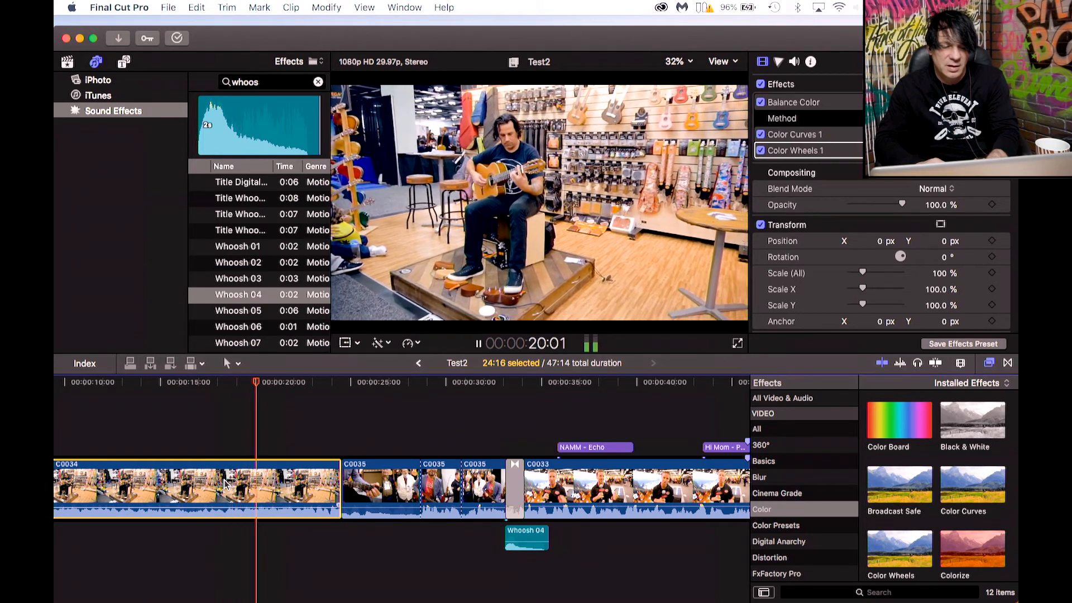
pyautogui.press('space')
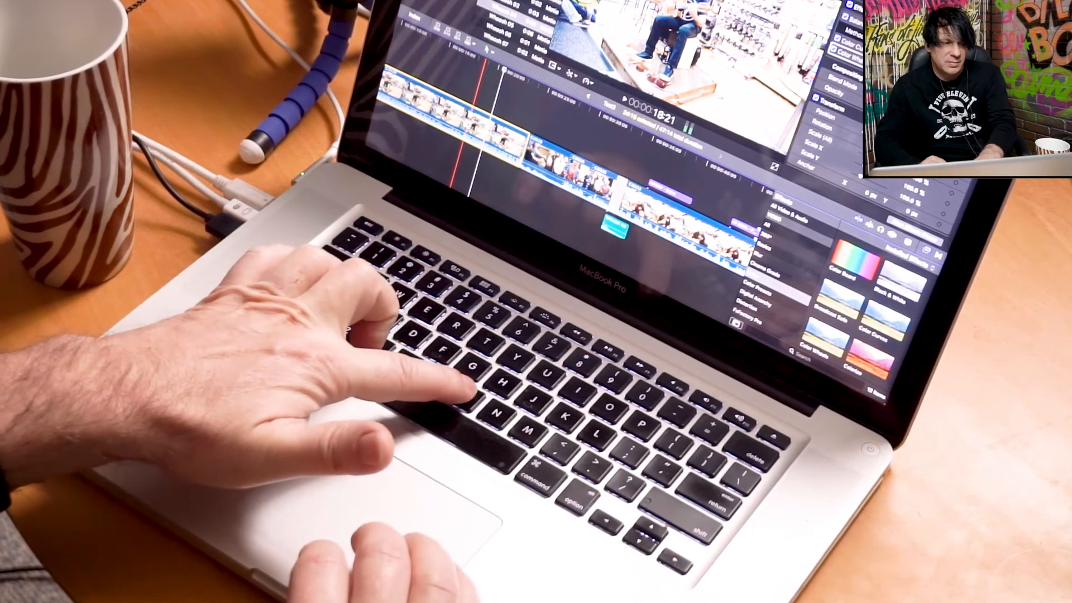
pyautogui.press('b')
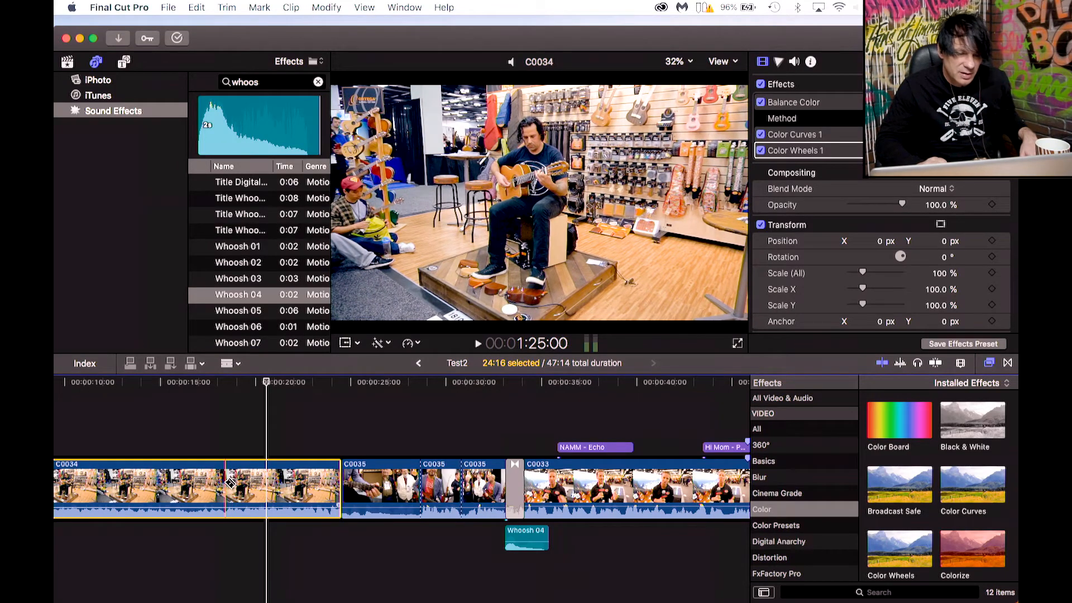
pyautogui.click(229, 482)
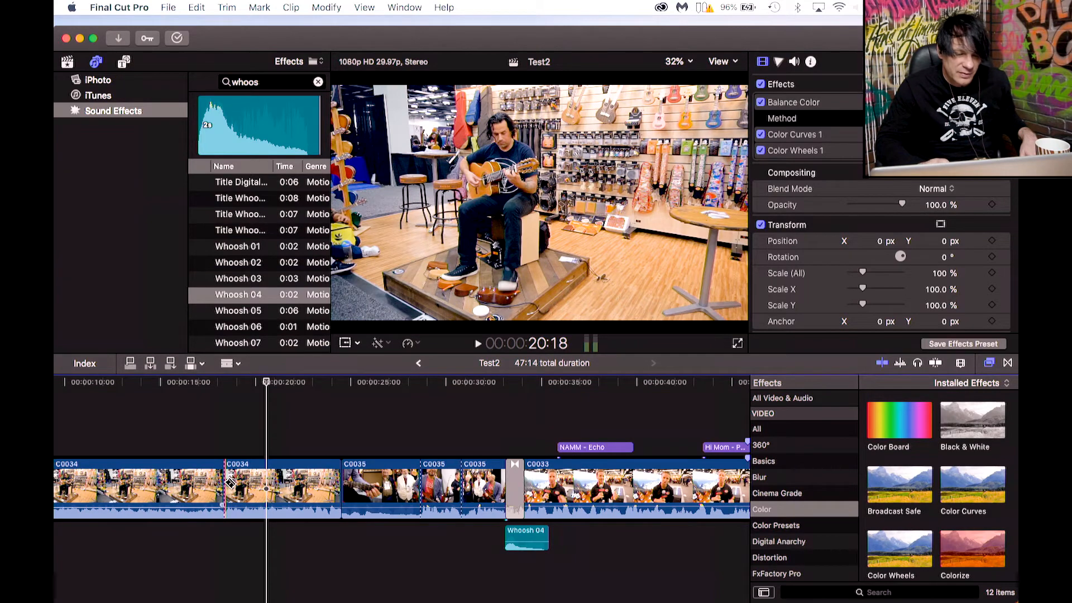
# Play back the section after the cut and step the playhead frame by frame to find the next cut point.
pyautogui.click(243, 385)
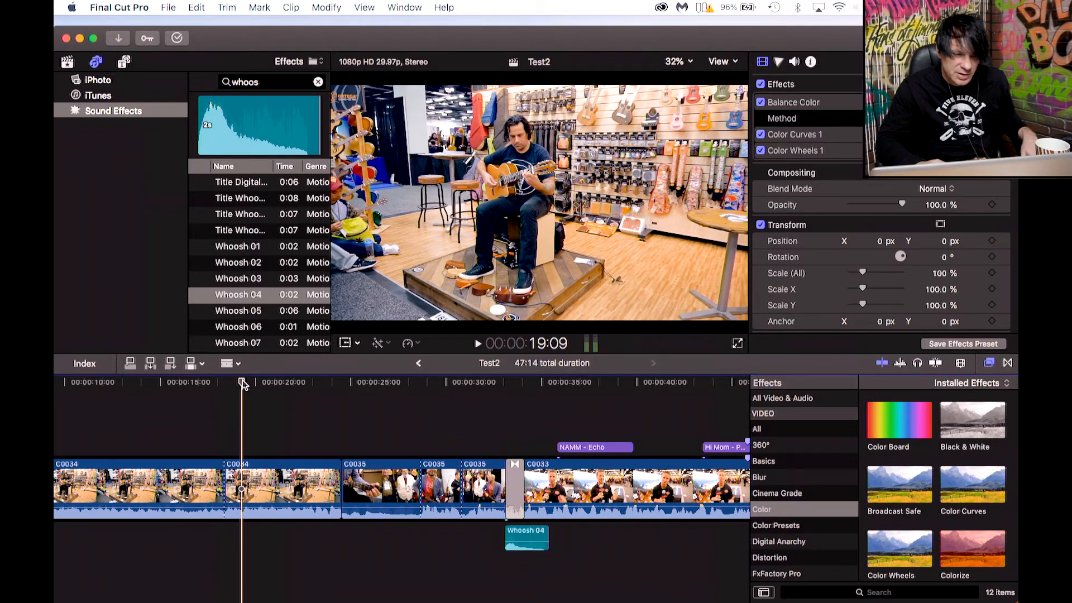
pyautogui.click(234, 384)
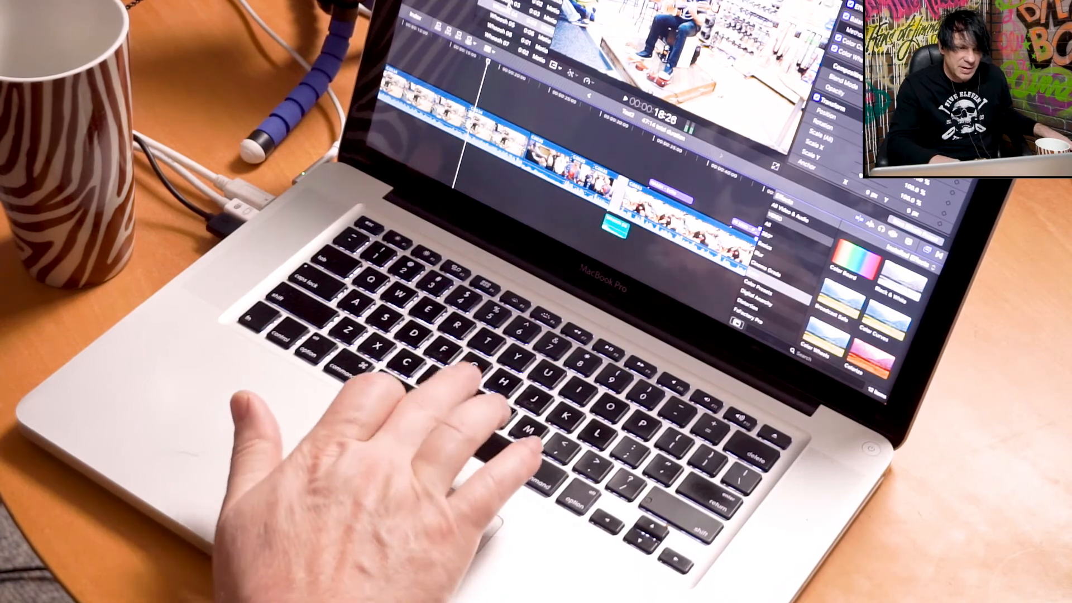
pyautogui.press('space')
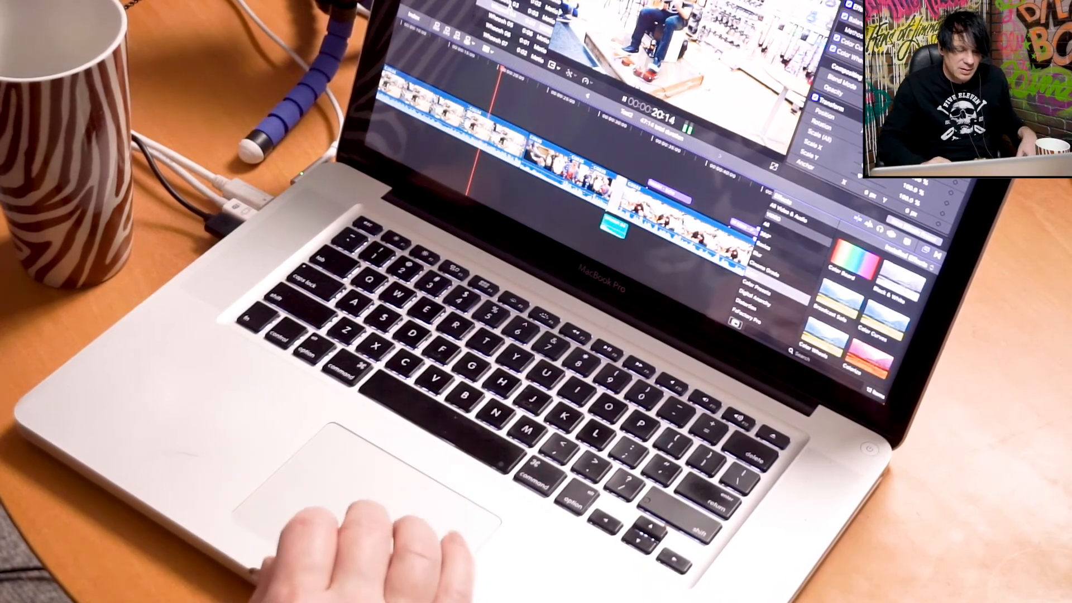
pyautogui.press('space')
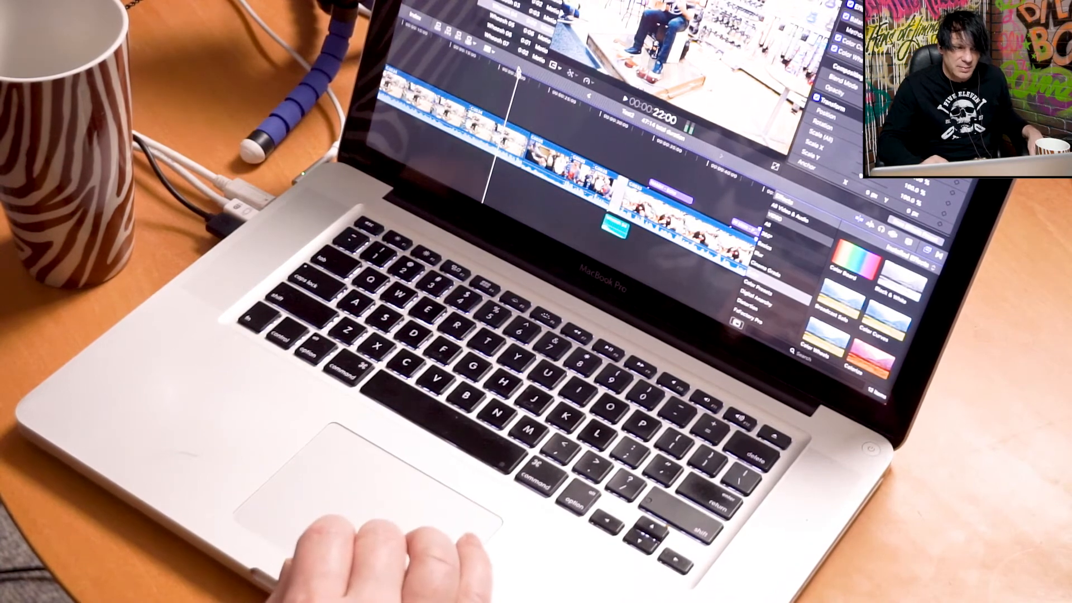
pyautogui.press('Left')
pyautogui.press('Left')
pyautogui.press('Left')
pyautogui.press('Left')
pyautogui.press('Left')
pyautogui.press('Left')
pyautogui.press('Left')
pyautogui.press('Left')
pyautogui.press('Left')
pyautogui.press('Left')
pyautogui.press('Left')
pyautogui.press('Left')
pyautogui.press('Left')
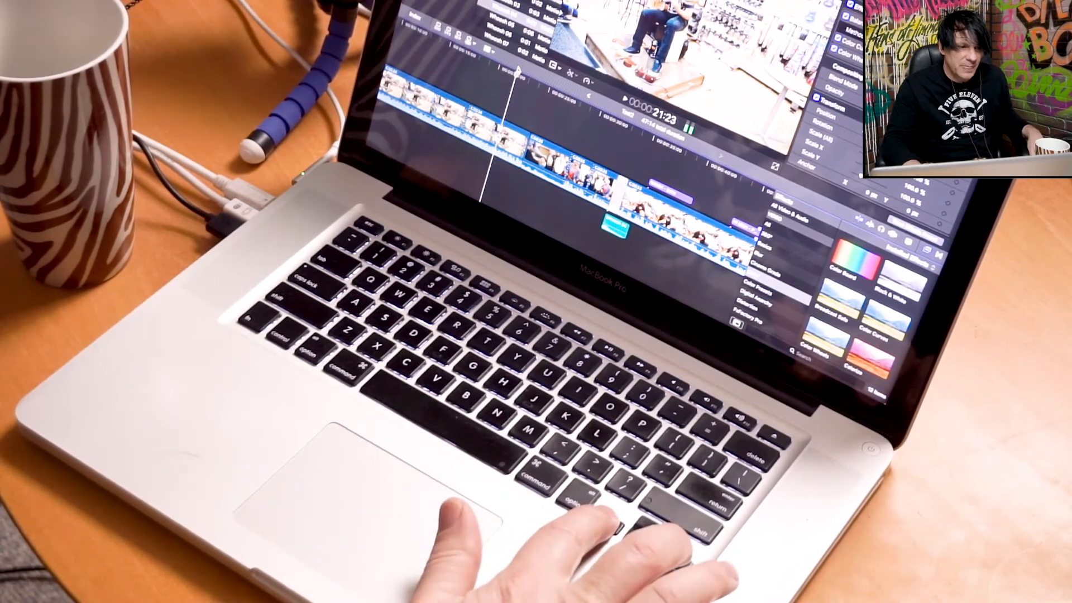
pyautogui.press('Right')
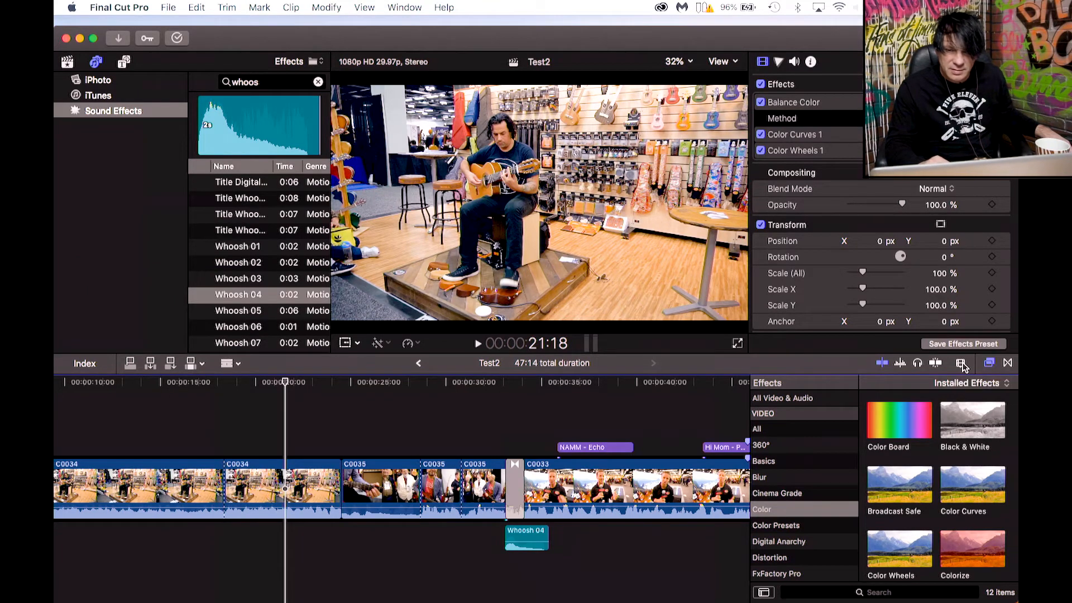
# Zoom into the timeline, step forward a few frames, and blade C0034 again at about 00:00:21:23, then zoom back out.
pyautogui.click(961, 364)
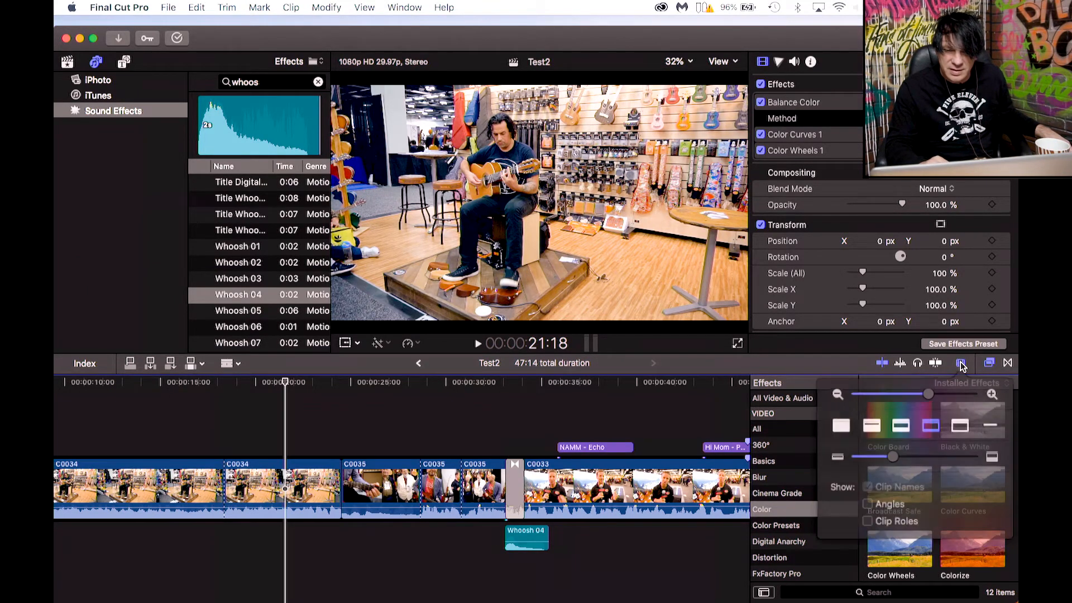
pyautogui.moveTo(931, 393); pyautogui.dragTo(967, 392)
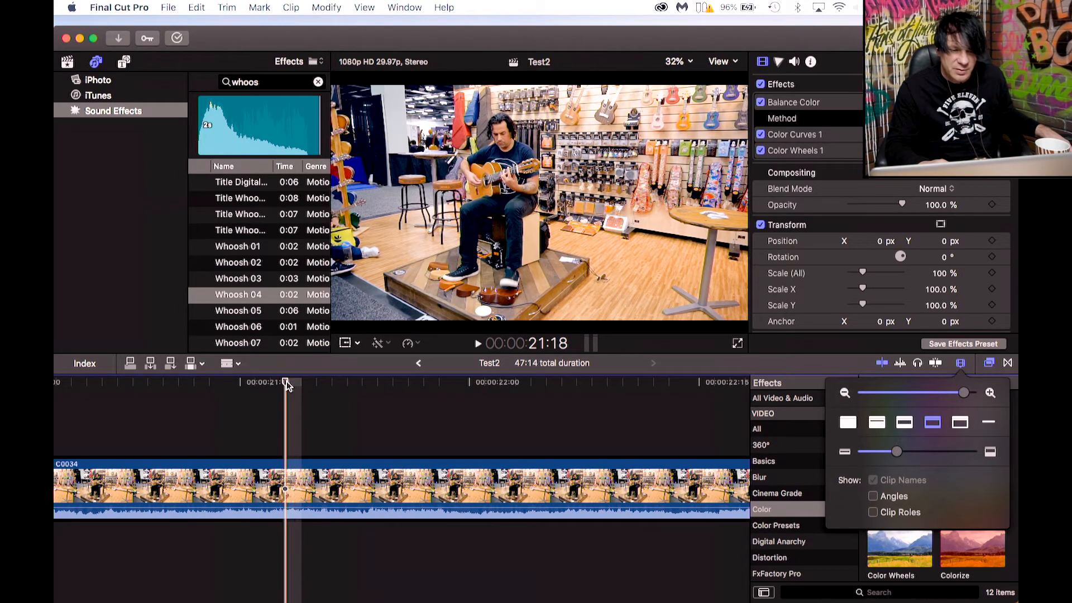
pyautogui.press('Right')
pyautogui.press('Right')
pyautogui.press('Right')
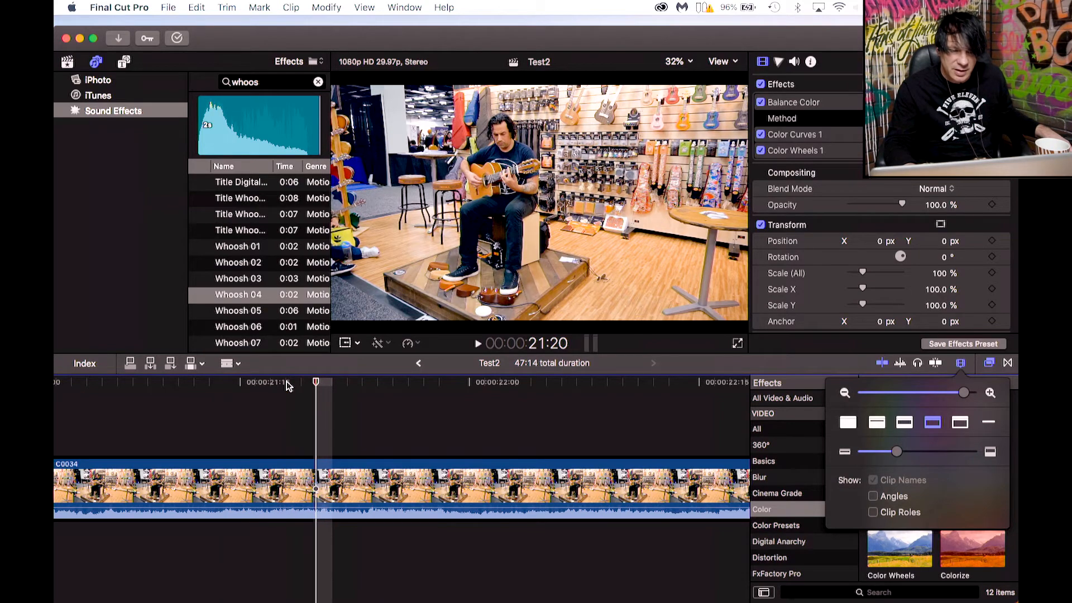
pyautogui.press('Right')
pyautogui.press('Right')
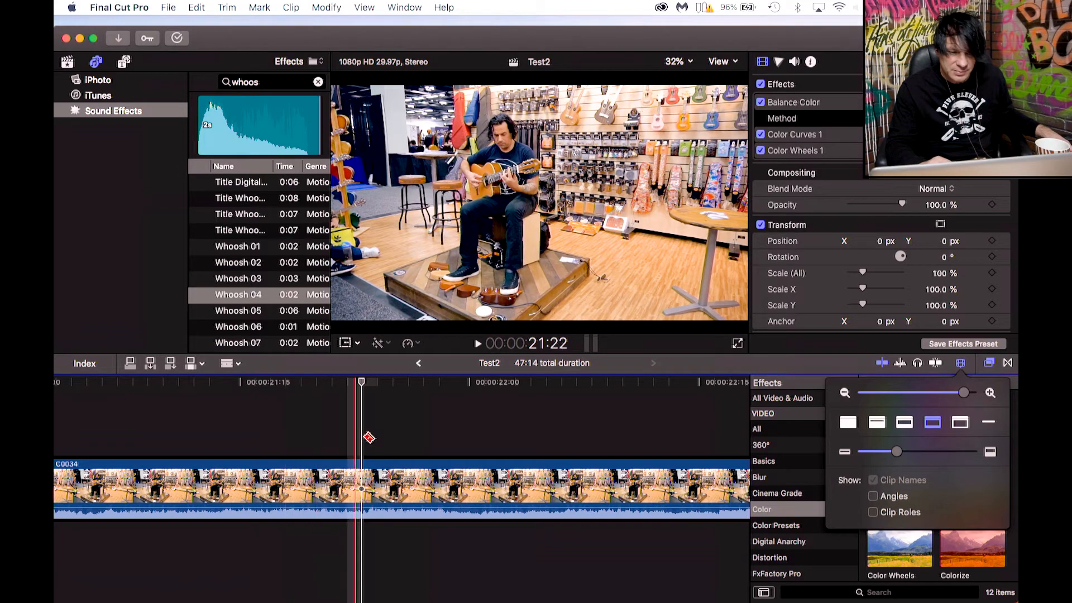
pyautogui.click(364, 473)
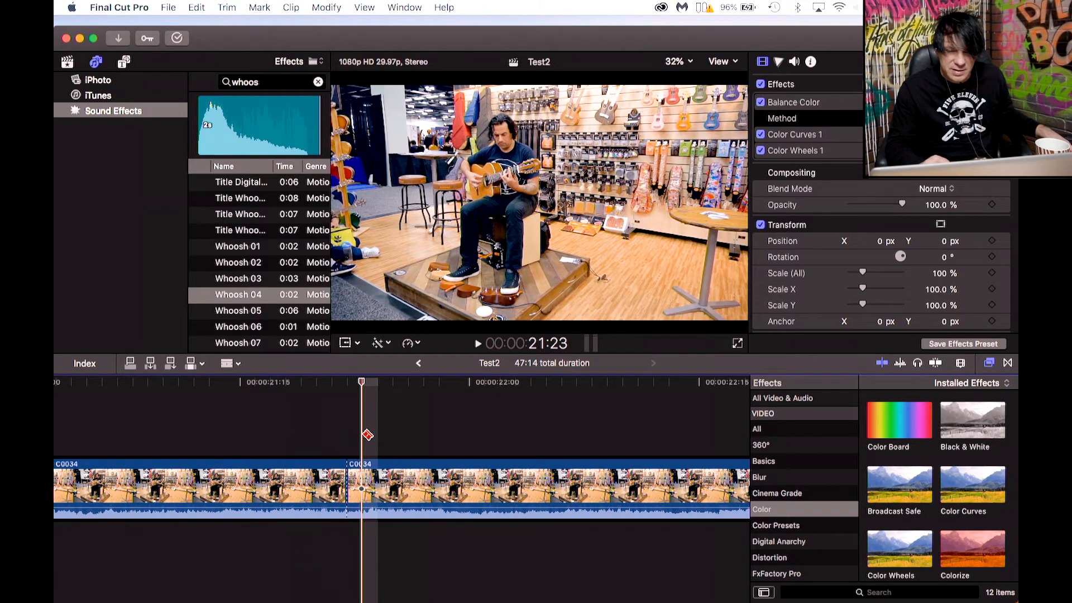
pyautogui.click(961, 365)
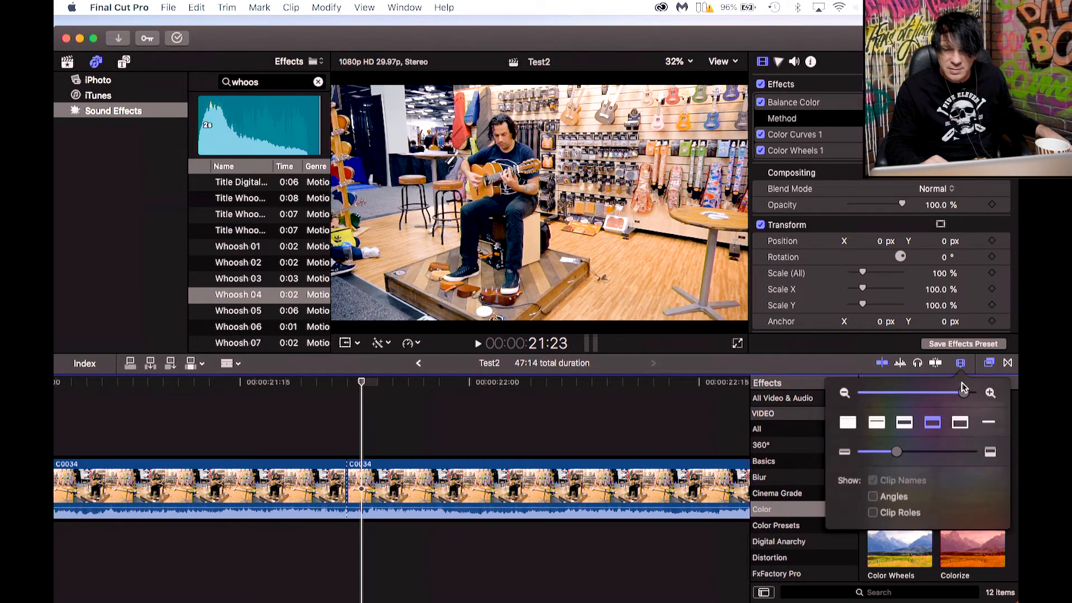
pyautogui.moveTo(965, 393); pyautogui.dragTo(944, 394)
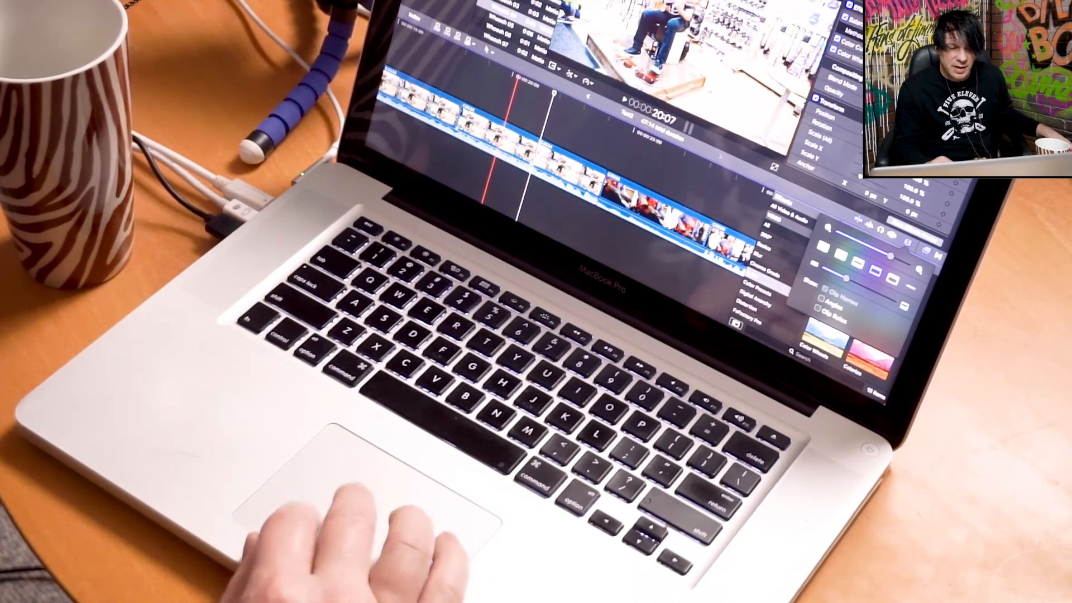
# Delete the C0034 segment between the two cuts and play back the new join.
pyautogui.click(502, 120)
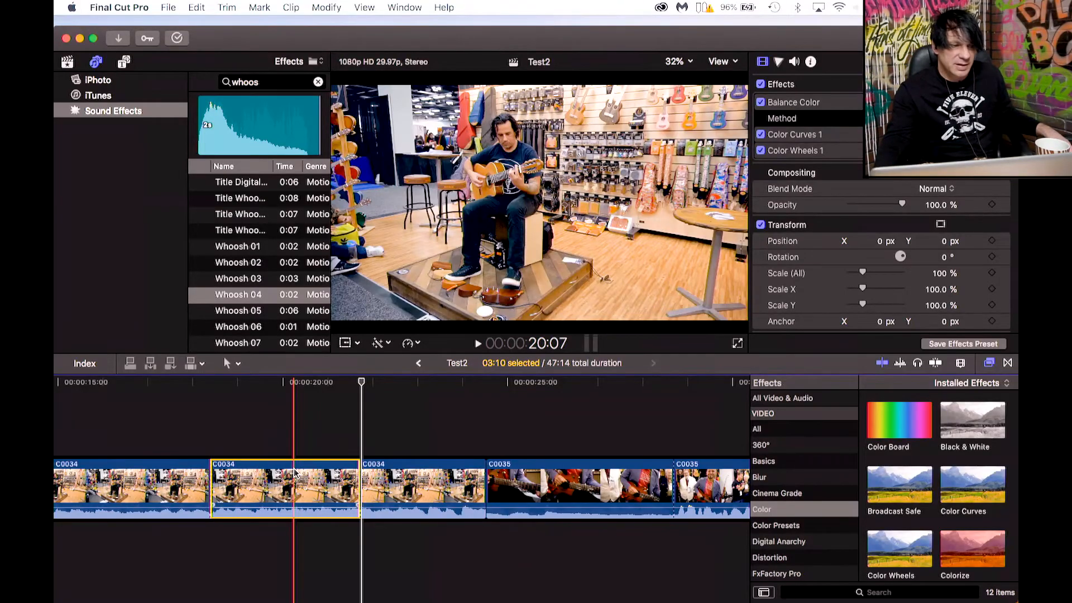
pyautogui.press('Delete')
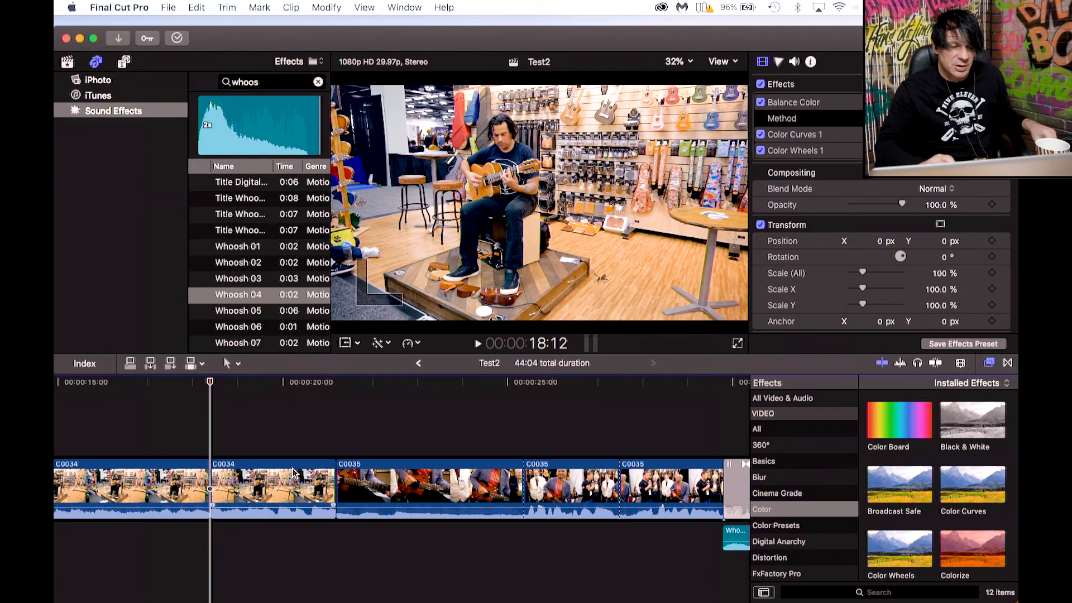
pyautogui.click(191, 386)
pyautogui.press('space')
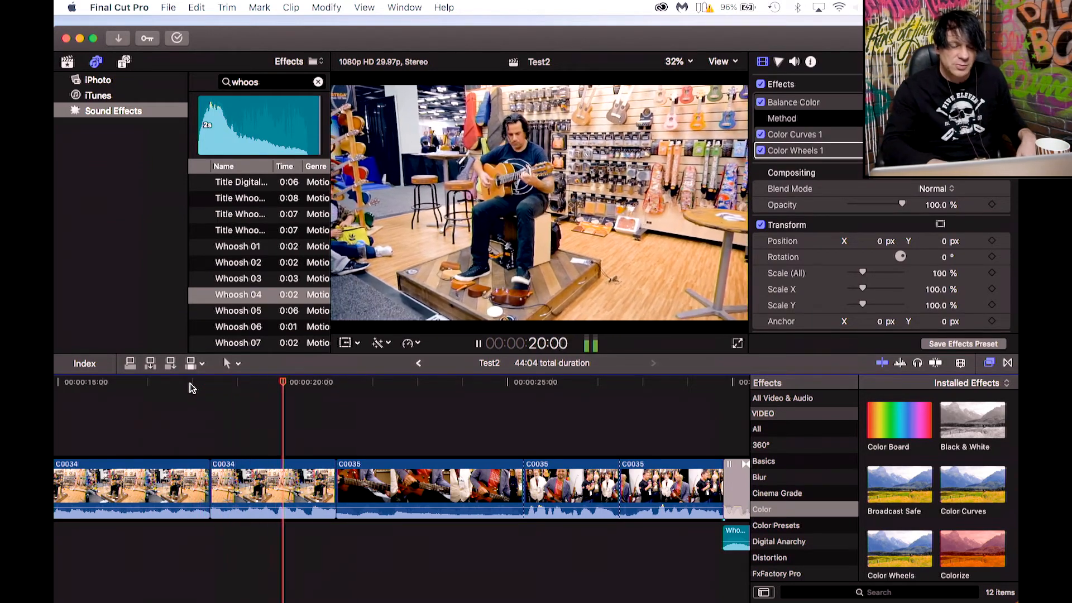
pyautogui.press('space')
pyautogui.click(191, 386)
pyautogui.press('space')
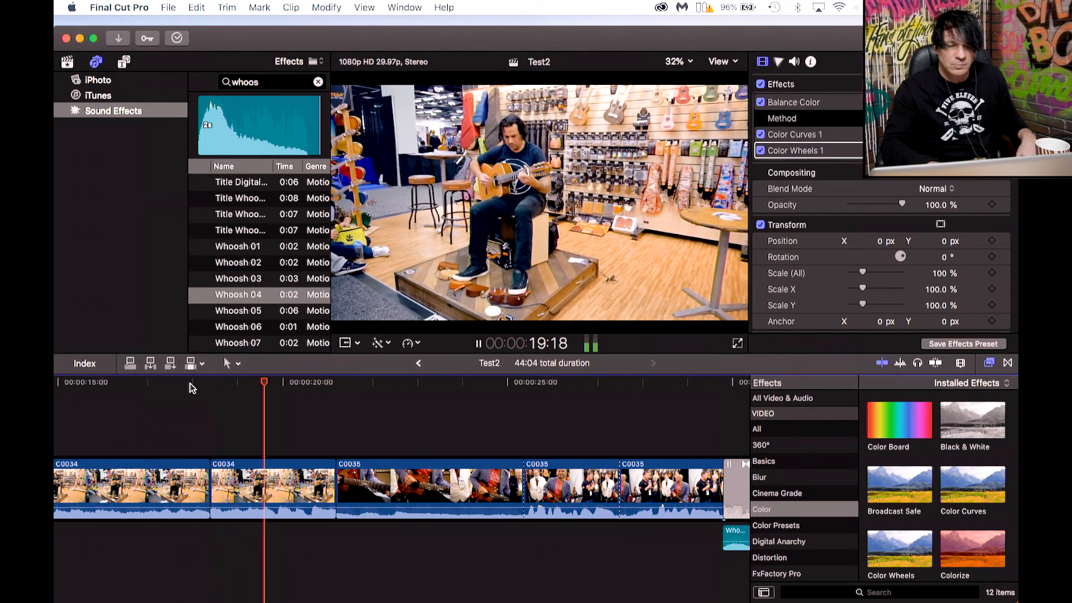
pyautogui.press('space')
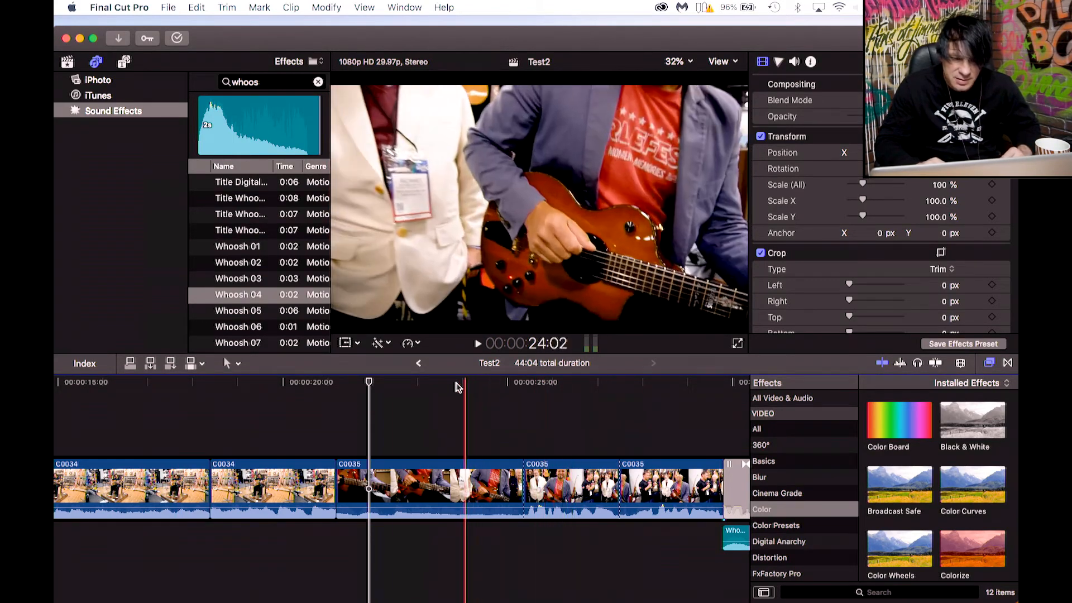
# Play the section before C0033, then select and delete the NAMM - Echo title above it.
pyautogui.click(665, 384)
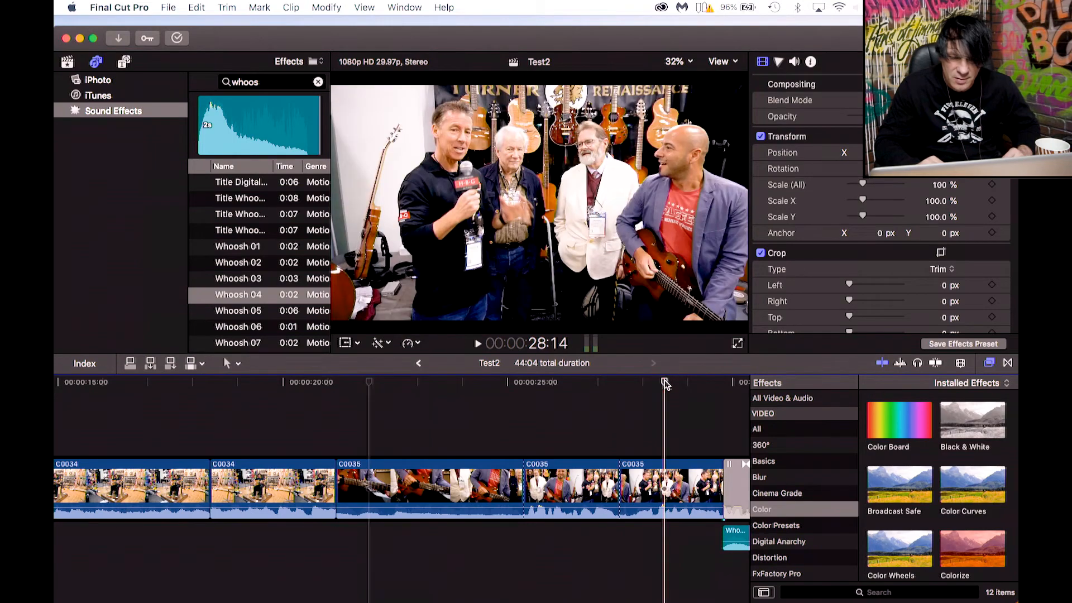
pyautogui.hscroll(5, 643, 390)
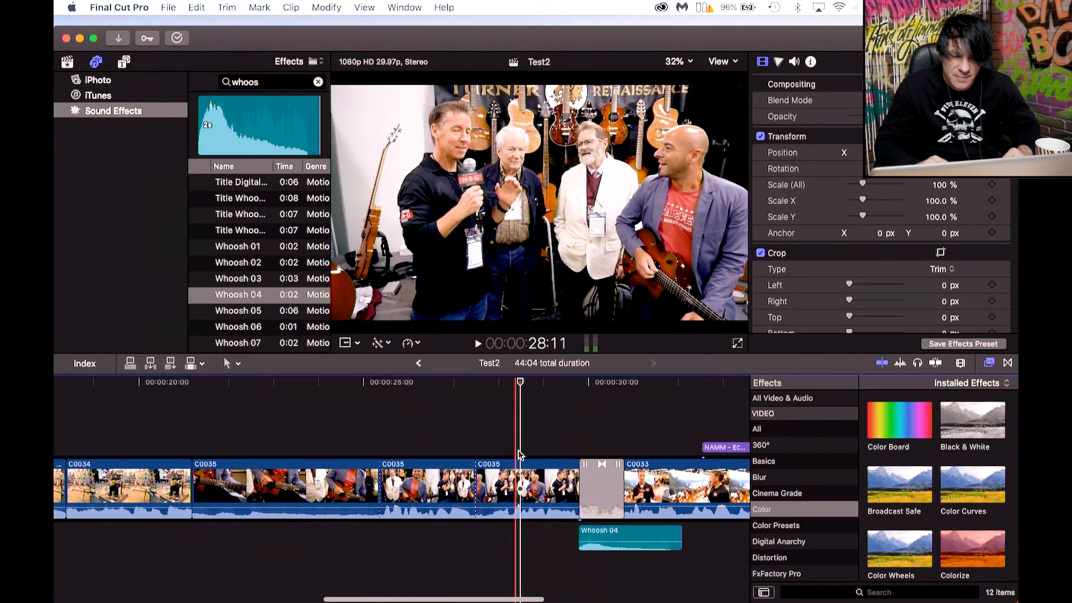
pyautogui.click(499, 385)
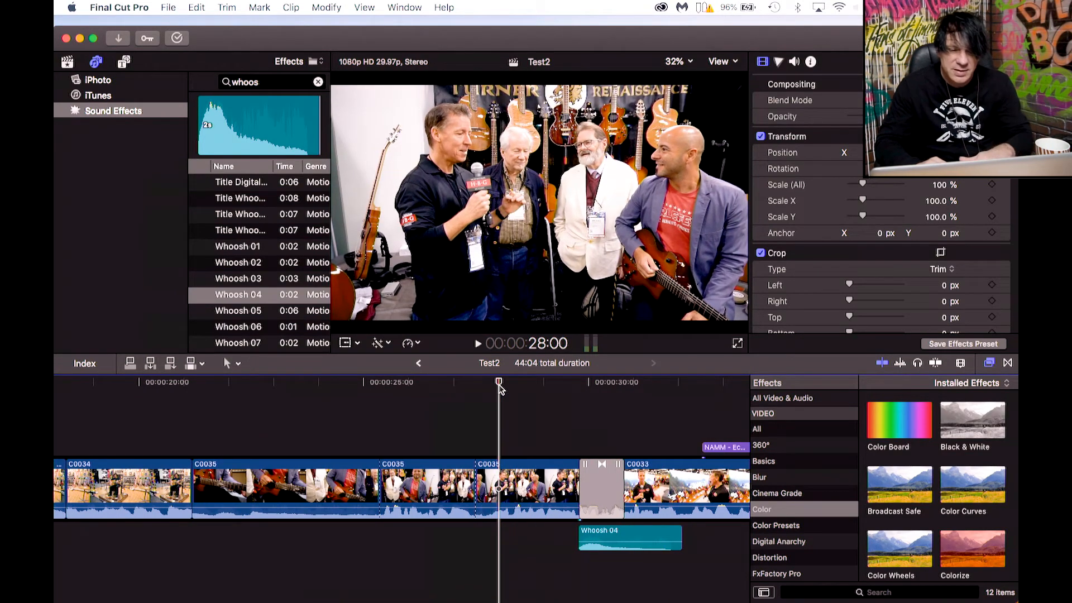
pyautogui.press('space')
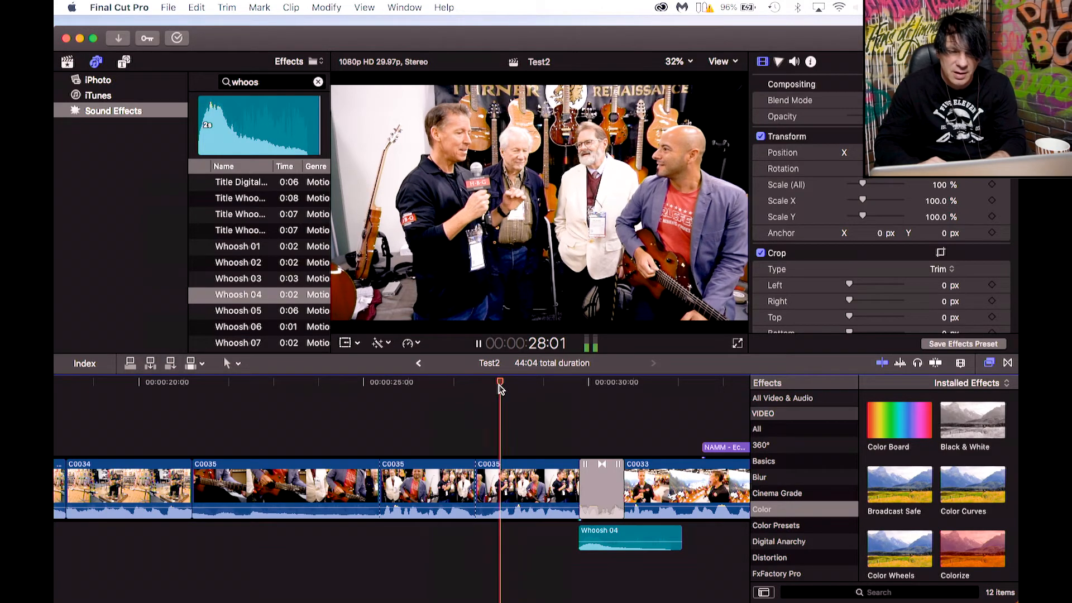
pyautogui.hscroll(2, 572, 416)
pyautogui.hscroll(3, 572, 416)
pyautogui.click(618, 447)
pyautogui.press('Delete')
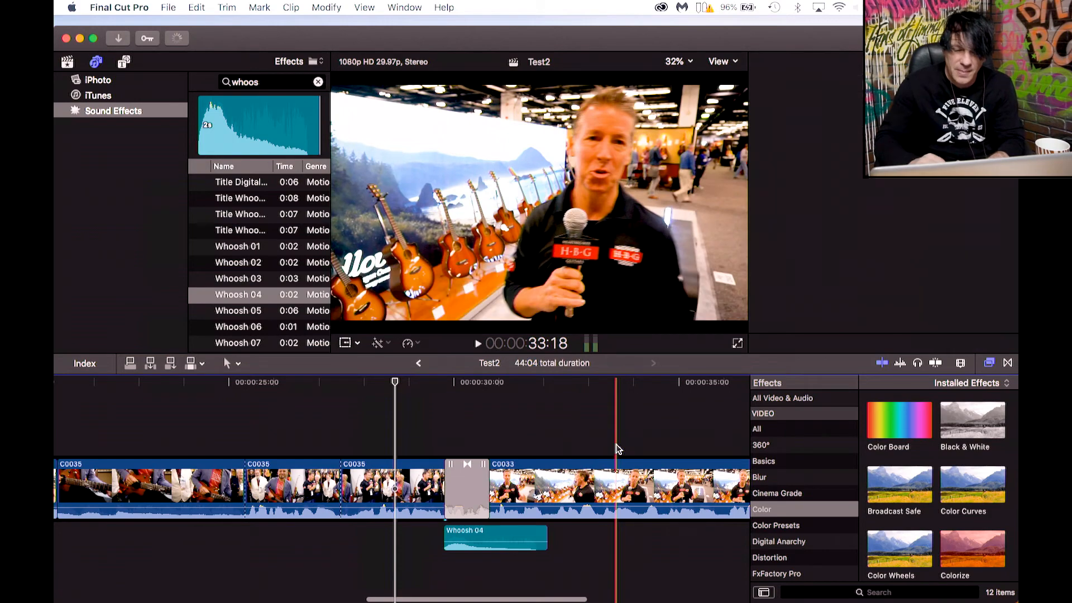
# Play back the C0033 clip to review it without the title.
pyautogui.click(576, 383)
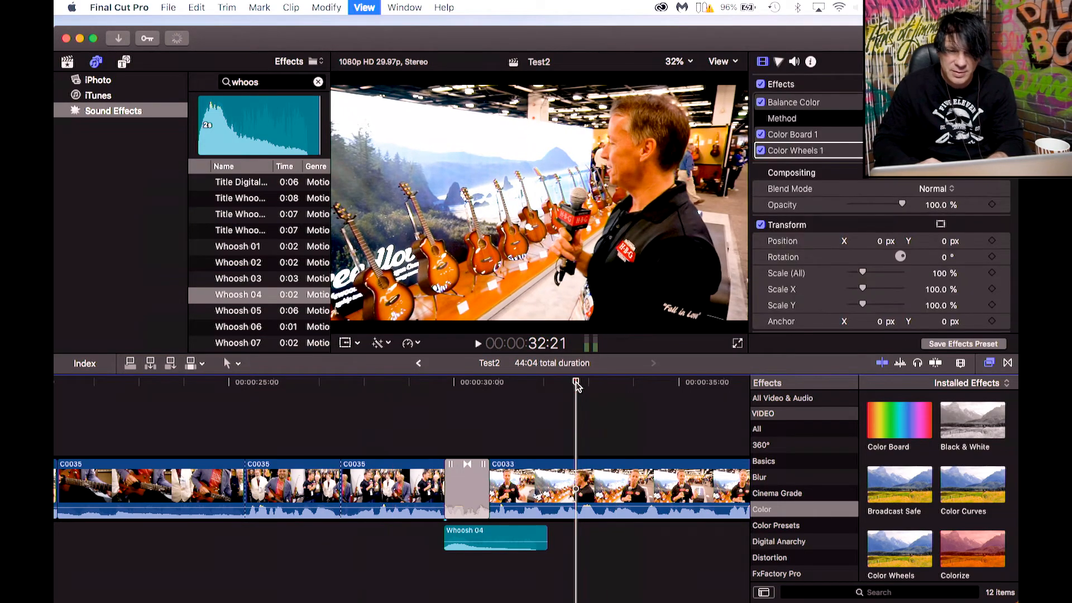
pyautogui.press('space')
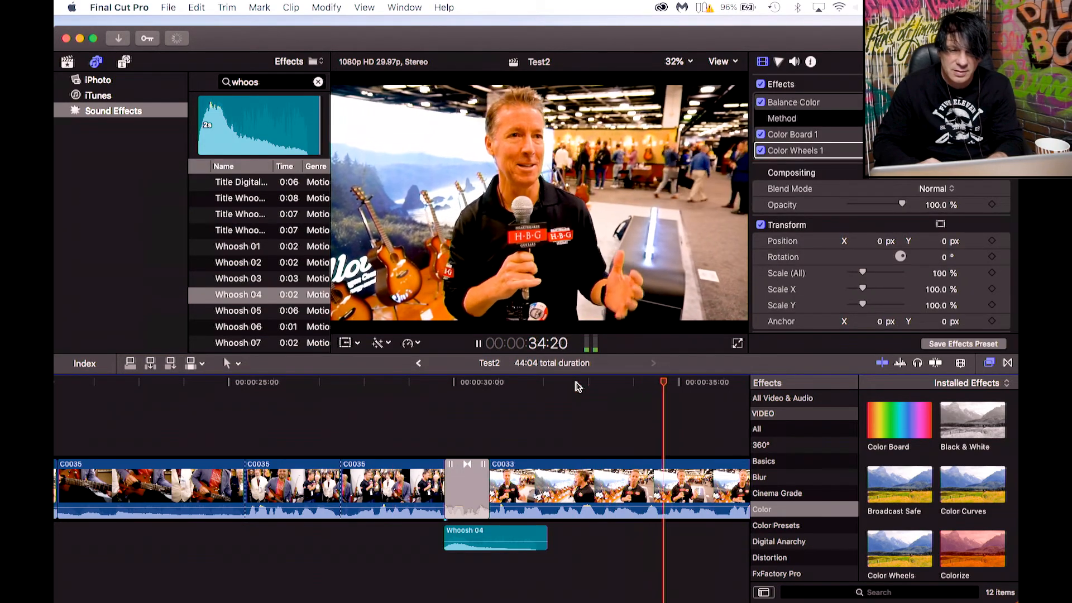
pyautogui.press('space')
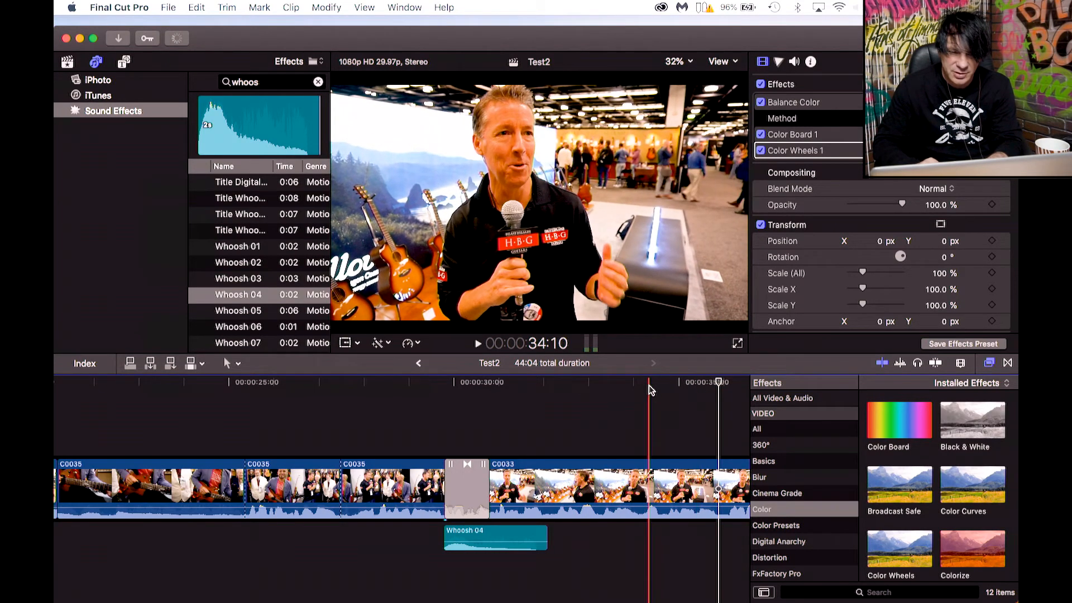
pyautogui.hscroll(3, 651, 389)
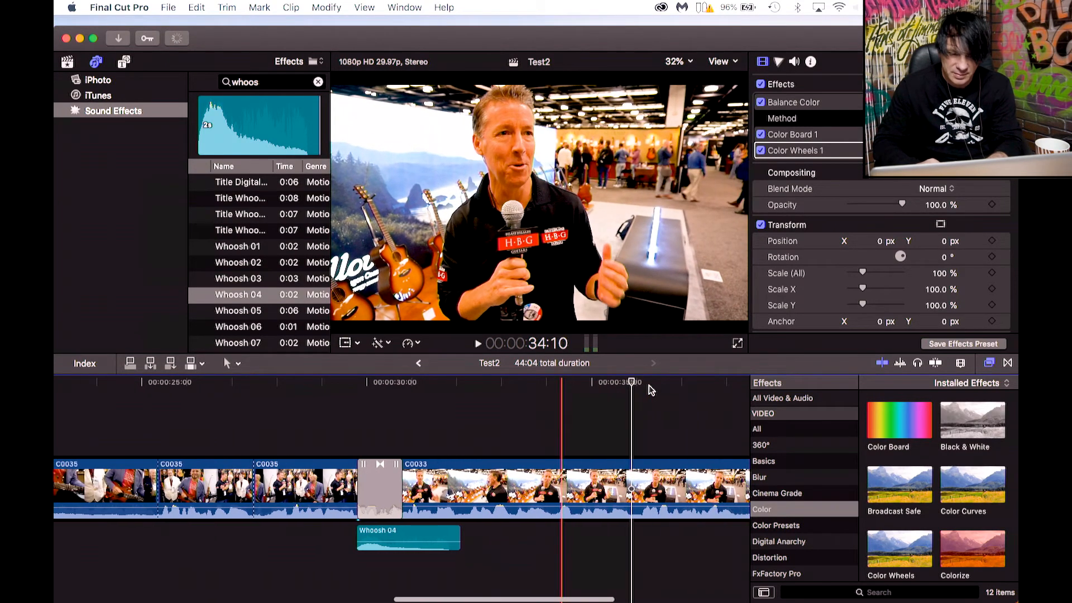
# Play back the C0033 clip around the Hi Mom - Push title to find a section to remove.
pyautogui.click(553, 382)
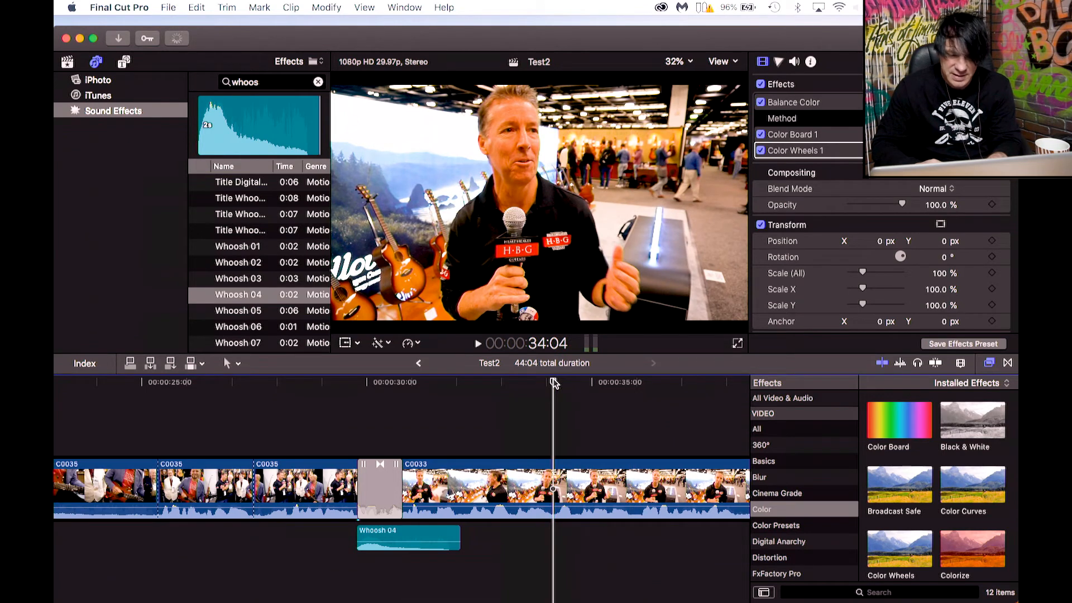
pyautogui.press('space')
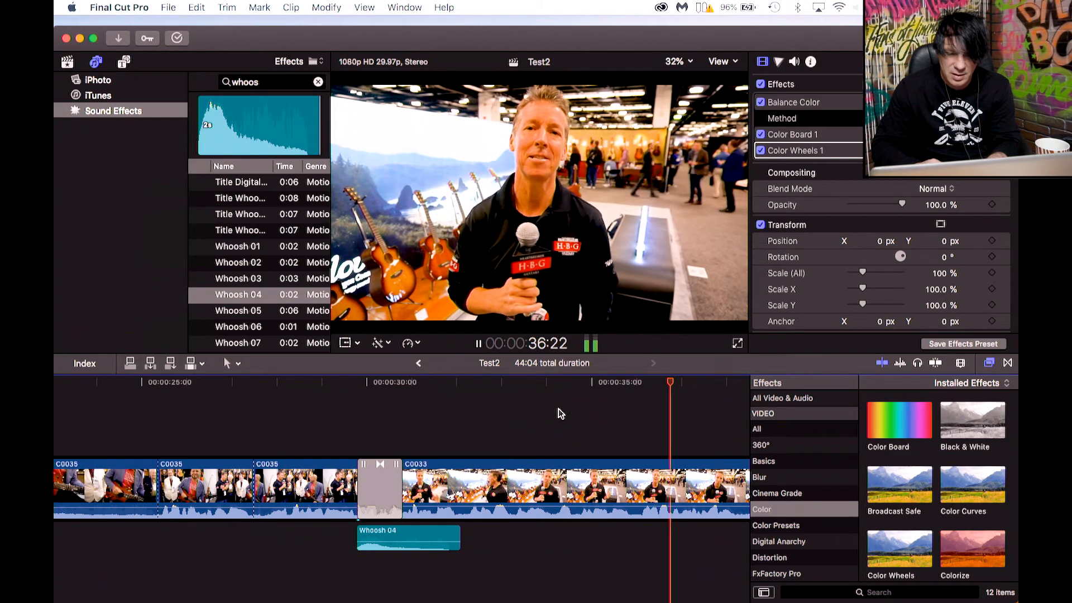
pyautogui.press('space')
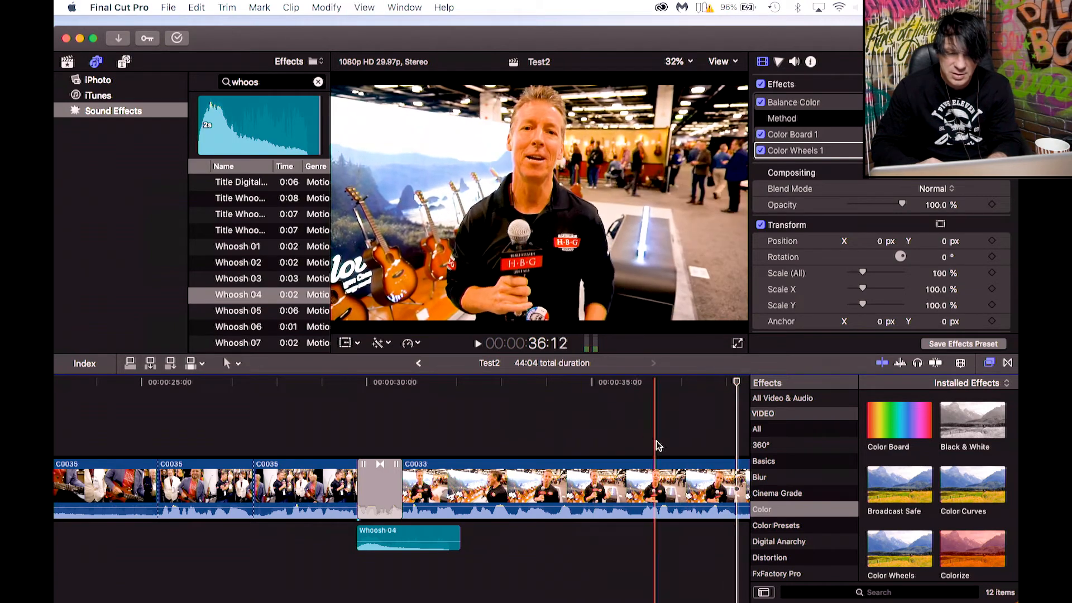
pyautogui.click(637, 383)
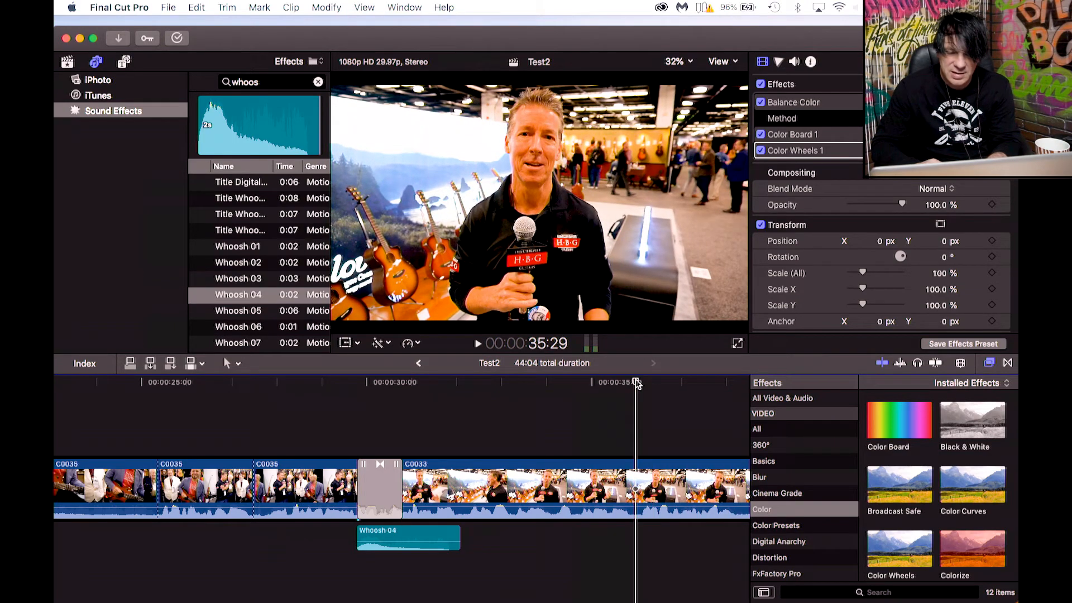
pyautogui.press('space')
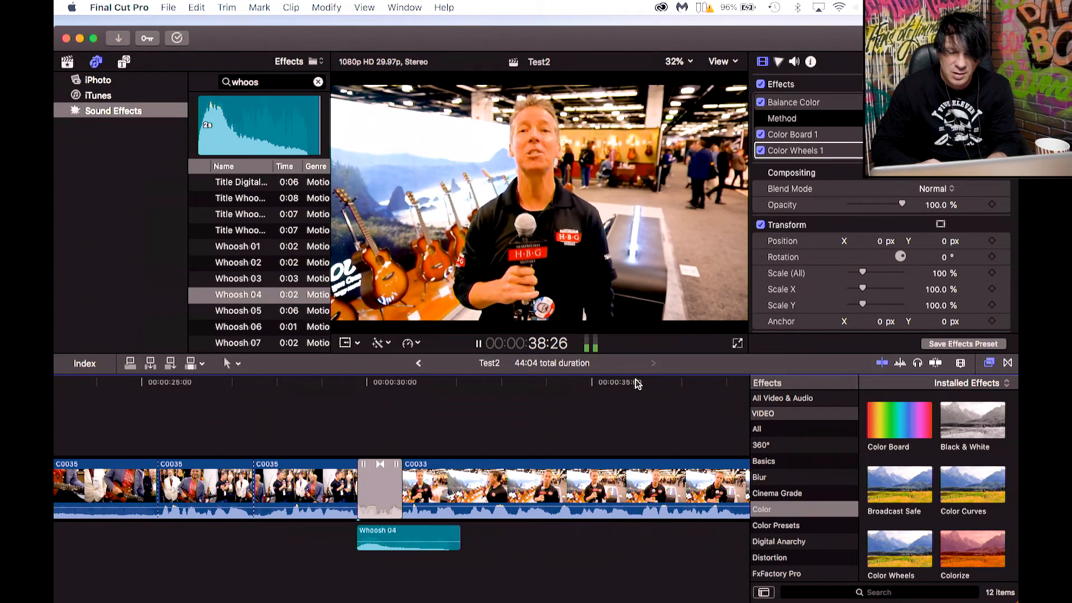
pyautogui.press('space')
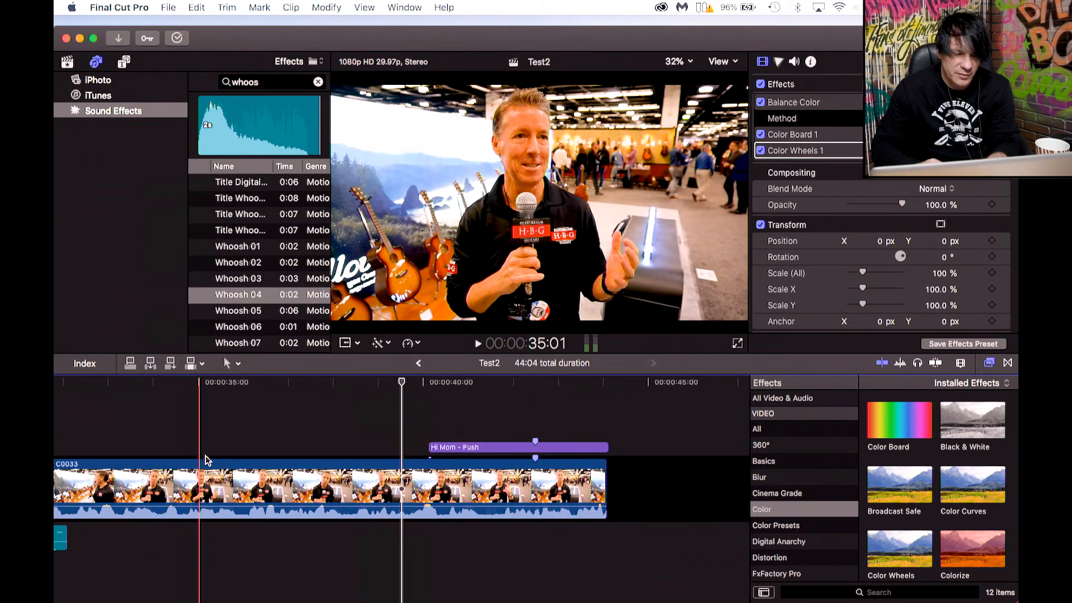
pyautogui.click(204, 394)
pyautogui.press('space')
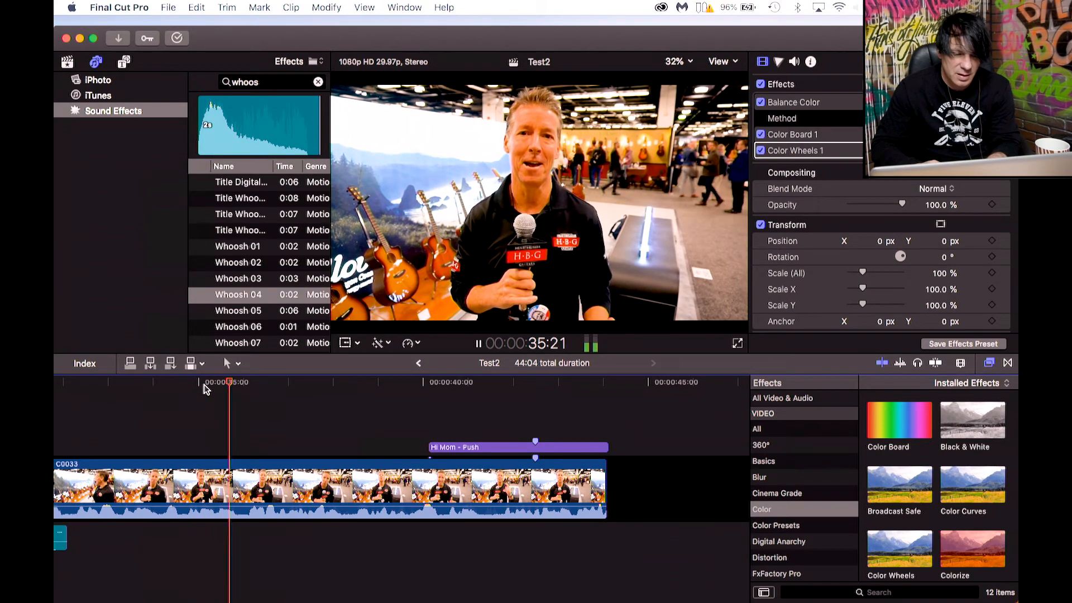
pyautogui.press('space')
pyautogui.moveTo(196, 387); pyautogui.dragTo(357, 387)
pyautogui.press('space')
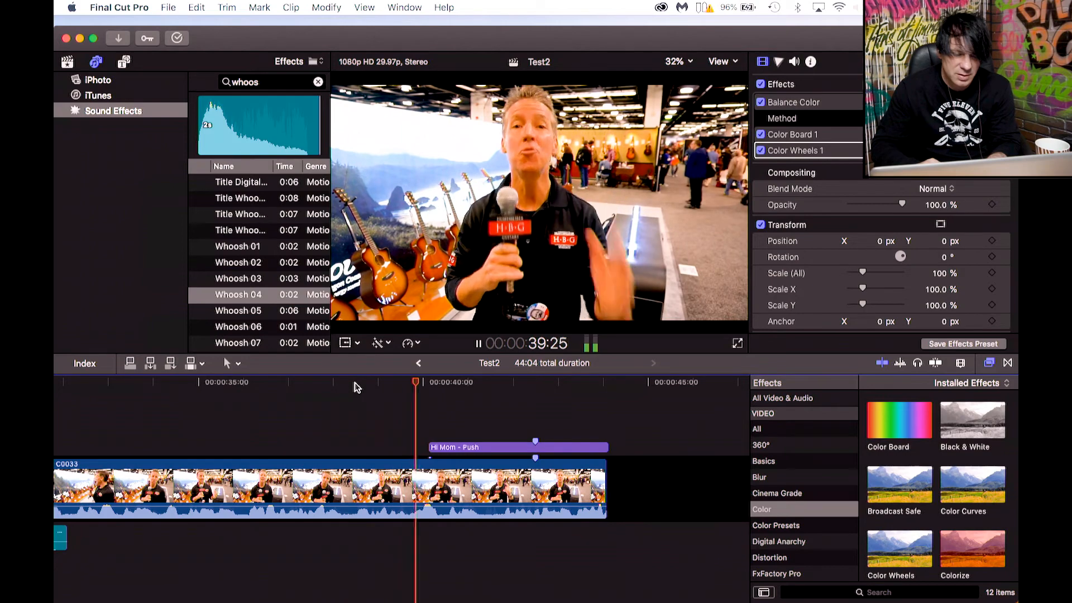
pyautogui.click(241, 389)
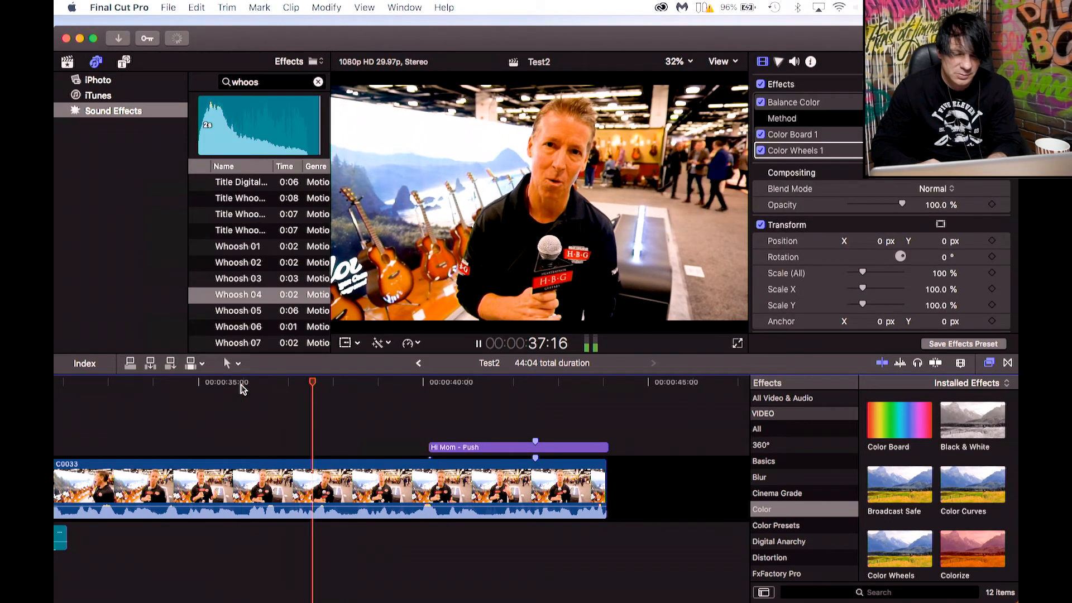
pyautogui.press('space')
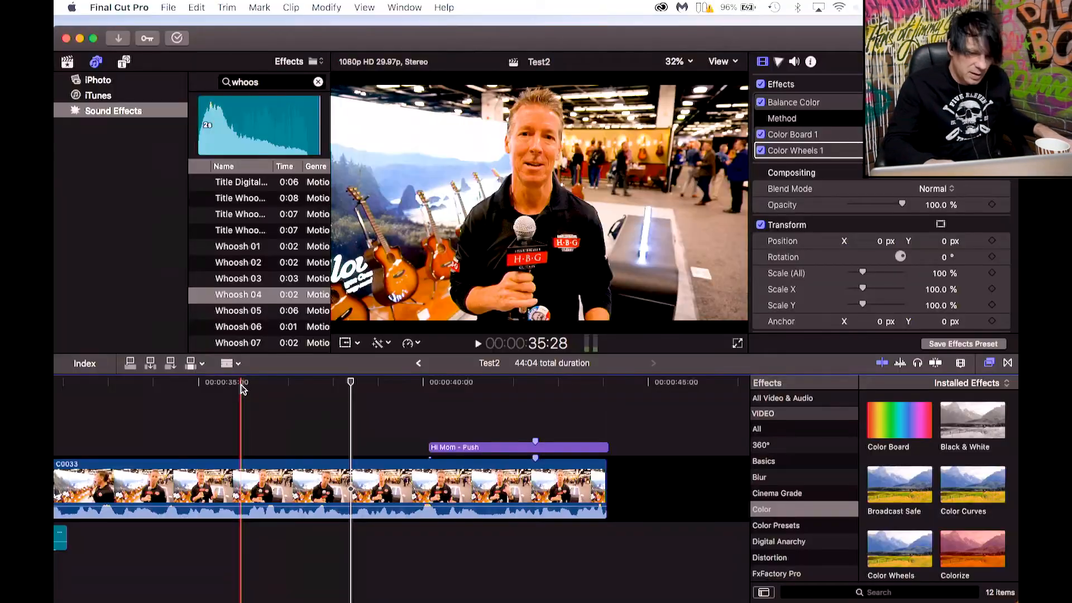
# Blade the C0033 clip and delete the middle segment between the cuts.
pyautogui.click(240, 482)
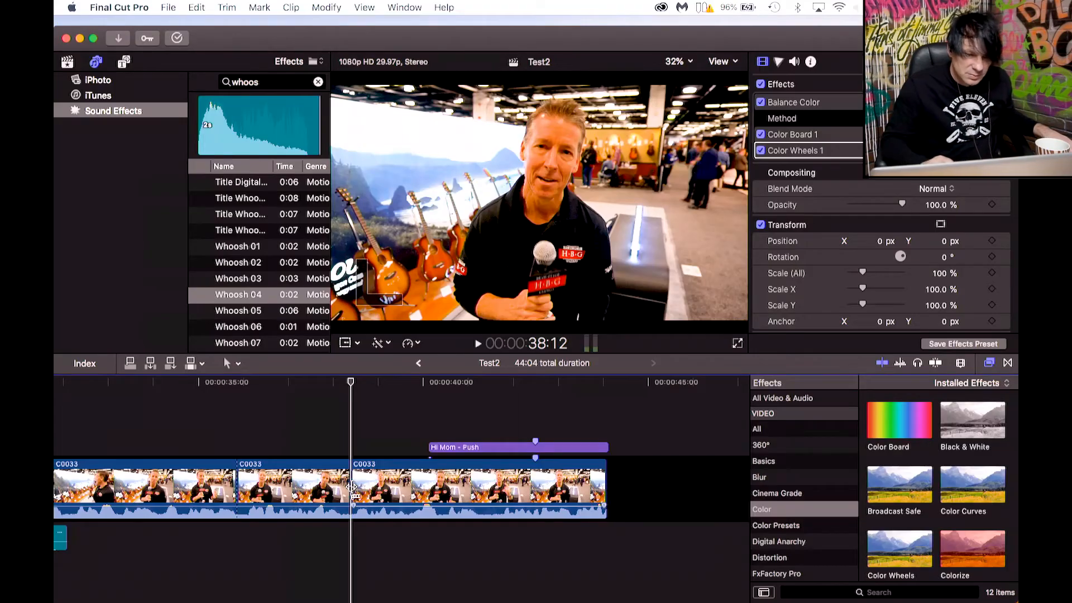
pyautogui.click(307, 470)
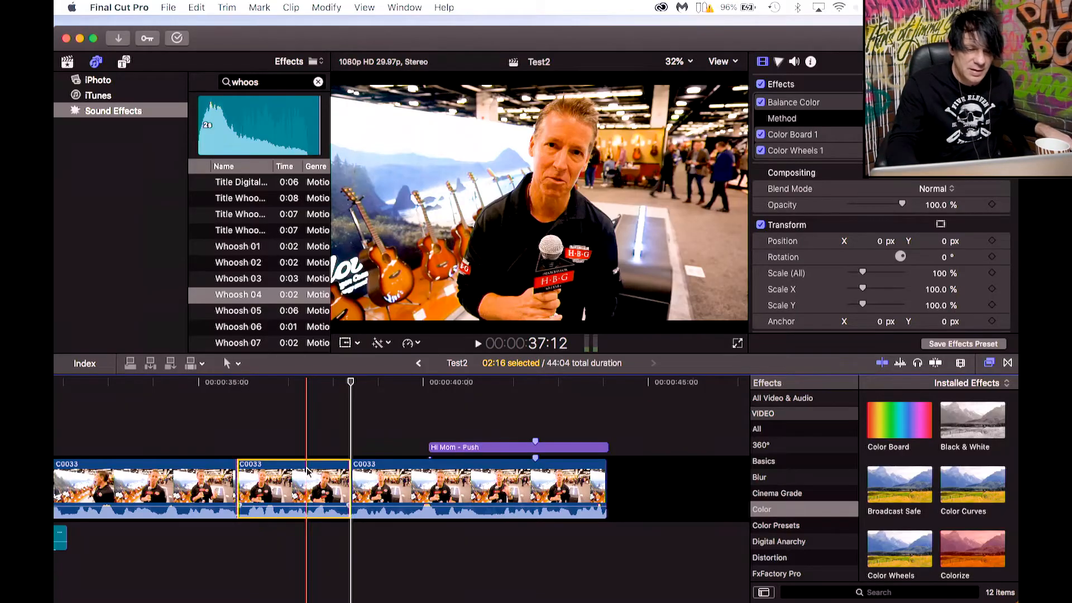
pyautogui.press('Delete')
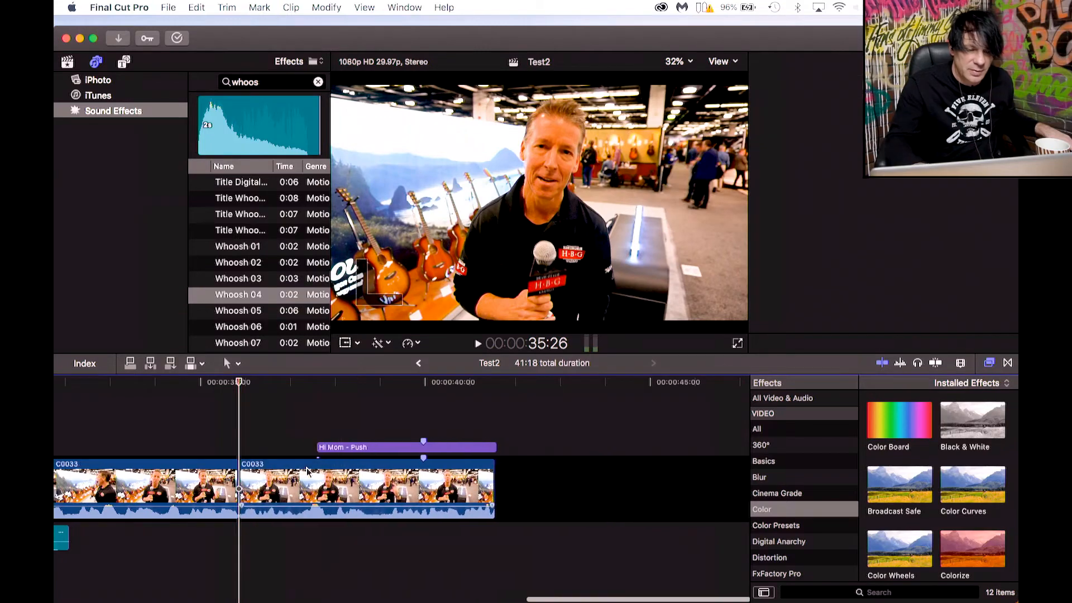
# Play back the new join between the two C0033 segments.
pyautogui.click(222, 385)
pyautogui.press('space')
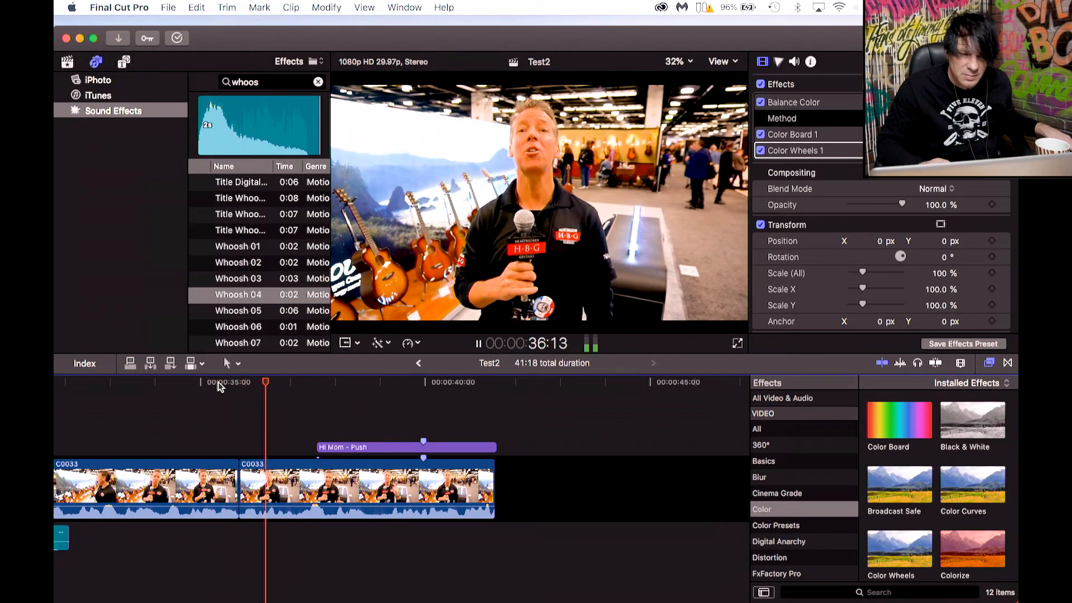
pyautogui.press('space')
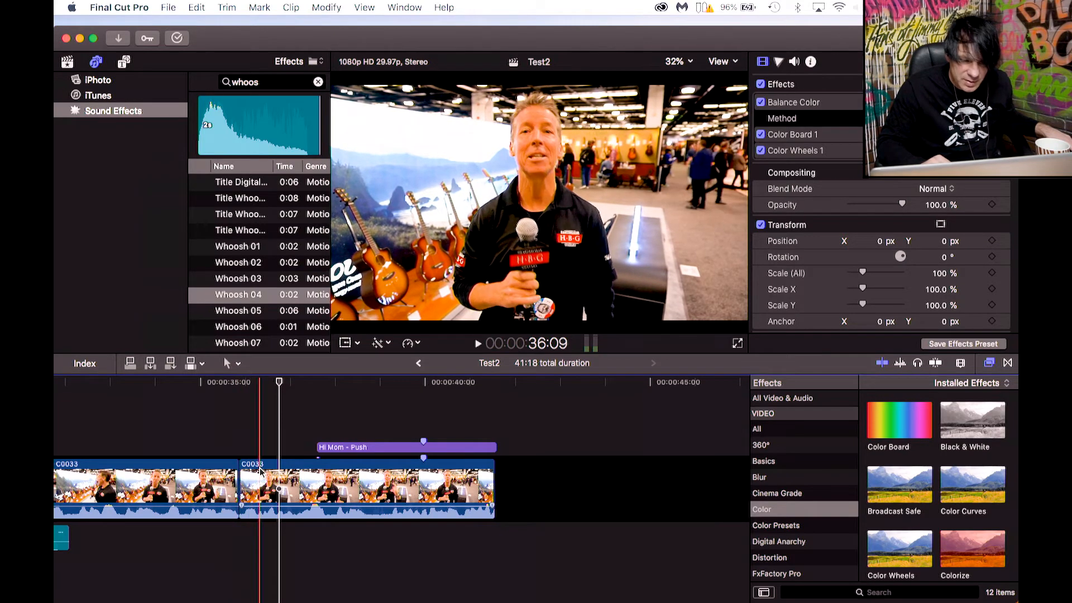
# Trim the start of the second C0033 segment slightly in two passes, replaying the join after each trim.
pyautogui.moveTo(242, 474); pyautogui.dragTo(245, 475)
pyautogui.click(212, 391)
pyautogui.press('space')
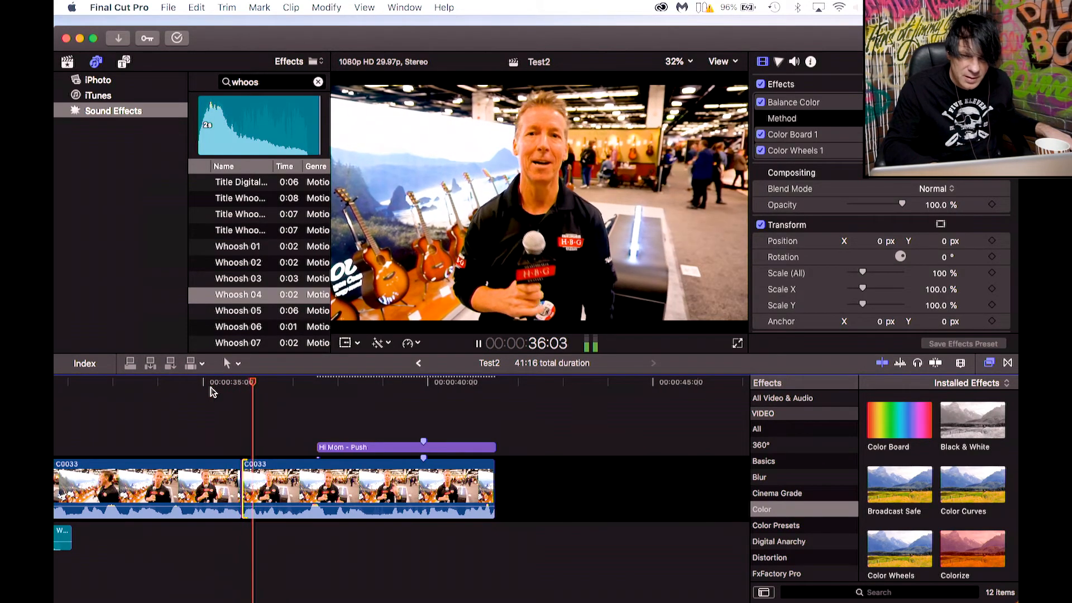
pyautogui.press('space')
pyautogui.moveTo(246, 474); pyautogui.dragTo(258, 472)
pyautogui.click(223, 385)
pyautogui.press('space')
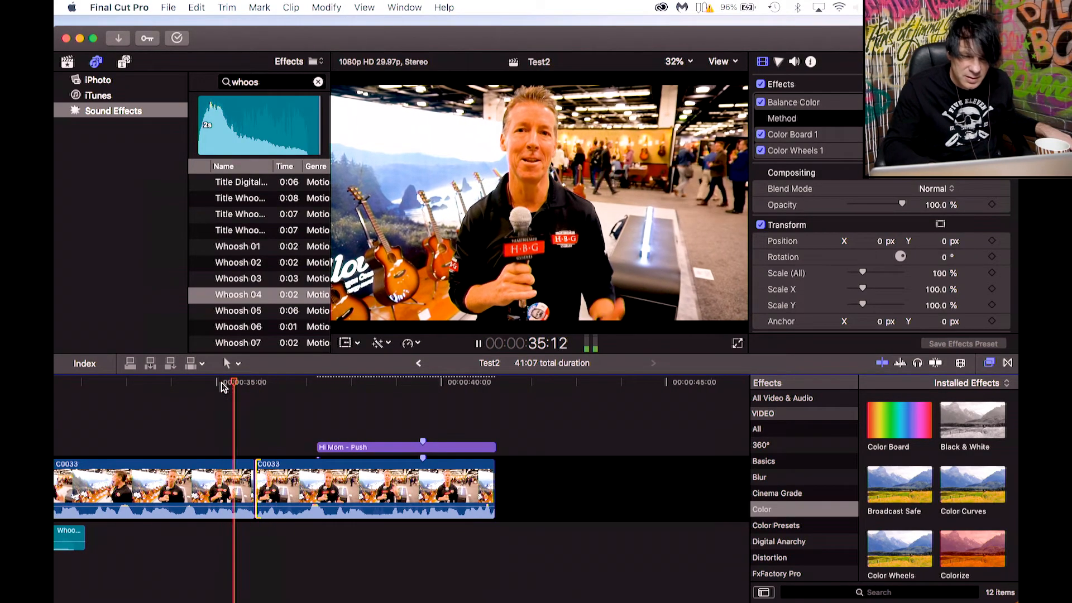
pyautogui.press('space')
pyautogui.click(223, 386)
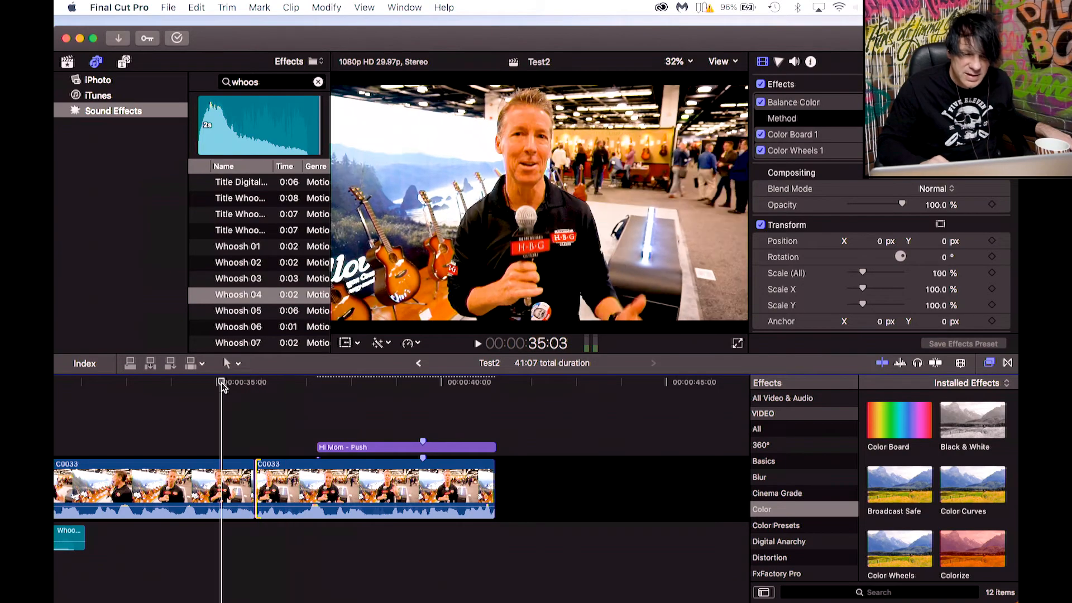
pyautogui.press('space')
pyautogui.press('space')
# Select and delete the Hi Mom - Push title above C0033, then play back the section.
pyautogui.click(338, 448)
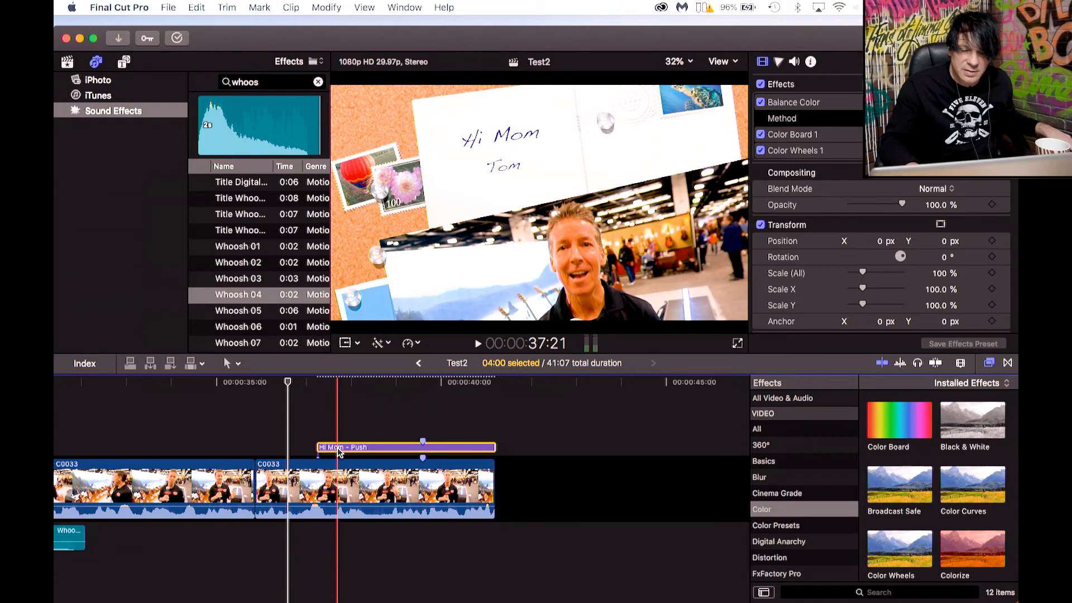
pyautogui.press('Delete')
pyautogui.click(240, 385)
pyautogui.press('cmd+4')
pyautogui.press('space')
pyautogui.press('space')
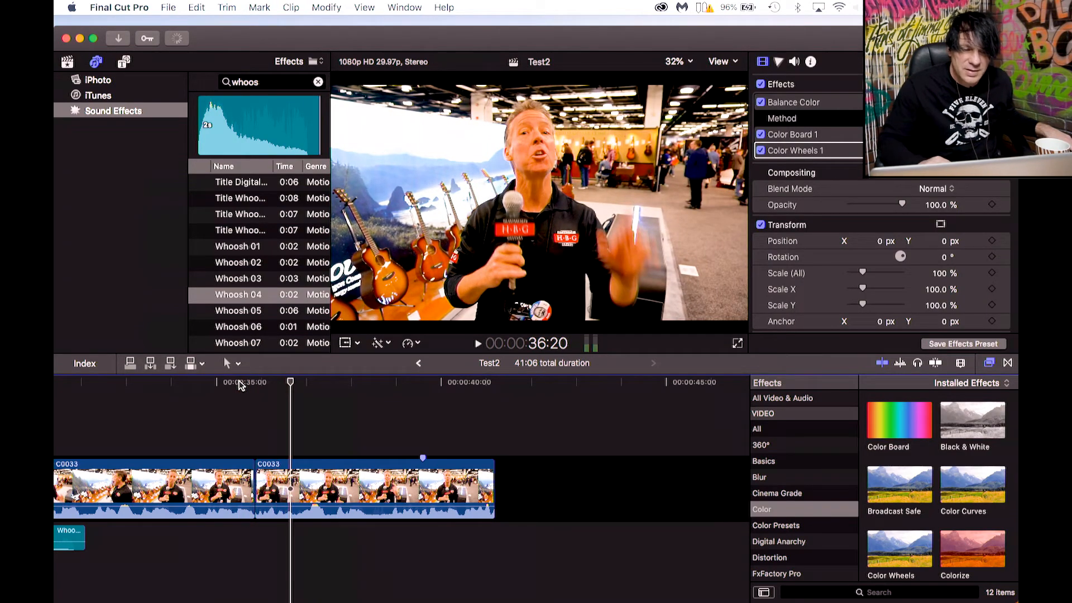
# Play back the join between the two C0033 segments from just before the cut.
pyautogui.click(217, 384)
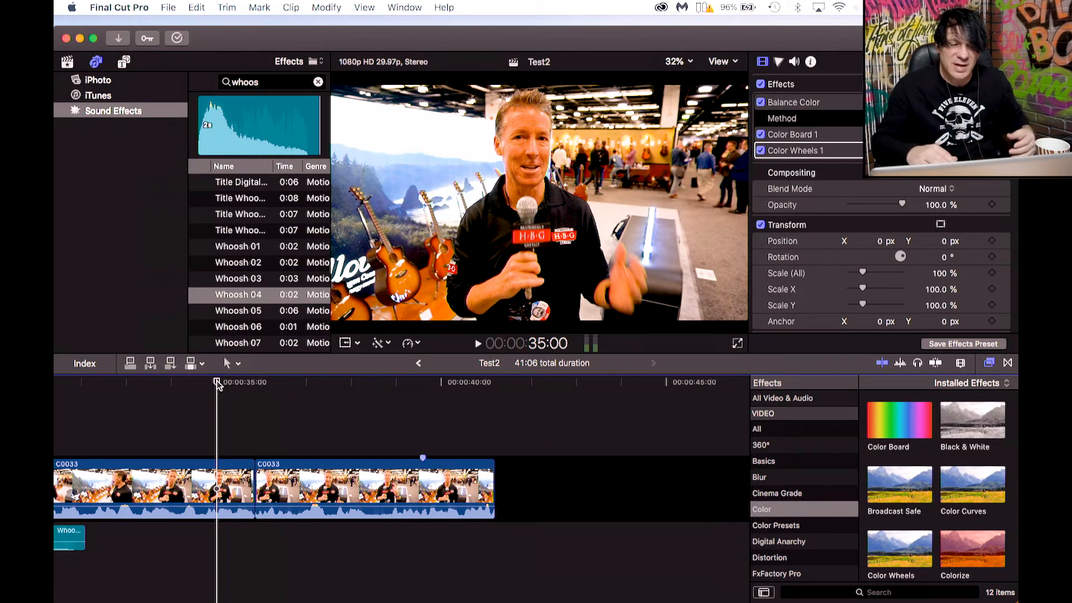
pyautogui.moveTo(217, 384); pyautogui.dragTo(223, 387)
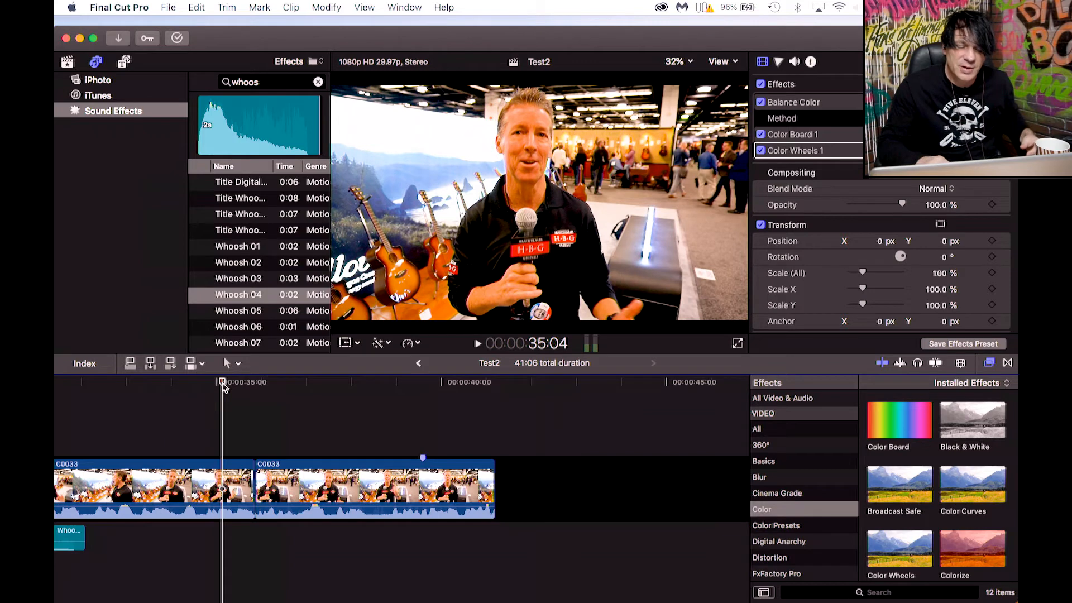
pyautogui.press('space')
pyautogui.press('space')
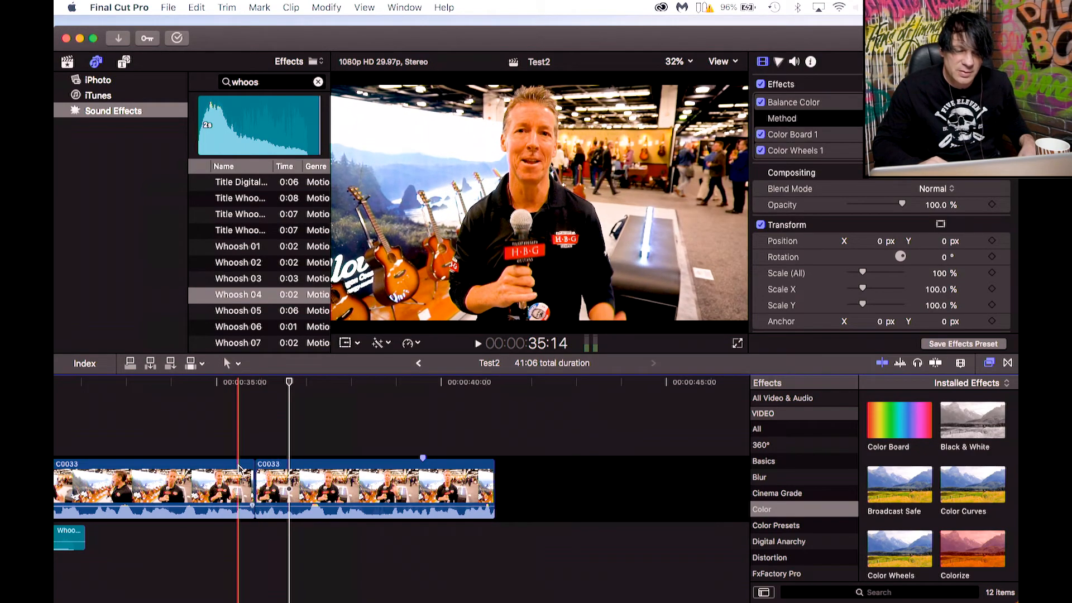
# Select the second C0033 segment and set its scale to 120% in the inspector's Transform settings.
pyautogui.click(285, 469)
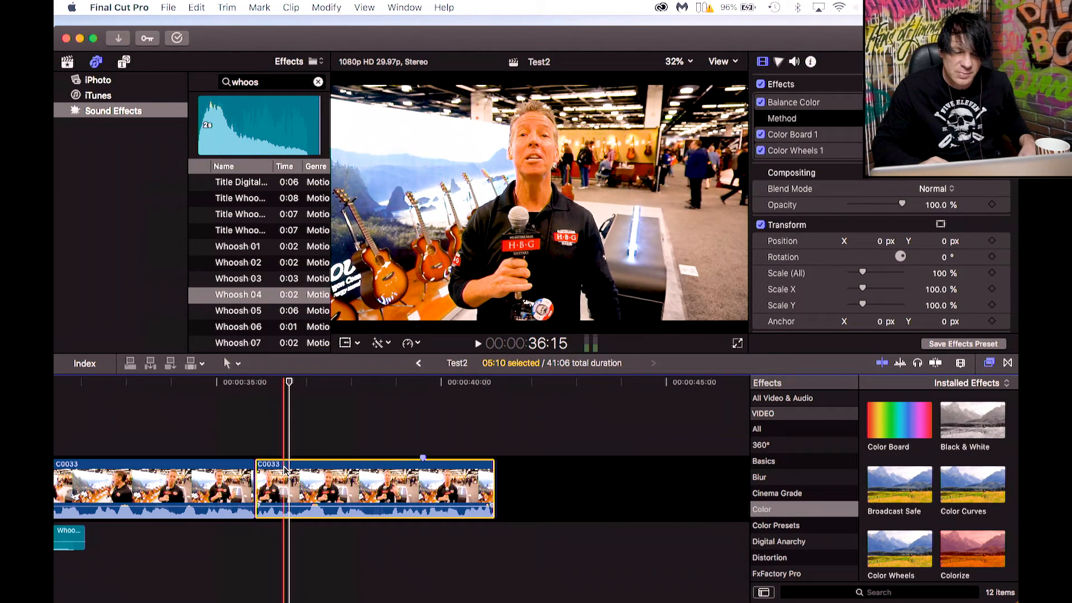
pyautogui.click(764, 63)
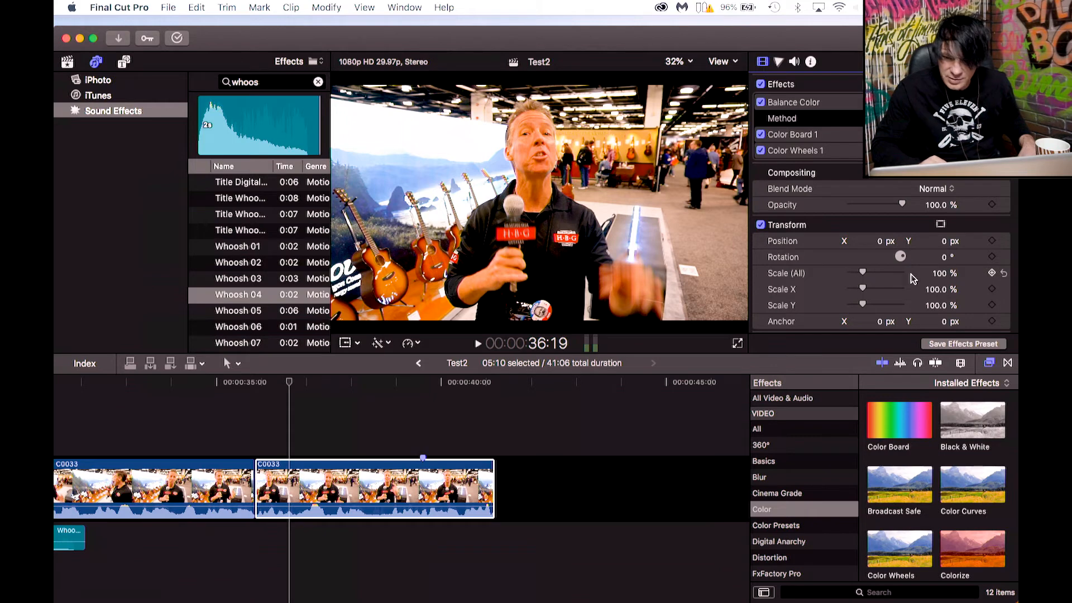
pyautogui.moveTo(865, 277); pyautogui.dragTo(868, 273)
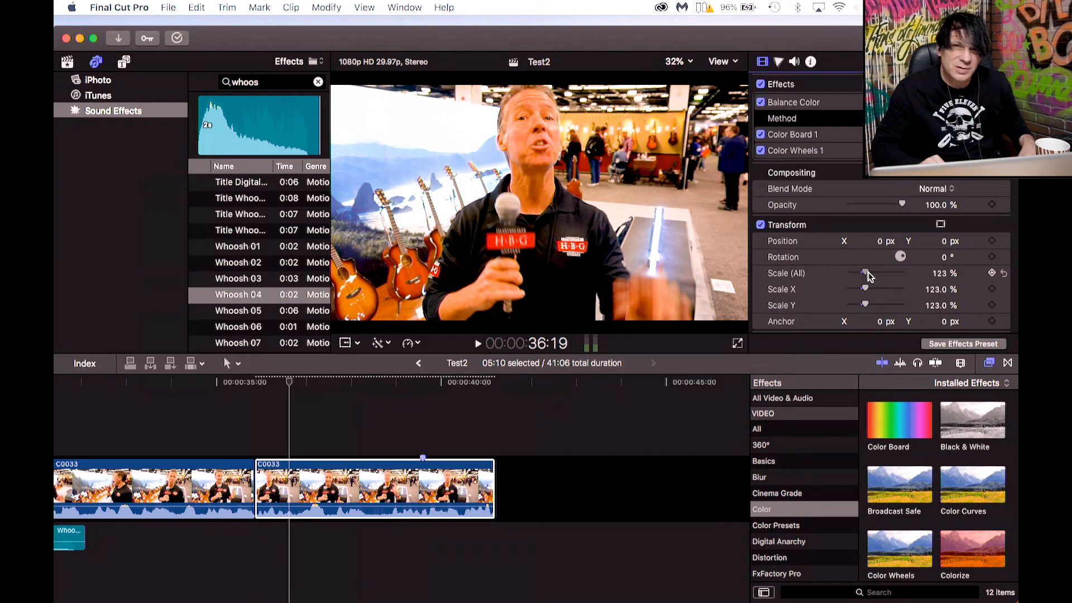
pyautogui.moveTo(869, 275); pyautogui.dragTo(869, 276)
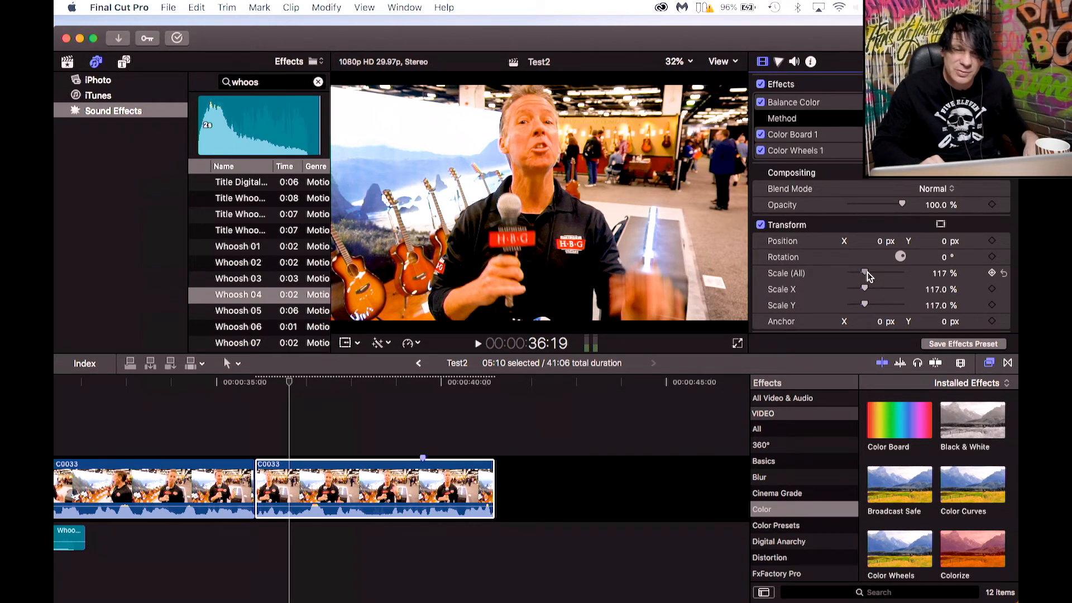
pyautogui.click(941, 274)
pyautogui.write('12')
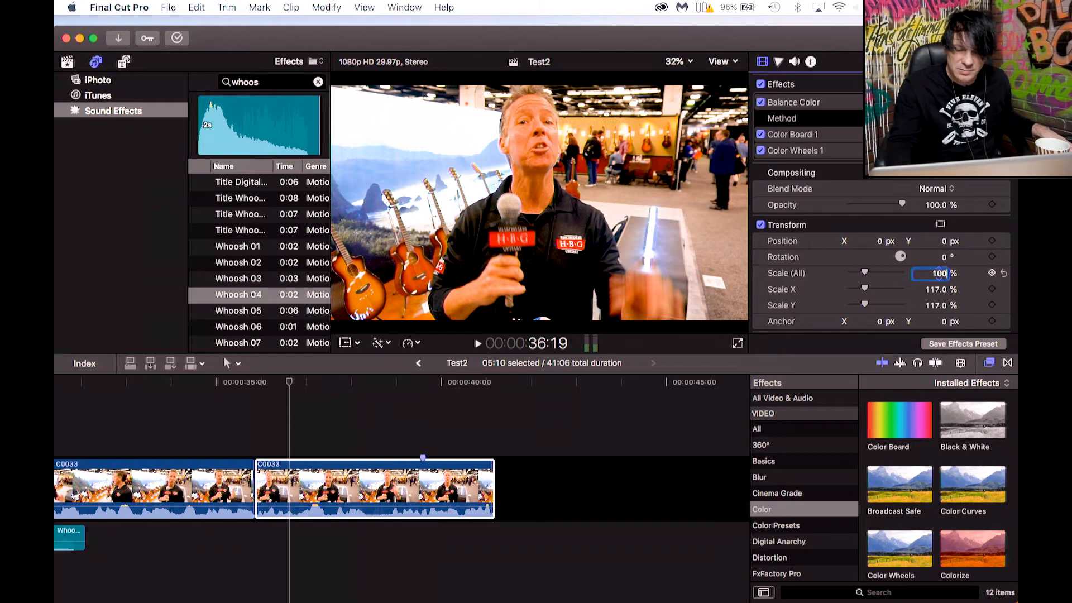
pyautogui.press('Return')
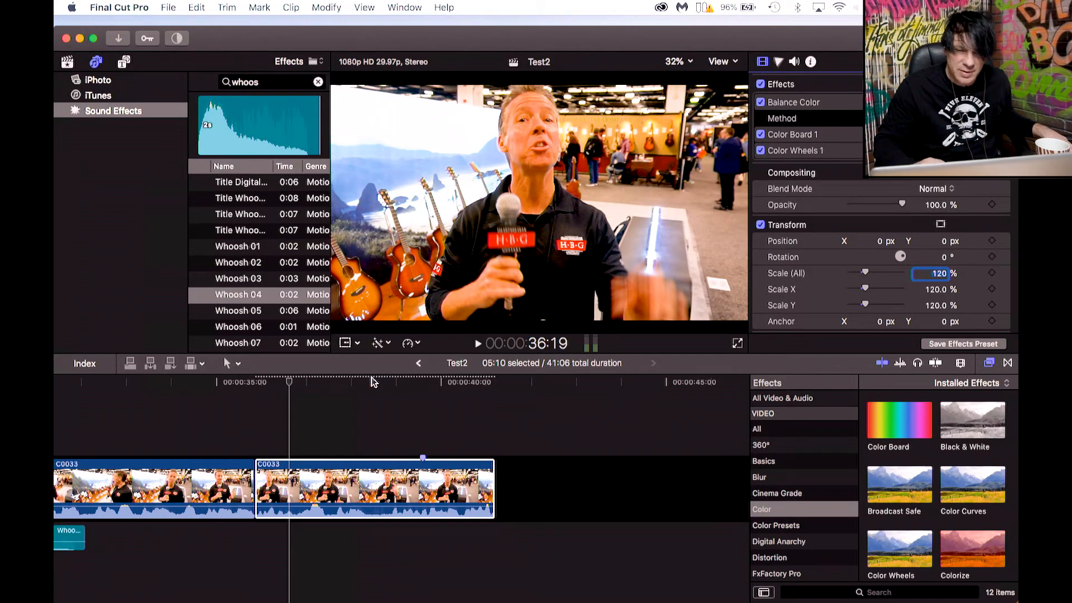
# Reposition the second C0033 segment to about X -20.6 px and Y -85.2 px.
pyautogui.moveTo(289, 382); pyautogui.dragTo(233, 394)
pyautogui.press('space')
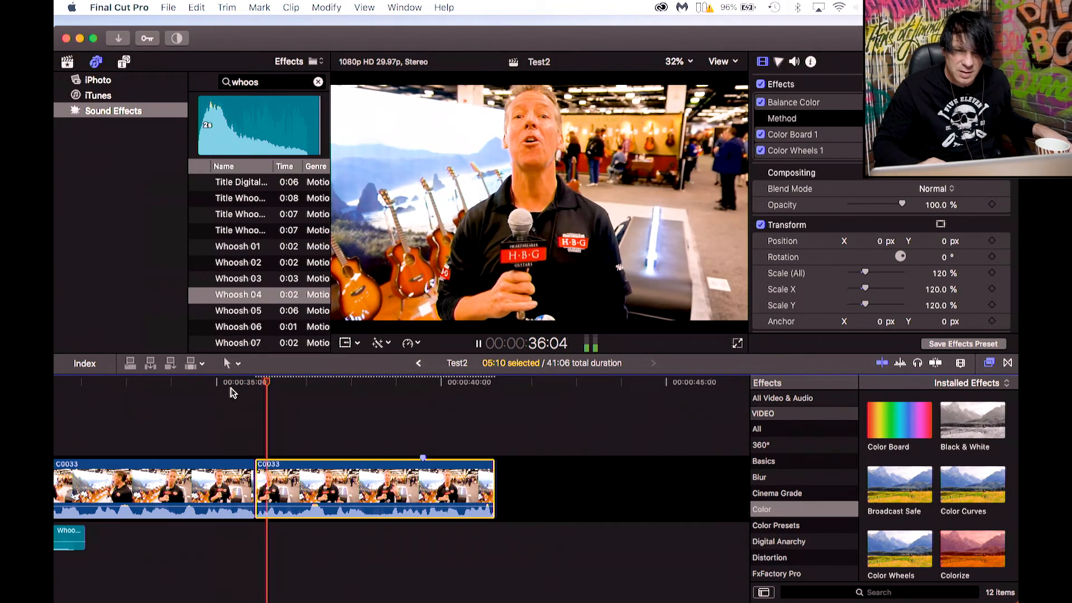
pyautogui.press('space')
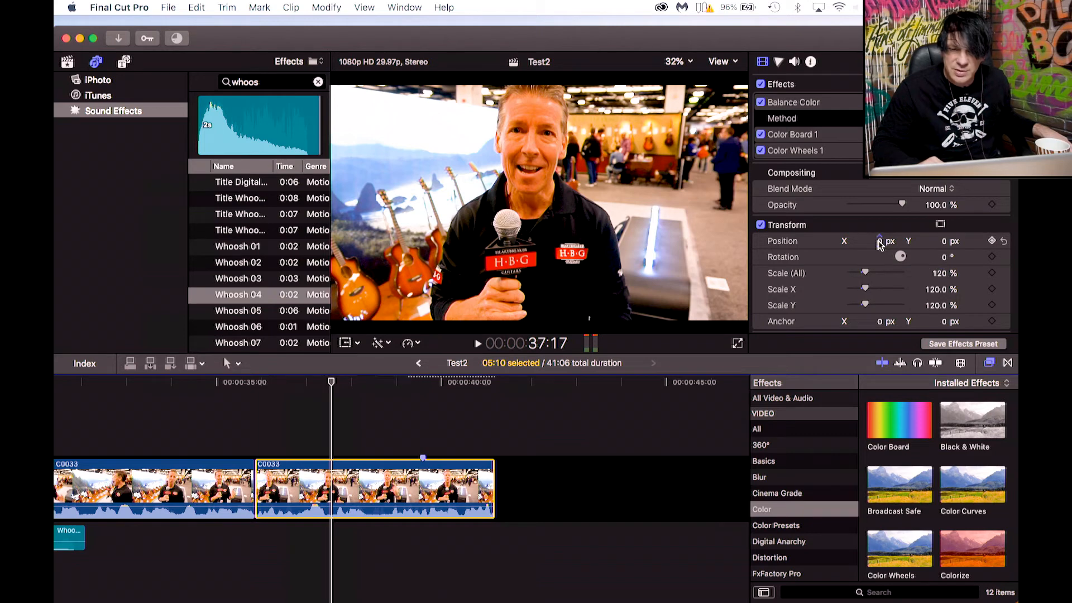
pyautogui.moveTo(880, 244)
pyautogui.mouseDown()
pyautogui.moveTo(869, 244)
pyautogui.moveTo(878, 241)
pyautogui.mouseUp()
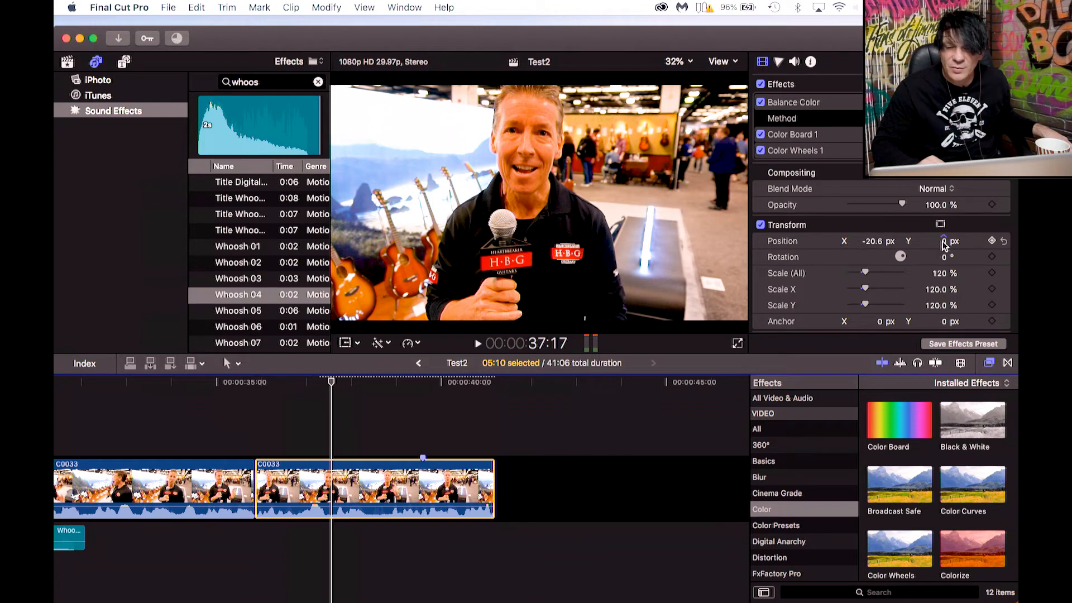
pyautogui.moveTo(945, 246); pyautogui.dragTo(945, 293)
# Play back the reframed C0033 segment from the cut to review the zoom-in.
pyautogui.click(223, 385)
pyautogui.press('space')
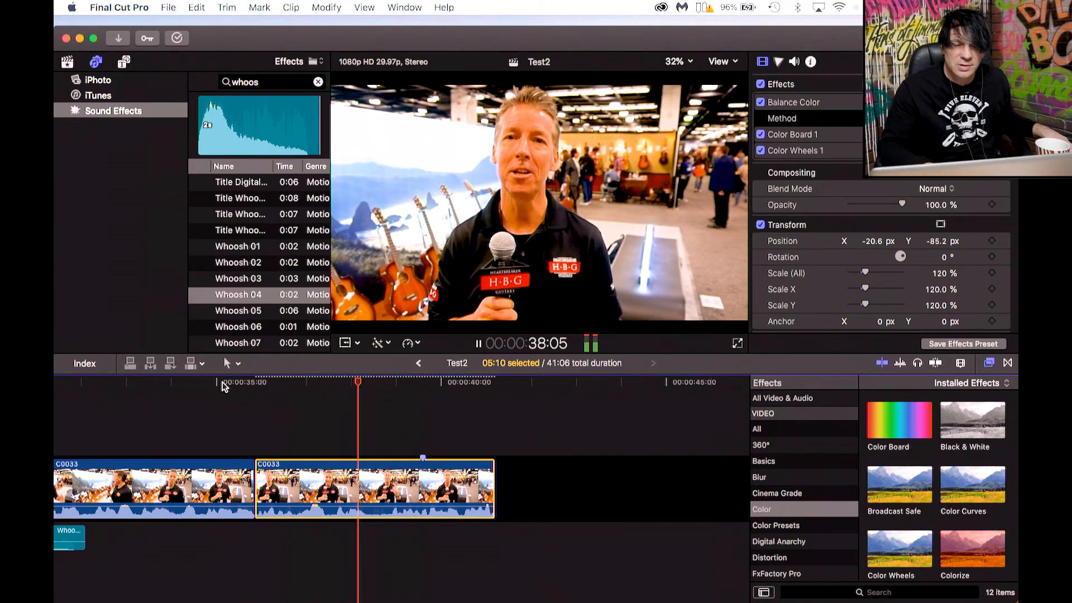
pyautogui.press('space')
pyautogui.press('space')
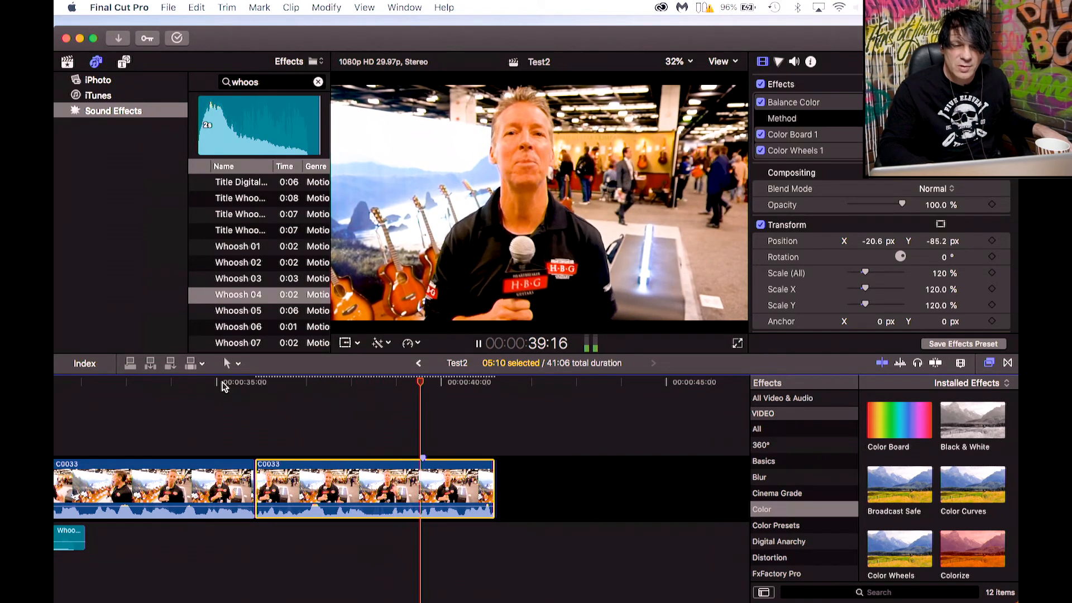
pyautogui.press('space')
pyautogui.click(207, 383)
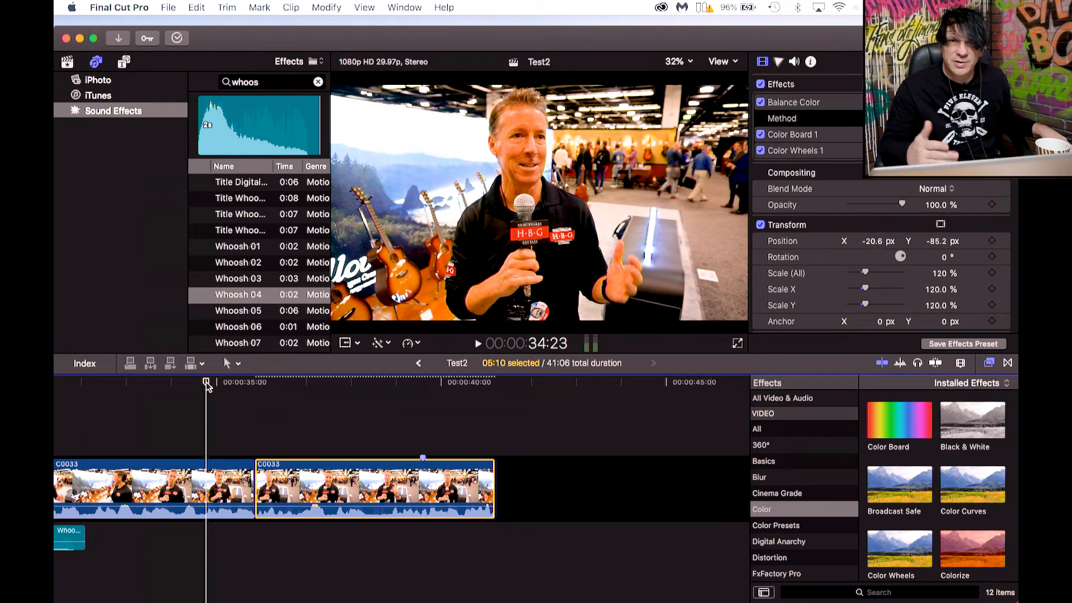
# Zoom the second C0033 segment to about 193% scale and shift its position to about Y -442.7 px.
pyautogui.press('space')
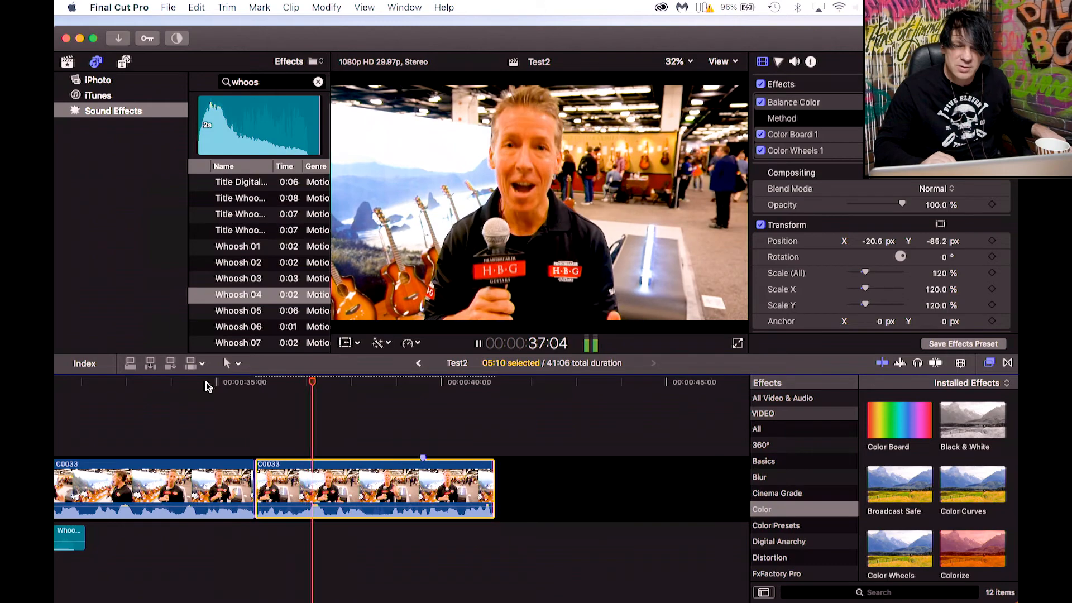
pyautogui.press('space')
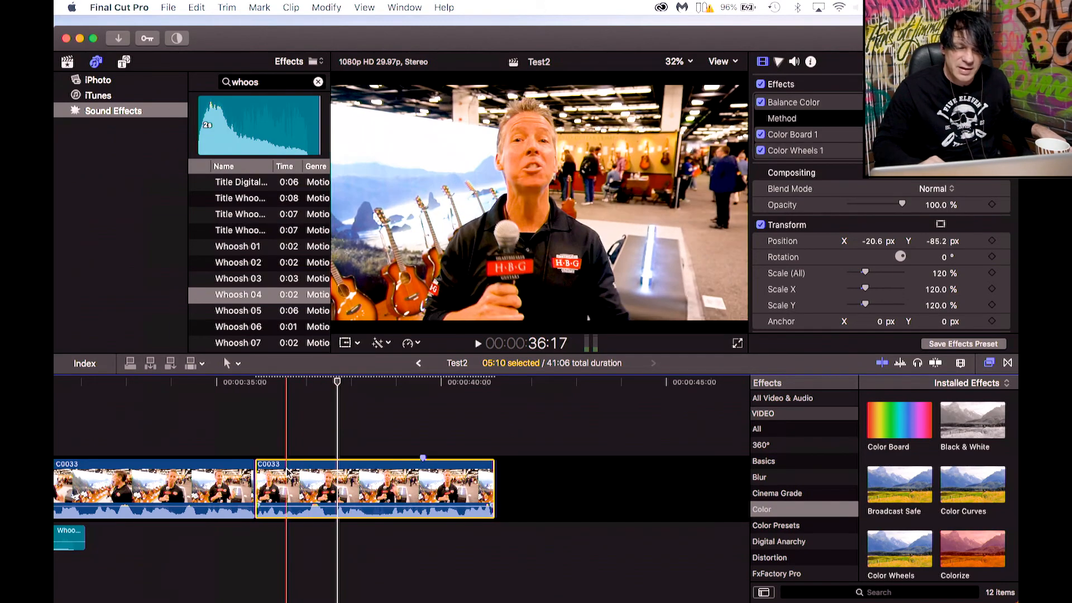
pyautogui.click(260, 383)
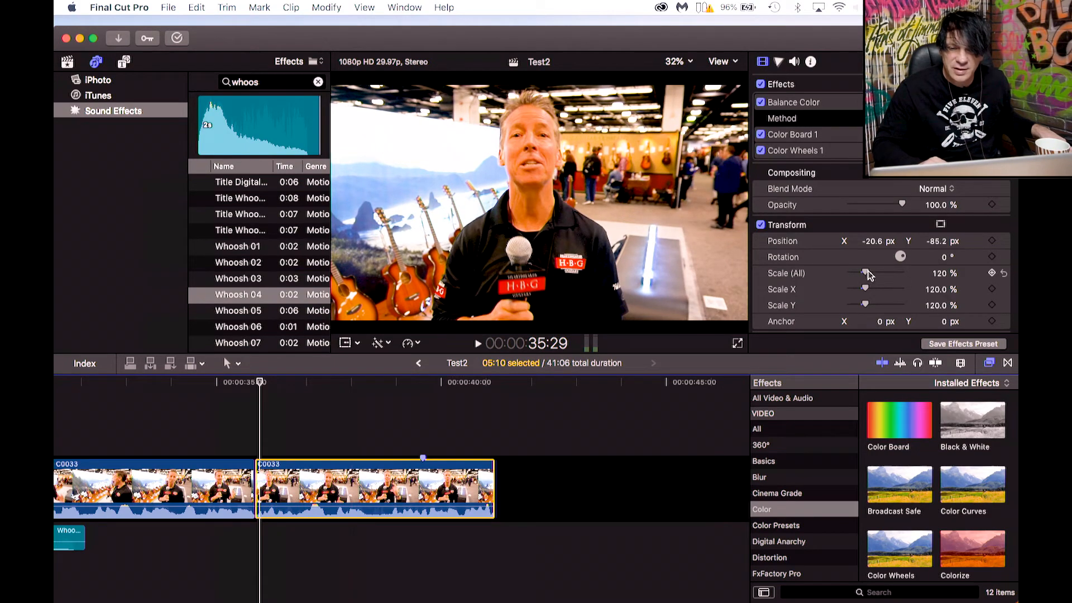
pyautogui.moveTo(867, 277); pyautogui.dragTo(876, 277)
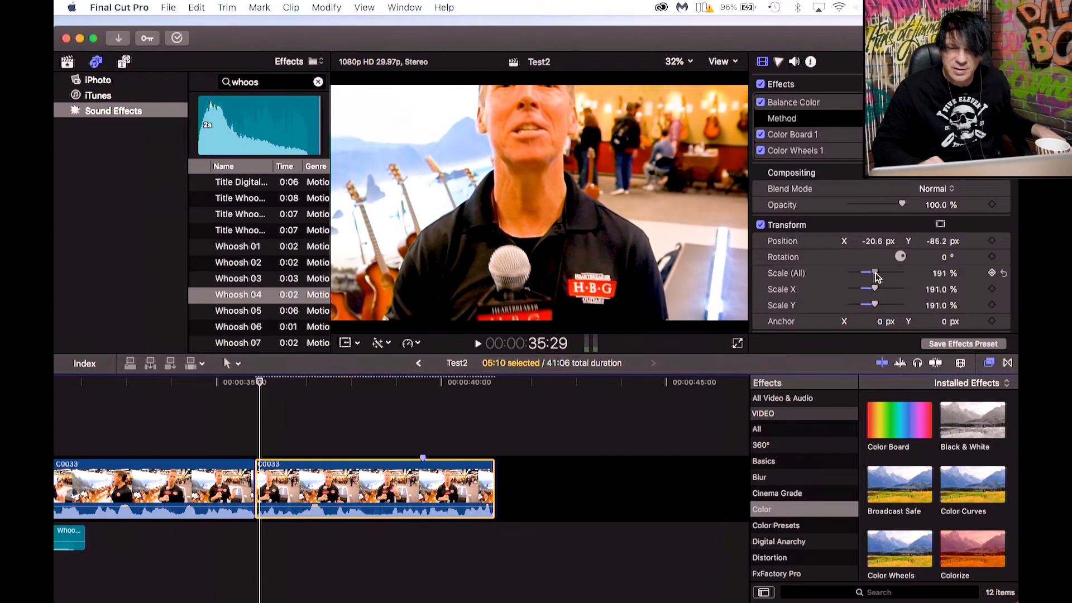
pyautogui.moveTo(936, 241); pyautogui.dragTo(936, 241)
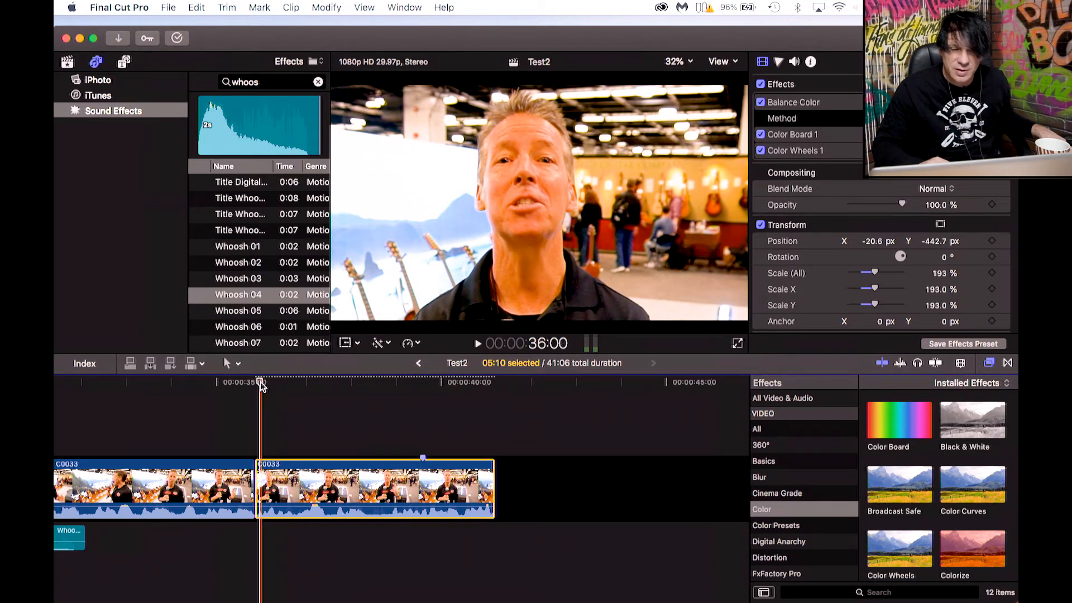
# Play the zoomed segment and blade-cut it at the playhead, just after the earlier cut.
pyautogui.press('space')
pyautogui.press('space')
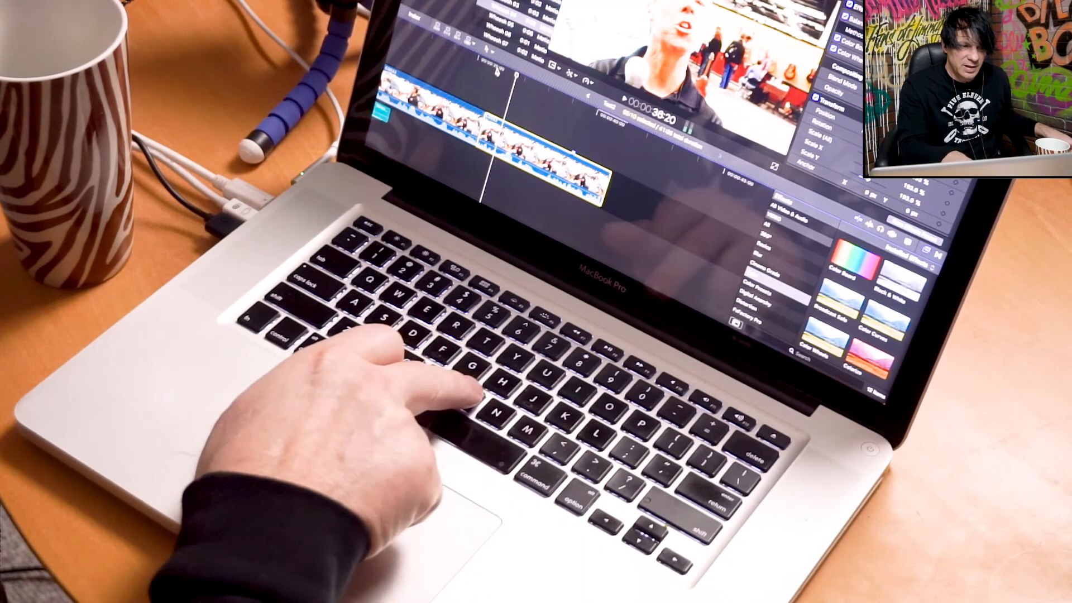
pyautogui.press('b')
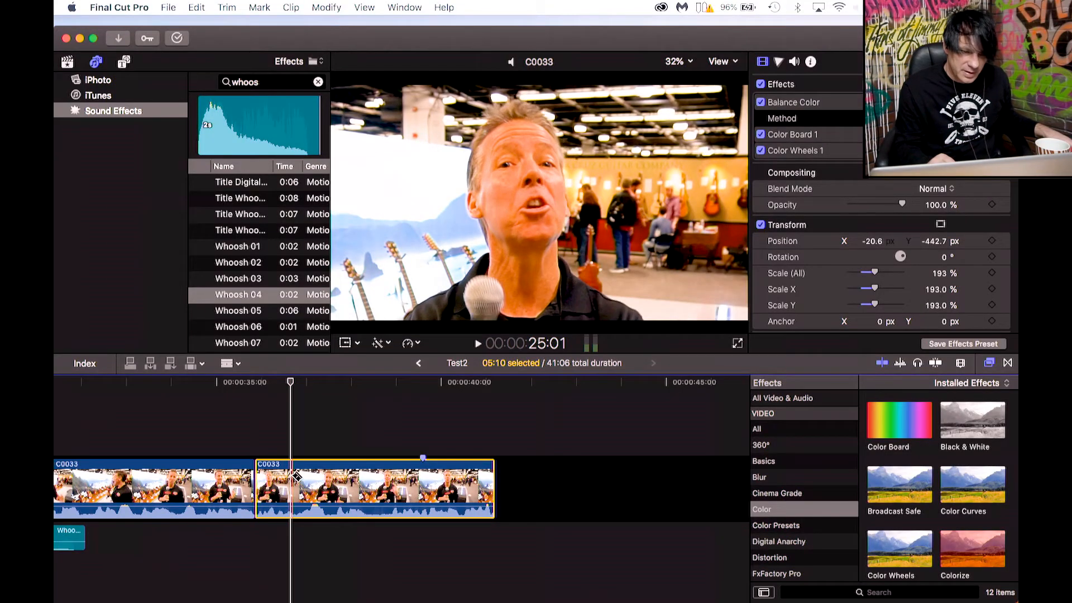
pyautogui.press('super+b')
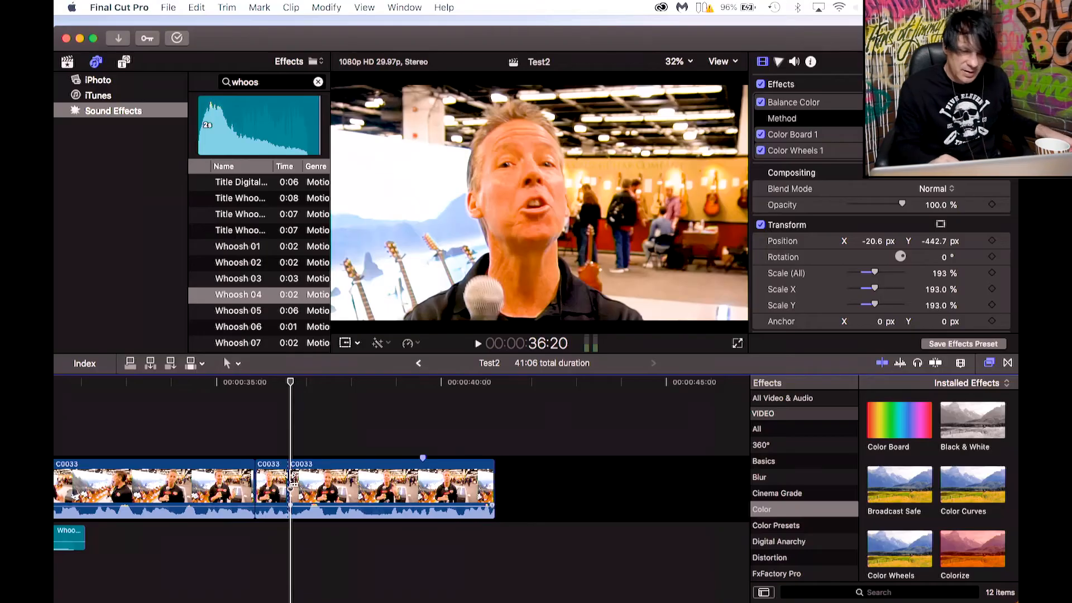
# Set the short middle C0033 segment to about 171% scale and about Y -328.7 px position.
pyautogui.click(328, 469)
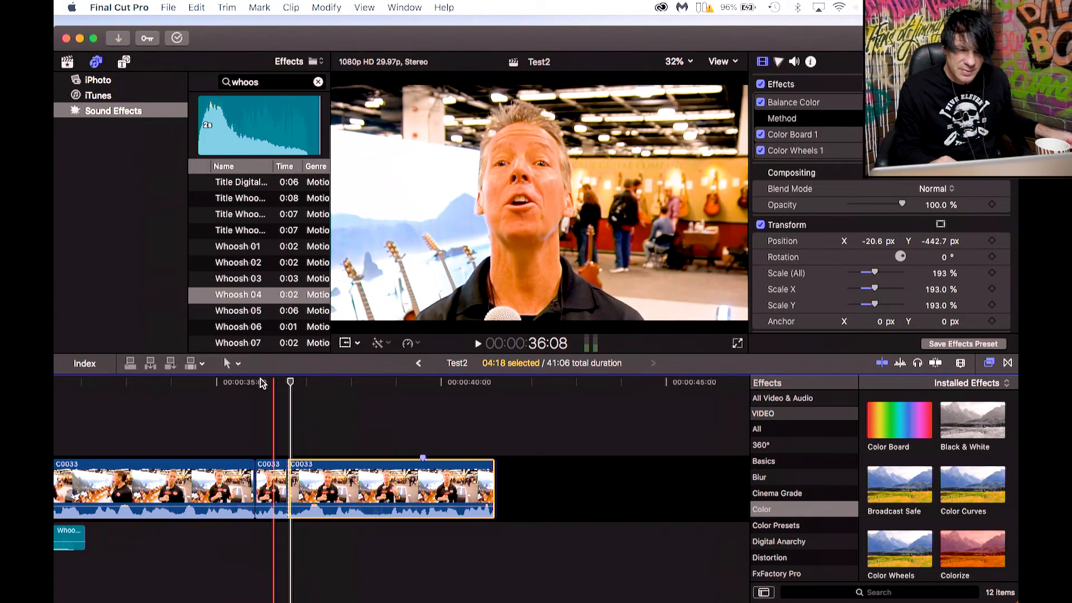
pyautogui.click(239, 386)
pyautogui.click(220, 466)
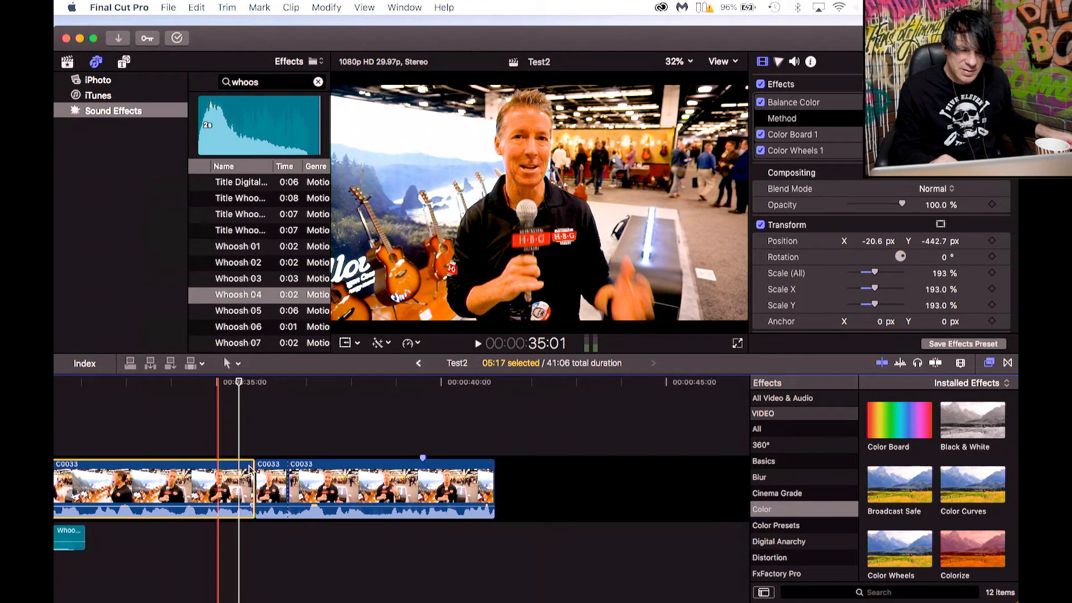
pyautogui.click(272, 472)
pyautogui.click(270, 385)
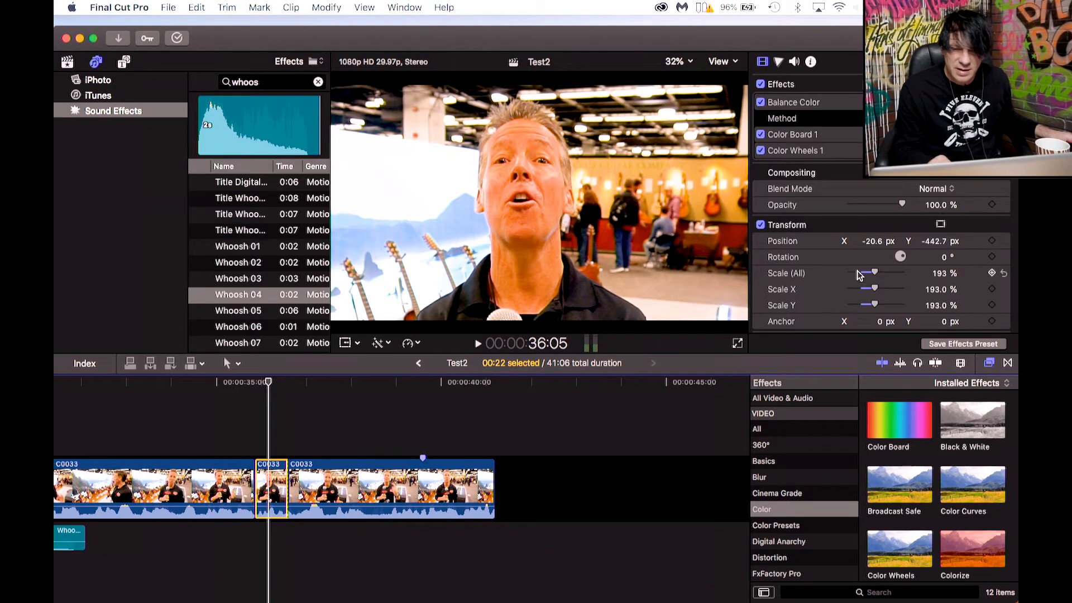
pyautogui.moveTo(875, 273); pyautogui.dragTo(873, 273)
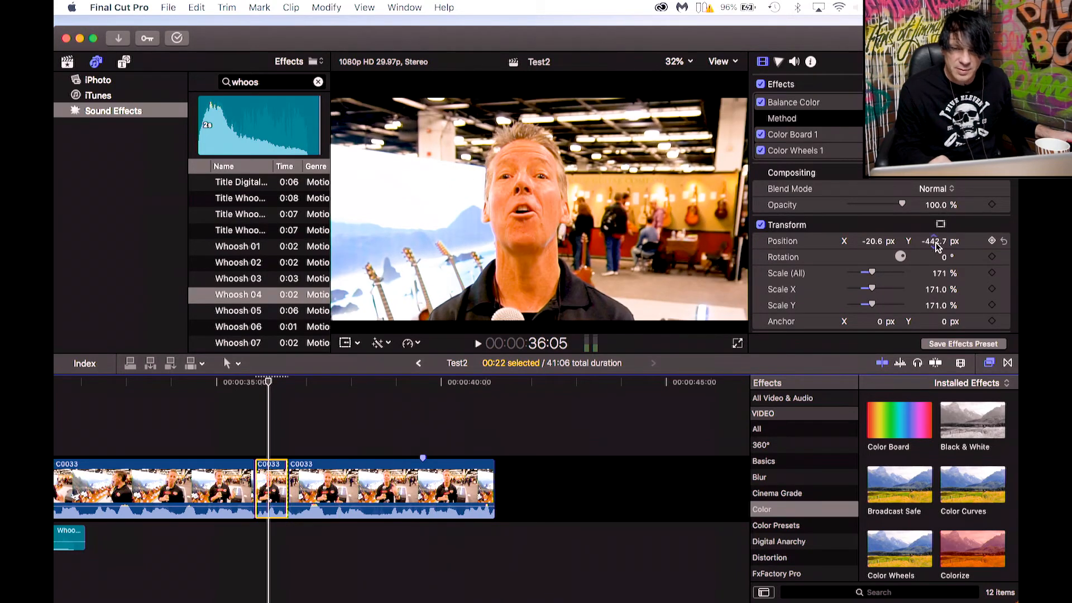
pyautogui.moveTo(933, 242); pyautogui.dragTo(934, 233)
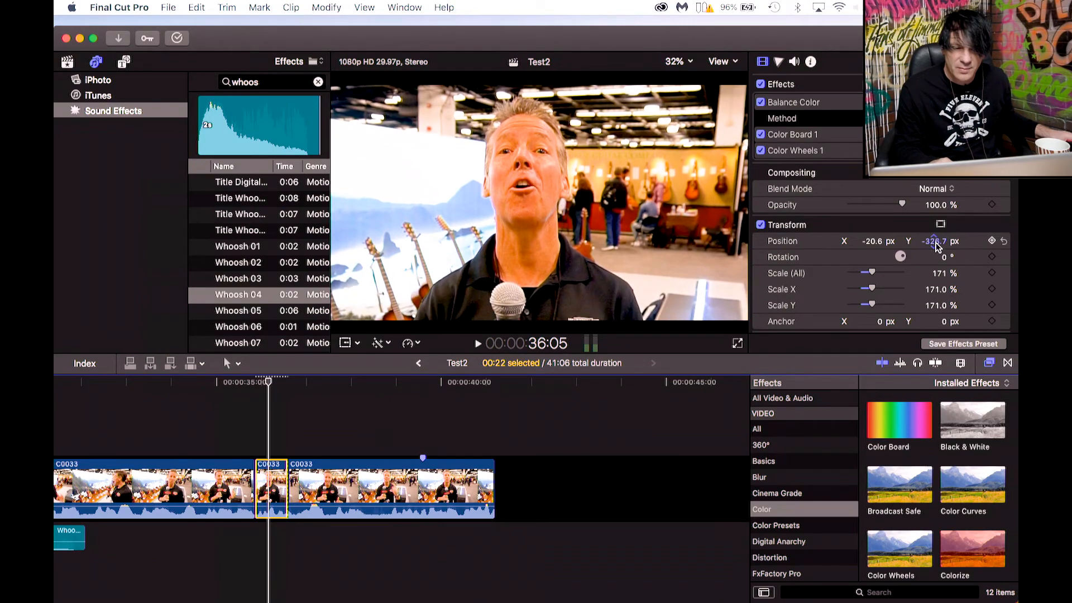
# Reset the last C0033 segment to 100% scale with position X 0 px and Y 0 px.
pyautogui.click(306, 476)
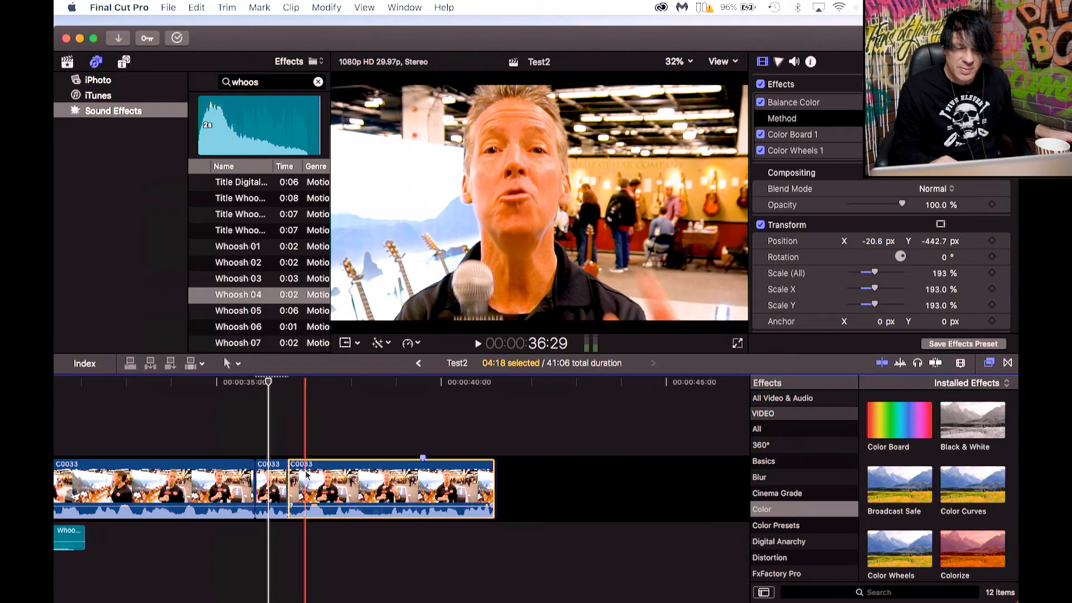
pyautogui.click(305, 384)
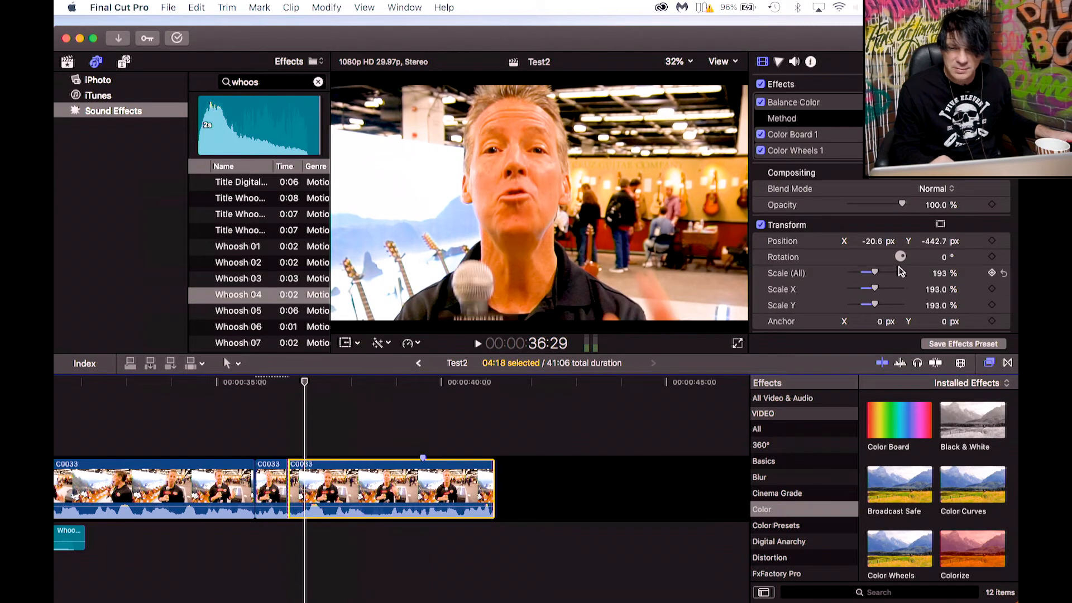
pyautogui.click(940, 274)
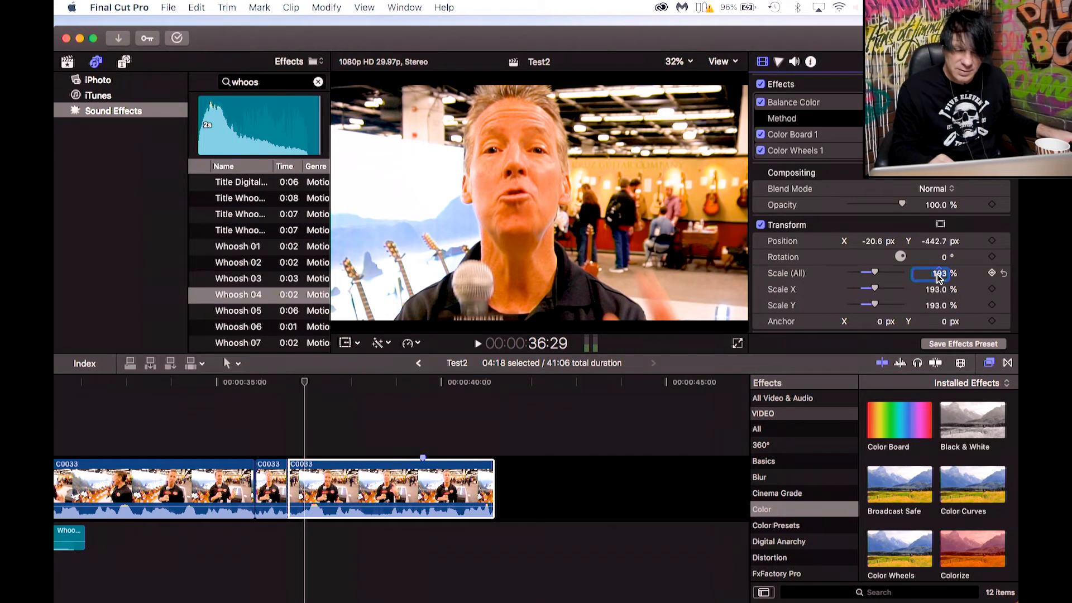
pyautogui.write('1')
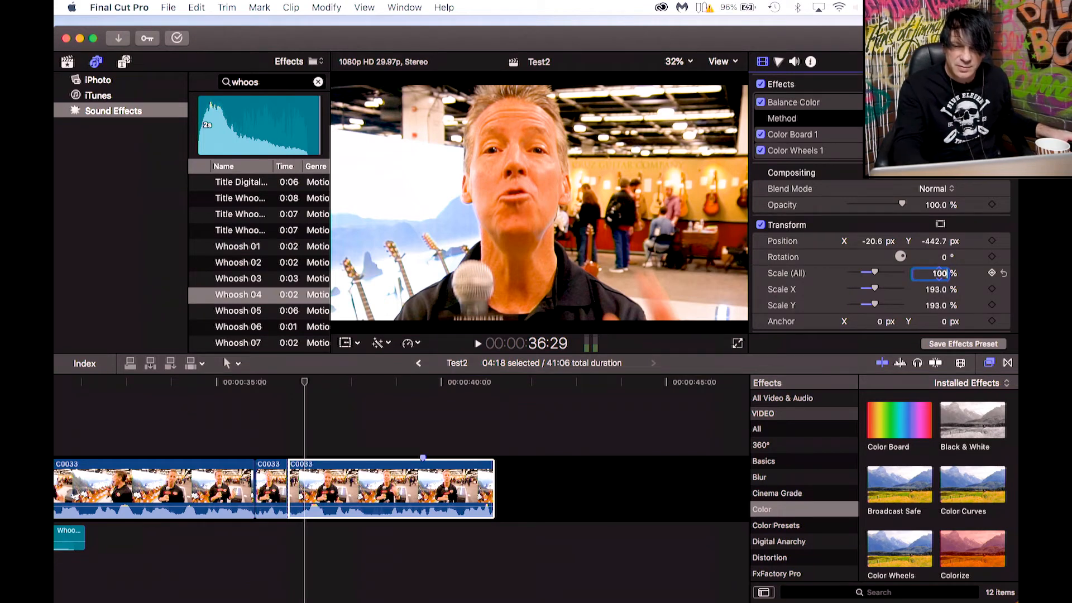
pyautogui.write('00')
pyautogui.press('Return')
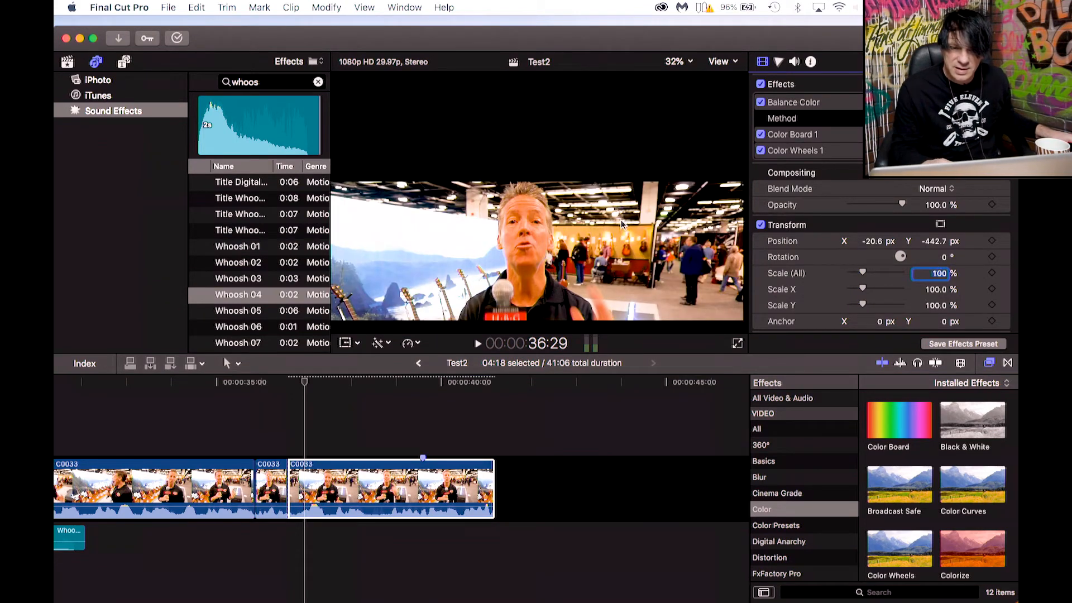
pyautogui.click(874, 241)
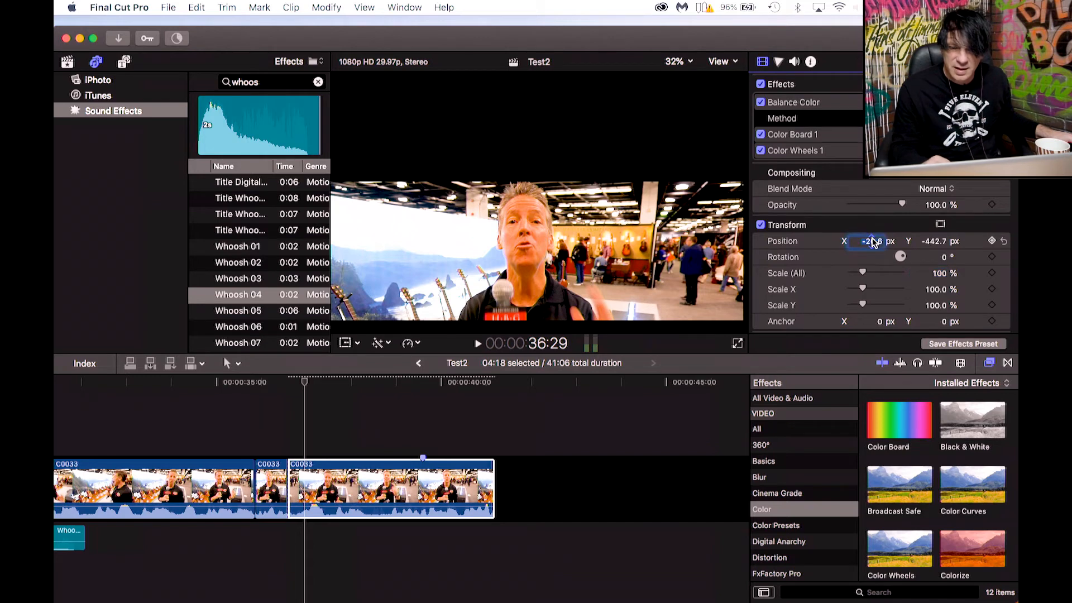
pyautogui.write('0')
pyautogui.click(930, 242)
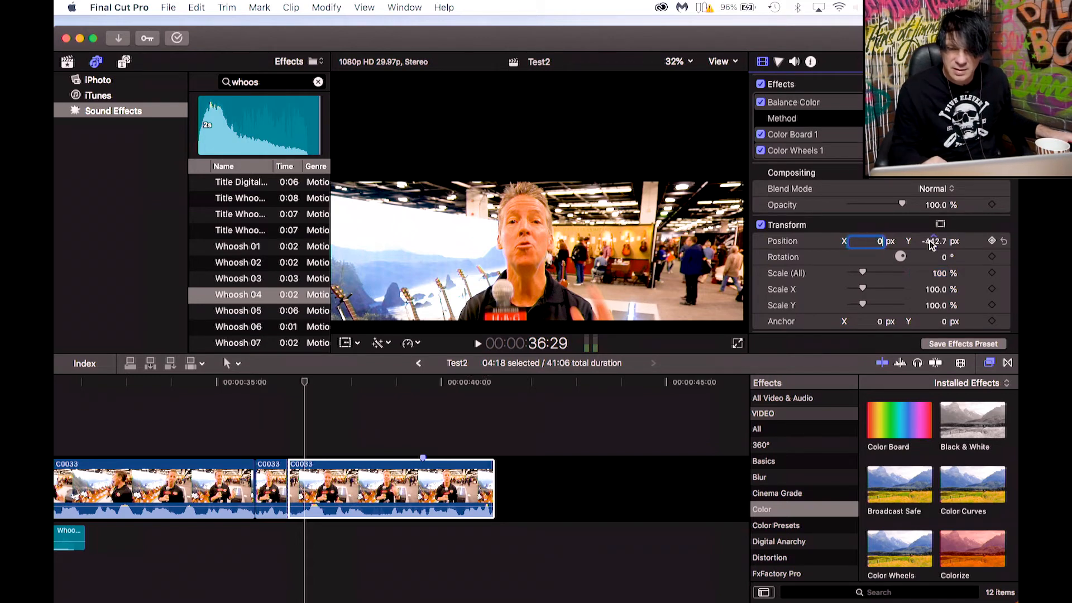
pyautogui.write('0')
pyautogui.press('Return')
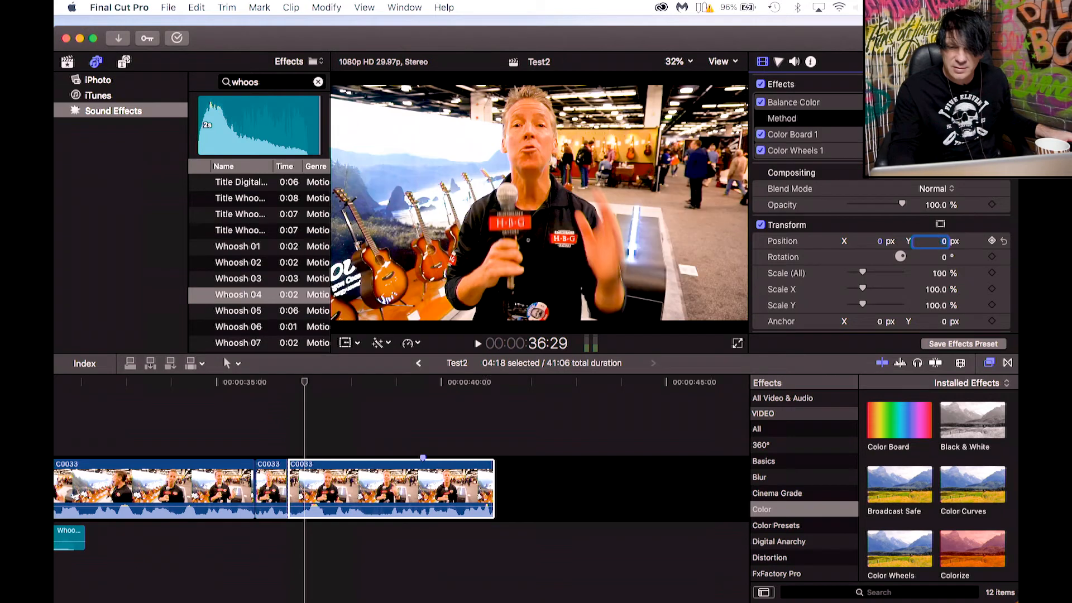
pyautogui.moveTo(863, 273)
pyautogui.mouseDown()
pyautogui.moveTo(875, 273)
pyautogui.moveTo(880, 244)
pyautogui.moveTo(927, 257)
pyautogui.moveTo(881, 282)
pyautogui.mouseUp()
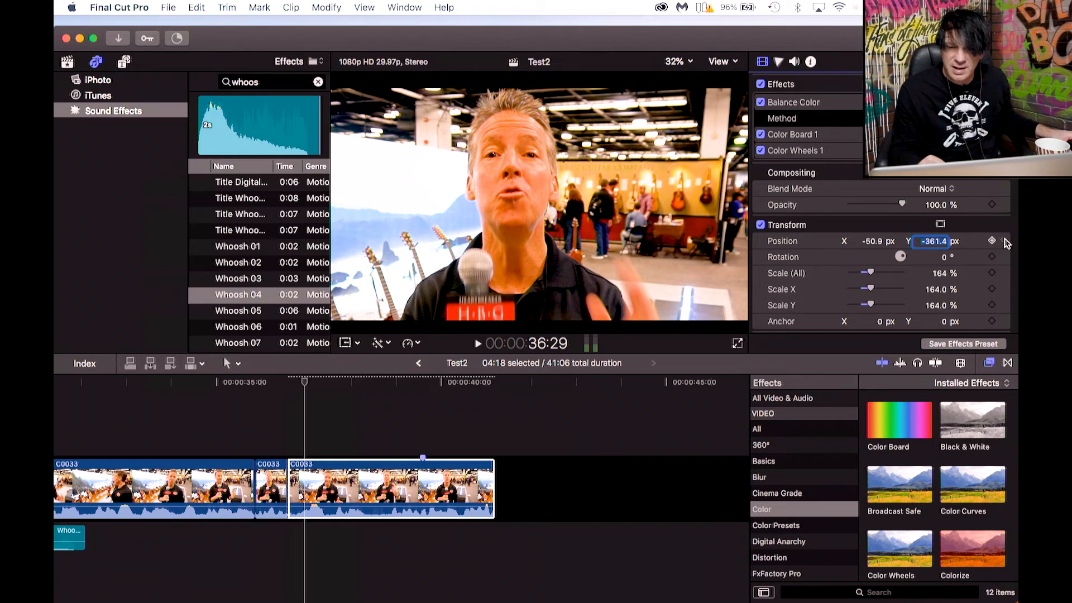
pyautogui.click(1004, 241)
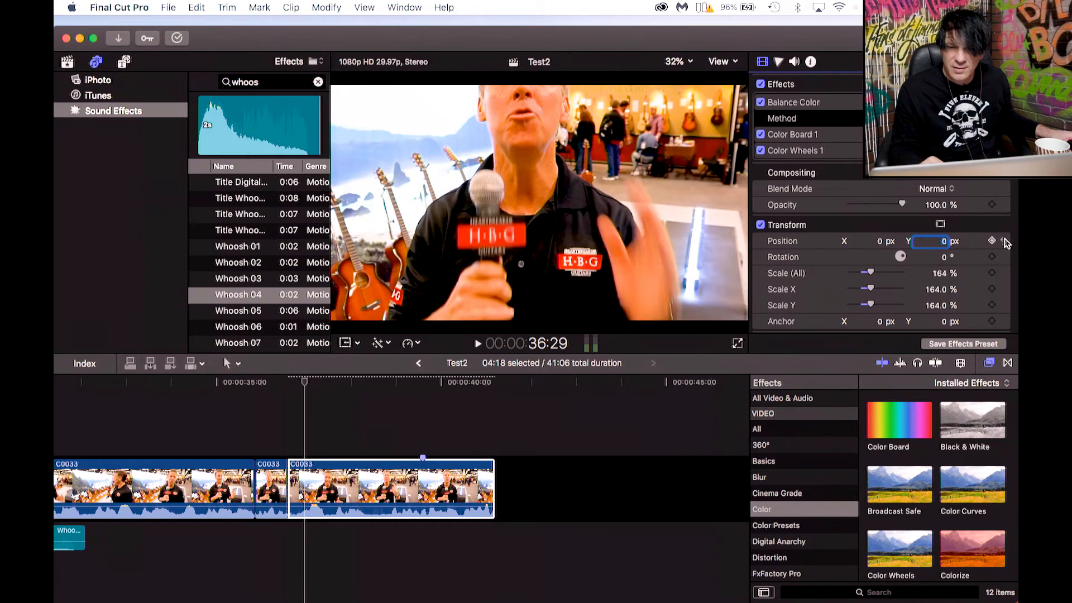
pyautogui.click(1004, 273)
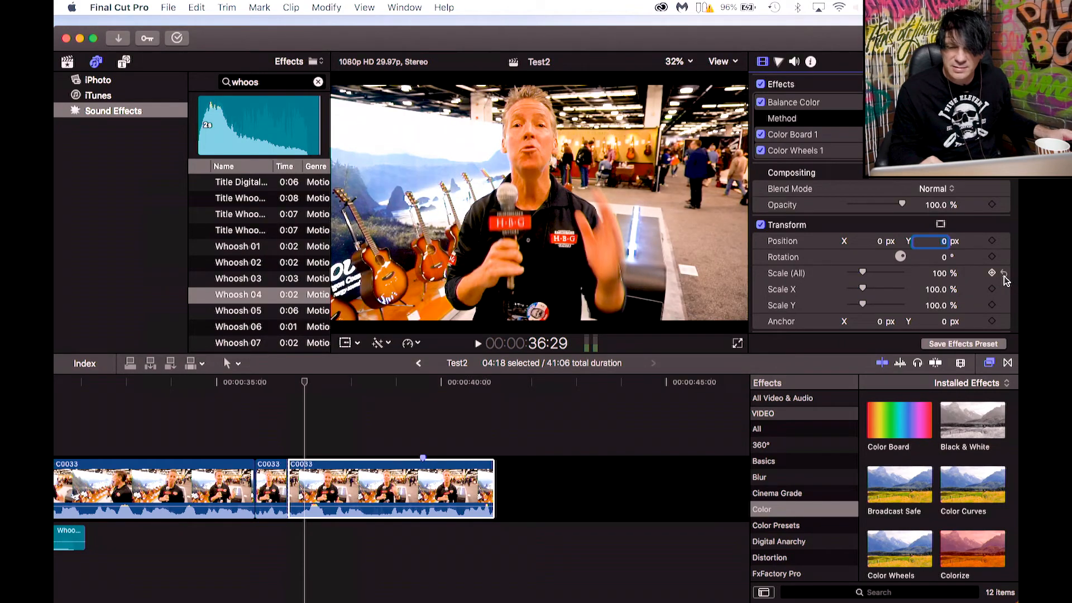
# Play back the C0033 segments from just before the cuts to review the punch-in zoom.
pyautogui.click(244, 384)
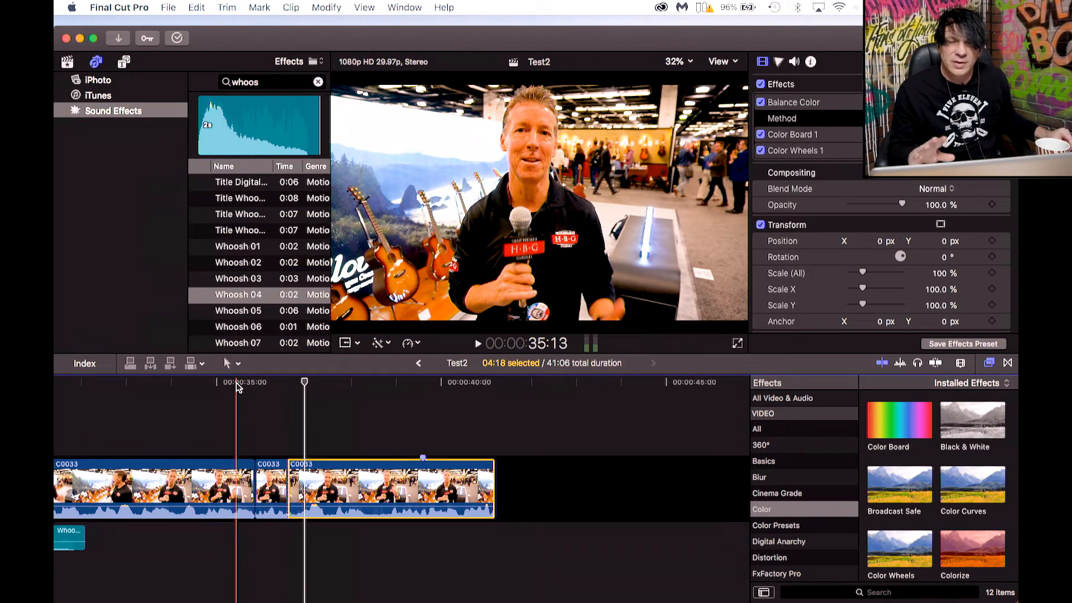
pyautogui.click(238, 385)
pyautogui.press('space')
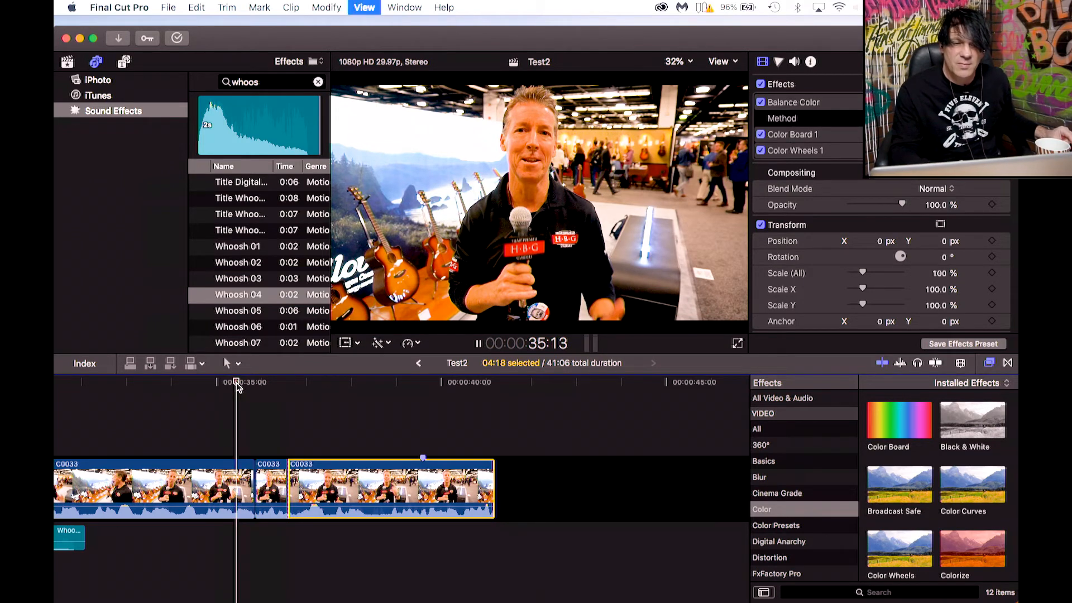
pyautogui.press('space')
pyautogui.click(236, 383)
pyautogui.press('space')
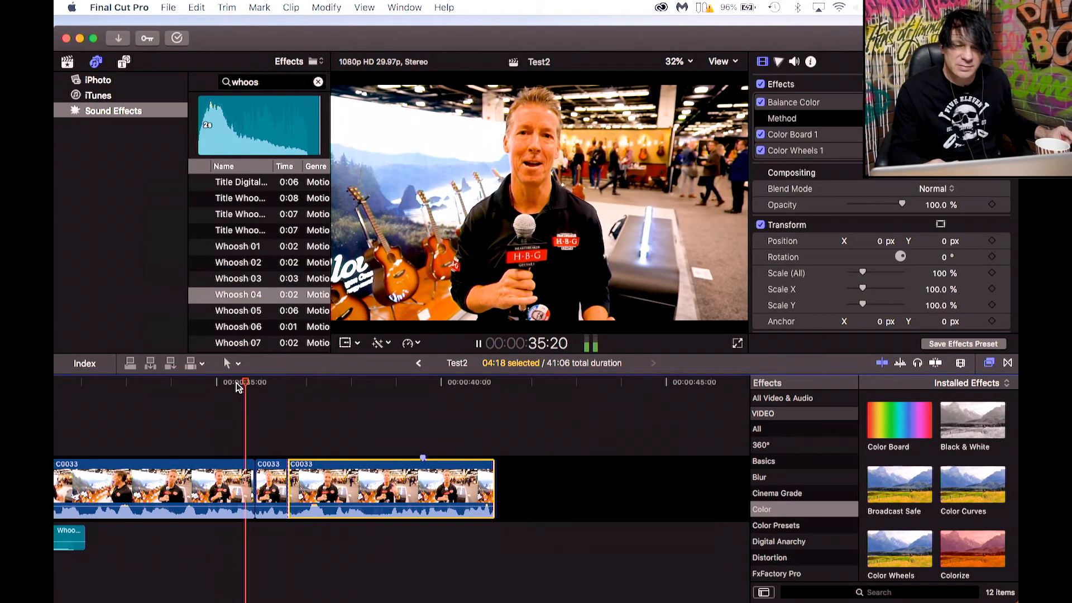
pyautogui.press('space')
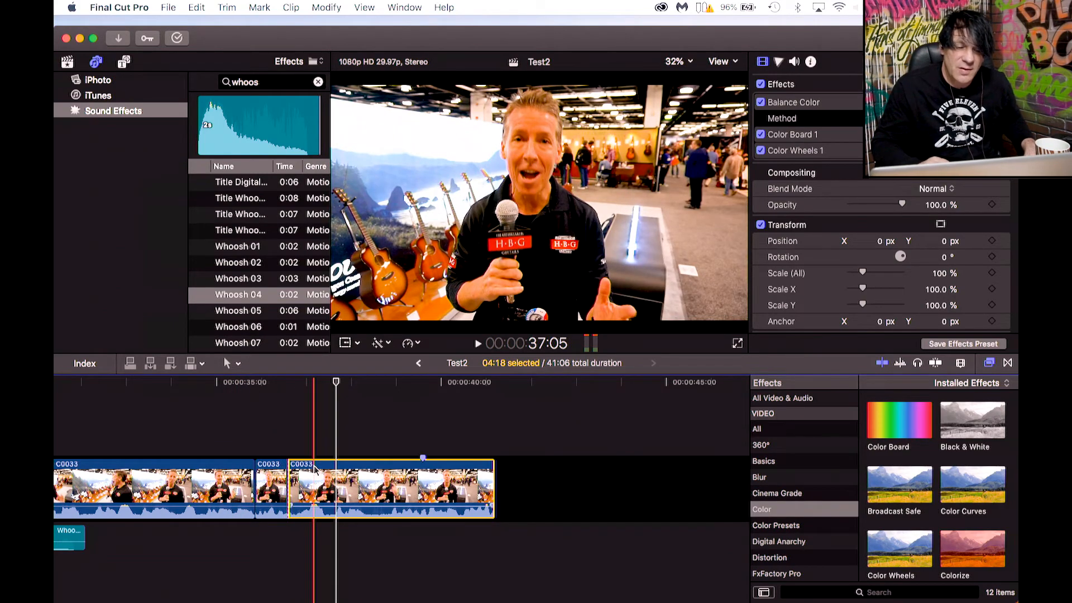
# Add position and rotation keyframes at the start of the last C0033 segment.
pyautogui.click(293, 383)
pyautogui.moveTo(294, 385)
pyautogui.mouseDown()
pyautogui.moveTo(354, 383)
pyautogui.moveTo(307, 383)
pyautogui.moveTo(293, 396)
pyautogui.mouseUp()
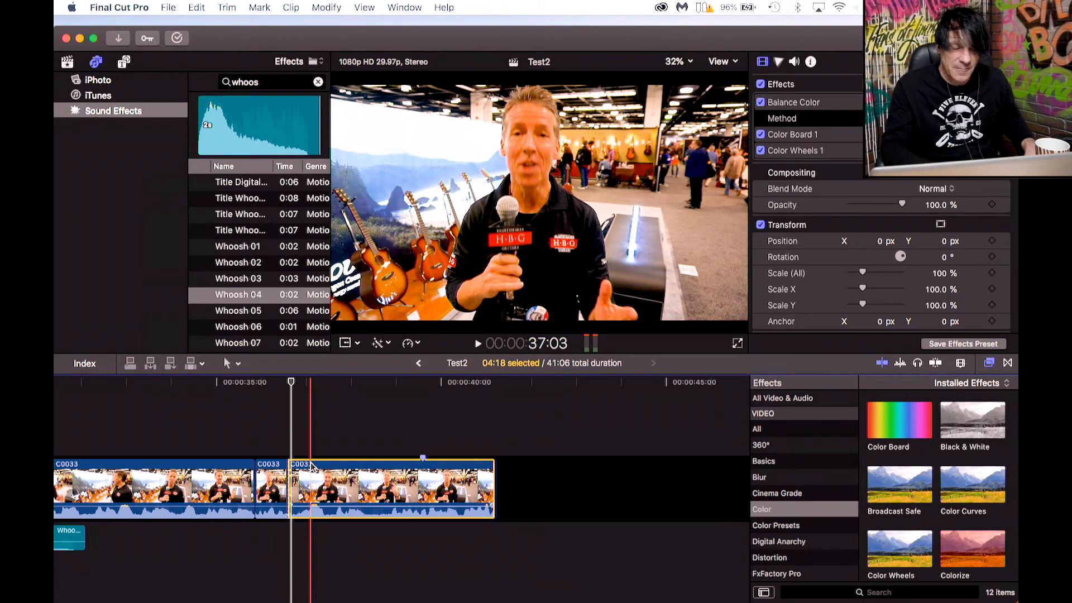
pyautogui.click(290, 380)
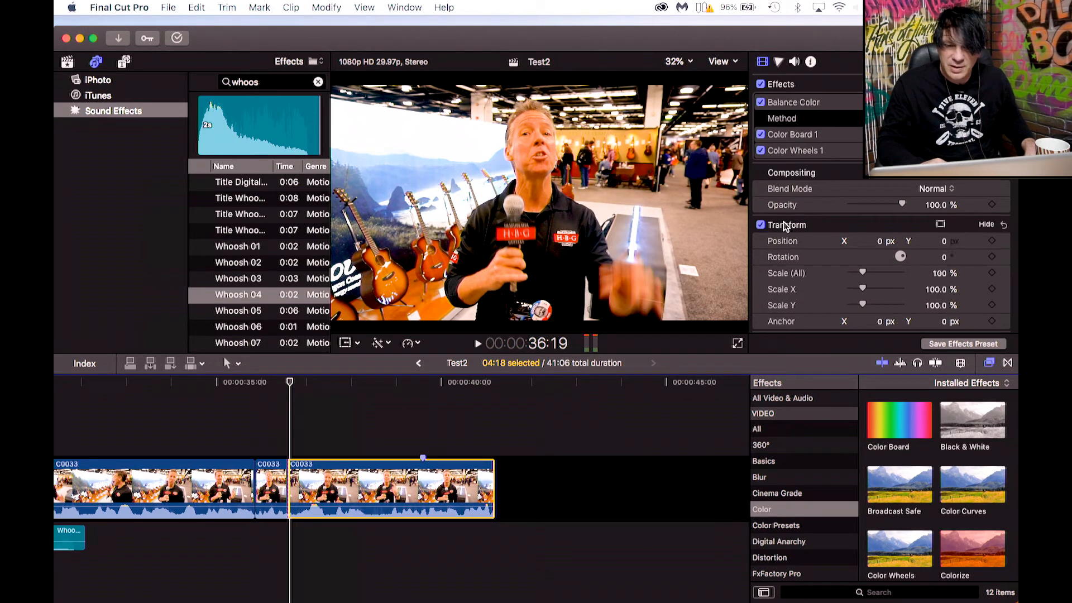
pyautogui.click(763, 62)
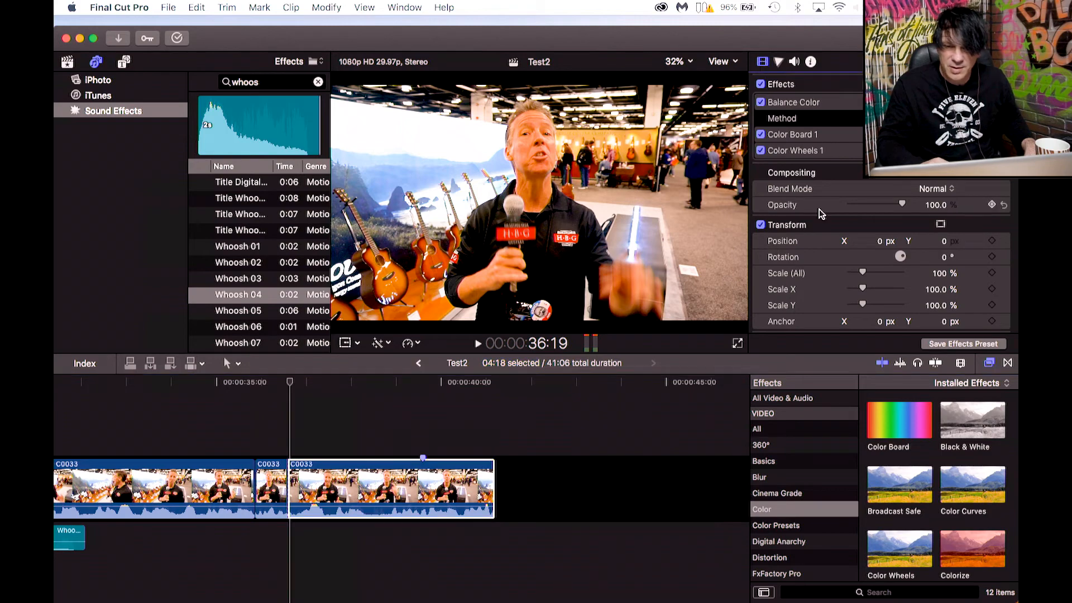
pyautogui.click(992, 241)
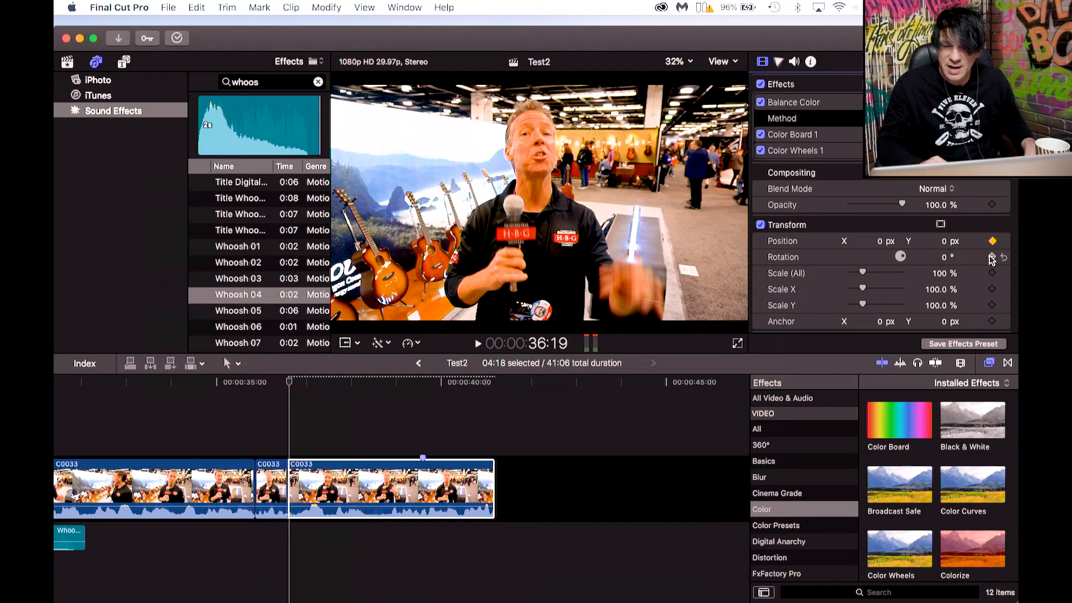
pyautogui.click(992, 258)
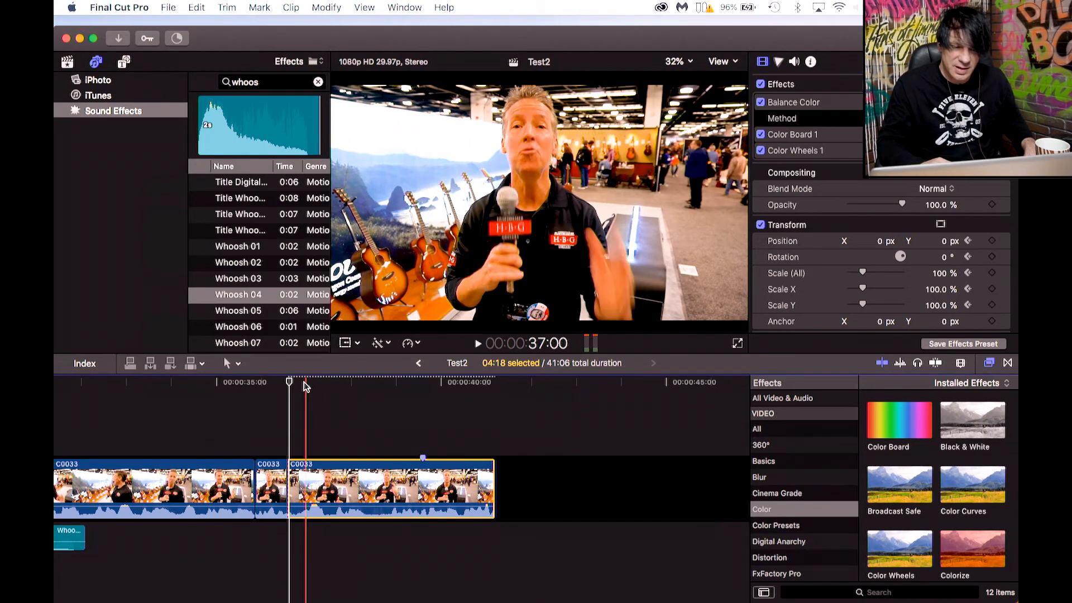
# Keyframe the last C0033 segment's scale to about 149% at about 38:16 for a gradual zoom-in.
pyautogui.moveTo(291, 386); pyautogui.dragTo(377, 394)
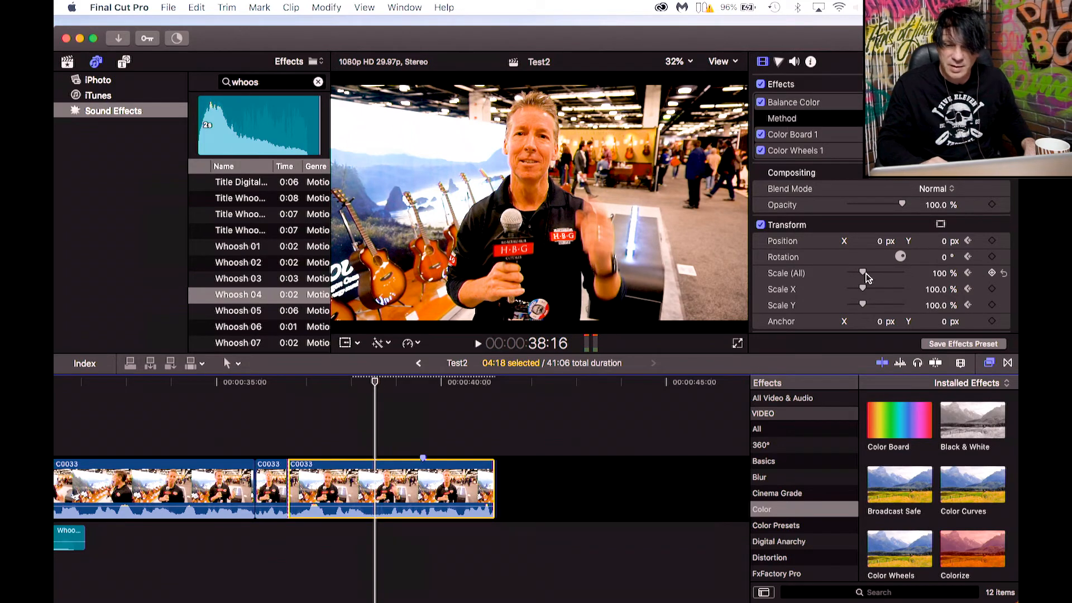
pyautogui.moveTo(864, 275); pyautogui.dragTo(868, 273)
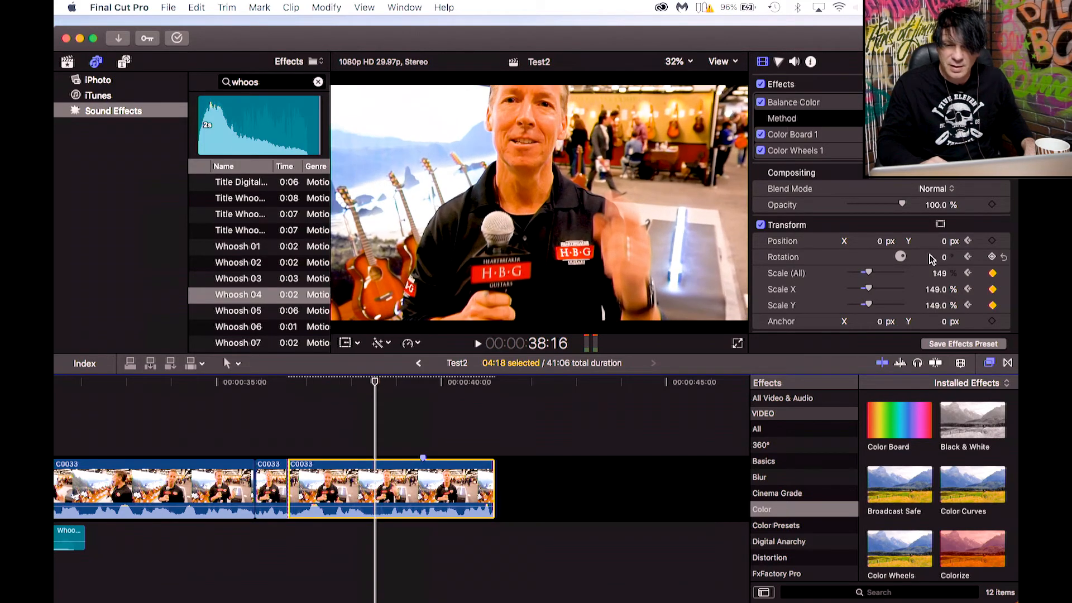
# Shift the zoomed segment's position to about X -13 px, Y -255 px and play back the zoom to review it.
pyautogui.moveTo(944, 243); pyautogui.dragTo(882, 244)
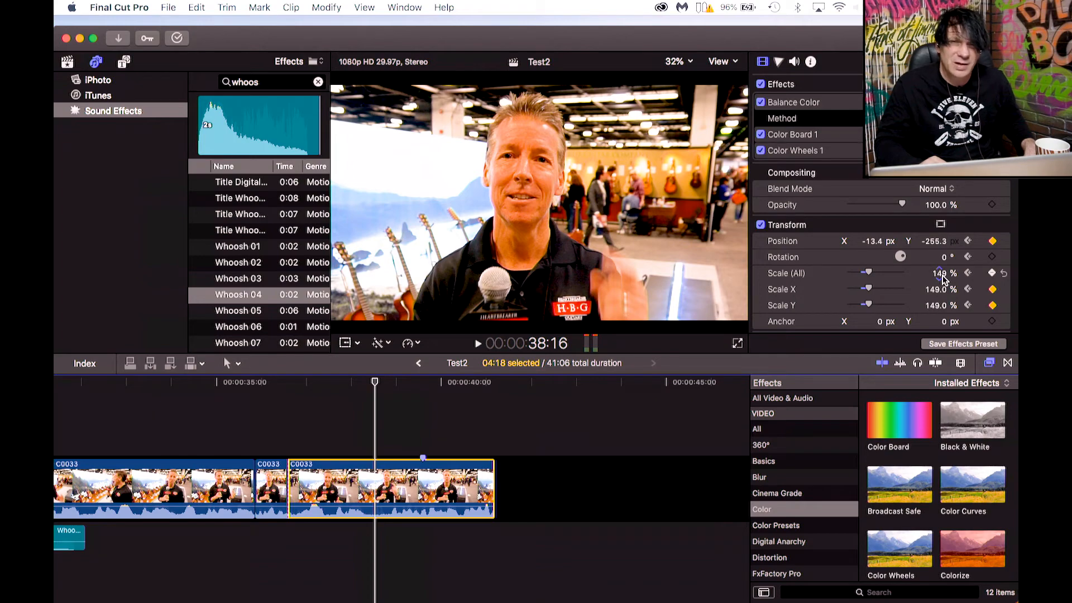
pyautogui.click(376, 384)
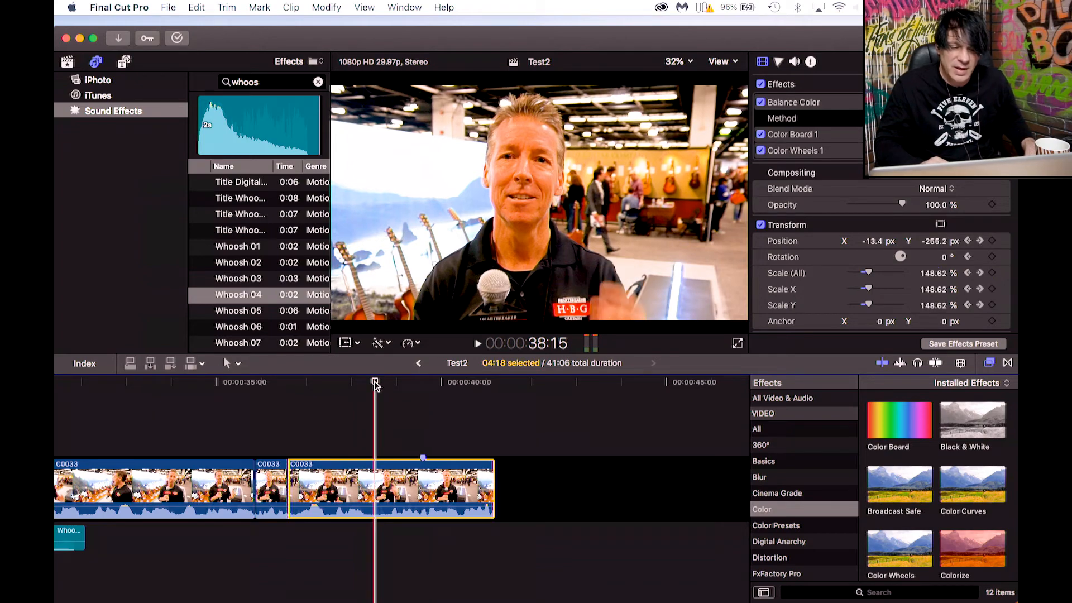
pyautogui.moveTo(376, 385); pyautogui.dragTo(290, 386)
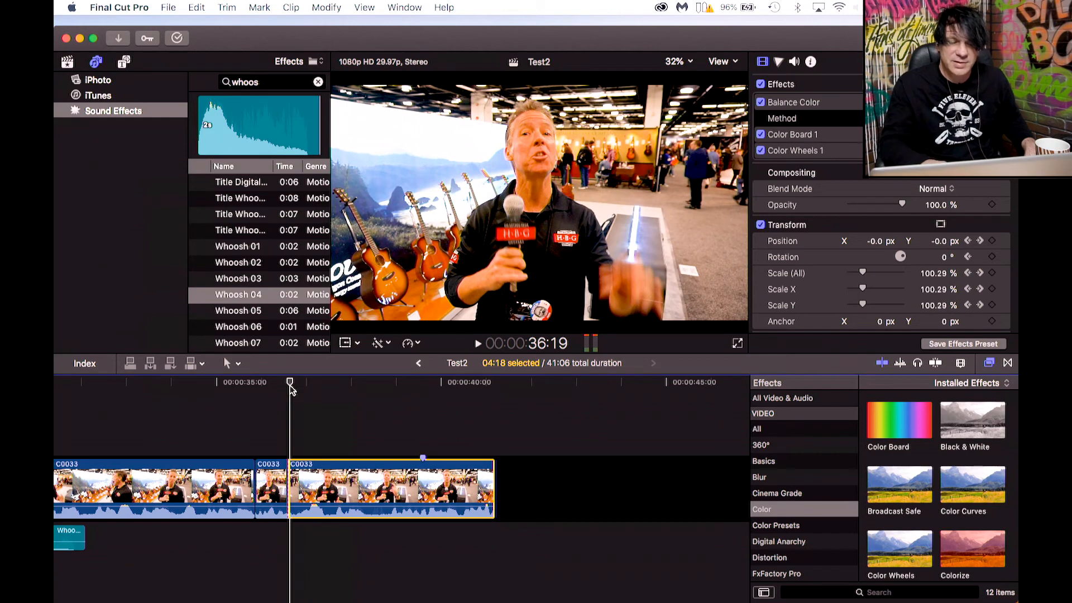
pyautogui.press('space')
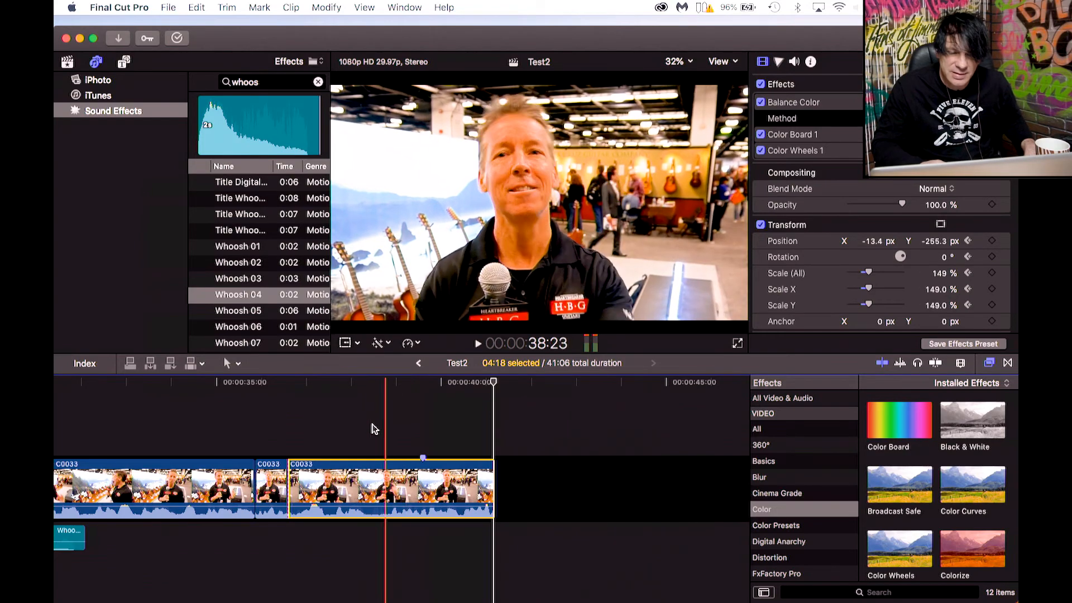
pyautogui.click(296, 391)
pyautogui.press('space')
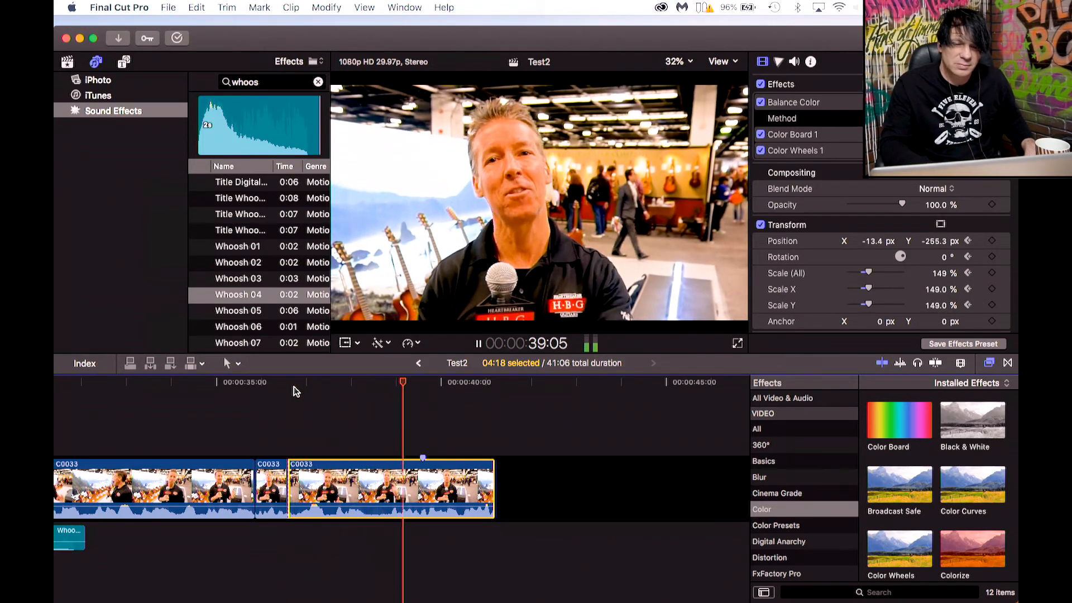
pyautogui.press('space')
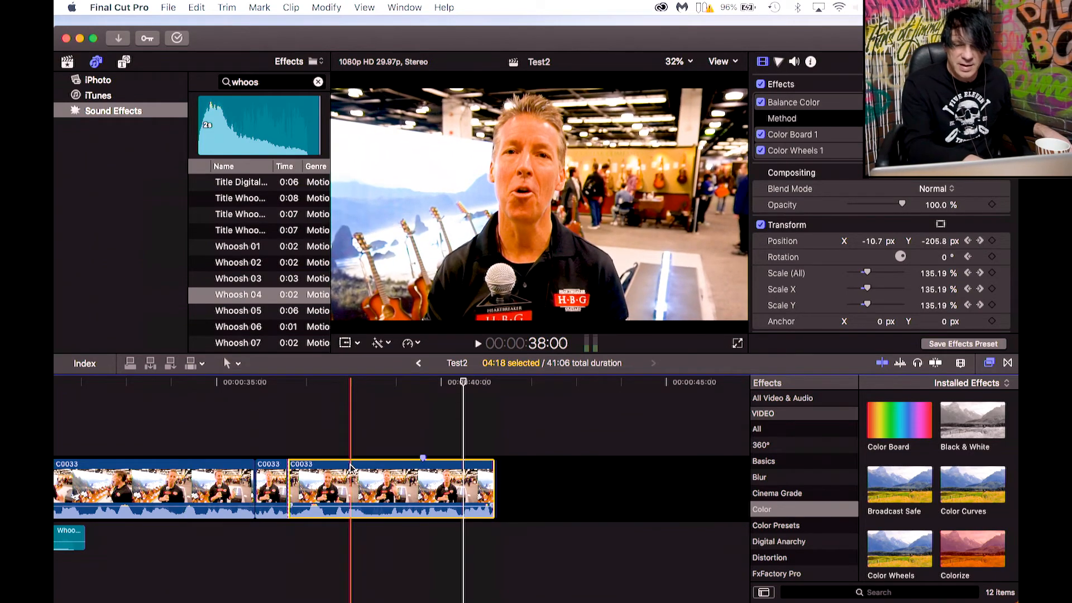
# Undo the last three position and scale changes on the last C0033 segment.
pyautogui.press('super+z')
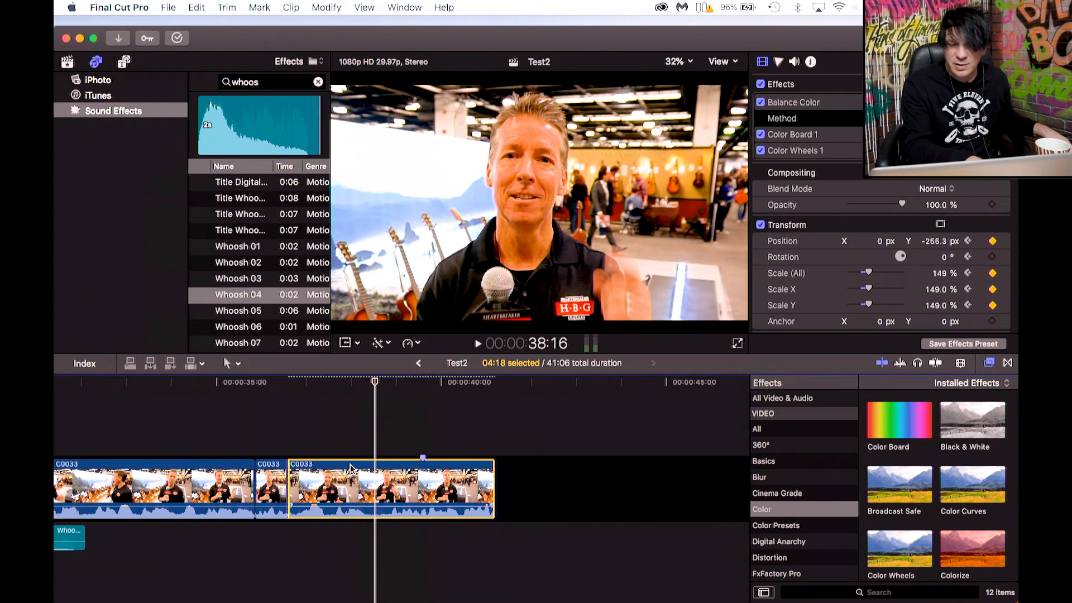
pyautogui.press('super+z')
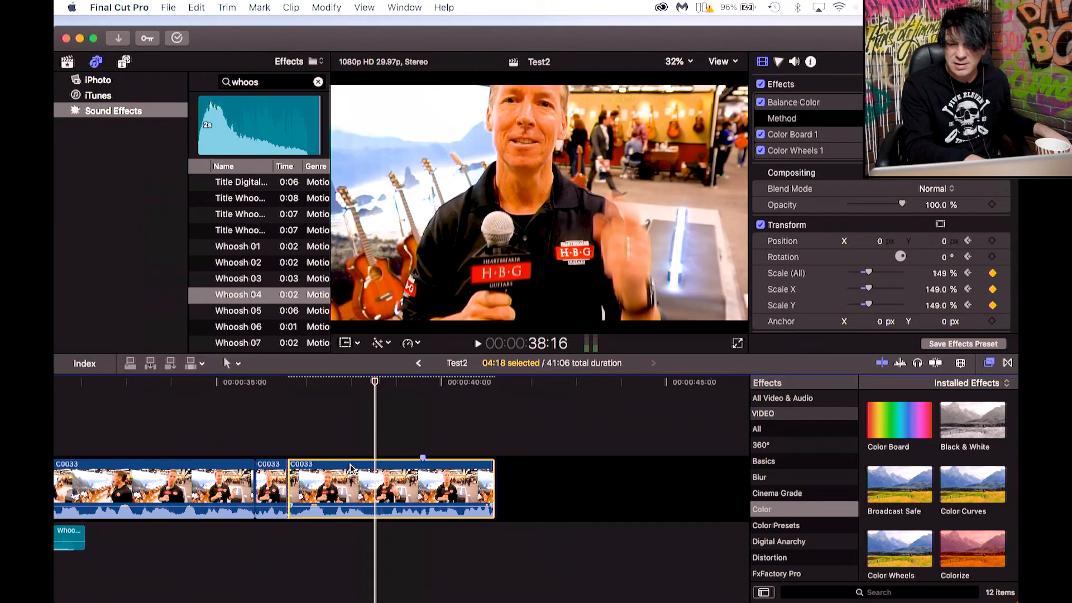
pyautogui.press('super+z')
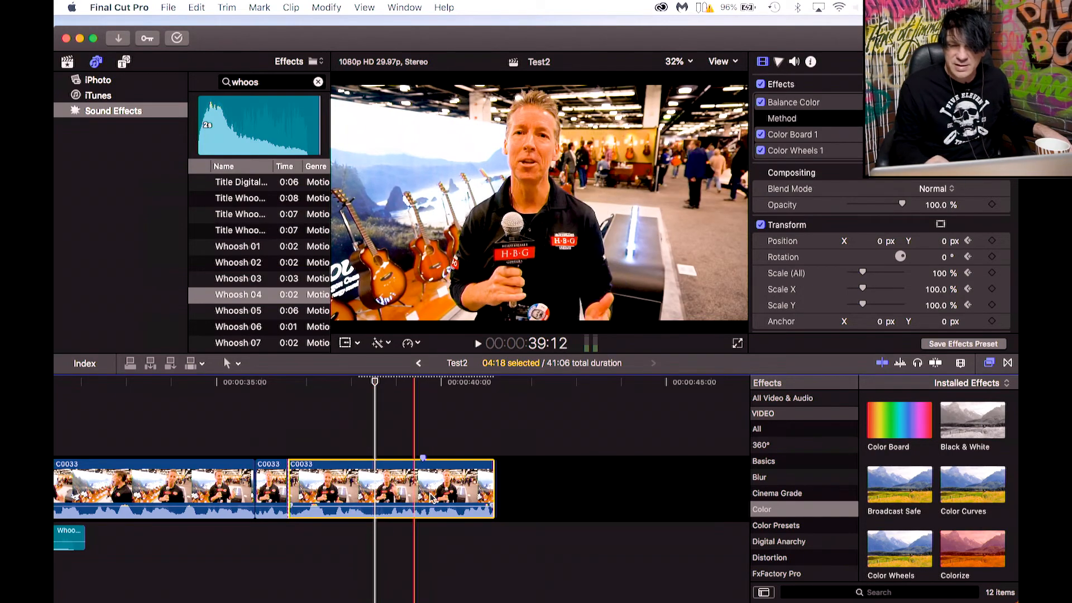
# Play back the C0033 segments around the cuts to review the zoom.
pyautogui.press('space')
pyautogui.click(291, 383)
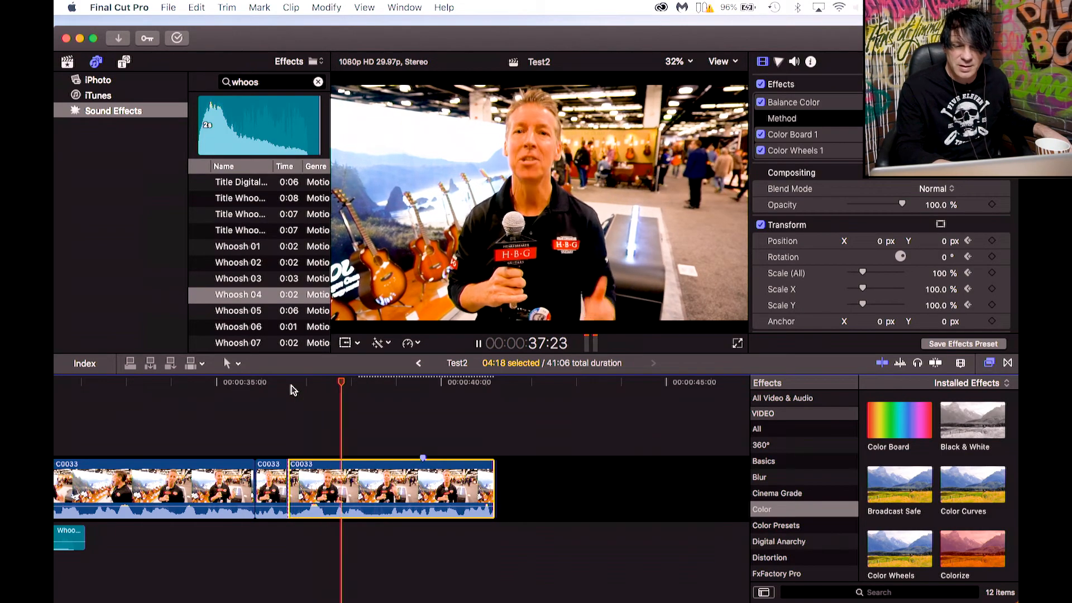
pyautogui.press('space')
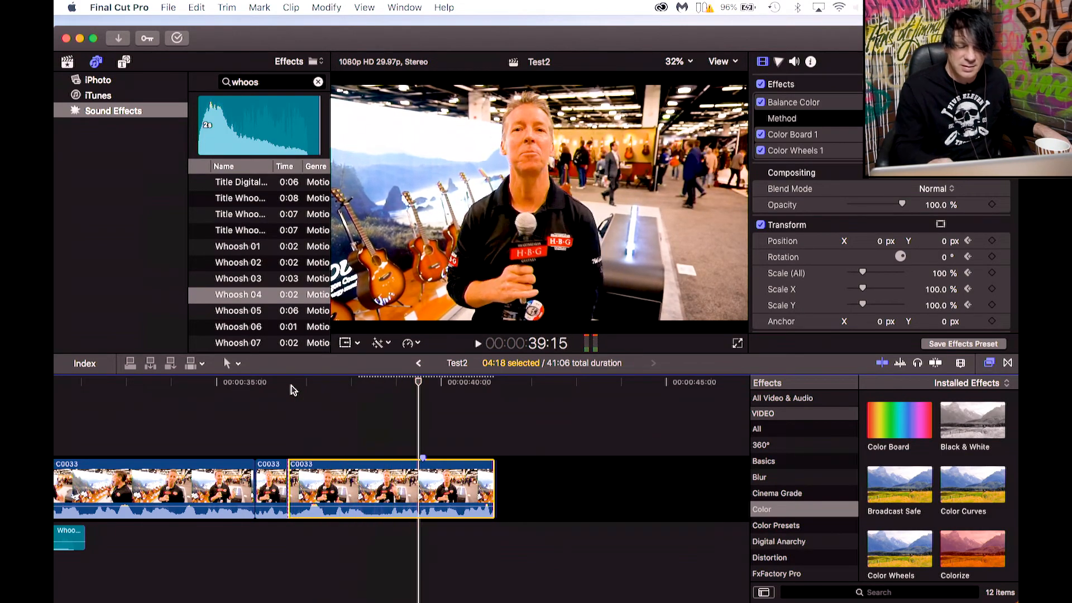
pyautogui.press('space')
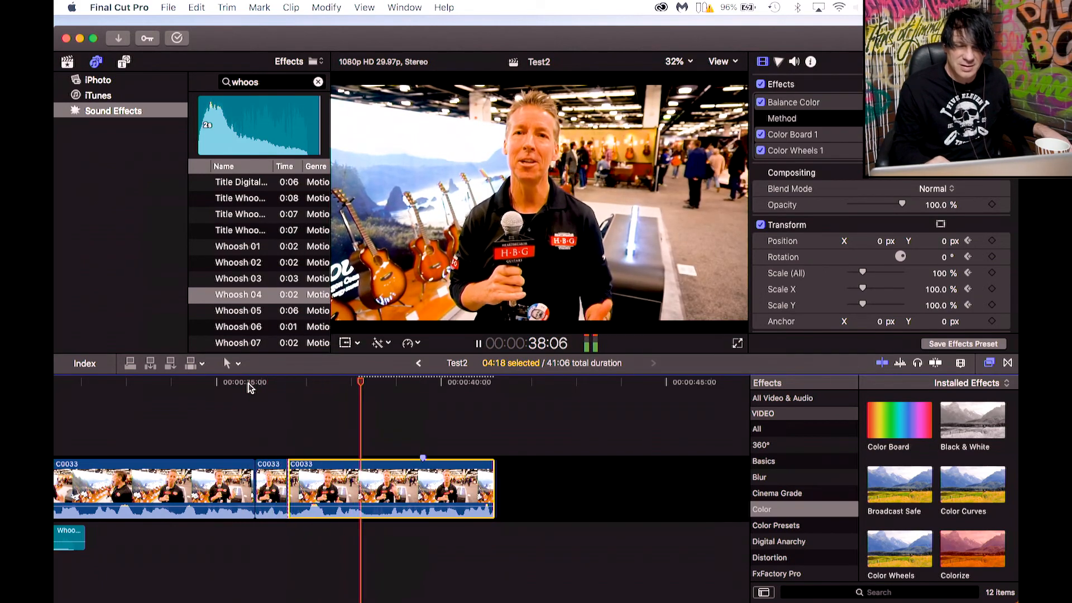
pyautogui.press('space')
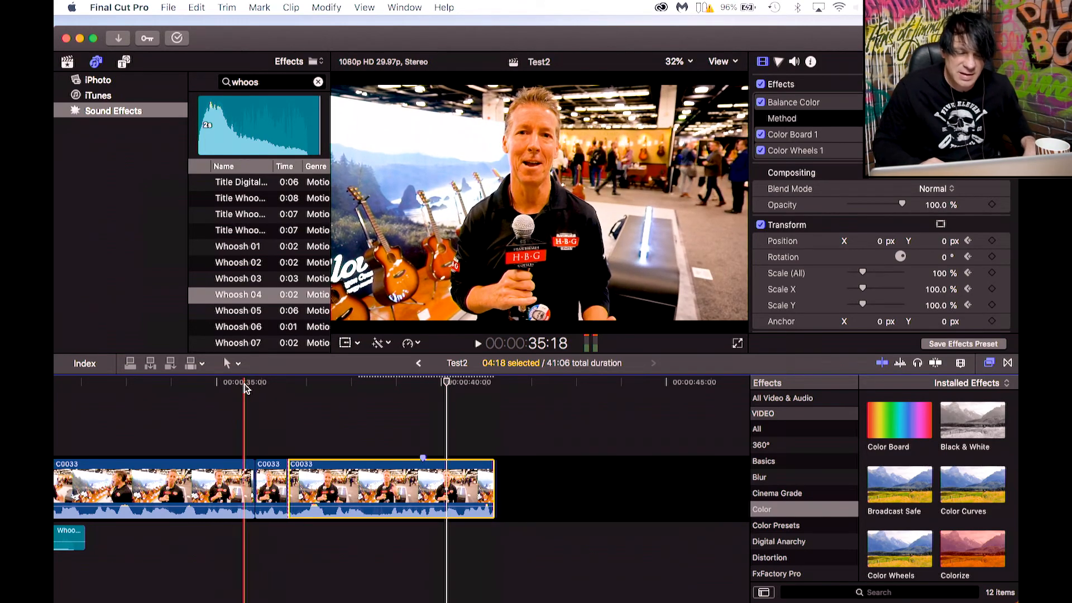
pyautogui.click(224, 388)
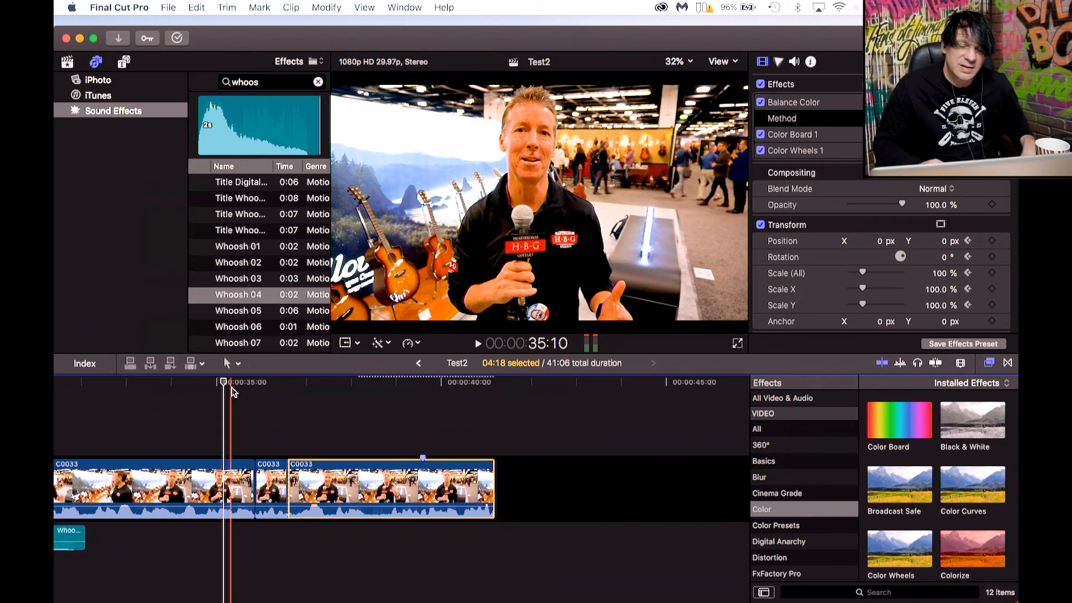
# Add the Activate title from the Bumper/Opener titles at the very start of the timeline.
pyautogui.hscroll(-10, 257, 395)
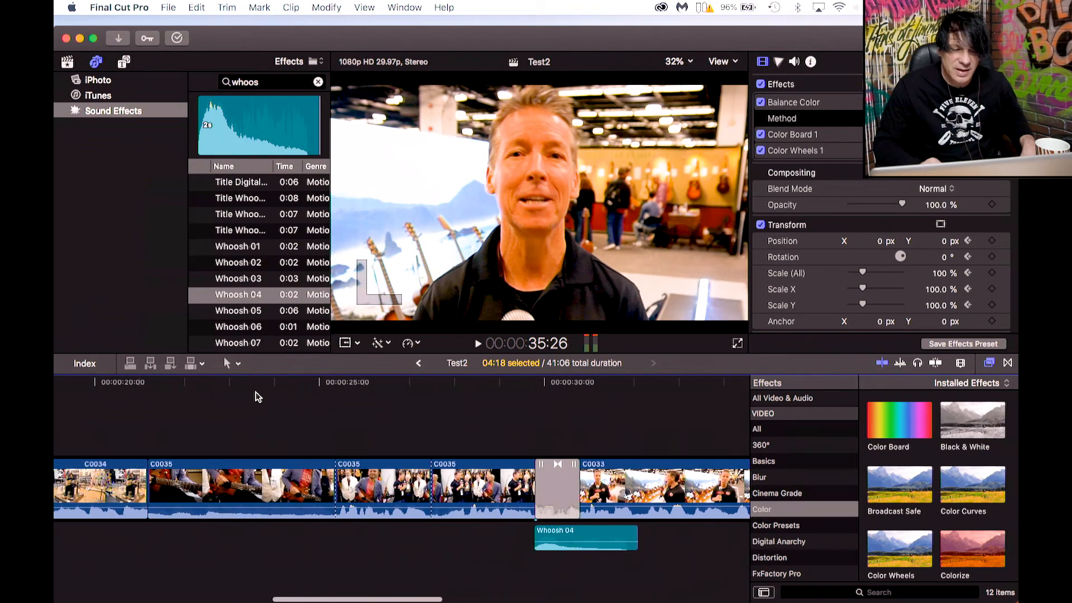
pyautogui.hscroll(-3, 257, 395)
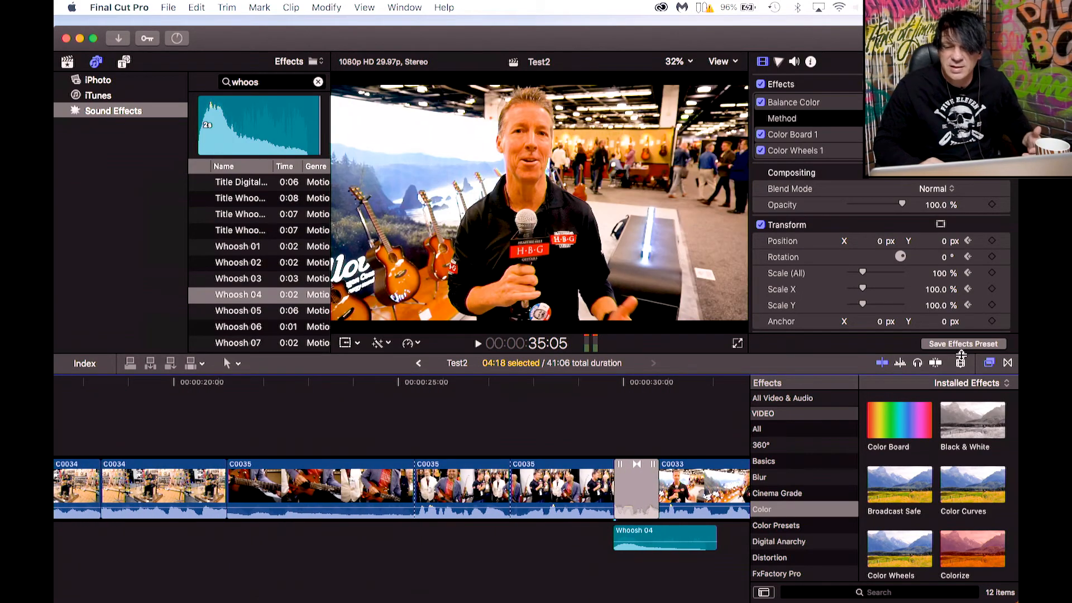
pyautogui.click(961, 363)
pyautogui.moveTo(950, 394); pyautogui.dragTo(914, 393)
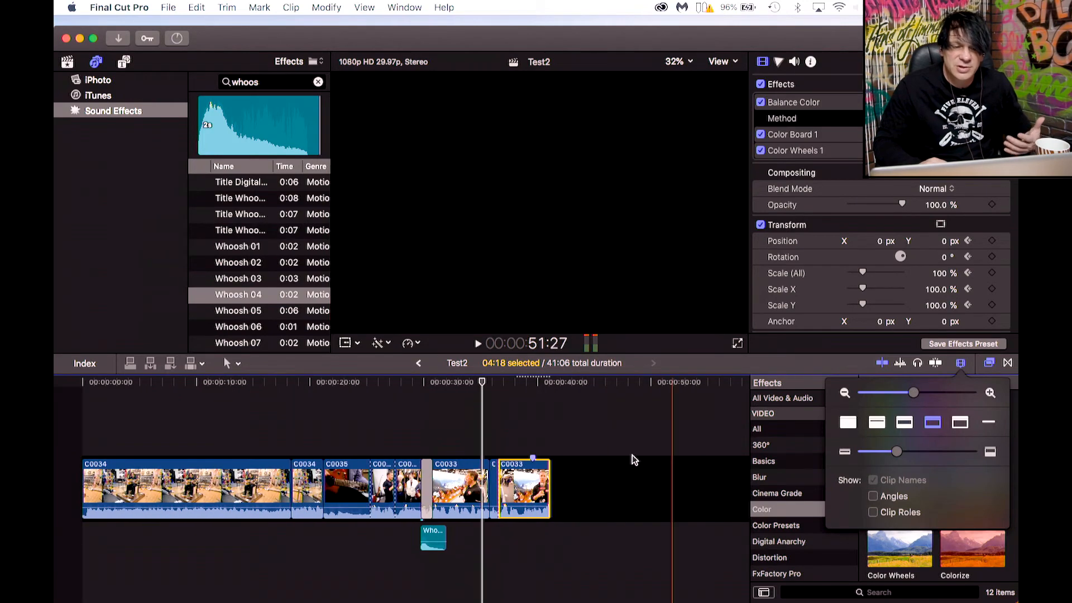
pyautogui.click(478, 383)
pyautogui.moveTo(472, 385); pyautogui.dragTo(78, 414)
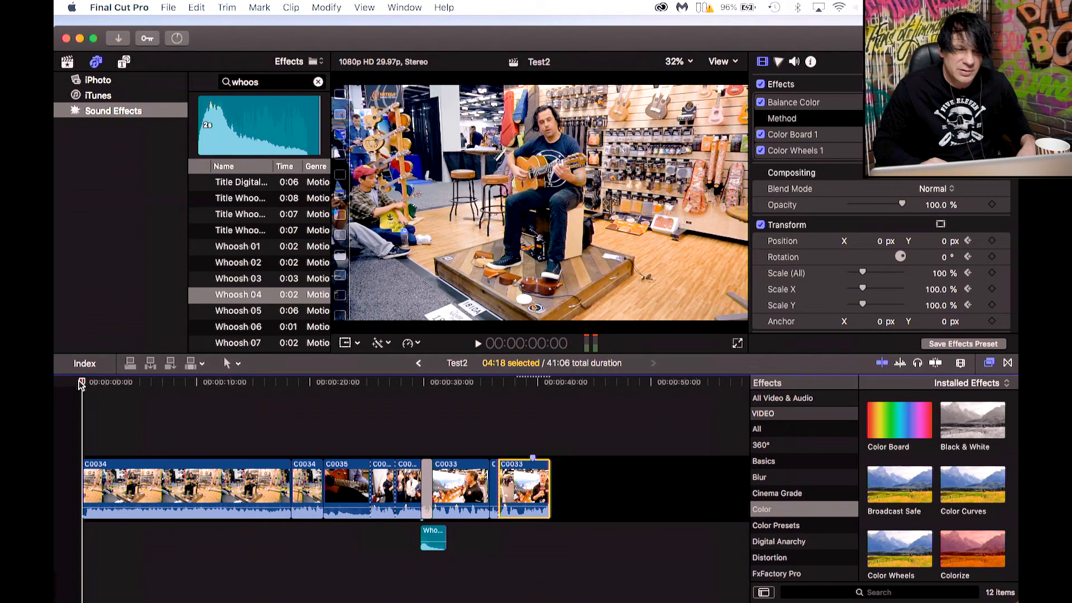
pyautogui.click(121, 63)
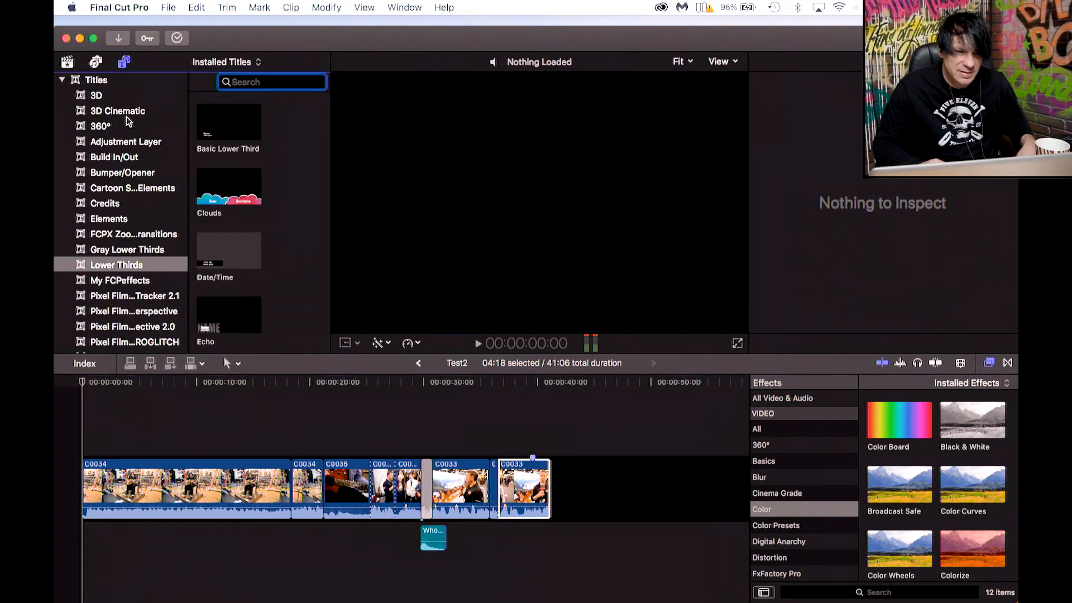
pyautogui.scroll(-2, 145, 267)
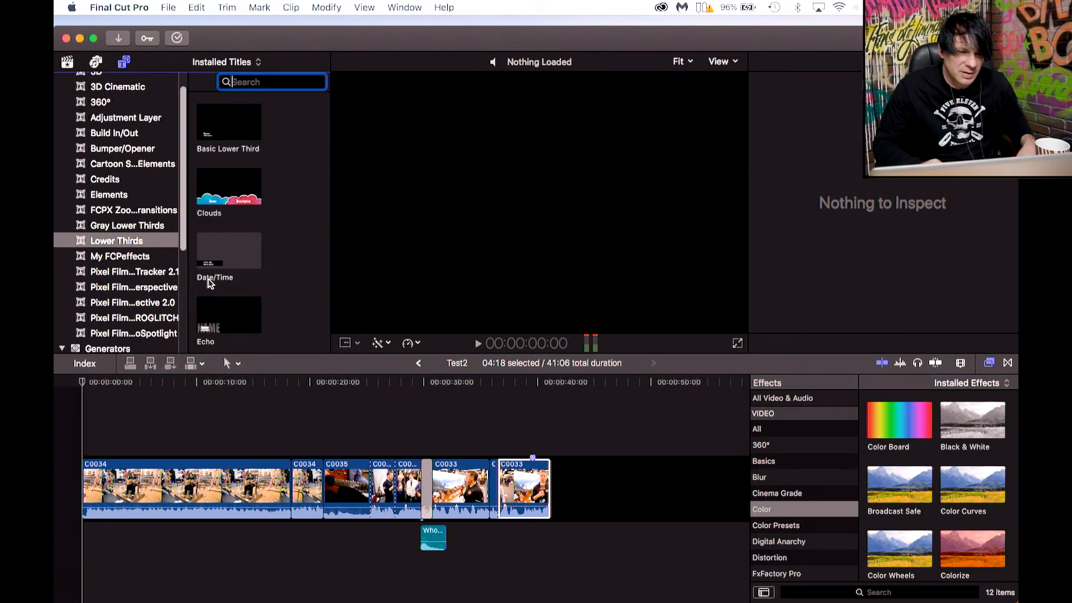
pyautogui.click(109, 195)
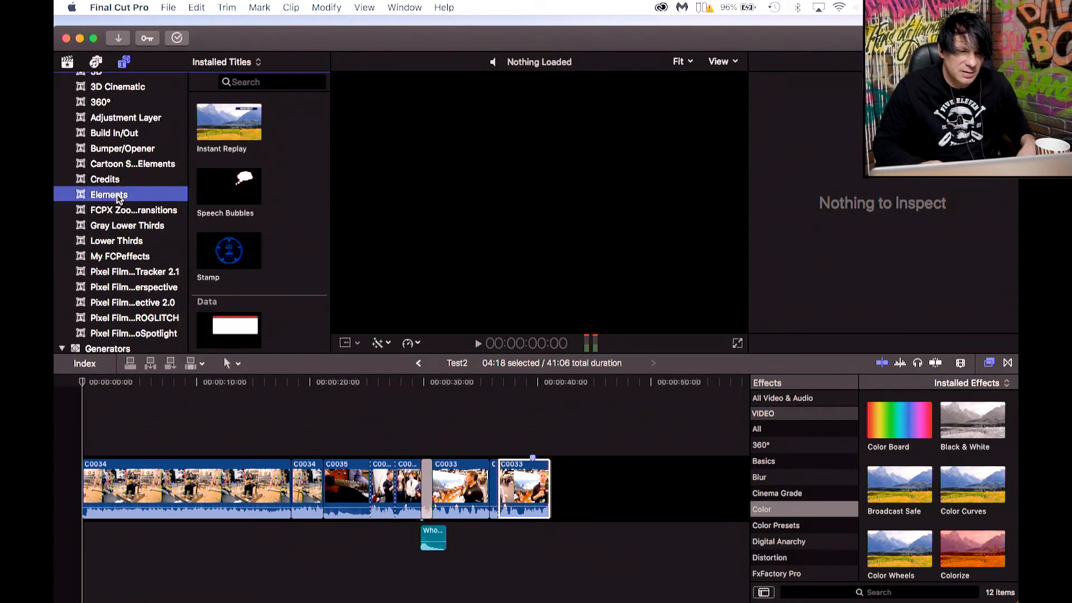
pyautogui.scroll(2, 123, 209)
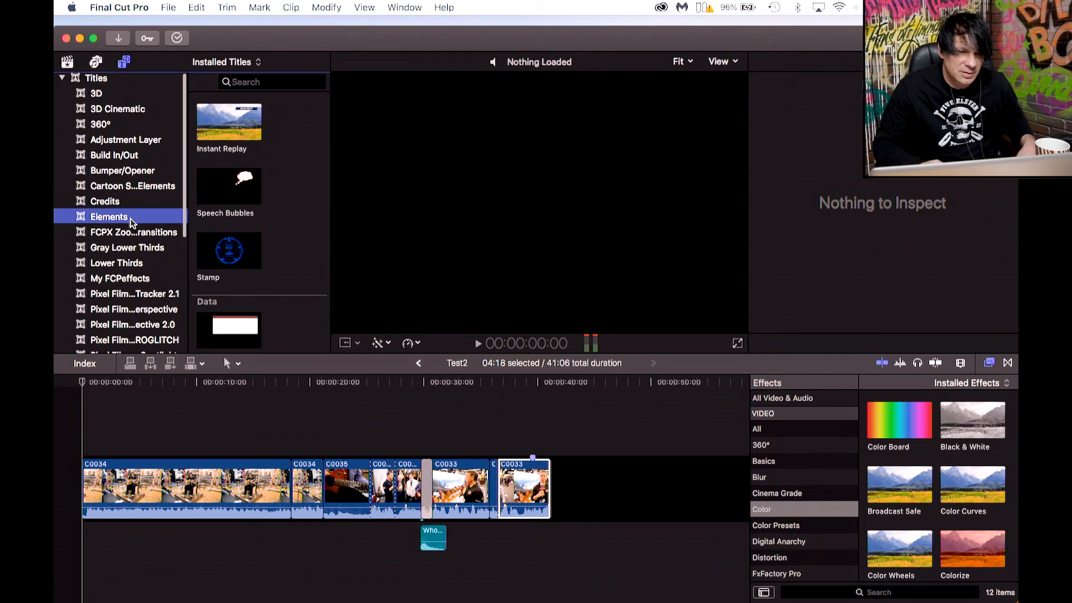
pyautogui.click(117, 175)
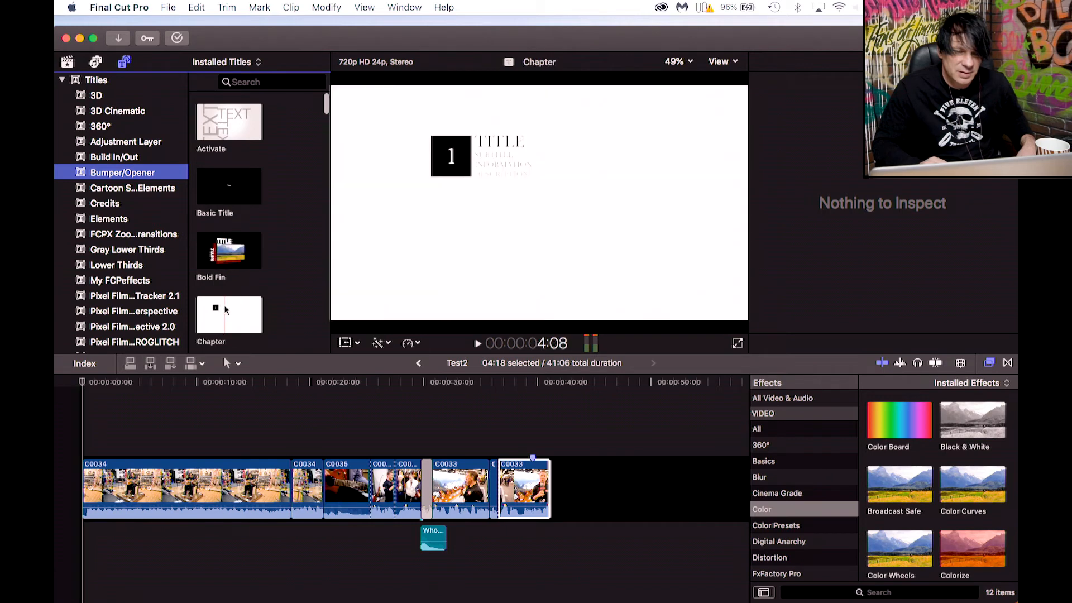
pyautogui.click(223, 124)
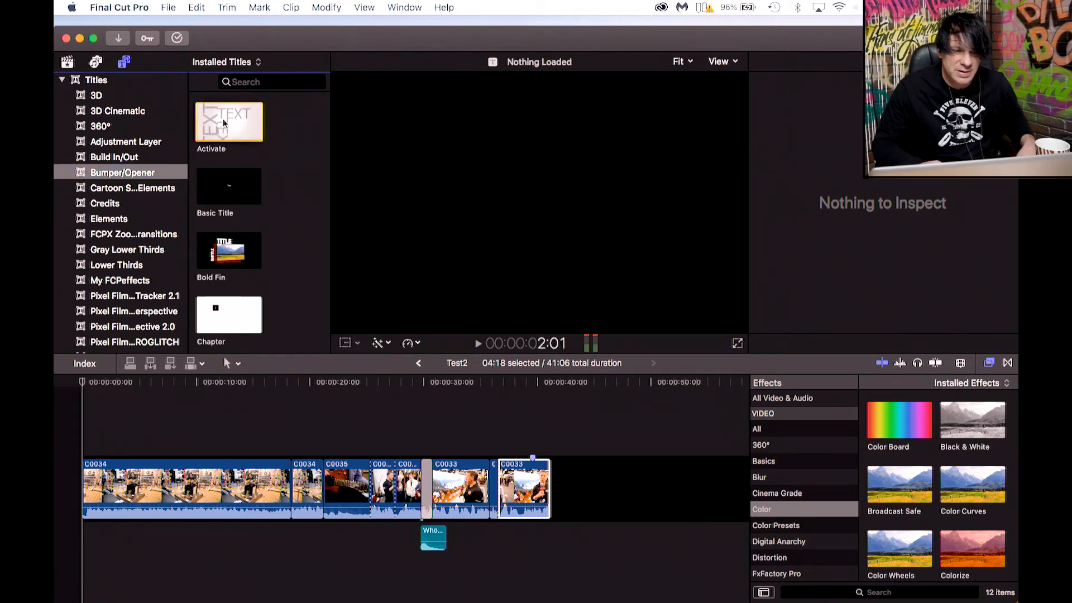
pyautogui.moveTo(223, 124); pyautogui.dragTo(79, 501)
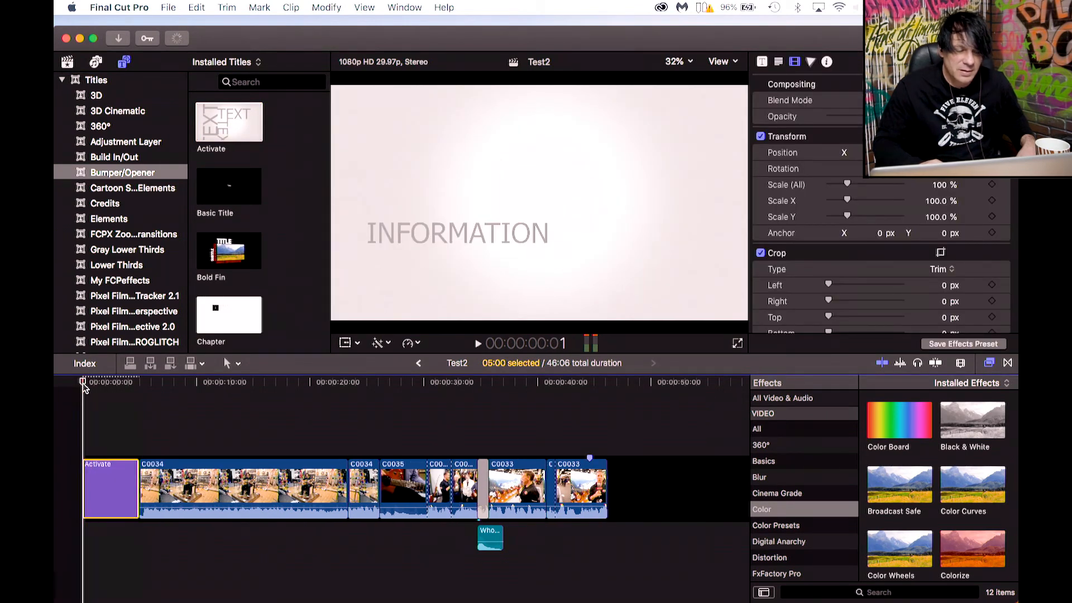
# Play and step through the start of the Activate title to find a frame showing its text lines.
pyautogui.press('space')
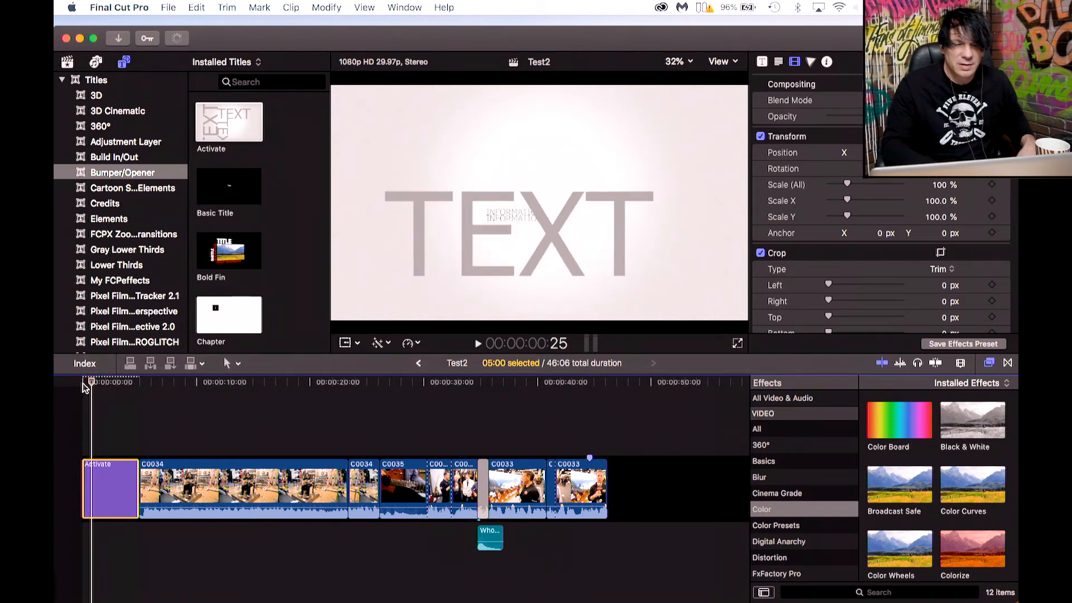
pyautogui.press('space')
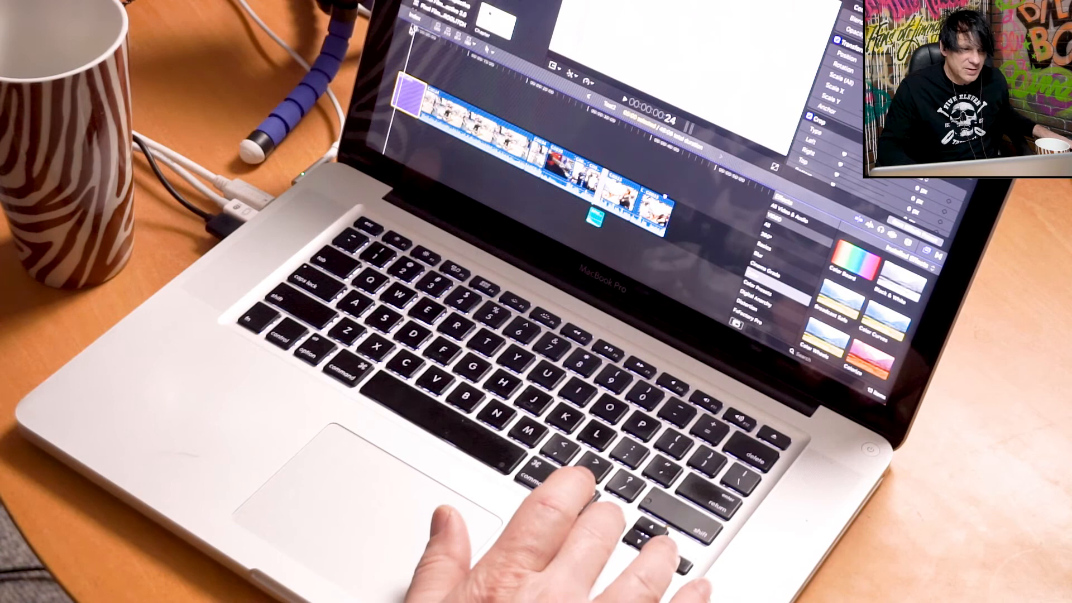
pyautogui.press('Left')
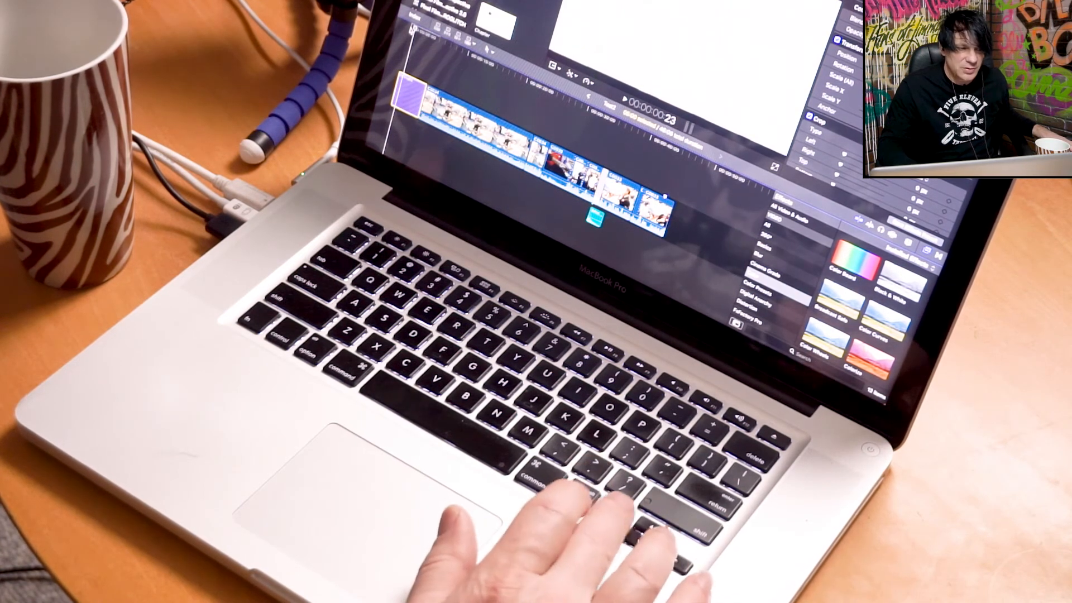
pyautogui.press('Left')
pyautogui.press('Left')
pyautogui.press('Left')
pyautogui.press('Left')
pyautogui.press('Left')
pyautogui.press('Left')
pyautogui.press('Left')
pyautogui.press('Left')
pyautogui.press('Left')
pyautogui.press('Left')
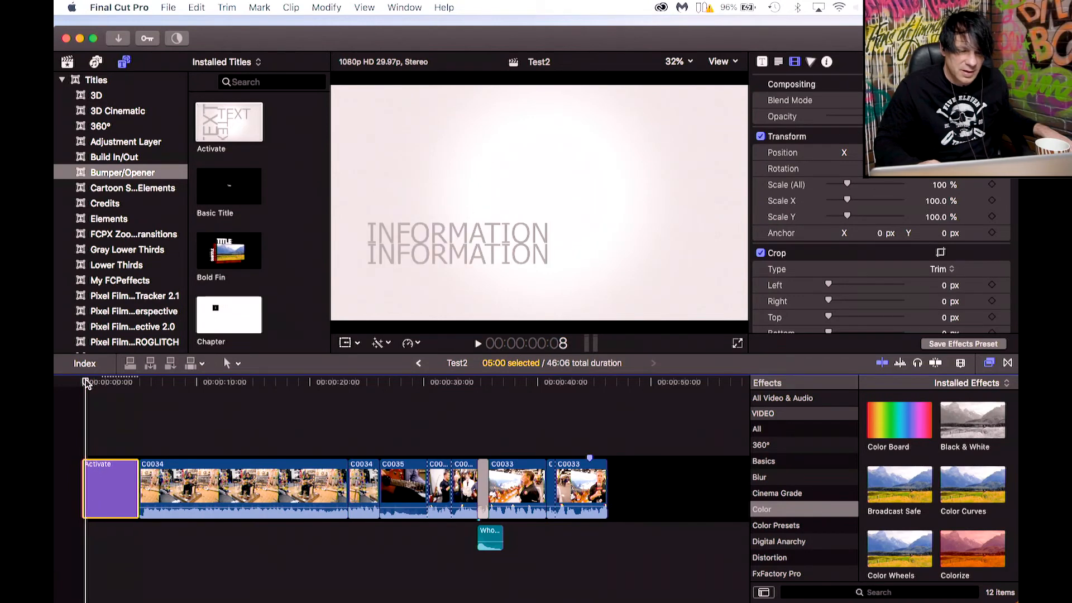
# Replace the title's first text line with bhbhbhbh.
pyautogui.click(401, 234)
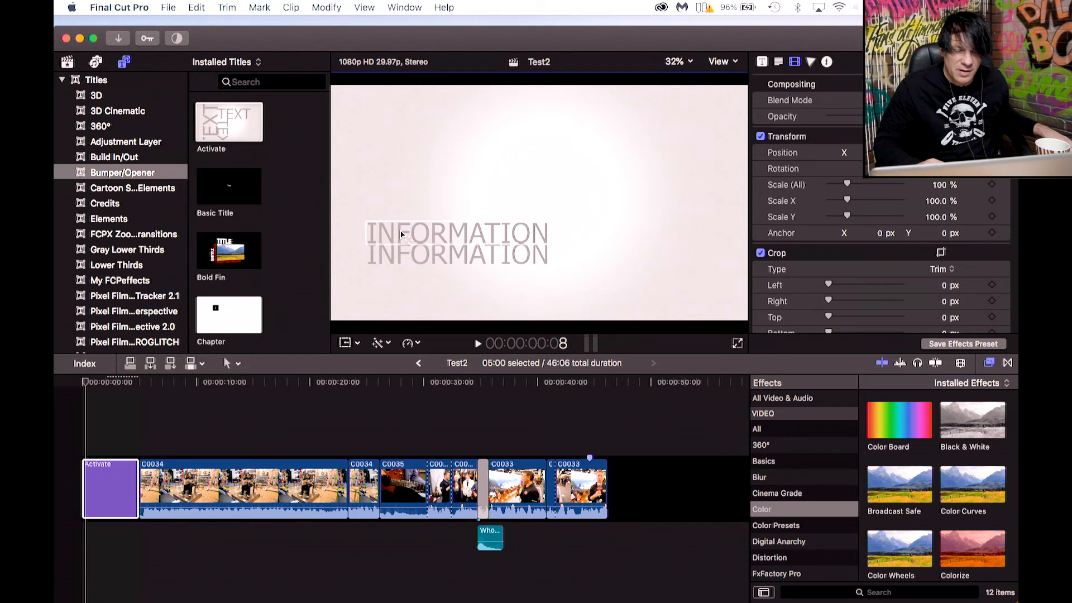
pyautogui.doubleClick(401, 234)
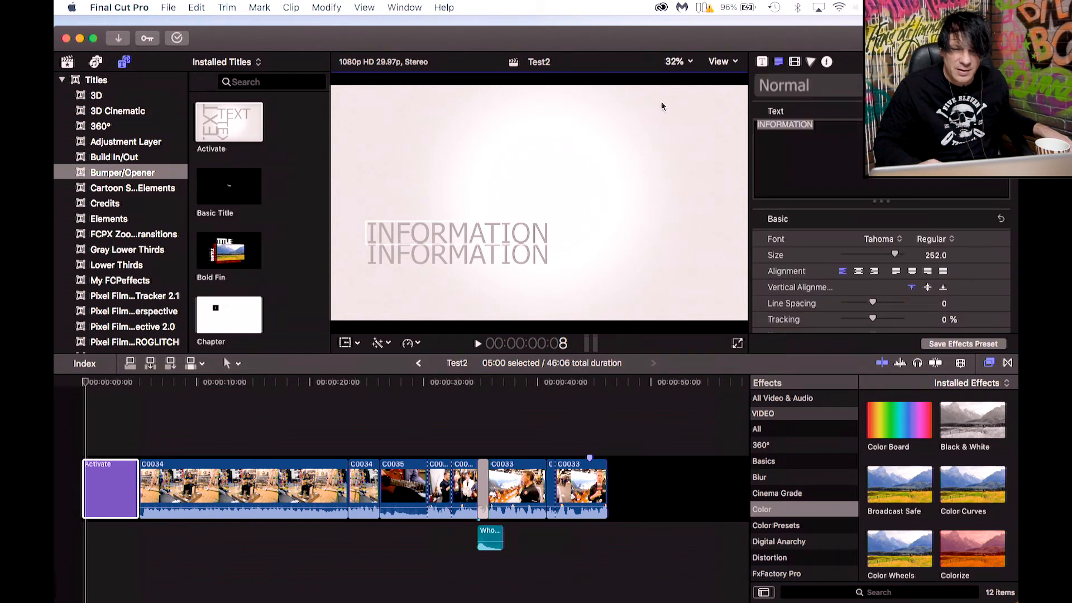
pyautogui.click(823, 132)
pyautogui.moveTo(814, 128); pyautogui.dragTo(732, 128)
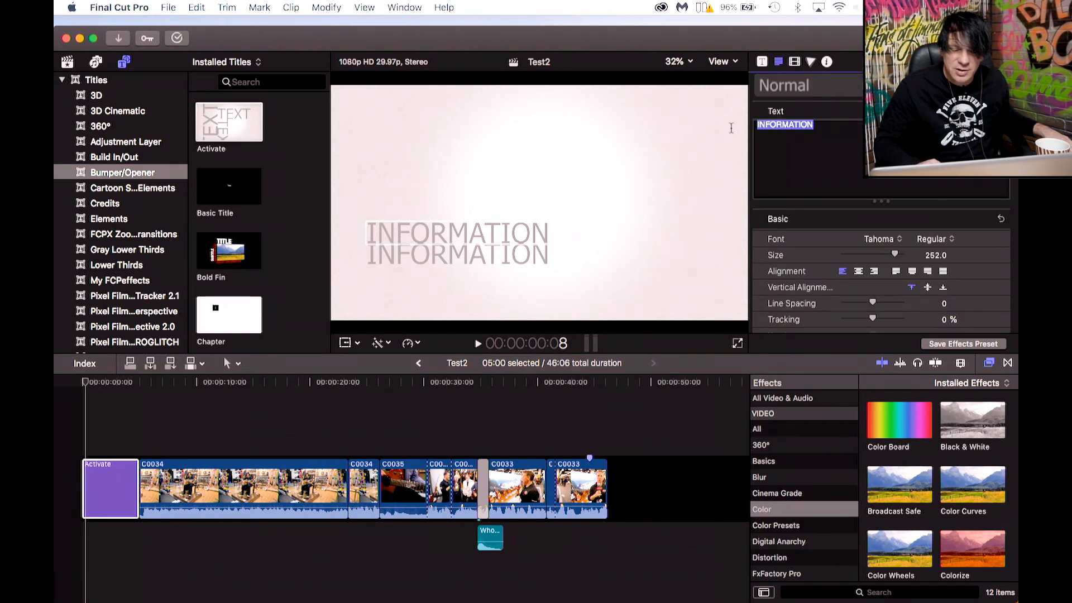
pyautogui.write('bhbhbhbh')
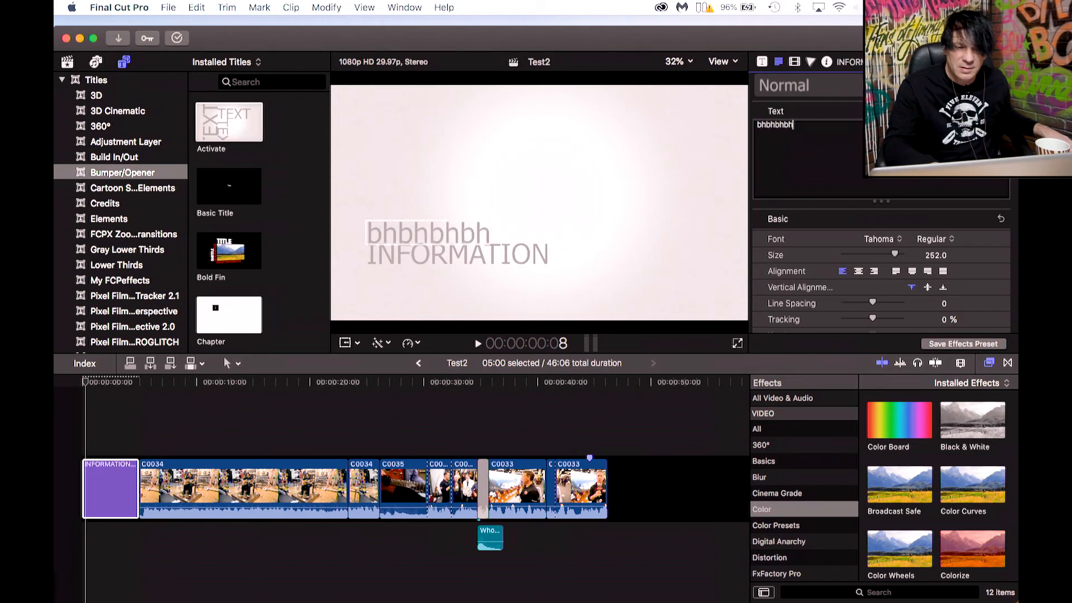
# Replace the Activate title's second text line with bb.
pyautogui.click(480, 260)
pyautogui.click(480, 260)
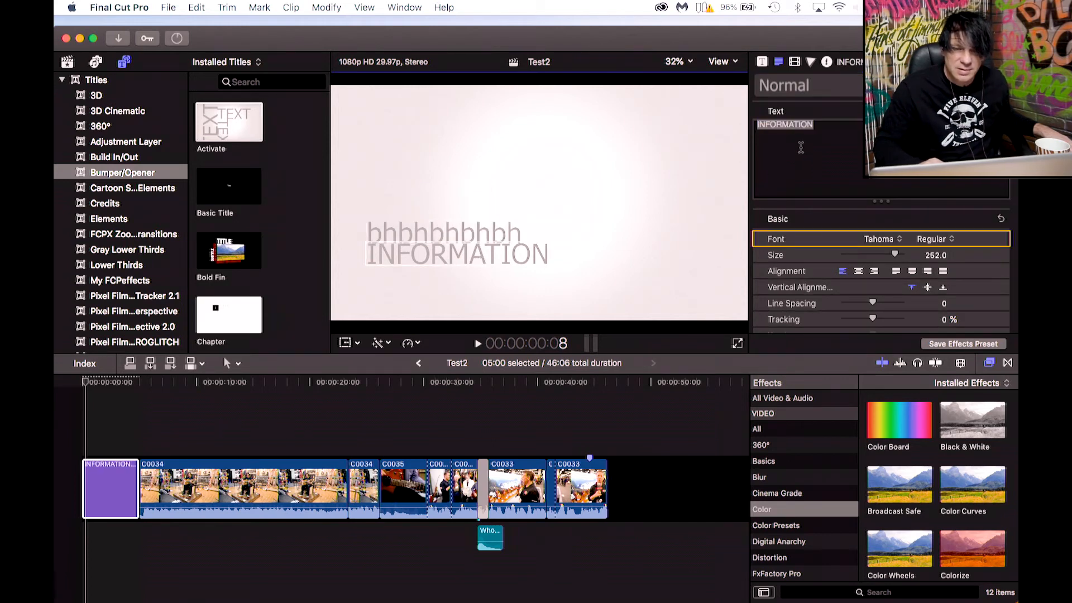
pyautogui.click(813, 137)
pyautogui.moveTo(823, 121); pyautogui.dragTo(741, 122)
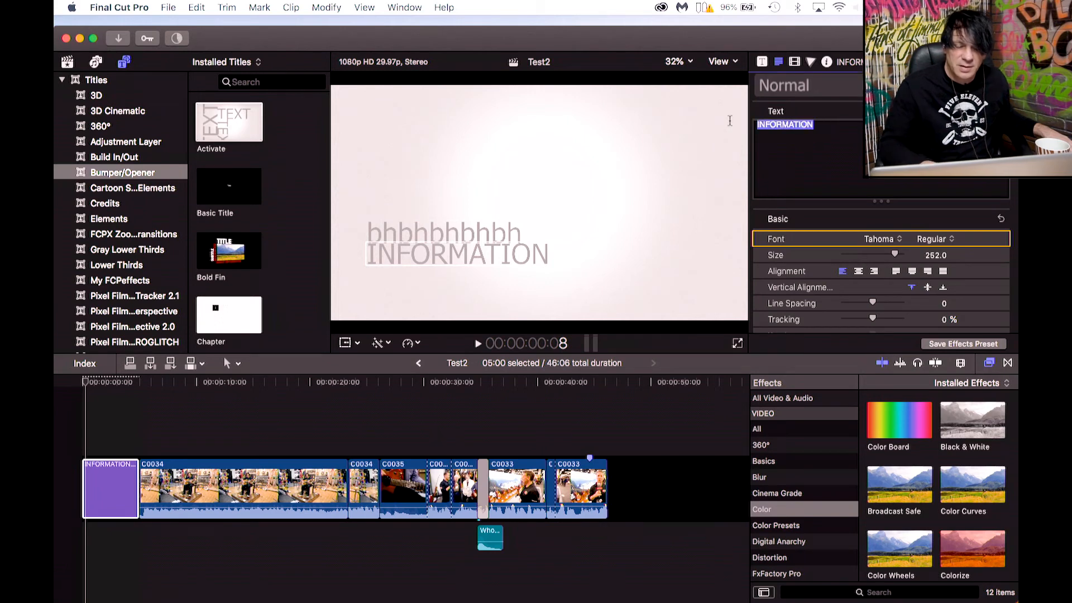
pyautogui.write('bbubjb')
pyautogui.press('BackSpace')
pyautogui.press('BackSpace')
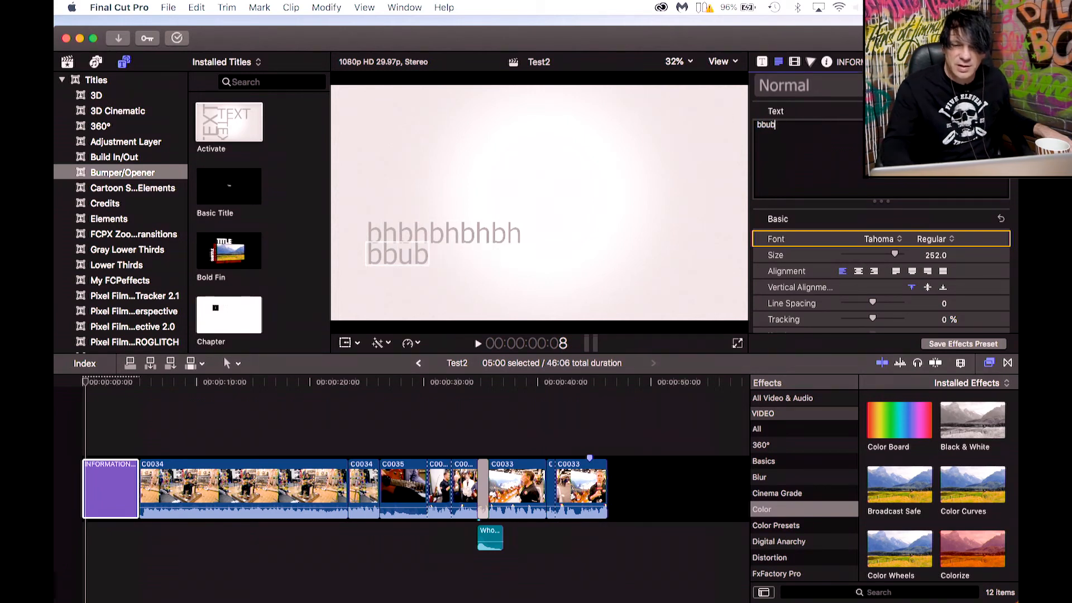
pyautogui.press('BackSpace')
pyautogui.press('BackSpace')
# Play the title from the start and replace its large TEXT word with kvvvk.
pyautogui.click(75, 429)
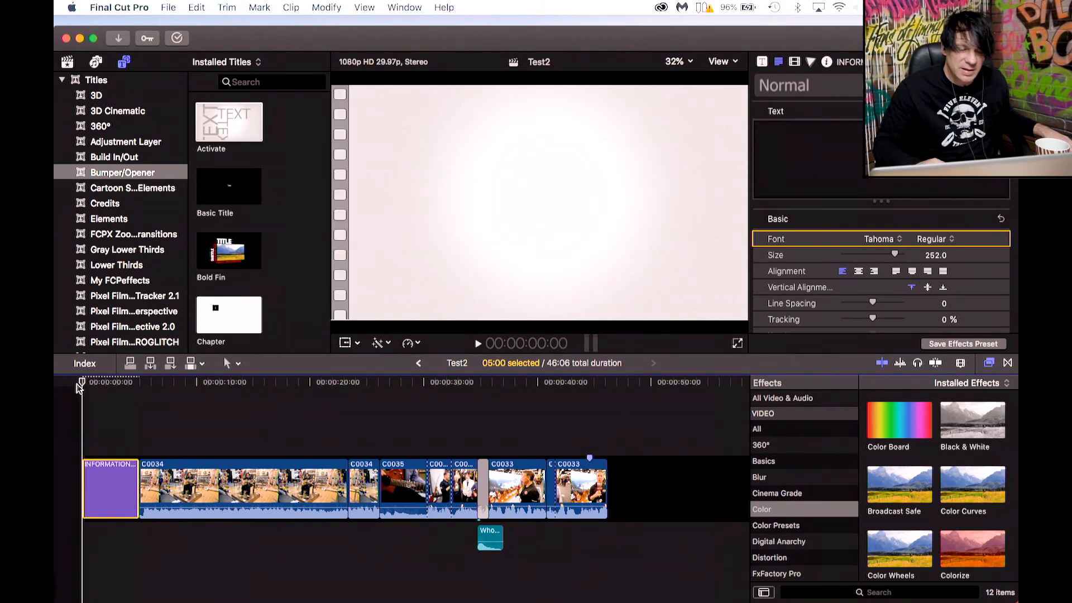
pyautogui.press('space')
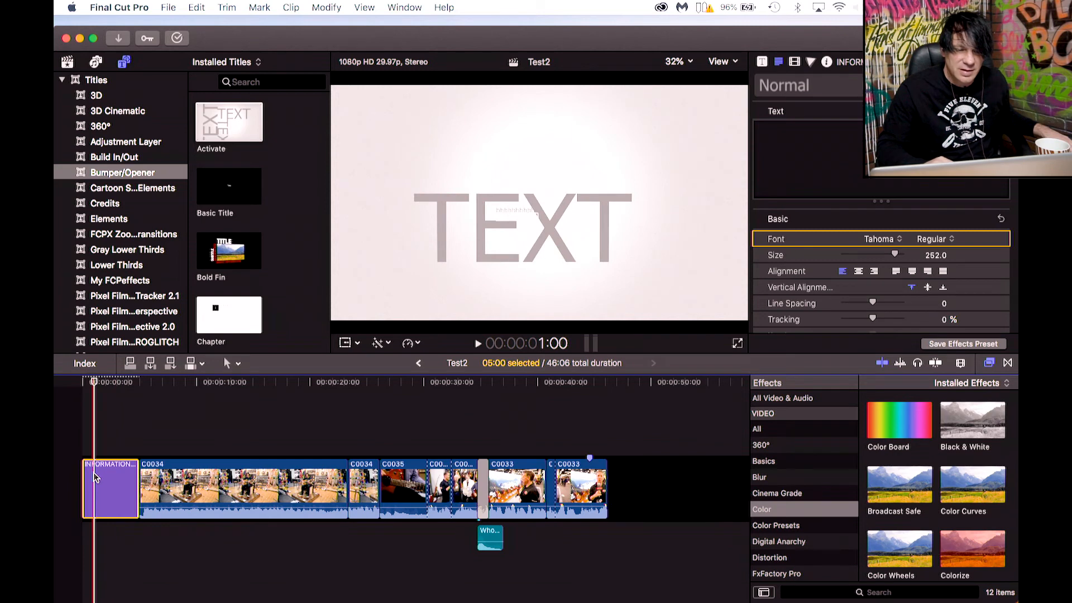
pyautogui.click(462, 231)
pyautogui.doubleClick(461, 230)
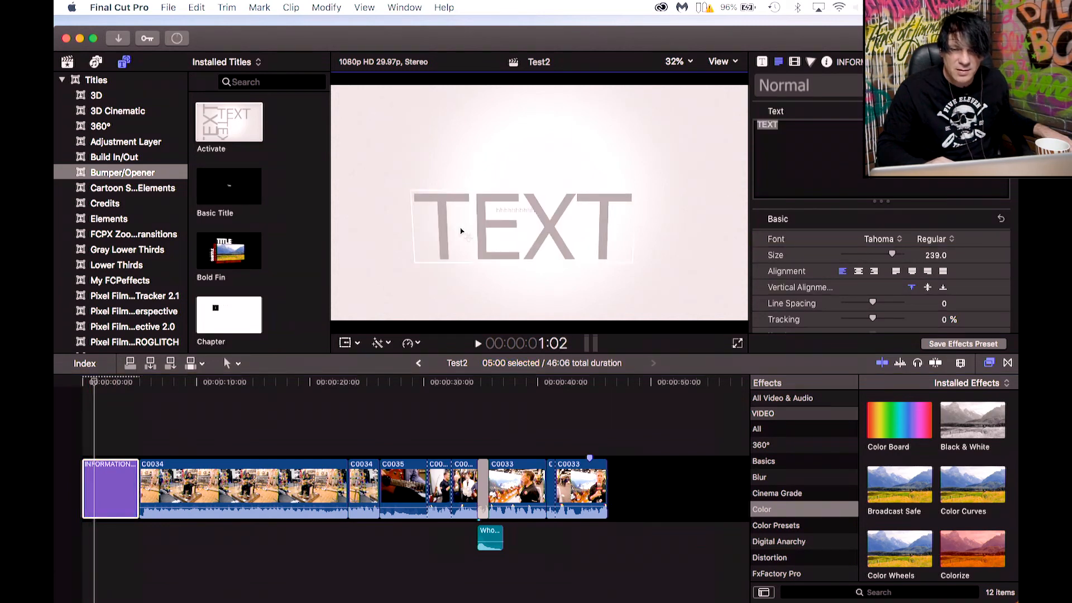
pyautogui.moveTo(805, 135); pyautogui.dragTo(743, 123)
pyautogui.write('kvvvk')
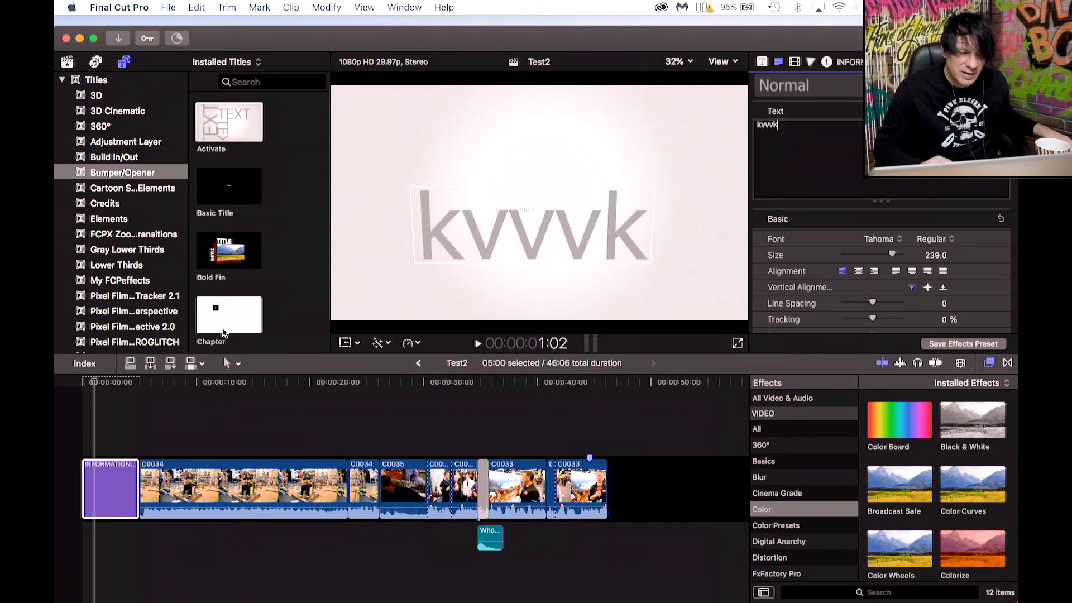
# Replace the opening title with the Ink title from the Bumper/Opener titles.
pyautogui.click(98, 385)
pyautogui.moveTo(98, 385)
pyautogui.mouseDown()
pyautogui.moveTo(120, 385)
pyautogui.moveTo(105, 386)
pyautogui.mouseUp()
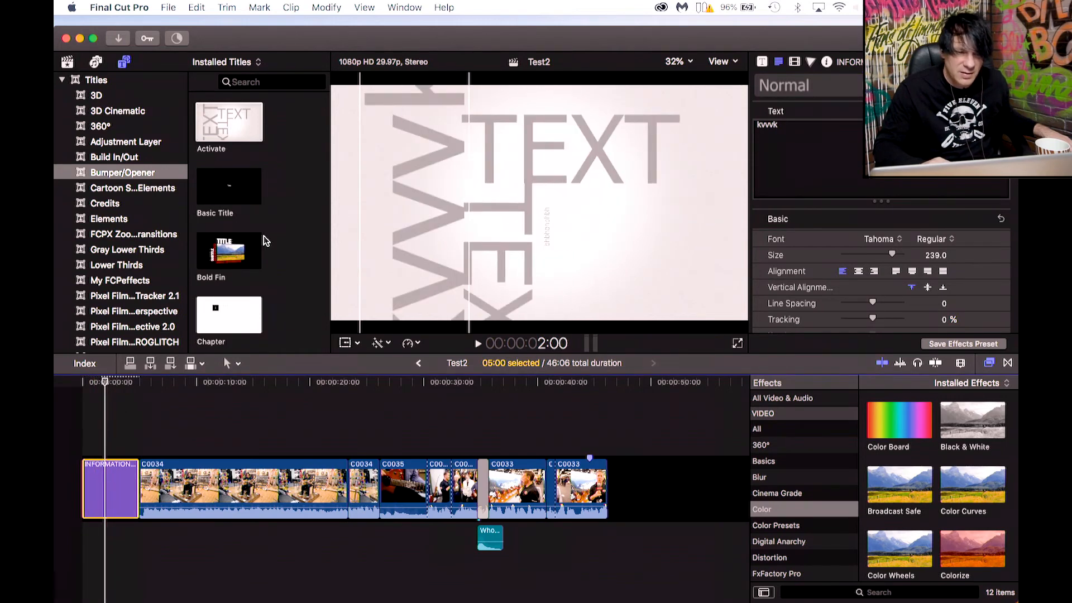
pyautogui.scroll(-5, 263, 236)
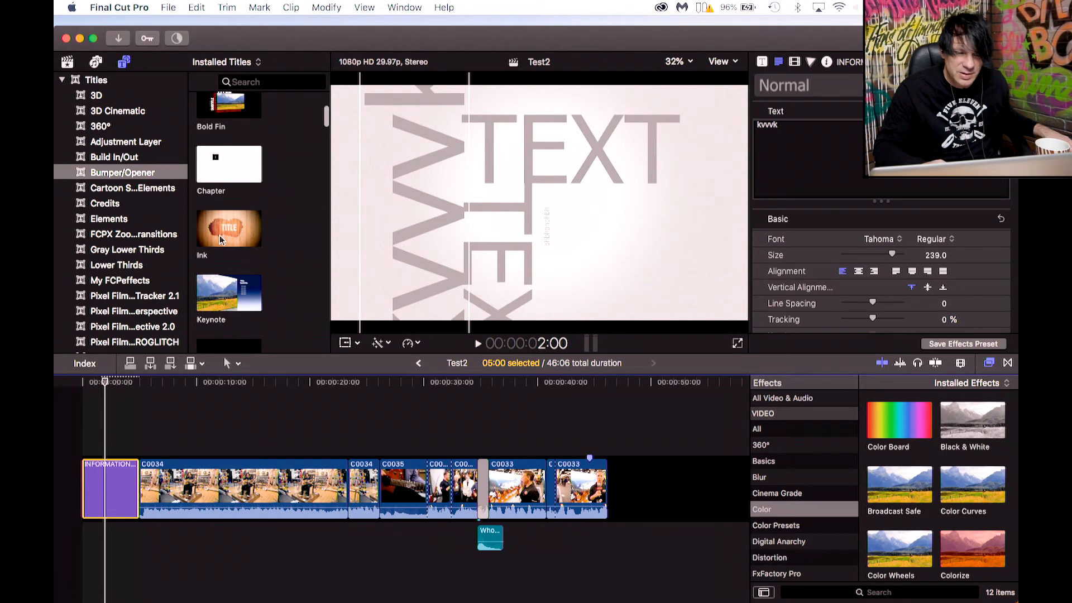
pyautogui.moveTo(237, 223); pyautogui.dragTo(109, 488)
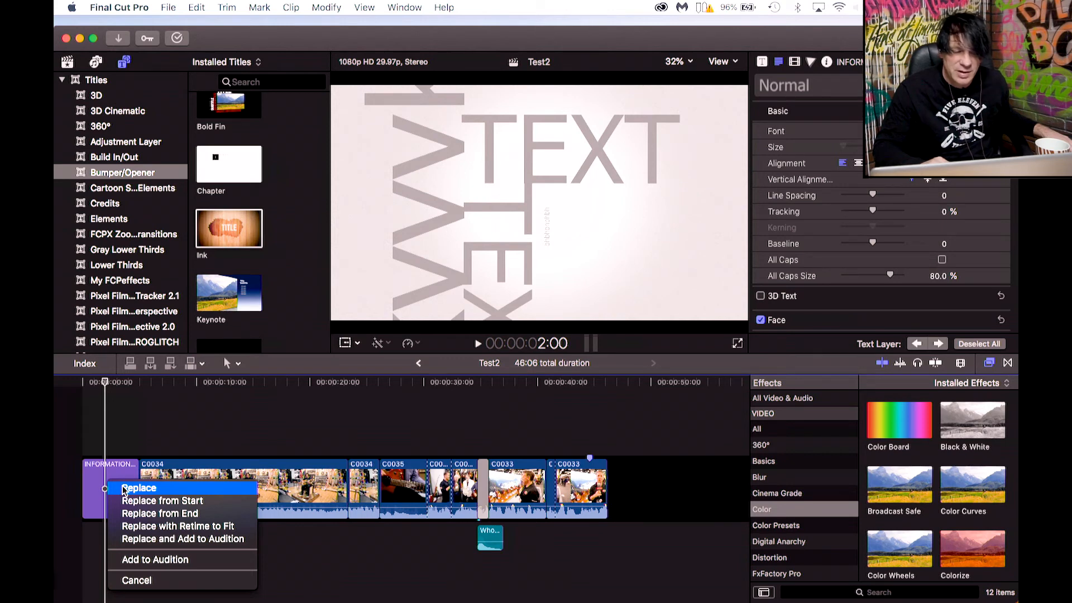
pyautogui.click(124, 490)
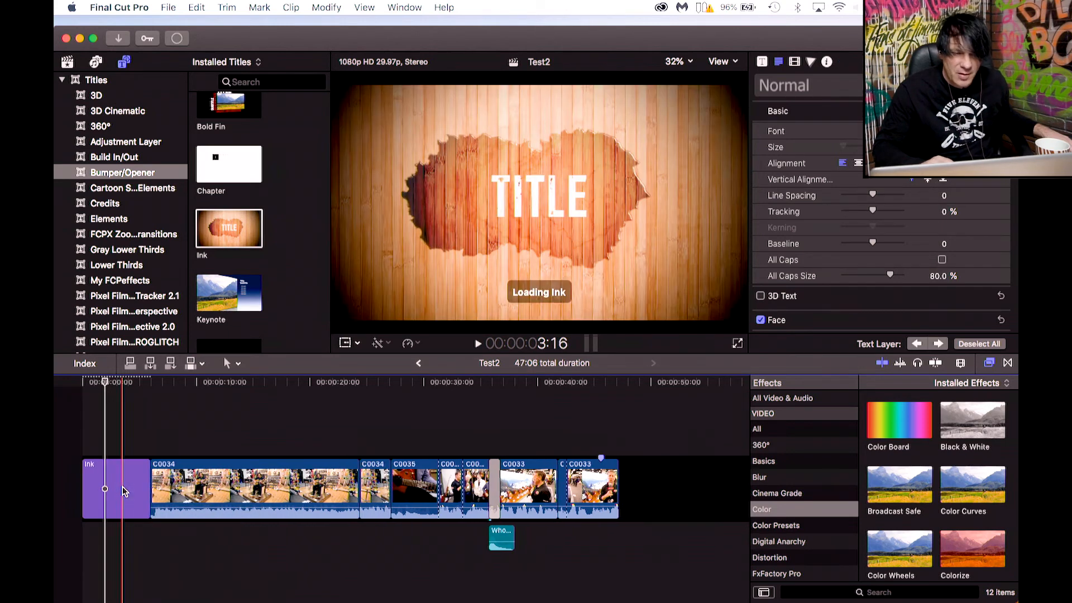
# Play back the Ink title from the start of the timeline.
pyautogui.click(81, 384)
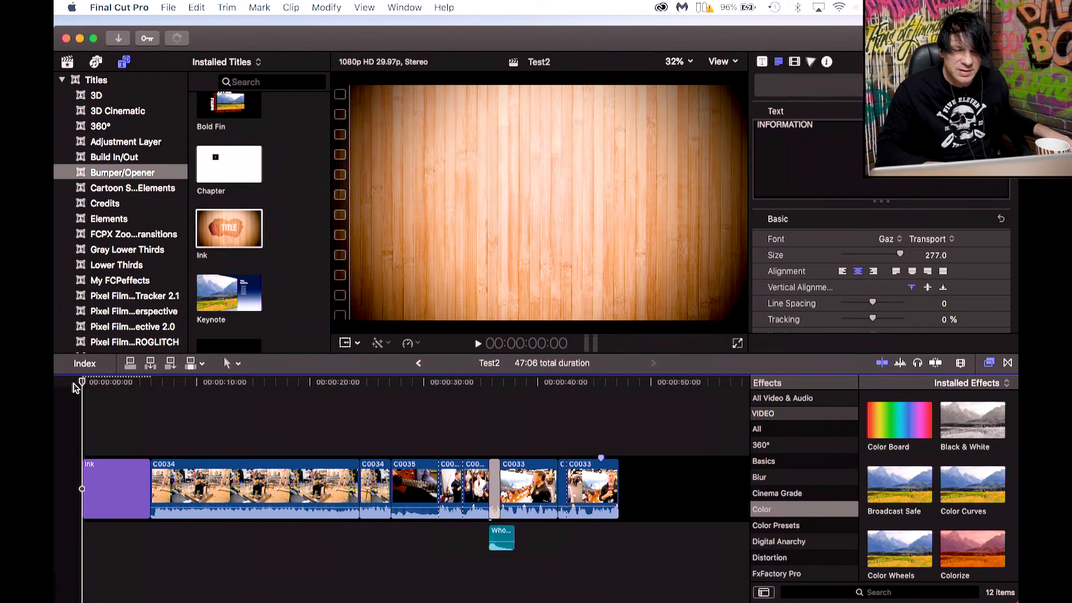
pyautogui.press('space')
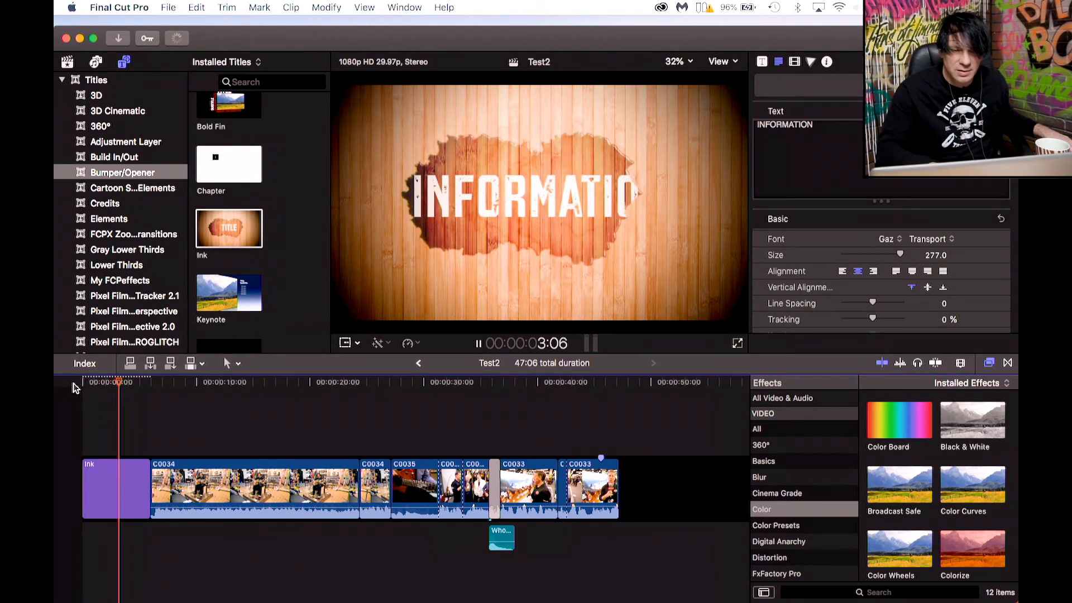
pyautogui.press('space')
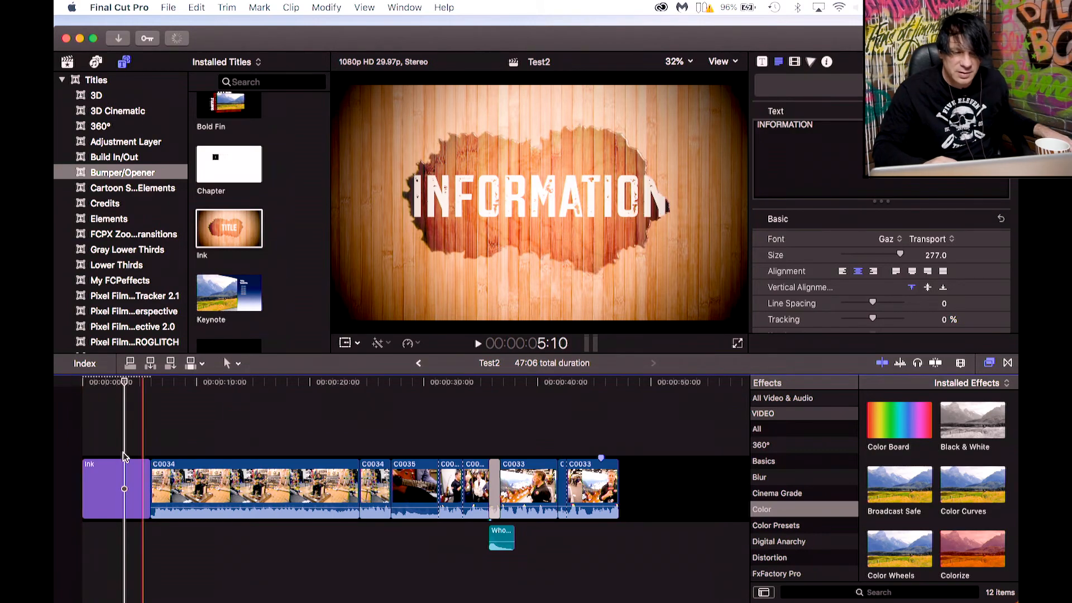
# Change the Ink title's text to MY YOUTUBE.
pyautogui.click(111, 475)
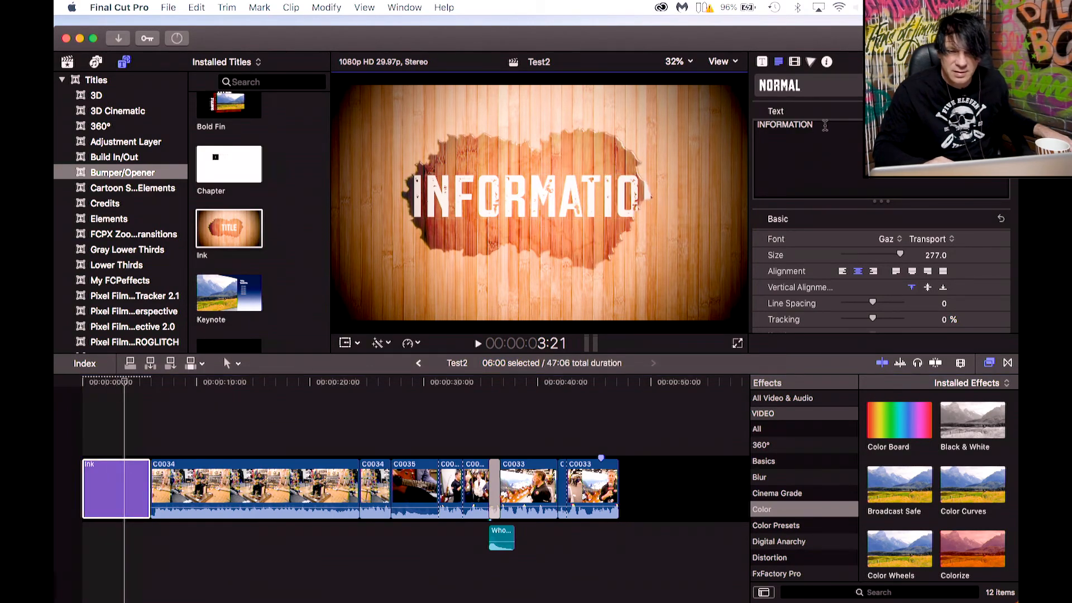
pyautogui.moveTo(821, 125); pyautogui.dragTo(753, 125)
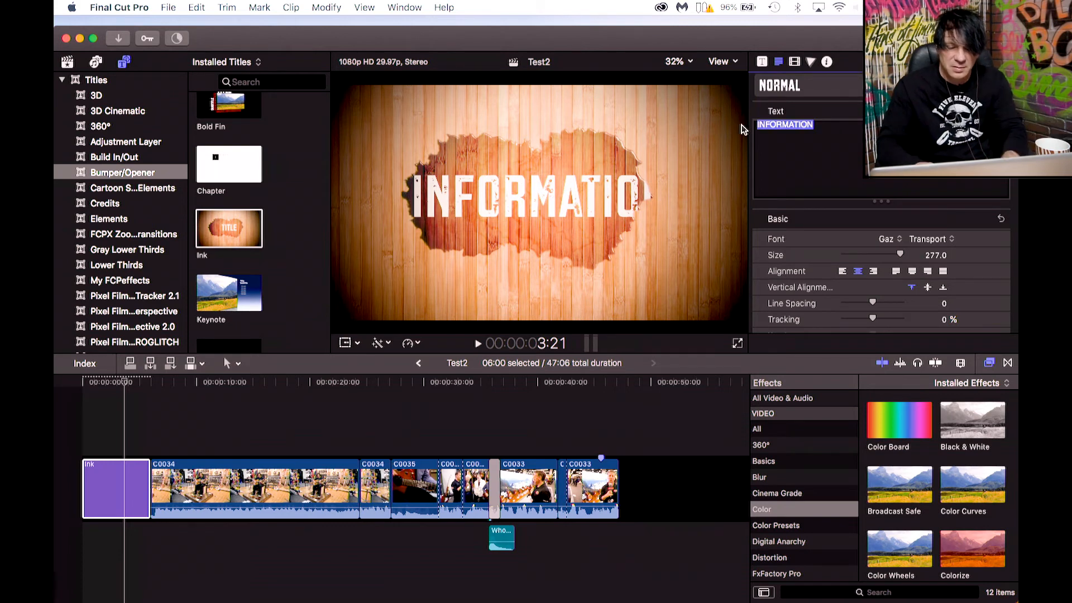
pyautogui.write('MY YOU')
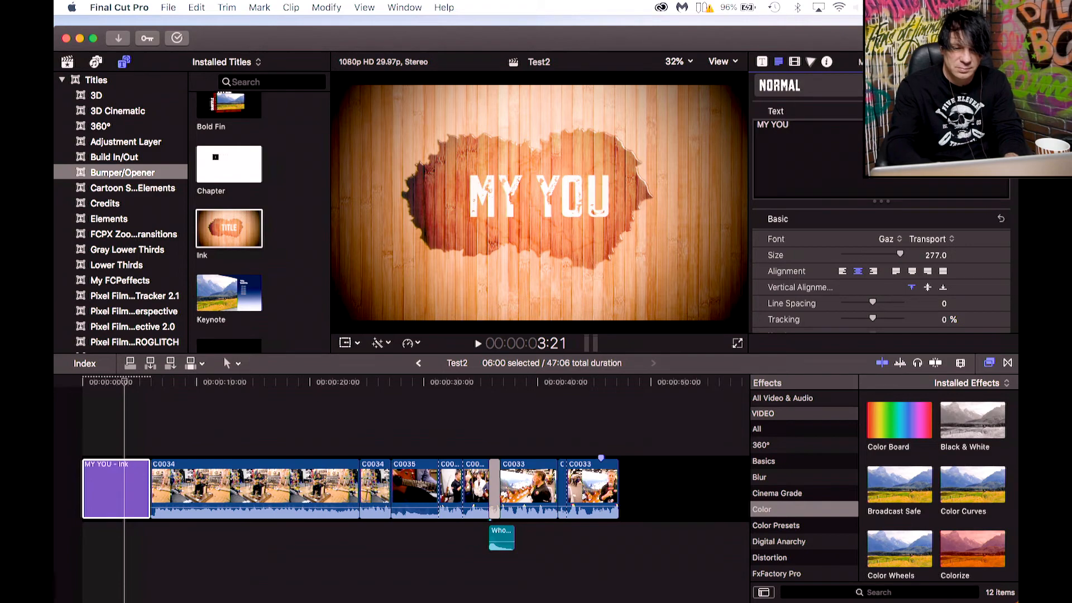
pyautogui.write('TUBE')
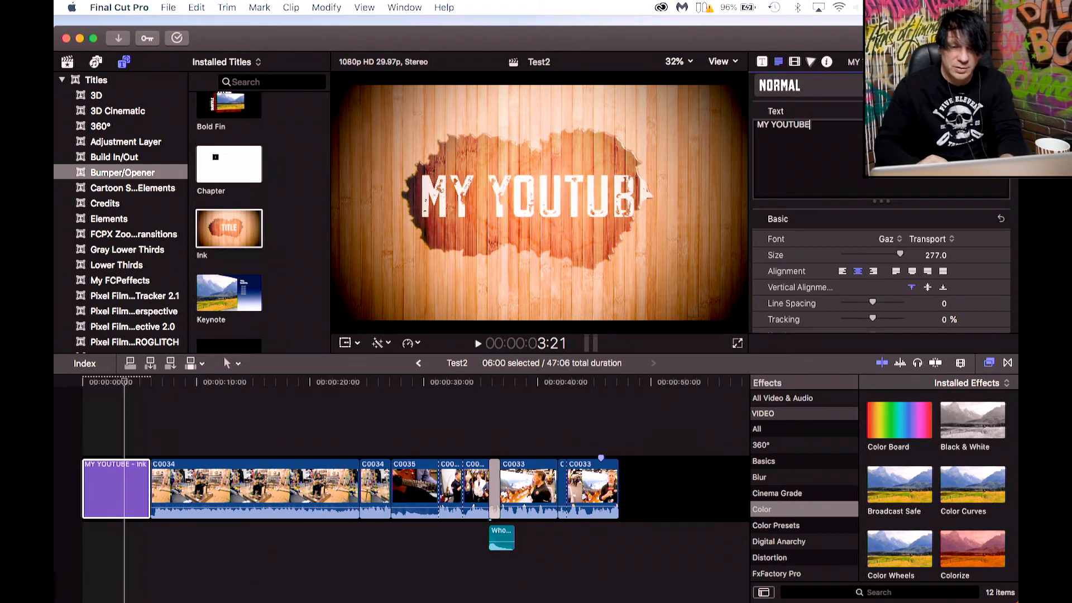
# Play back the MY YOUTUBE title from the start.
pyautogui.moveTo(126, 383); pyautogui.dragTo(86, 385)
pyautogui.press('space')
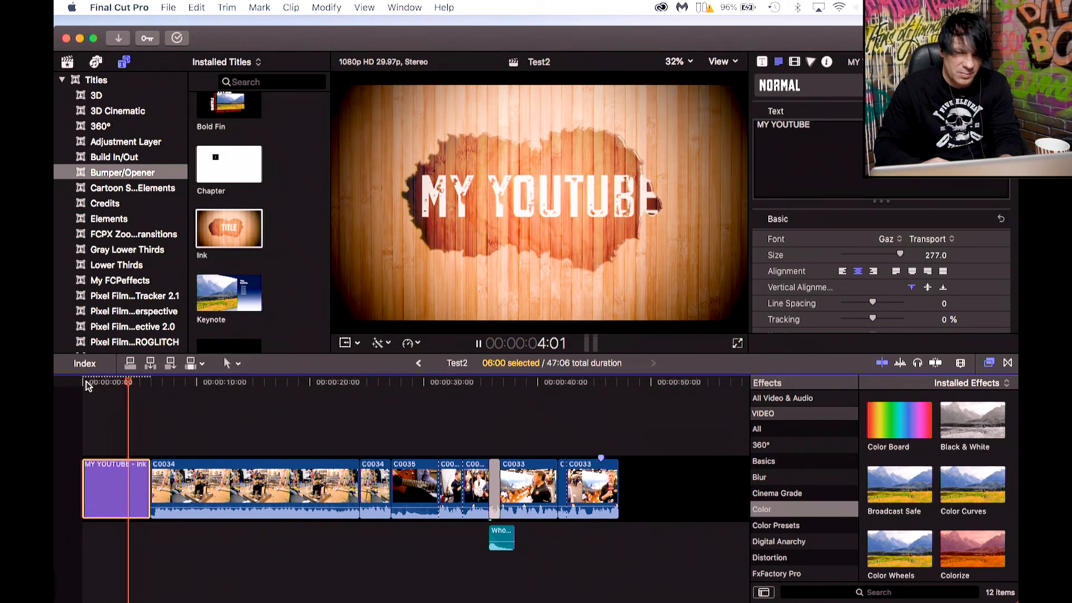
pyautogui.press('space')
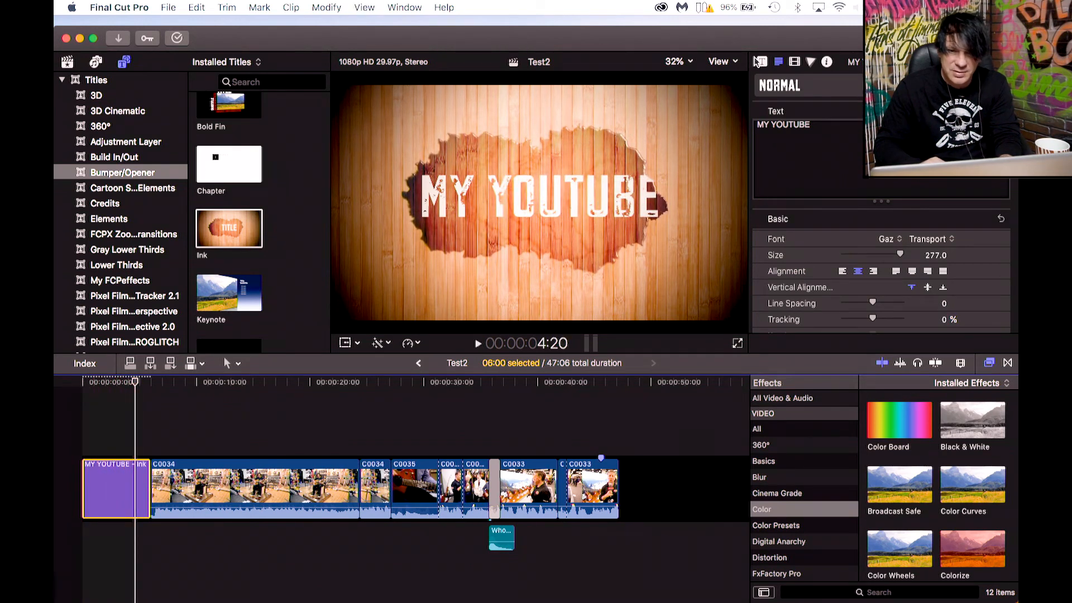
# Set the Ink title's ink color to a dark orange-brown and its light color to pale yellow.
pyautogui.click(764, 63)
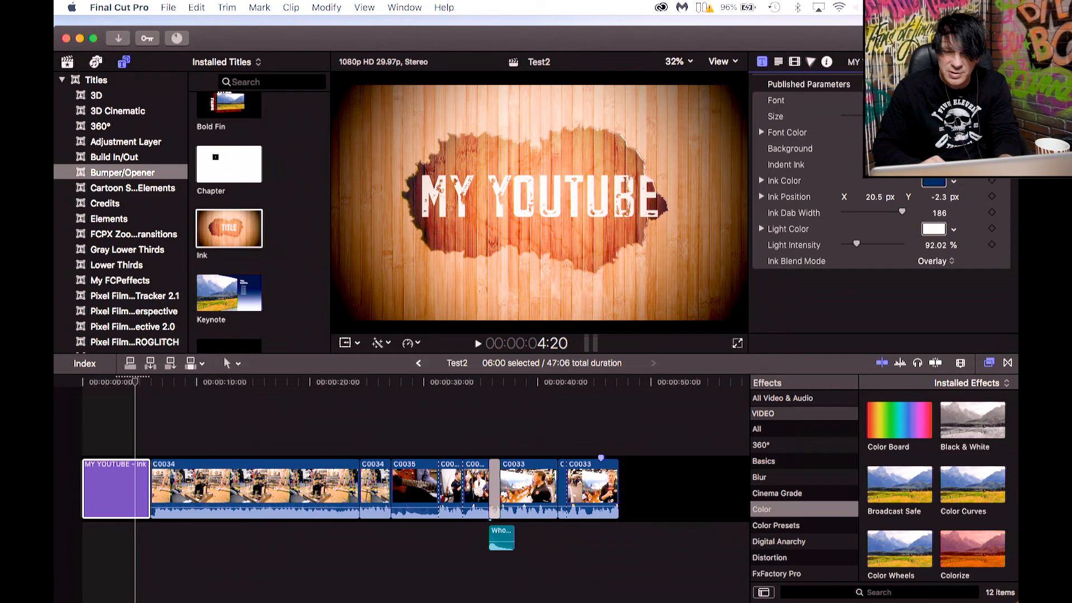
pyautogui.click(934, 182)
pyautogui.click(886, 334)
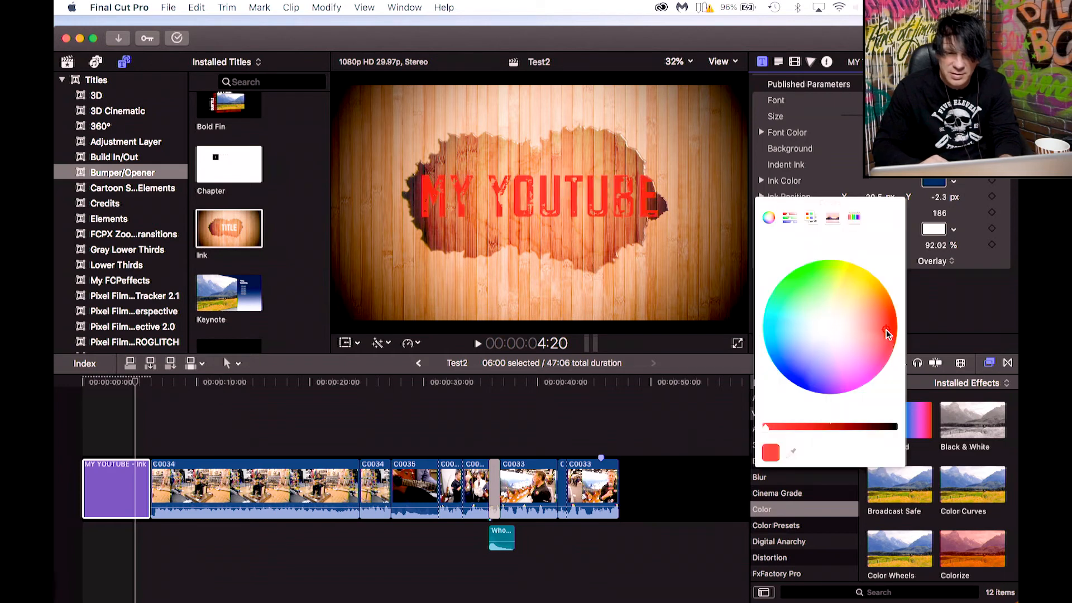
pyautogui.click(931, 183)
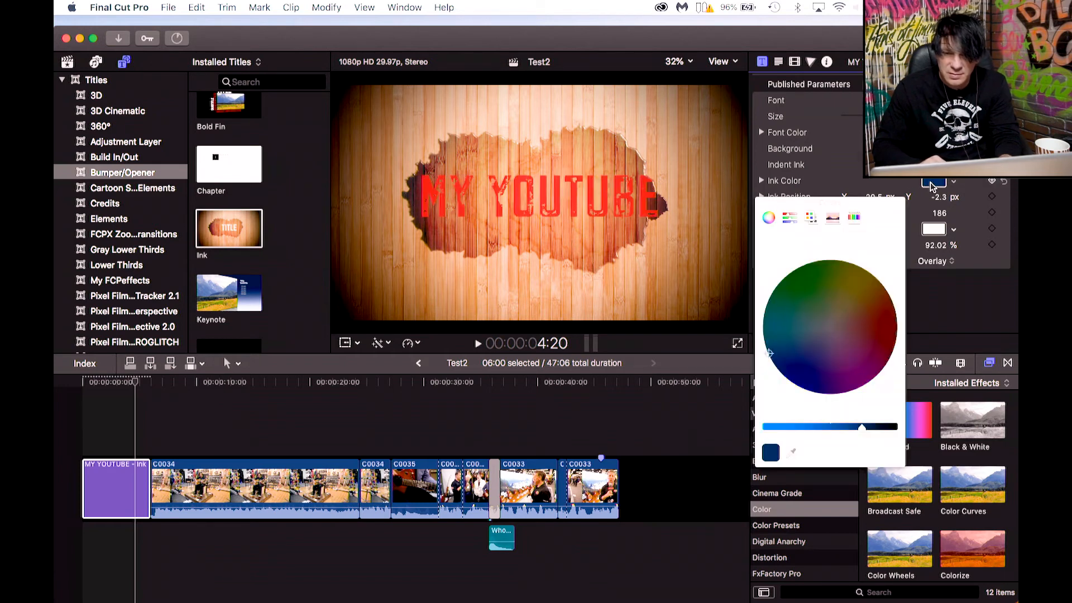
pyautogui.moveTo(855, 311)
pyautogui.mouseDown()
pyautogui.moveTo(836, 241)
pyautogui.moveTo(893, 335)
pyautogui.moveTo(894, 364)
pyautogui.moveTo(888, 285)
pyautogui.mouseUp()
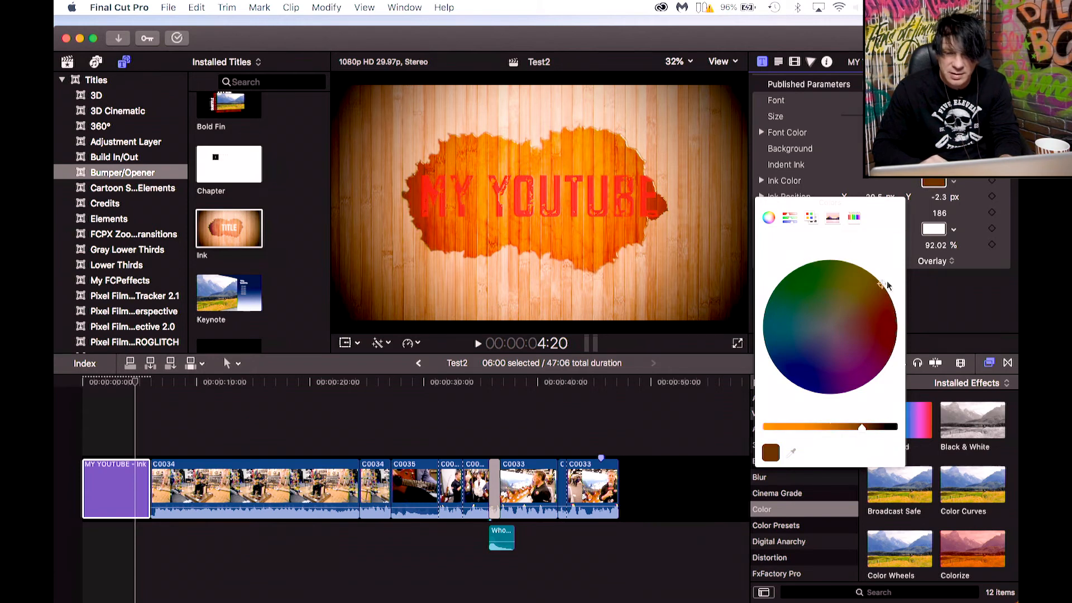
pyautogui.click(942, 233)
pyautogui.moveTo(851, 322)
pyautogui.mouseDown()
pyautogui.moveTo(849, 292)
pyautogui.moveTo(790, 292)
pyautogui.moveTo(809, 277)
pyautogui.moveTo(836, 309)
pyautogui.mouseUp()
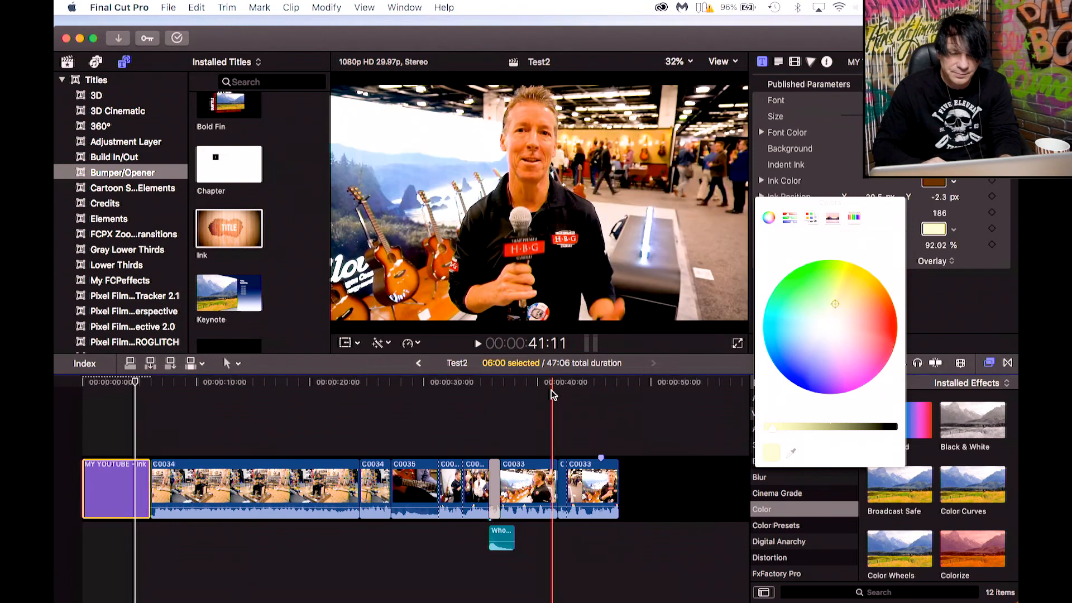
# Play back the recolored title from the start and close the color picker.
pyautogui.click(552, 394)
pyautogui.moveTo(132, 385); pyautogui.dragTo(102, 386)
pyautogui.click(90, 386)
pyautogui.press('space')
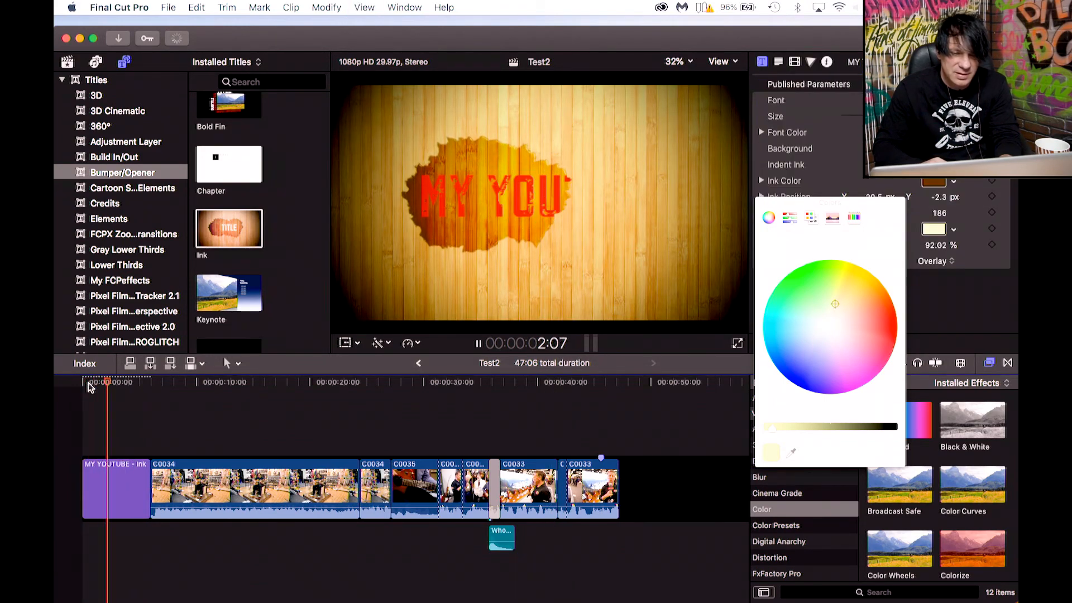
pyautogui.press('space')
pyautogui.click(763, 202)
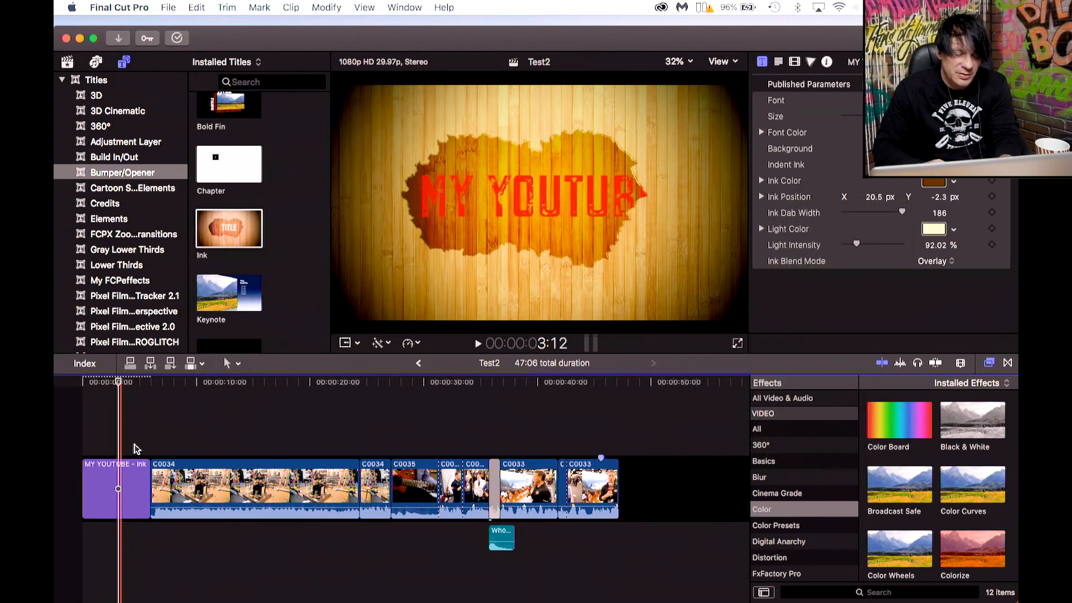
# Switch to Finder.
pyautogui.moveTo(210, 601)
pyautogui.click(275, 593)
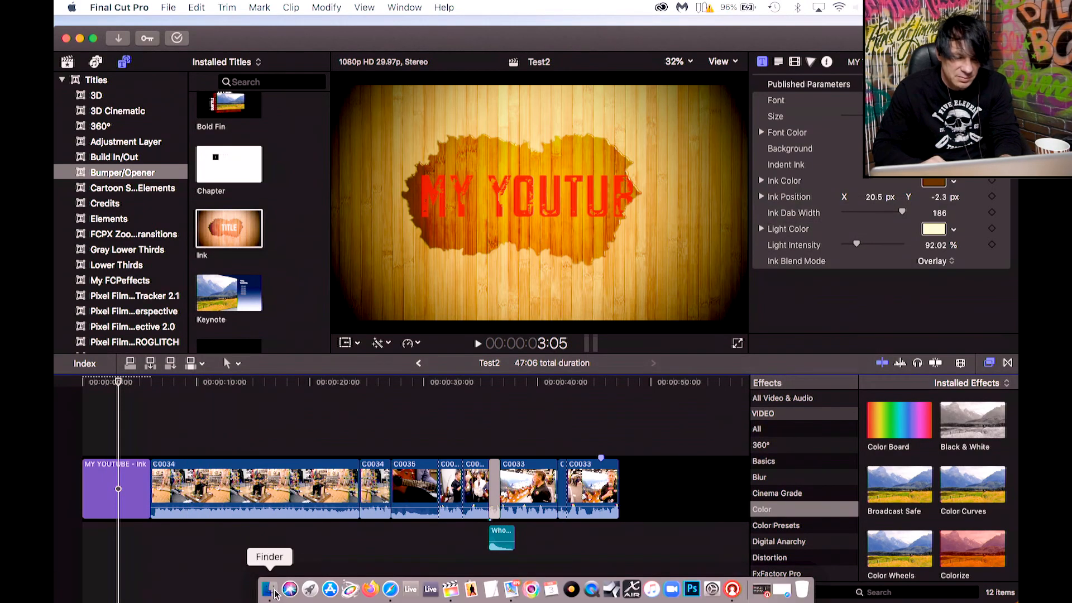
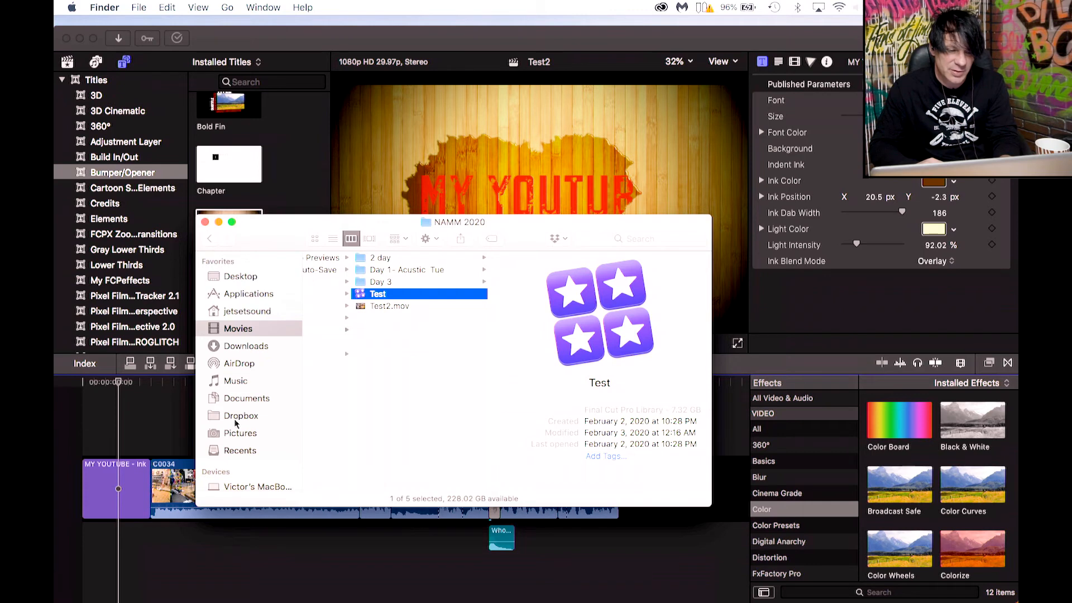
# Bring the Disco_1.5hr.mp3 song from the Music folder into the timeline beneath the opening title.
pyautogui.click(234, 381)
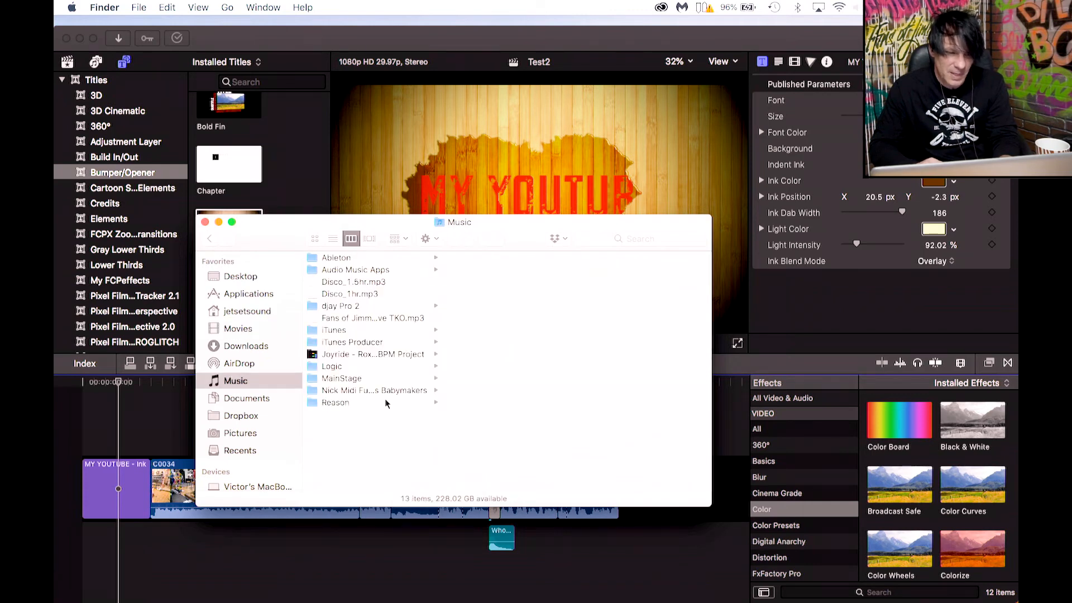
pyautogui.click(316, 284)
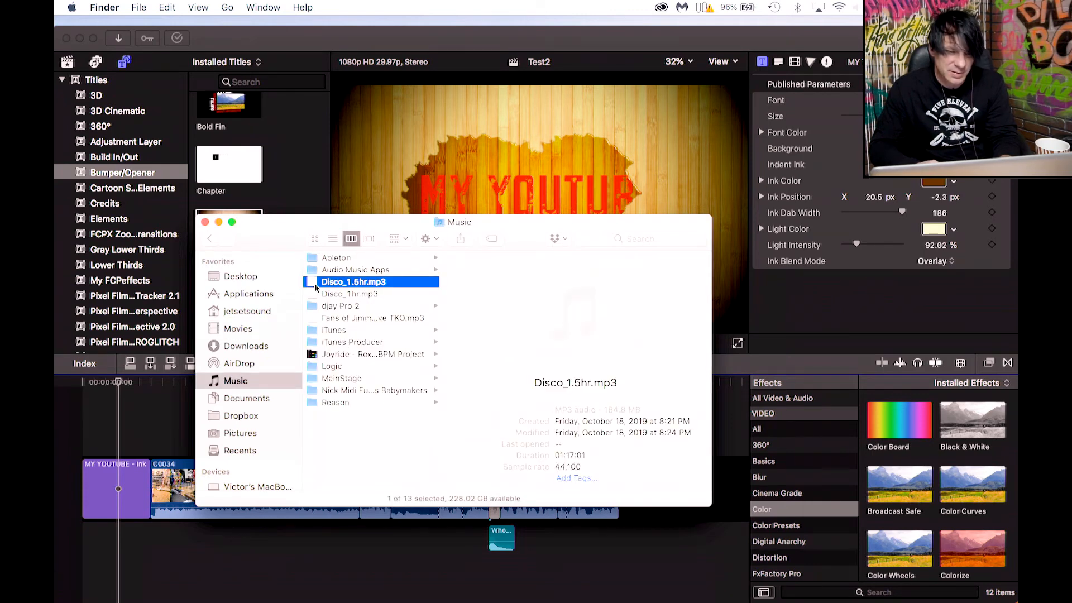
pyautogui.click(575, 314)
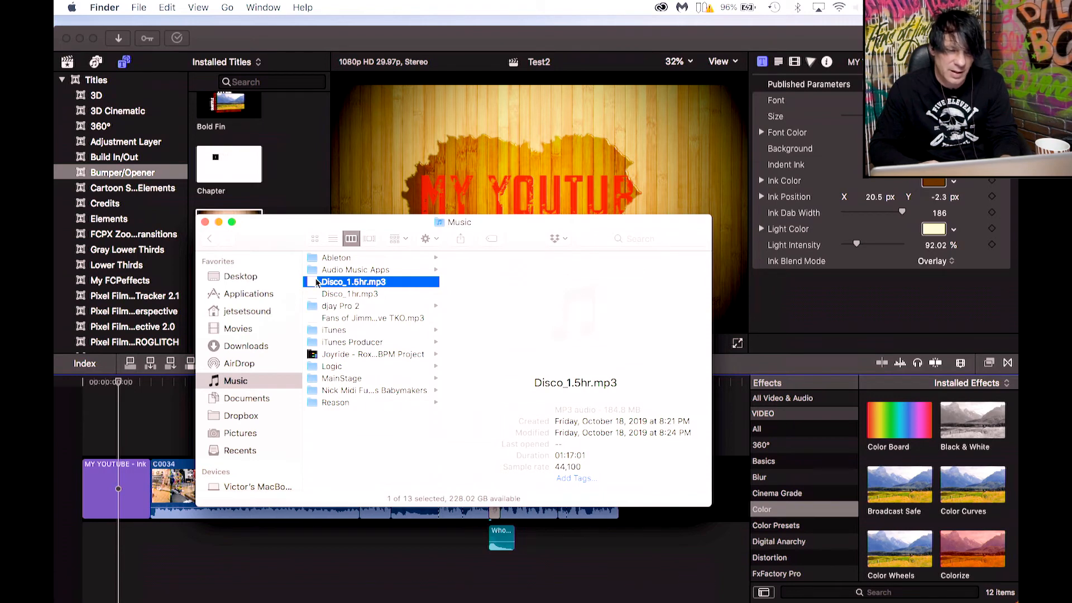
pyautogui.moveTo(314, 285); pyautogui.dragTo(95, 542)
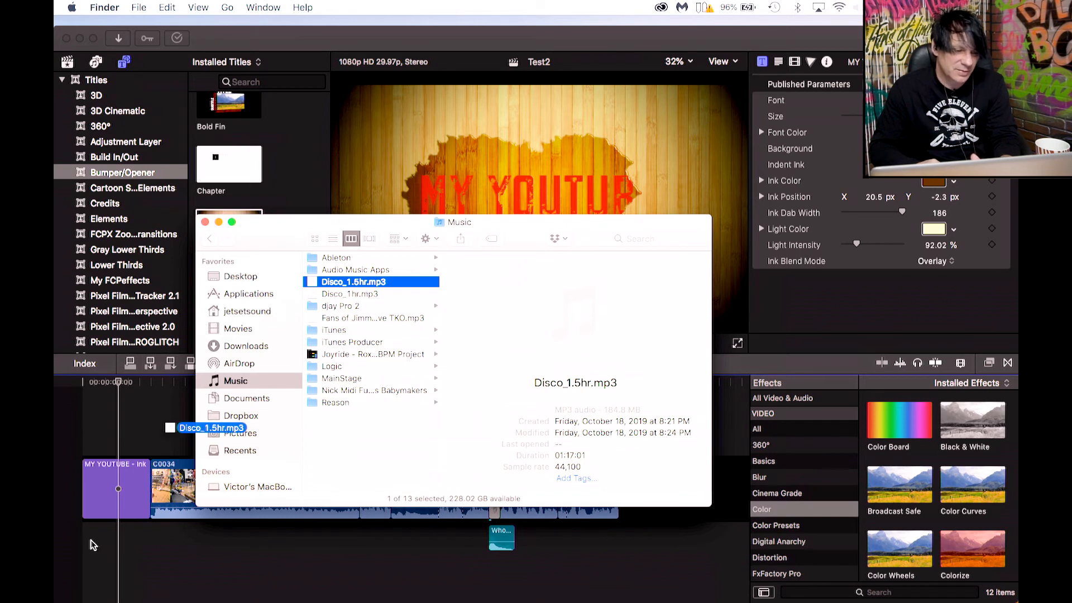
pyautogui.moveTo(90, 546); pyautogui.dragTo(85, 545)
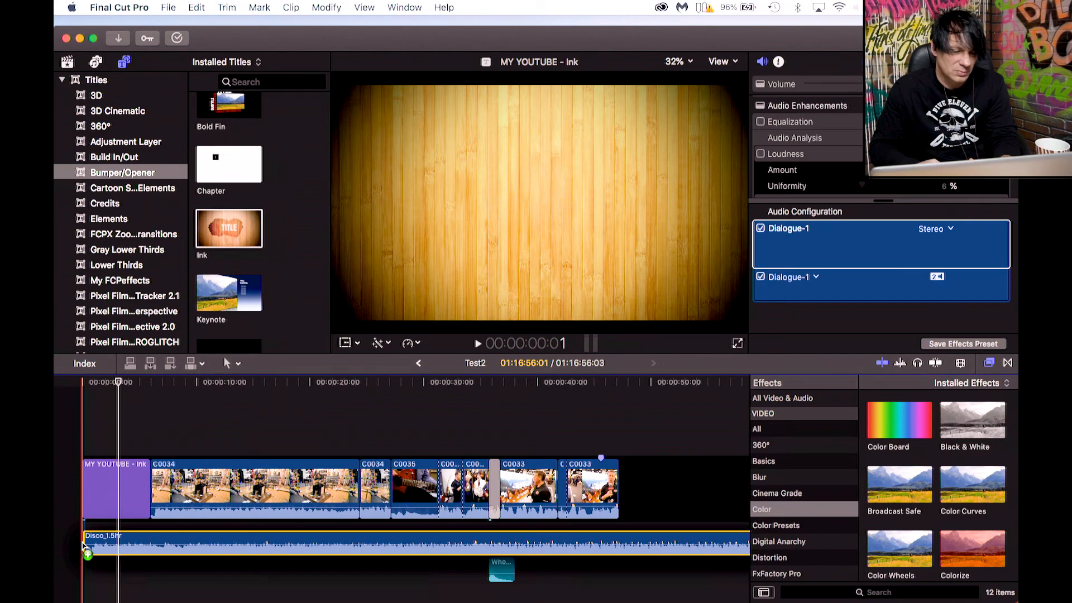
pyautogui.moveTo(83, 545); pyautogui.dragTo(82, 545)
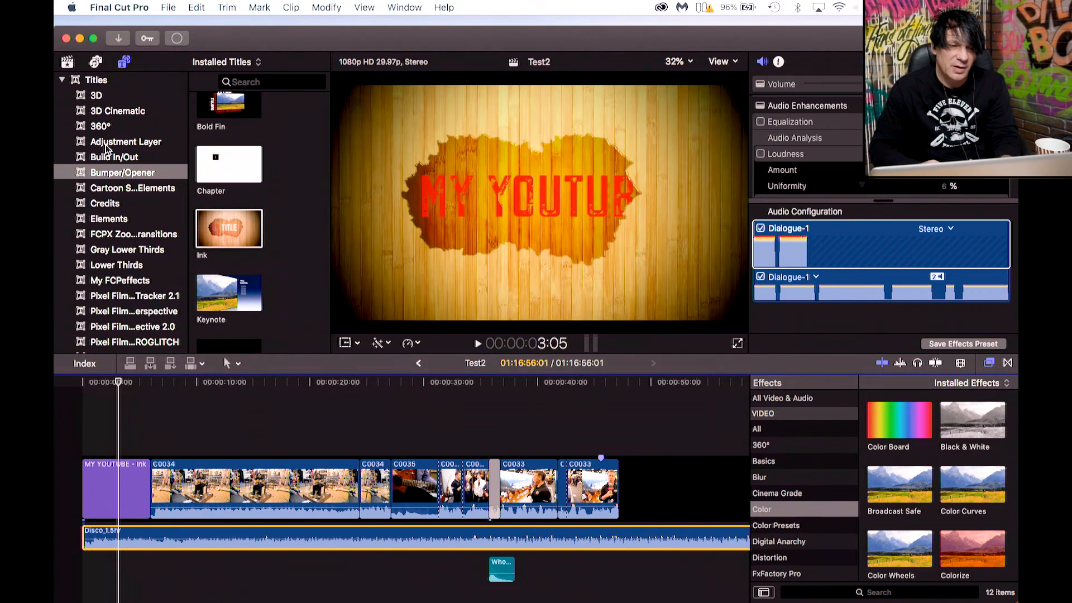
pyautogui.click(100, 64)
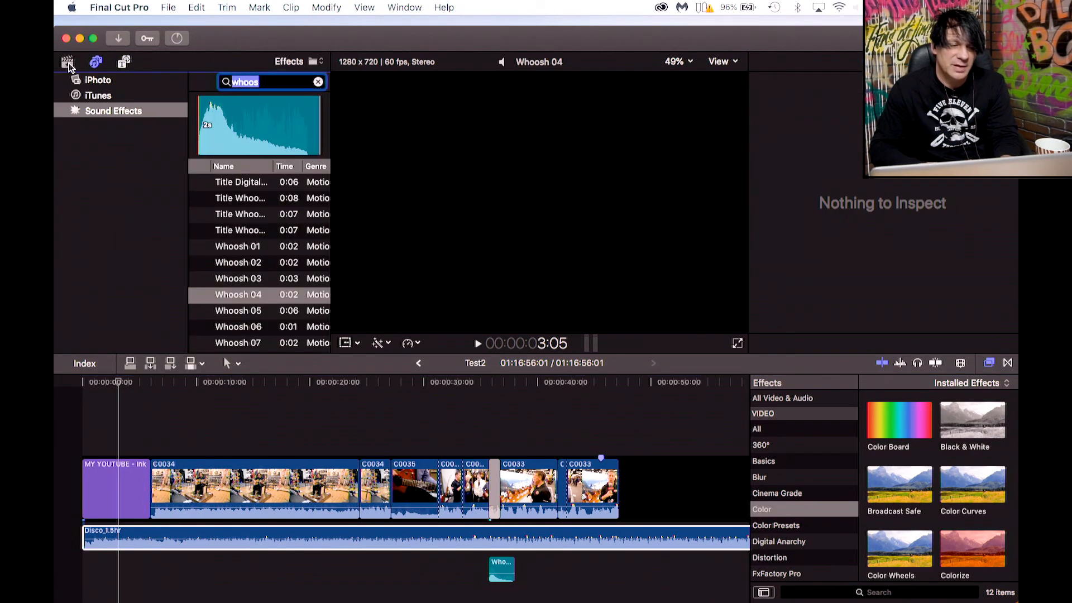
pyautogui.click(76, 65)
pyautogui.scroll(-10, 237, 273)
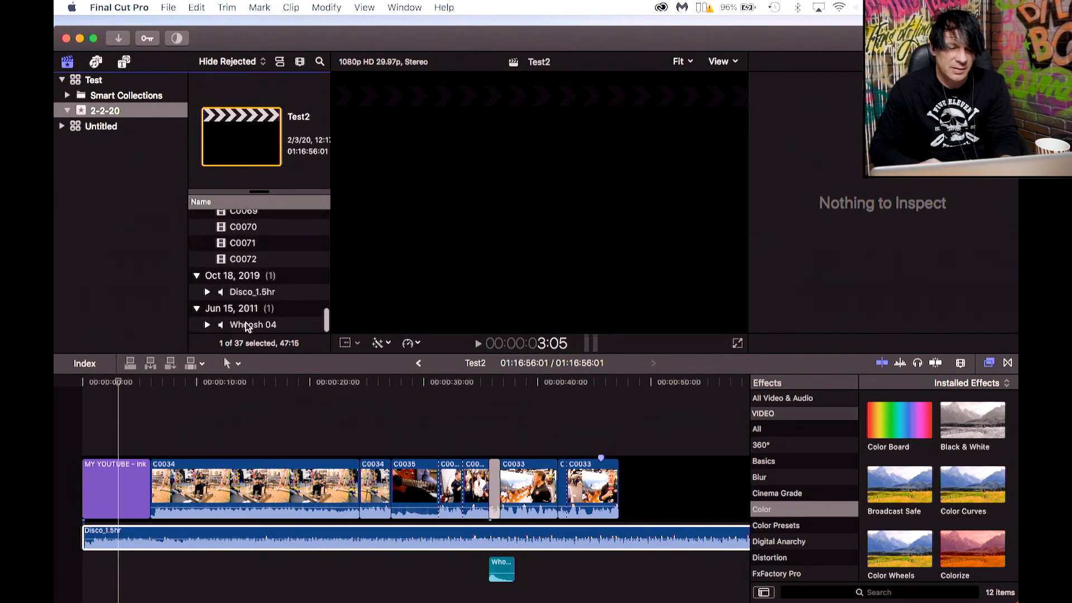
pyautogui.click(246, 293)
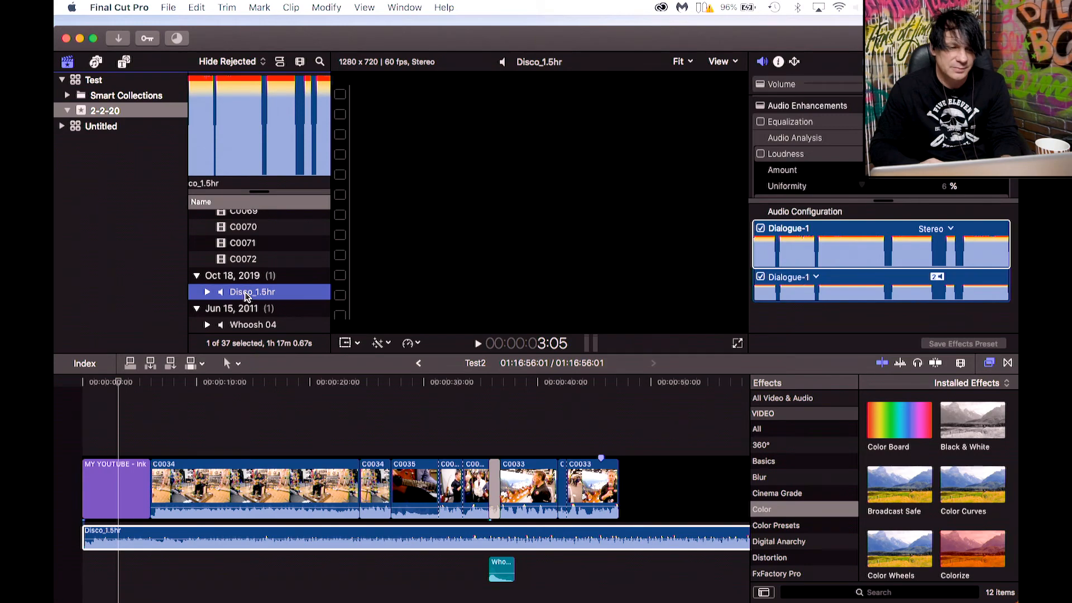
# Cut the Disco_1.5hr clip where the opening title ends and delete the remaining part of the song.
pyautogui.click(154, 536)
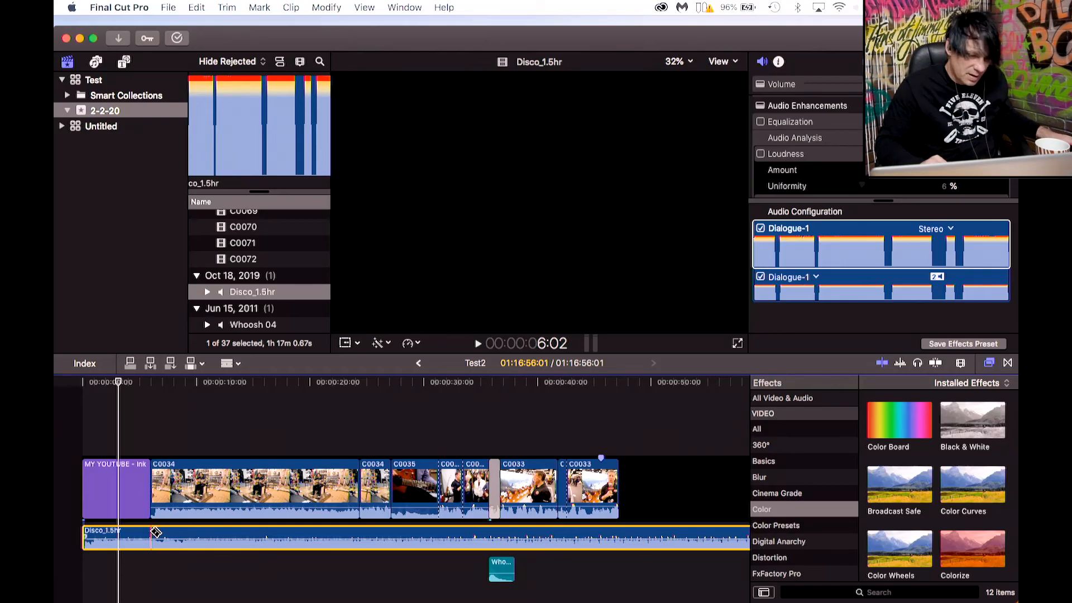
pyautogui.click(155, 532)
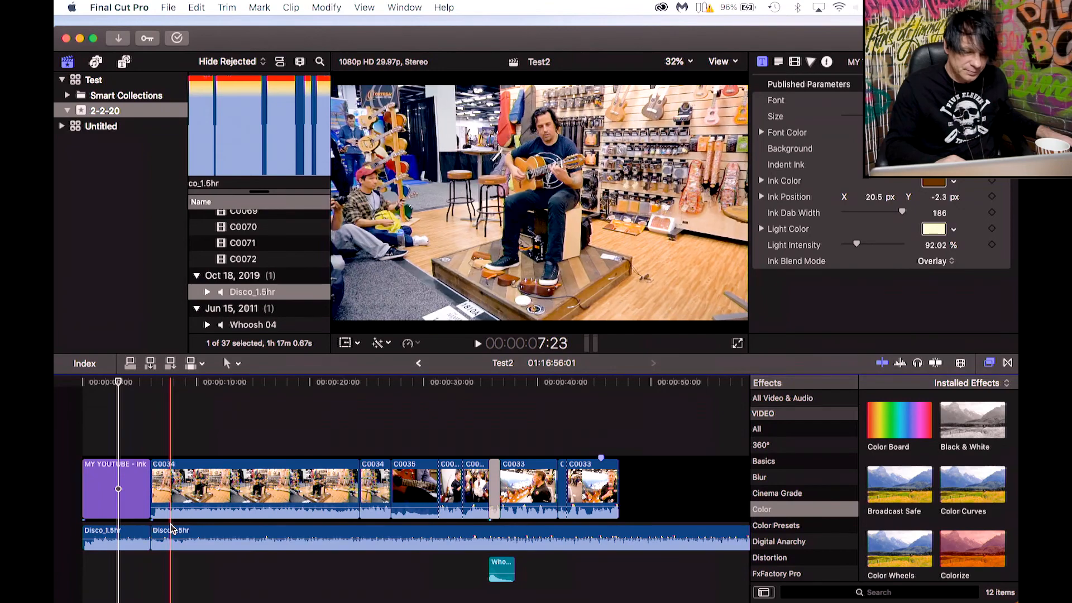
pyautogui.click(172, 531)
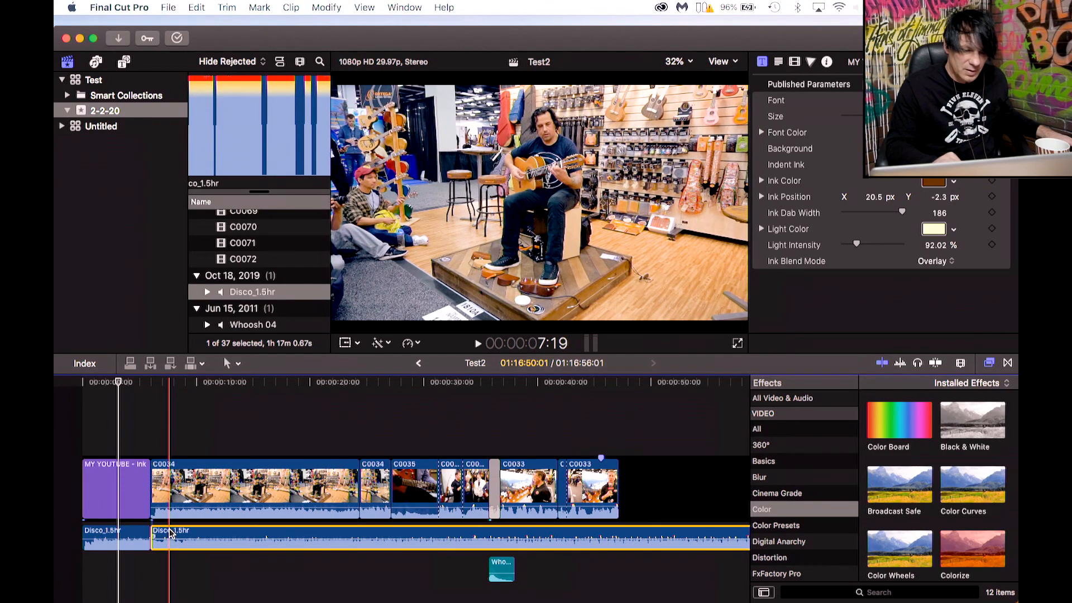
pyautogui.press('Delete')
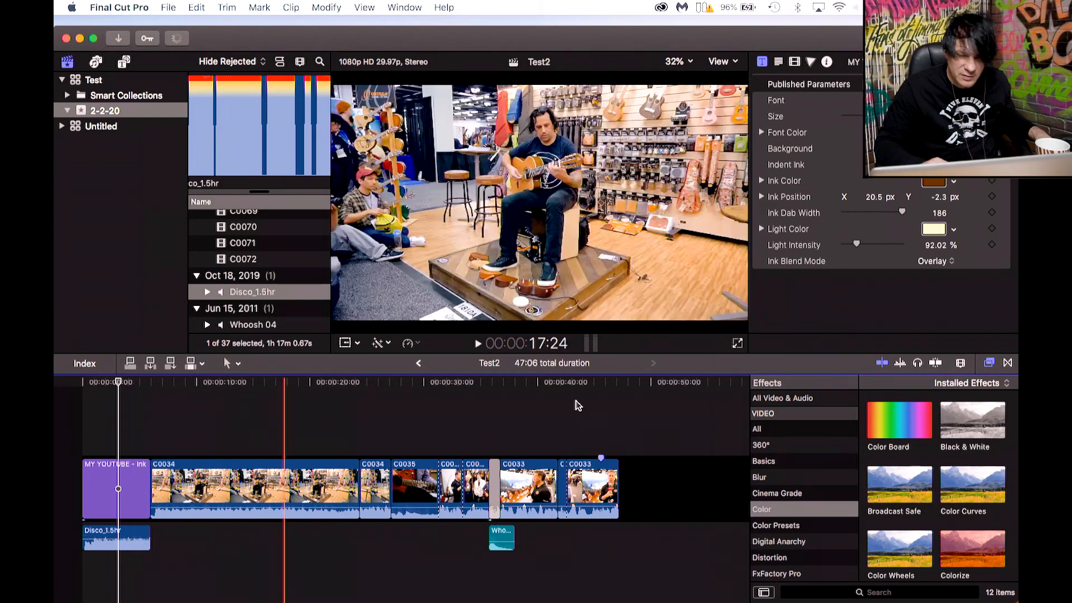
# Zoom into the timeline start and trim the song clip's end to just past the end of the title.
pyautogui.click(961, 364)
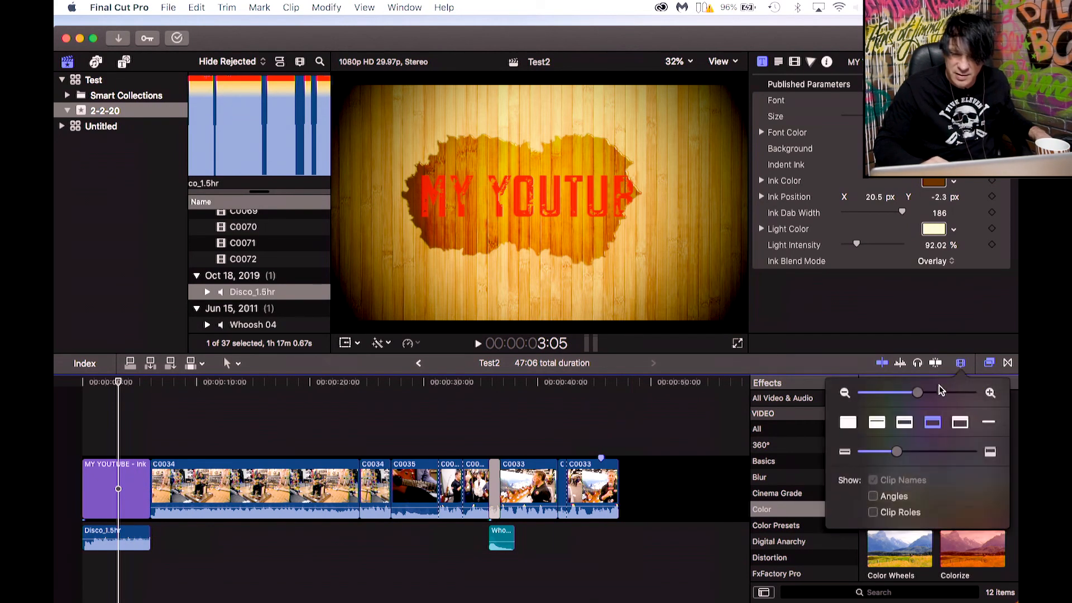
pyautogui.moveTo(919, 394); pyautogui.dragTo(943, 394)
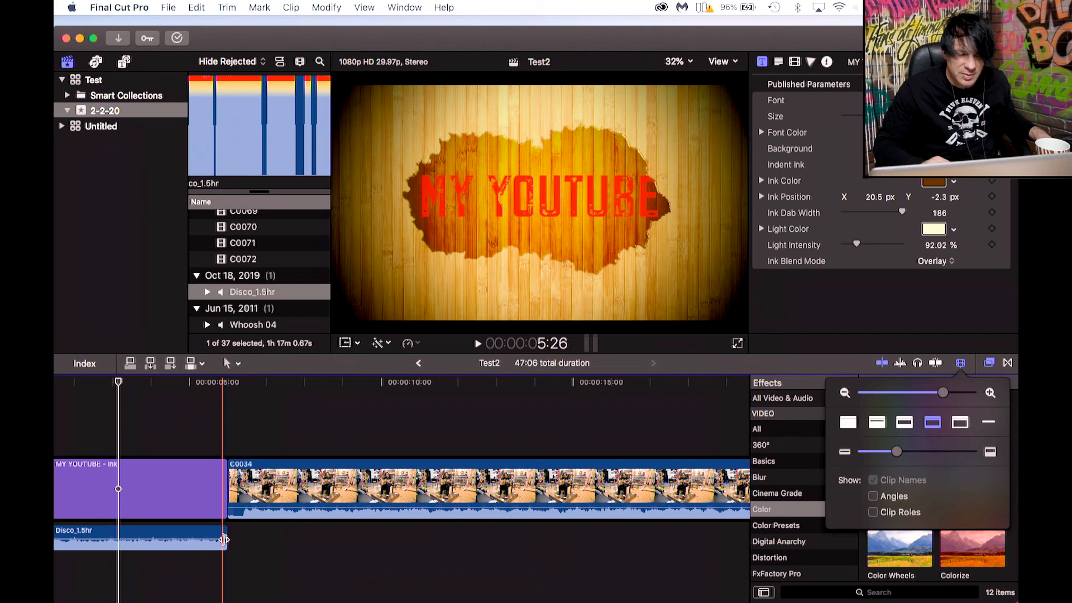
pyautogui.moveTo(224, 538); pyautogui.dragTo(177, 537)
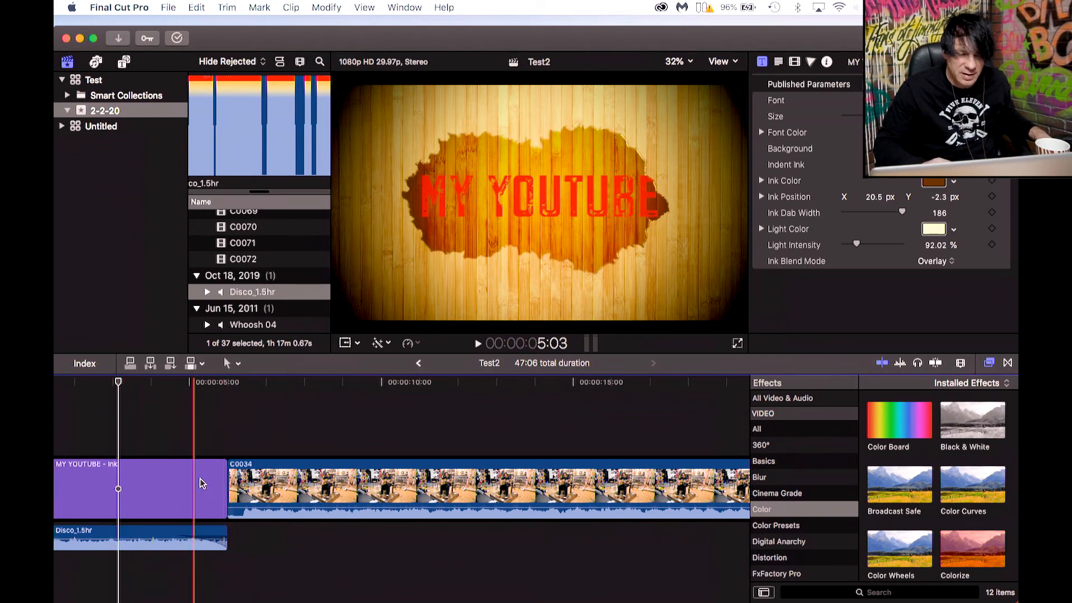
pyautogui.moveTo(225, 529); pyautogui.dragTo(241, 528)
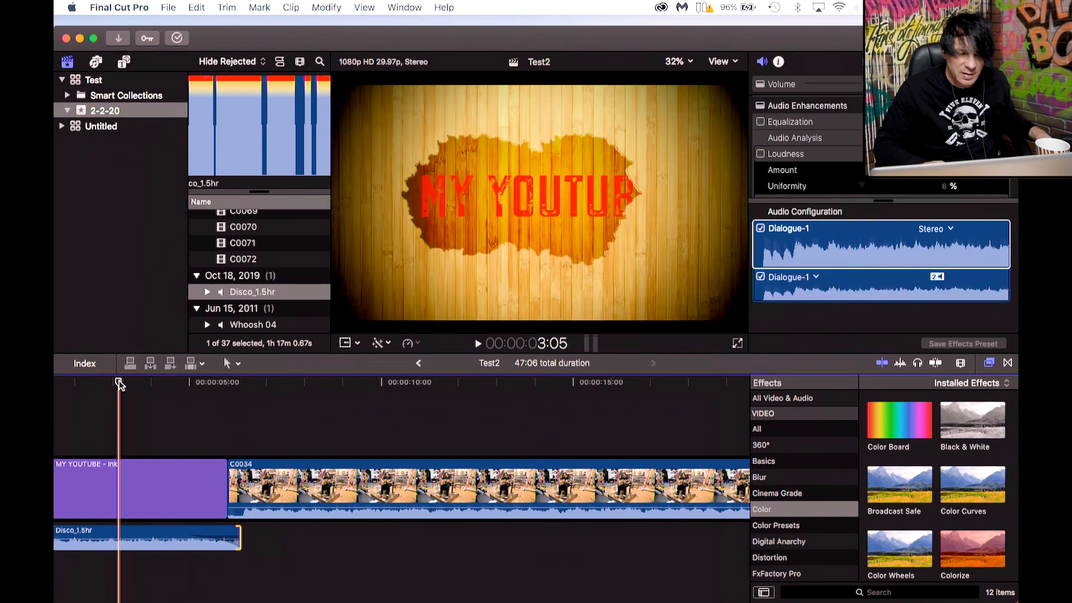
# Play back the opening with the music from the start of the timeline.
pyautogui.press('space')
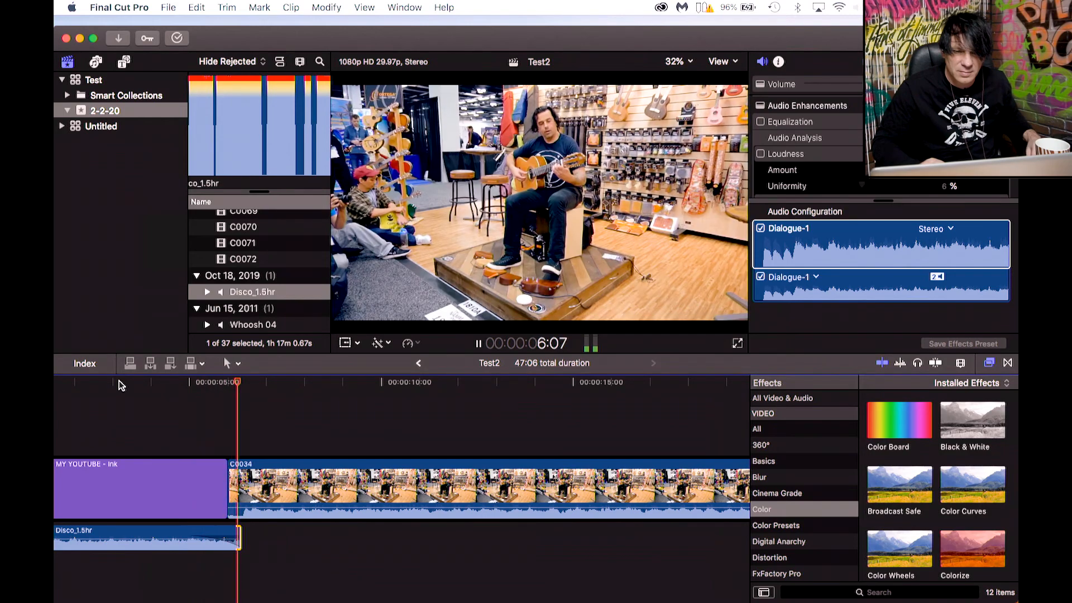
pyautogui.press('space')
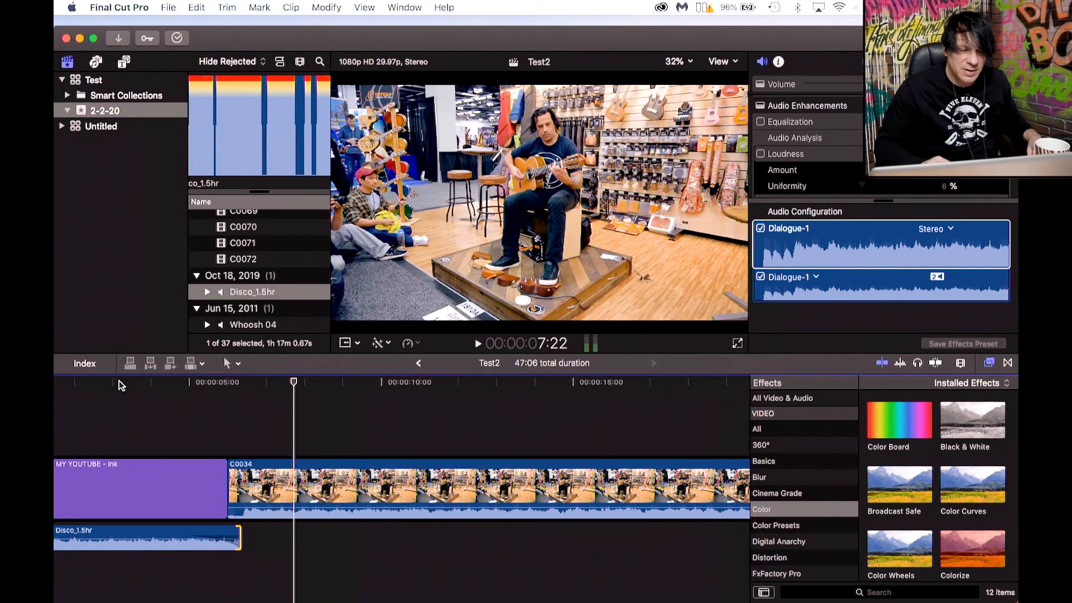
pyautogui.press('Home')
pyautogui.press('space')
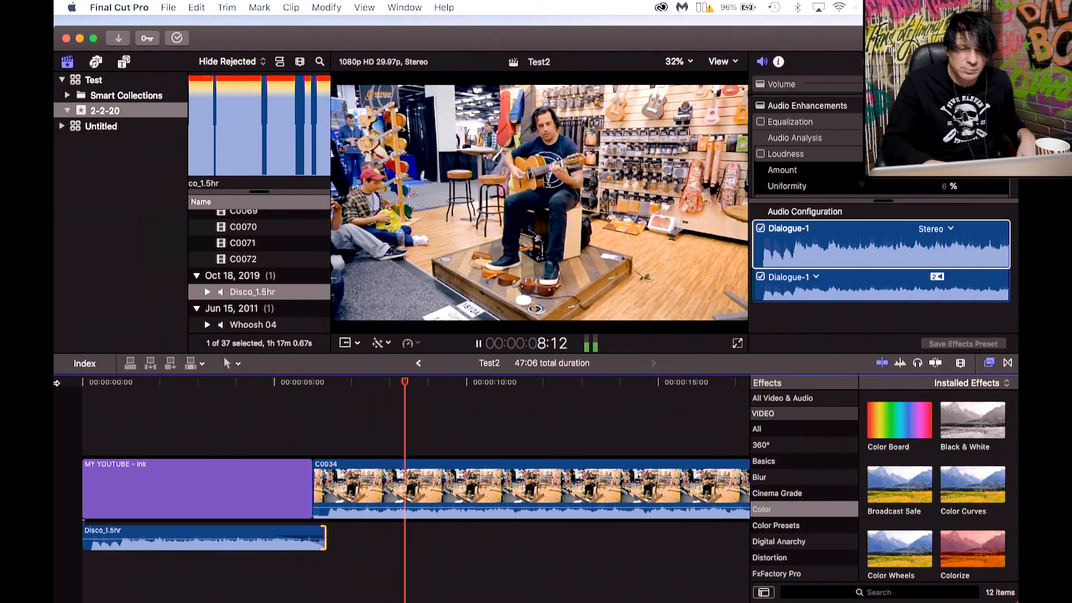
pyautogui.press('space')
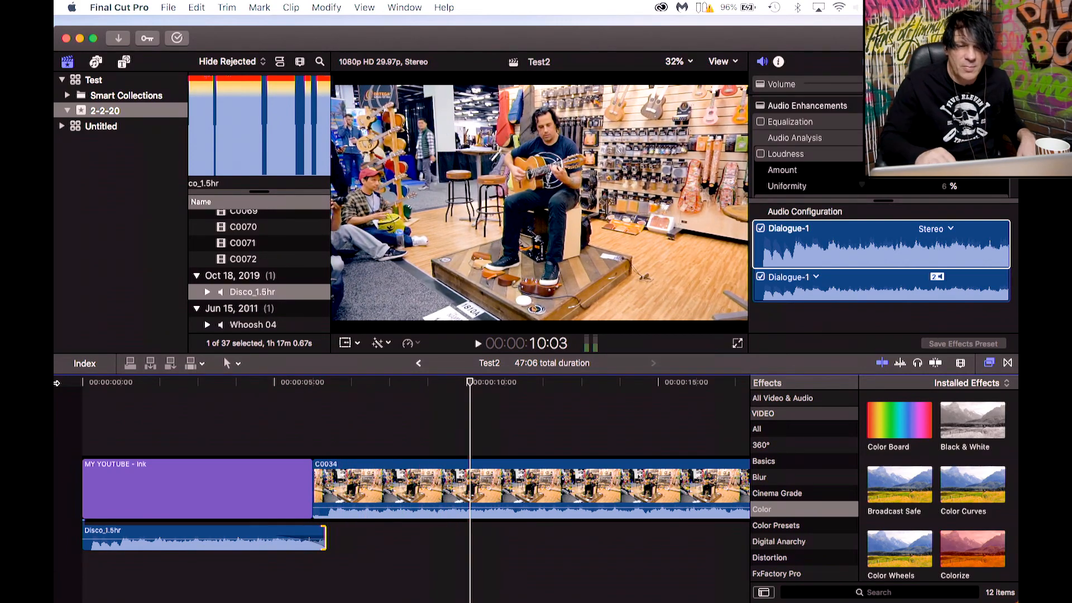
# Append the Boogie Lights title from the Build In/Out titles after the last clip of the timeline.
pyautogui.hscroll(5, 330, 432)
pyautogui.hscroll(10, 330, 432)
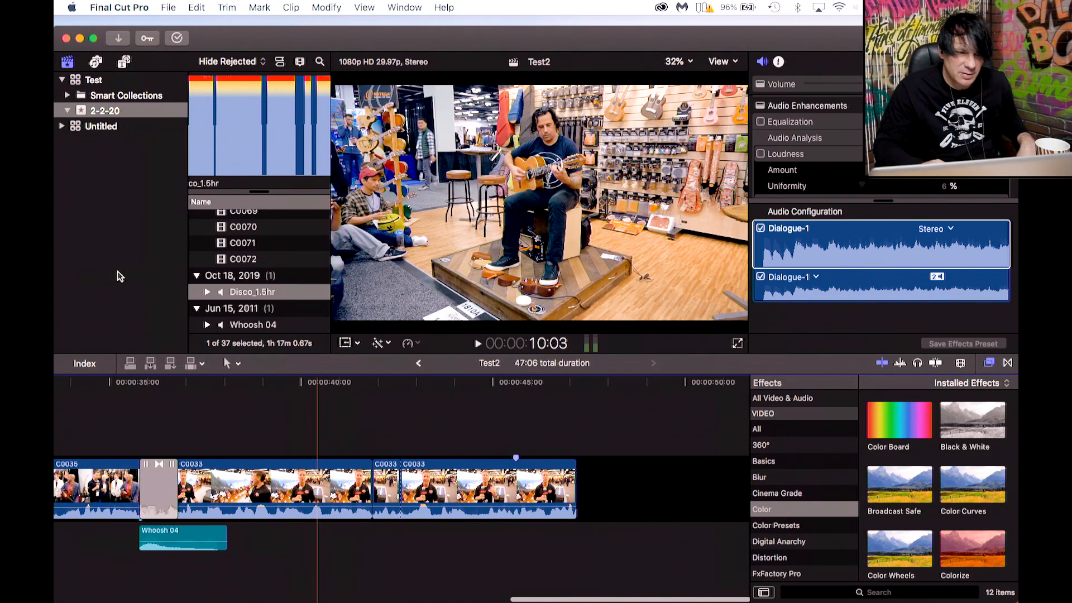
pyautogui.click(124, 63)
pyautogui.scroll(3, 248, 268)
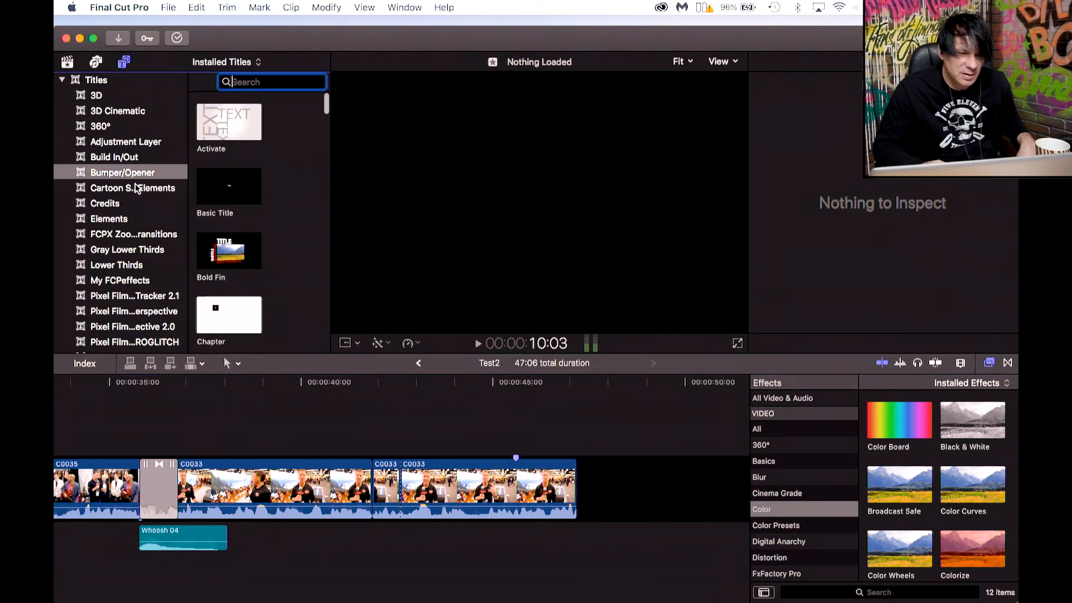
pyautogui.click(108, 160)
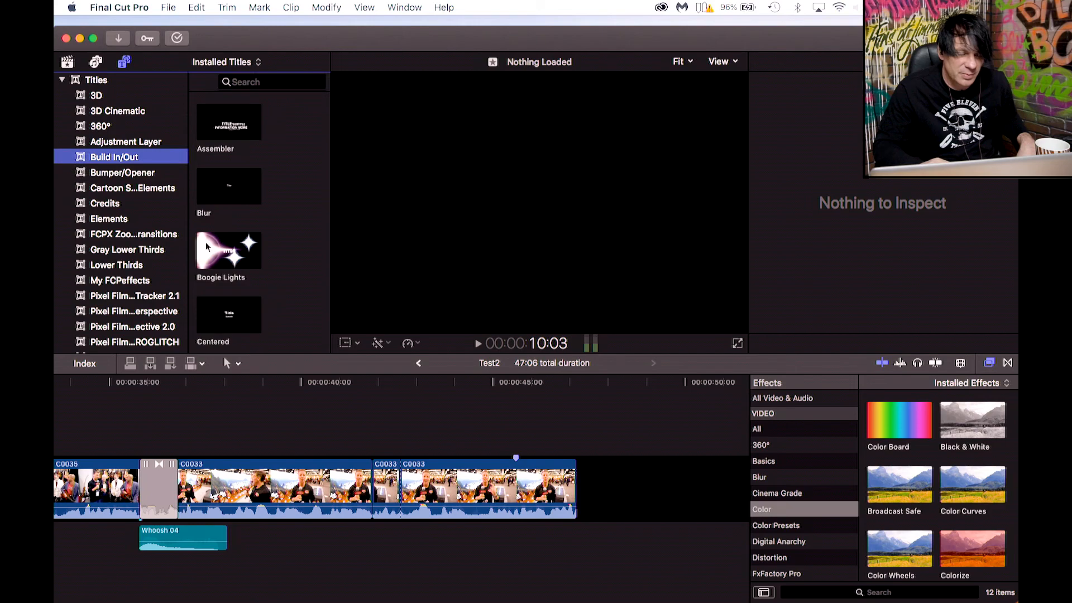
pyautogui.moveTo(222, 260); pyautogui.dragTo(586, 487)
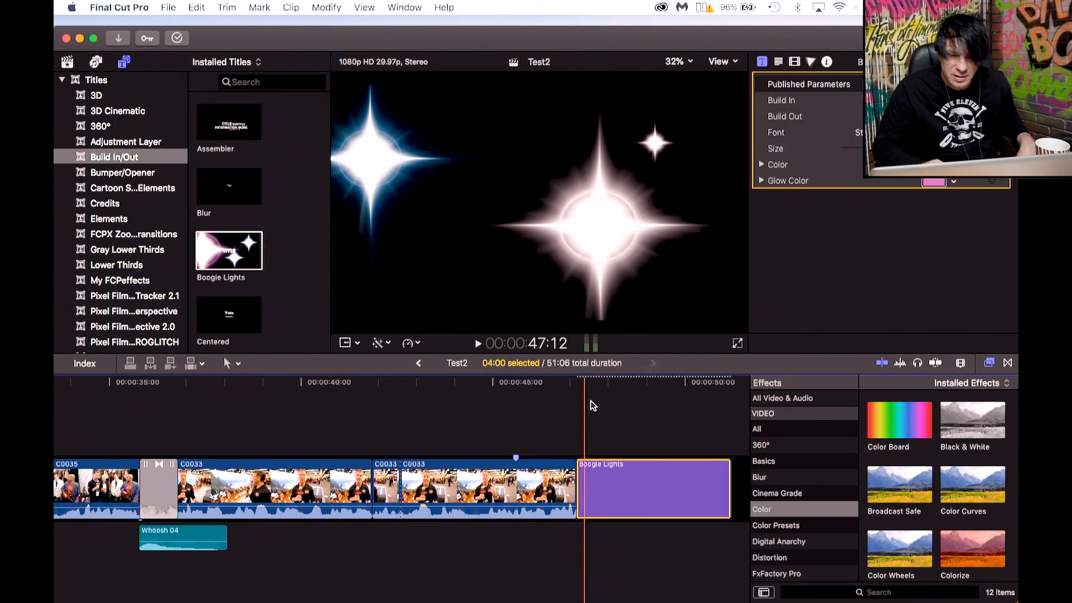
# Change the Boogie Lights title's text to EDN.
pyautogui.click(588, 395)
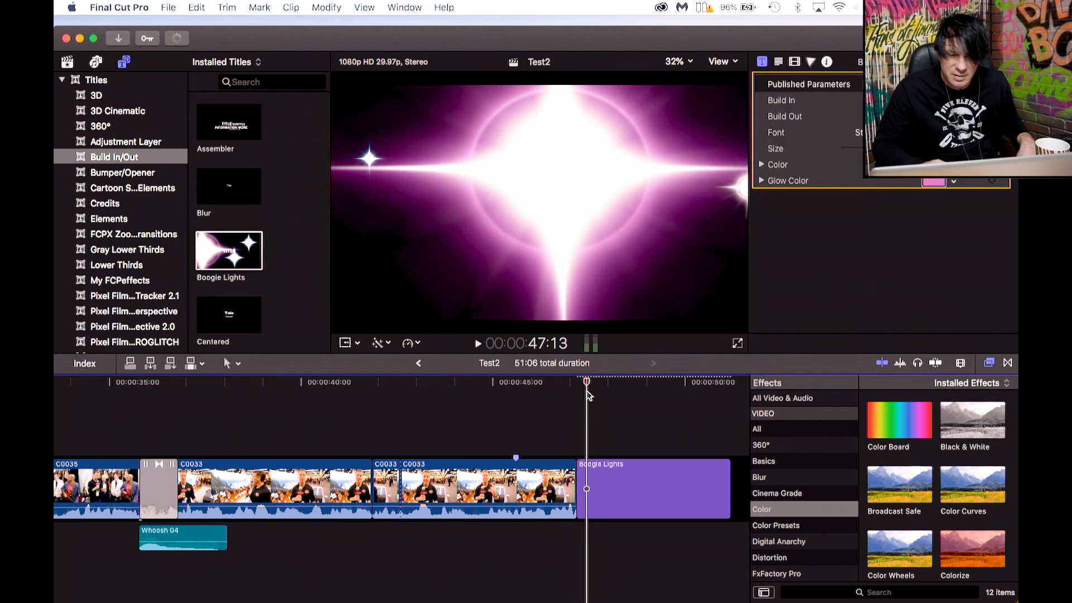
pyautogui.moveTo(587, 383); pyautogui.dragTo(617, 383)
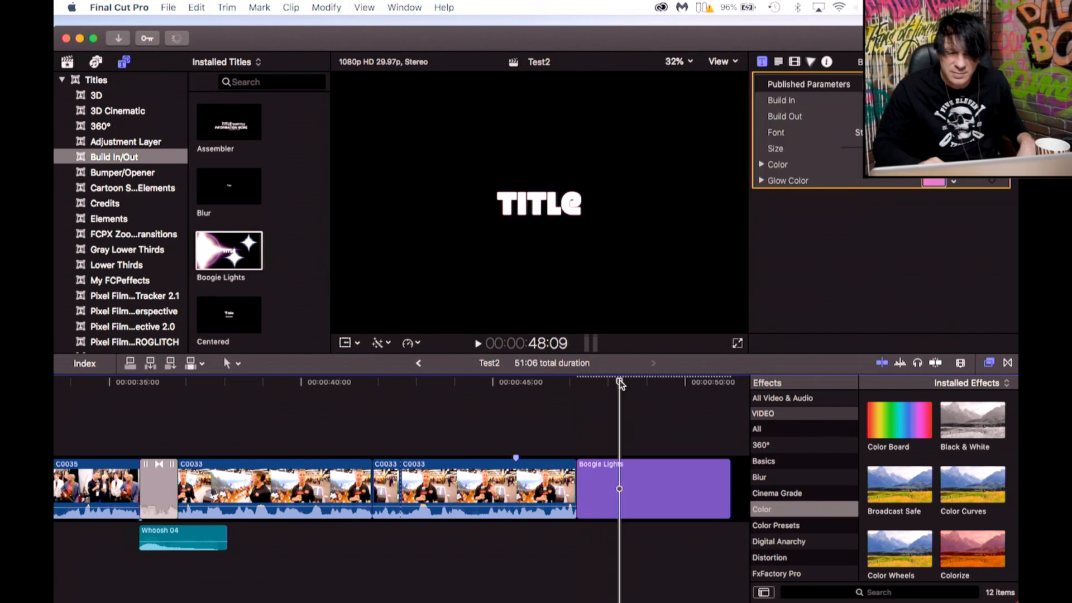
pyautogui.doubleClick(579, 221)
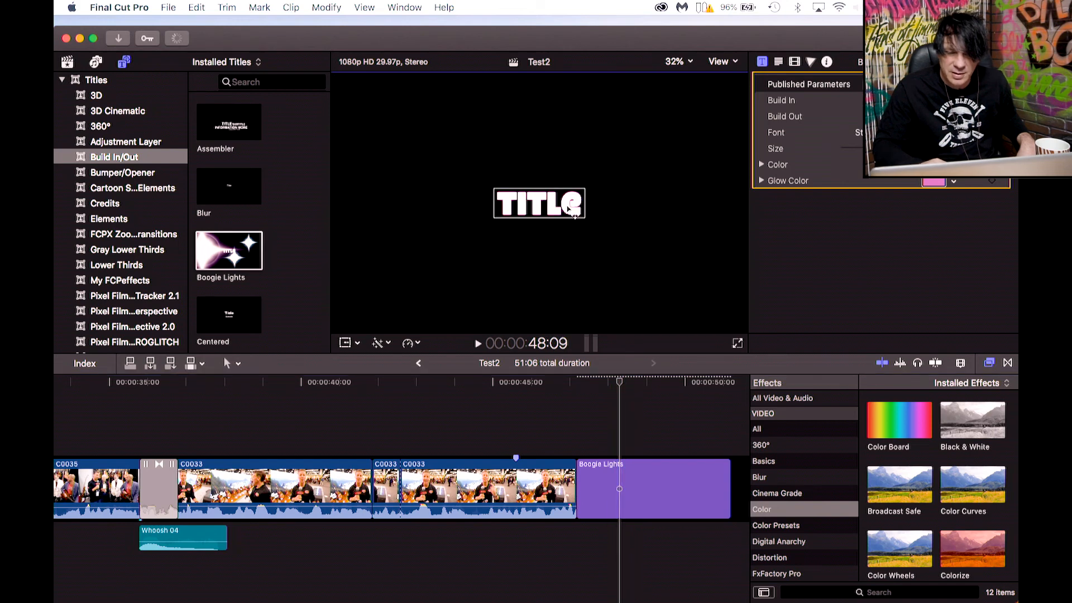
pyautogui.moveTo(789, 126); pyautogui.dragTo(732, 123)
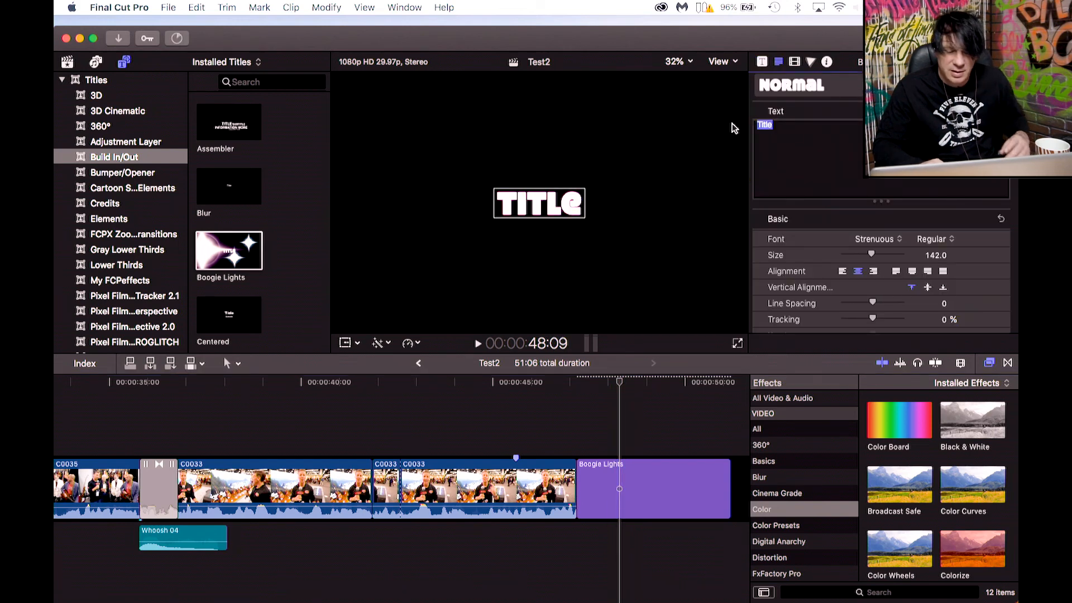
pyautogui.write('EDN')
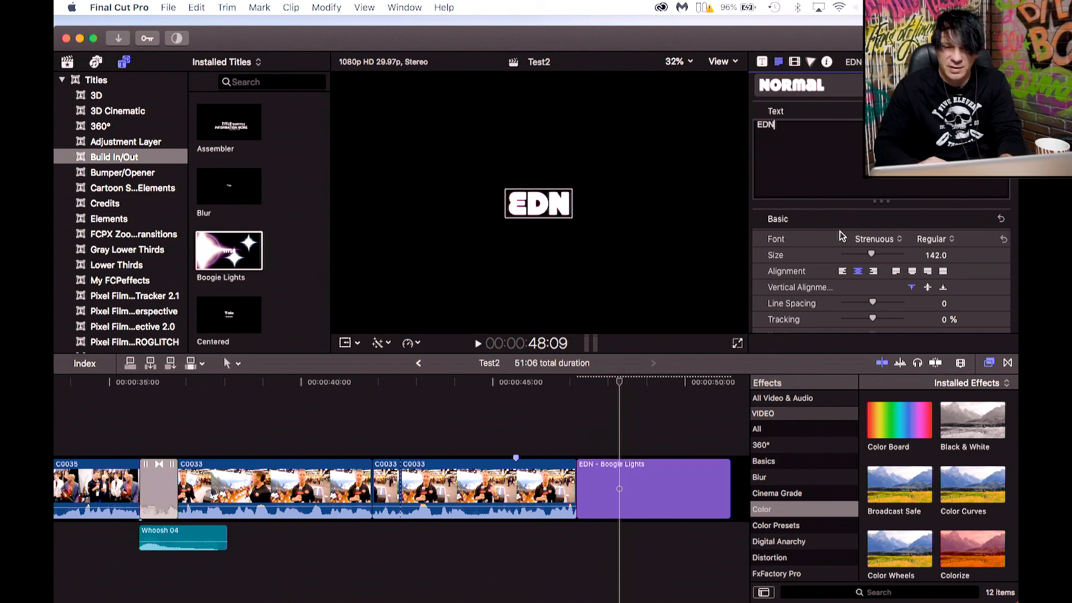
# Set the EDN title's font to Tahoma.
pyautogui.moveTo(779, 125); pyautogui.dragTo(755, 128)
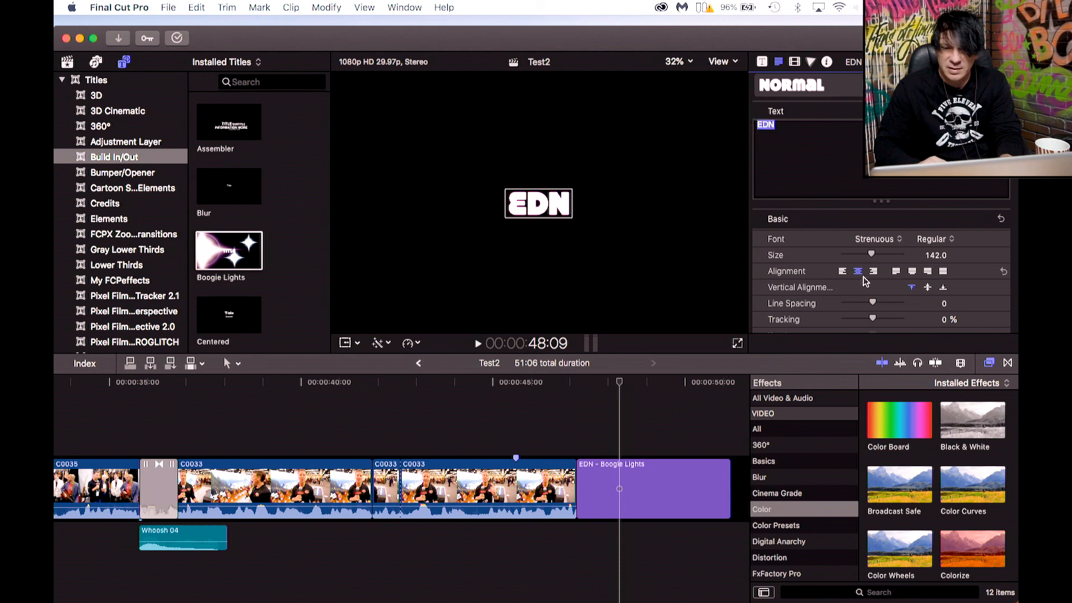
pyautogui.click(879, 240)
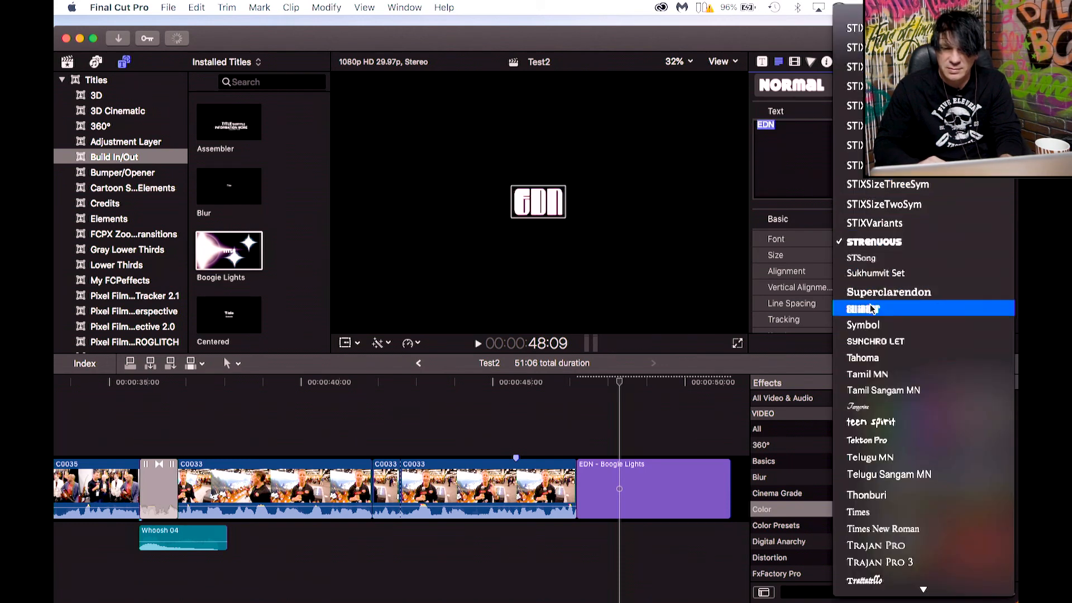
pyautogui.click(868, 358)
# Play back the end of the timeline through the EDN title.
pyautogui.moveTo(622, 382); pyautogui.dragTo(577, 385)
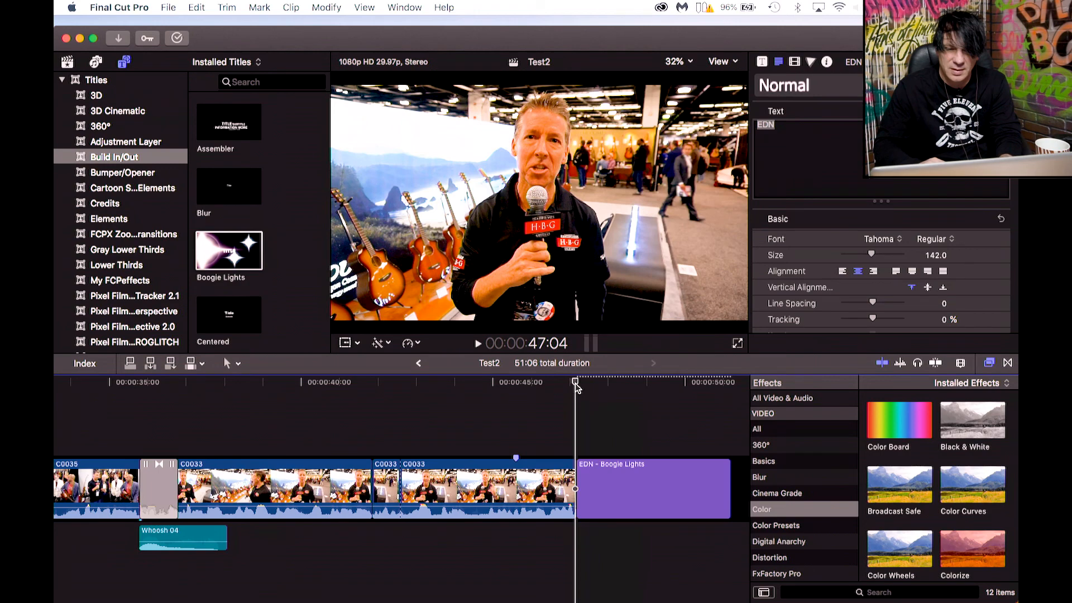
pyautogui.press('space')
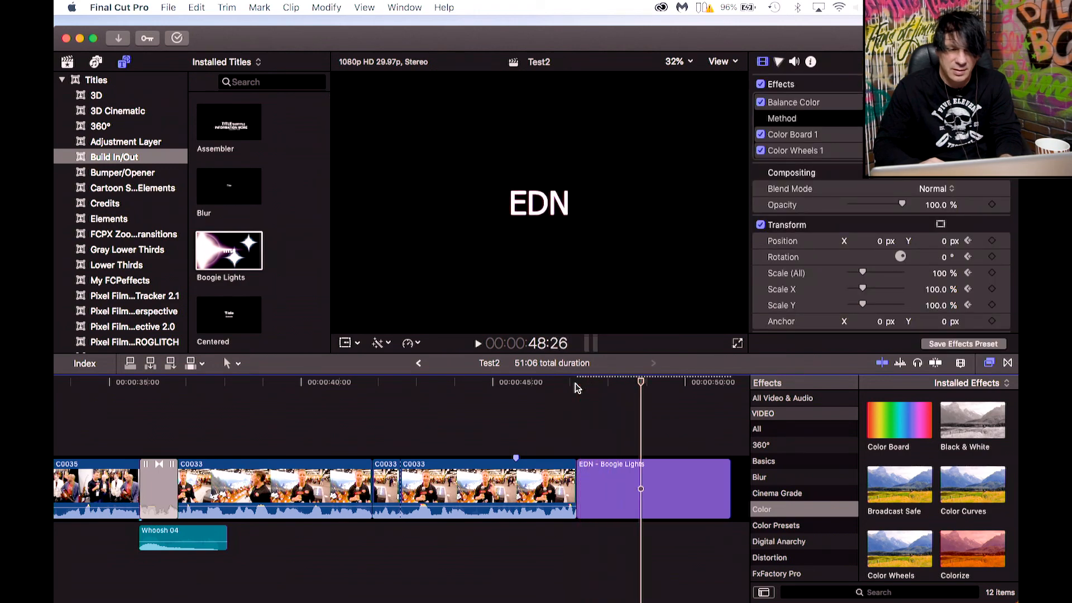
pyautogui.click(163, 540)
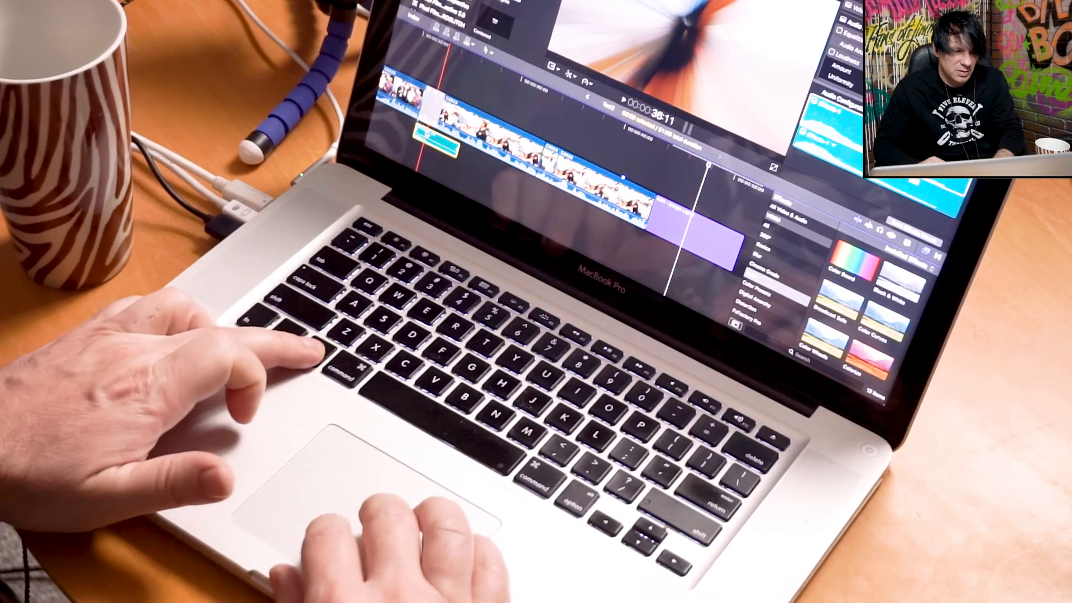
pyautogui.moveTo(428, 134); pyautogui.dragTo(518, 186)
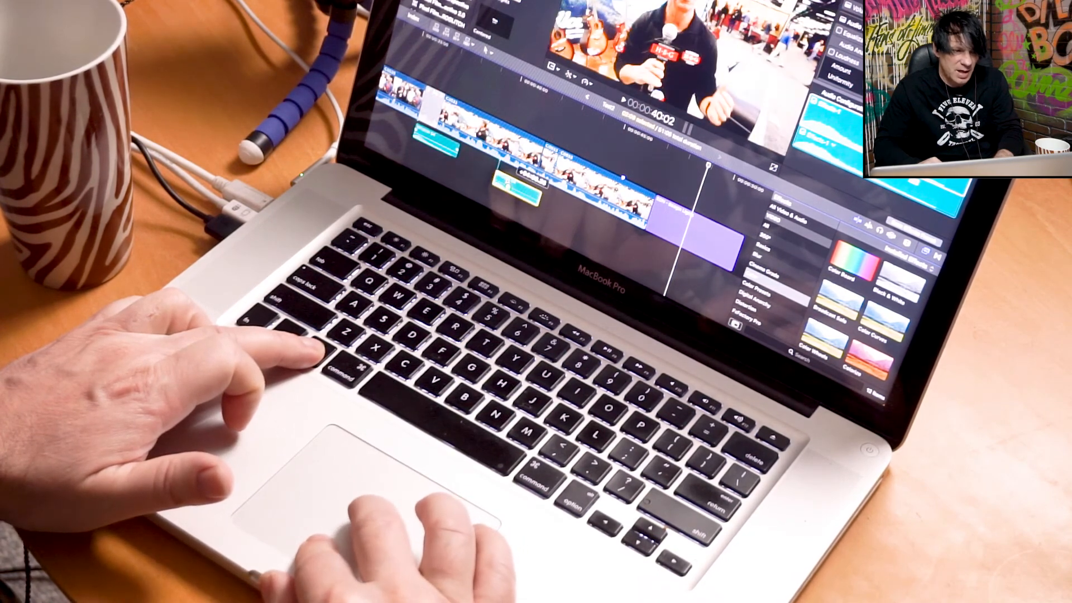
pyautogui.moveTo(523, 190); pyautogui.dragTo(648, 248)
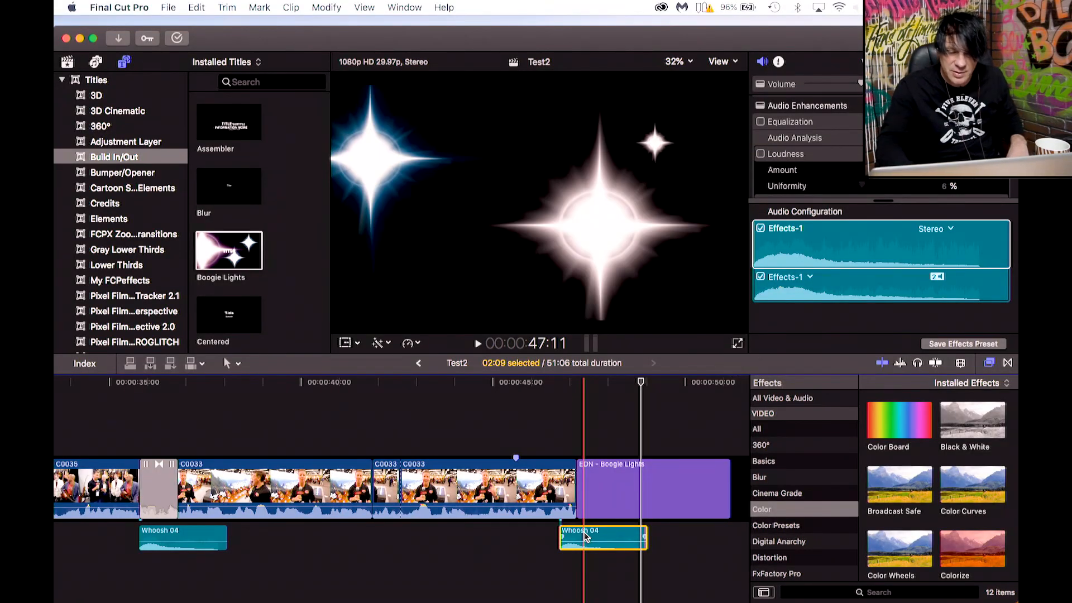
pyautogui.press('Delete')
# Copy the Whoosh 04 sound effect to sit under the cut into the EDN title.
pyautogui.click(178, 539)
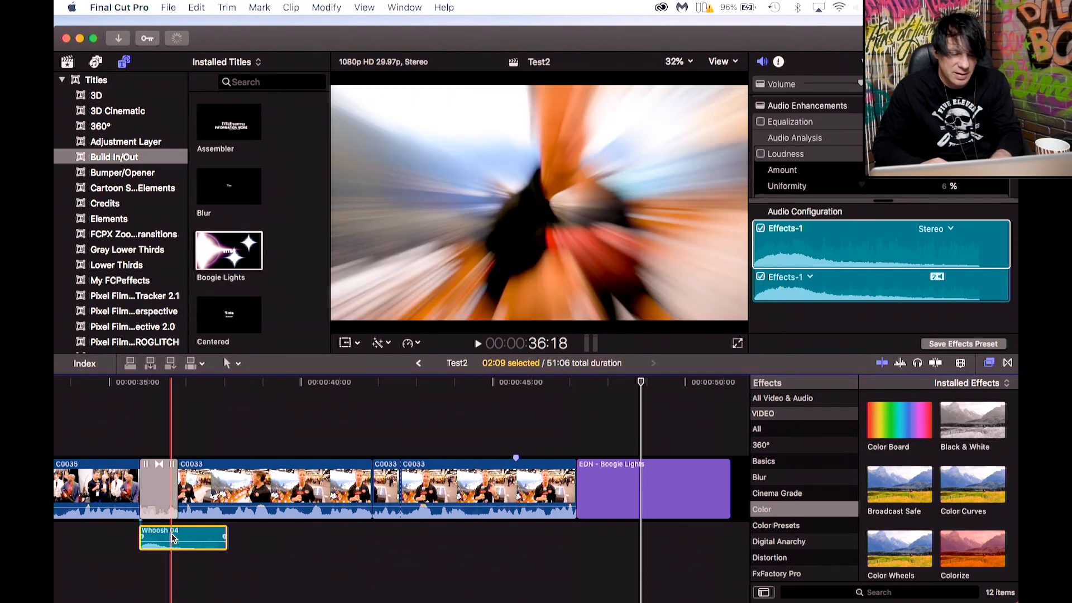
pyautogui.moveTo(171, 537); pyautogui.dragTo(602, 534)
# Play back the end of the timeline around the second whoosh and the EDN title.
pyautogui.click(560, 385)
pyautogui.press('space')
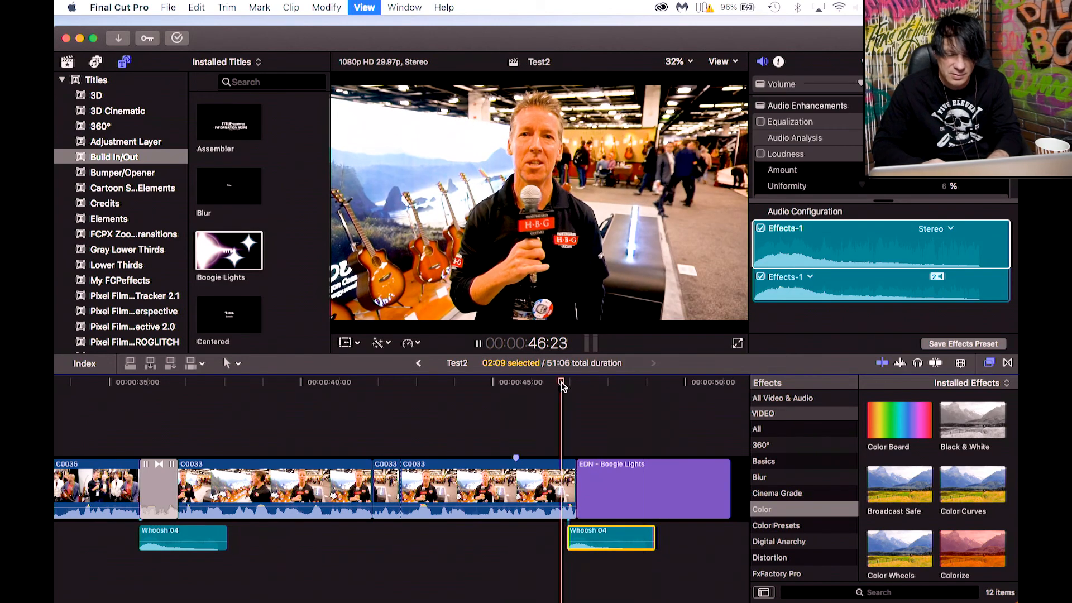
pyautogui.press('space')
pyautogui.press('space')
pyautogui.click(506, 385)
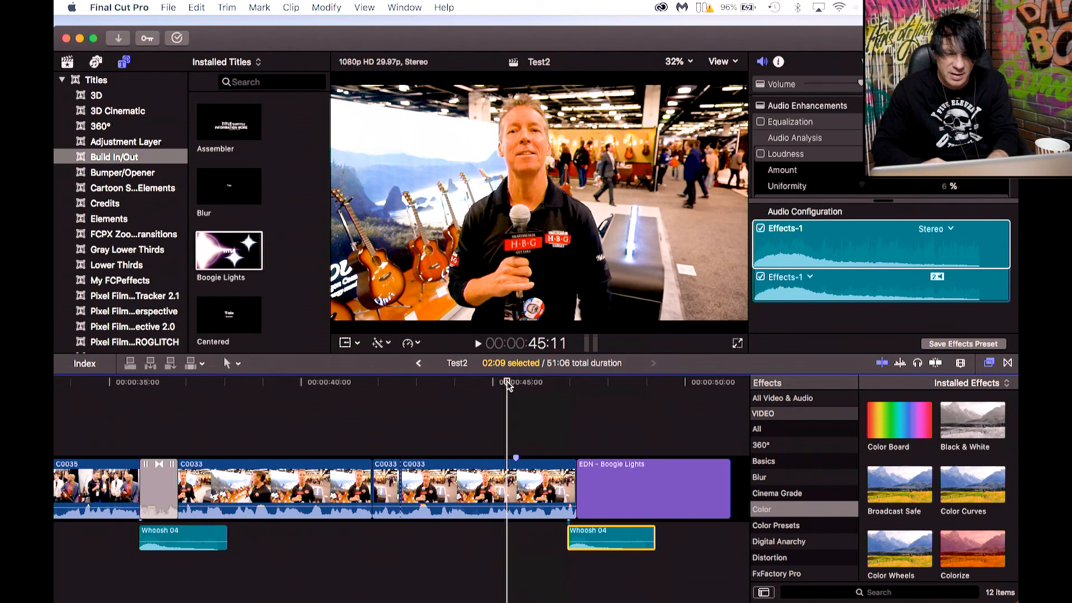
pyautogui.press('space')
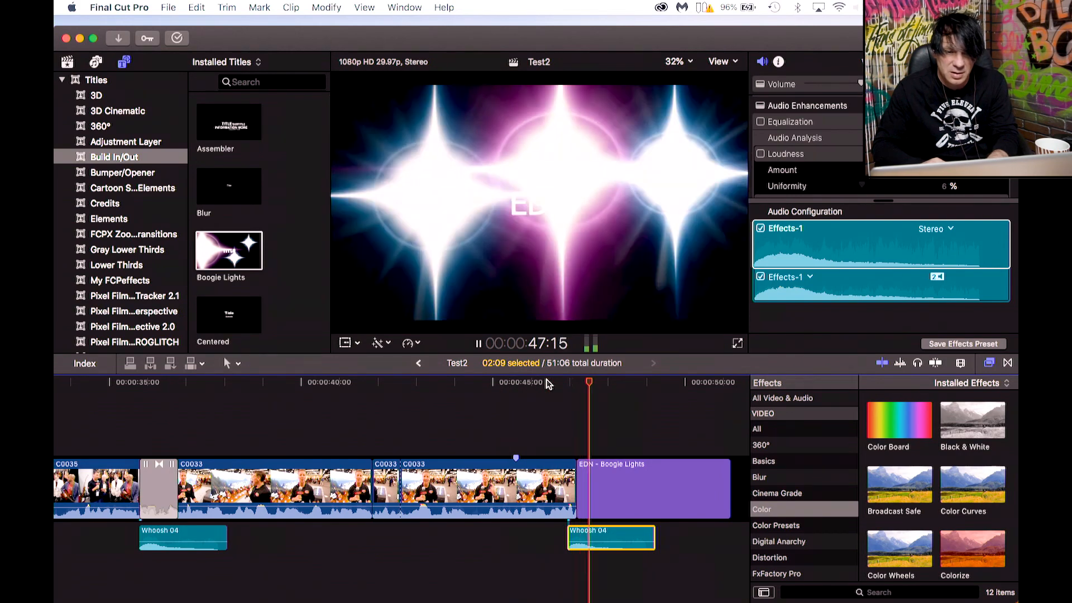
pyautogui.press('space')
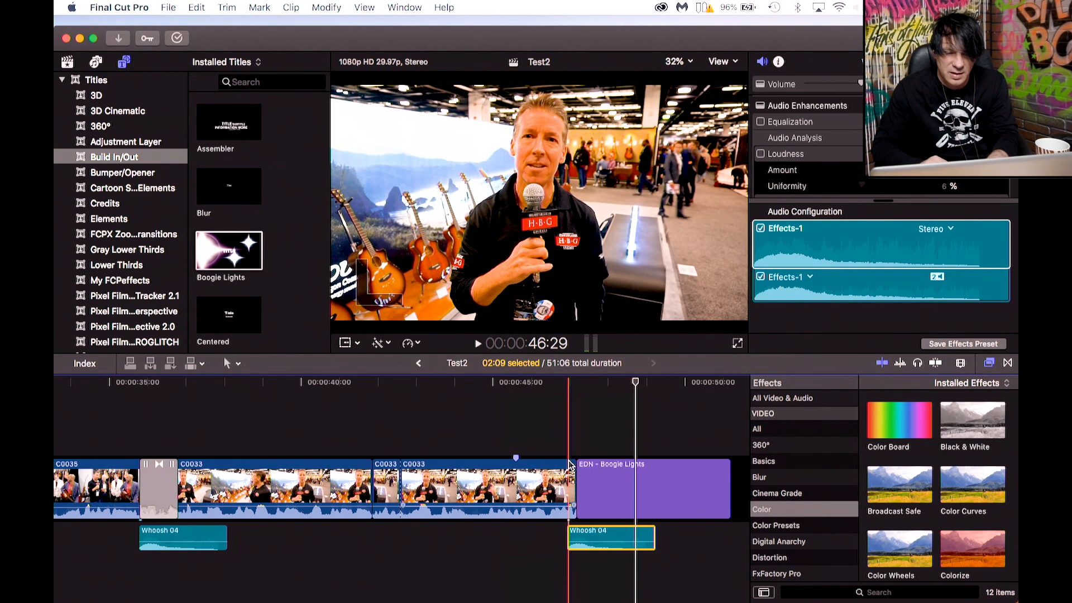
# Lengthen the last C0033 clip into the EDN title and move the second Whoosh 04 along with it, previewing the result.
pyautogui.moveTo(570, 463); pyautogui.dragTo(601, 463)
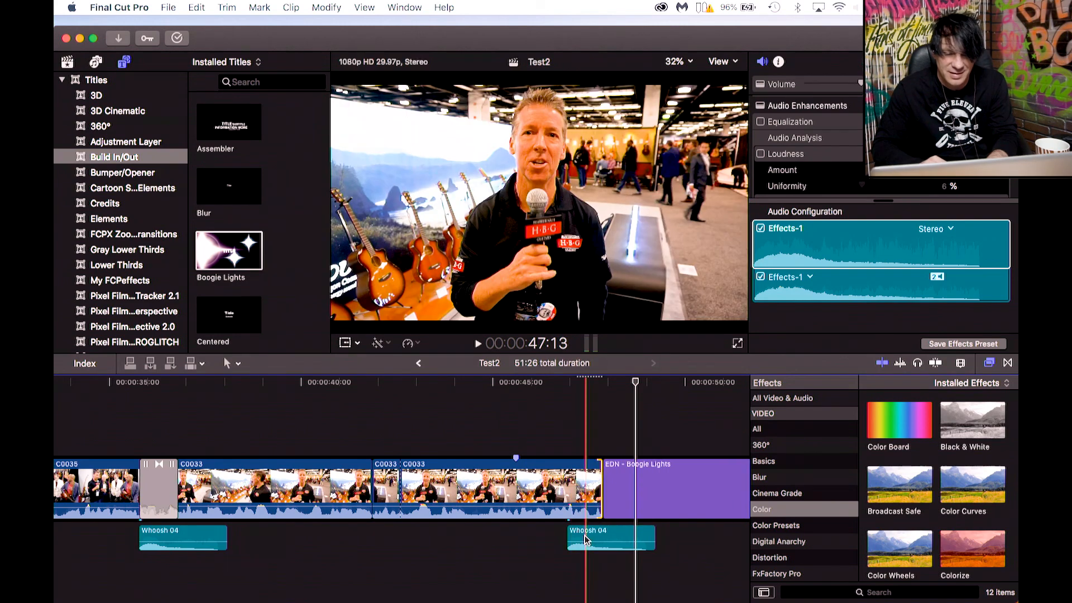
pyautogui.moveTo(586, 538); pyautogui.dragTo(614, 529)
pyautogui.click(566, 385)
pyautogui.press('space')
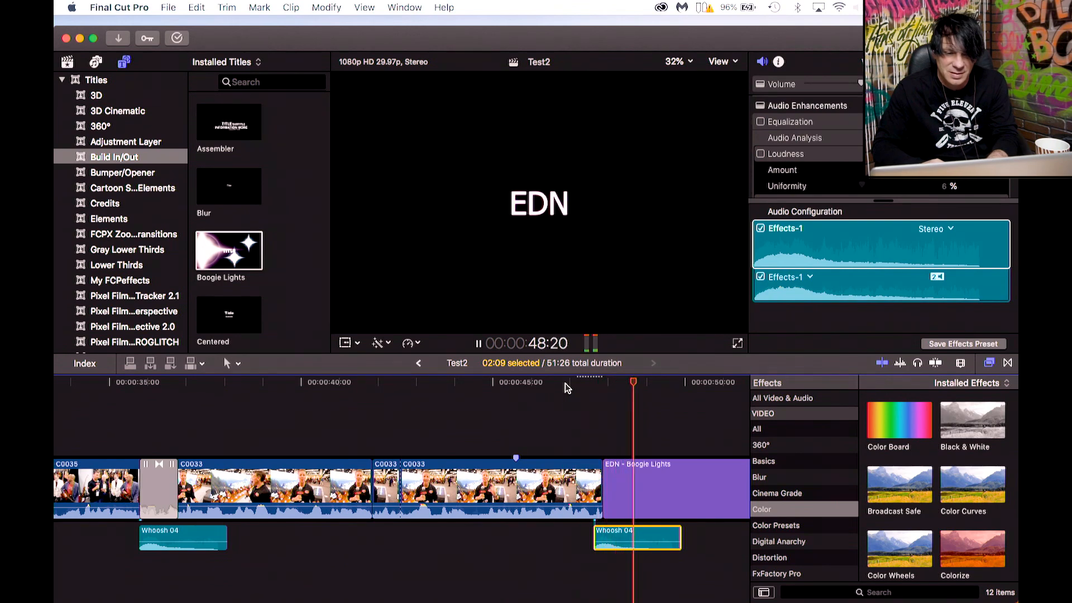
pyautogui.press('space')
# Shorten the last C0033 clip slightly and nudge the second Whoosh 04 back to match, previewing the change.
pyautogui.moveTo(601, 468); pyautogui.dragTo(595, 471)
pyautogui.moveTo(607, 532); pyautogui.dragTo(605, 532)
pyautogui.click(533, 384)
pyautogui.press('space')
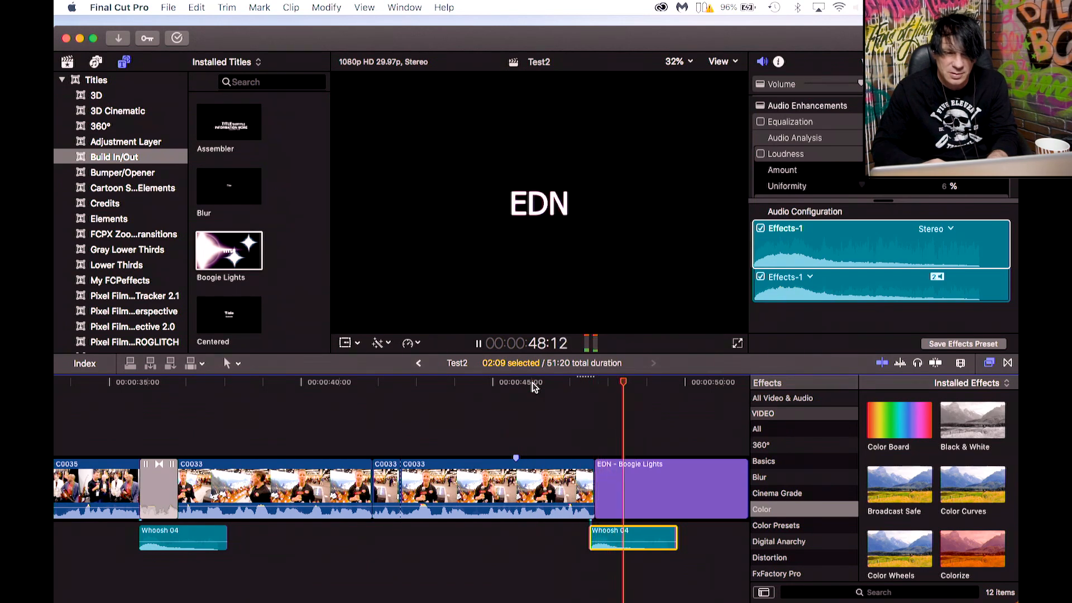
pyautogui.press('space')
# Add the Disco_1.5hr music clip from the 2-2-20 event beneath the EDN title.
pyautogui.hscroll(-2, 445, 550)
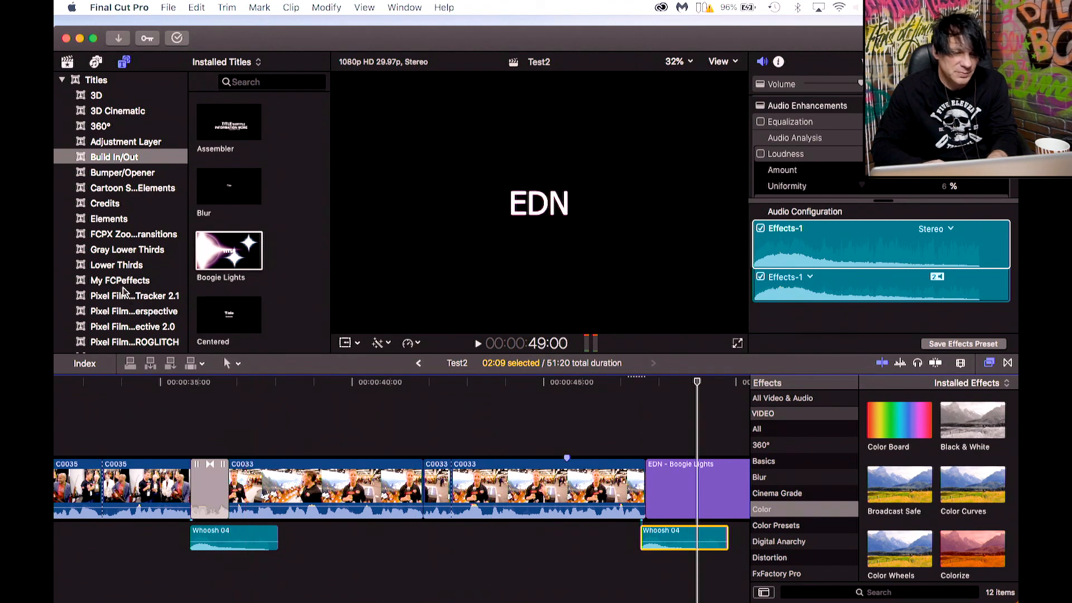
pyautogui.click(67, 63)
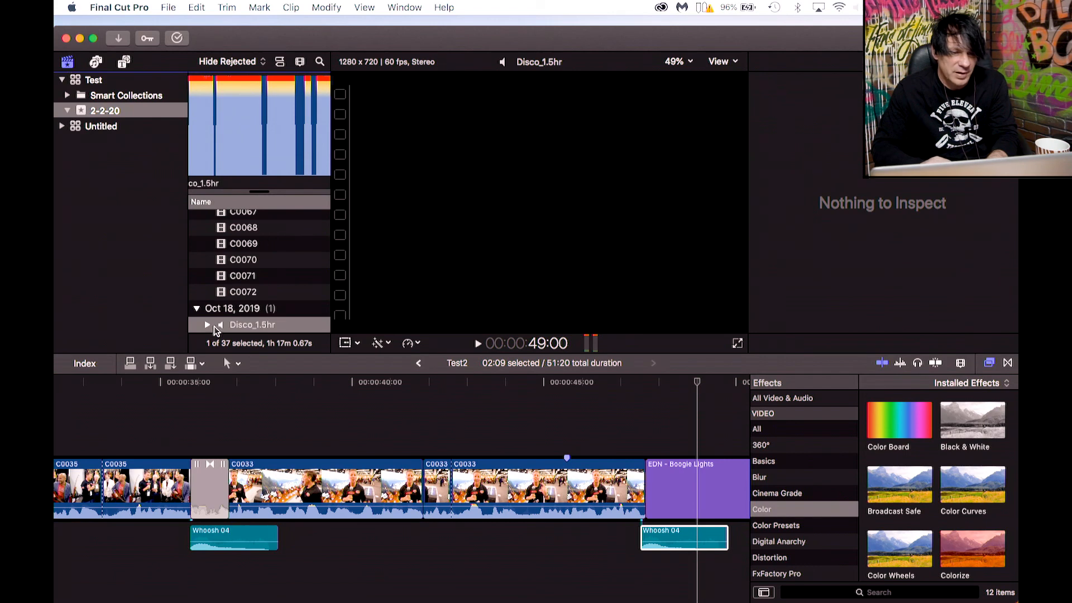
pyautogui.click(233, 326)
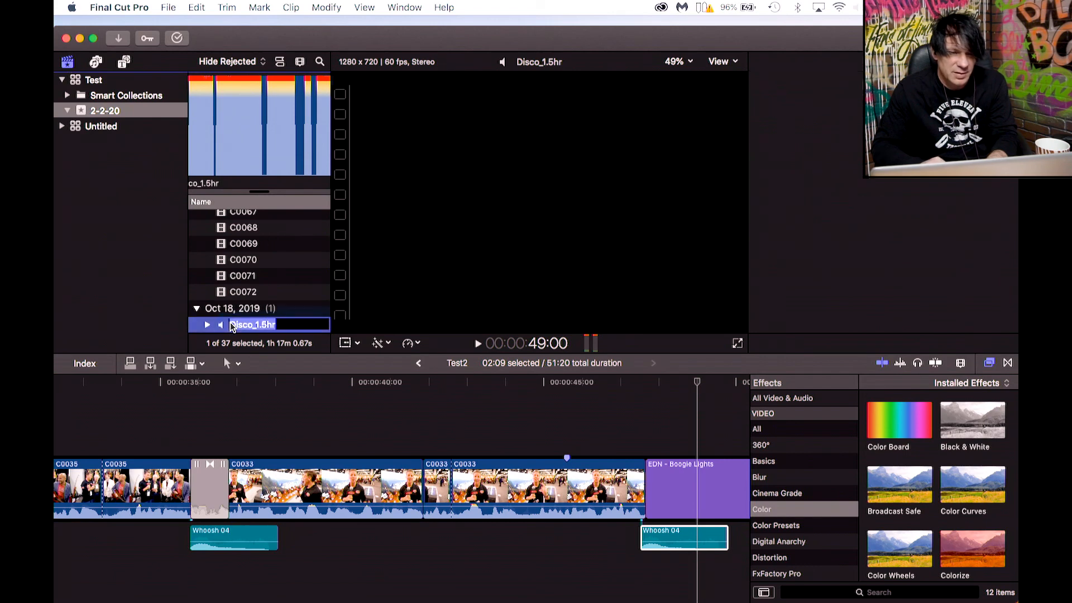
pyautogui.click(191, 162)
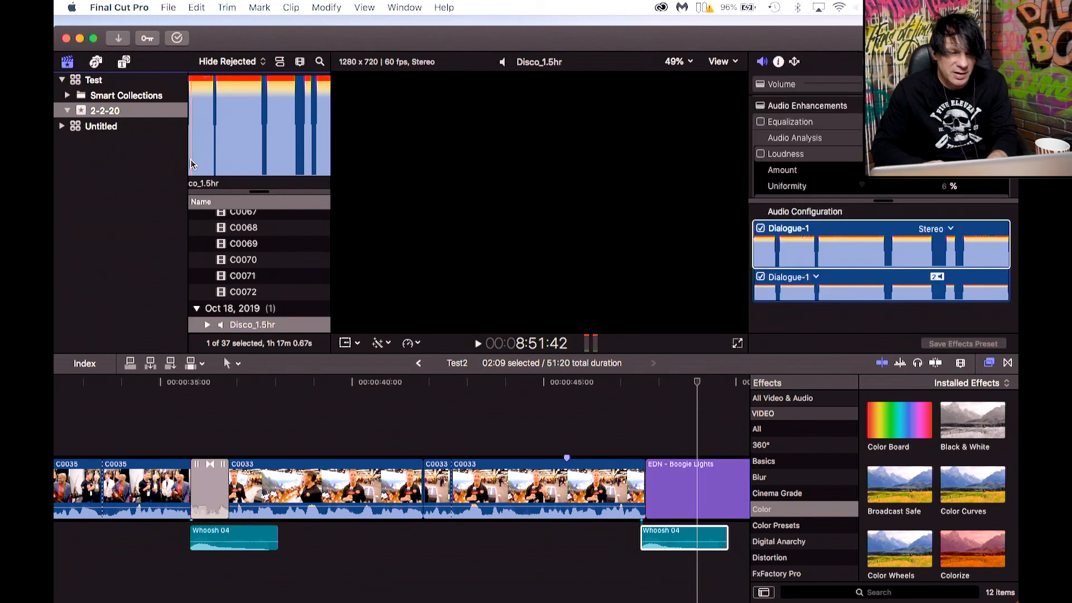
pyautogui.press('space')
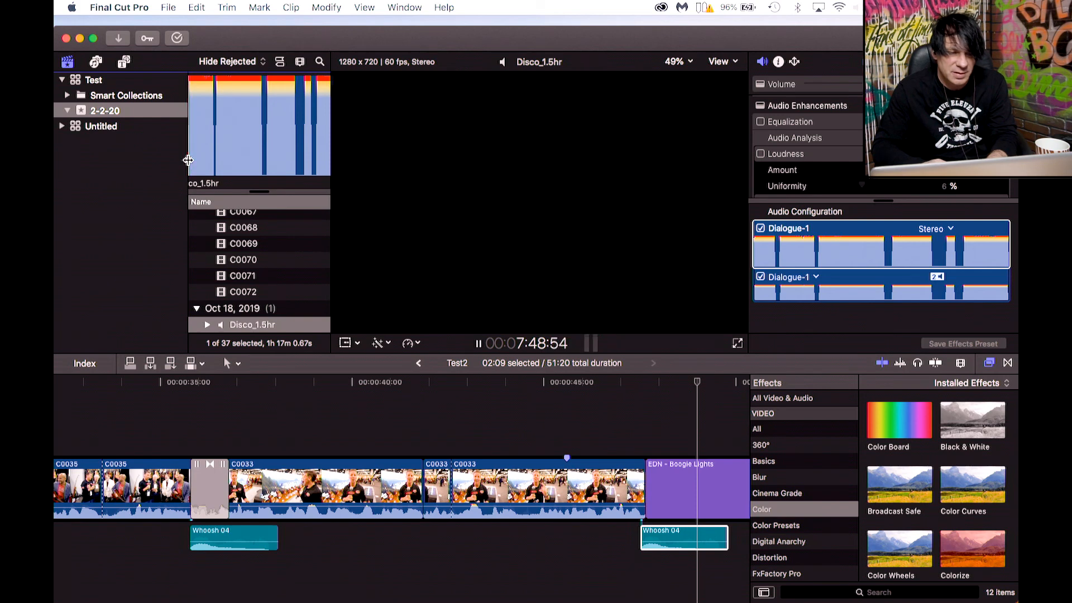
pyautogui.click(190, 163)
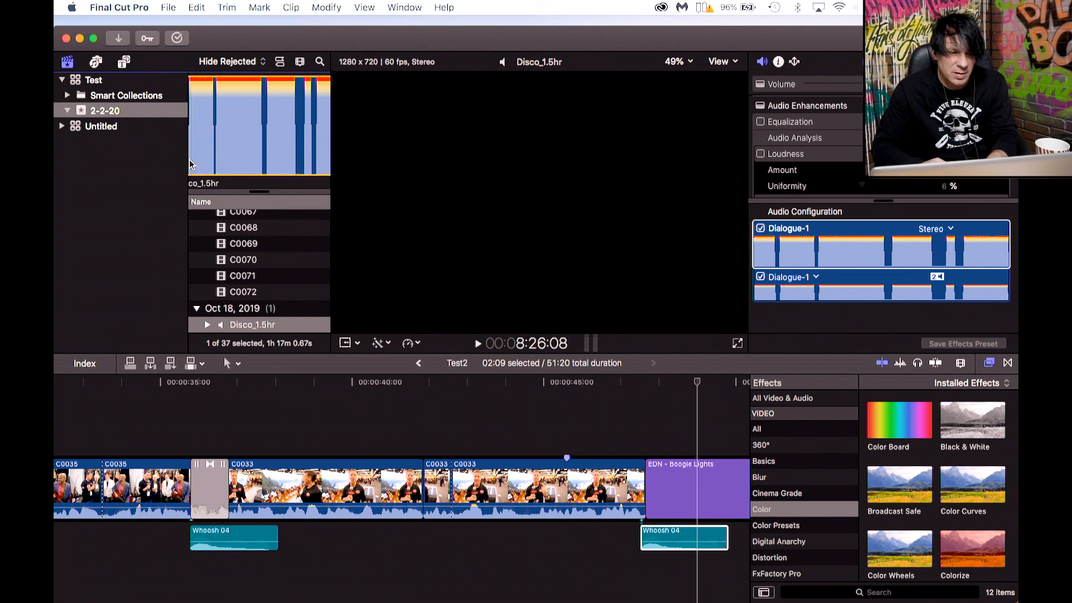
pyautogui.press('space')
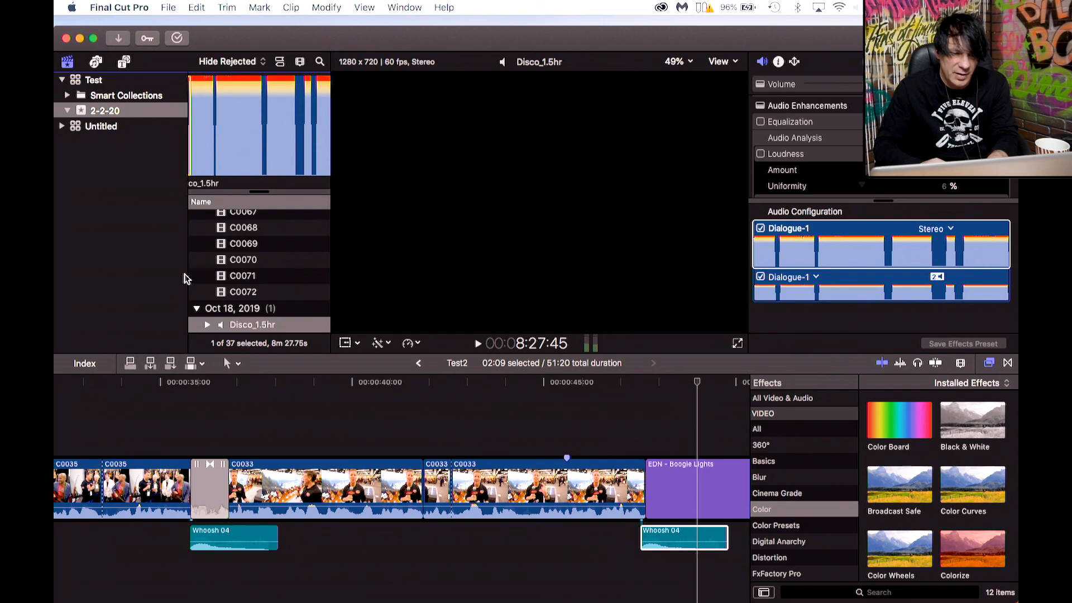
pyautogui.moveTo(236, 328); pyautogui.dragTo(653, 539)
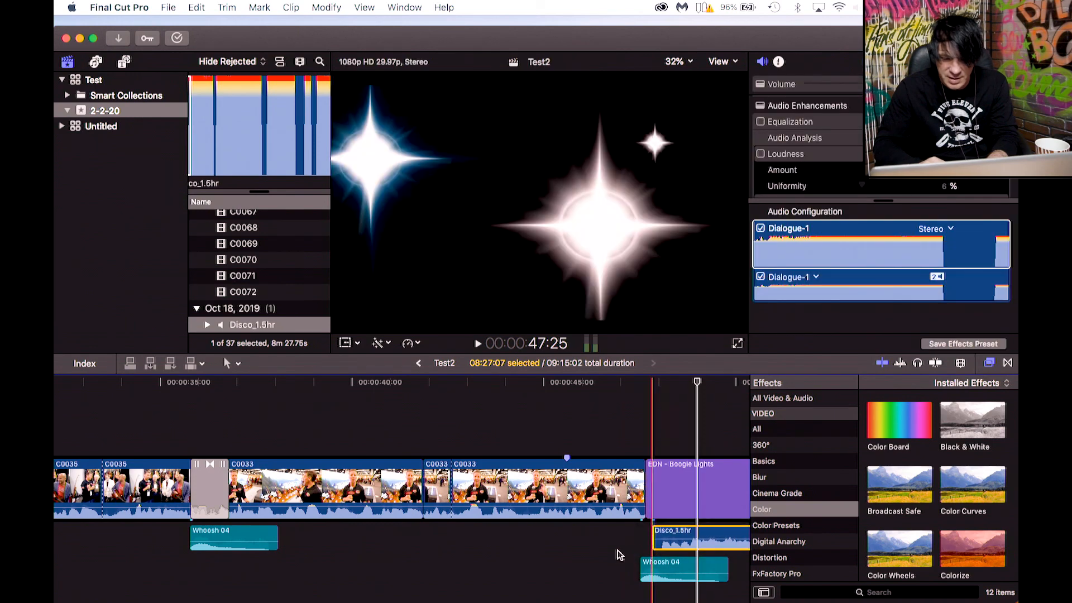
# Blade the Disco_1.5hr clip at the end of the EDN title and delete the remaining music.
pyautogui.hscroll(5, 615, 557)
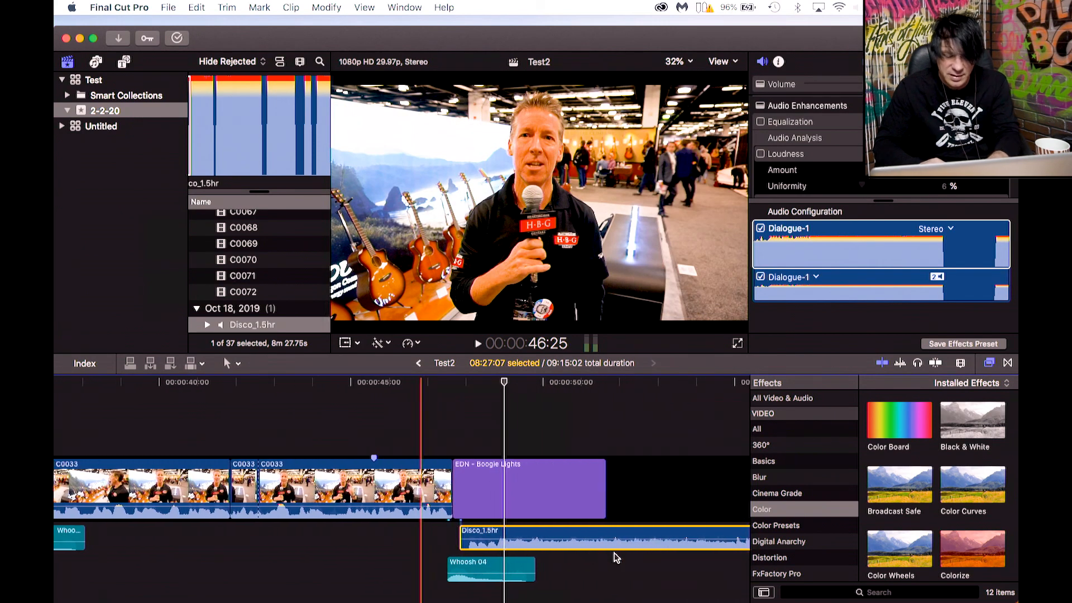
pyautogui.press('b')
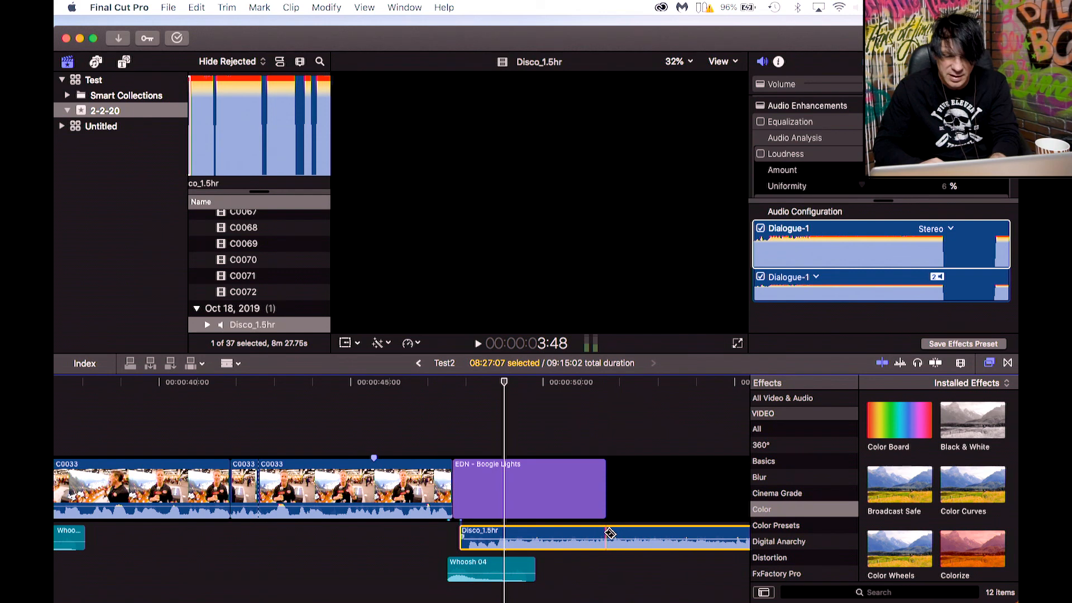
pyautogui.click(607, 535)
pyautogui.press('a')
pyautogui.click(639, 535)
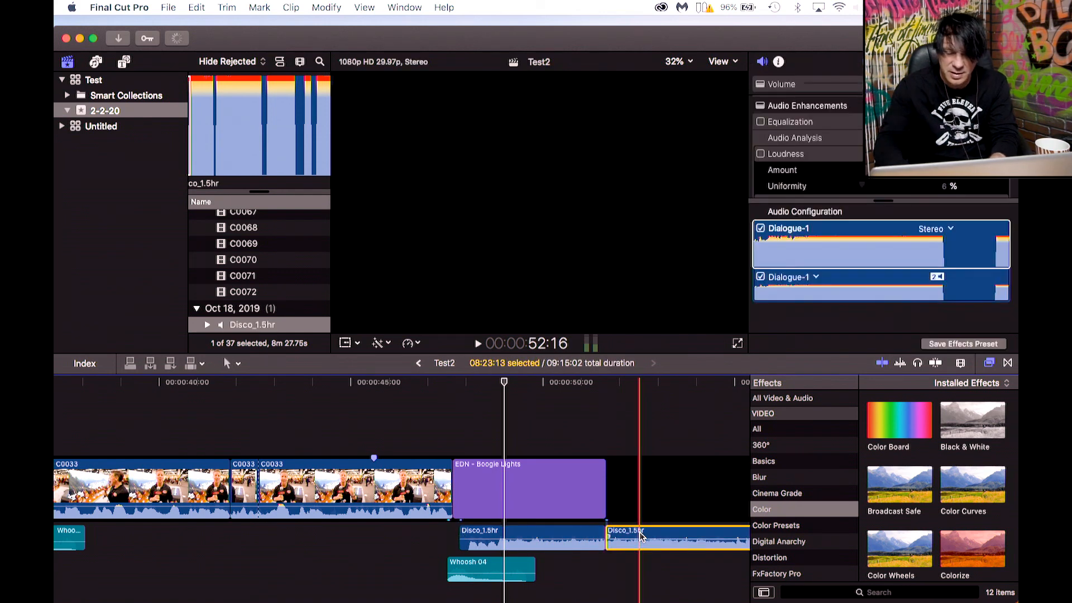
pyautogui.press('Delete')
# Play back the ending and zoom the timeline out to view the whole project.
pyautogui.click(446, 383)
pyautogui.press('space')
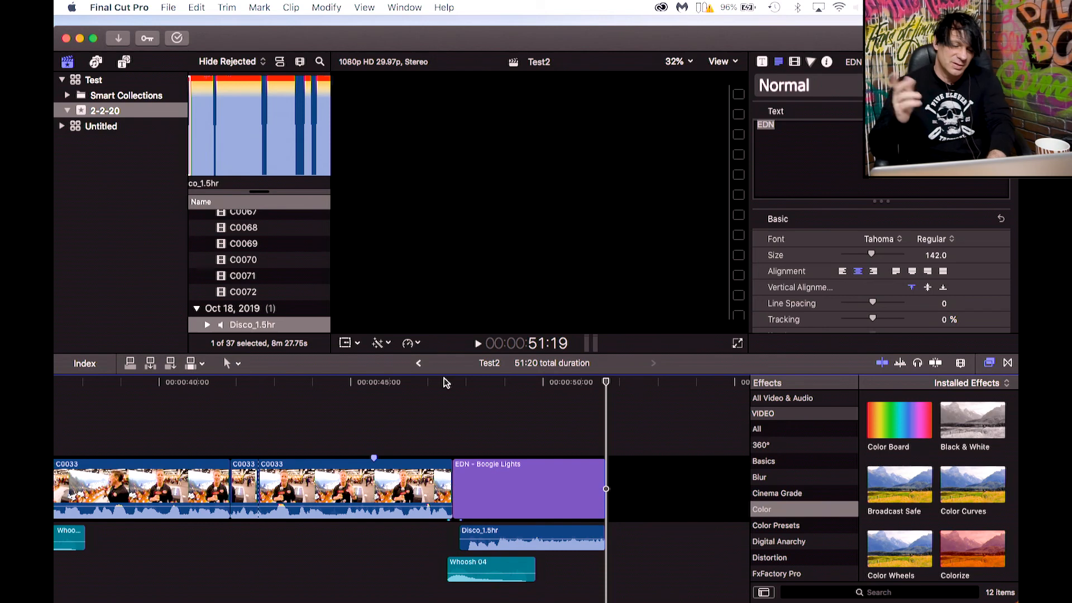
pyautogui.hscroll(-5, 421, 396)
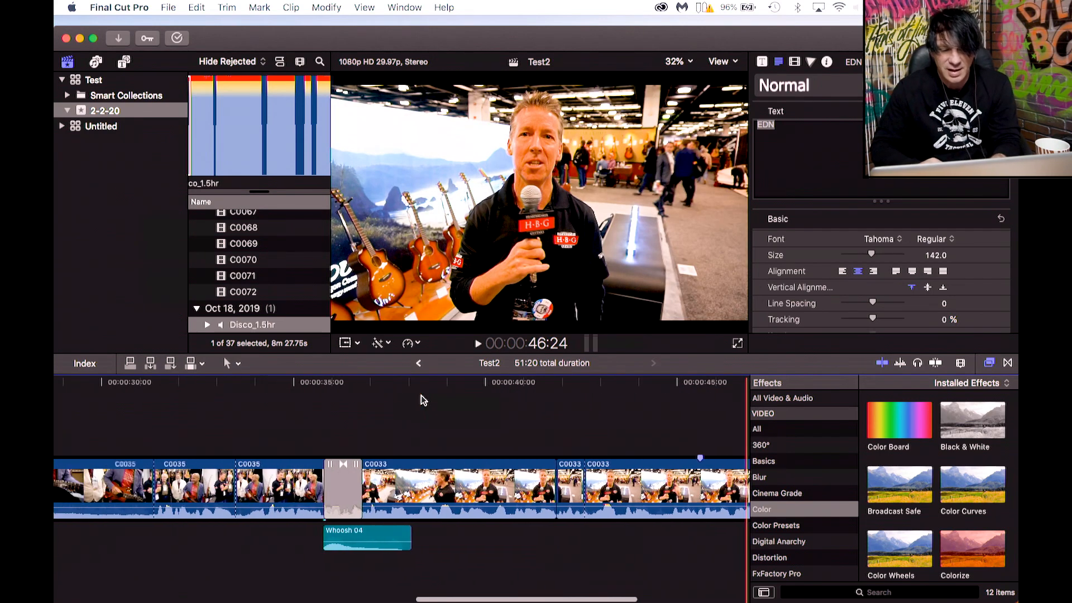
pyautogui.click(962, 363)
pyautogui.moveTo(944, 394); pyautogui.dragTo(911, 393)
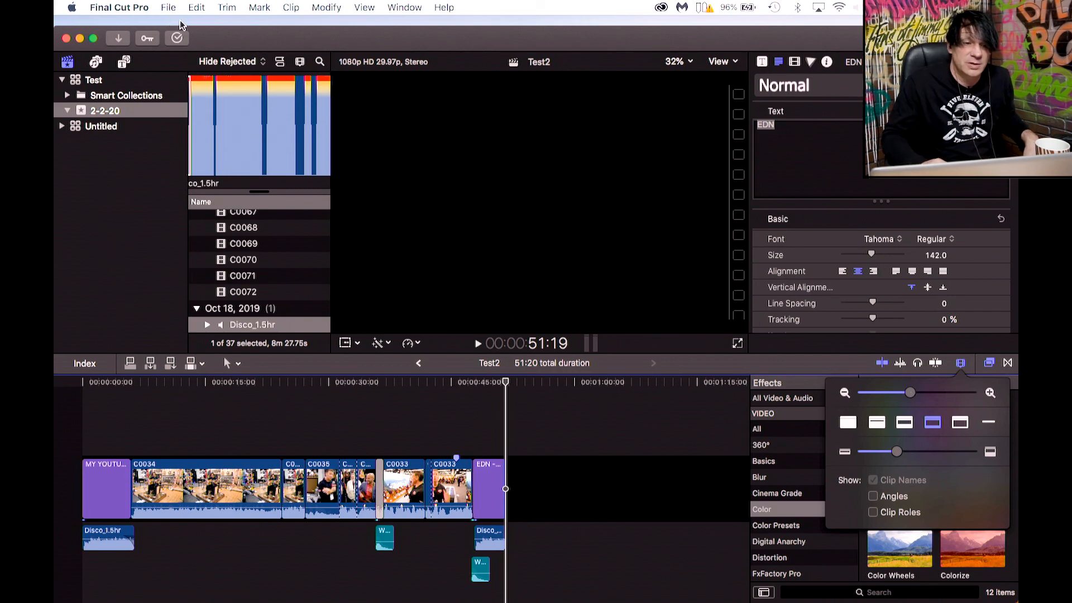
pyautogui.click(219, 41)
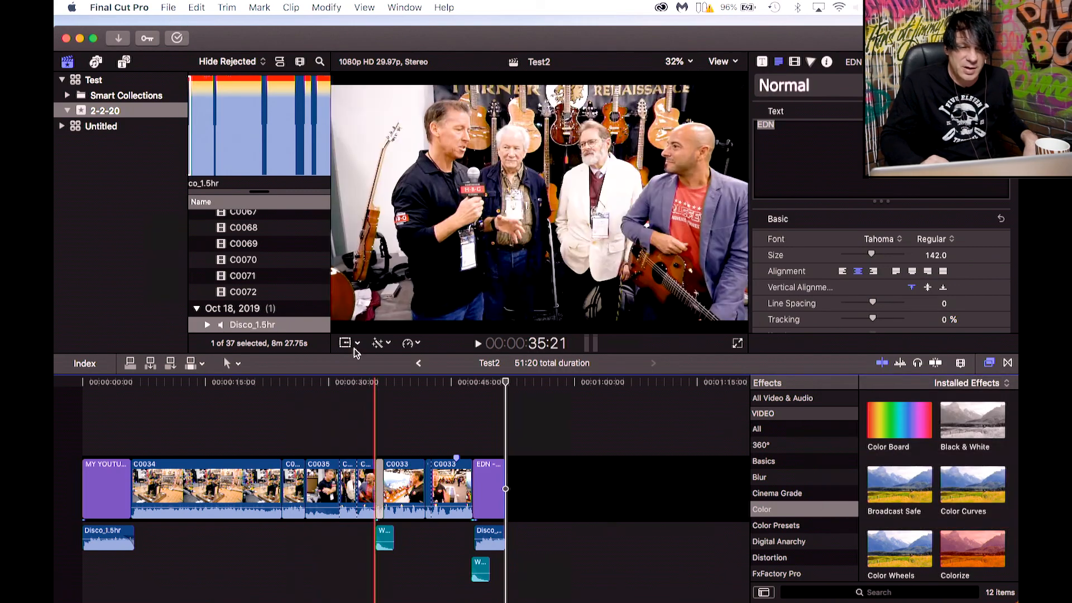
# Start sharing the project as a Master File and view its export settings.
pyautogui.click(170, 7)
pyautogui.moveTo(190, 147)
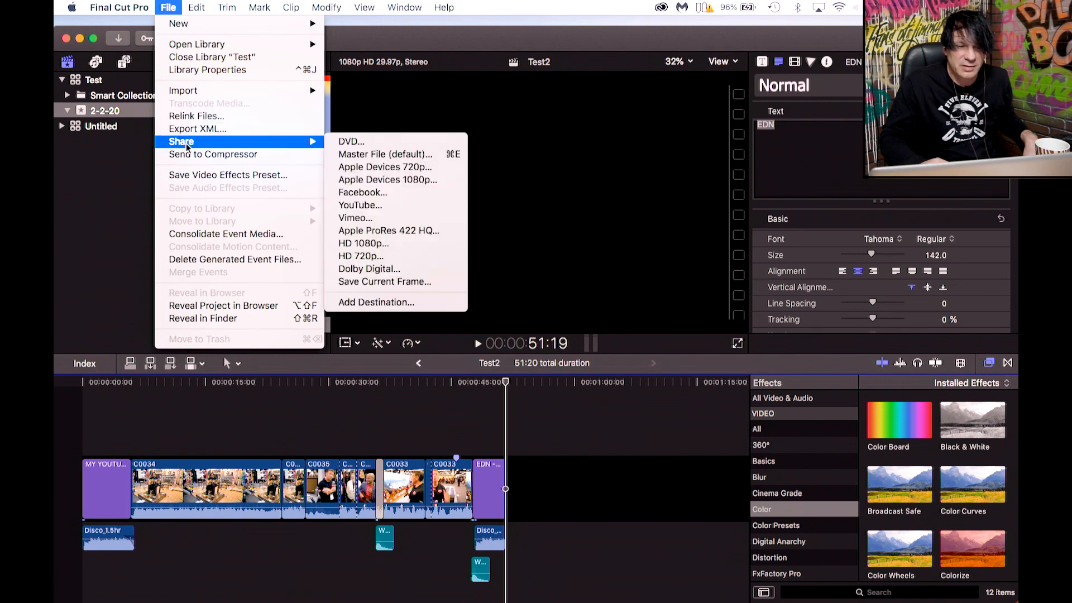
pyautogui.click(384, 153)
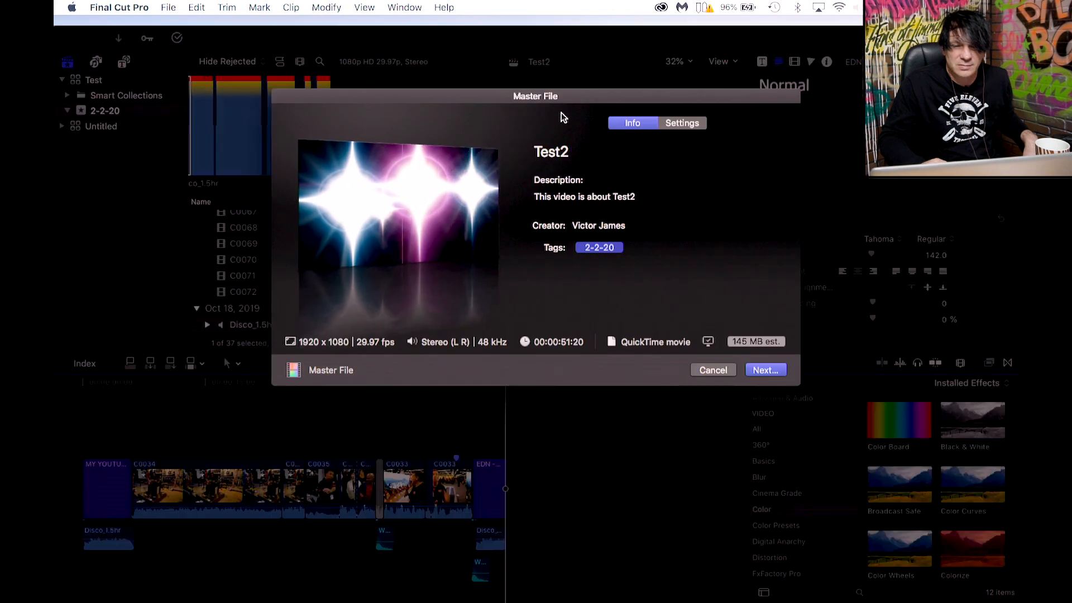
pyautogui.click(683, 124)
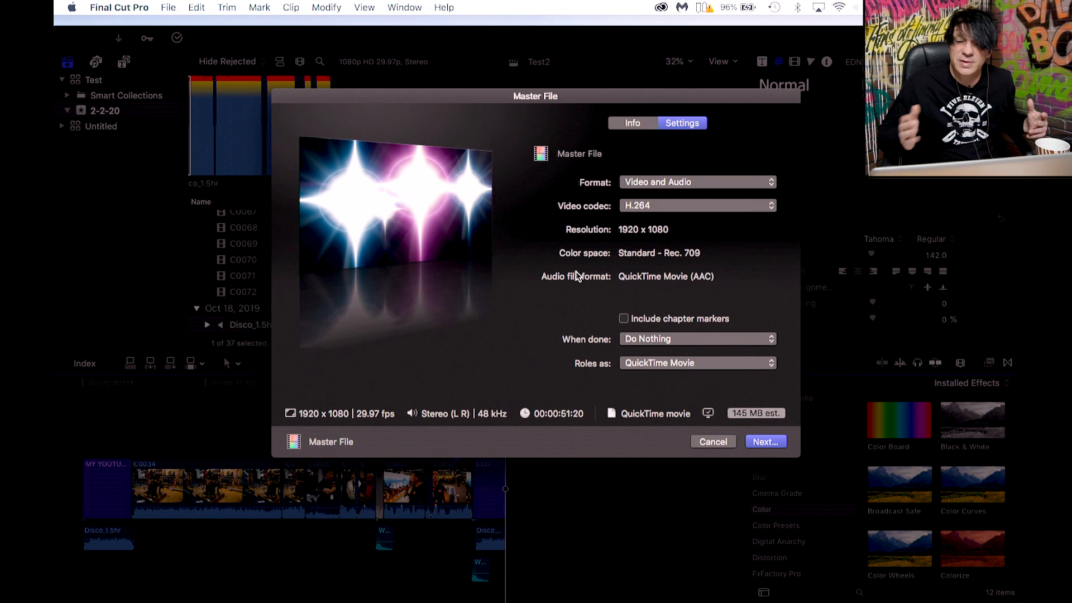
pyautogui.click(763, 445)
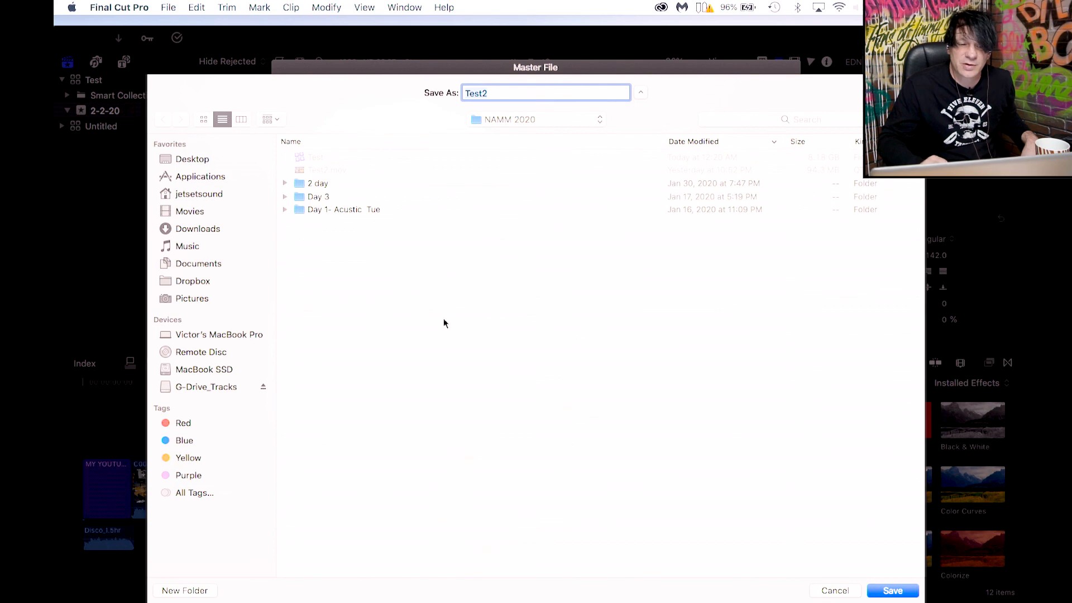
pyautogui.click(193, 160)
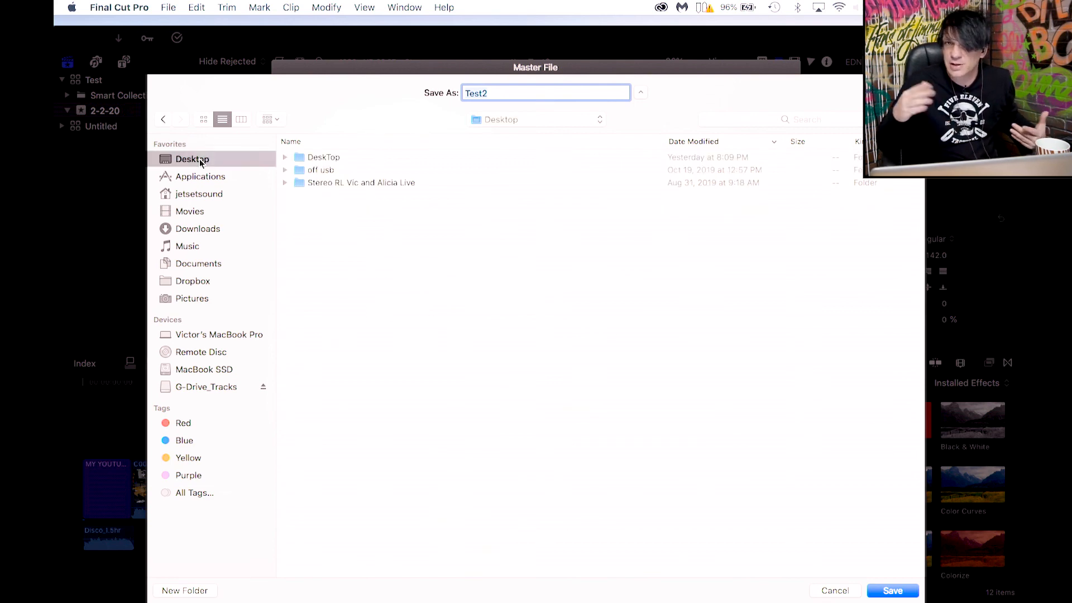
pyautogui.click(832, 591)
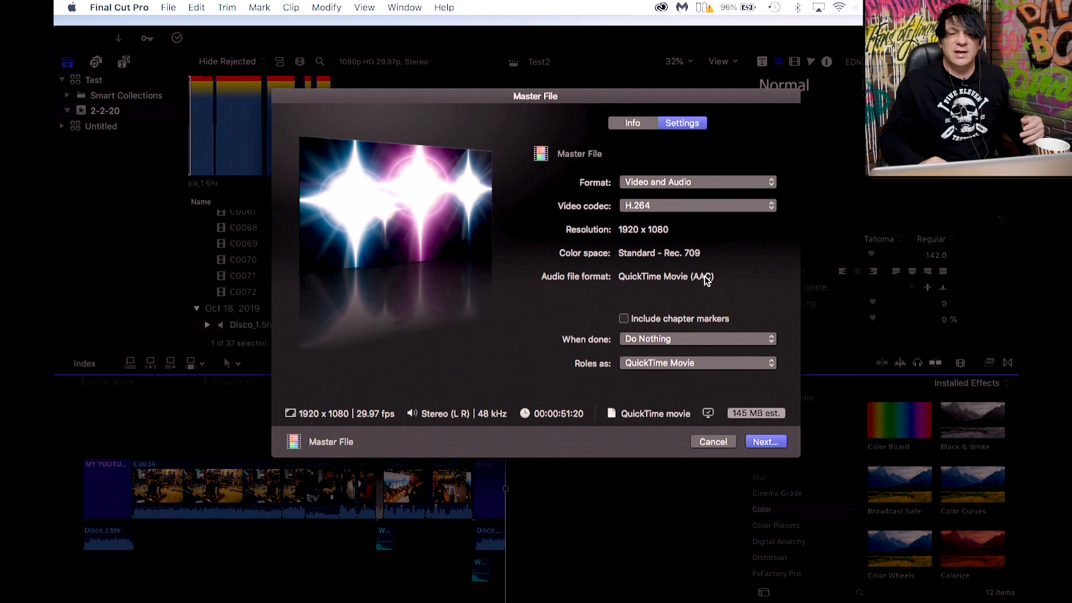
# Open the Master File's title and description on the Info pane for editing.
pyautogui.click(641, 127)
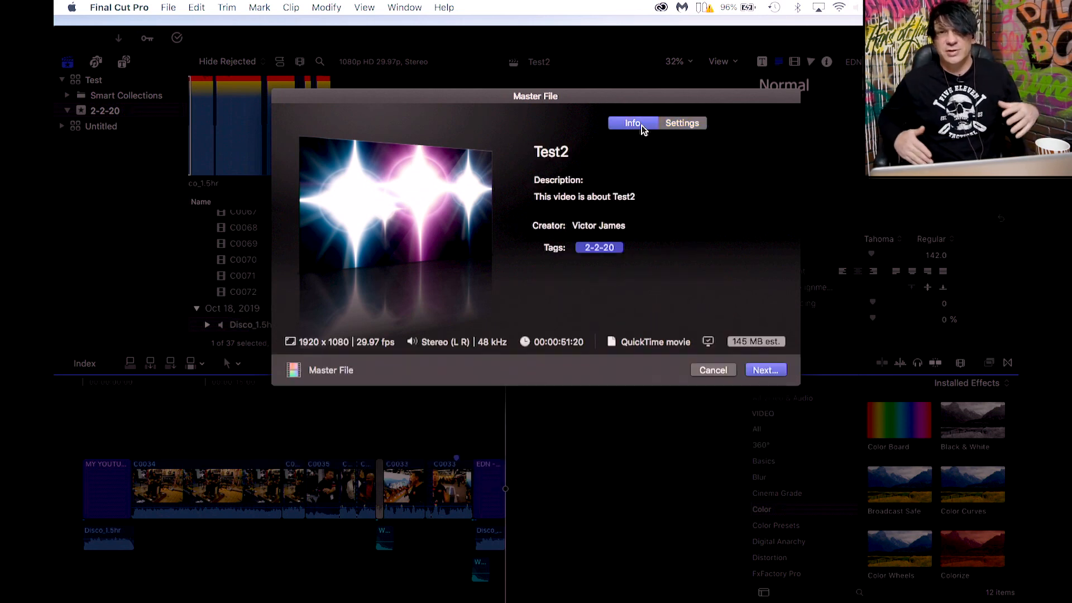
pyautogui.click(571, 153)
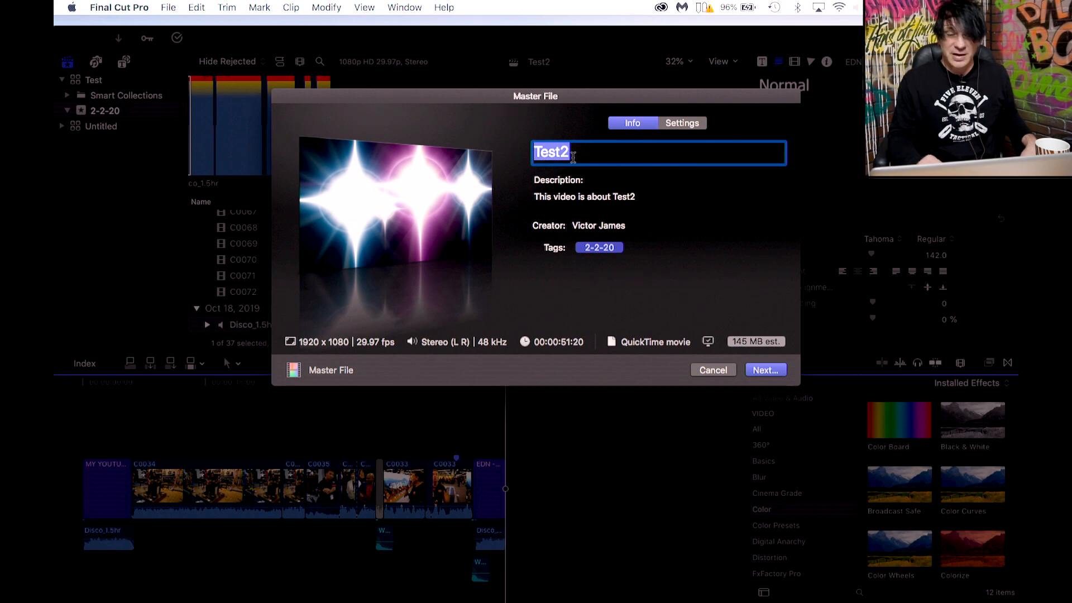
pyautogui.moveTo(573, 158); pyautogui.dragTo(531, 151)
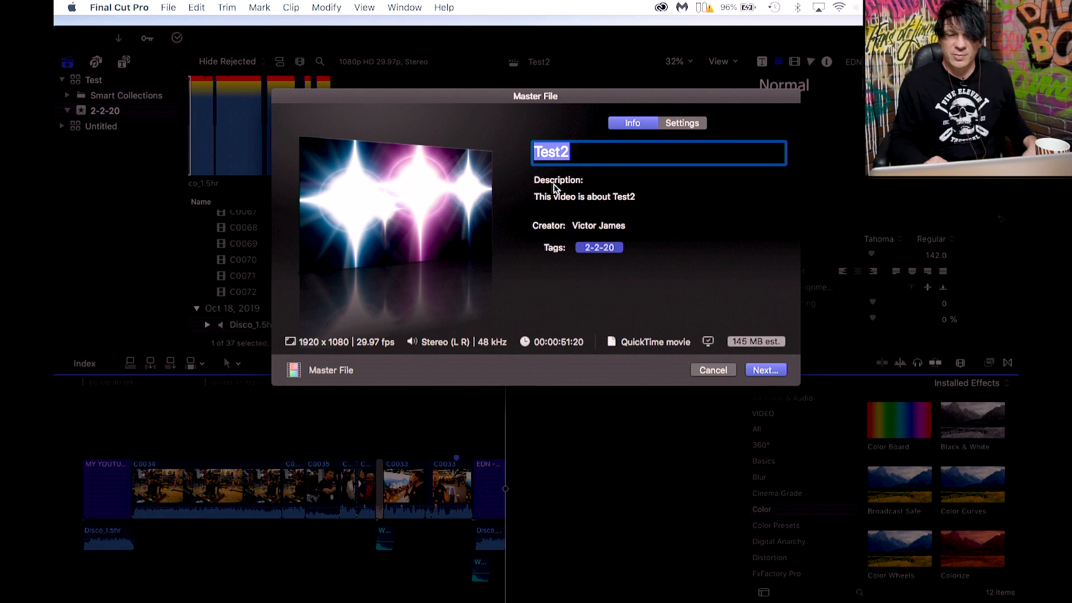
pyautogui.click(584, 196)
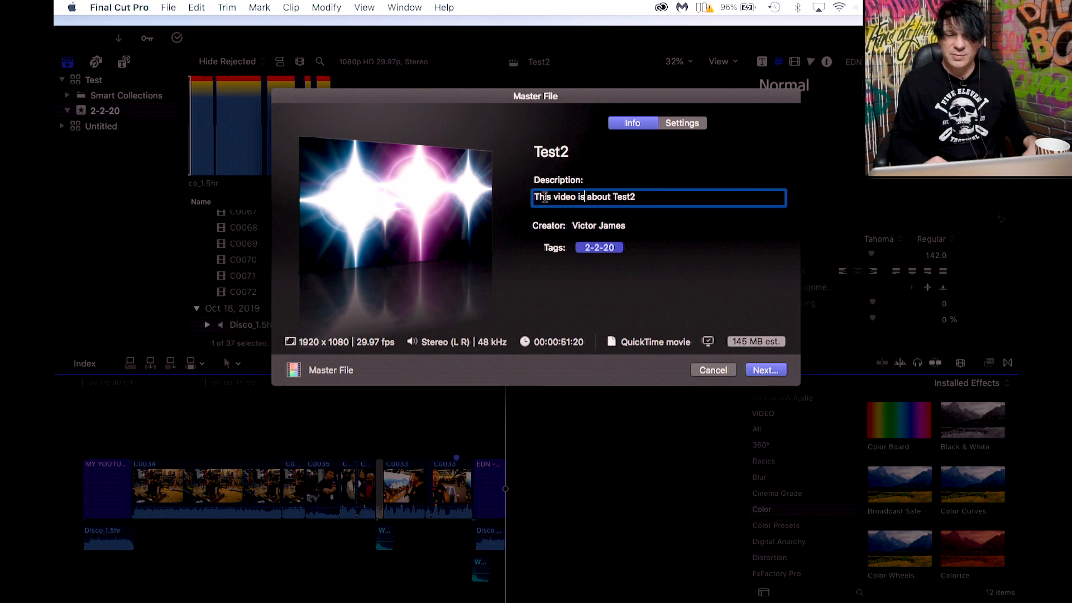
pyautogui.moveTo(644, 201); pyautogui.dragTo(557, 206)
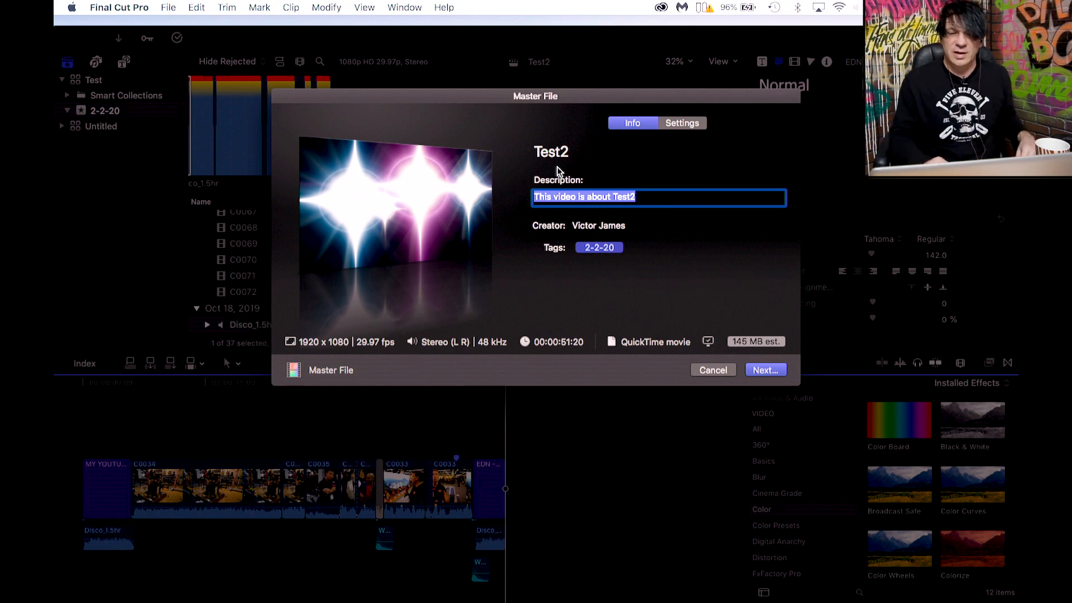
pyautogui.moveTo(648, 199); pyautogui.dragTo(522, 183)
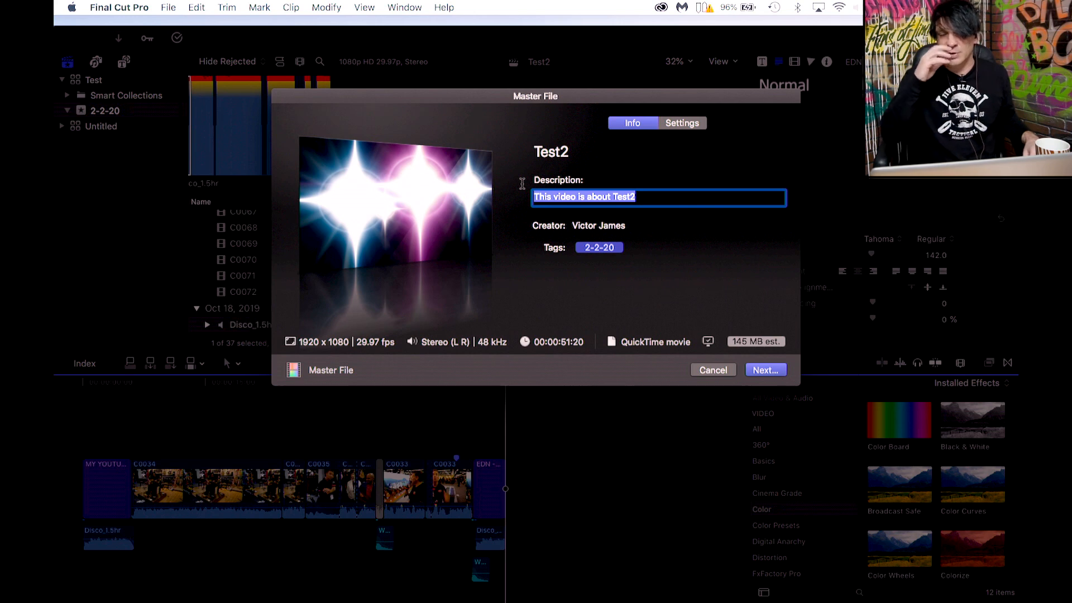